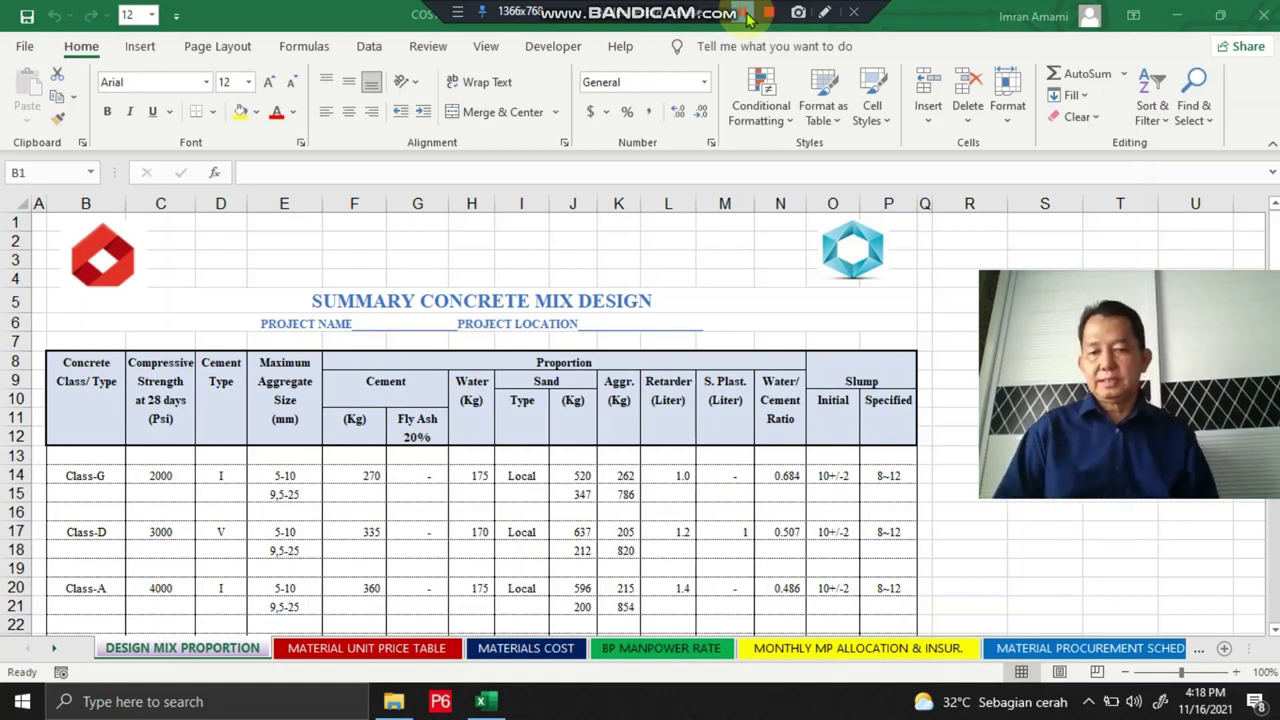
Browse the Summary Concrete Mix Design, Material Unit Price List, Materials Cost and manpower sheets.
{"action": "left_click", "coordinate": [196, 649]}
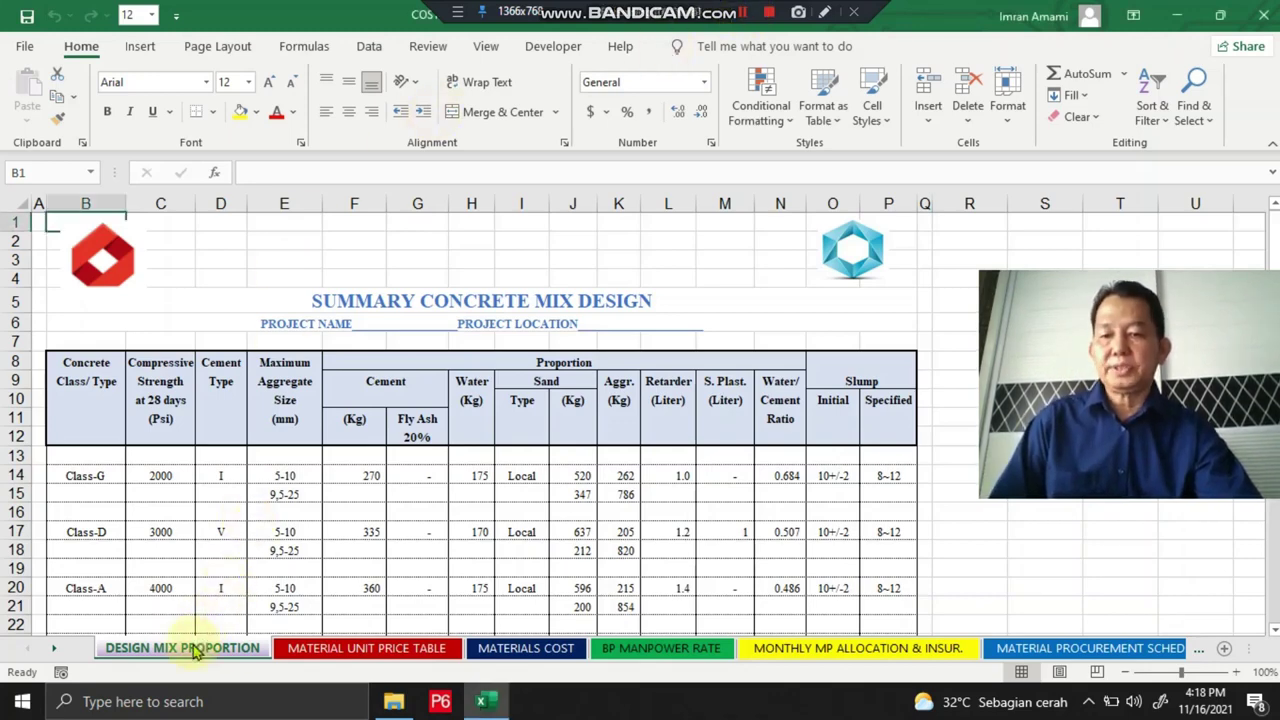
{"action": "left_click", "coordinate": [371, 649]}
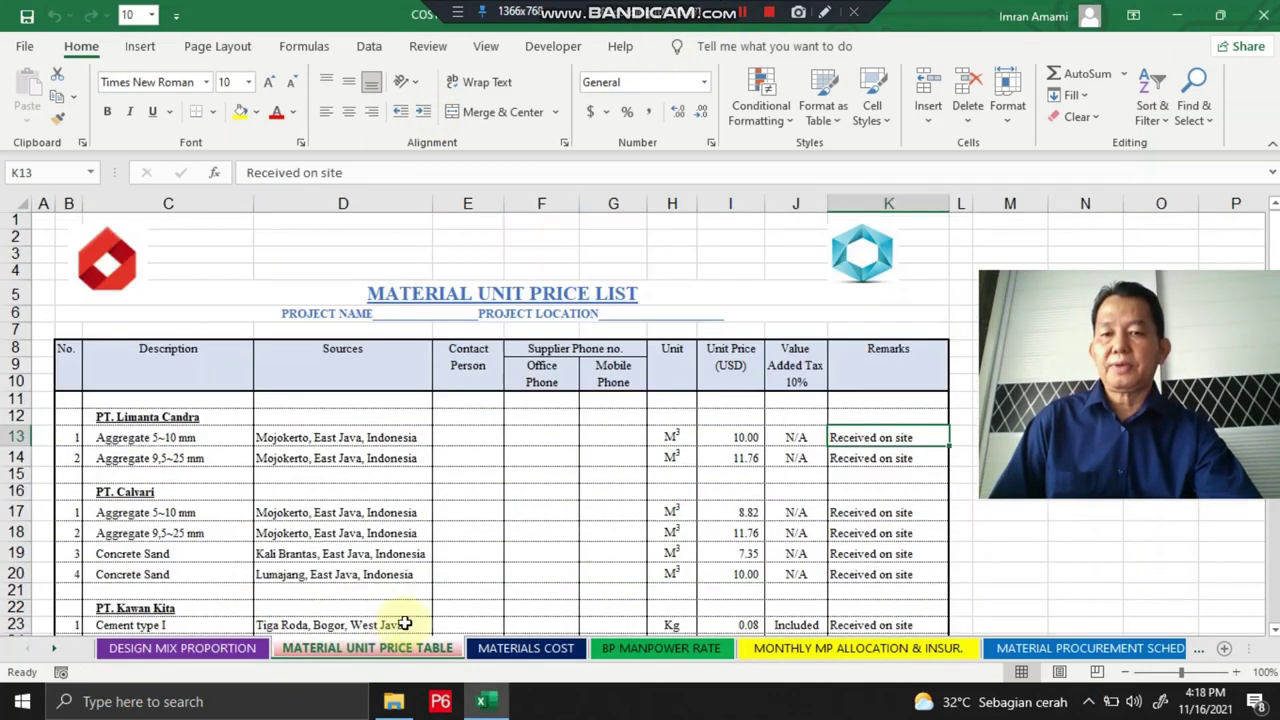
{"action": "left_click", "coordinate": [484, 648]}
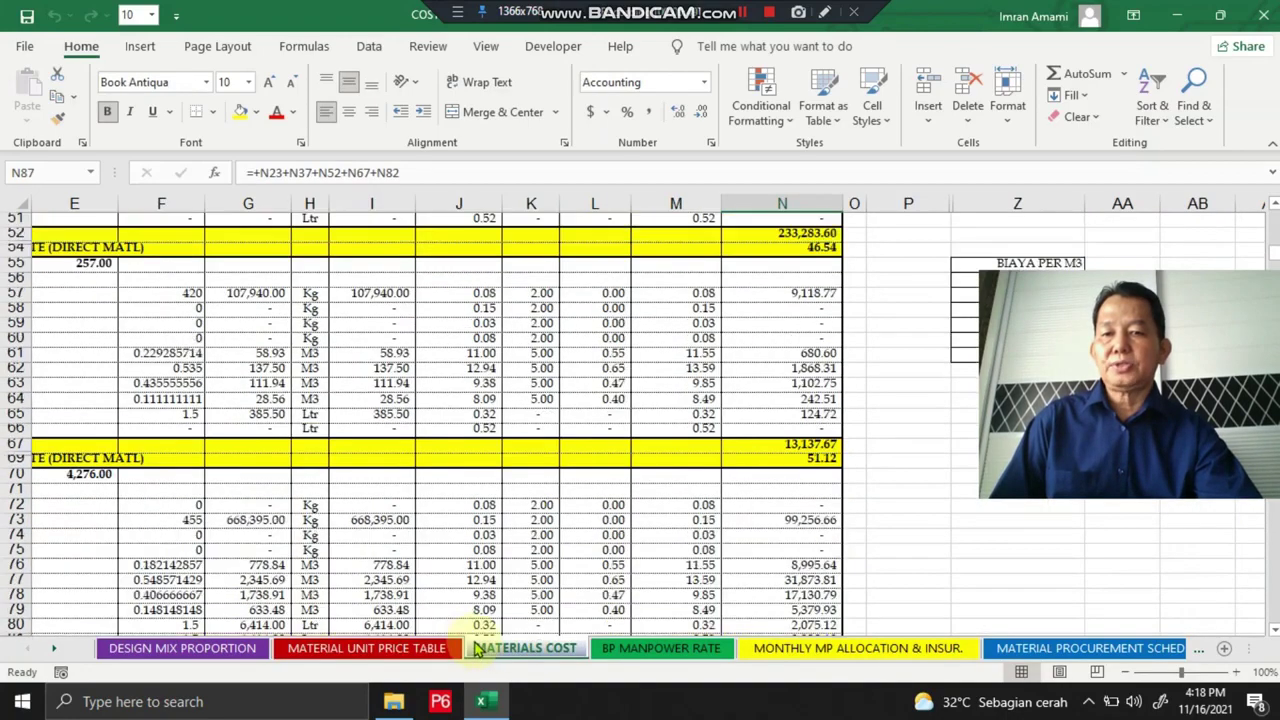
{"action": "scroll", "coordinate": [577, 494], "scroll_direction": "up", "scroll_amount": 17}
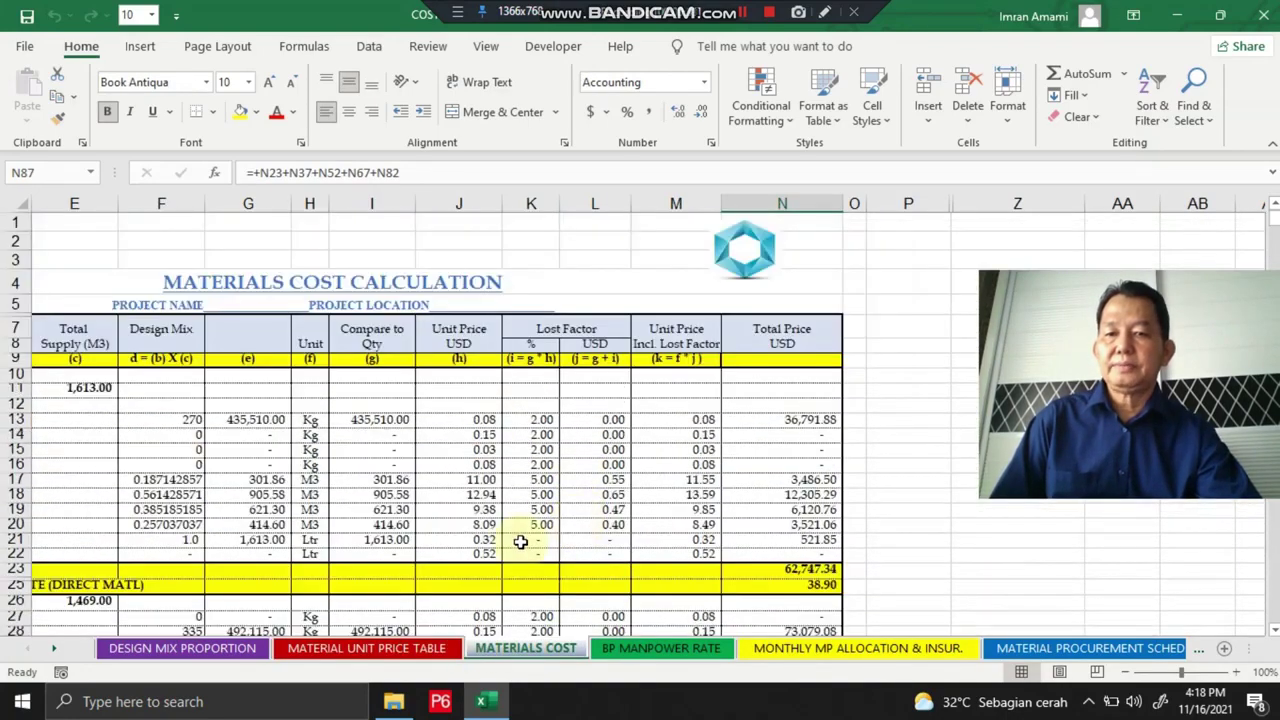
{"action": "left_click", "coordinate": [643, 662]}
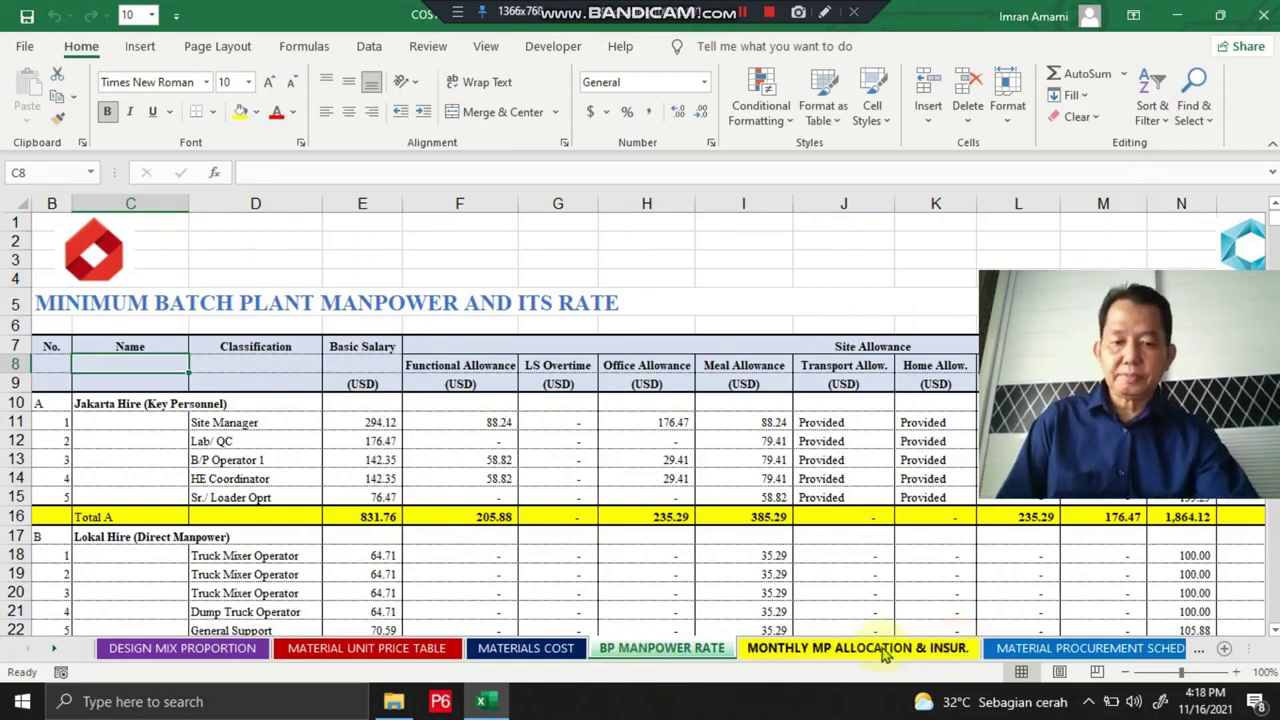
{"action": "left_click", "coordinate": [808, 660]}
{"action": "left_click", "coordinate": [672, 660]}
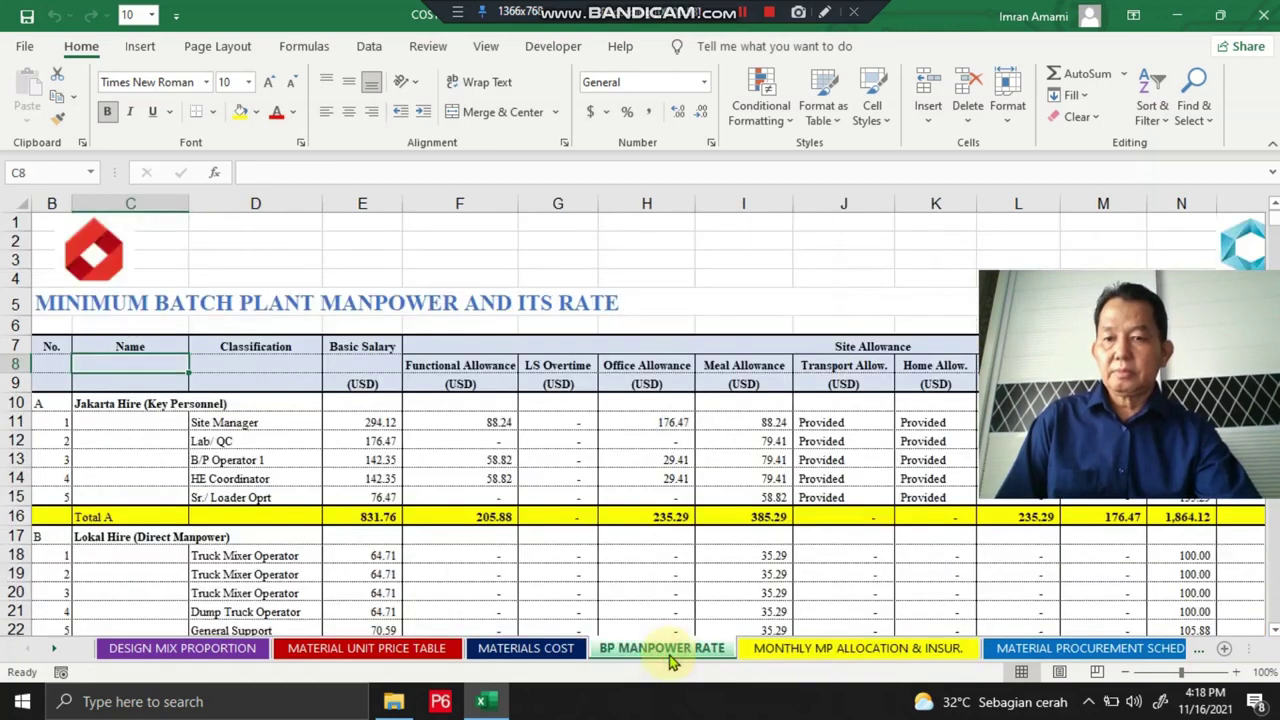
Look through the later sheets, from manpower cost breakdown to estimated cash flow, then step back.
{"action": "left_click", "coordinate": [856, 655]}
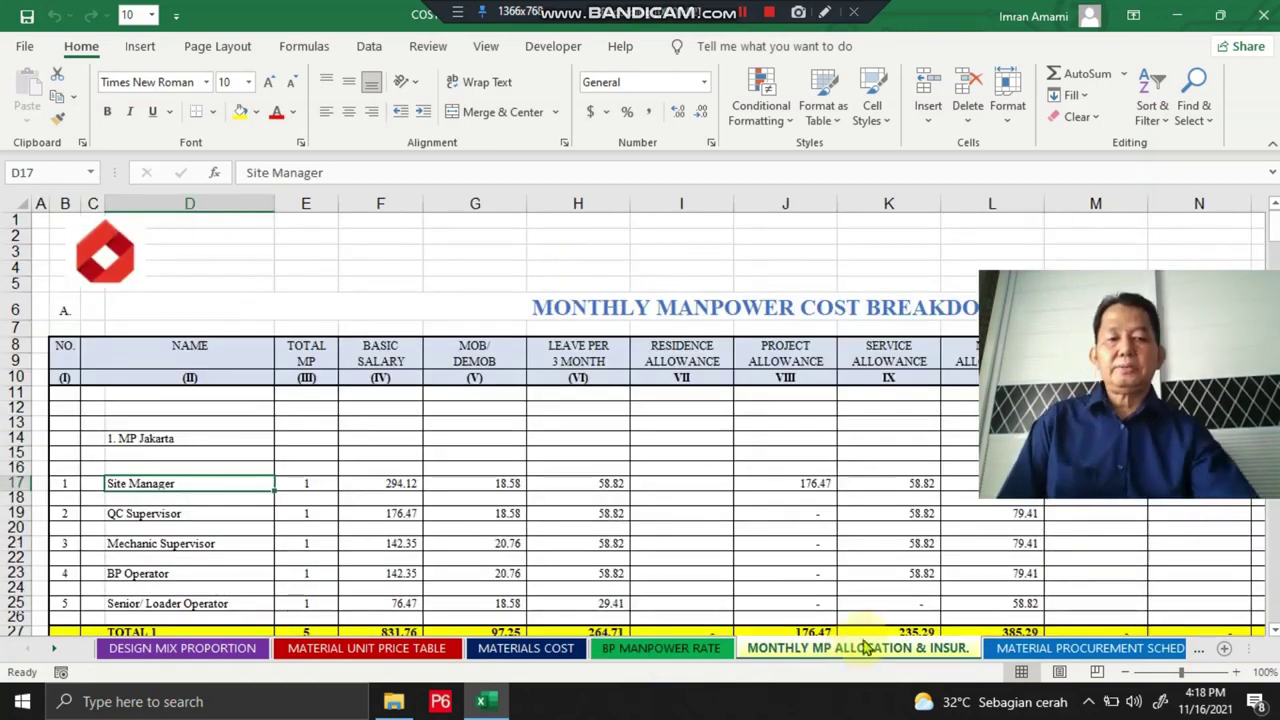
{"action": "left_click", "coordinate": [1052, 652]}
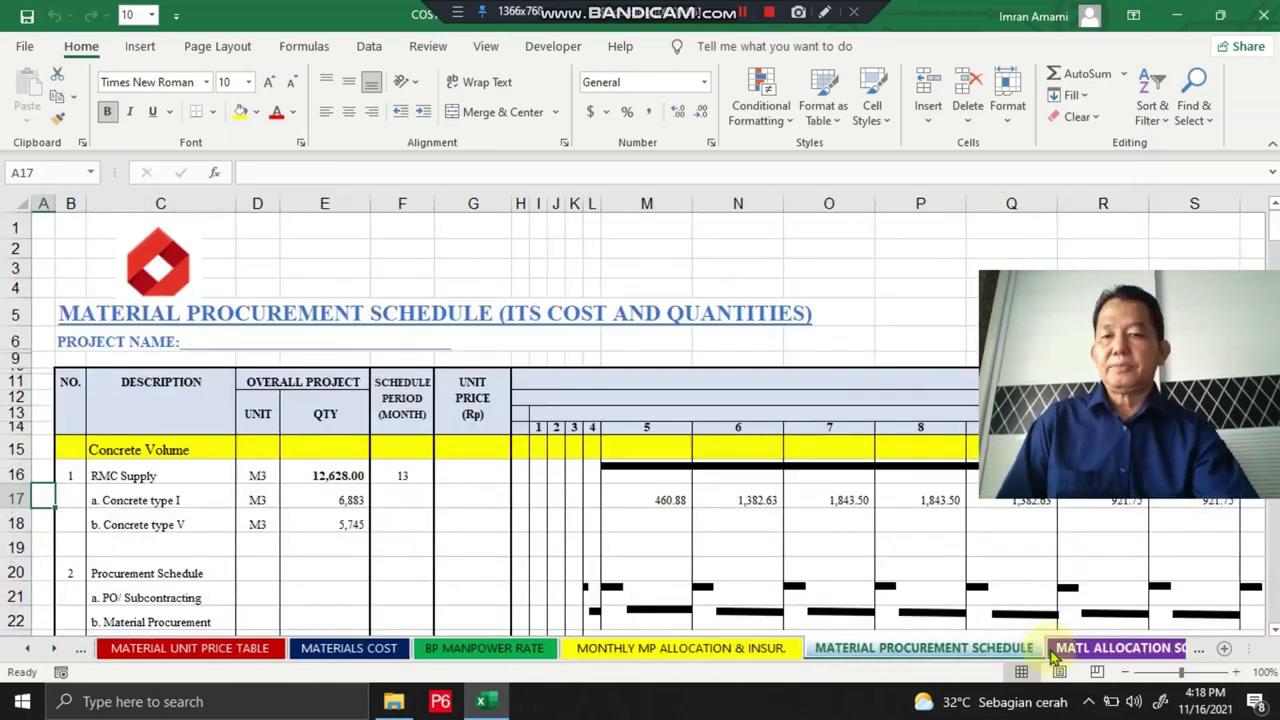
{"action": "left_click", "coordinate": [1060, 652]}
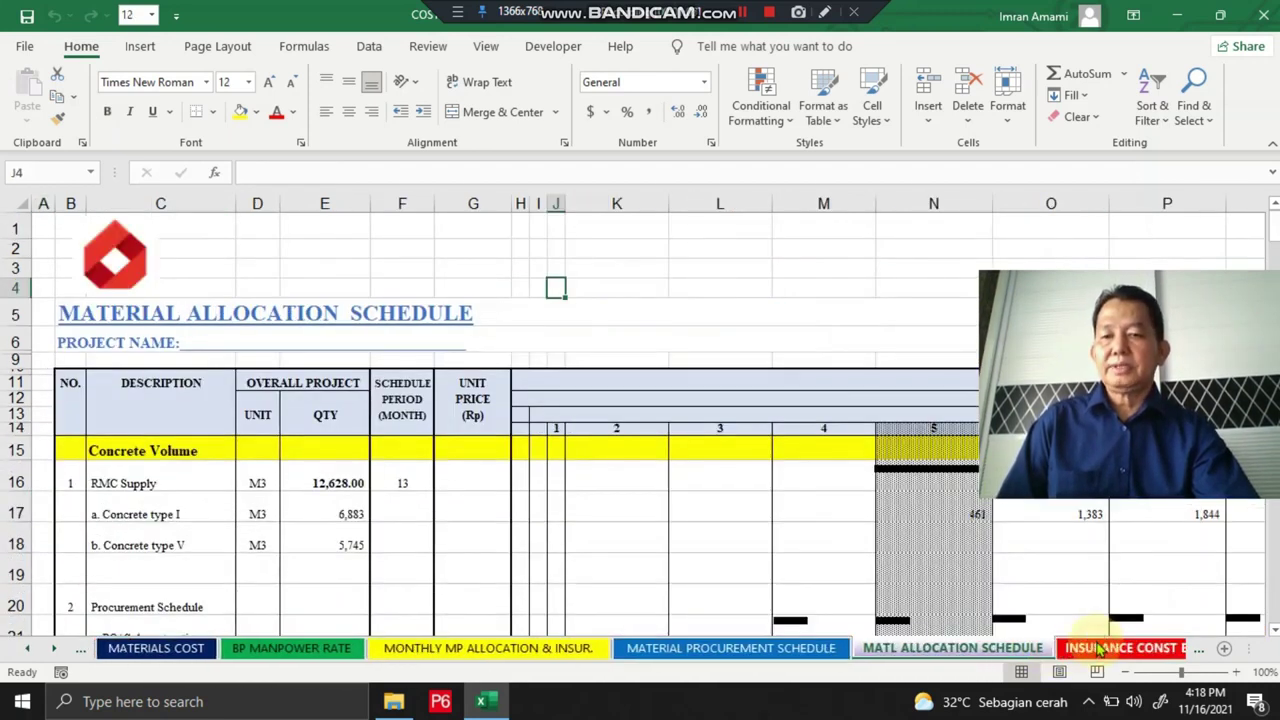
{"action": "left_click", "coordinate": [1100, 650]}
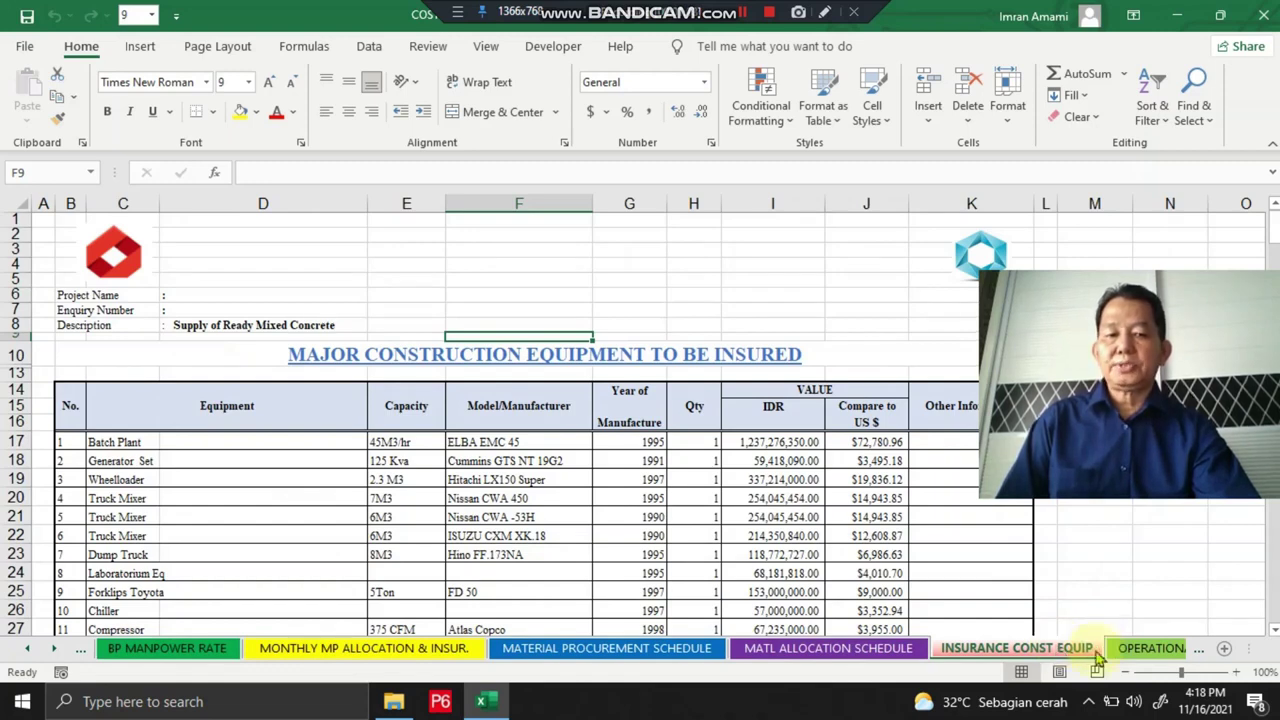
{"action": "left_click", "coordinate": [1145, 650]}
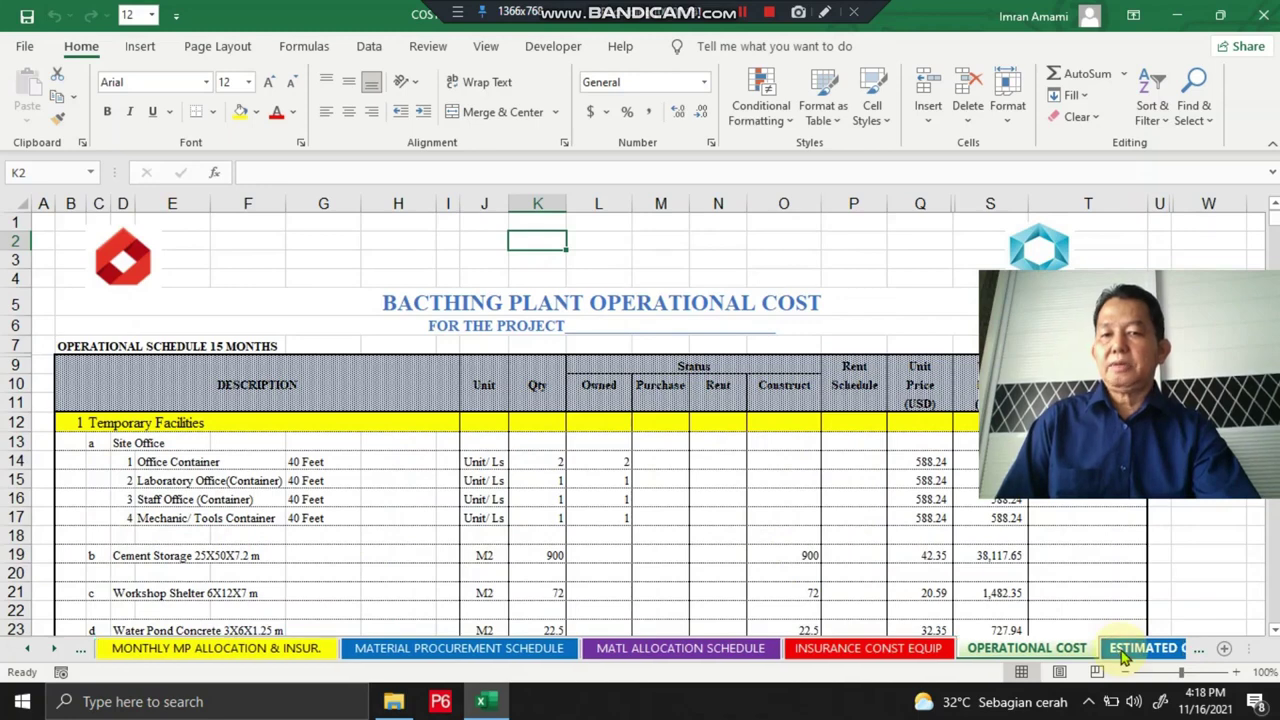
{"action": "left_click", "coordinate": [1122, 650]}
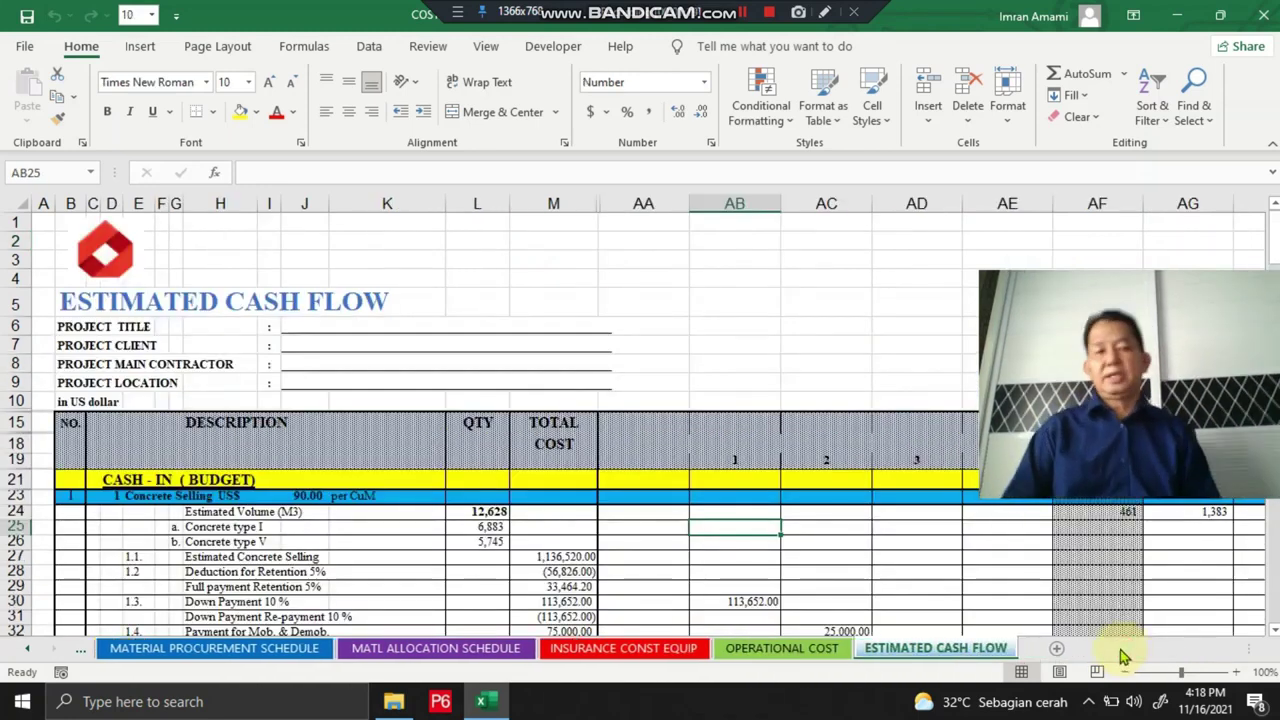
{"action": "key", "text": "ctrl+Page_Up"}
{"action": "key", "text": "ctrl+Page_Up"}
{"action": "key", "text": "ctrl+Page_Up"}
{"action": "key", "text": "ctrl+Page_Up"}
{"action": "key", "text": "ctrl+Page_Up"}
{"action": "key", "text": "ctrl+Page_Up"}
{"action": "key", "text": "ctrl+Page_Up"}
{"action": "key", "text": "ctrl+Page_Up"}
{"action": "key", "text": "ctrl+Page_Up"}
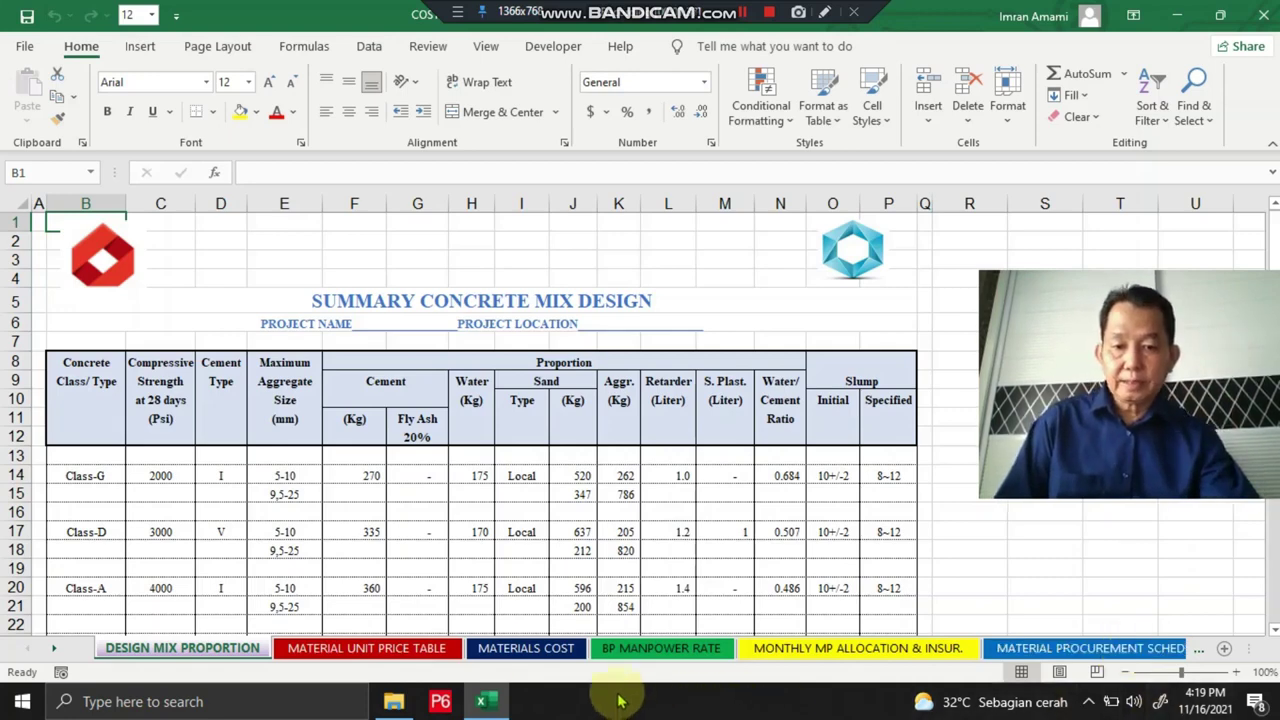
Move from Materials Cost through the manpower sheets to the Material Procurement Schedule, scrolled down slightly.
{"action": "left_click", "coordinate": [560, 649]}
{"action": "left_click", "coordinate": [600, 650]}
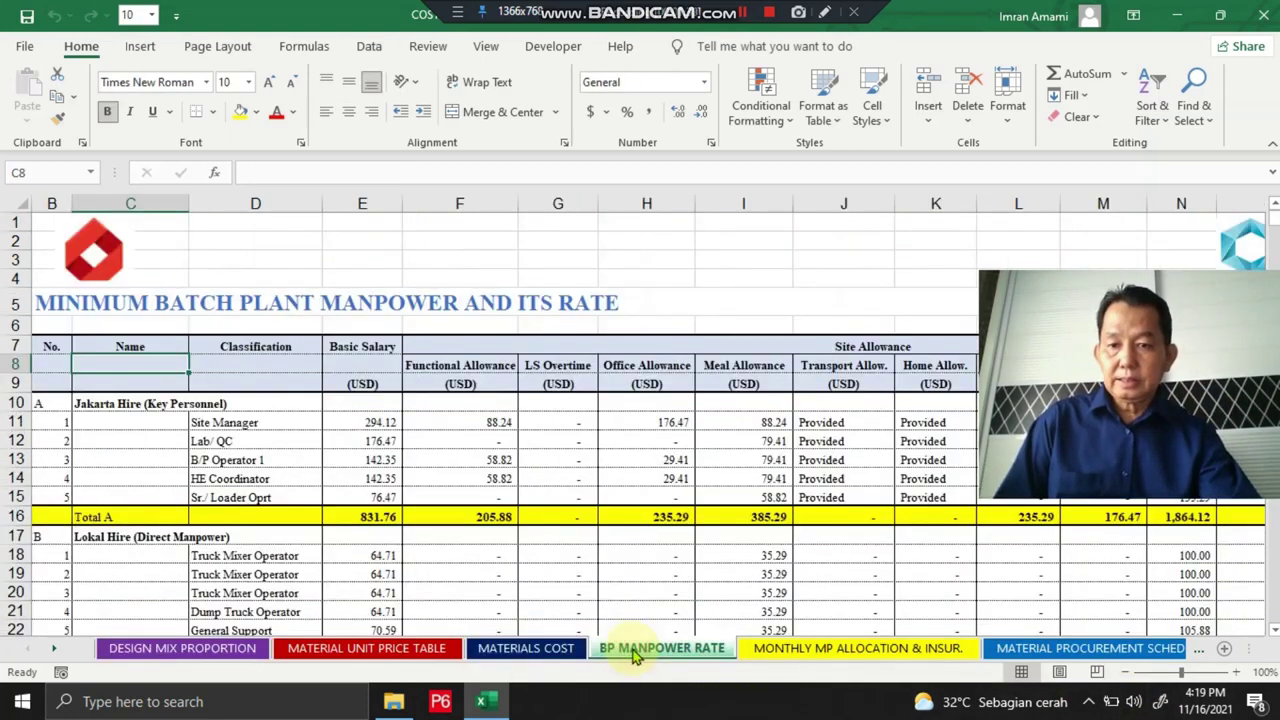
{"action": "left_click", "coordinate": [790, 650]}
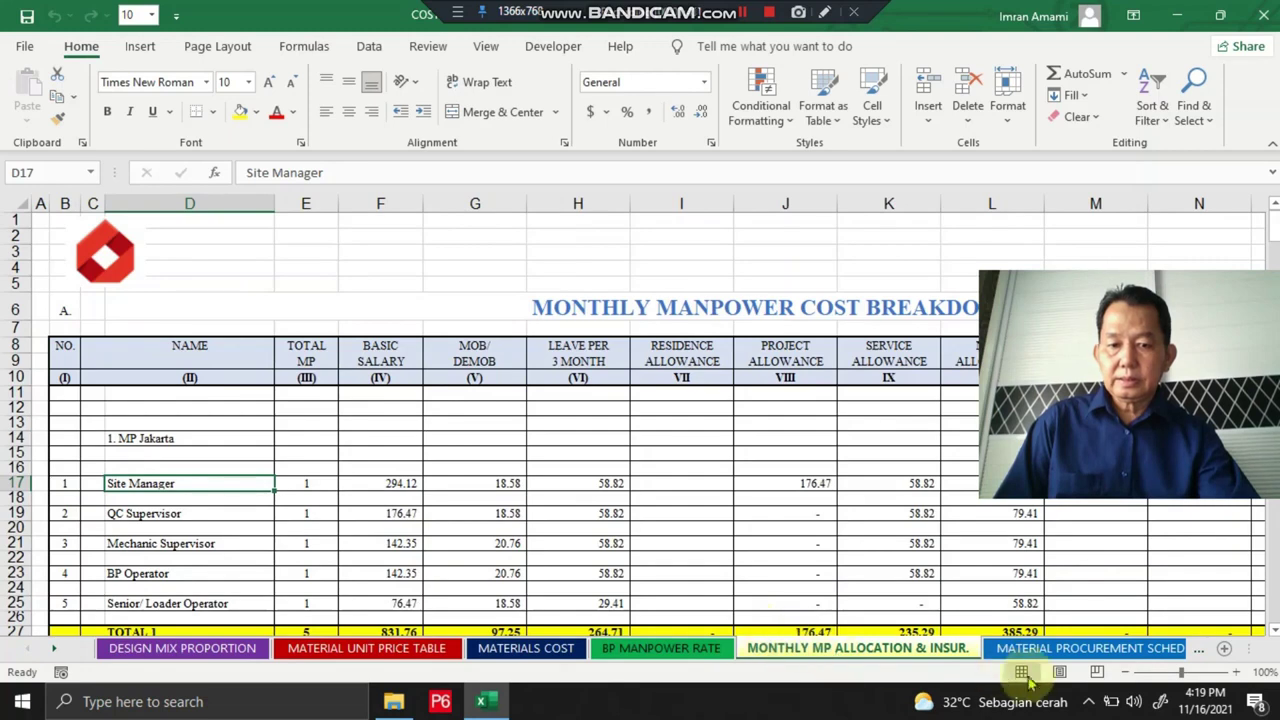
{"action": "left_click", "coordinate": [1050, 650]}
{"action": "scroll", "coordinate": [753, 573], "scroll_direction": "down", "scroll_amount": 1}
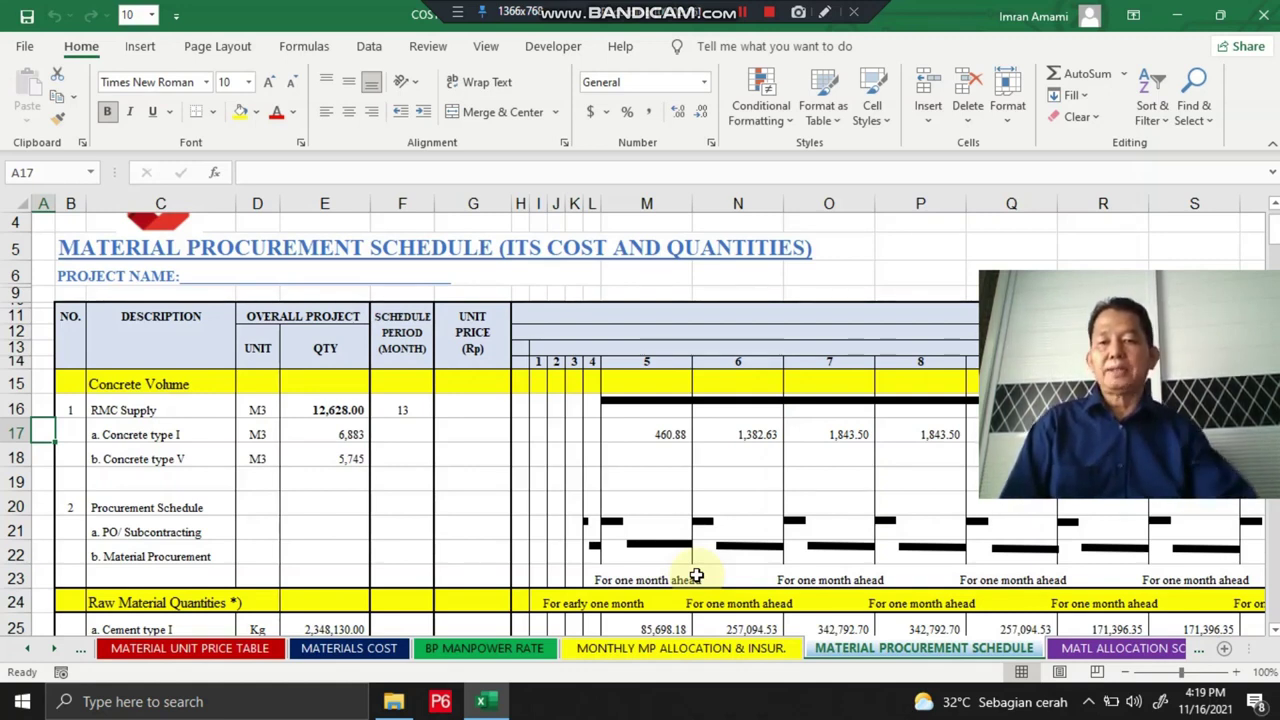
Read across the 13-month RMC Supply and Concrete type I monthly quantities in row 17.
{"action": "left_click", "coordinate": [405, 407]}
{"action": "key", "text": "Right"}
{"action": "key", "text": "Right"}
{"action": "key", "text": "Right"}
{"action": "key", "text": "Right"}
{"action": "key", "text": "Right"}
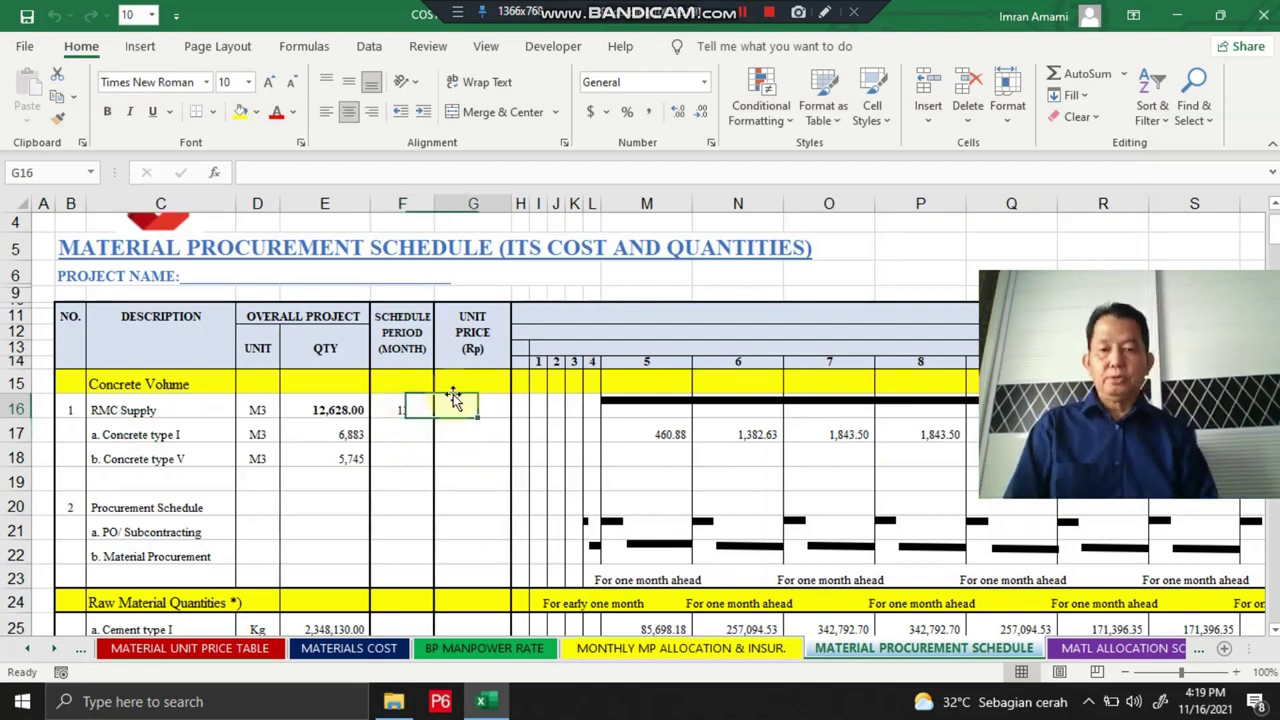
{"action": "key", "text": "Down"}
{"action": "key", "text": "Down"}
{"action": "key", "text": "Up"}
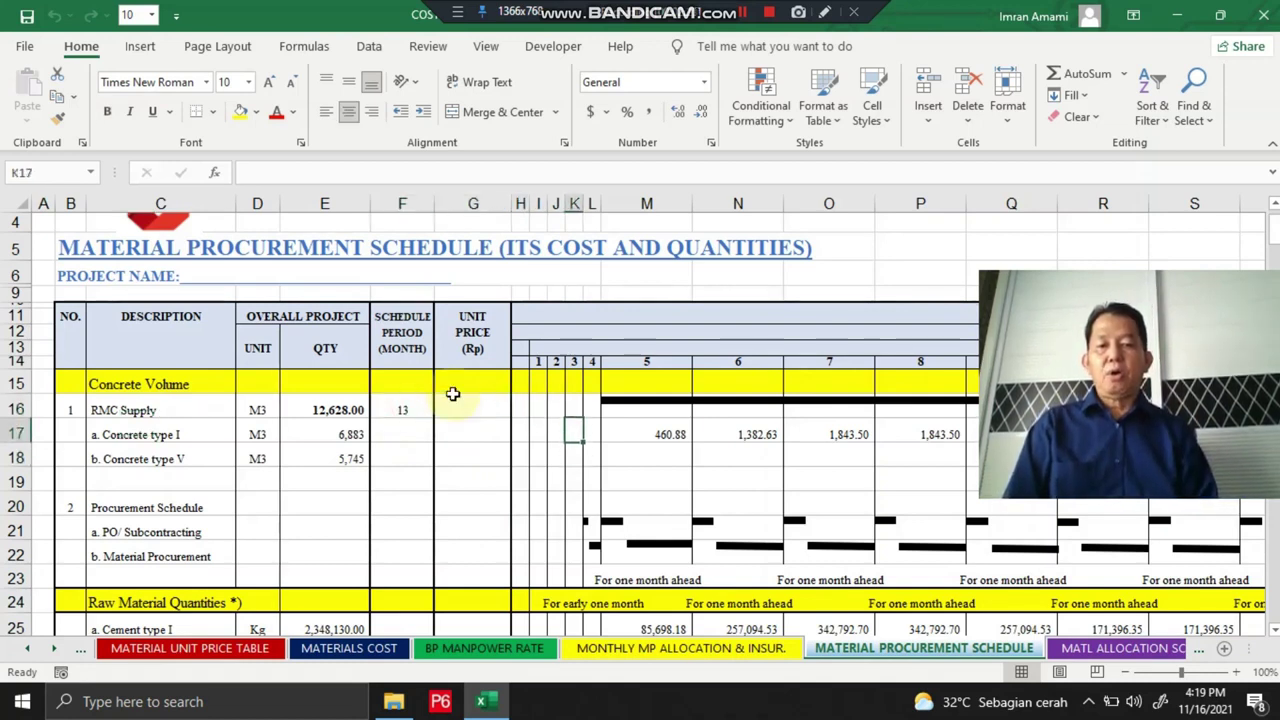
{"action": "key", "text": "Right"}
{"action": "key", "text": "Right"}
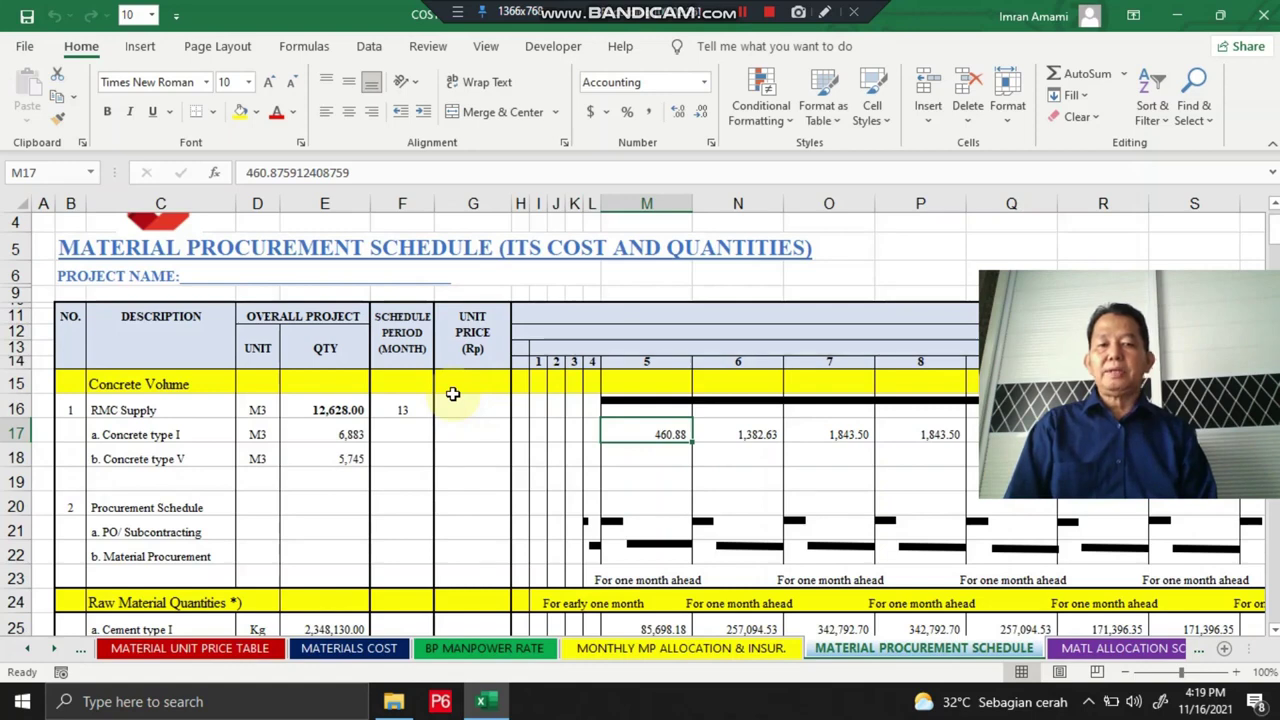
{"action": "key", "text": "Right"}
{"action": "key", "text": "Right"}
{"action": "key", "text": "Right"}
{"action": "key", "text": "Right"}
{"action": "key", "text": "Right"}
{"action": "key", "text": "Right"}
{"action": "key", "text": "Right"}
{"action": "key", "text": "Right"}
{"action": "key", "text": "Right"}
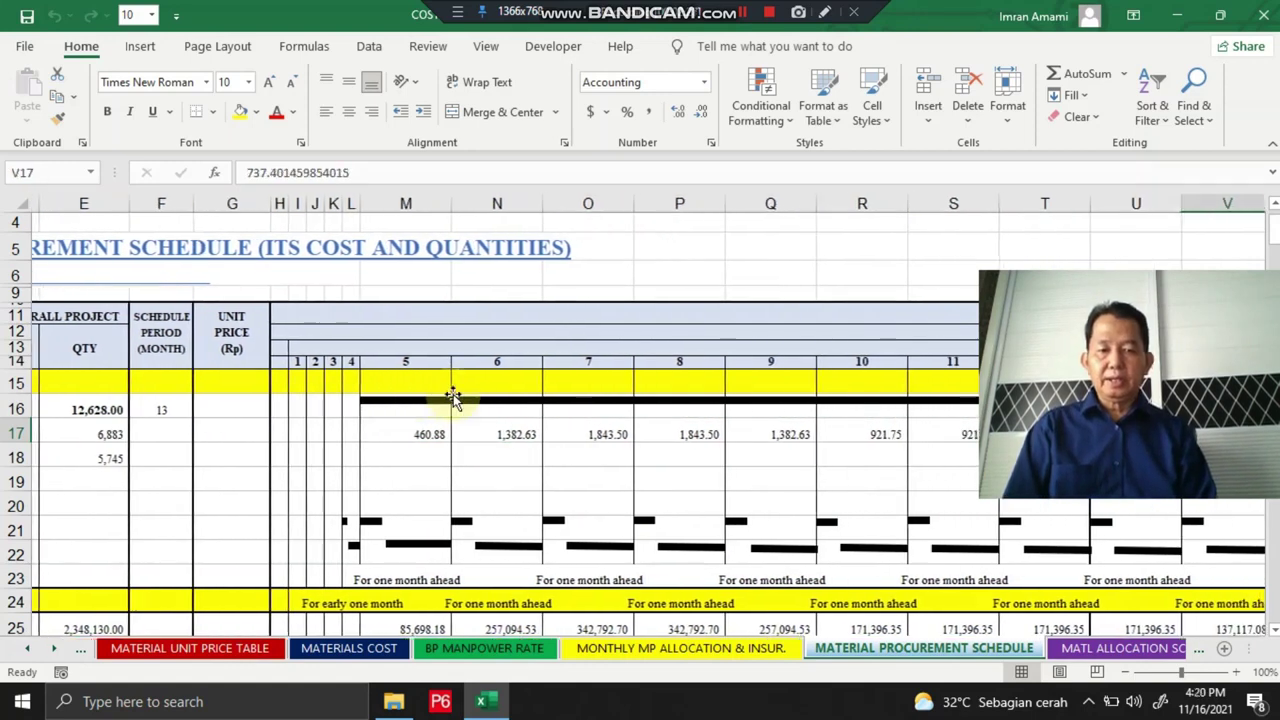
{"action": "key", "text": "Right"}
{"action": "key", "text": "Right"}
{"action": "key", "text": "Right"}
{"action": "key", "text": "Right"}
{"action": "key", "text": "Right"}
{"action": "key", "text": "Right"}
{"action": "key", "text": "Right"}
{"action": "key", "text": "Right"}
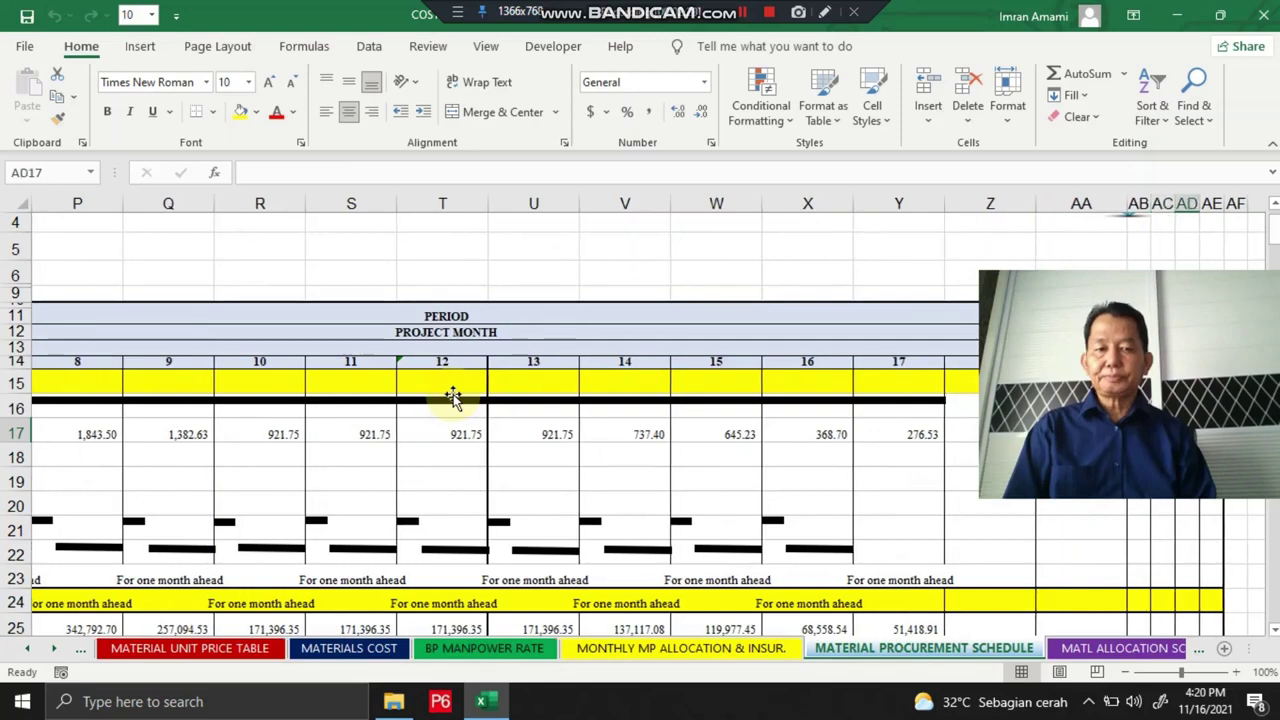
{"action": "key", "text": "Left"}
{"action": "key", "text": "Left"}
{"action": "key", "text": "Left"}
{"action": "key", "text": "Left"}
{"action": "key", "text": "Left"}
{"action": "key", "text": "Left"}
{"action": "key", "text": "Left"}
{"action": "key", "text": "Left"}
{"action": "key", "text": "Left"}
{"action": "key", "text": "Left"}
{"action": "key", "text": "Left"}
{"action": "key", "text": "Left"}
{"action": "key", "text": "Left"}
{"action": "key", "text": "Left"}
{"action": "key", "text": "Left"}
{"action": "key", "text": "Left"}
{"action": "key", "text": "Left"}
{"action": "key", "text": "Left"}
{"action": "key", "text": "Left"}
{"action": "key", "text": "Left"}
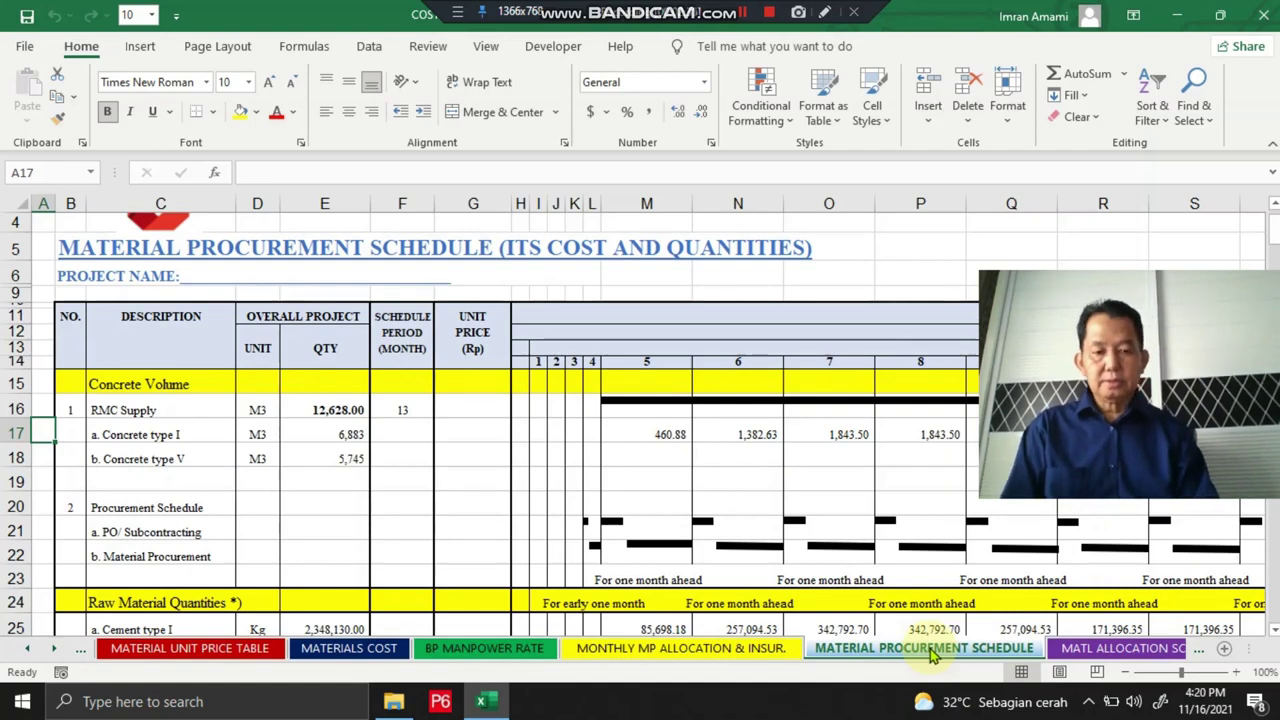
Scroll the sheet tabs to reach and open the Insurance Const Equip sheet.
{"action": "left_click", "coordinate": [1198, 648]}
{"action": "left_click", "coordinate": [1198, 648]}
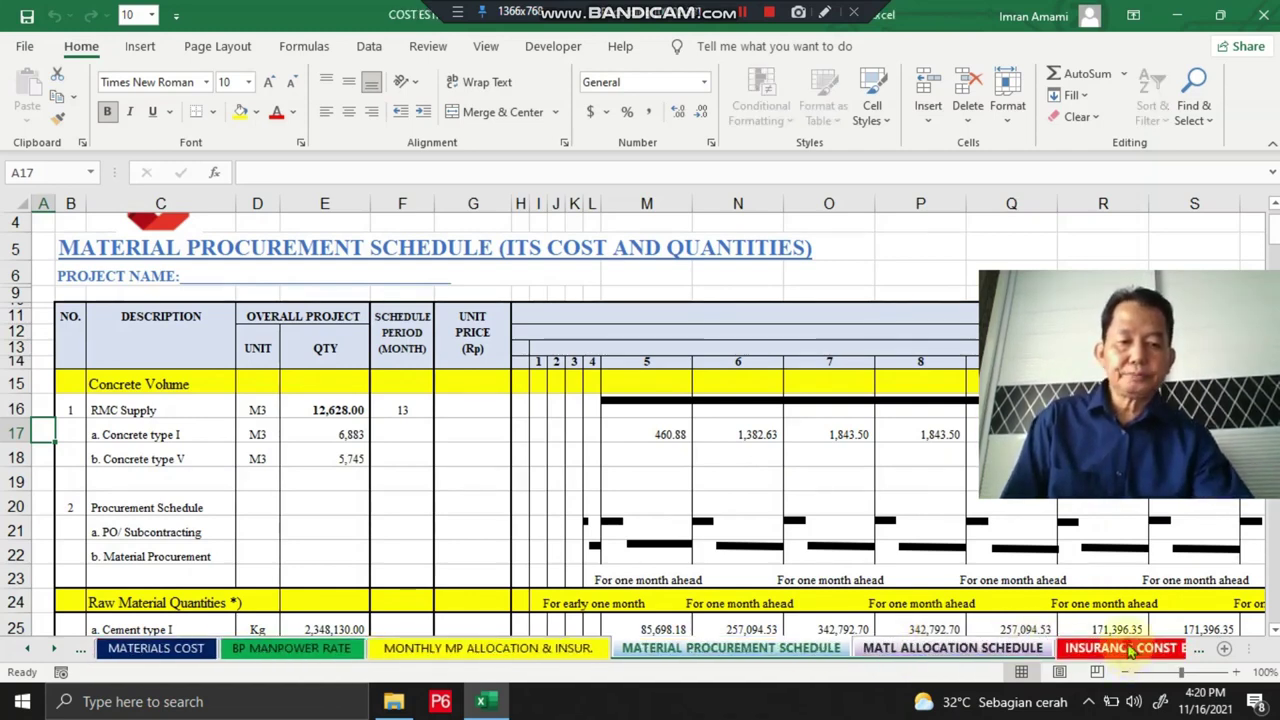
{"action": "left_click", "coordinate": [1160, 648]}
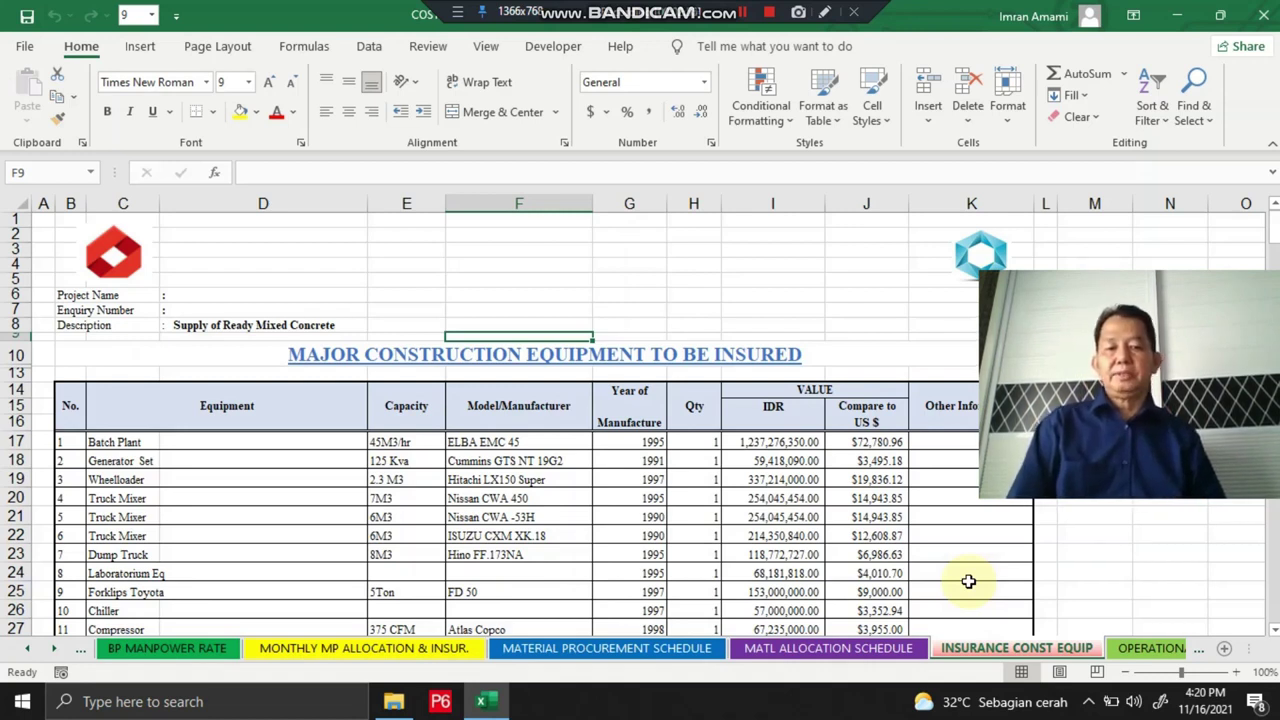
Pass through BP Manpower Rate and Material Unit Price Table back to Design Mix Proportion.
{"action": "left_click", "coordinate": [202, 652]}
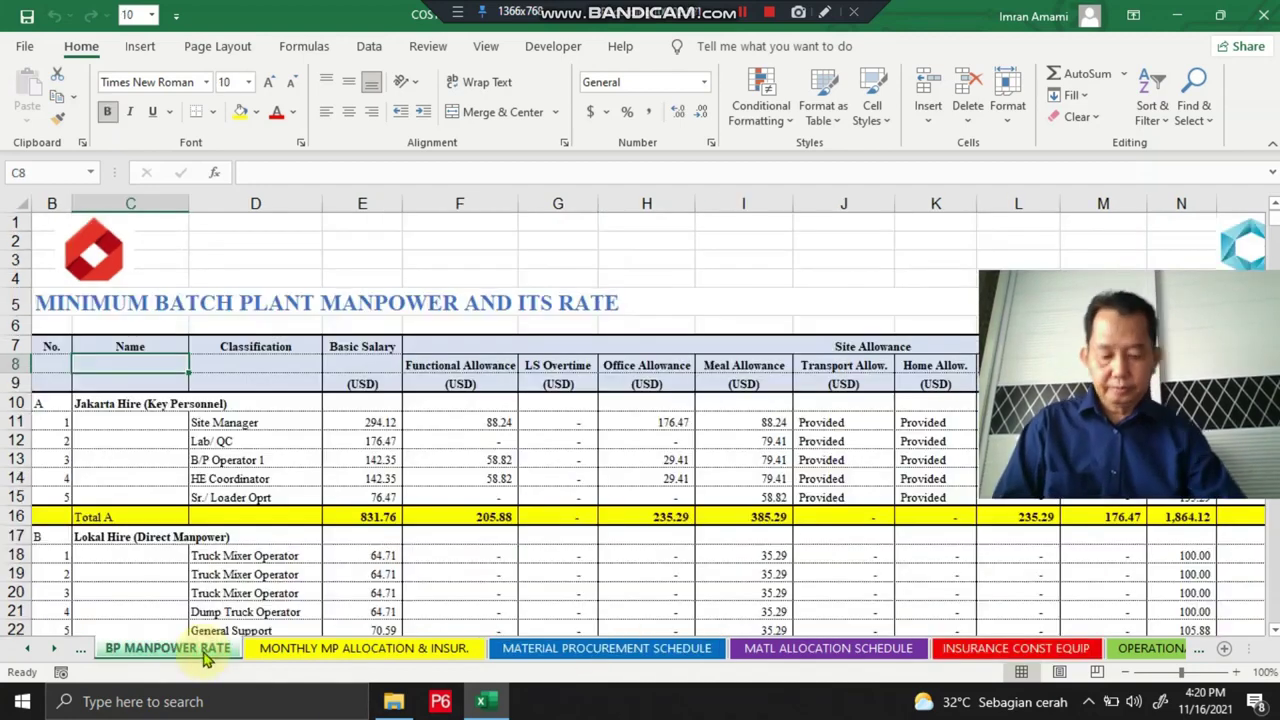
{"action": "key", "text": "ctrl+Page_Up"}
{"action": "key", "text": "ctrl+Page_Up"}
{"action": "key", "text": "ctrl+Page_Up"}
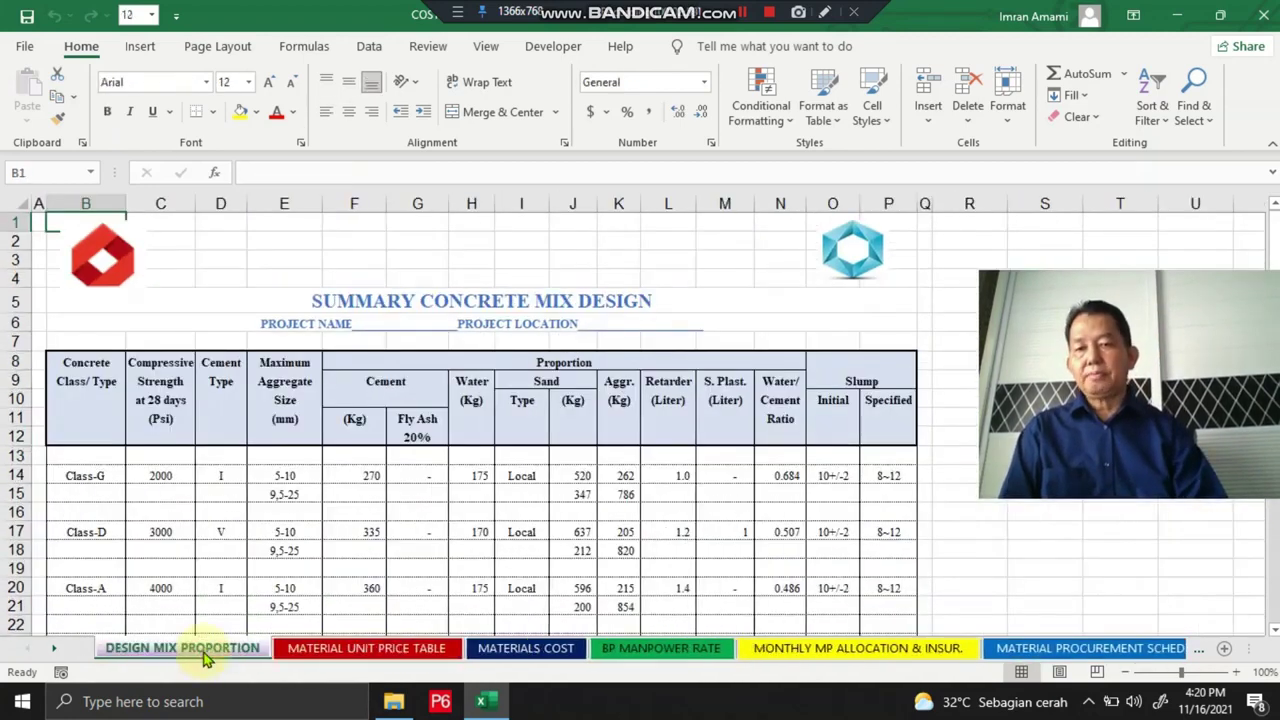
{"action": "left_click", "coordinate": [333, 652]}
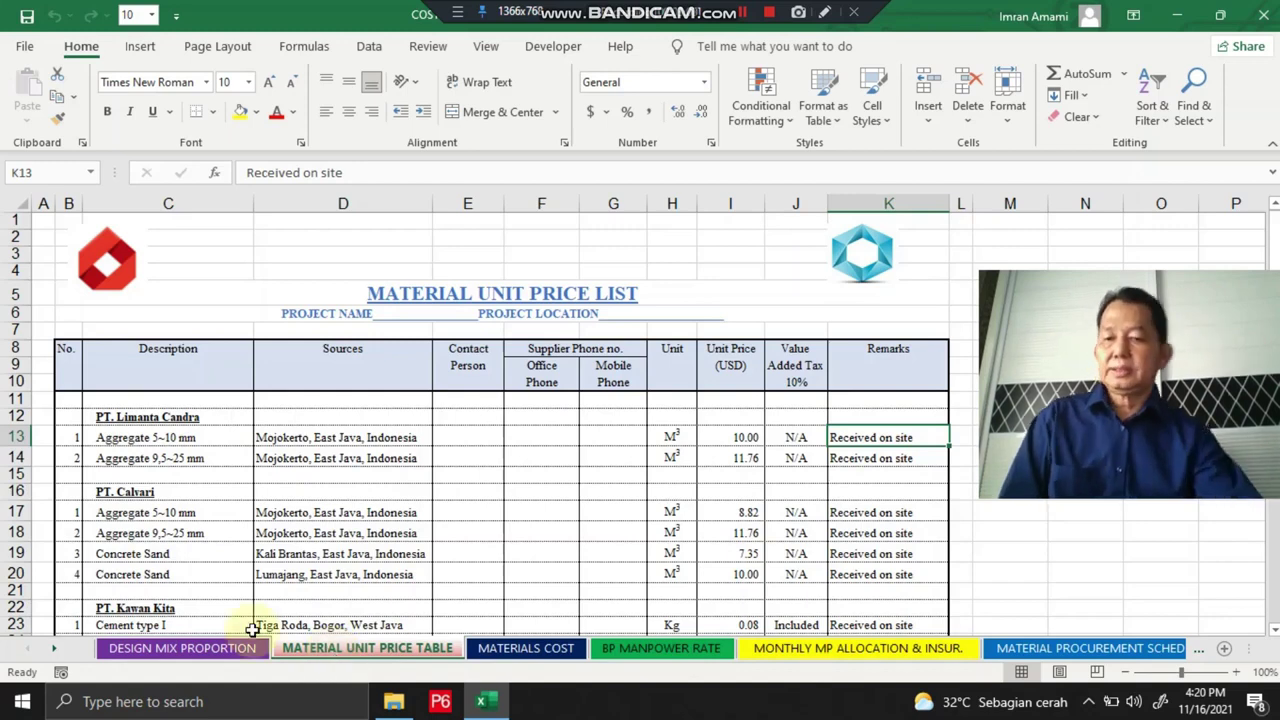
{"action": "left_click", "coordinate": [125, 648]}
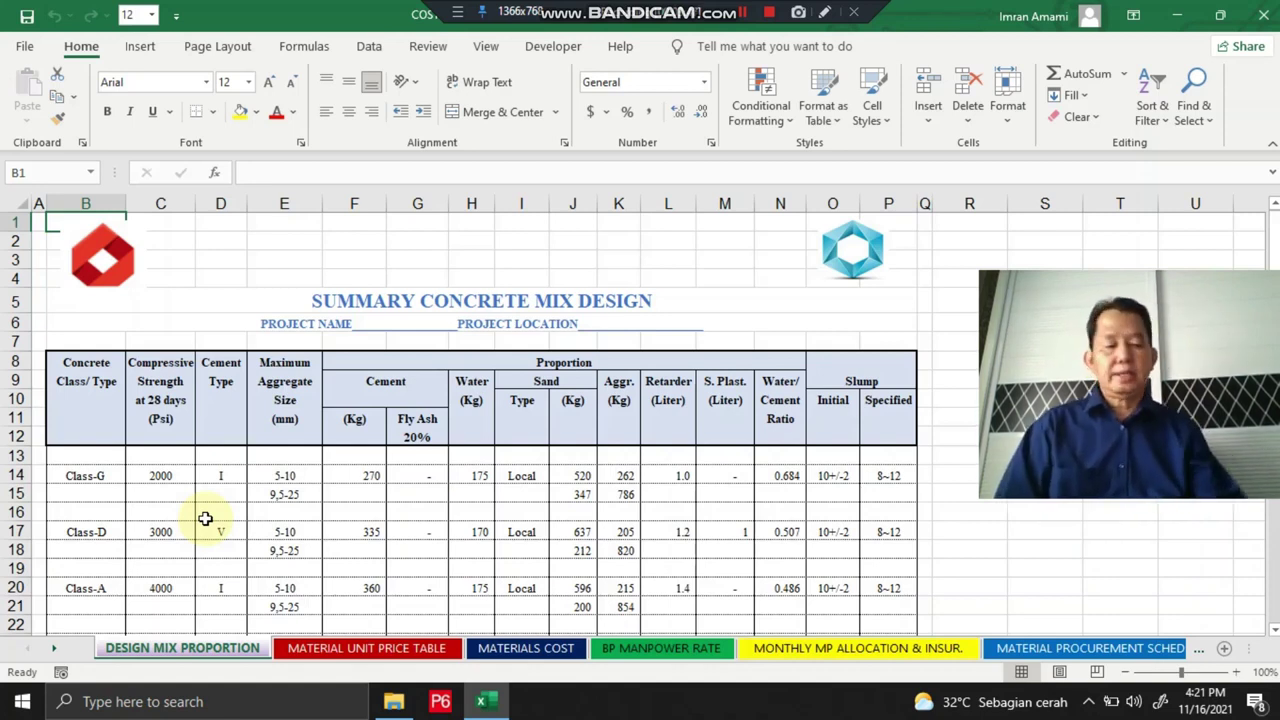
{"action": "left_click", "coordinate": [123, 477]}
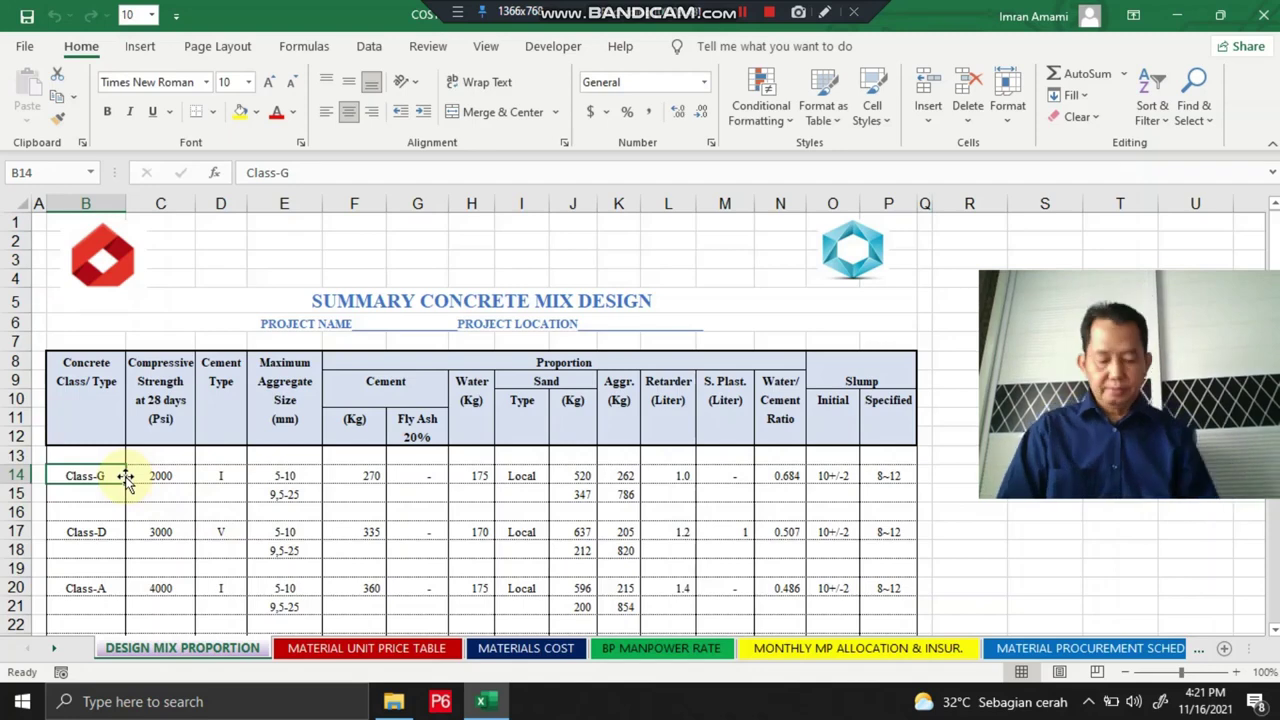
{"action": "key", "text": "Down"}
{"action": "key", "text": "Down"}
{"action": "key", "text": "Down"}
{"action": "key", "text": "Down"}
{"action": "key", "text": "Down"}
{"action": "key", "text": "Down"}
{"action": "key", "text": "Down"}
{"action": "key", "text": "Down"}
{"action": "key", "text": "Down"}
{"action": "key", "text": "Down"}
{"action": "key", "text": "Down"}
{"action": "key", "text": "Down"}
{"action": "key", "text": "Down"}
{"action": "key", "text": "Down"}
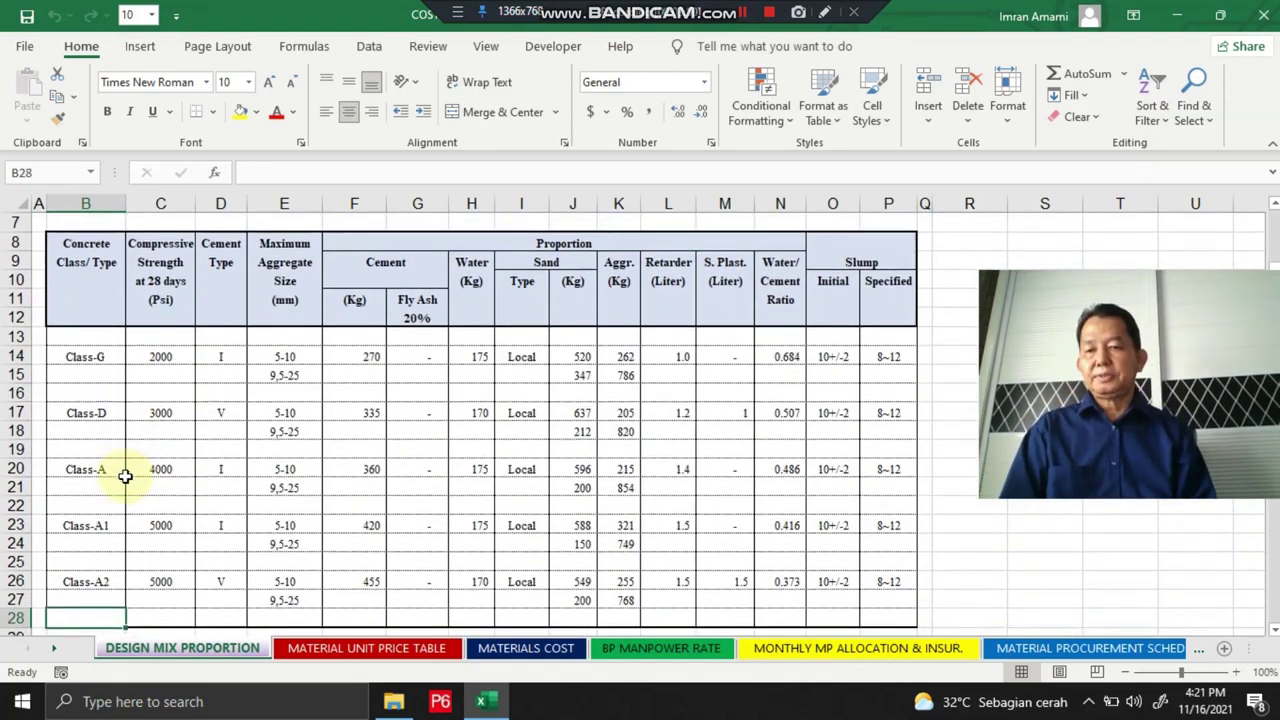
{"action": "key", "text": "Down"}
{"action": "key", "text": "Up"}
{"action": "key", "text": "Up"}
{"action": "key", "text": "Up"}
{"action": "key", "text": "Up"}
{"action": "key", "text": "Up"}
{"action": "key", "text": "Up"}
{"action": "key", "text": "Up"}
{"action": "key", "text": "Up"}
{"action": "key", "text": "Up"}
{"action": "key", "text": "Up"}
{"action": "key", "text": "Up"}
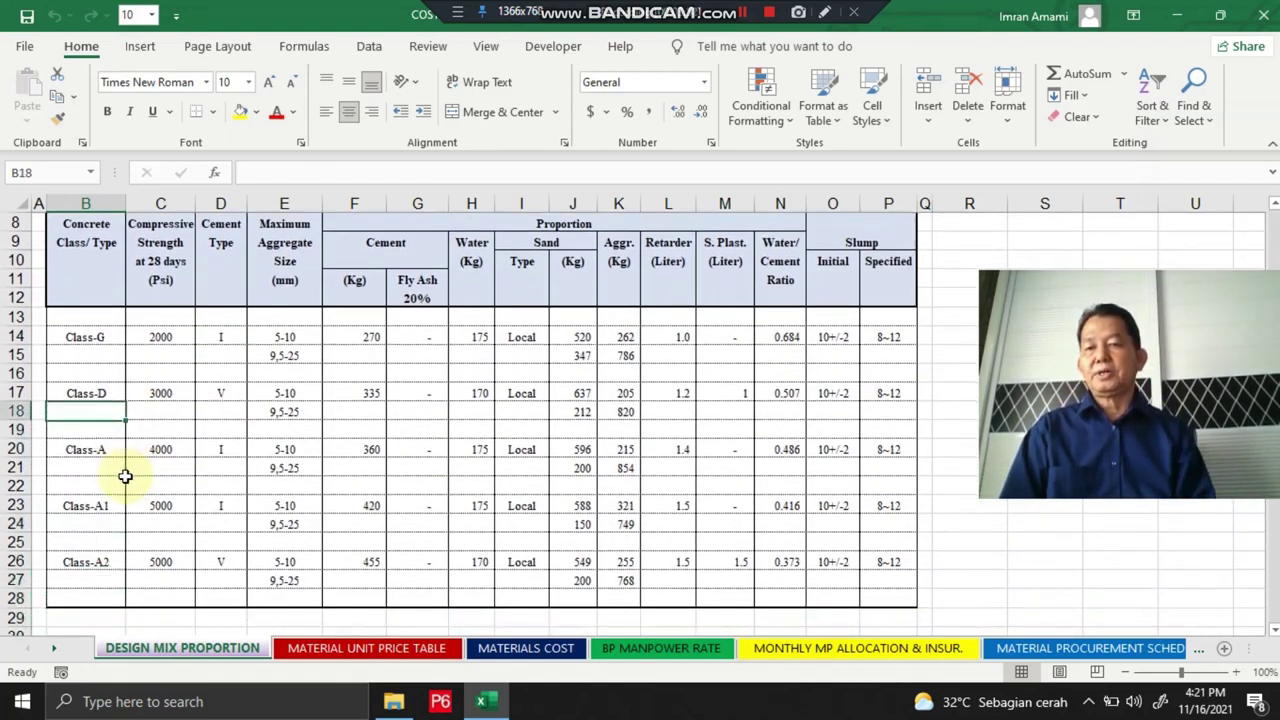
{"action": "key", "text": "Up"}
{"action": "key", "text": "Up"}
{"action": "key", "text": "Up"}
{"action": "key", "text": "Up"}
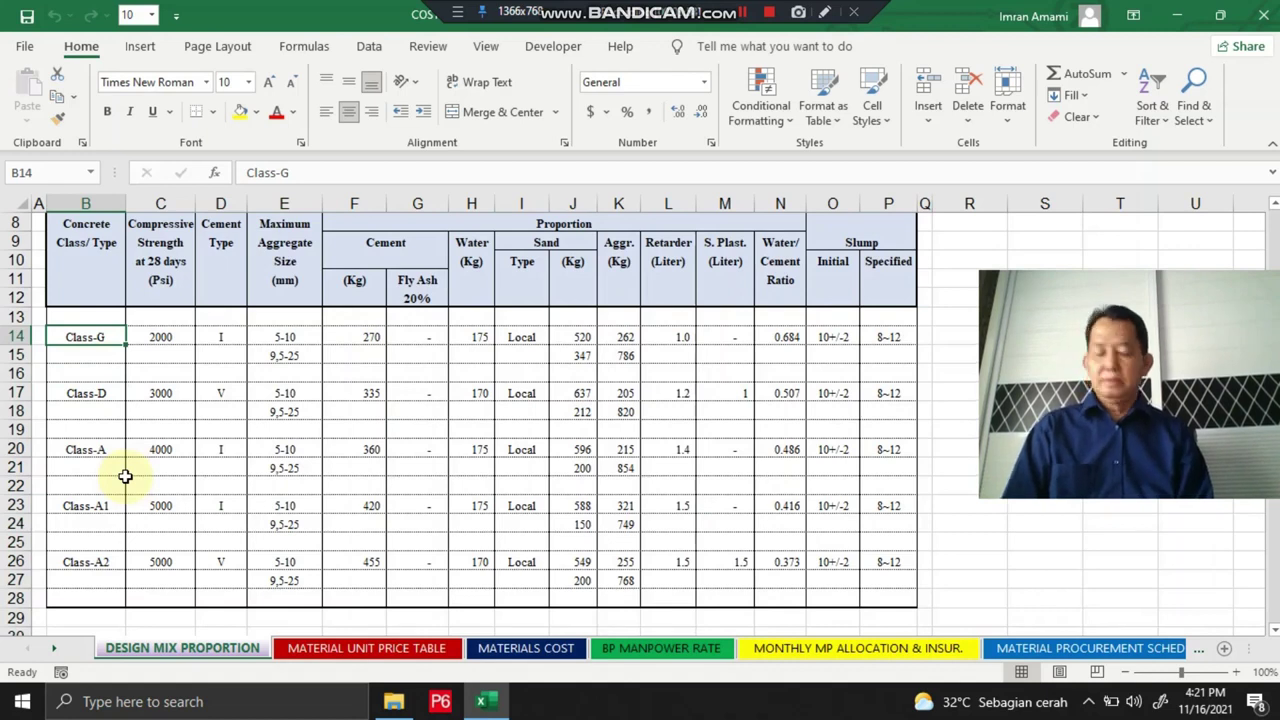
{"action": "key", "text": "Right"}
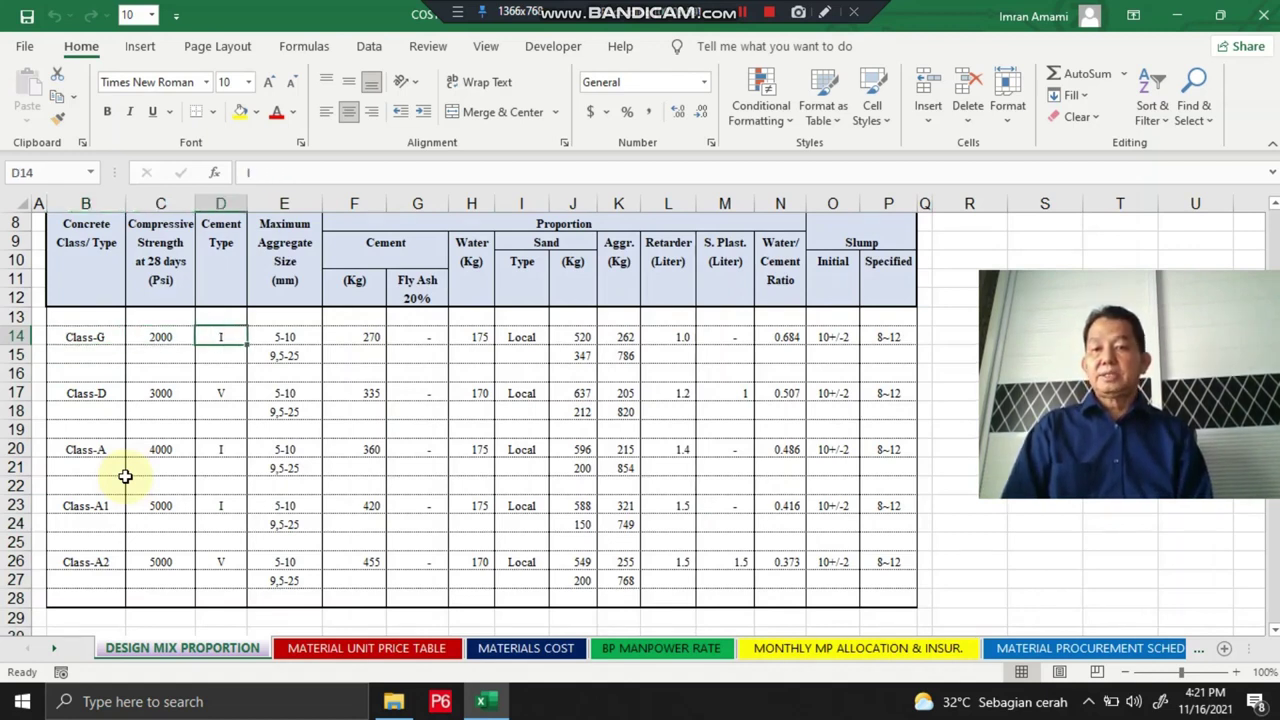
{"action": "key", "text": "Left"}
{"action": "key", "text": "Down"}
{"action": "key", "text": "Down"}
{"action": "key", "text": "Down"}
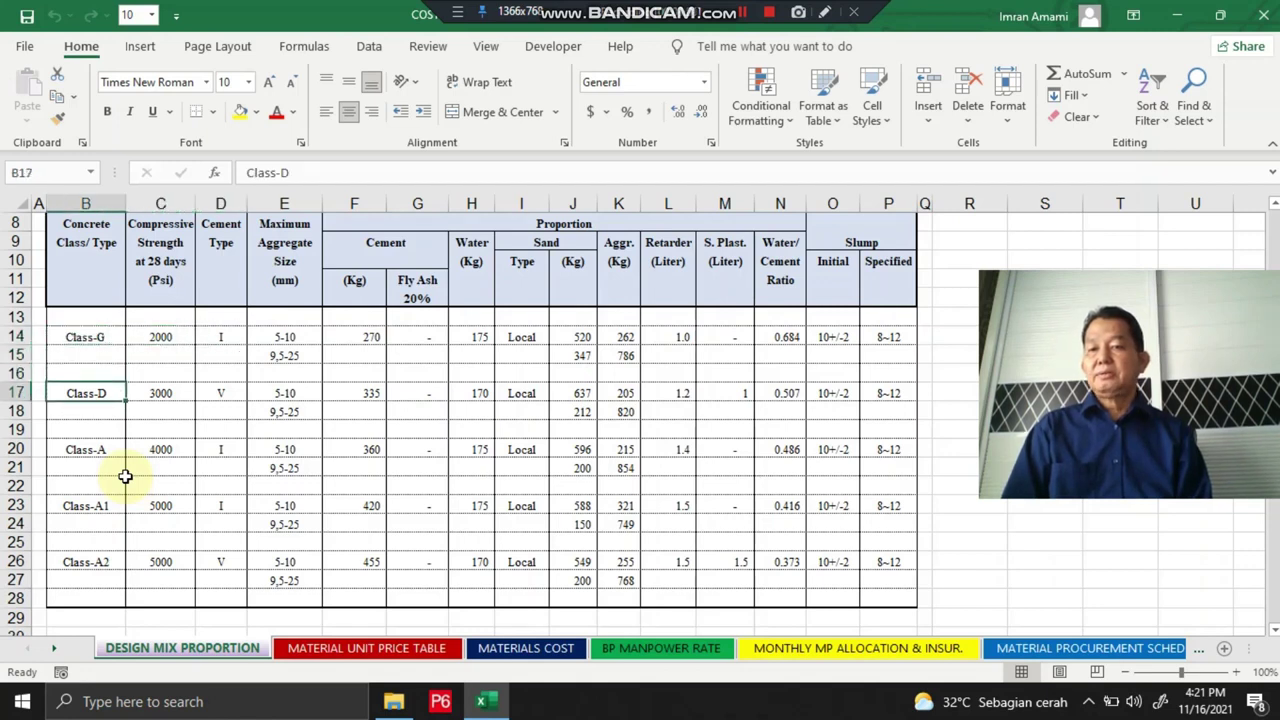
{"action": "key", "text": "Right"}
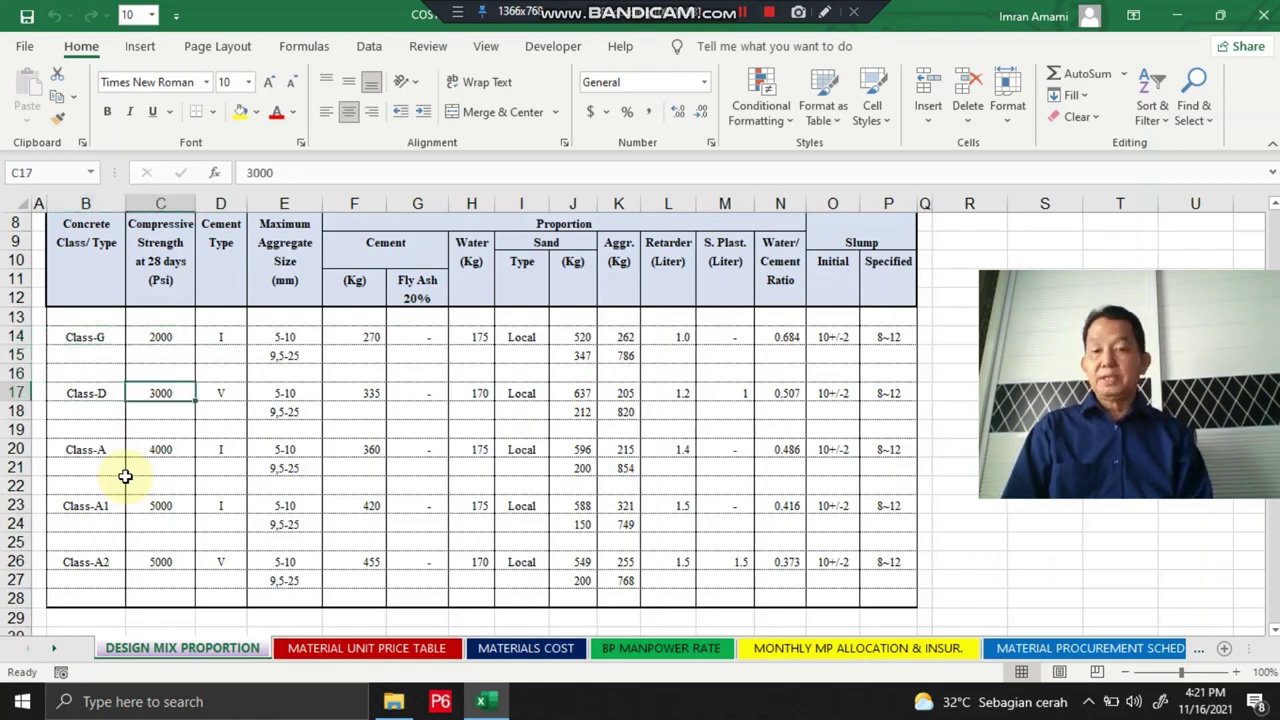
{"action": "key", "text": "Right"}
{"action": "key", "text": "Left"}
{"action": "key", "text": "Left"}
{"action": "key", "text": "Down"}
{"action": "key", "text": "Down"}
{"action": "key", "text": "Down"}
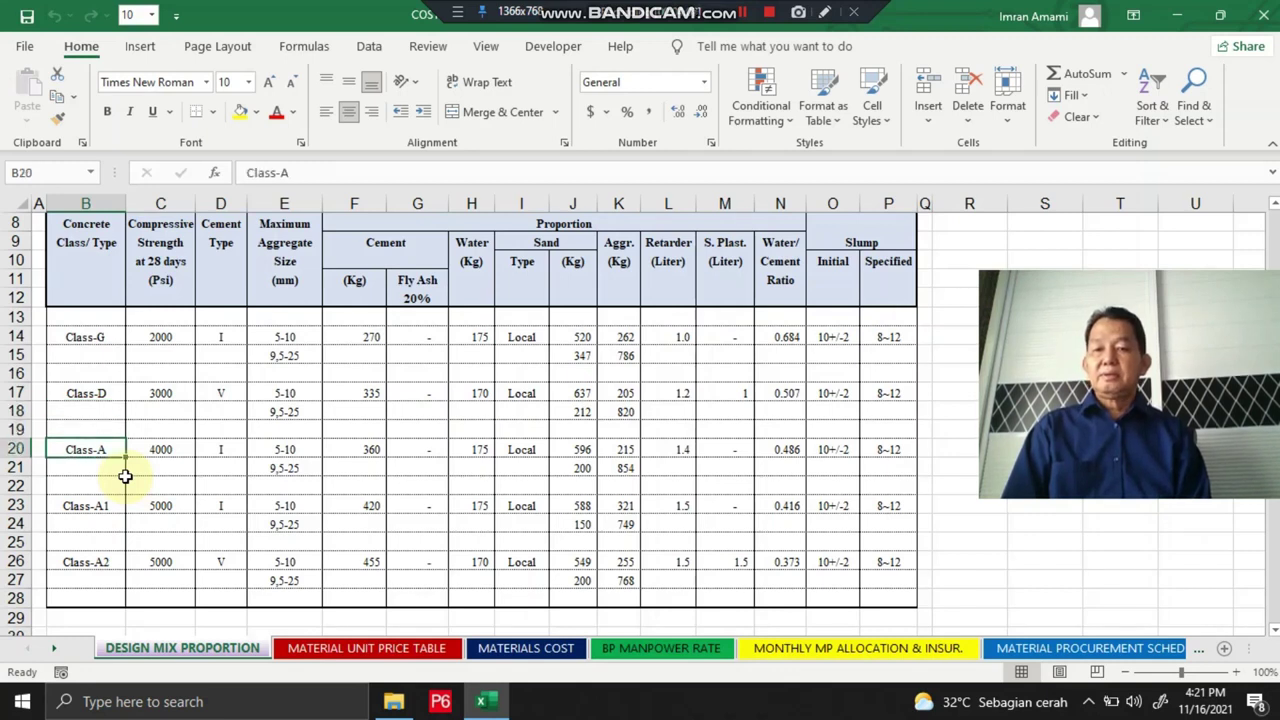
{"action": "key", "text": "Right"}
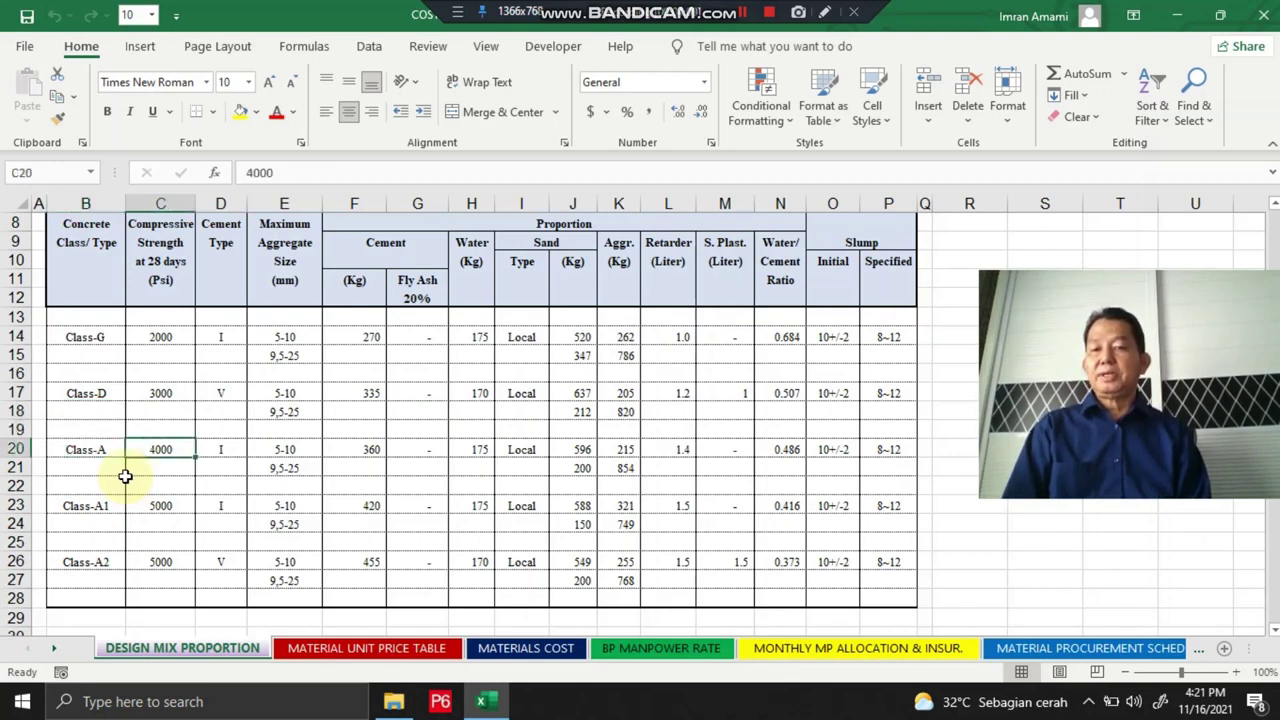
{"action": "key", "text": "Left"}
{"action": "key", "text": "Down"}
{"action": "key", "text": "Down"}
{"action": "key", "text": "Down"}
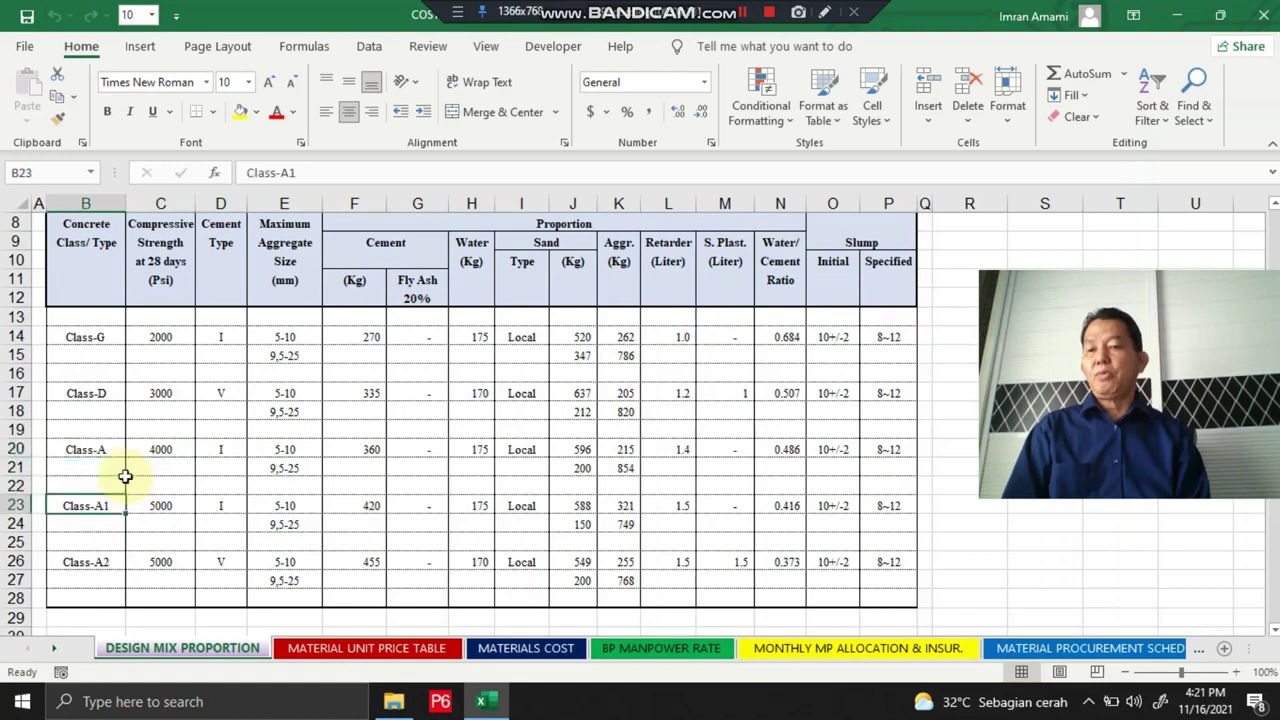
{"action": "key", "text": "Right"}
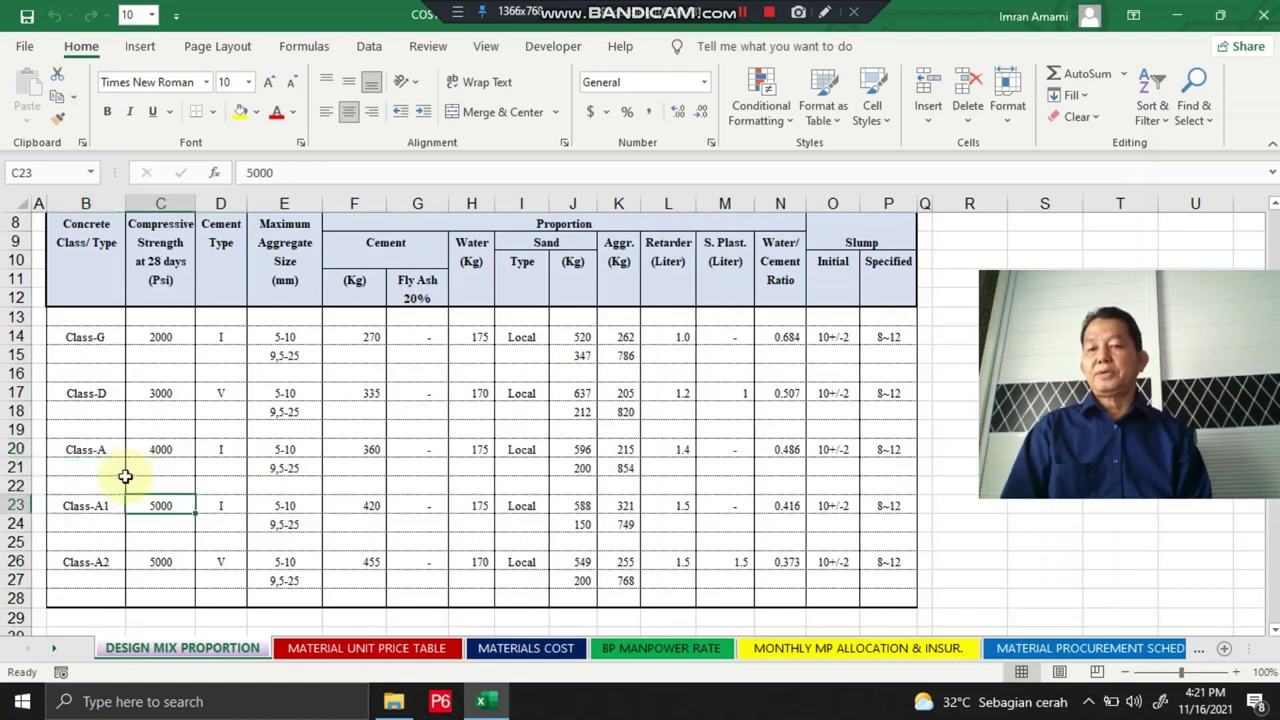
{"action": "key", "text": "Right"}
{"action": "key", "text": "Left"}
{"action": "key", "text": "Left"}
{"action": "key", "text": "Down"}
{"action": "key", "text": "Down"}
{"action": "key", "text": "Down"}
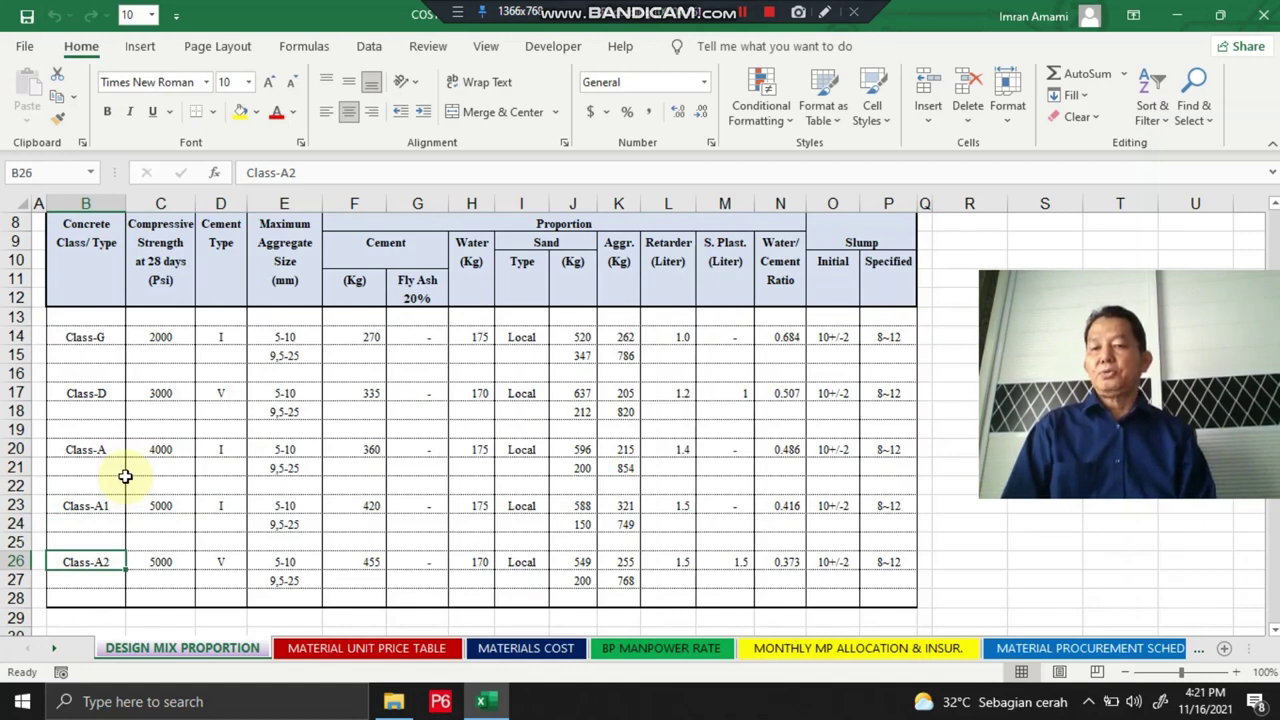
{"action": "key", "text": "Right"}
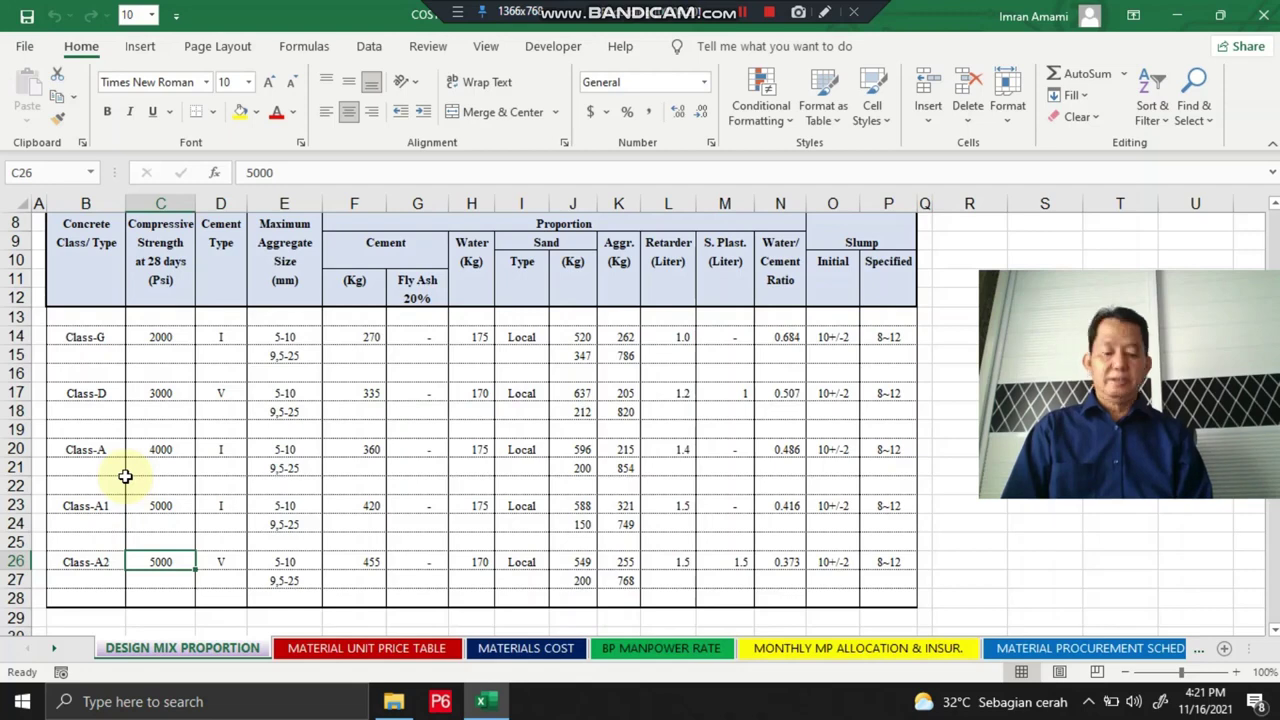
{"action": "key", "text": "Up"}
{"action": "key", "text": "Up"}
{"action": "key", "text": "Up"}
{"action": "key", "text": "Up"}
{"action": "key", "text": "Up"}
{"action": "key", "text": "Up"}
{"action": "key", "text": "Up"}
{"action": "key", "text": "Up"}
{"action": "key", "text": "Up"}
{"action": "key", "text": "Up"}
{"action": "key", "text": "Up"}
{"action": "key", "text": "Up"}
{"action": "key", "text": "Up"}
{"action": "key", "text": "Up"}
{"action": "key", "text": "Up"}
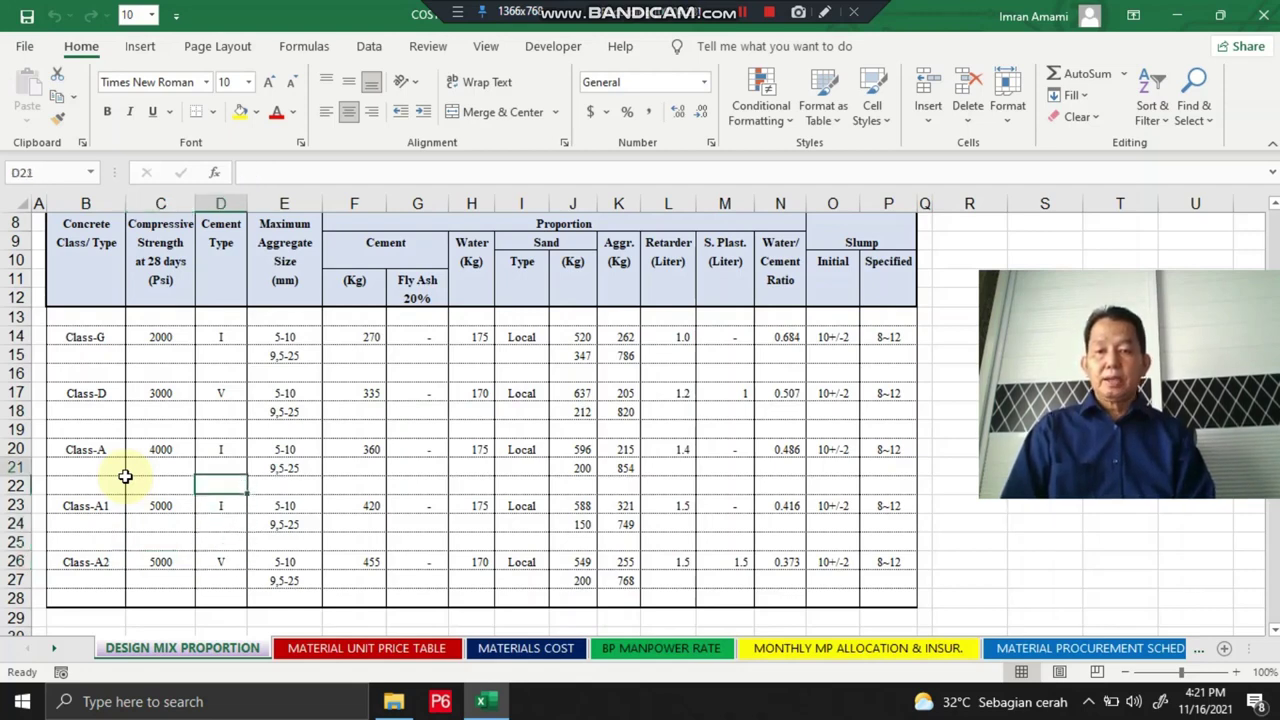
{"action": "key", "text": "Up"}
{"action": "key", "text": "Down"}
{"action": "key", "text": "Down"}
{"action": "key", "text": "Down"}
{"action": "key", "text": "Right"}
{"action": "key", "text": "Right"}
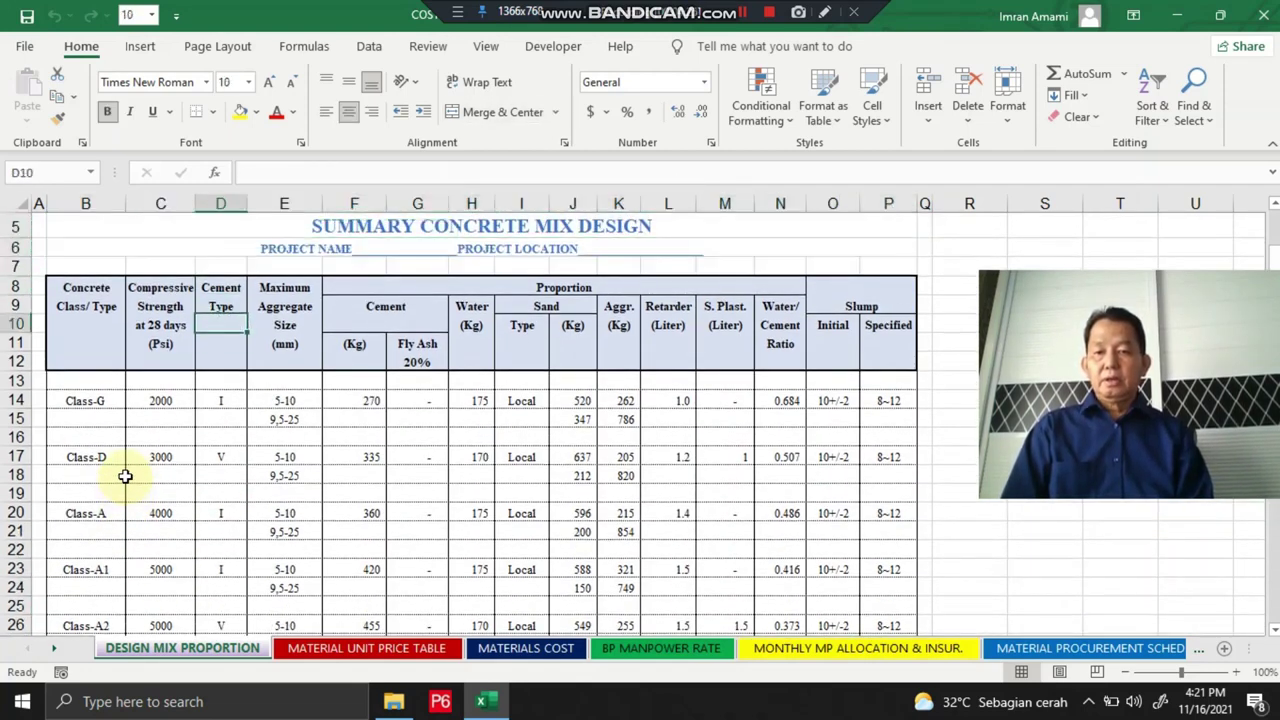
{"action": "key", "text": "Down"}
{"action": "key", "text": "Down"}
{"action": "key", "text": "Right"}
{"action": "key", "text": "Right"}
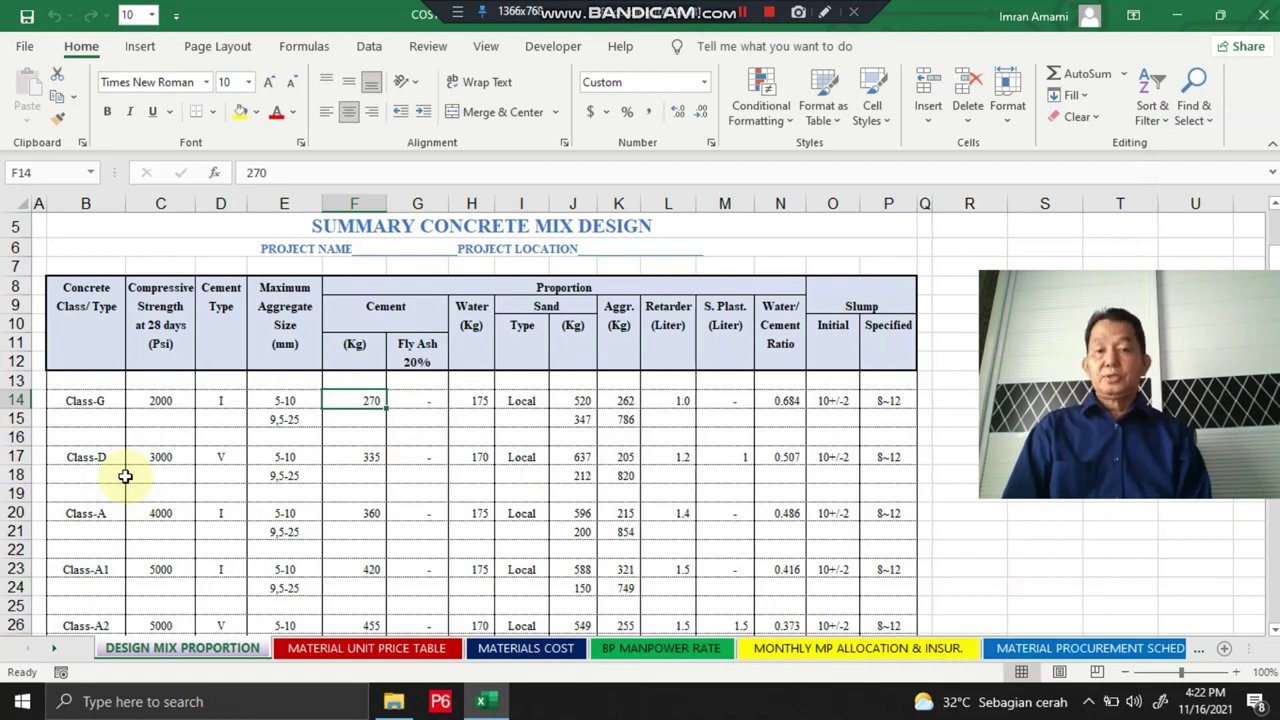
{"action": "key", "text": "Right"}
{"action": "key", "text": "Right"}
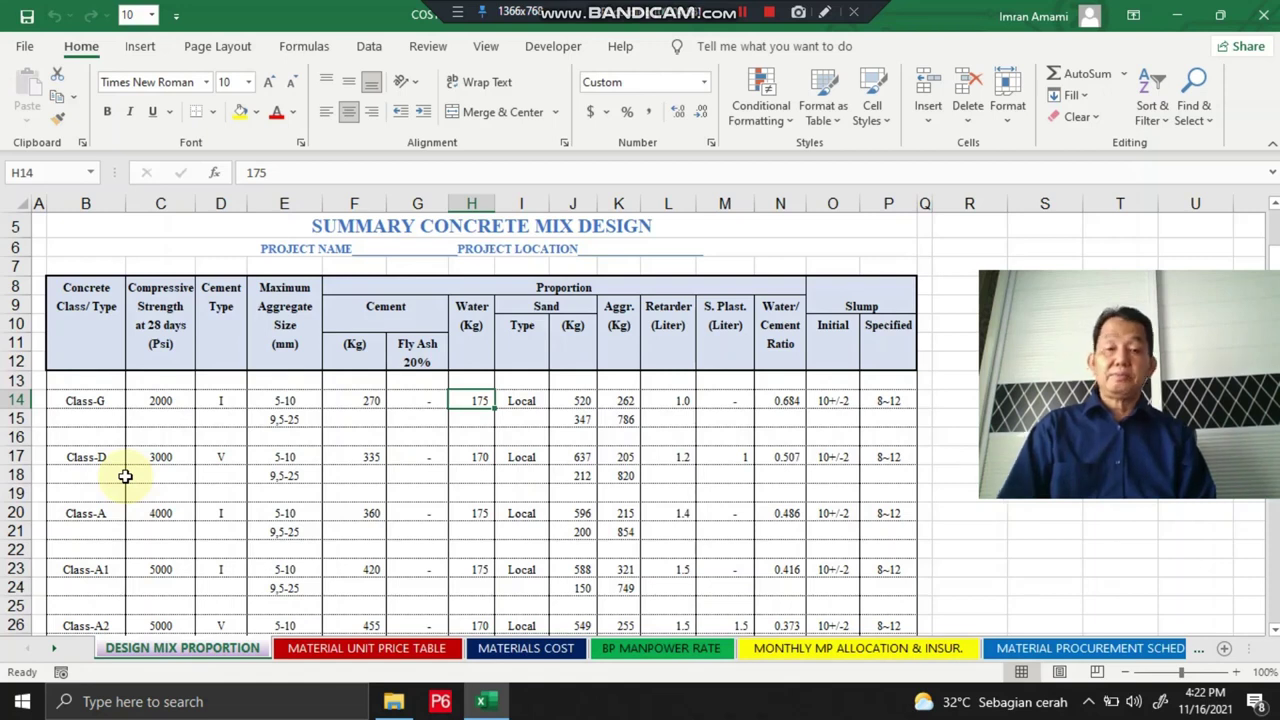
{"action": "key", "text": "Right"}
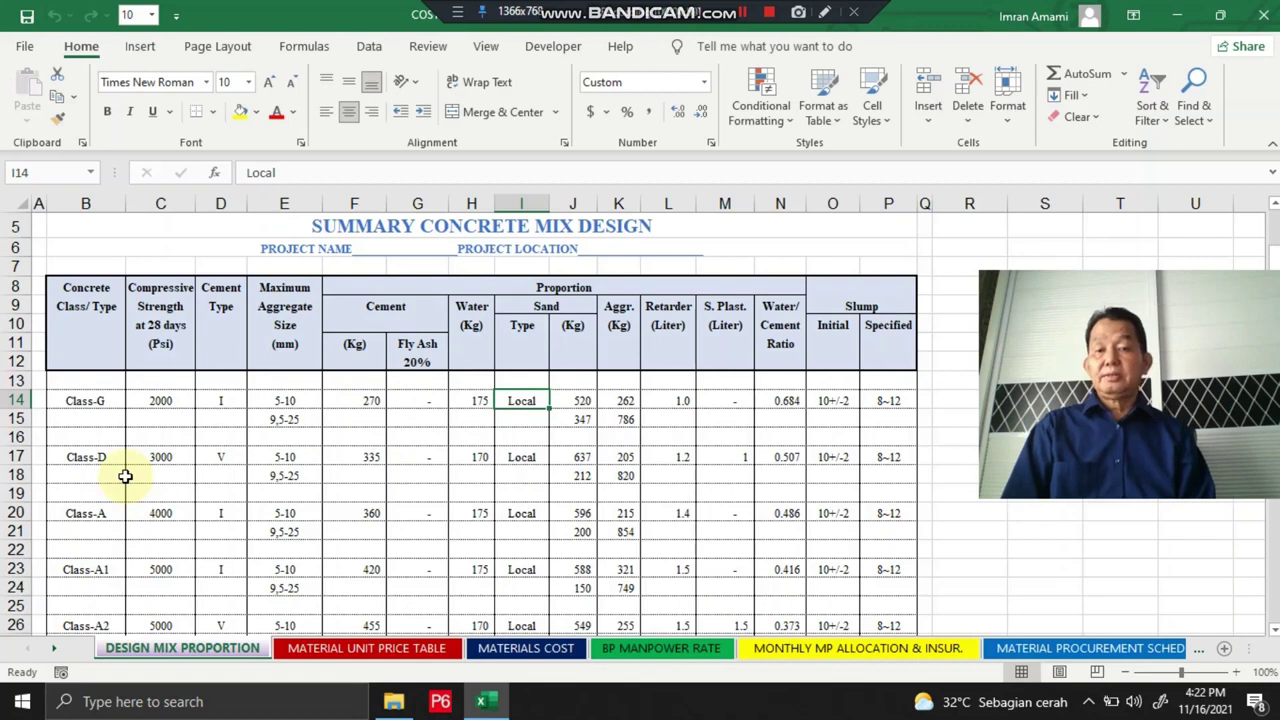
{"action": "key", "text": "Right"}
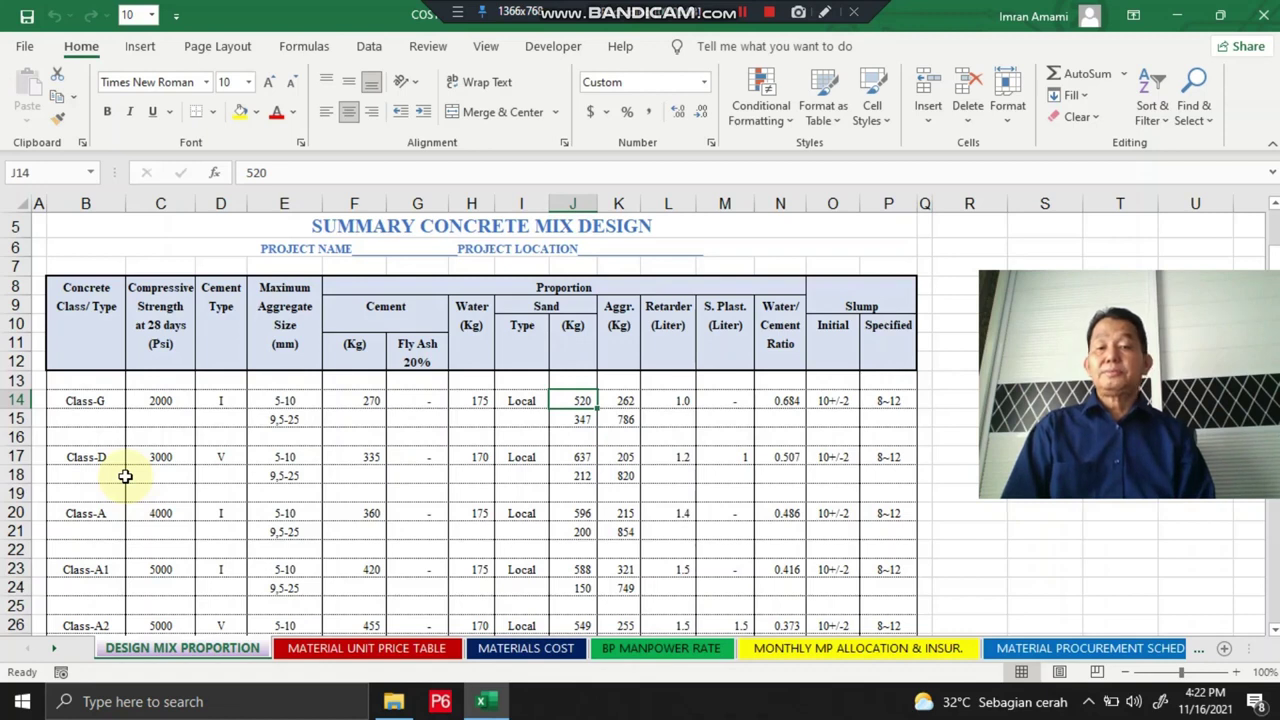
{"action": "key", "text": "Right"}
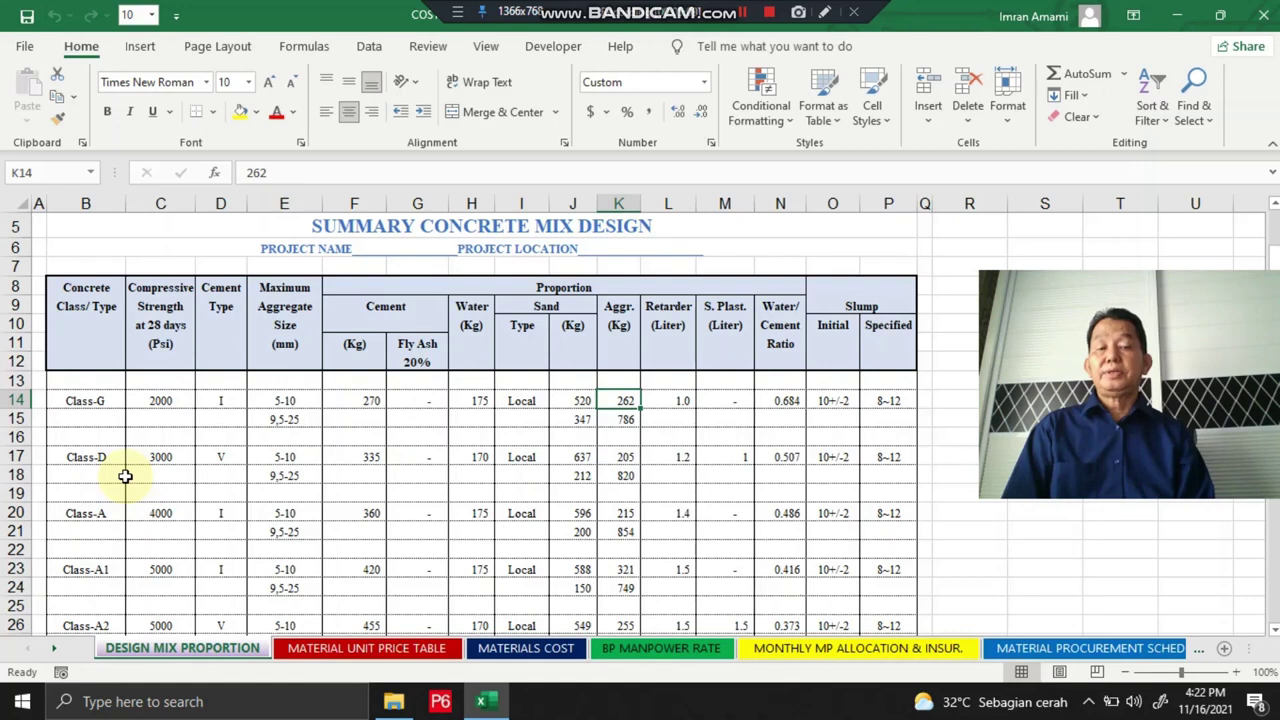
{"action": "key", "text": "Right"}
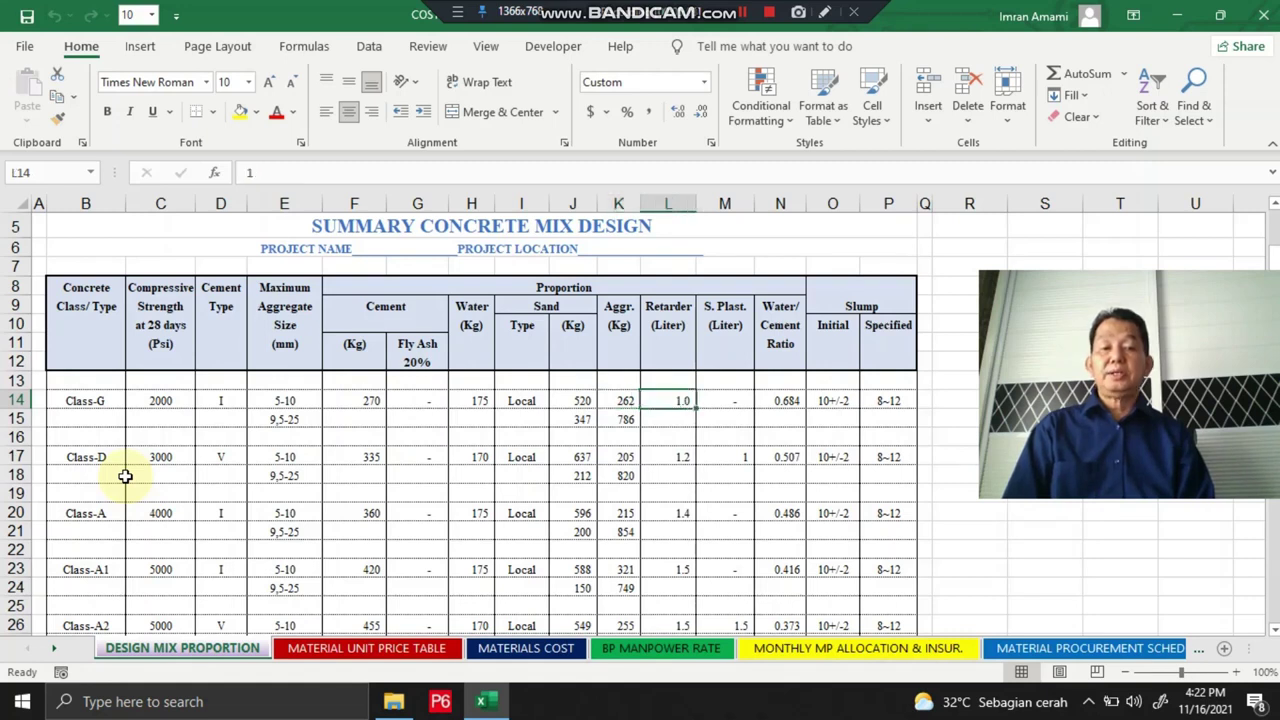
{"action": "key", "text": "Right"}
{"action": "key", "text": "Right"}
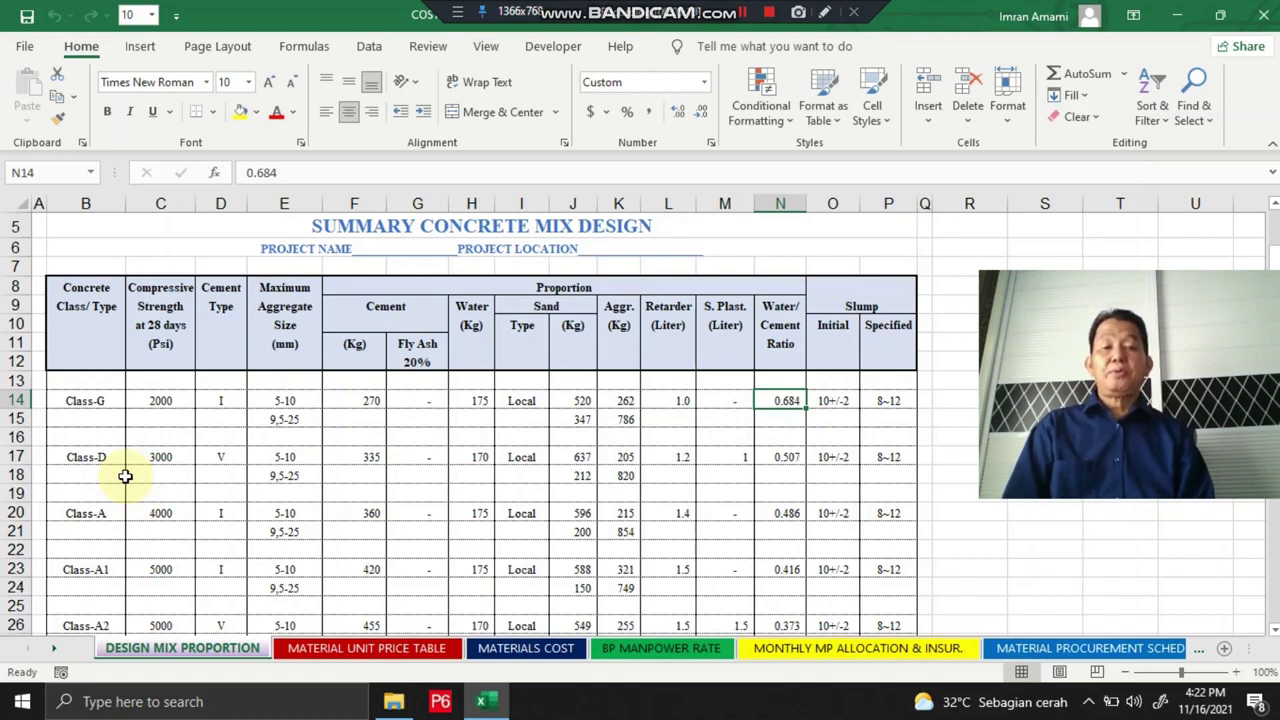
{"action": "key", "text": "Right"}
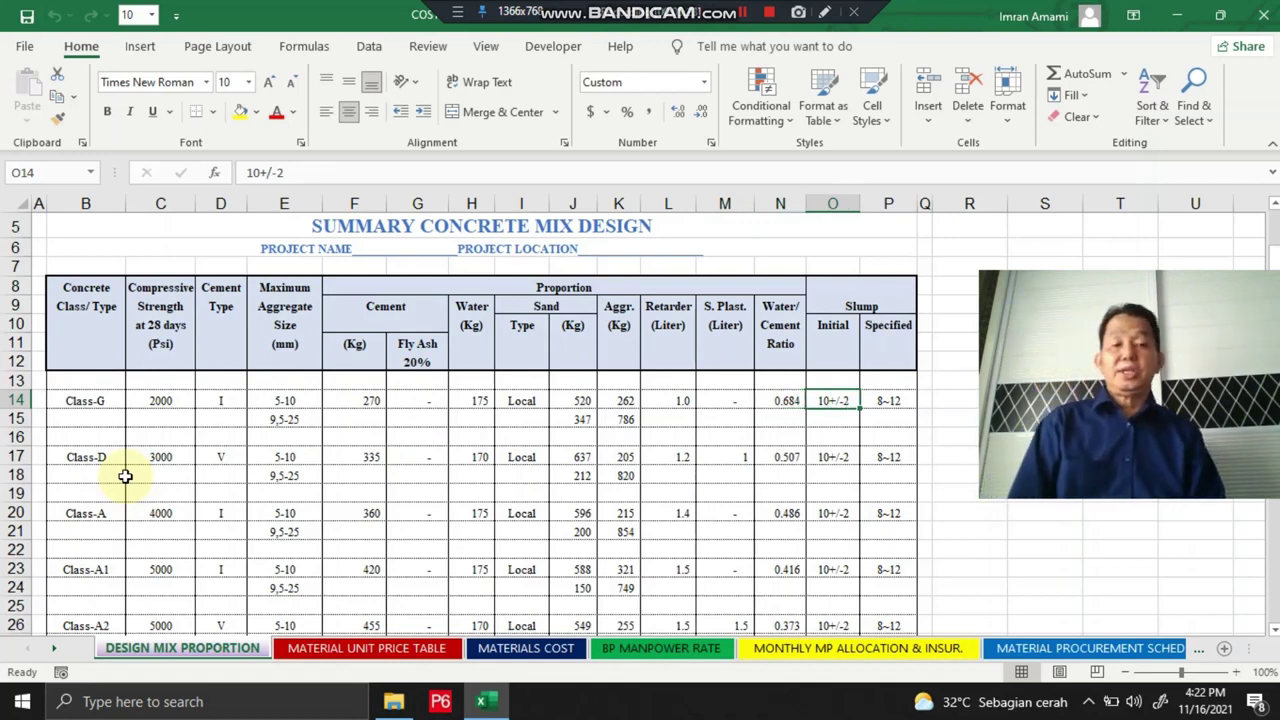
{"action": "key", "text": "Left"}
{"action": "key", "text": "Left"}
{"action": "key", "text": "Left"}
{"action": "key", "text": "Left"}
{"action": "key", "text": "Left"}
{"action": "key", "text": "Left"}
{"action": "key", "text": "Left"}
{"action": "key", "text": "Left"}
{"action": "key", "text": "Left"}
{"action": "key", "text": "Left"}
{"action": "key", "text": "Left"}
{"action": "key", "text": "Left"}
{"action": "key", "text": "Left"}
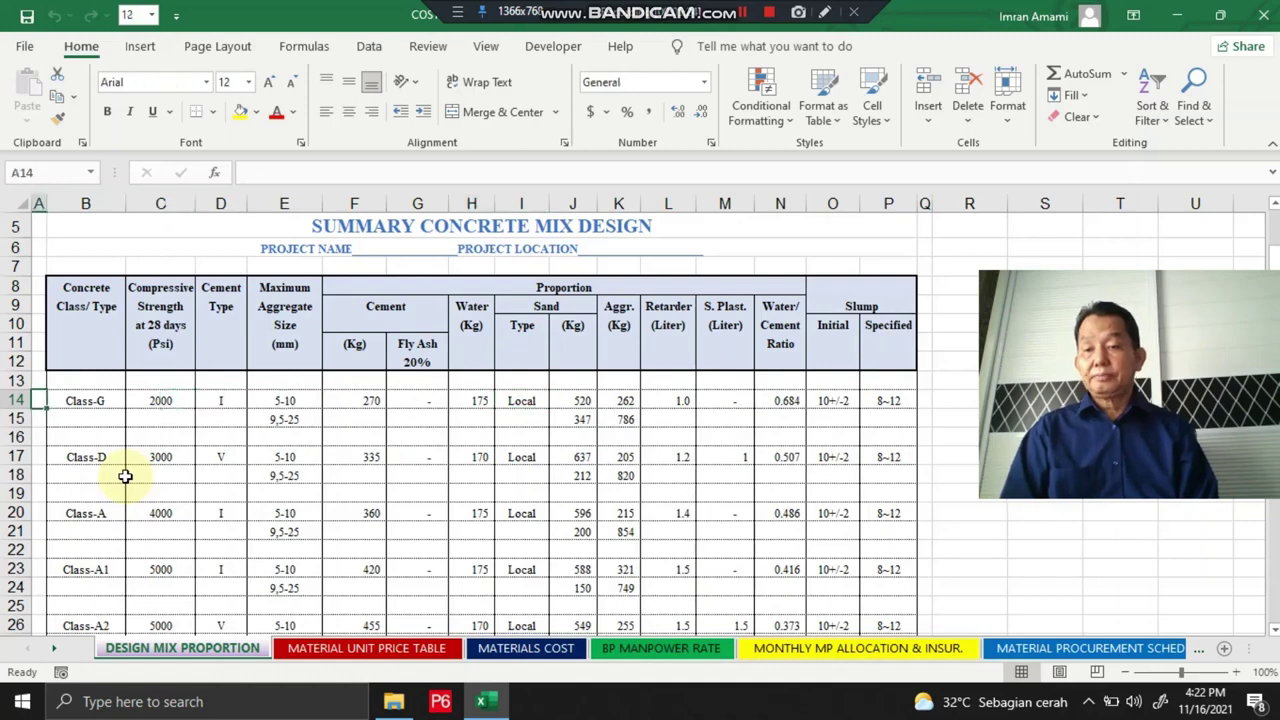
Move down column B through the concrete classes to the final Class-A2 rows.
{"action": "key", "text": "Down"}
{"action": "key", "text": "Down"}
{"action": "key", "text": "Down"}
{"action": "key", "text": "Down"}
{"action": "key", "text": "Down"}
{"action": "key", "text": "Down"}
{"action": "key", "text": "Down"}
{"action": "key", "text": "Down"}
{"action": "key", "text": "Down"}
{"action": "key", "text": "Down"}
{"action": "key", "text": "Down"}
{"action": "key", "text": "Down"}
{"action": "key", "text": "Down"}
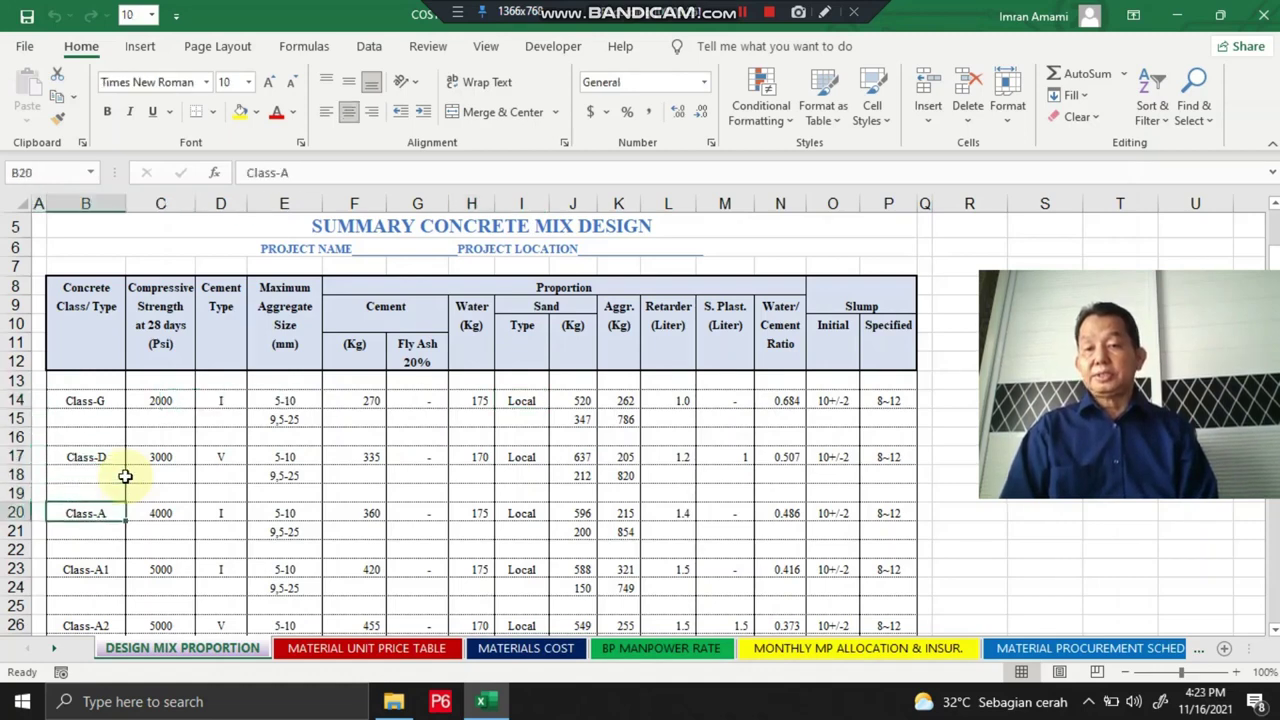
{"action": "key", "text": "Down"}
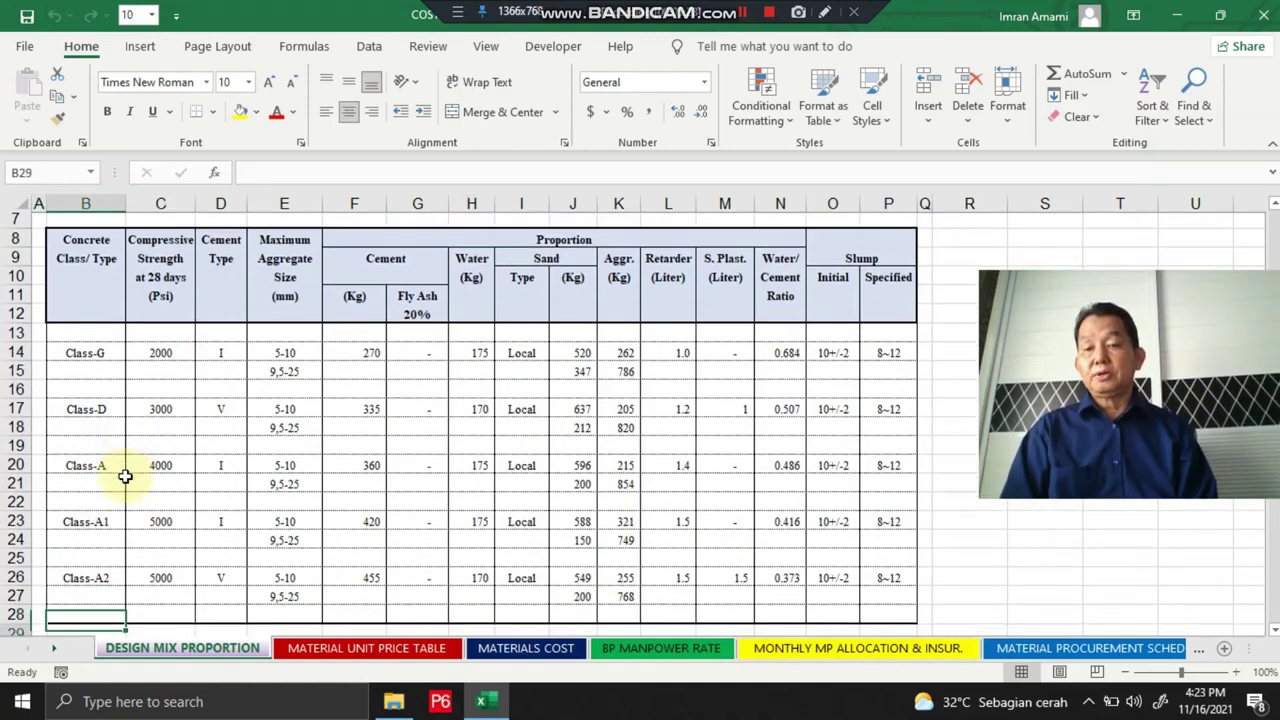
{"action": "key", "text": "Up"}
{"action": "key", "text": "Up"}
{"action": "key", "text": "Up"}
{"action": "key", "text": "Up"}
{"action": "key", "text": "Up"}
{"action": "key", "text": "Up"}
{"action": "key", "text": "Up"}
{"action": "key", "text": "Up"}
{"action": "key", "text": "Up"}
{"action": "key", "text": "Up"}
{"action": "key", "text": "Up"}
{"action": "key", "text": "Up"}
{"action": "key", "text": "Up"}
{"action": "key", "text": "Up"}
{"action": "key", "text": "Up"}
{"action": "key", "text": "Up"}
{"action": "key", "text": "Up"}
{"action": "key", "text": "Up"}
{"action": "key", "text": "Down"}
{"action": "key", "text": "Down"}
{"action": "key", "text": "Down"}
{"action": "key", "text": "Down"}
{"action": "key", "text": "Down"}
{"action": "key", "text": "Down"}
{"action": "key", "text": "Down"}
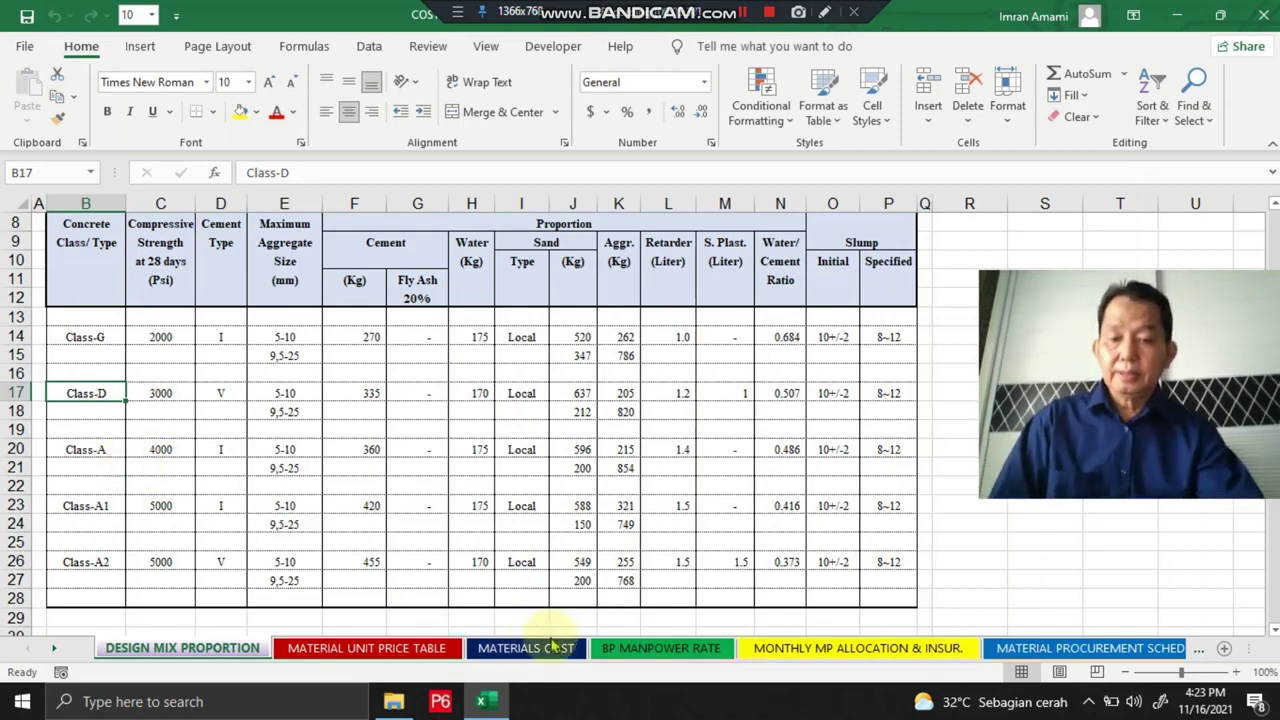
{"action": "left_click", "coordinate": [360, 662]}
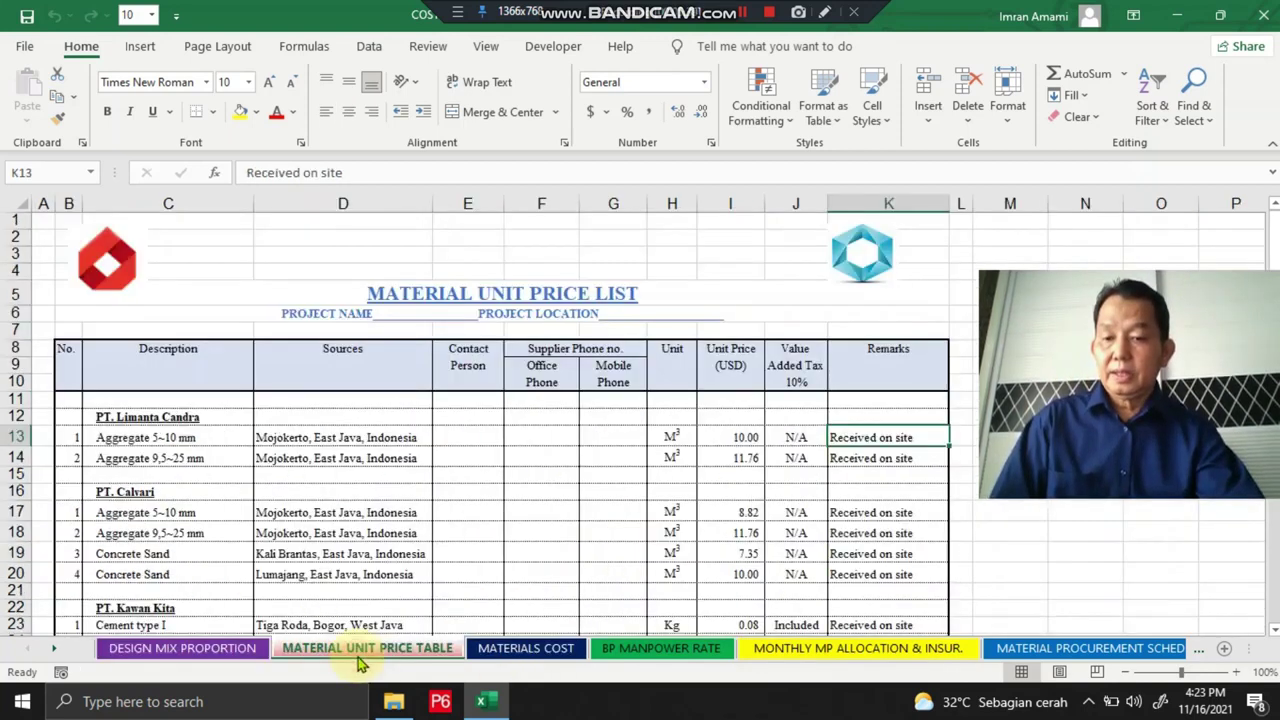
{"action": "scroll", "coordinate": [368, 522], "scroll_direction": "down", "scroll_amount": 3}
{"action": "scroll", "coordinate": [370, 521], "scroll_direction": "up", "scroll_amount": 3}
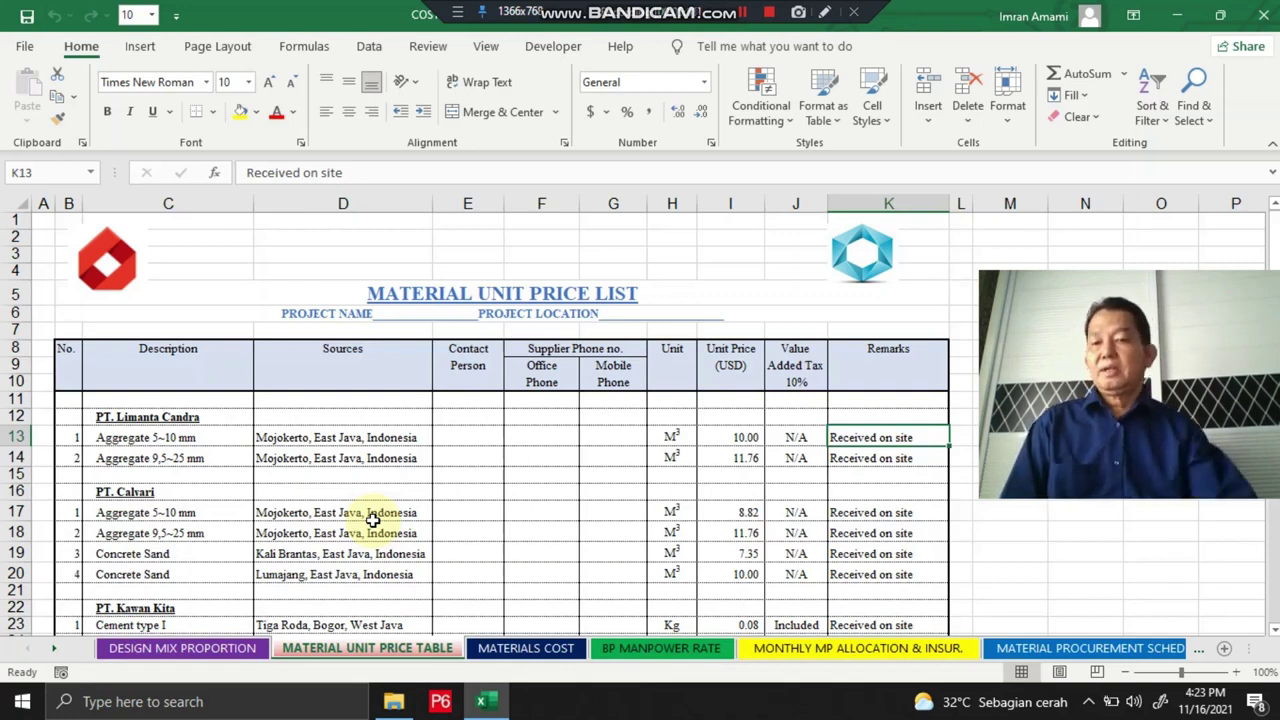
{"action": "left_click", "coordinate": [835, 438]}
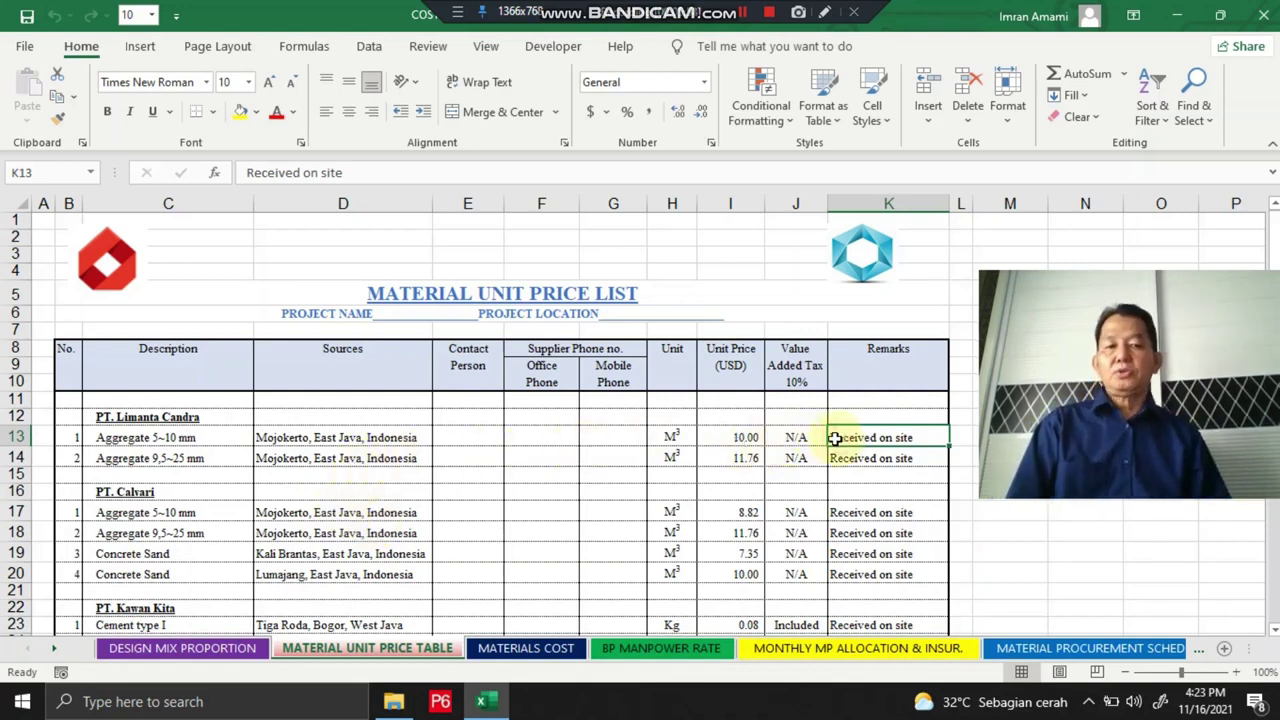
{"action": "key", "text": "Left"}
{"action": "key", "text": "Left"}
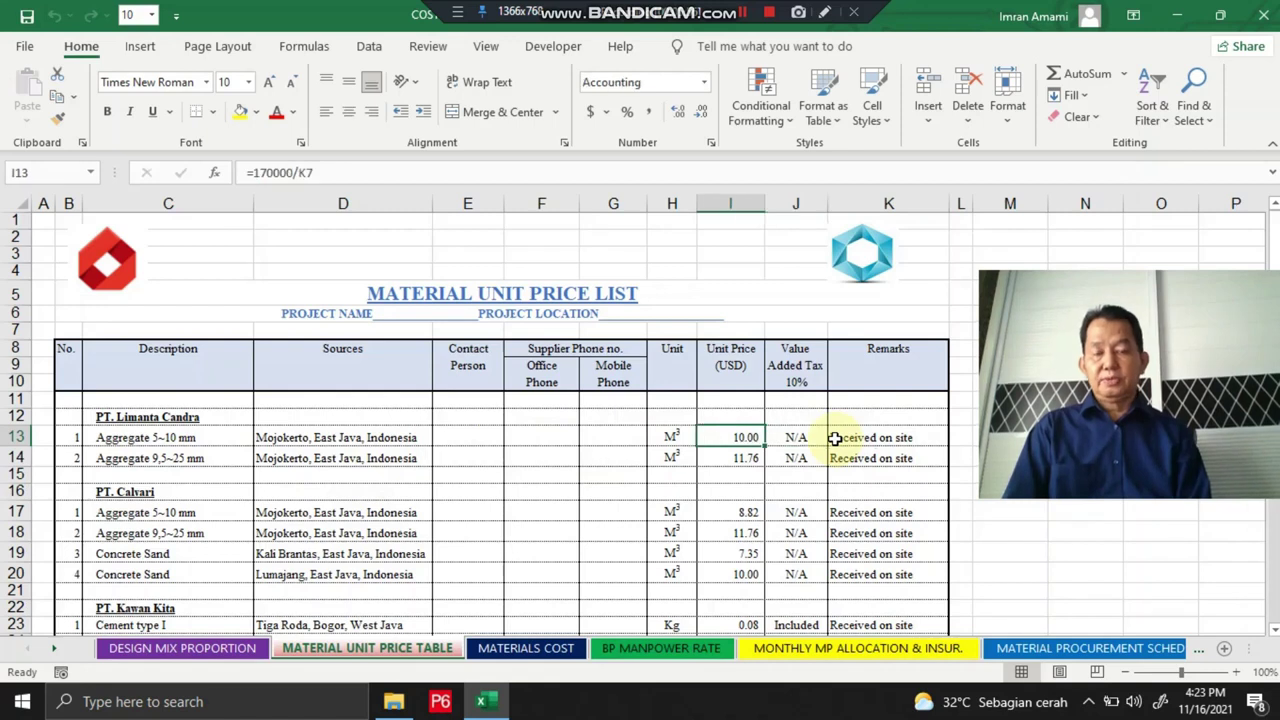
{"action": "key", "text": "Down"}
{"action": "key", "text": "Down"}
{"action": "key", "text": "Down"}
{"action": "key", "text": "Down"}
{"action": "key", "text": "Down"}
{"action": "key", "text": "Down"}
{"action": "key", "text": "Down"}
{"action": "key", "text": "Down"}
{"action": "key", "text": "Down"}
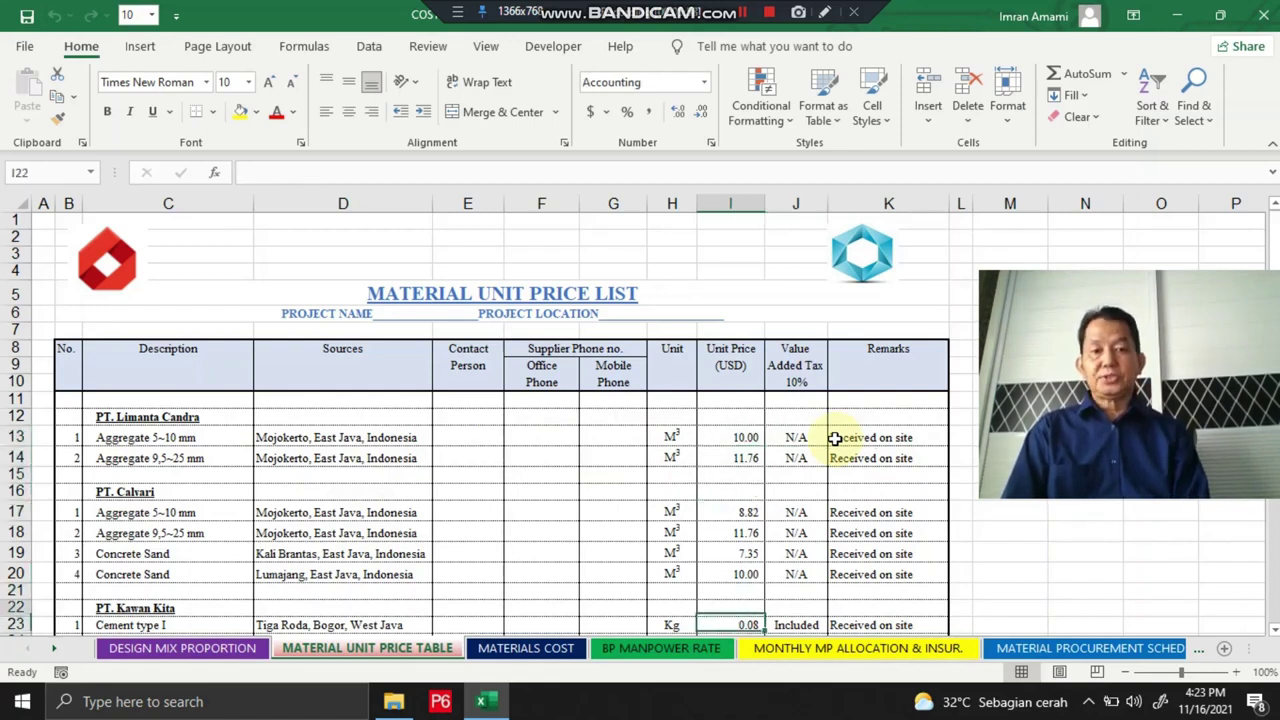
{"action": "key", "text": "Up"}
{"action": "key", "text": "Up"}
{"action": "key", "text": "Up"}
{"action": "key", "text": "Up"}
{"action": "key", "text": "Up"}
{"action": "key", "text": "Up"}
{"action": "key", "text": "Up"}
{"action": "key", "text": "Up"}
{"action": "key", "text": "Up"}
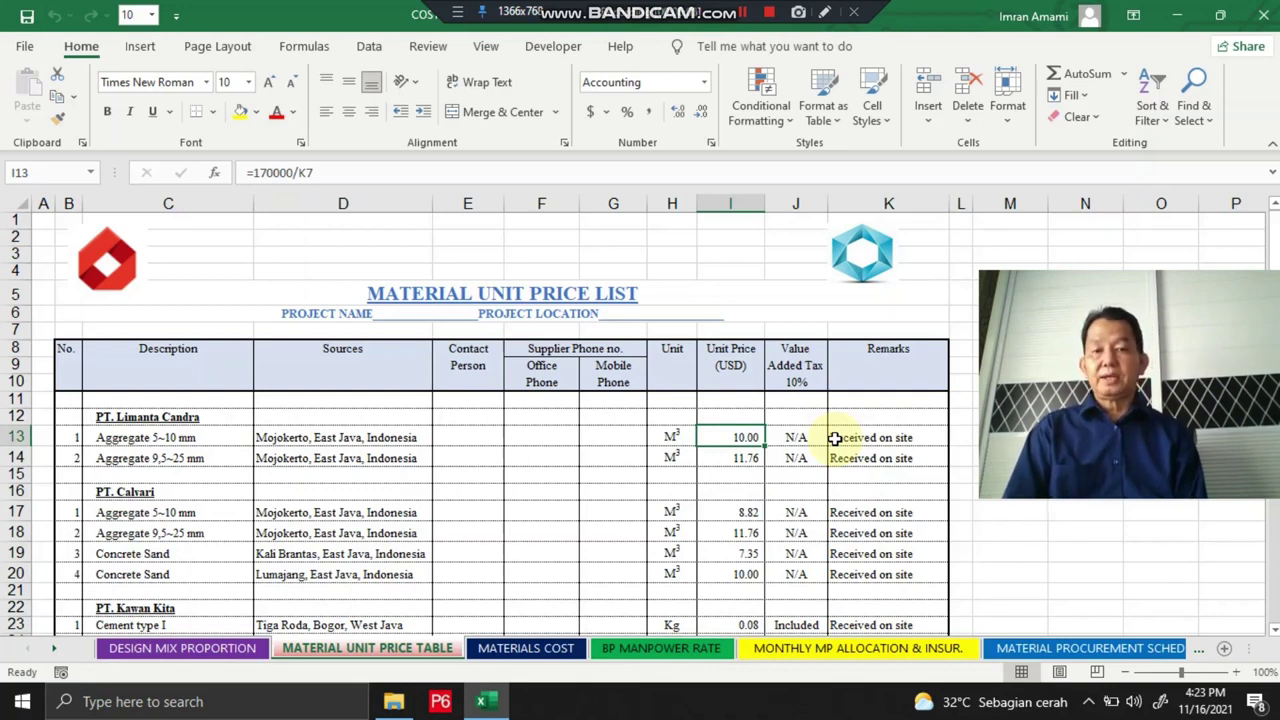
Step through the aggregate, cement and PT. Kawan Kita unit prices, checking the I17 formula.
{"action": "key", "text": "Left"}
{"action": "key", "text": "Right"}
{"action": "key", "text": "Down"}
{"action": "key", "text": "Down"}
{"action": "key", "text": "Down"}
{"action": "key", "text": "Down"}
{"action": "key", "text": "Down"}
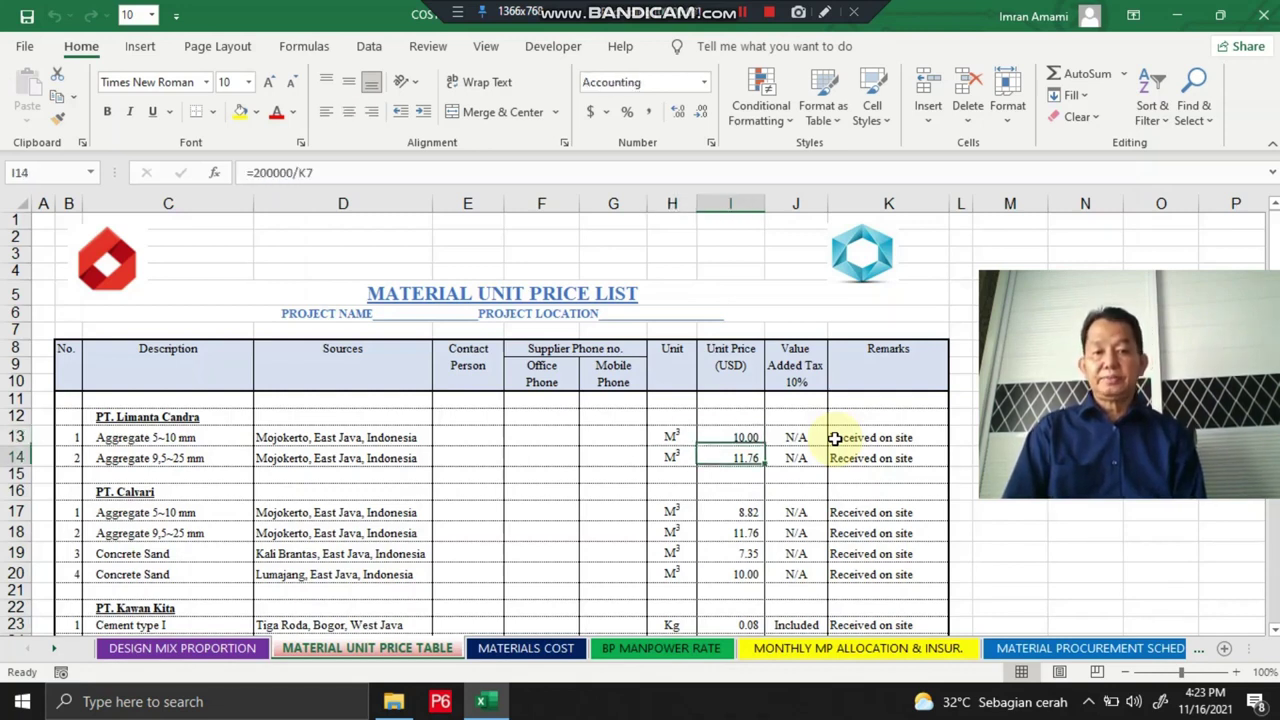
{"action": "key", "text": "Down"}
{"action": "key", "text": "Down"}
{"action": "key", "text": "Down"}
{"action": "key", "text": "Down"}
{"action": "key", "text": "Down"}
{"action": "key", "text": "Down"}
{"action": "key", "text": "Down"}
{"action": "key", "text": "Down"}
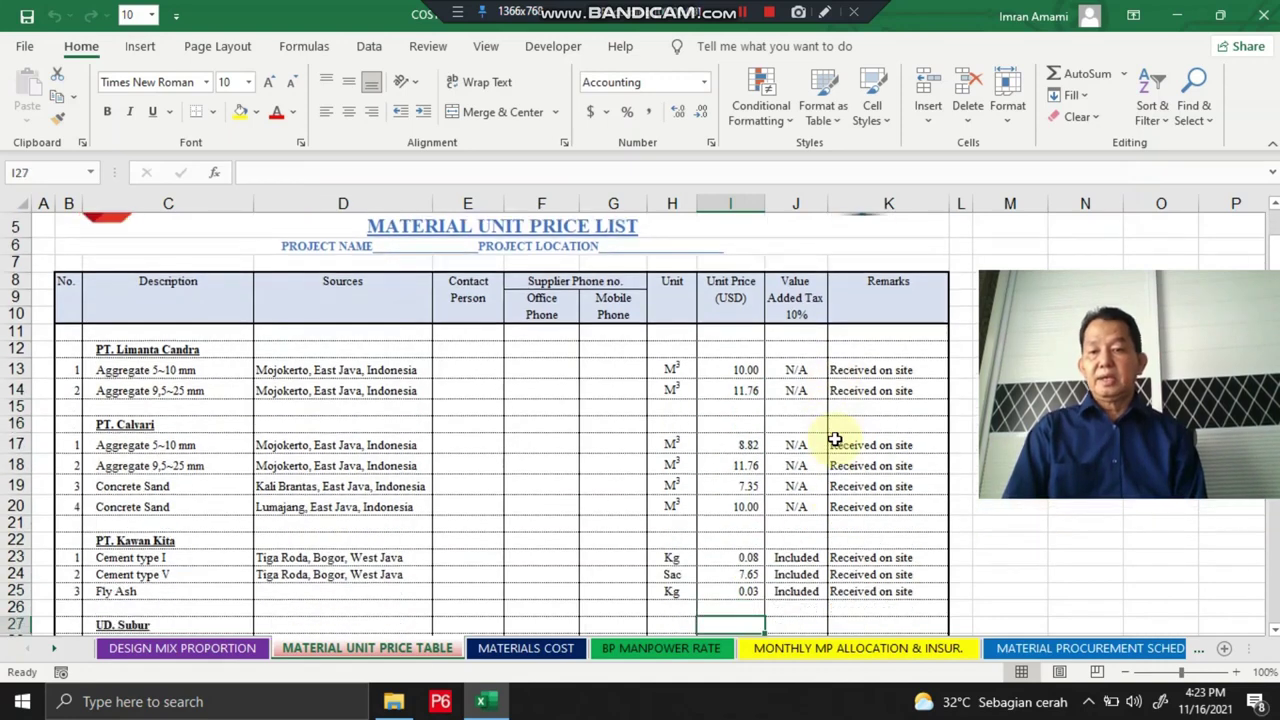
{"action": "key", "text": "Up"}
{"action": "key", "text": "Up"}
{"action": "key", "text": "Up"}
{"action": "key", "text": "Up"}
{"action": "key", "text": "Up"}
{"action": "key", "text": "Up"}
{"action": "key", "text": "Up"}
{"action": "key", "text": "Up"}
{"action": "key", "text": "Up"}
{"action": "key", "text": "Up"}
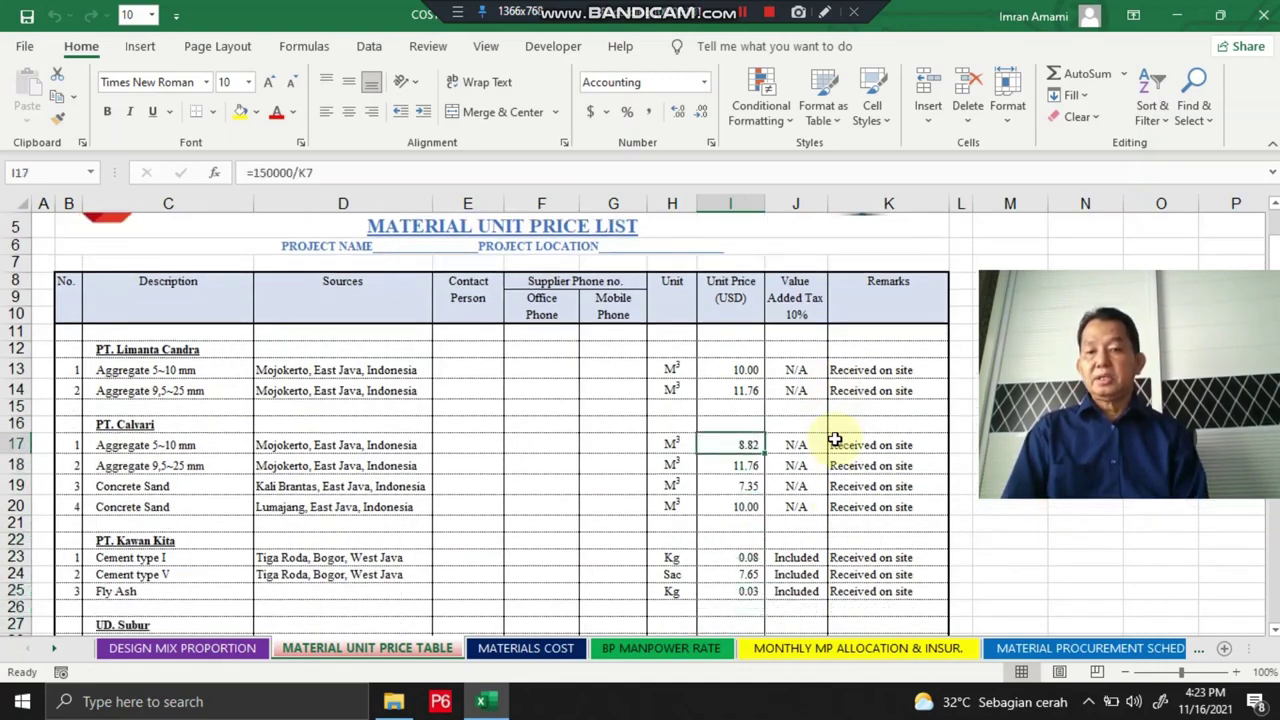
{"action": "key", "text": "Left"}
{"action": "key", "text": "Left"}
{"action": "key", "text": "Left"}
{"action": "key", "text": "Left"}
{"action": "key", "text": "Left"}
{"action": "key", "text": "Left"}
{"action": "key", "text": "Left"}
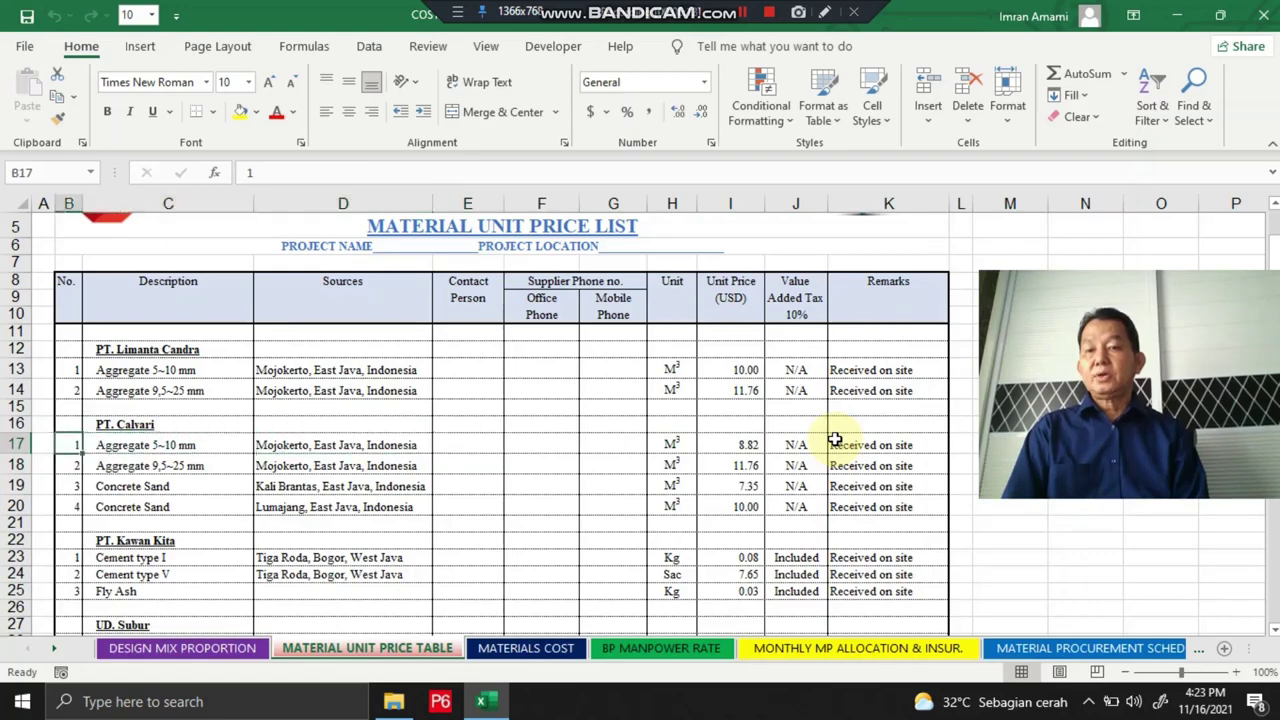
{"action": "key", "text": "Down"}
{"action": "key", "text": "Down"}
{"action": "key", "text": "Down"}
{"action": "key", "text": "Down"}
{"action": "key", "text": "Down"}
{"action": "key", "text": "Down"}
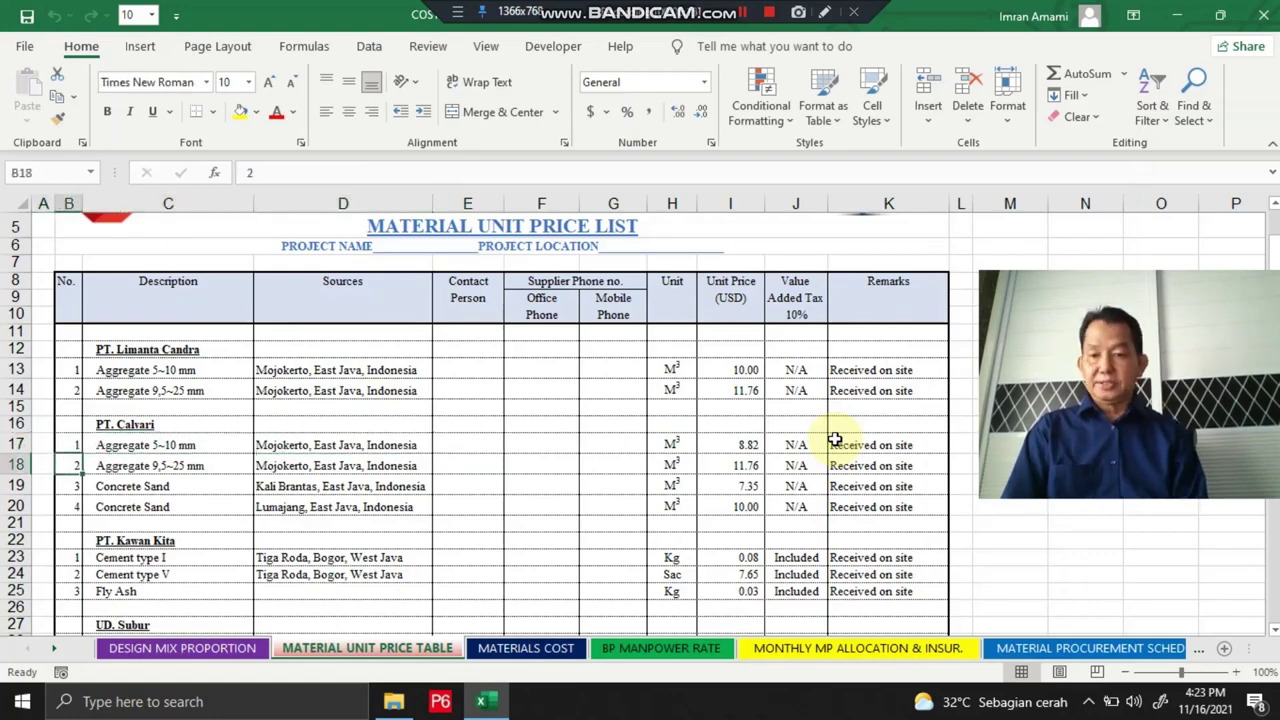
{"action": "key", "text": "Right"}
{"action": "key", "text": "Down"}
{"action": "key", "text": "Down"}
{"action": "key", "text": "Down"}
{"action": "key", "text": "Down"}
{"action": "key", "text": "Down"}
{"action": "key", "text": "Down"}
{"action": "key", "text": "Down"}
{"action": "key", "text": "Down"}
{"action": "key", "text": "Down"}
{"action": "key", "text": "Down"}
{"action": "key", "text": "Down"}
{"action": "key", "text": "Down"}
{"action": "key", "text": "Down"}
{"action": "key", "text": "Down"}
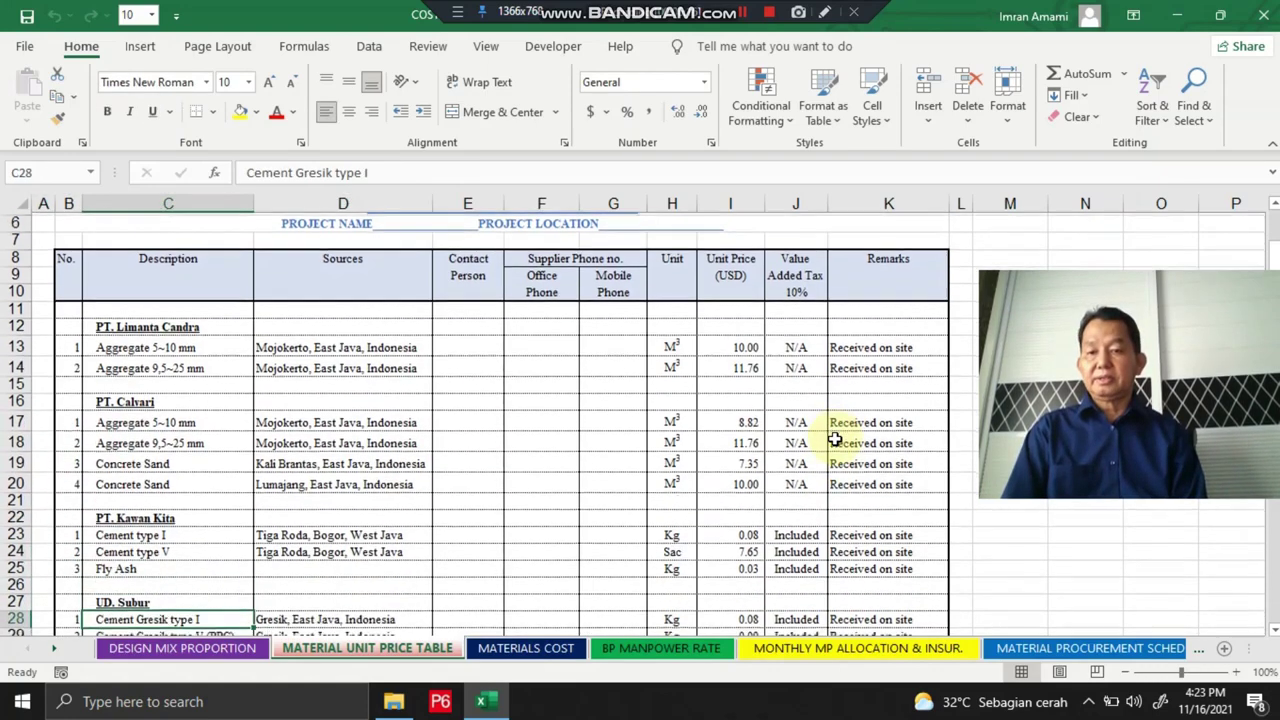
{"action": "key", "text": "Down"}
{"action": "key", "text": "Down"}
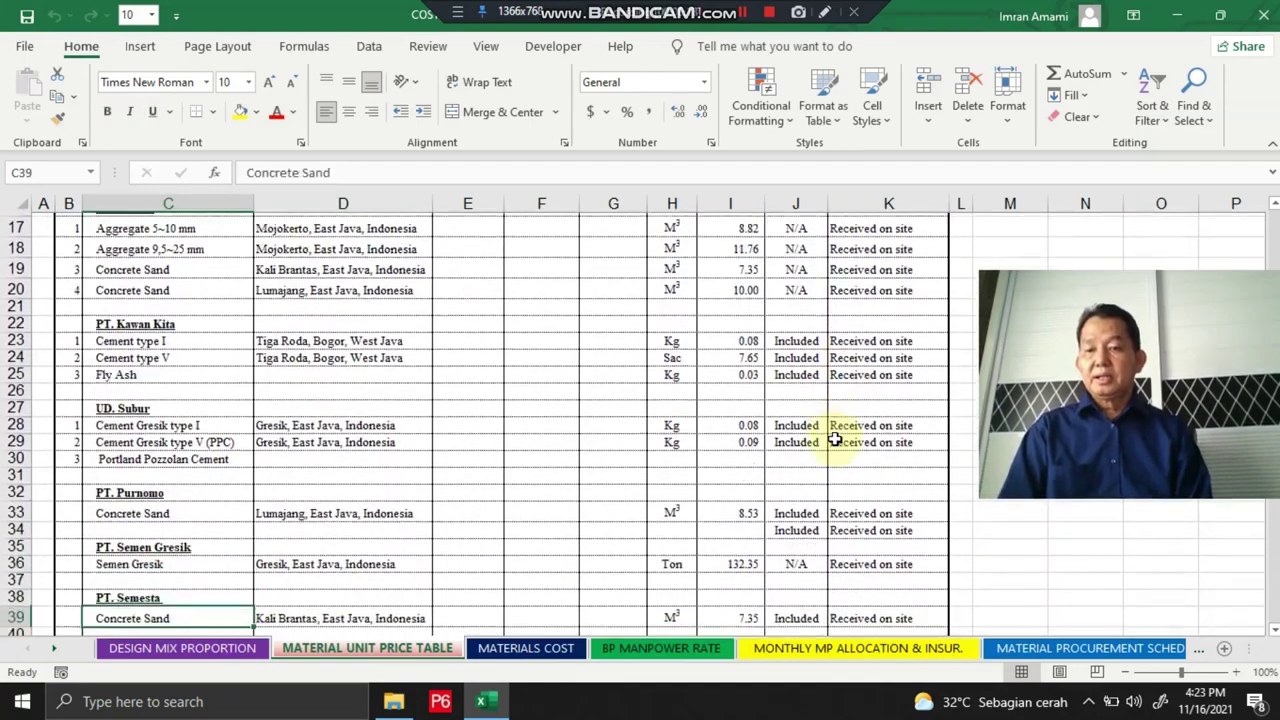
{"action": "key", "text": "Up"}
{"action": "key", "text": "Up"}
{"action": "key", "text": "Up"}
{"action": "key", "text": "Up"}
{"action": "key", "text": "Up"}
{"action": "key", "text": "Up"}
{"action": "key", "text": "Up"}
{"action": "key", "text": "Up"}
{"action": "key", "text": "Up"}
{"action": "key", "text": "Up"}
{"action": "key", "text": "Up"}
{"action": "key", "text": "Up"}
{"action": "key", "text": "Up"}
{"action": "key", "text": "Up"}
{"action": "key", "text": "Up"}
{"action": "key", "text": "Up"}
{"action": "key", "text": "Up"}
{"action": "key", "text": "Up"}
{"action": "key", "text": "Up"}
{"action": "key", "text": "Up"}
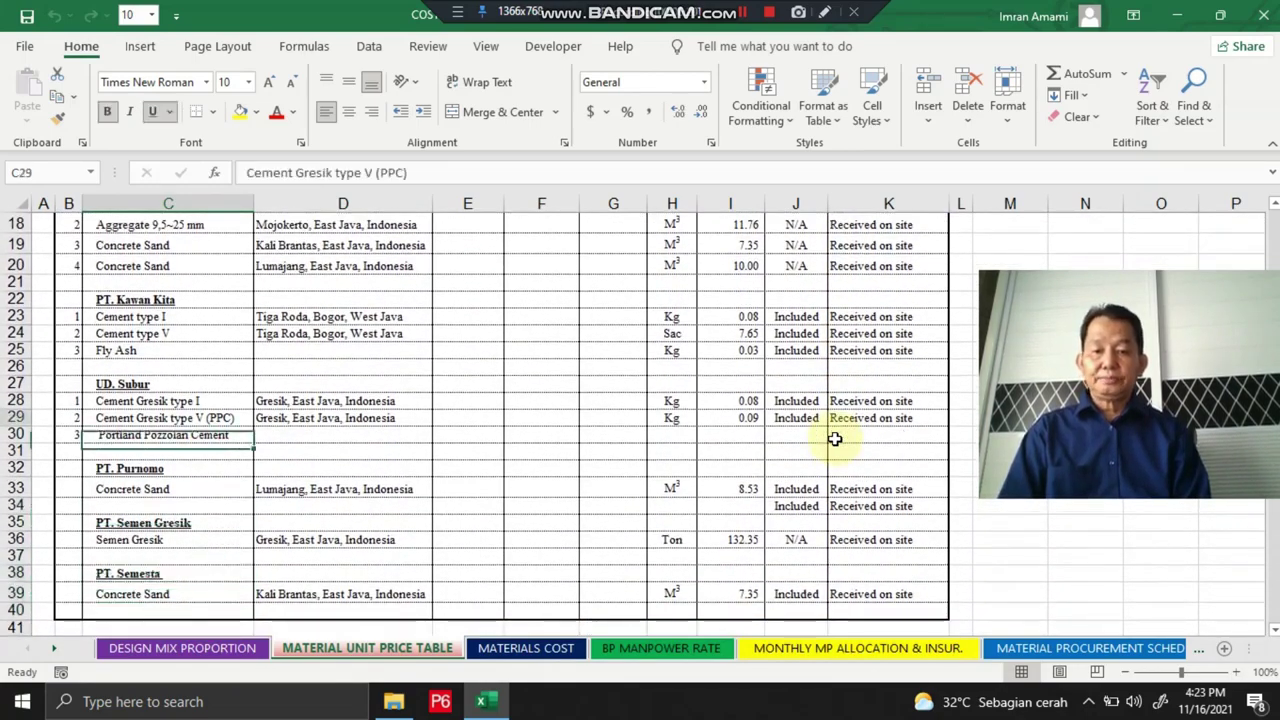
{"action": "key", "text": "Up"}
{"action": "key", "text": "Up"}
{"action": "key", "text": "Up"}
{"action": "key", "text": "Up"}
{"action": "key", "text": "Up"}
{"action": "key", "text": "Up"}
{"action": "key", "text": "Up"}
{"action": "key", "text": "Up"}
{"action": "key", "text": "Up"}
{"action": "key", "text": "Up"}
{"action": "key", "text": "Up"}
{"action": "key", "text": "Up"}
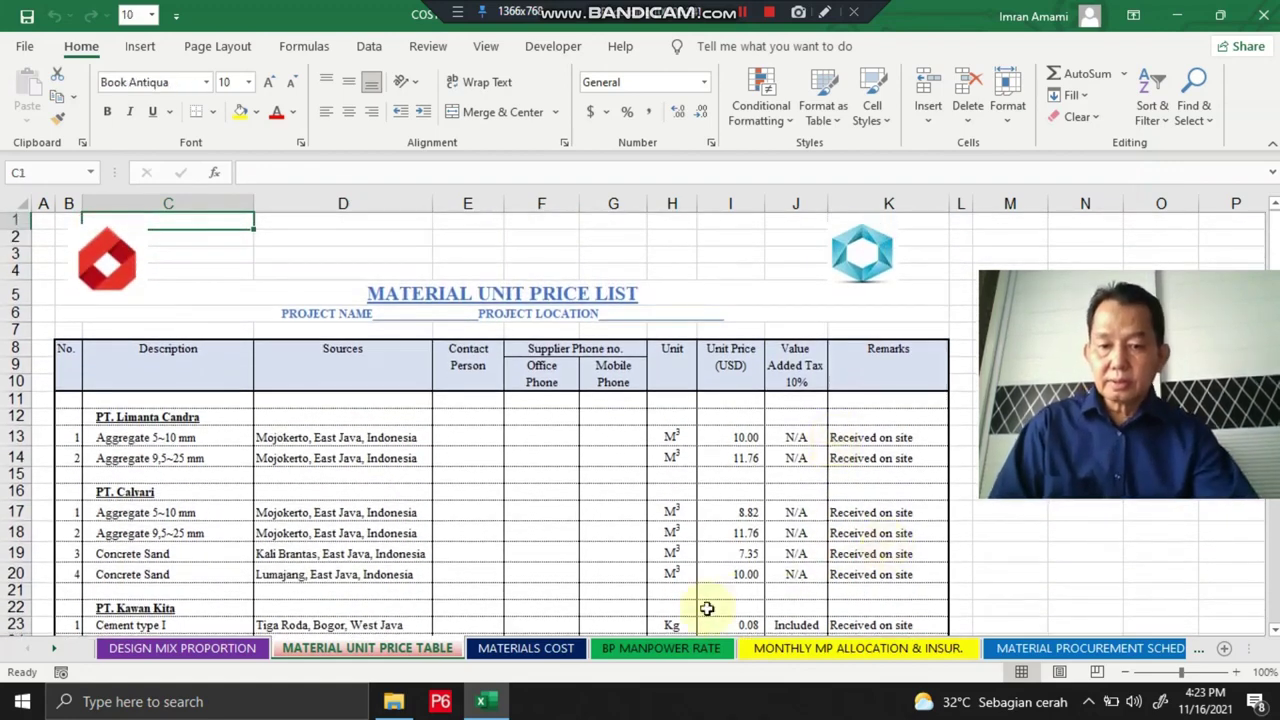
Select the Kg unit in H23, glance at BP MANPOWER RATE, then open MATERIALS COST.
{"action": "left_click", "coordinate": [660, 625]}
{"action": "left_click", "coordinate": [618, 648]}
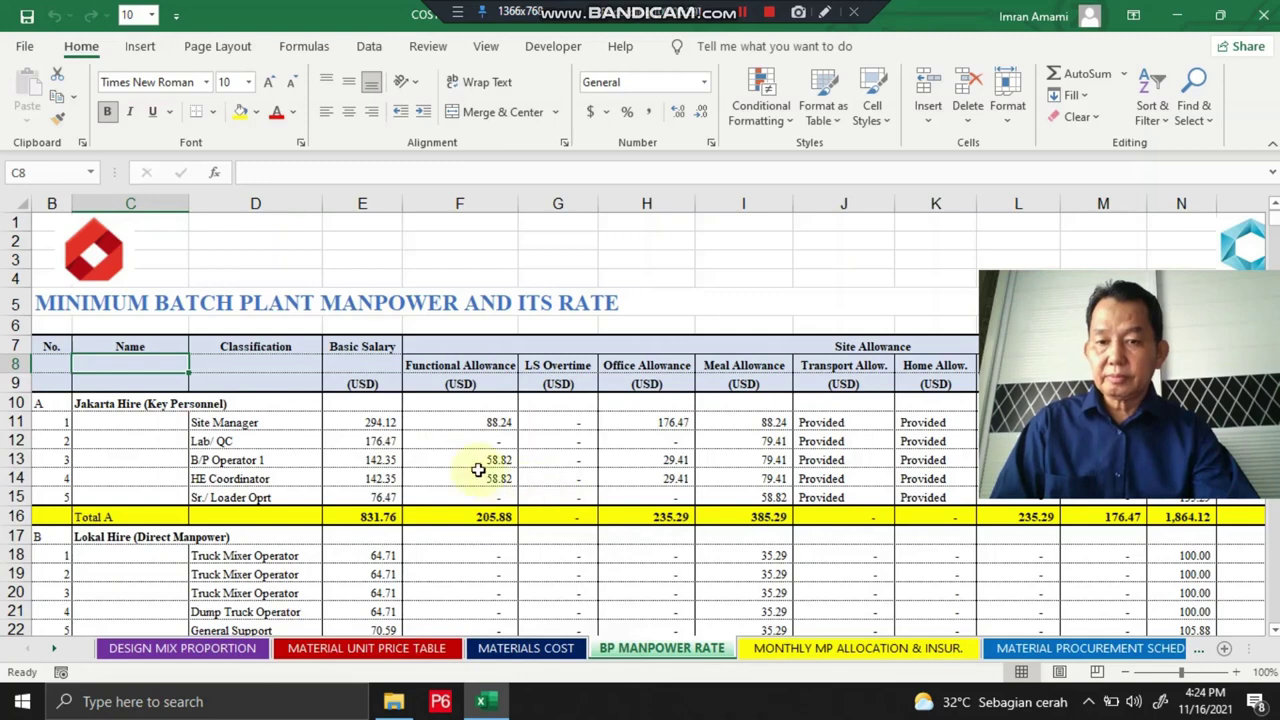
{"action": "left_click", "coordinate": [385, 647]}
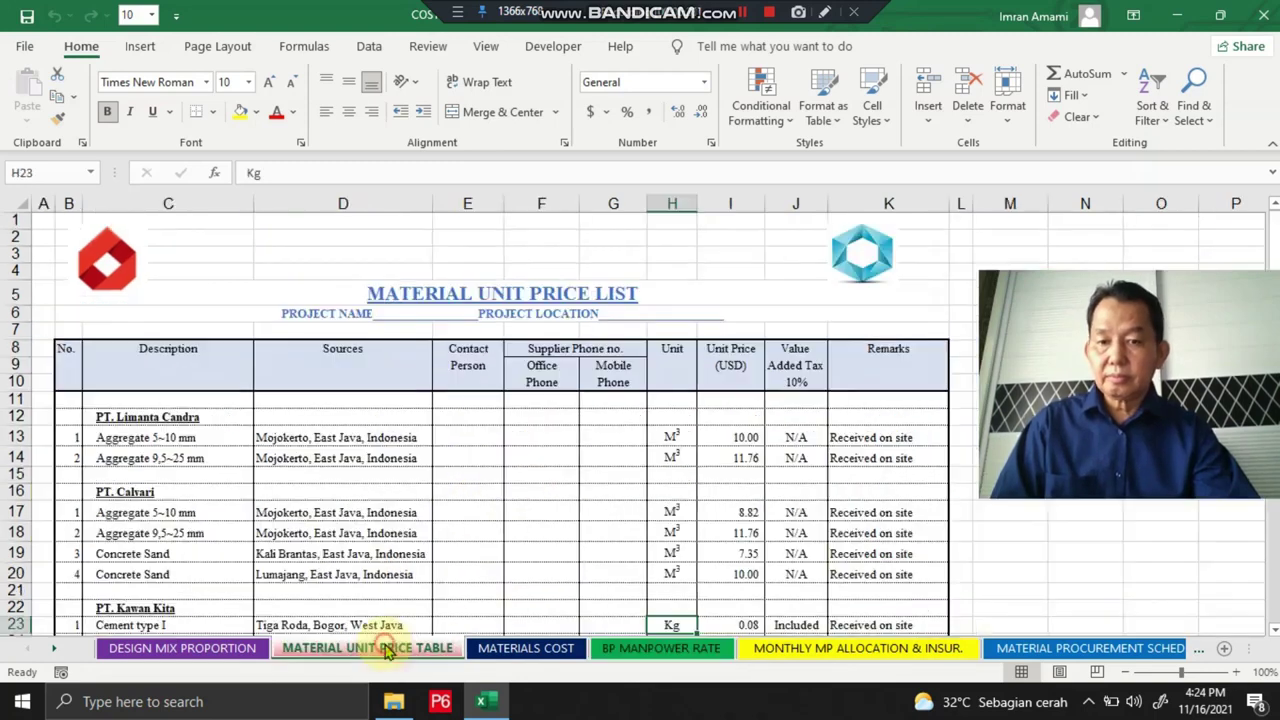
{"action": "left_click", "coordinate": [493, 648]}
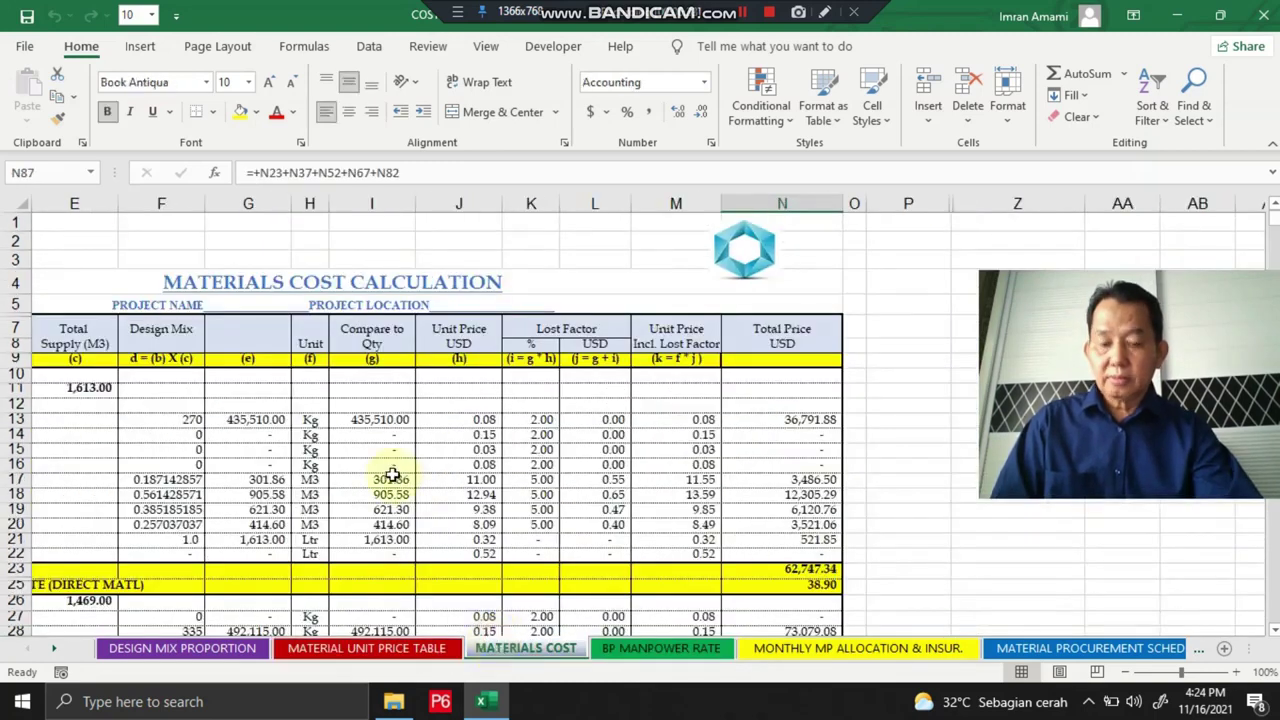
{"action": "key", "text": "Left"}
{"action": "key", "text": "Left"}
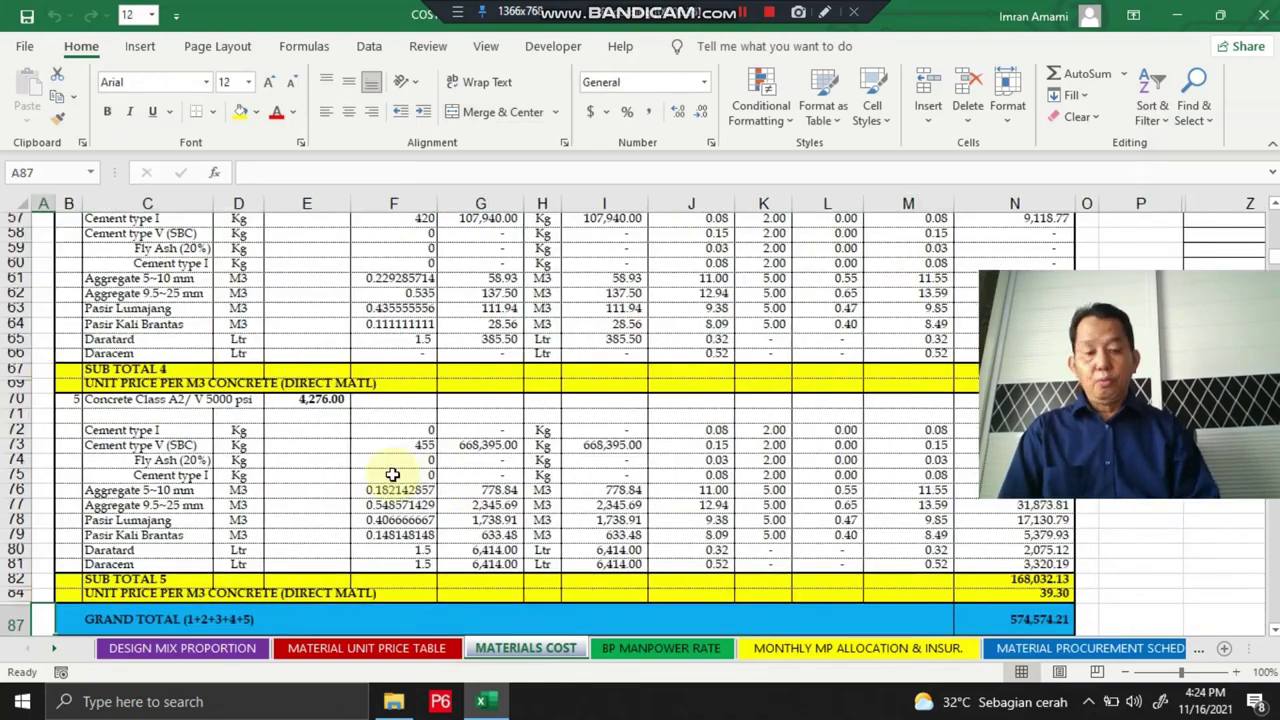
{"action": "scroll", "coordinate": [392, 477], "scroll_direction": "up", "scroll_amount": 17}
{"action": "scroll", "coordinate": [476, 490], "scroll_direction": "up", "scroll_amount": 2}
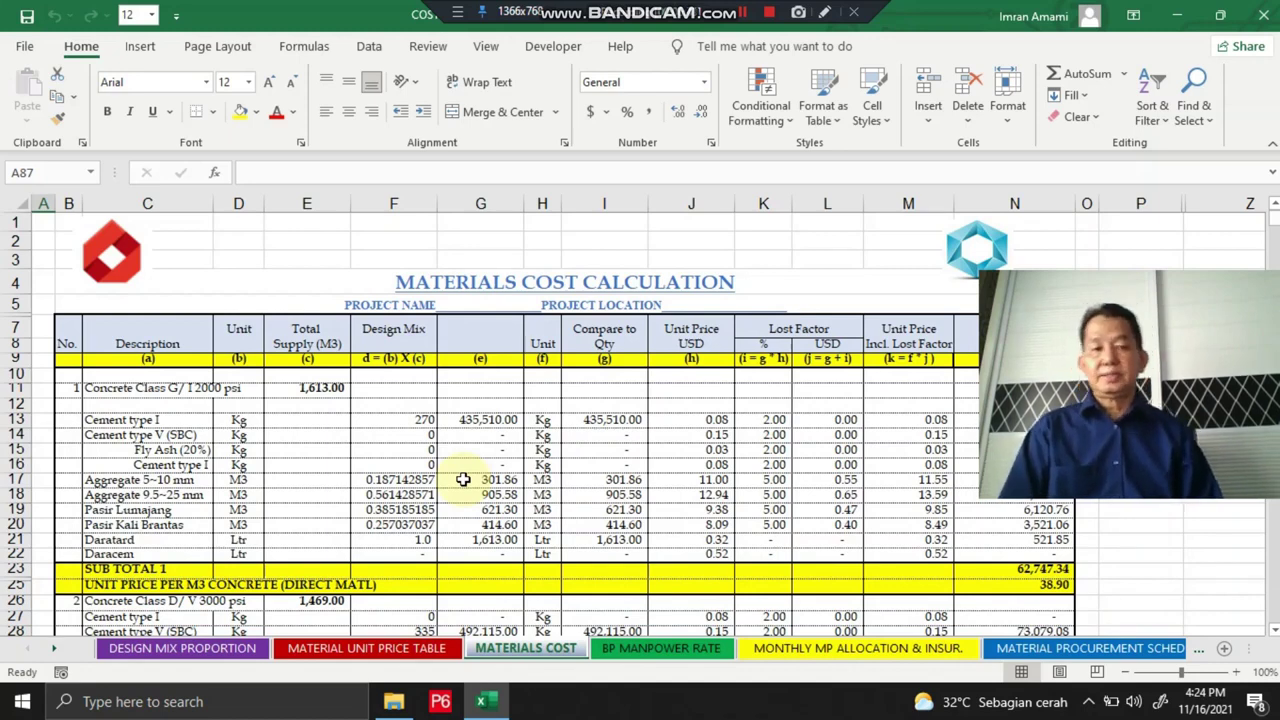
{"action": "left_click", "coordinate": [107, 395]}
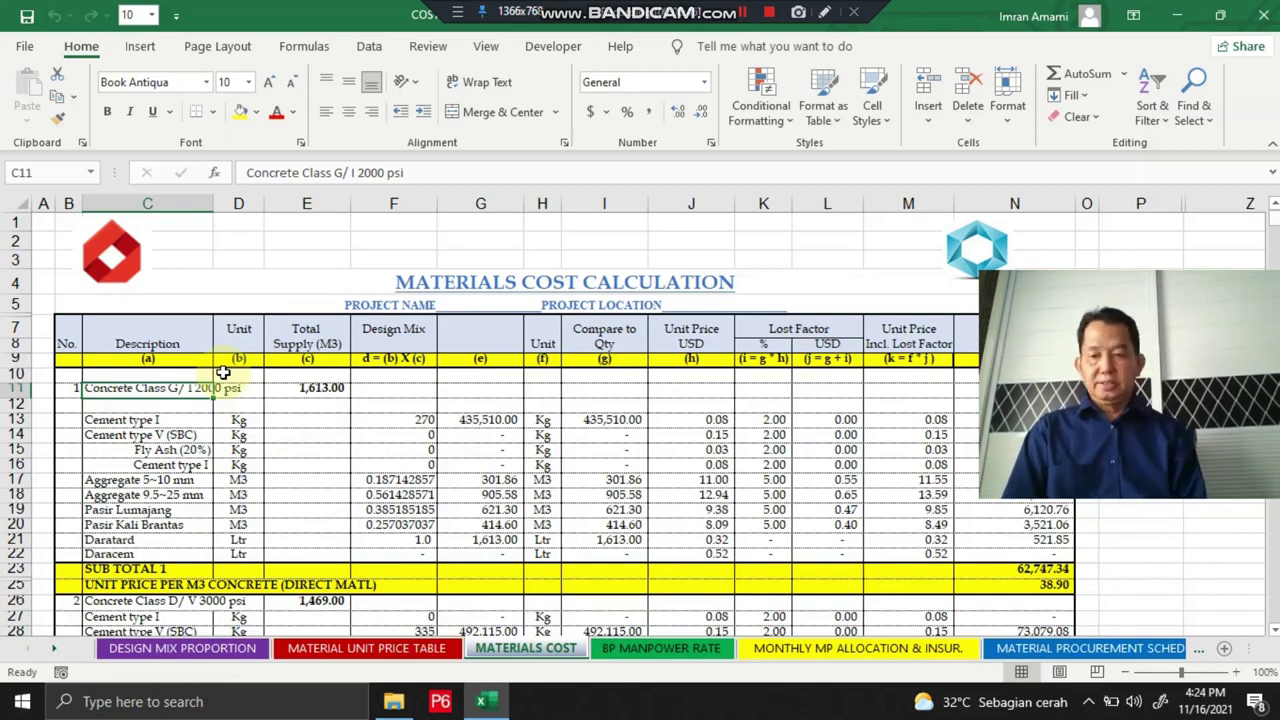
{"action": "key", "text": "Right"}
{"action": "key", "text": "Right"}
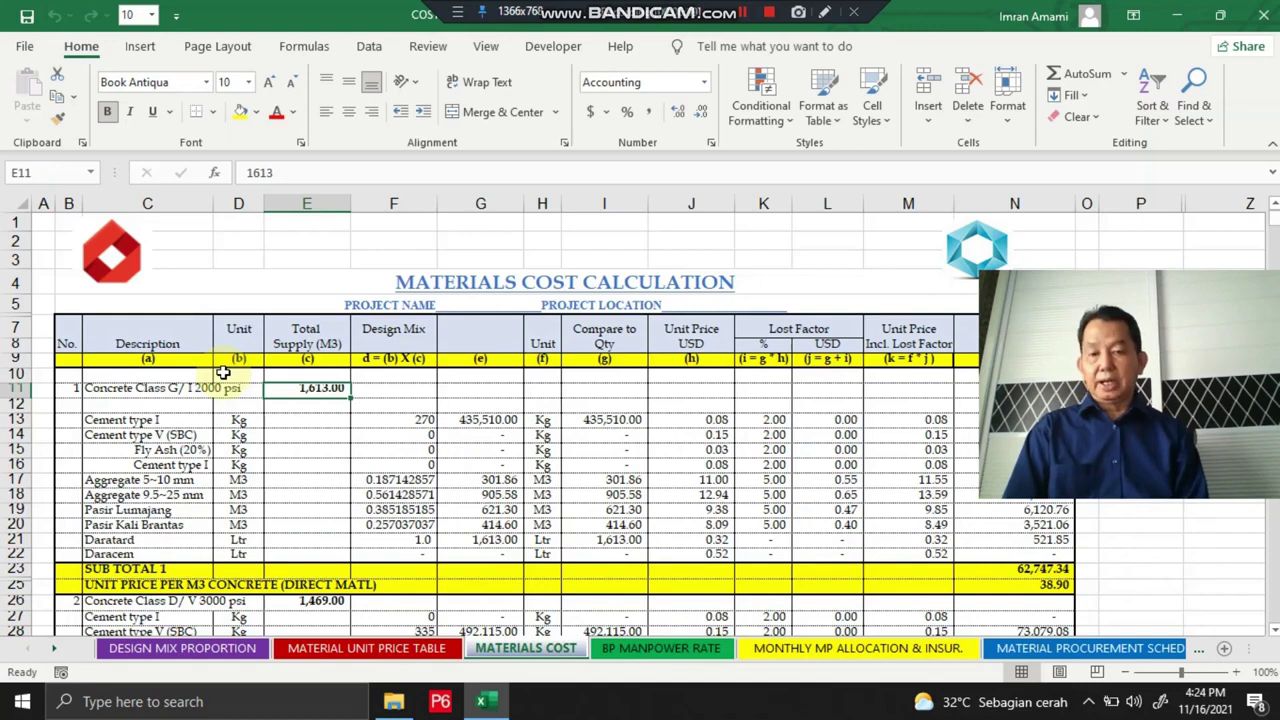
{"action": "key", "text": "Left"}
{"action": "key", "text": "Left"}
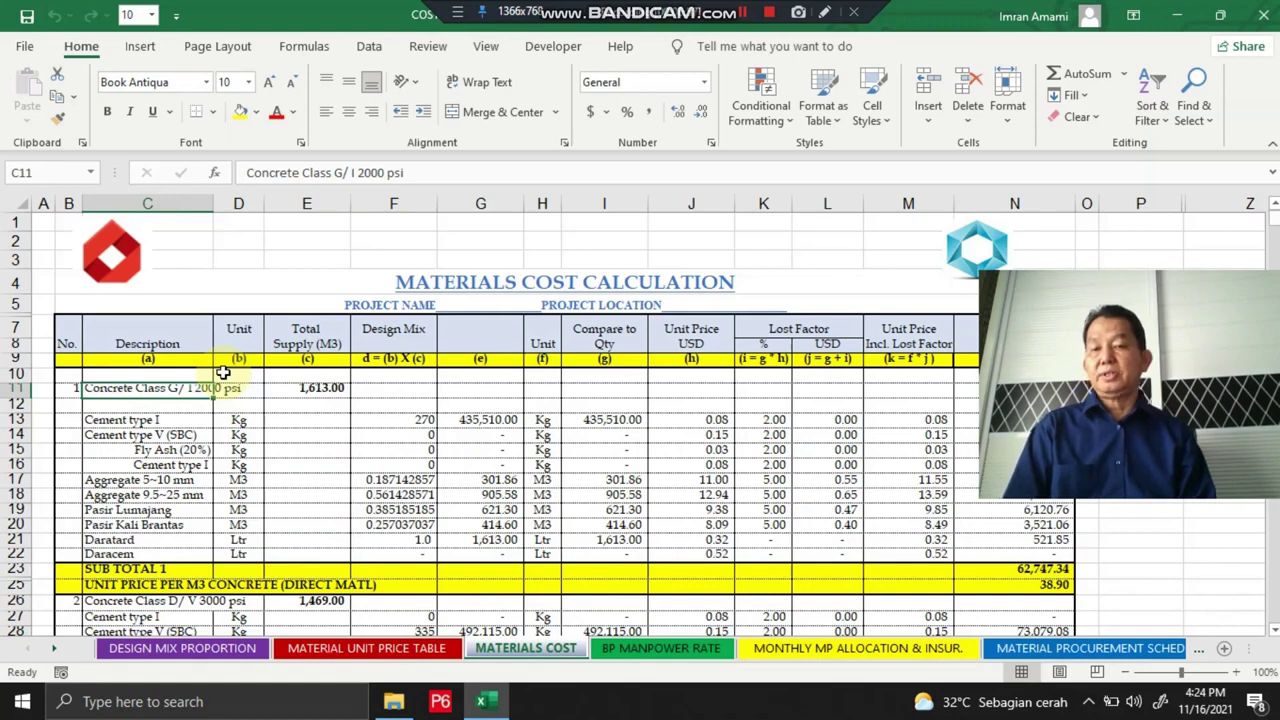
{"action": "key", "text": "Right"}
{"action": "key", "text": "Right"}
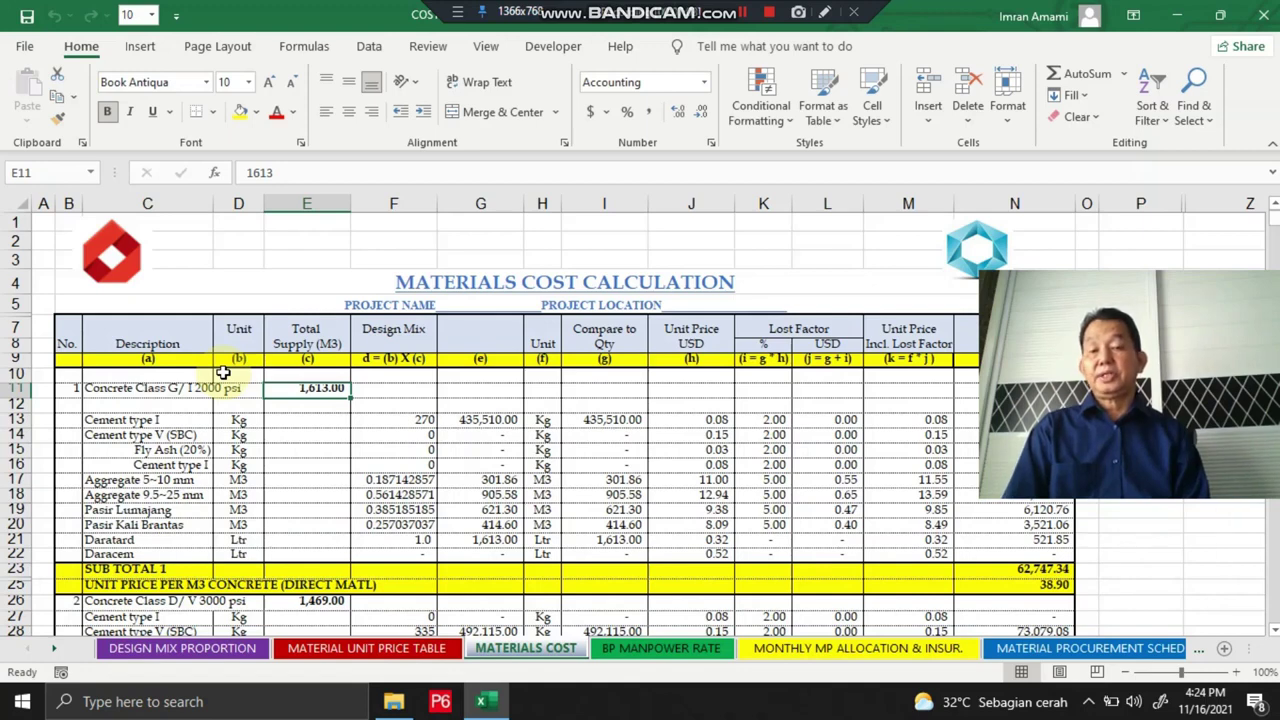
{"action": "key", "text": "Right"}
{"action": "key", "text": "Right"}
{"action": "key", "text": "Left"}
{"action": "key", "text": "Down"}
{"action": "key", "text": "Down"}
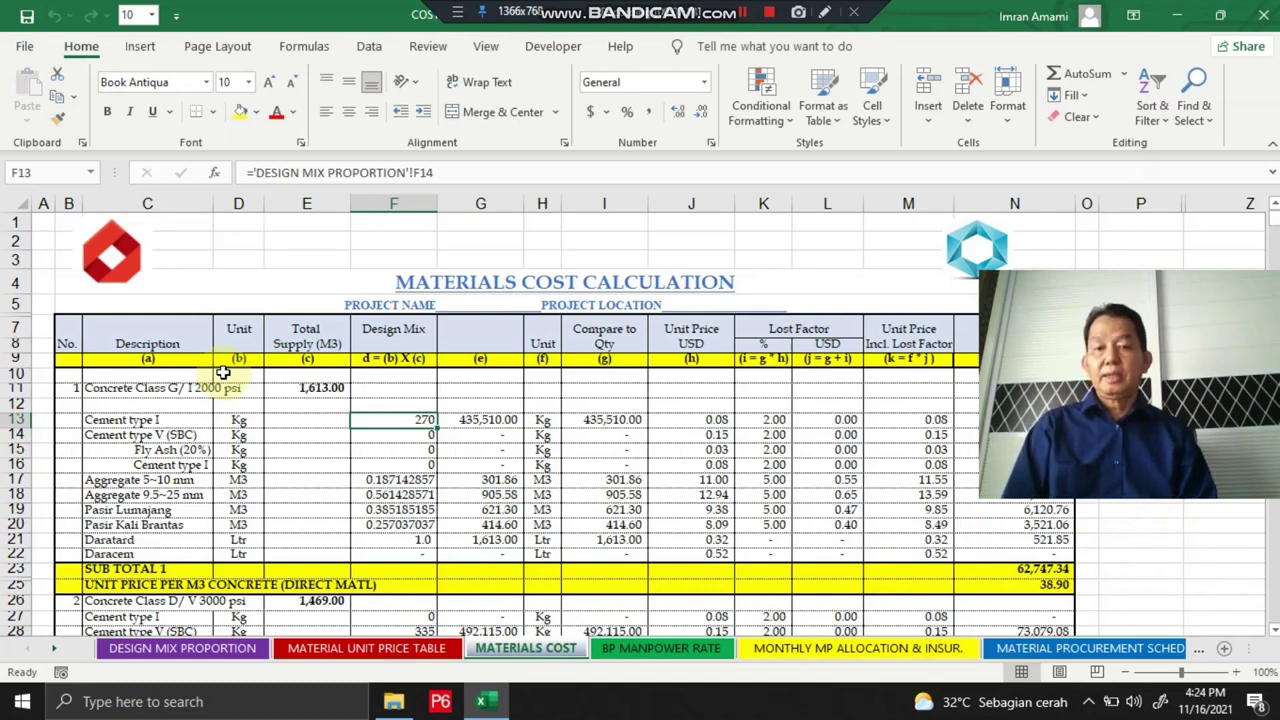
{"action": "key", "text": "Right"}
{"action": "key", "text": "Left"}
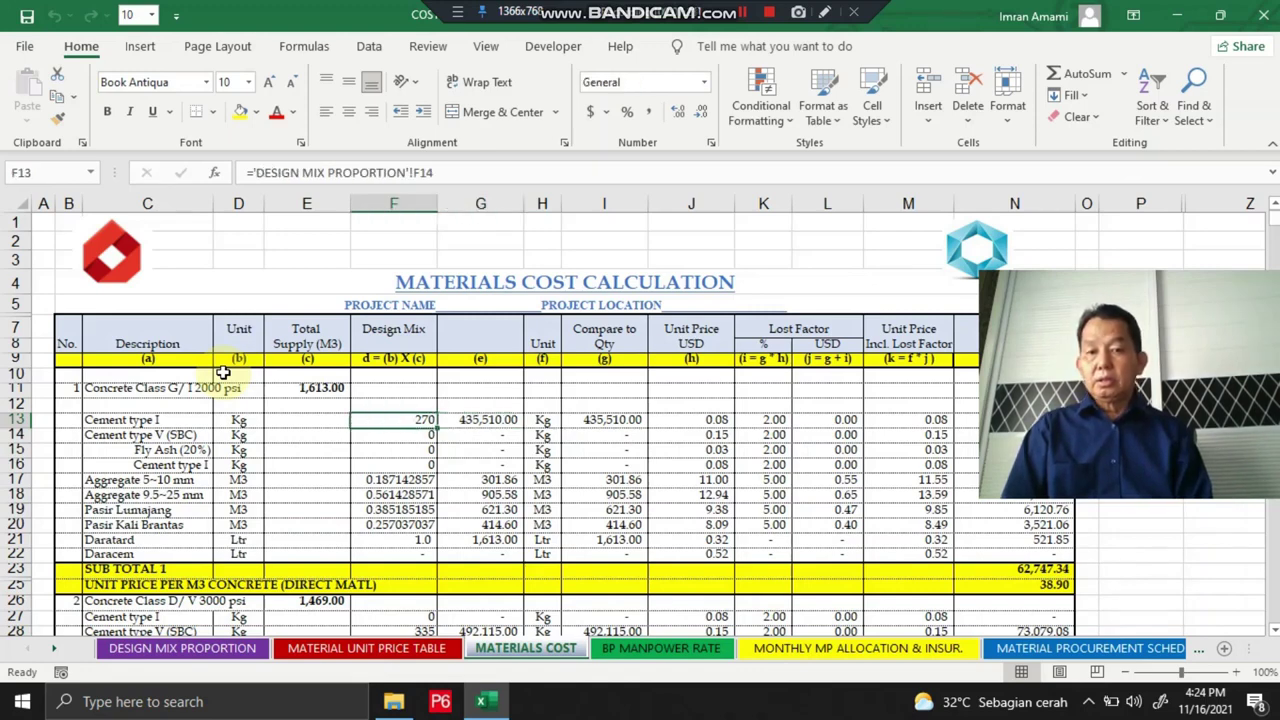
{"action": "key", "text": "Right"}
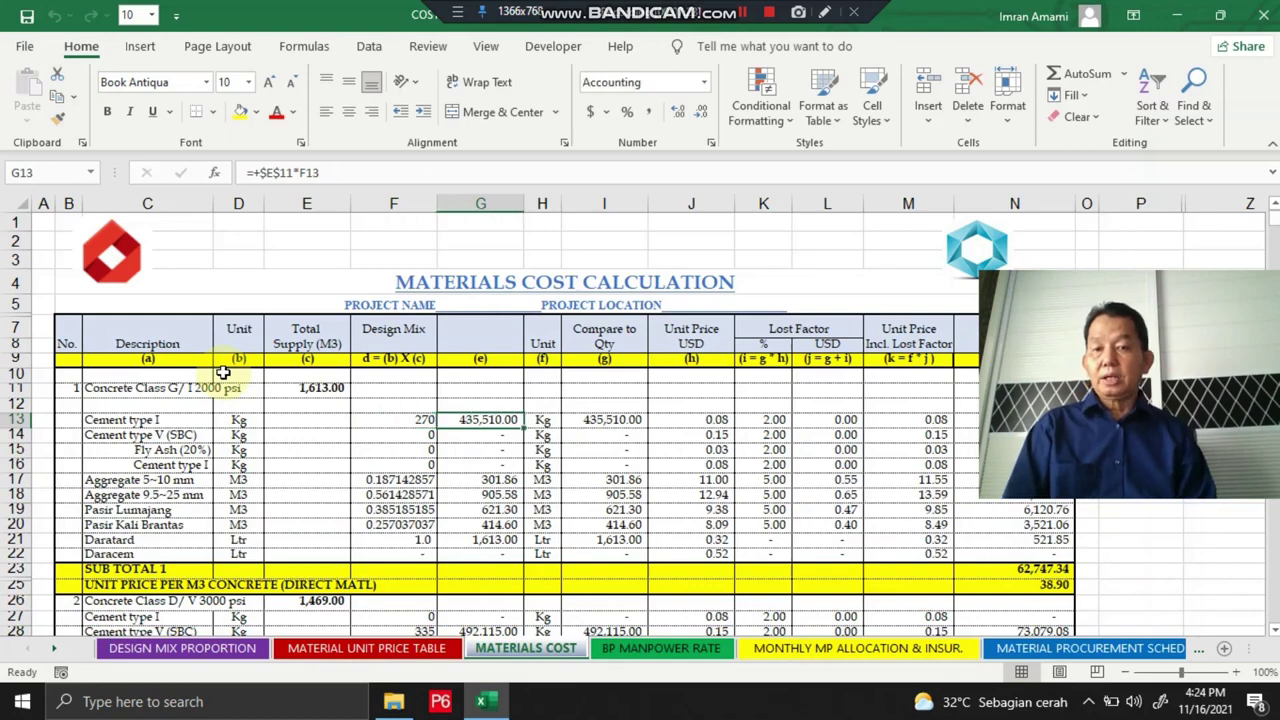
{"action": "key", "text": "Left"}
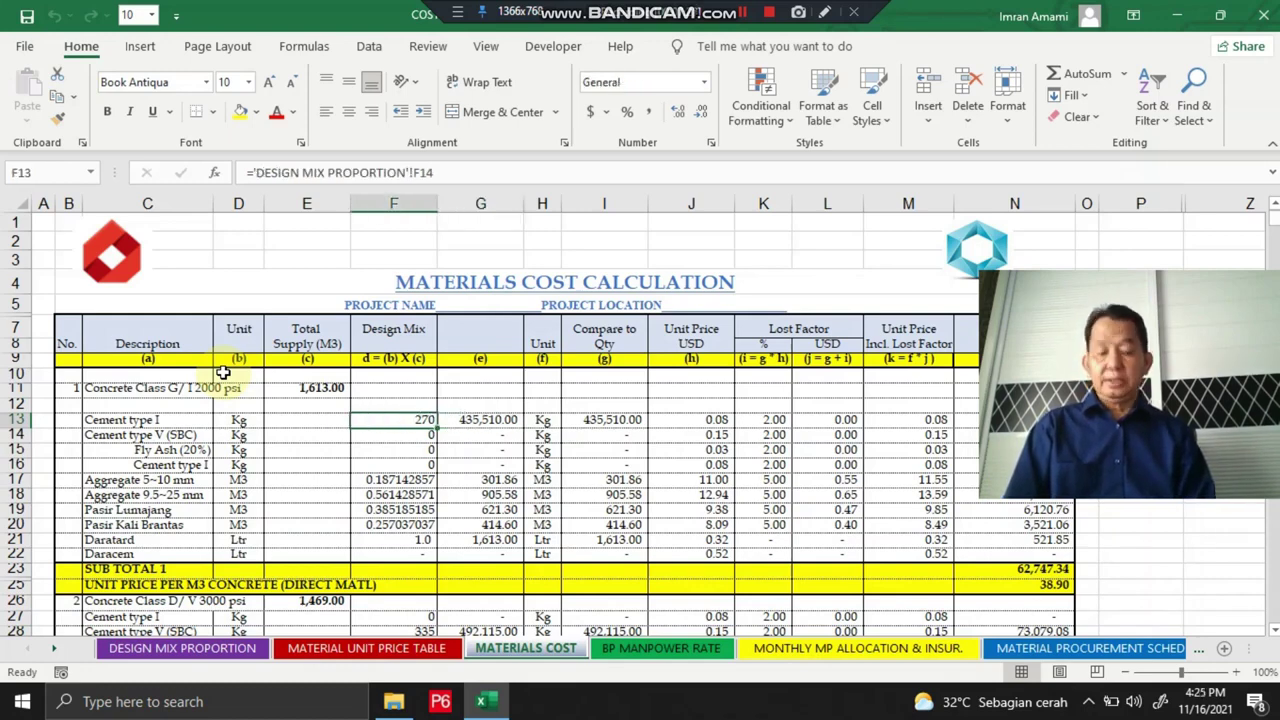
{"action": "key", "text": "Up"}
{"action": "key", "text": "Up"}
{"action": "key", "text": "Left"}
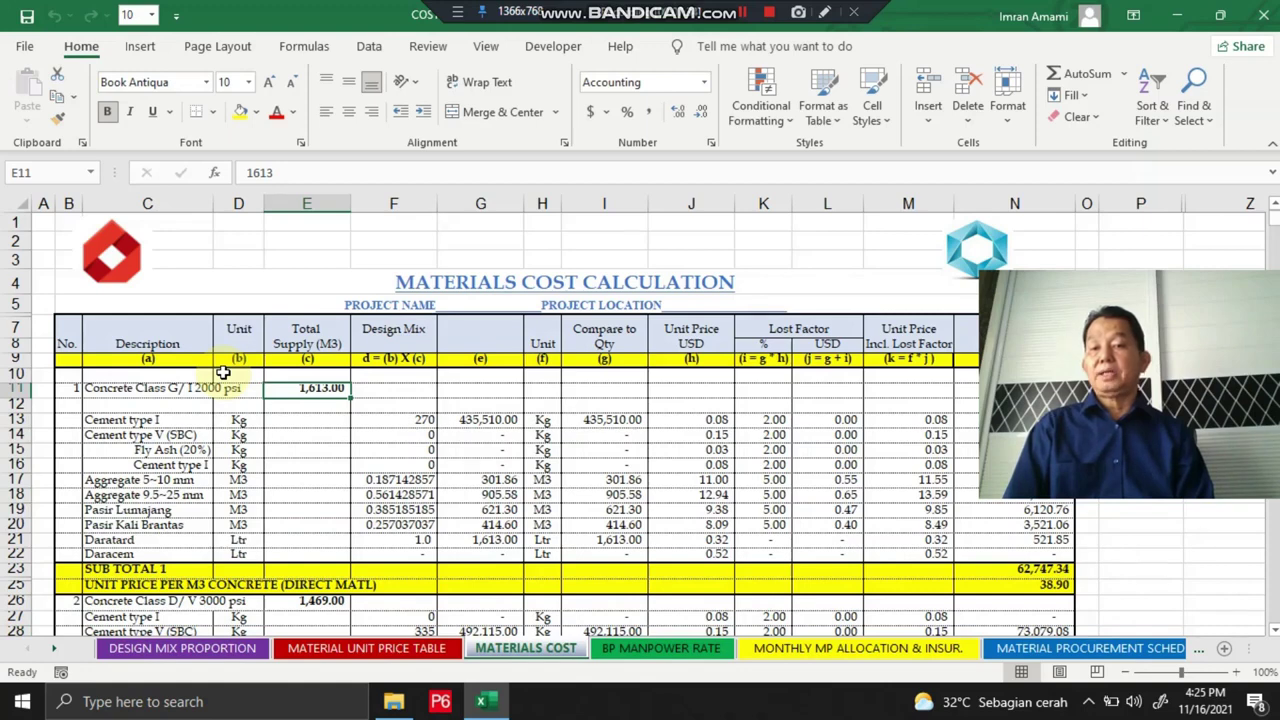
{"action": "key", "text": "Right"}
{"action": "key", "text": "Right"}
{"action": "key", "text": "Down"}
{"action": "key", "text": "Down"}
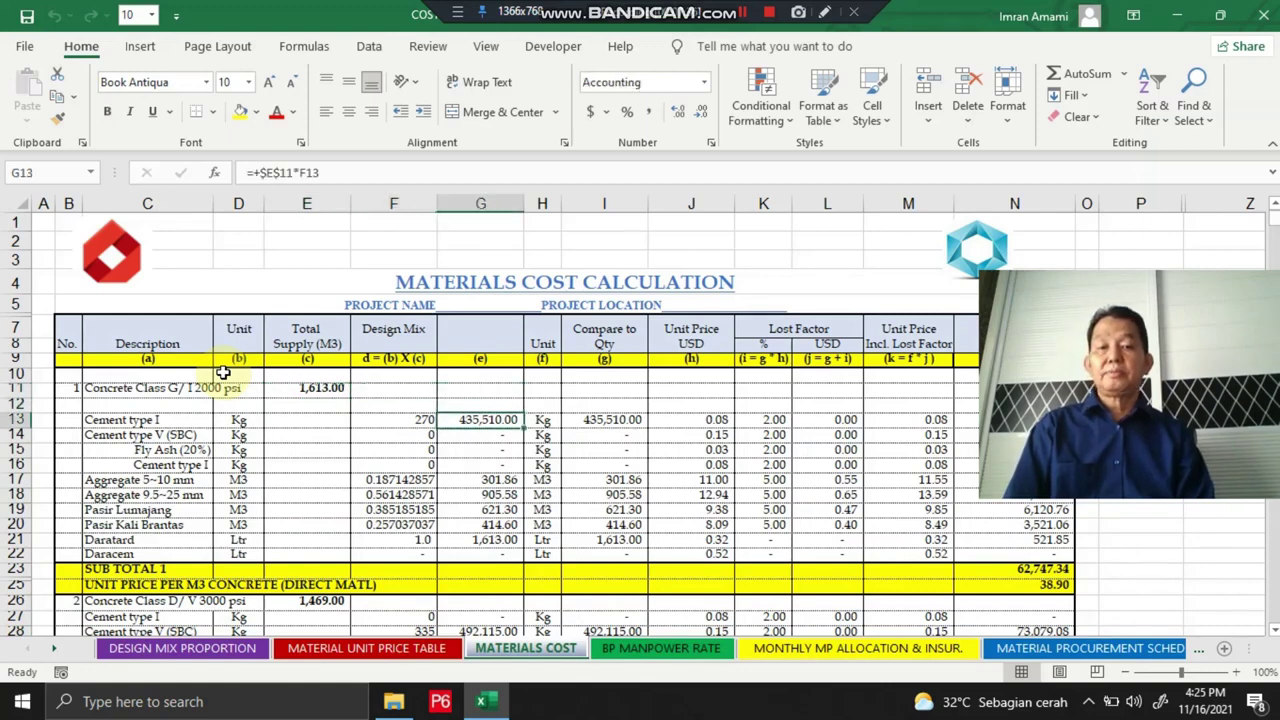
{"action": "key", "text": "Right"}
{"action": "key", "text": "Right"}
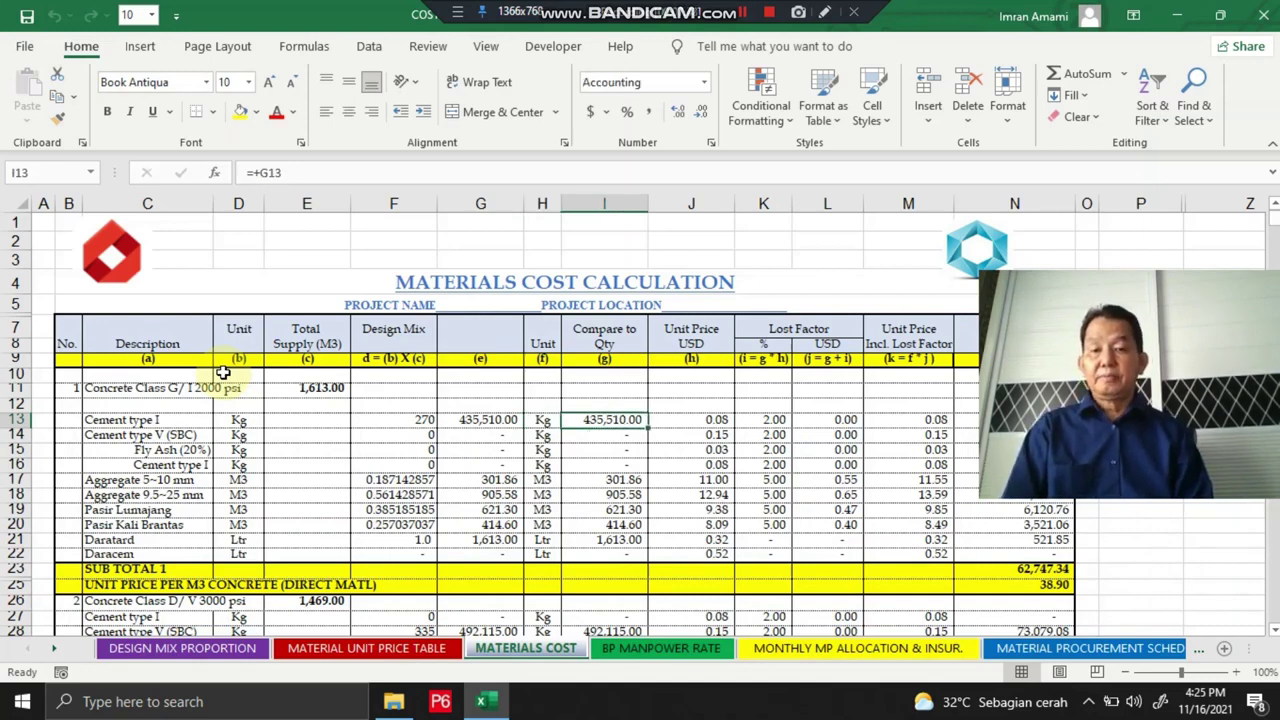
{"action": "key", "text": "Down"}
{"action": "key", "text": "Down"}
{"action": "key", "text": "Down"}
{"action": "key", "text": "Down"}
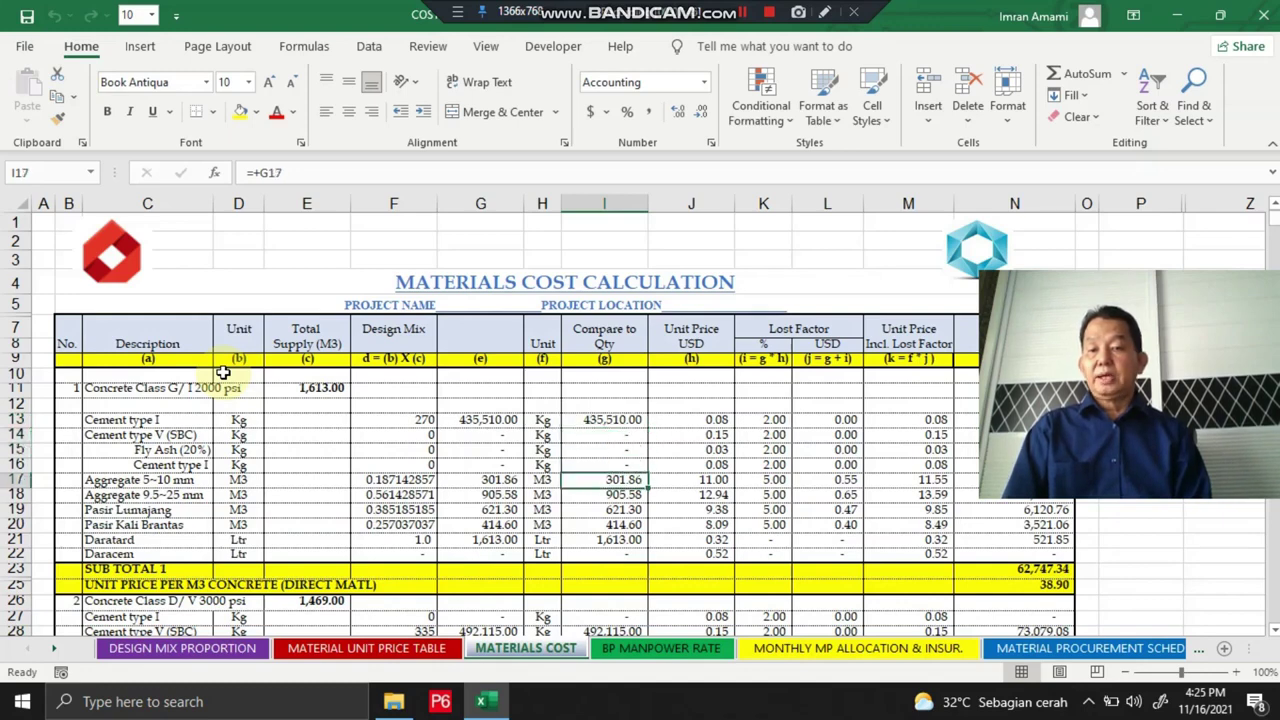
{"action": "key", "text": "Down"}
{"action": "key", "text": "Down"}
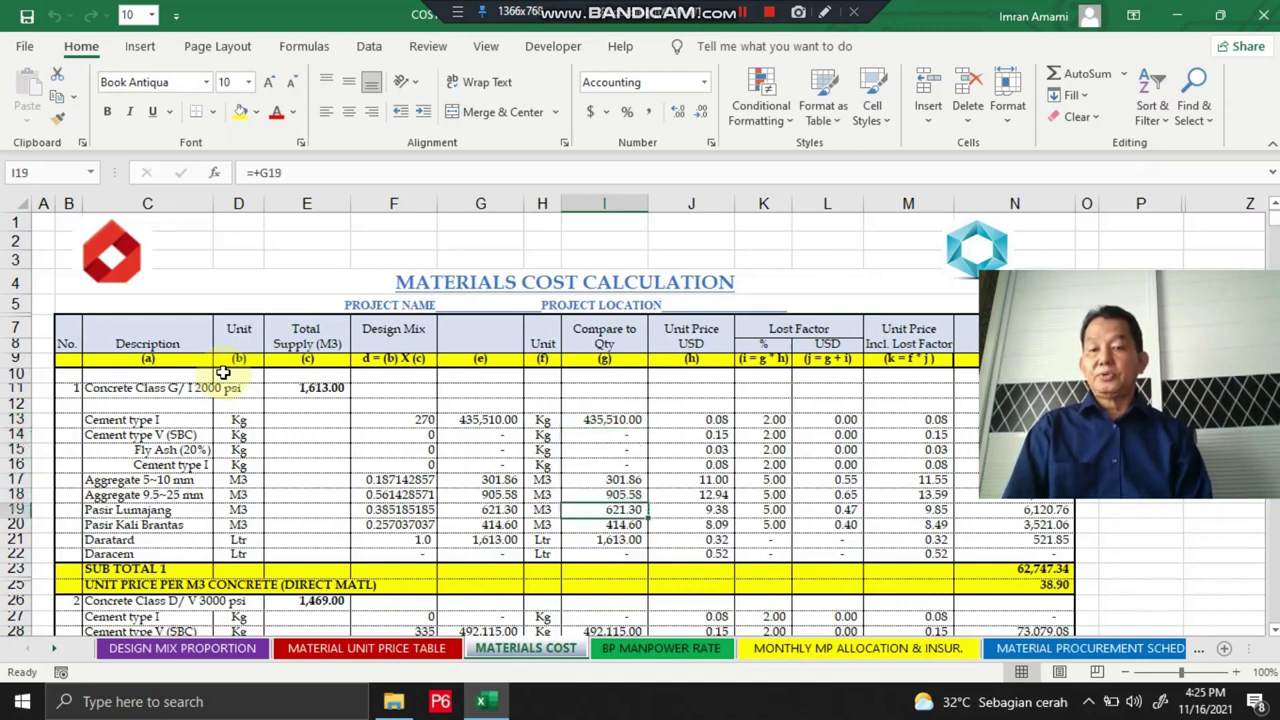
{"action": "key", "text": "Down"}
{"action": "key", "text": "Down"}
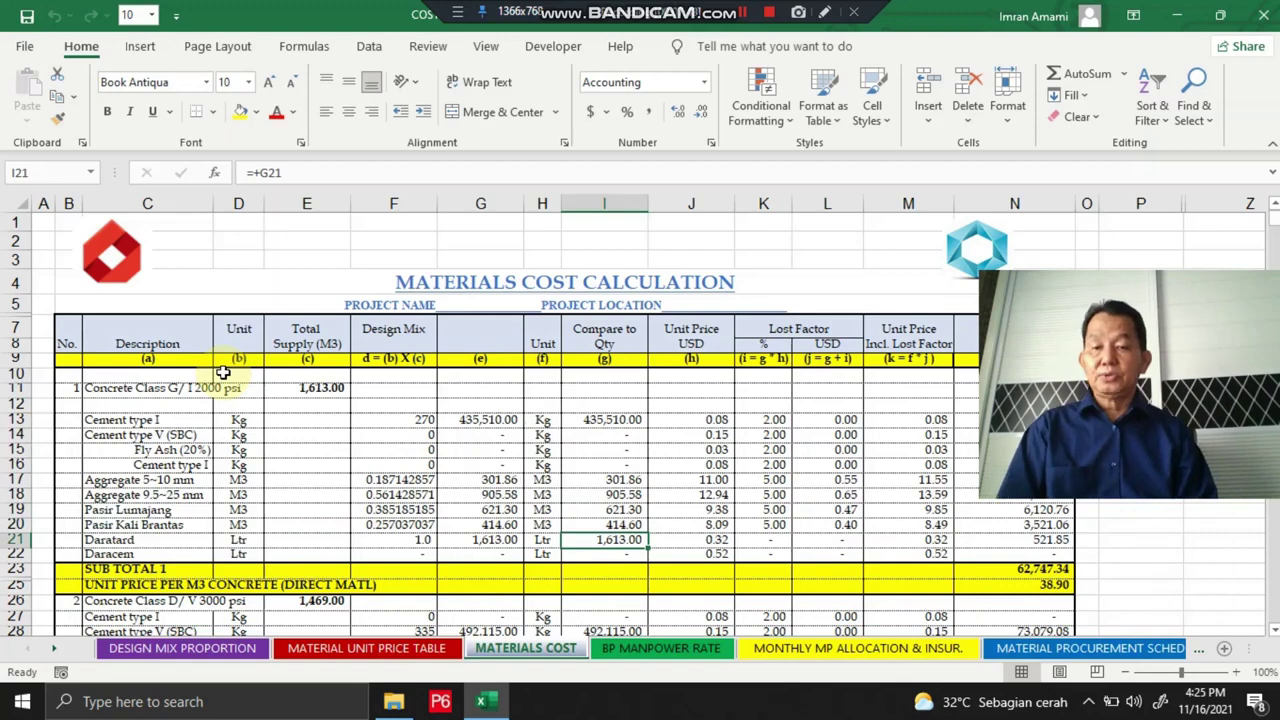
{"action": "key", "text": "Up"}
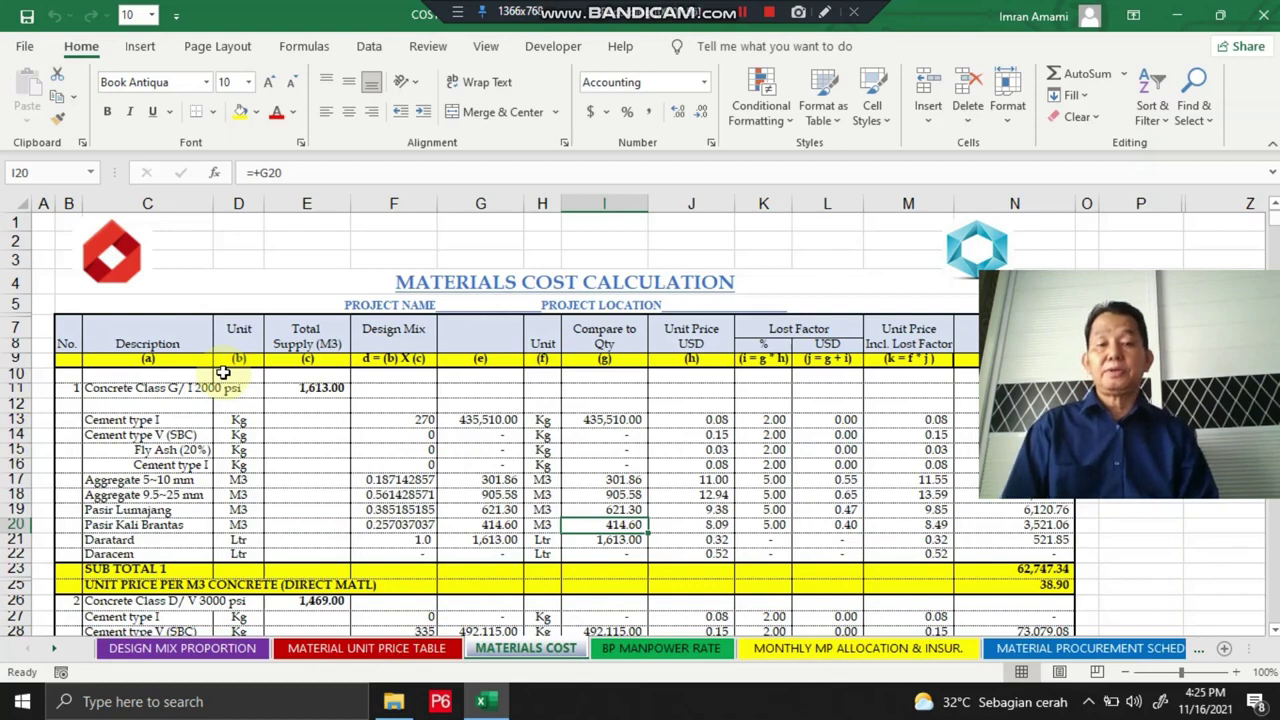
{"action": "key", "text": "Right"}
{"action": "key", "text": "Right"}
{"action": "key", "text": "Up"}
{"action": "key", "text": "Up"}
{"action": "key", "text": "Up"}
{"action": "key", "text": "Up"}
{"action": "key", "text": "Up"}
{"action": "key", "text": "Up"}
{"action": "key", "text": "Up"}
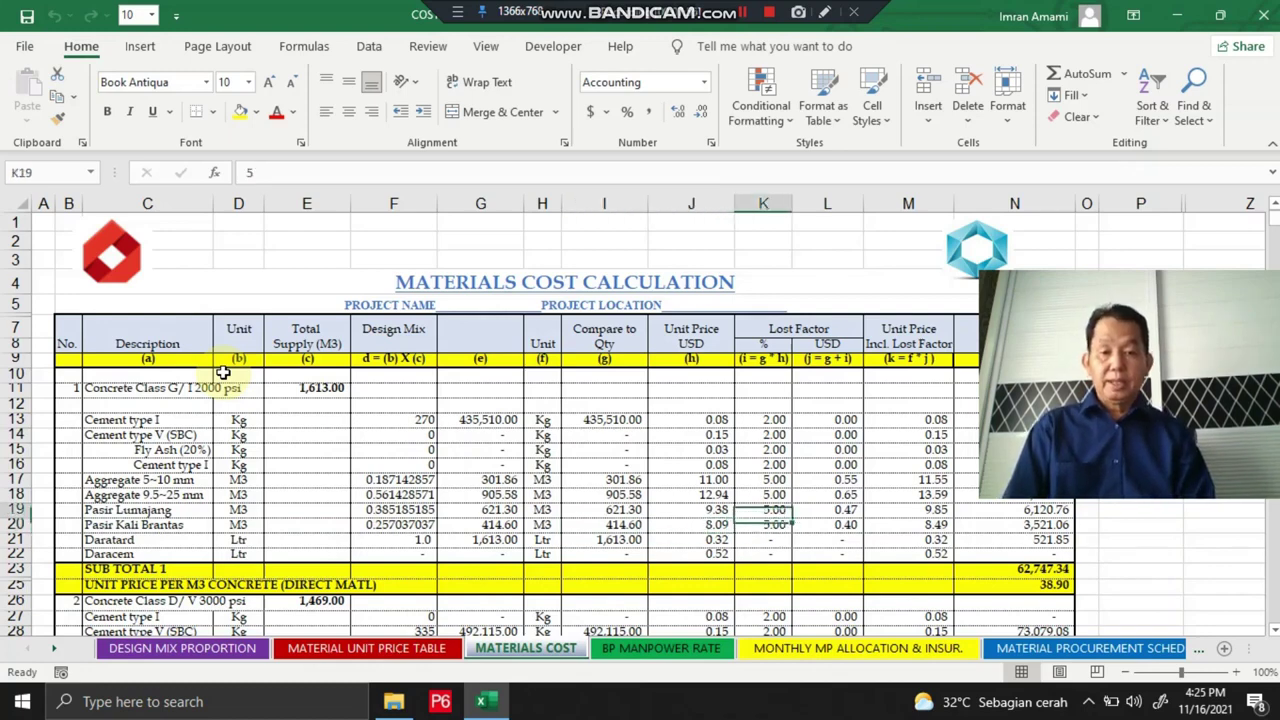
{"action": "key", "text": "Left"}
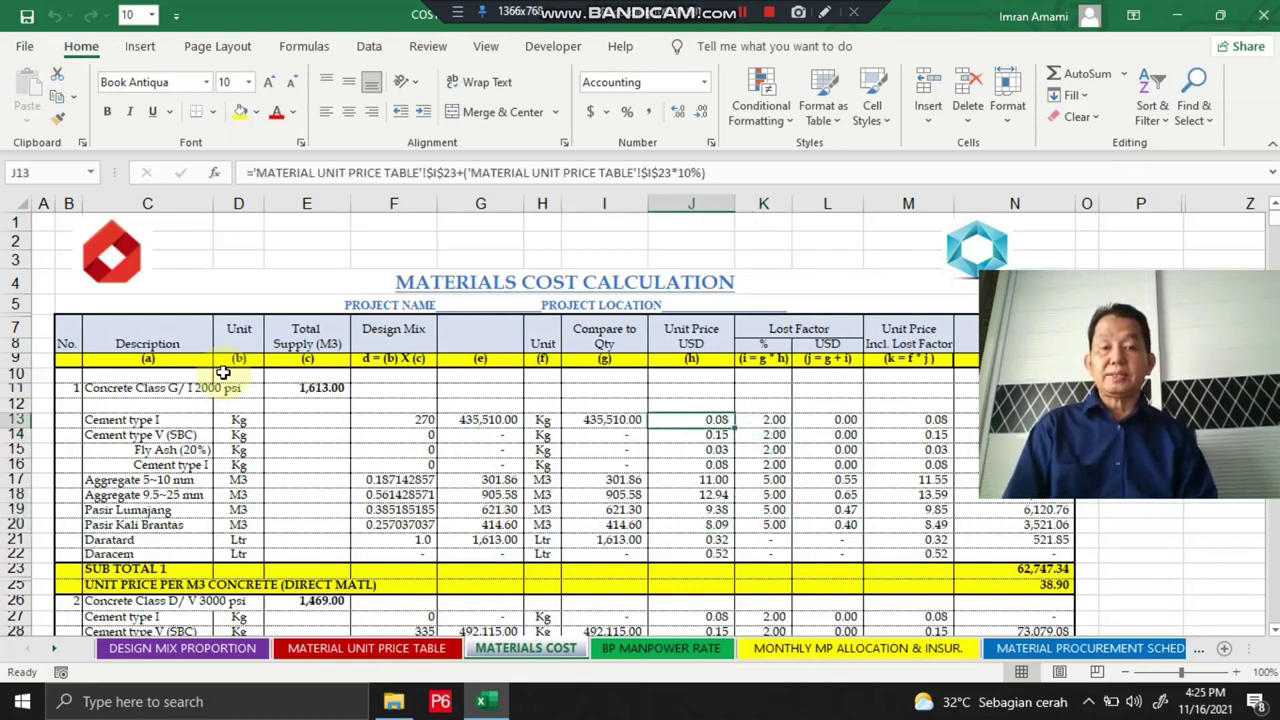
{"action": "key", "text": "Down"}
{"action": "key", "text": "Down"}
{"action": "key", "text": "Down"}
{"action": "key", "text": "Down"}
{"action": "key", "text": "Down"}
{"action": "key", "text": "Down"}
{"action": "key", "text": "Down"}
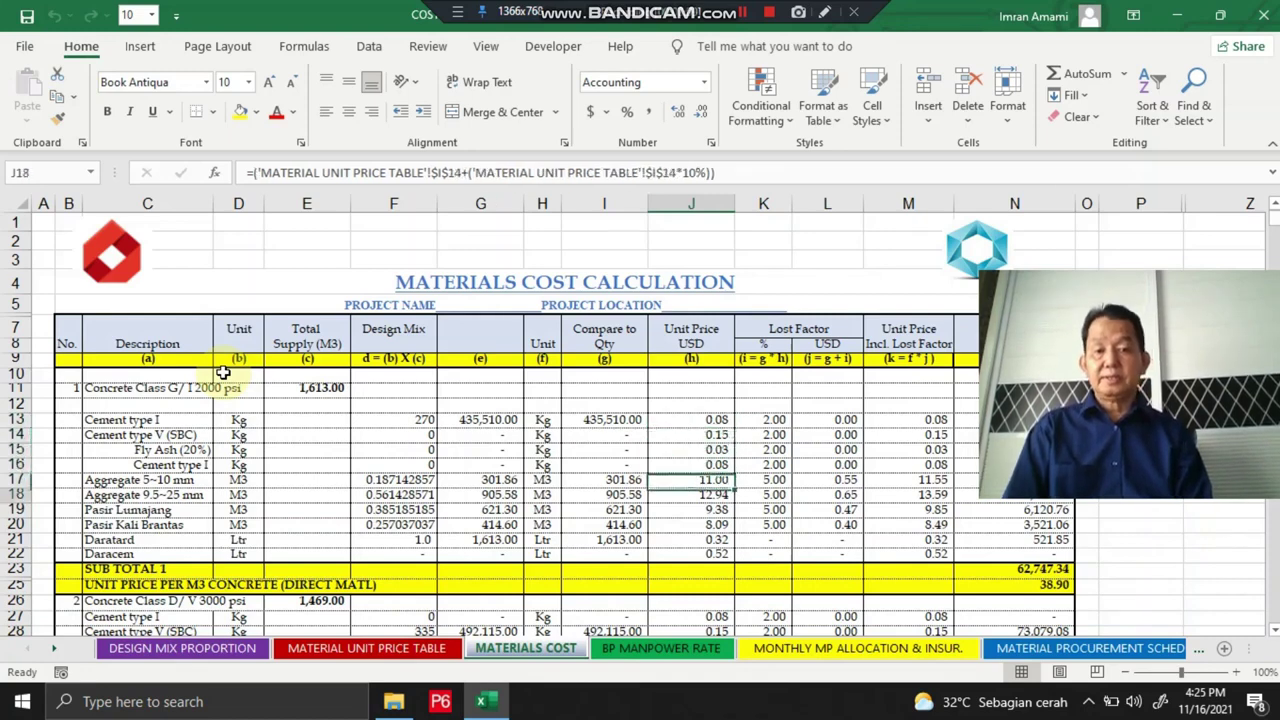
{"action": "key", "text": "Up"}
{"action": "key", "text": "Up"}
{"action": "key", "text": "Up"}
{"action": "key", "text": "Up"}
{"action": "key", "text": "Up"}
{"action": "key", "text": "Up"}
{"action": "key", "text": "Up"}
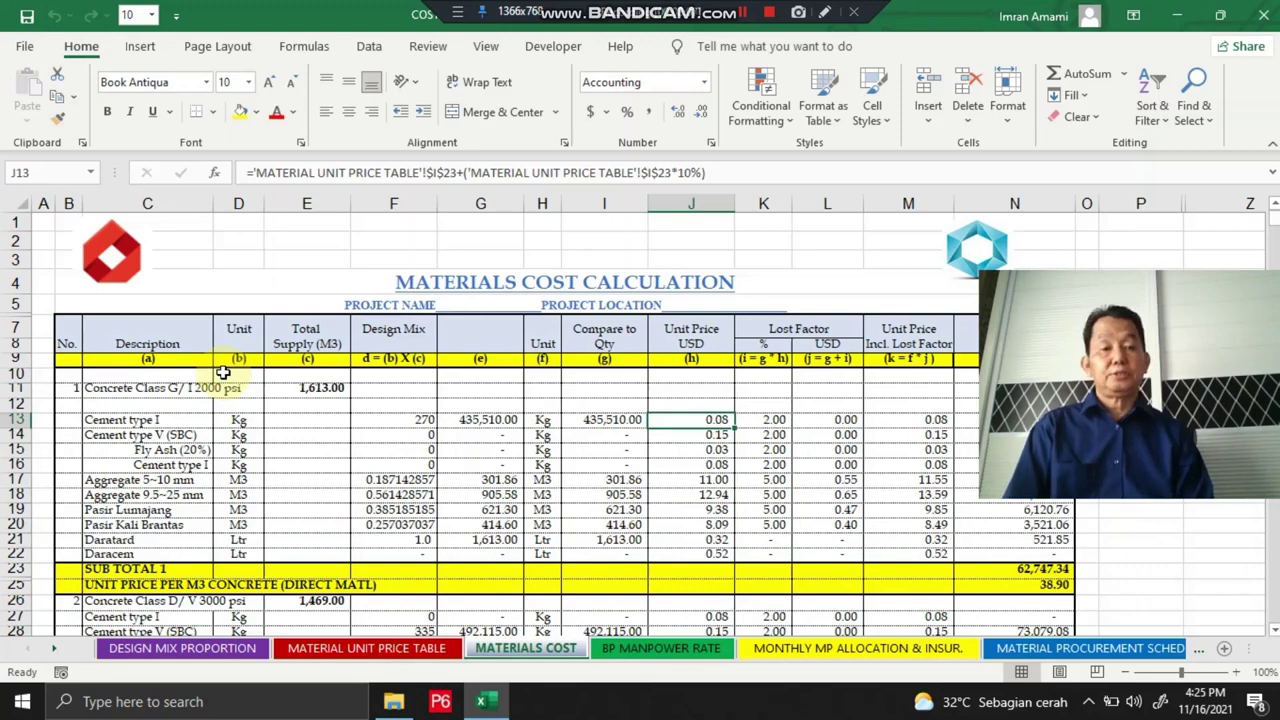
{"action": "key", "text": "Right"}
{"action": "key", "text": "Right"}
{"action": "key", "text": "Right"}
{"action": "key", "text": "Left"}
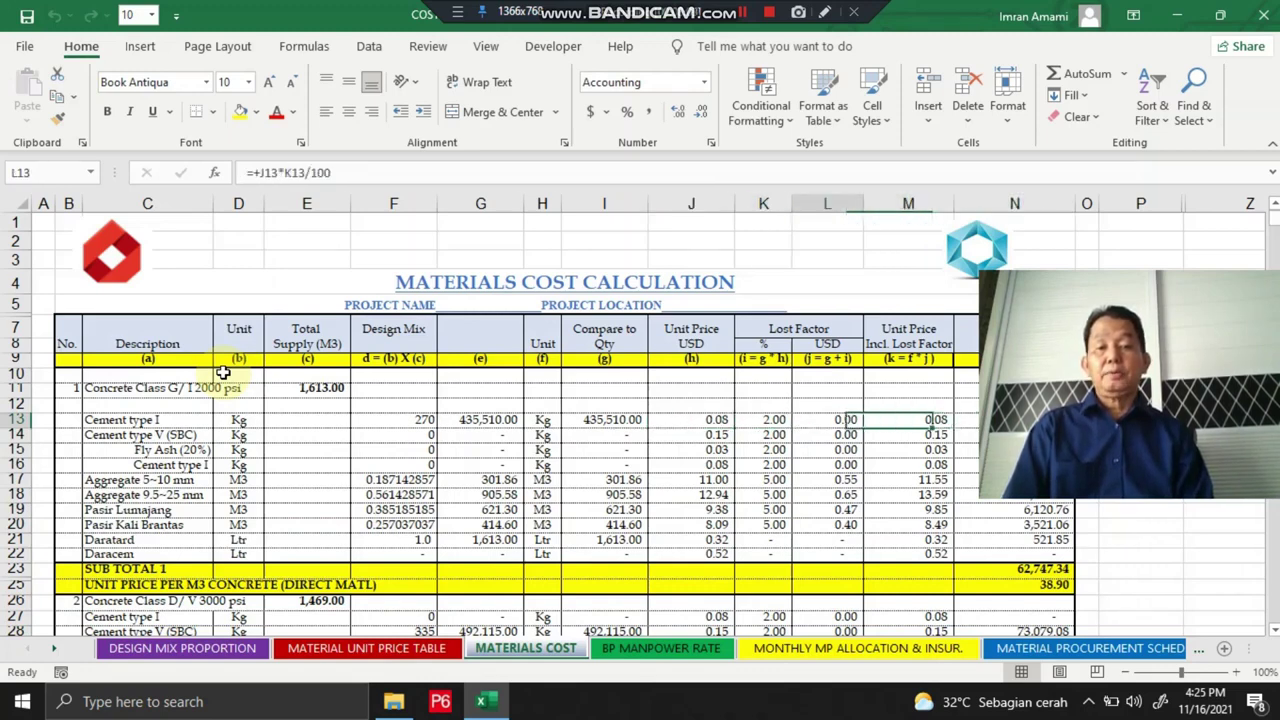
{"action": "key", "text": "Left"}
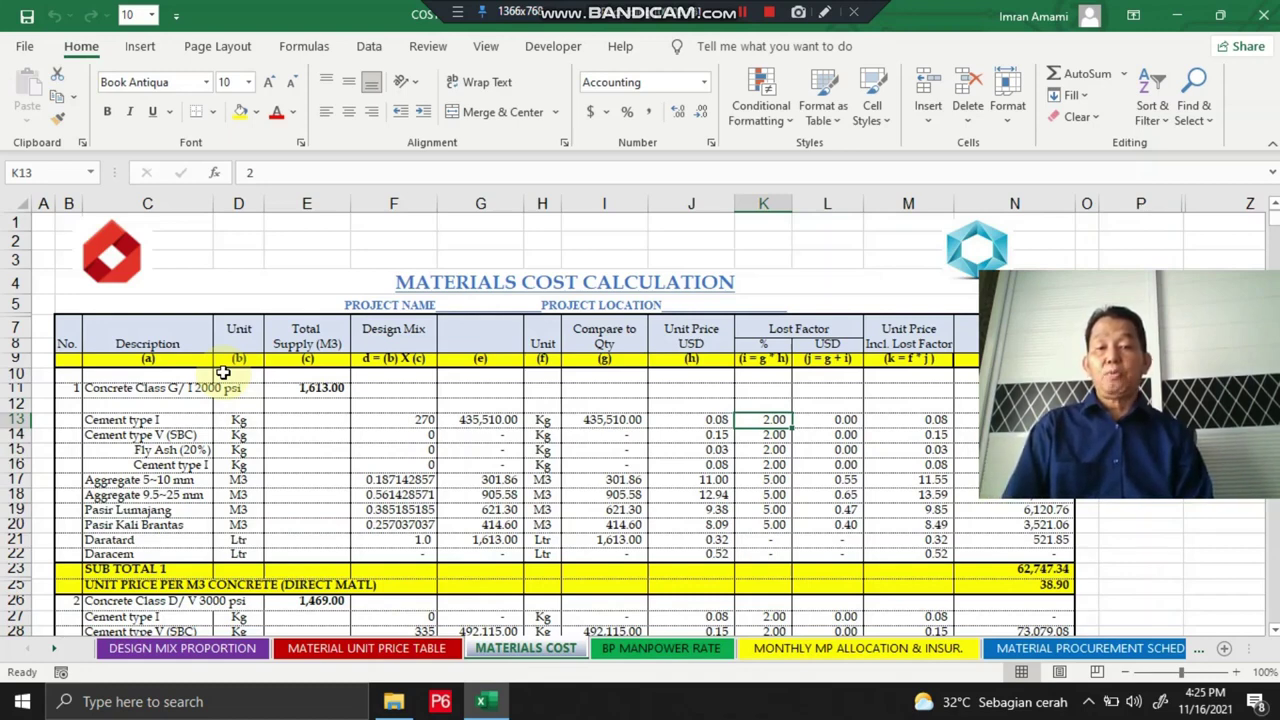
{"action": "key", "text": "Right"}
{"action": "key", "text": "Right"}
{"action": "key", "text": "Right"}
{"action": "key", "text": "Right"}
{"action": "key", "text": "Right"}
{"action": "key", "text": "Right"}
{"action": "key", "text": "Right"}
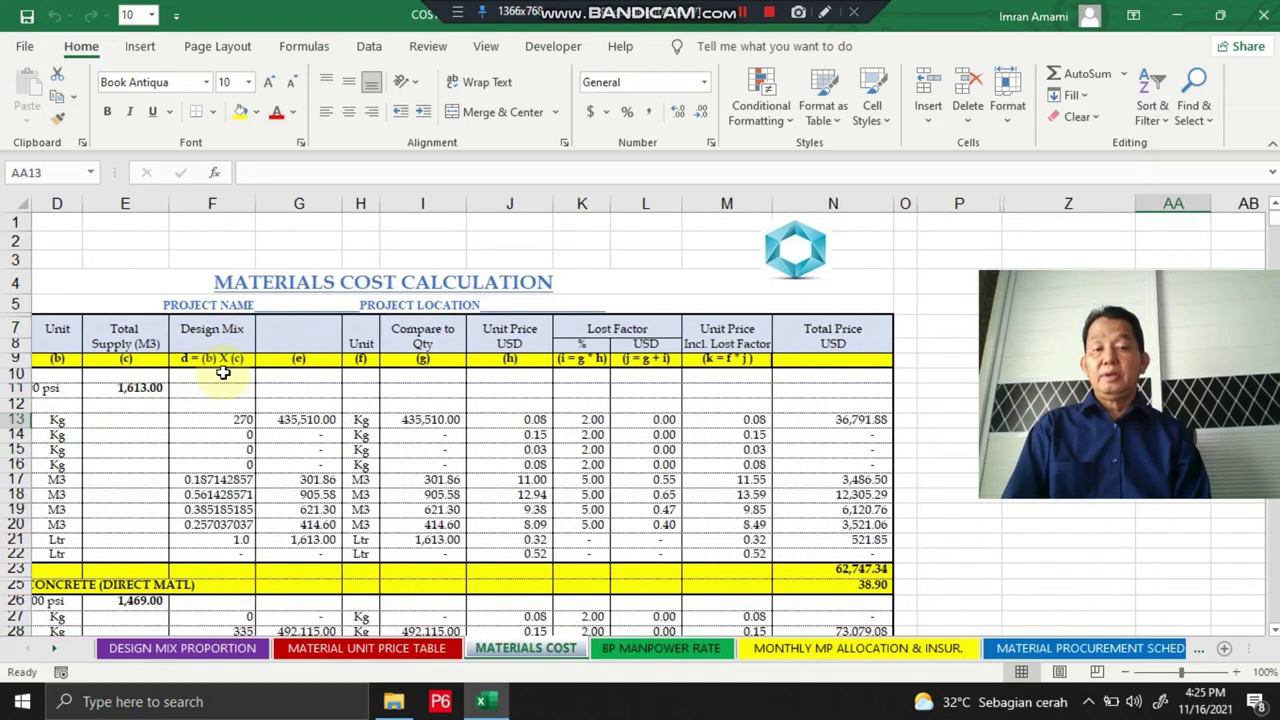
{"action": "key", "text": "Left"}
{"action": "key", "text": "Left"}
{"action": "key", "text": "Left"}
{"action": "key", "text": "Left"}
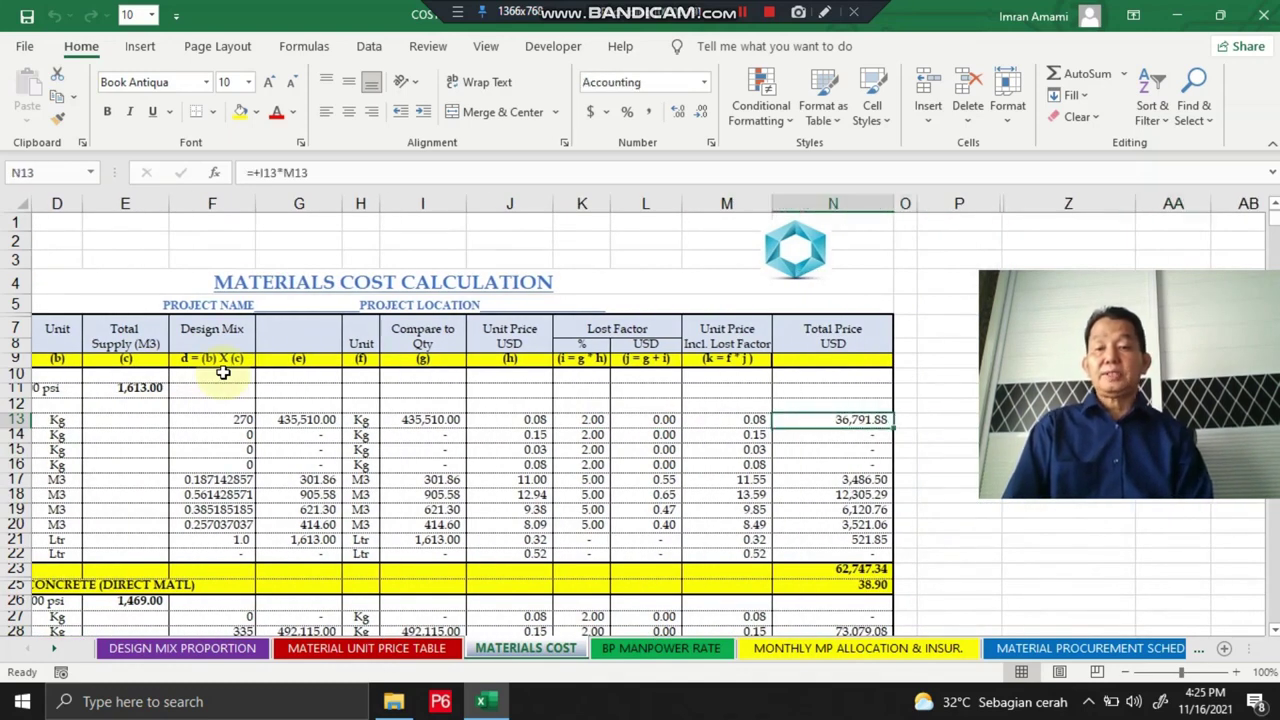
{"action": "key", "text": "Left"}
{"action": "key", "text": "Left"}
{"action": "key", "text": "Left"}
{"action": "key", "text": "Left"}
{"action": "key", "text": "Left"}
{"action": "key", "text": "Left"}
{"action": "key", "text": "Left"}
{"action": "key", "text": "Left"}
{"action": "key", "text": "Left"}
{"action": "key", "text": "Left"}
{"action": "key", "text": "Left"}
{"action": "key", "text": "Left"}
{"action": "key", "text": "Left"}
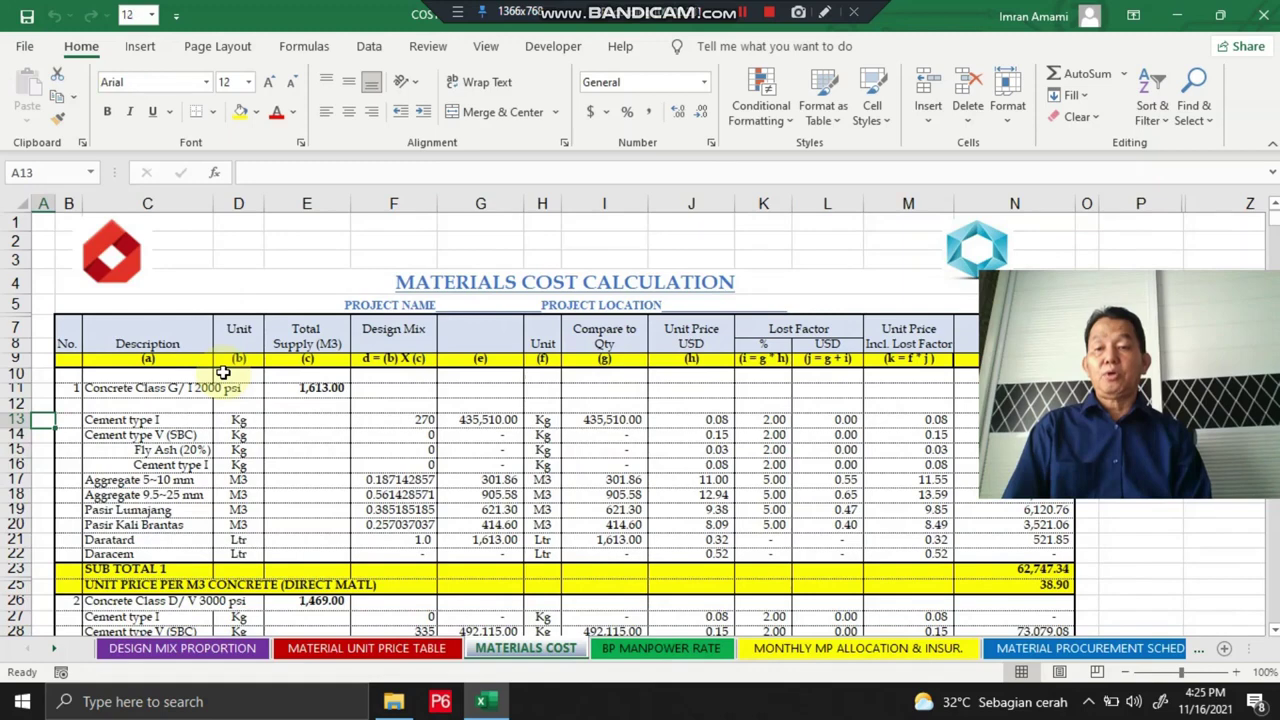
{"action": "key", "text": "Right"}
{"action": "key", "text": "Right"}
{"action": "key", "text": "Right"}
{"action": "key", "text": "Right"}
{"action": "key", "text": "Right"}
{"action": "key", "text": "Right"}
{"action": "key", "text": "Right"}
{"action": "key", "text": "Right"}
{"action": "key", "text": "Right"}
{"action": "key", "text": "Right"}
{"action": "key", "text": "Right"}
{"action": "key", "text": "Right"}
{"action": "key", "text": "Right"}
{"action": "key", "text": "Right"}
{"action": "key", "text": "Right"}
{"action": "key", "text": "Right"}
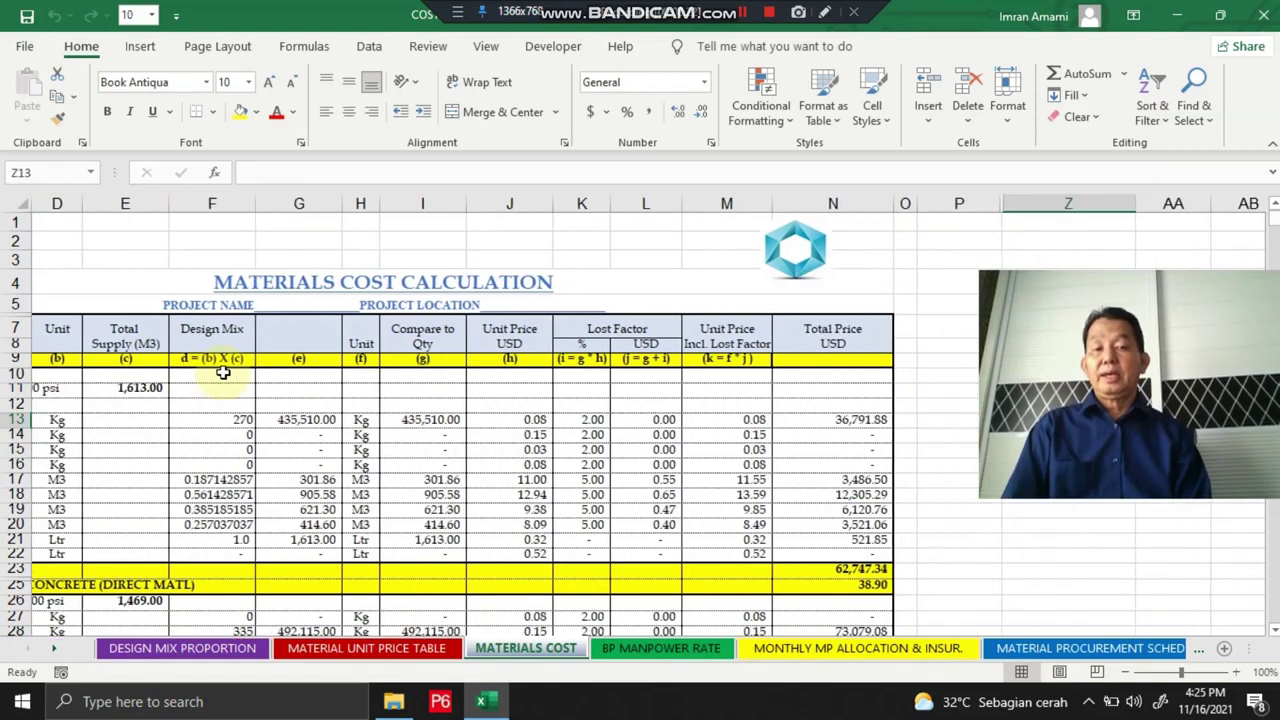
{"action": "key", "text": "Left"}
{"action": "key", "text": "Left"}
{"action": "key", "text": "Down"}
{"action": "key", "text": "Down"}
{"action": "key", "text": "Down"}
{"action": "key", "text": "Down"}
{"action": "key", "text": "Down"}
{"action": "key", "text": "Down"}
{"action": "key", "text": "Down"}
{"action": "key", "text": "Down"}
{"action": "key", "text": "Down"}
{"action": "key", "text": "Down"}
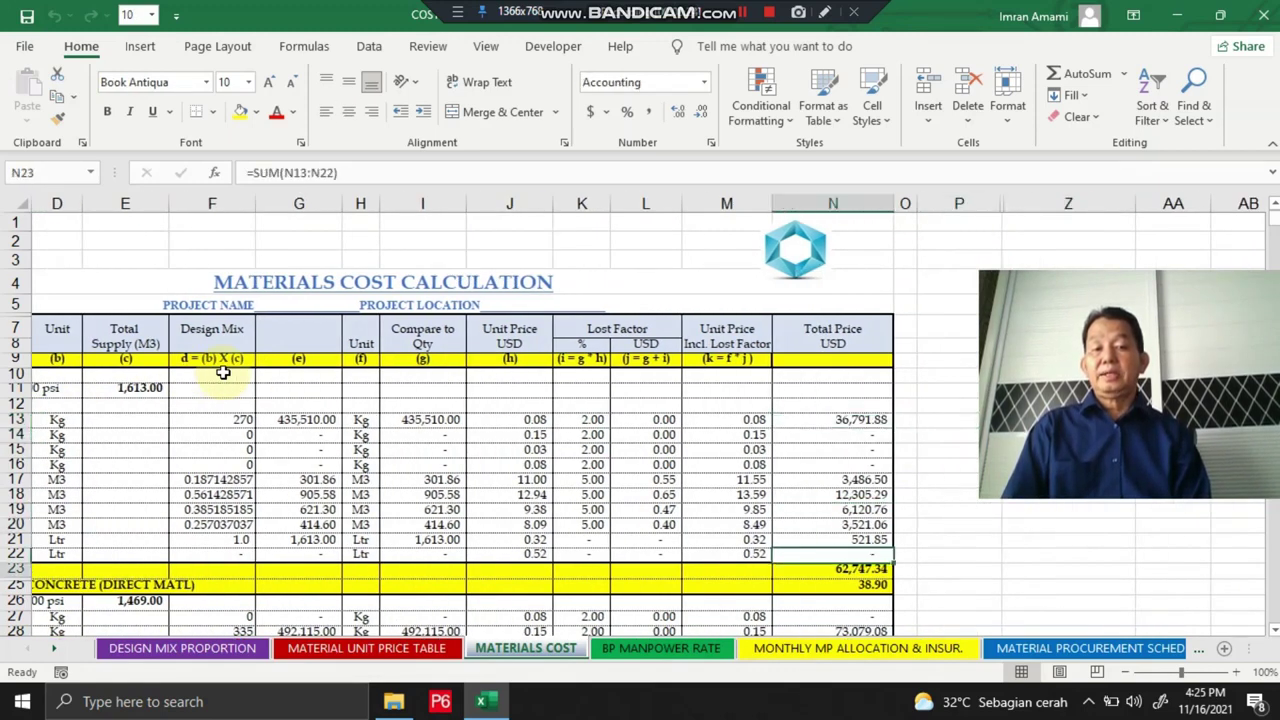
{"action": "key", "text": "Left"}
{"action": "key", "text": "Left"}
{"action": "key", "text": "Left"}
{"action": "key", "text": "Left"}
{"action": "key", "text": "Left"}
{"action": "key", "text": "Left"}
{"action": "key", "text": "Left"}
{"action": "key", "text": "Left"}
{"action": "key", "text": "Left"}
{"action": "key", "text": "Left"}
{"action": "key", "text": "Left"}
{"action": "key", "text": "Left"}
{"action": "key", "text": "Left"}
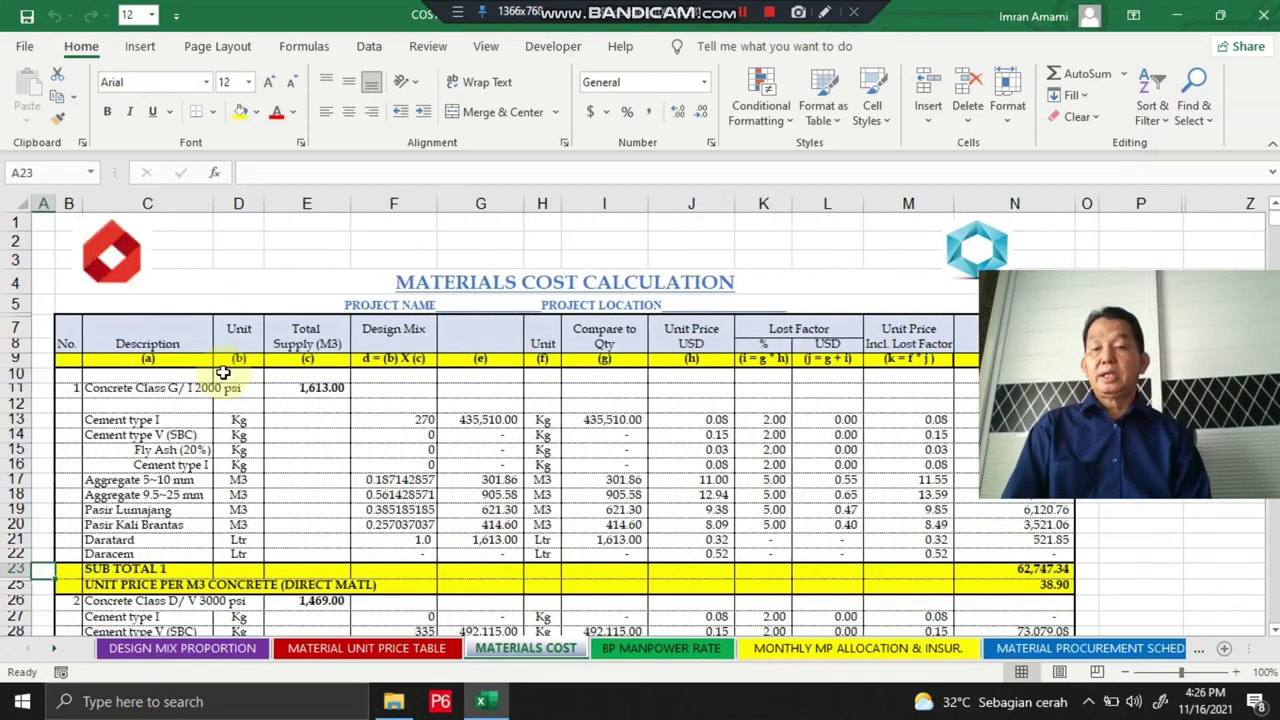
{"action": "key", "text": "Right"}
{"action": "key", "text": "Right"}
{"action": "key", "text": "Right"}
{"action": "key", "text": "Right"}
{"action": "key", "text": "Right"}
{"action": "key", "text": "Right"}
{"action": "key", "text": "Right"}
{"action": "key", "text": "Right"}
{"action": "key", "text": "Right"}
{"action": "key", "text": "Right"}
{"action": "key", "text": "Right"}
{"action": "key", "text": "Right"}
{"action": "key", "text": "Right"}
{"action": "key", "text": "Right"}
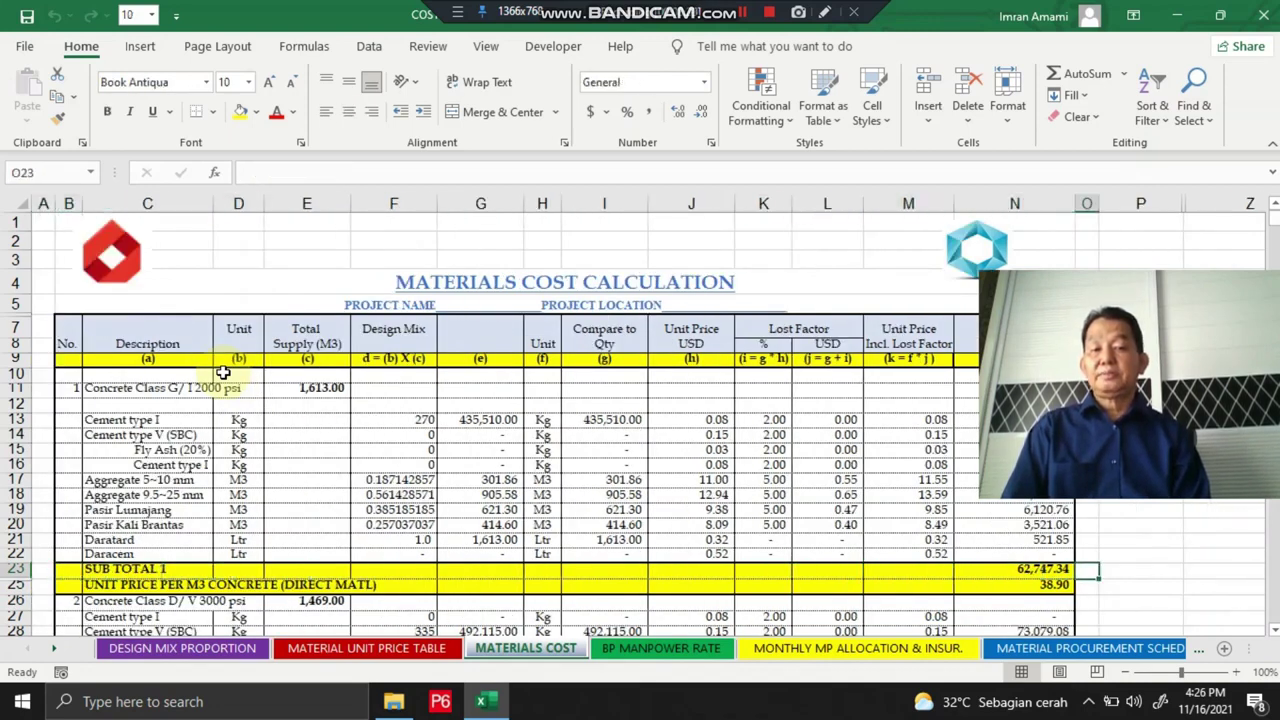
{"action": "key", "text": "Left"}
{"action": "key", "text": "Down"}
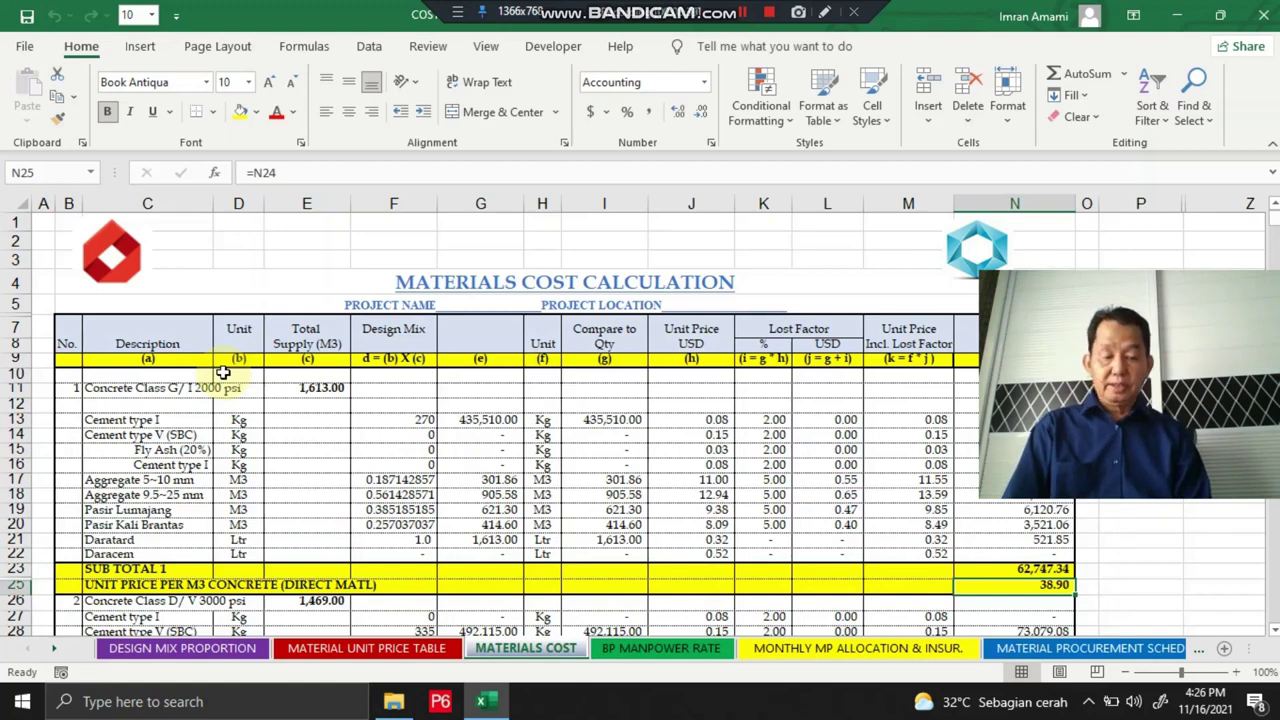
{"action": "key", "text": "Up"}
{"action": "key", "text": "Down"}
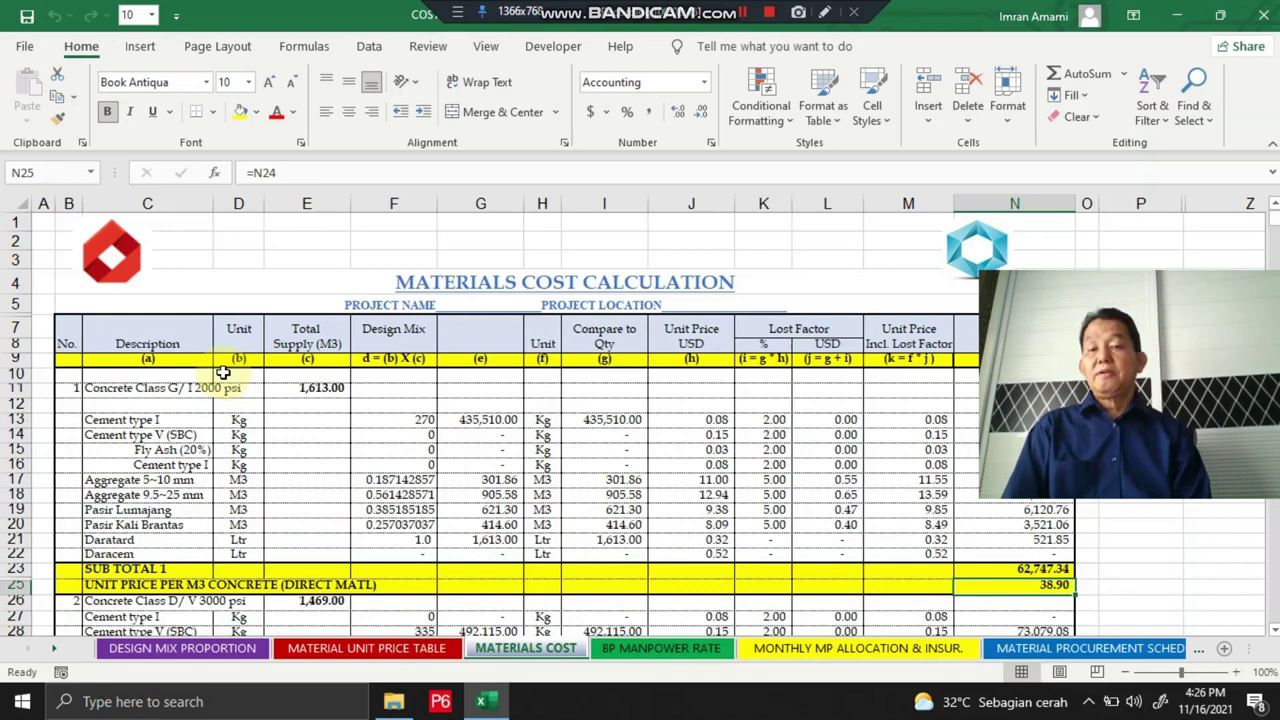
{"action": "key", "text": "Up"}
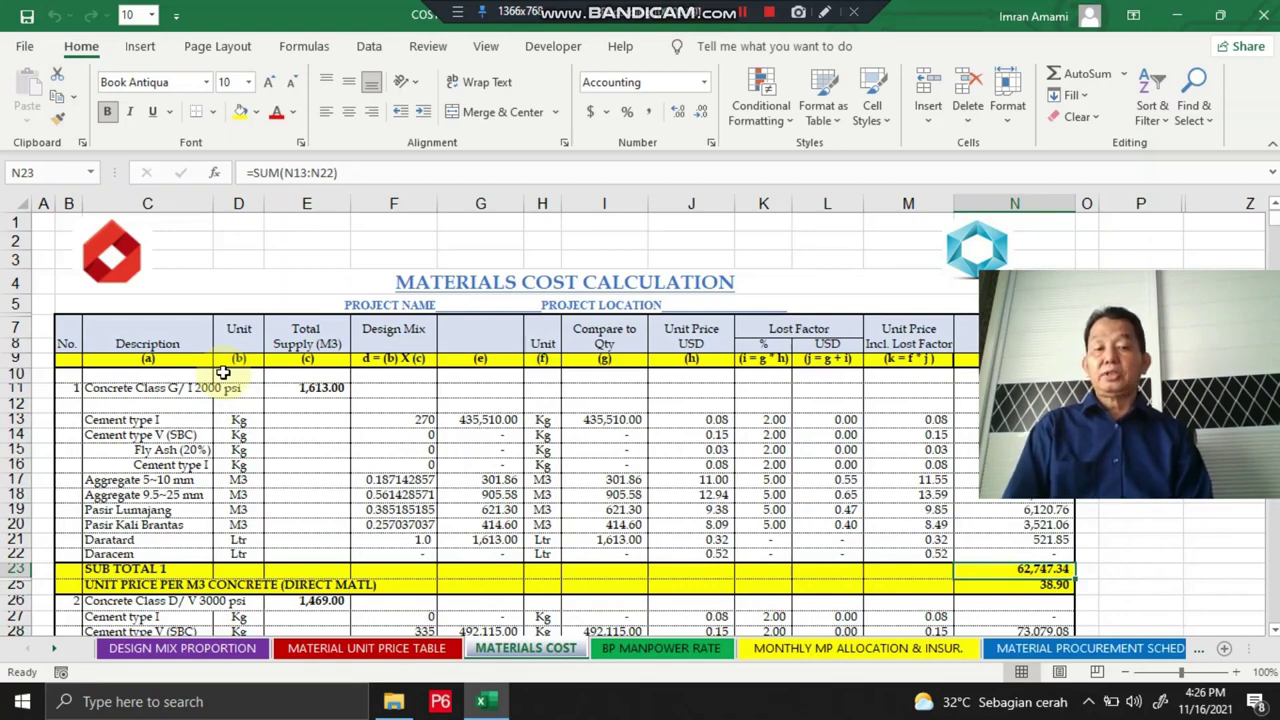
{"action": "key", "text": "Left"}
{"action": "key", "text": "Left"}
{"action": "key", "text": "Left"}
{"action": "key", "text": "Left"}
{"action": "key", "text": "Left"}
{"action": "key", "text": "Left"}
{"action": "key", "text": "Left"}
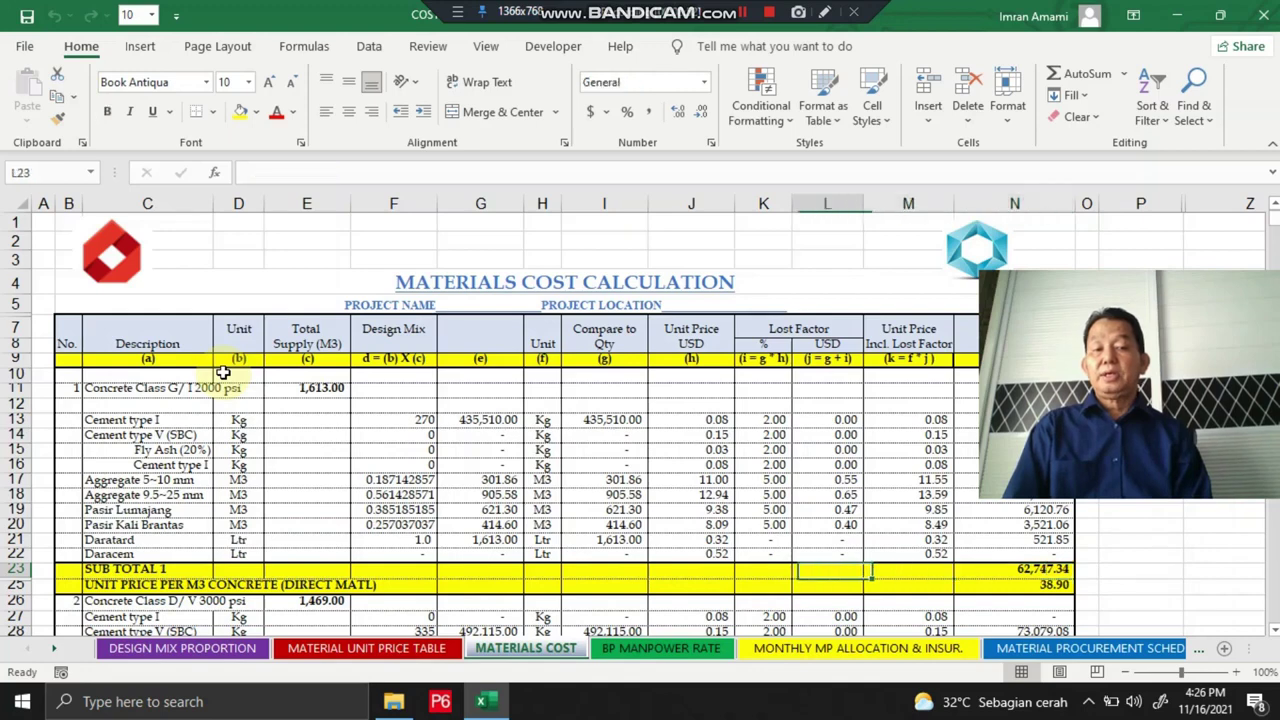
{"action": "key", "text": "Up"}
{"action": "key", "text": "Up"}
{"action": "key", "text": "Up"}
{"action": "key", "text": "Up"}
{"action": "key", "text": "Up"}
{"action": "key", "text": "Up"}
{"action": "key", "text": "Up"}
{"action": "key", "text": "Up"}
{"action": "key", "text": "Up"}
{"action": "key", "text": "Up"}
{"action": "key", "text": "Up"}
{"action": "key", "text": "Up"}
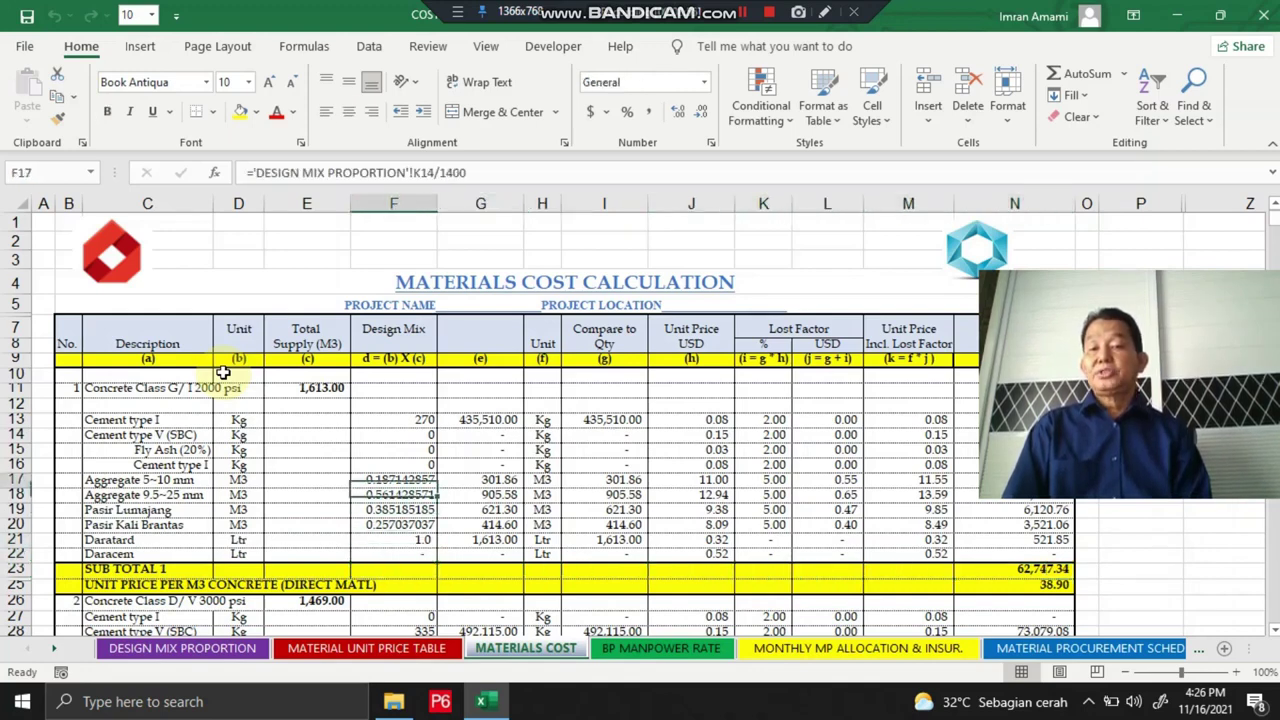
{"action": "key", "text": "Left"}
{"action": "key", "text": "Down"}
{"action": "key", "text": "Down"}
{"action": "key", "text": "Down"}
{"action": "key", "text": "Down"}
{"action": "key", "text": "Down"}
{"action": "key", "text": "Down"}
{"action": "key", "text": "Down"}
{"action": "key", "text": "Down"}
{"action": "key", "text": "Down"}
{"action": "key", "text": "Down"}
{"action": "key", "text": "Down"}
{"action": "key", "text": "Down"}
{"action": "key", "text": "Down"}
{"action": "key", "text": "Down"}
{"action": "key", "text": "Down"}
{"action": "key", "text": "Down"}
{"action": "key", "text": "Down"}
{"action": "key", "text": "Down"}
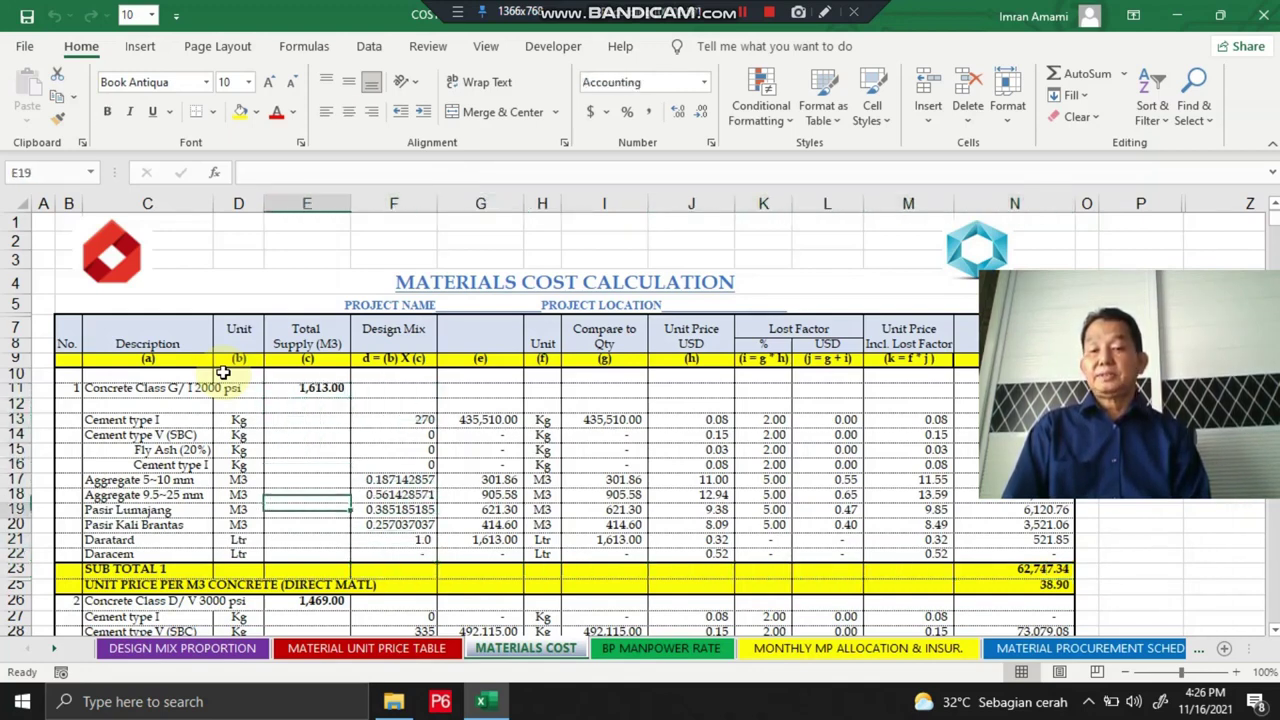
{"action": "key", "text": "Down"}
{"action": "key", "text": "Down"}
{"action": "key", "text": "Down"}
{"action": "key", "text": "Down"}
{"action": "key", "text": "Down"}
{"action": "key", "text": "Down"}
{"action": "key", "text": "Down"}
{"action": "key", "text": "Down"}
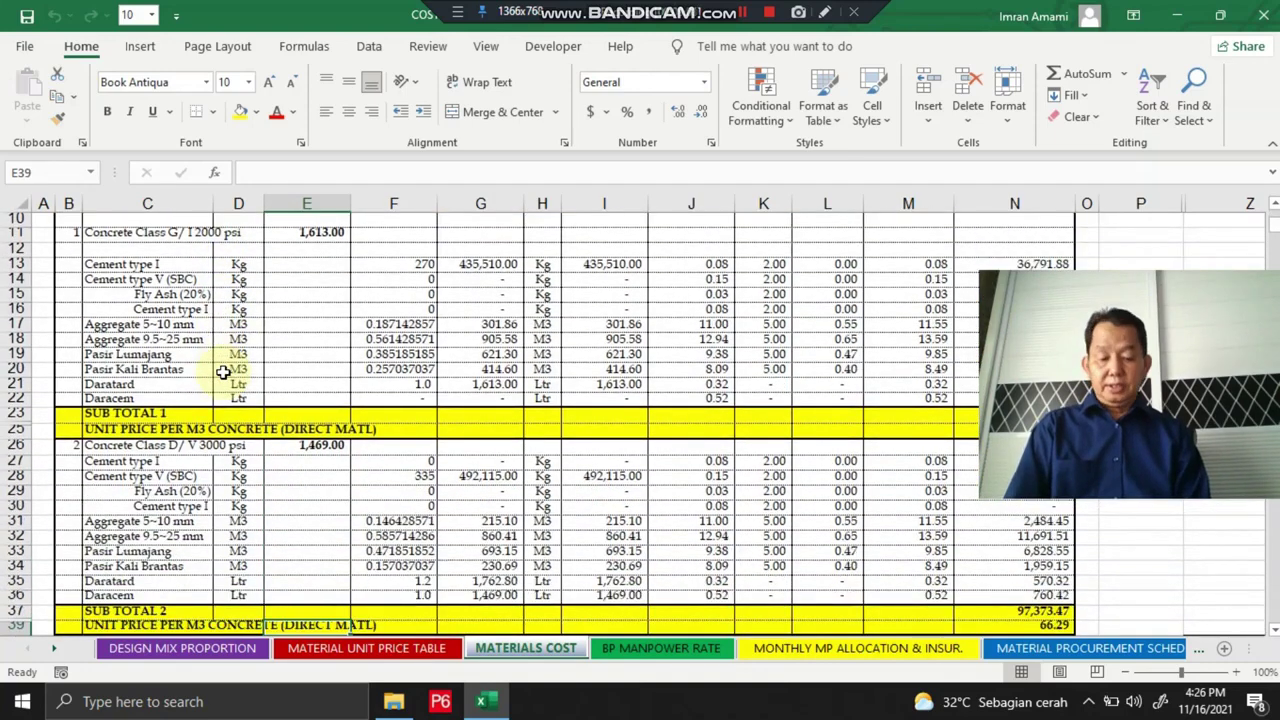
{"action": "key", "text": "Up"}
{"action": "key", "text": "Up"}
{"action": "key", "text": "Up"}
{"action": "key", "text": "Up"}
{"action": "key", "text": "Up"}
{"action": "key", "text": "Up"}
{"action": "key", "text": "Up"}
{"action": "key", "text": "Up"}
{"action": "key", "text": "Up"}
{"action": "key", "text": "Up"}
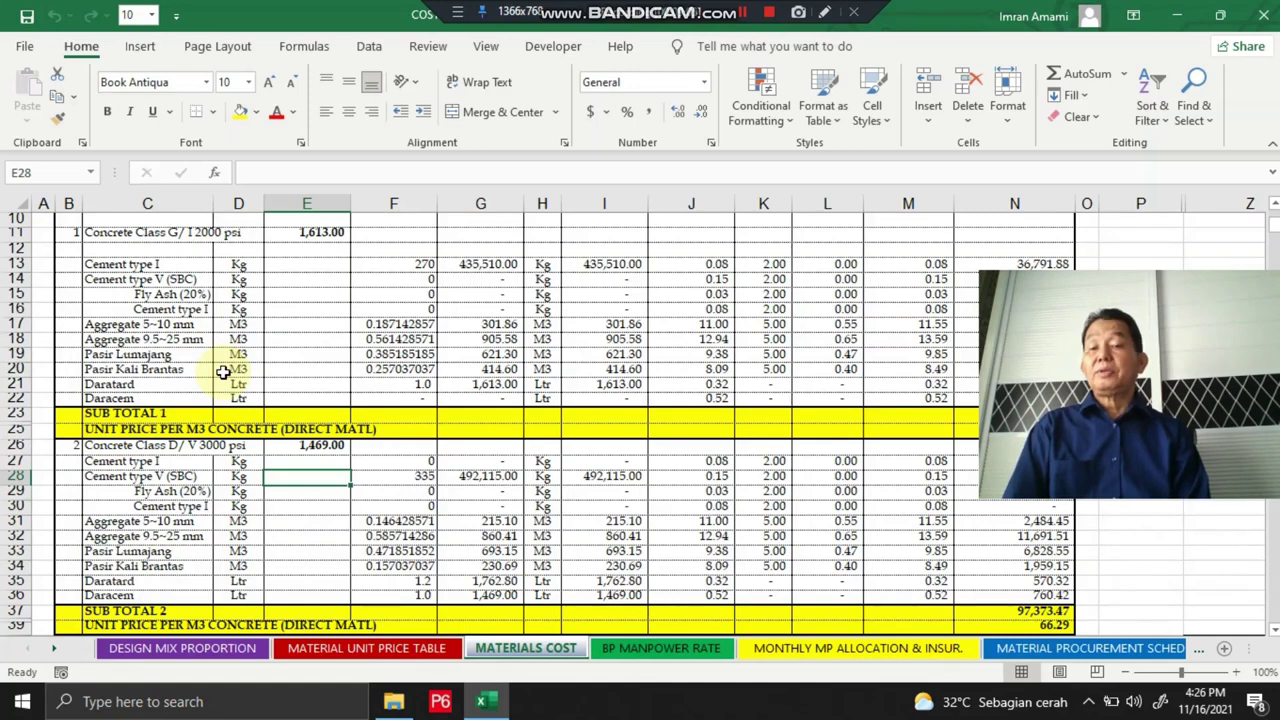
{"action": "key", "text": "Left"}
{"action": "key", "text": "Left"}
{"action": "key", "text": "Left"}
{"action": "key", "text": "Right"}
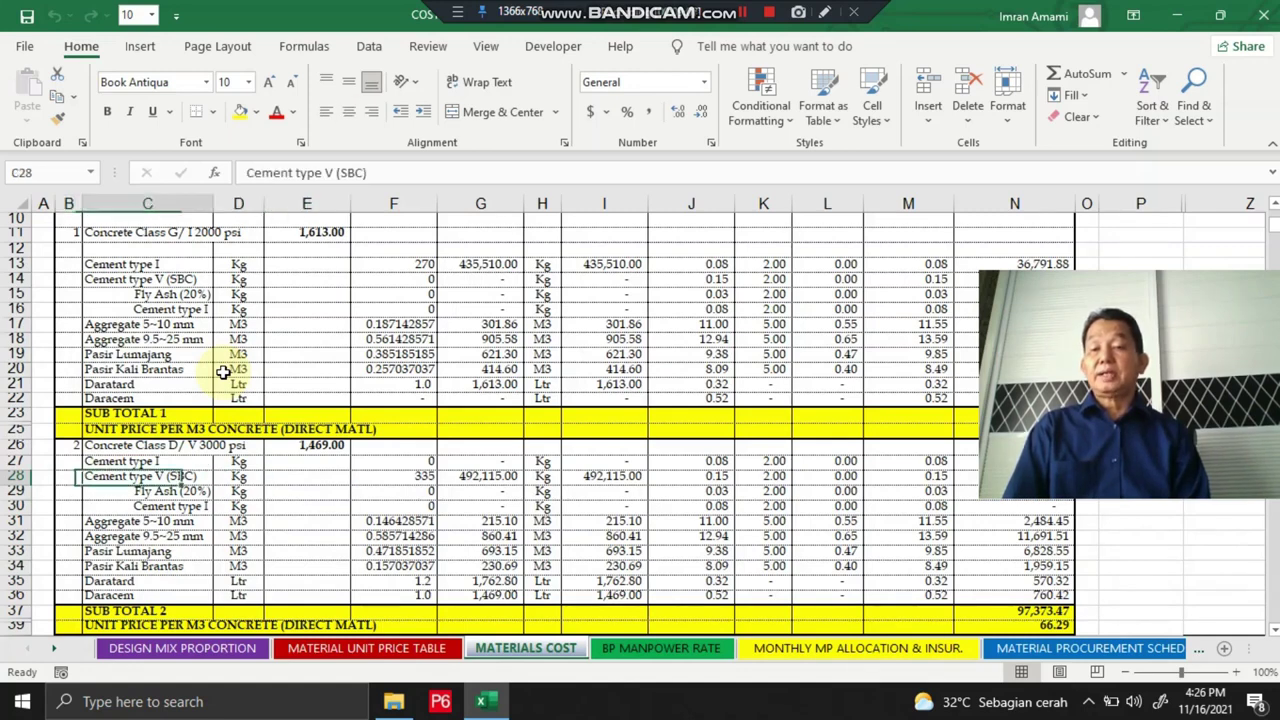
{"action": "key", "text": "Right"}
{"action": "key", "text": "Up"}
{"action": "key", "text": "Up"}
{"action": "key", "text": "Left"}
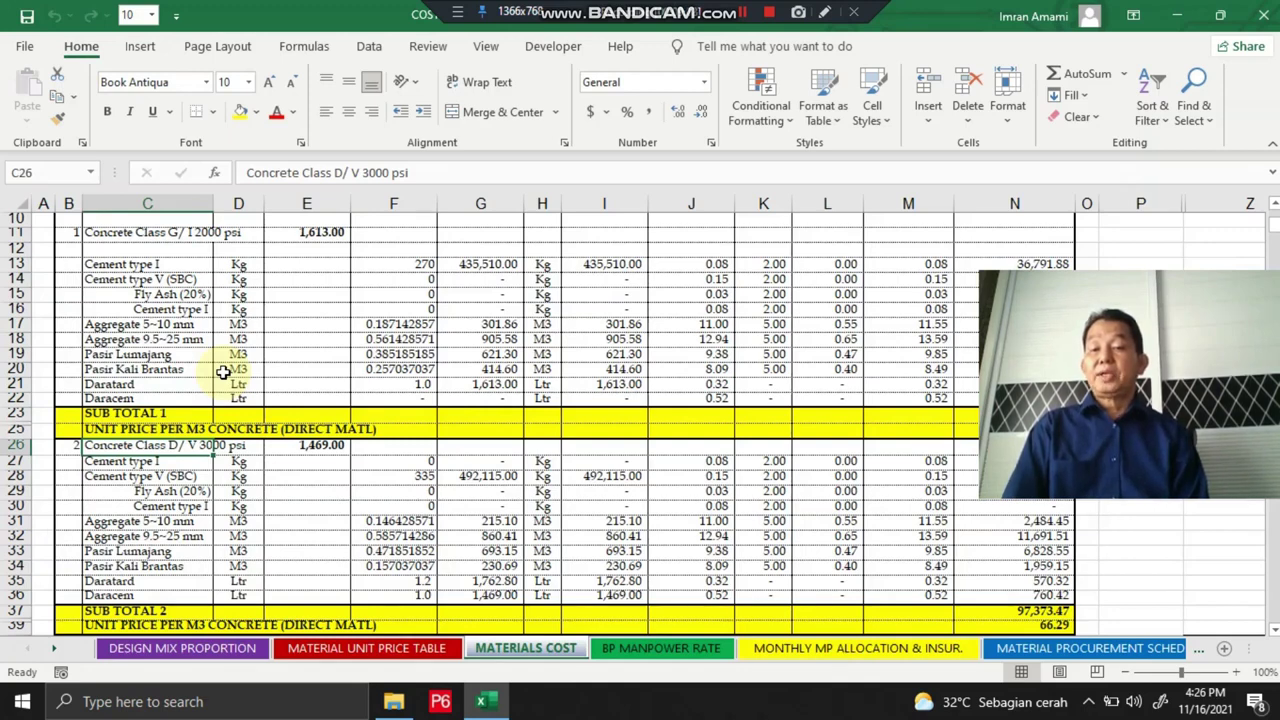
{"action": "key", "text": "Down"}
{"action": "key", "text": "Down"}
{"action": "key", "text": "Down"}
{"action": "key", "text": "Down"}
{"action": "key", "text": "Down"}
{"action": "key", "text": "Down"}
{"action": "key", "text": "Down"}
{"action": "key", "text": "Down"}
{"action": "key", "text": "Down"}
{"action": "key", "text": "Down"}
{"action": "key", "text": "Down"}
{"action": "key", "text": "Down"}
{"action": "key", "text": "Down"}
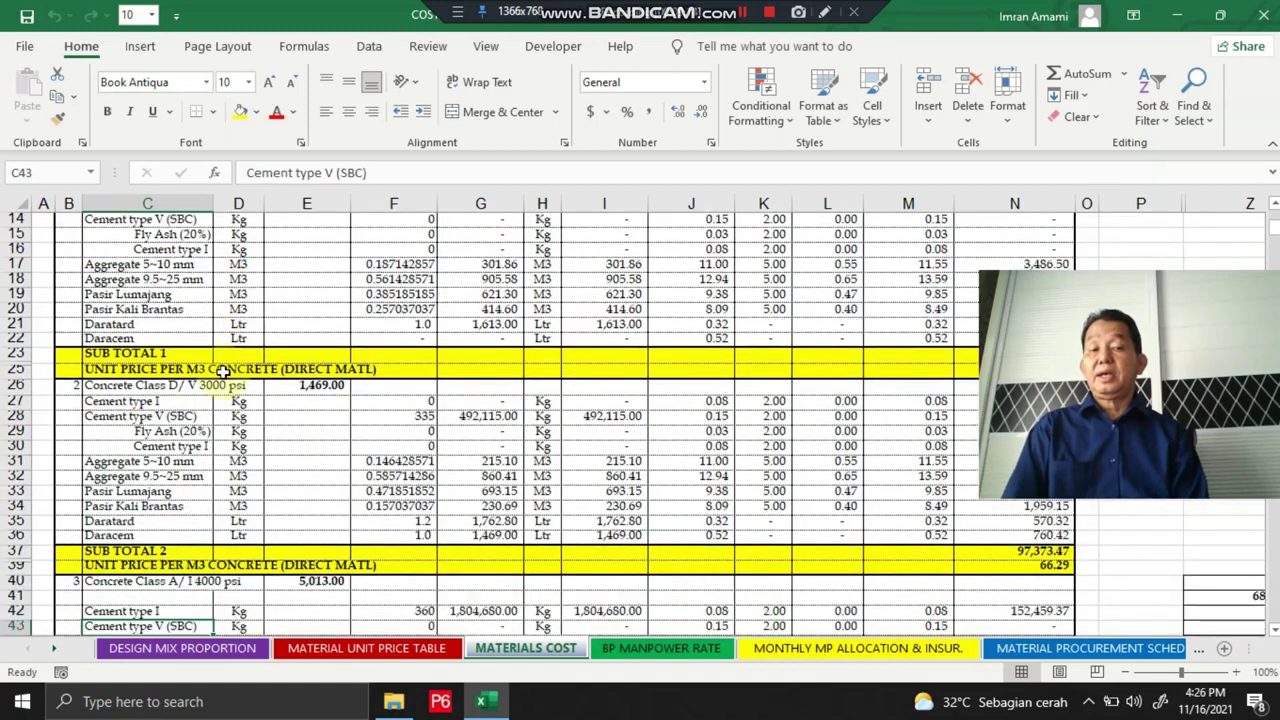
{"action": "key", "text": "Up"}
{"action": "key", "text": "Up"}
{"action": "key", "text": "Right"}
{"action": "key", "text": "Right"}
{"action": "key", "text": "Right"}
{"action": "key", "text": "Right"}
{"action": "key", "text": "Right"}
{"action": "key", "text": "Right"}
{"action": "key", "text": "Right"}
{"action": "key", "text": "Right"}
{"action": "key", "text": "Right"}
{"action": "key", "text": "Right"}
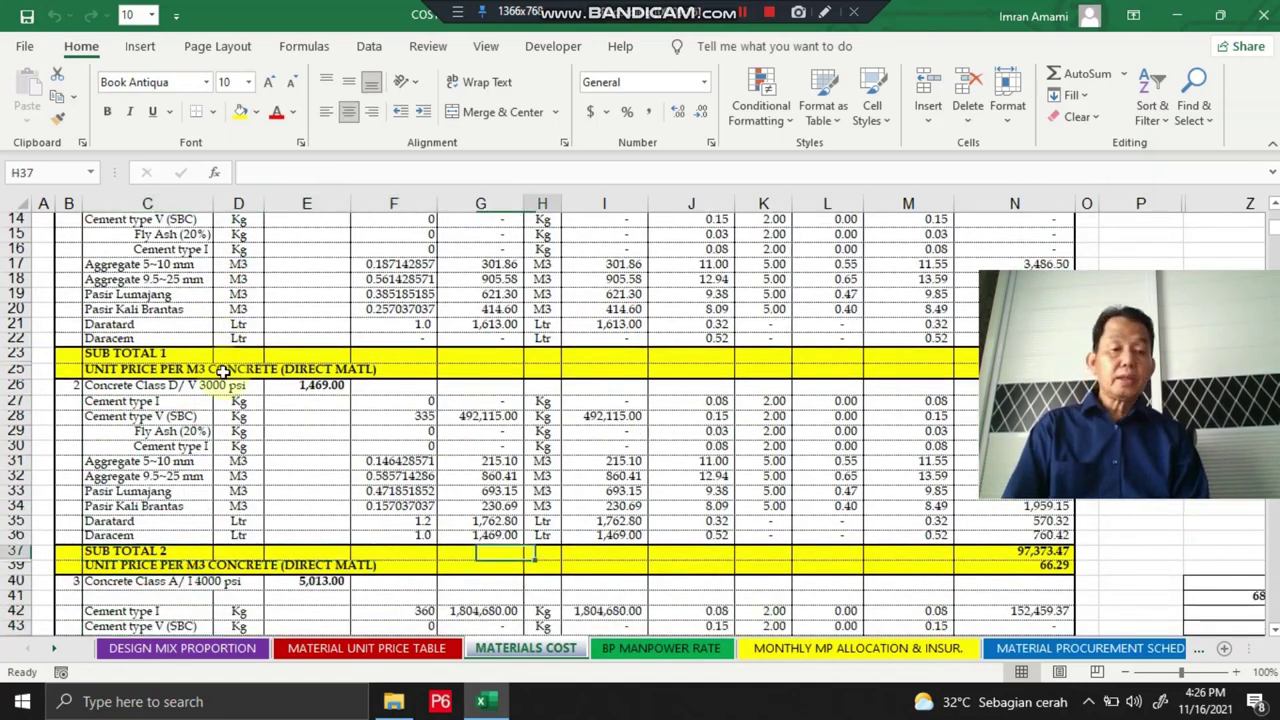
{"action": "key", "text": "Right"}
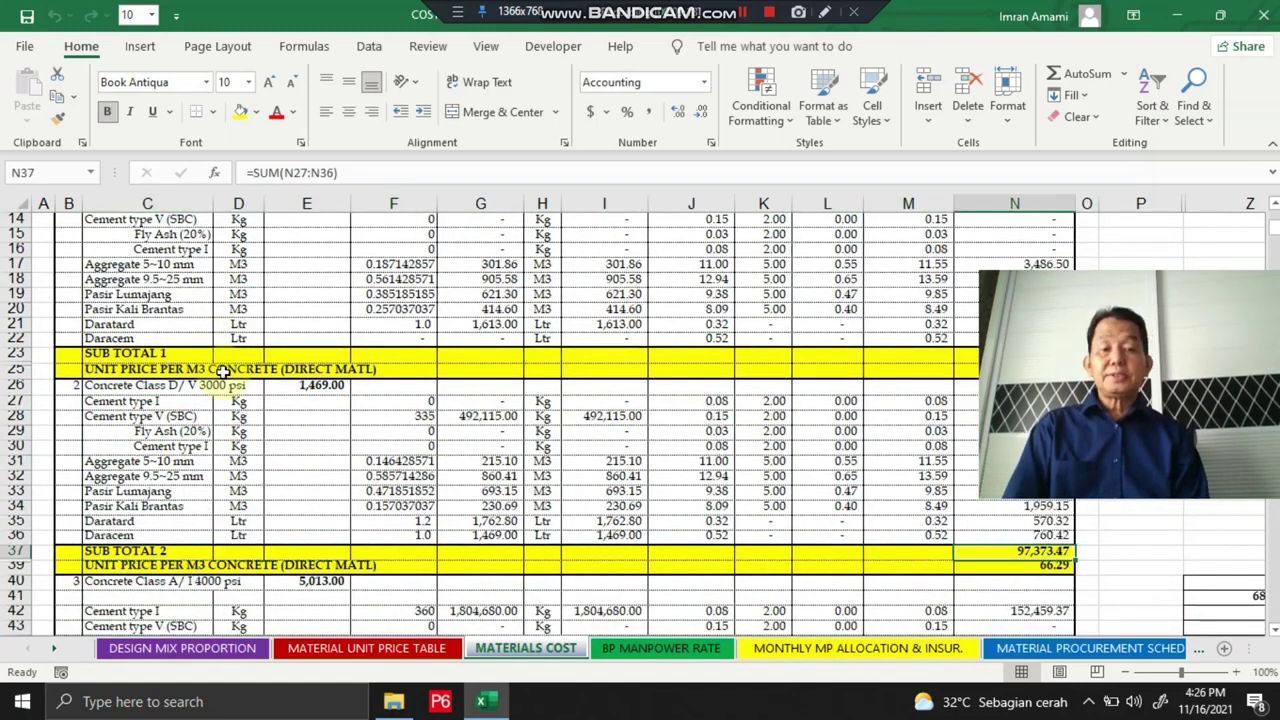
{"action": "key", "text": "Down"}
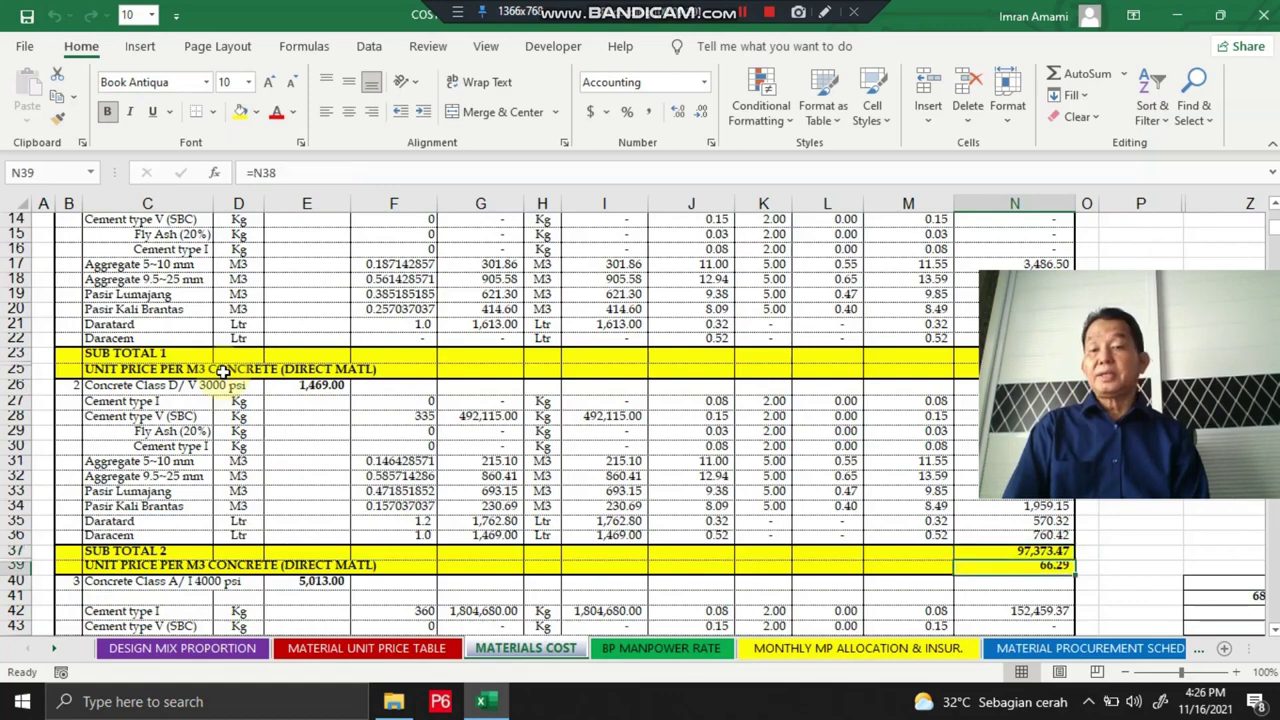
{"action": "key", "text": "Left"}
{"action": "key", "text": "Left"}
{"action": "key", "text": "Left"}
{"action": "key", "text": "Left"}
{"action": "key", "text": "Left"}
{"action": "key", "text": "Left"}
{"action": "key", "text": "Left"}
{"action": "key", "text": "Left"}
{"action": "key", "text": "Left"}
{"action": "key", "text": "Down"}
{"action": "key", "text": "Down"}
{"action": "key", "text": "Down"}
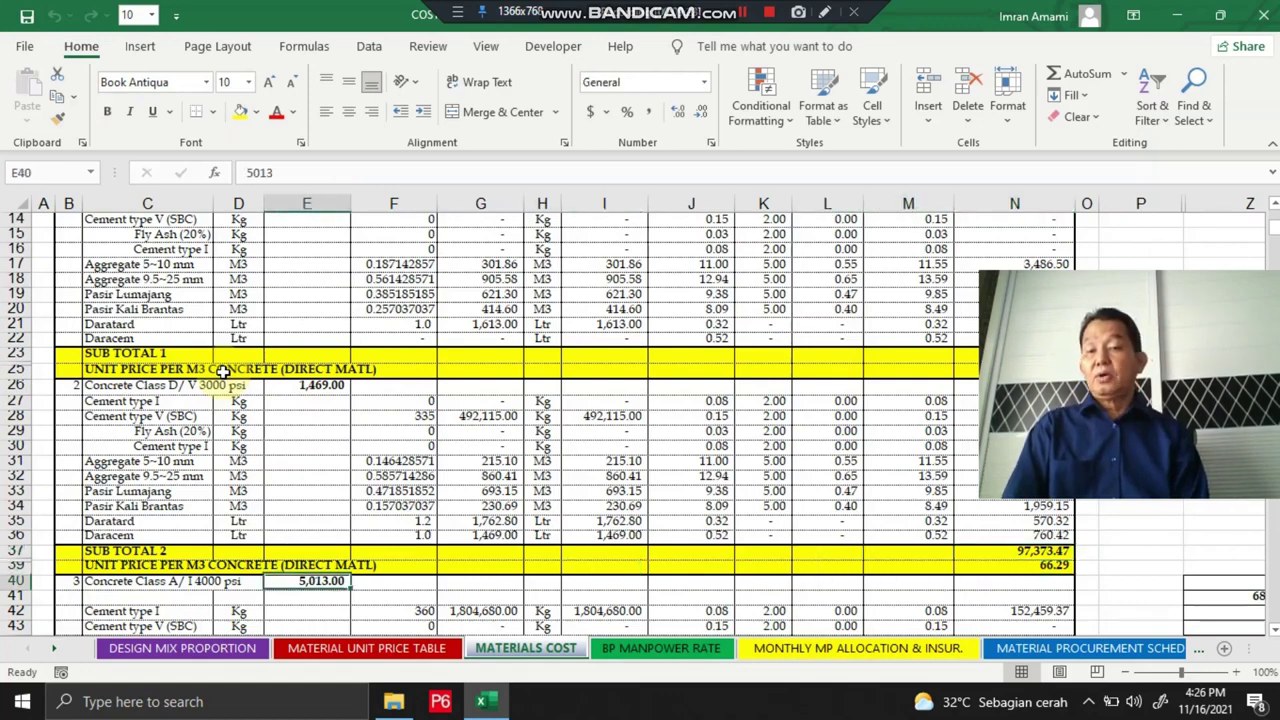
{"action": "key", "text": "Down"}
{"action": "key", "text": "Down"}
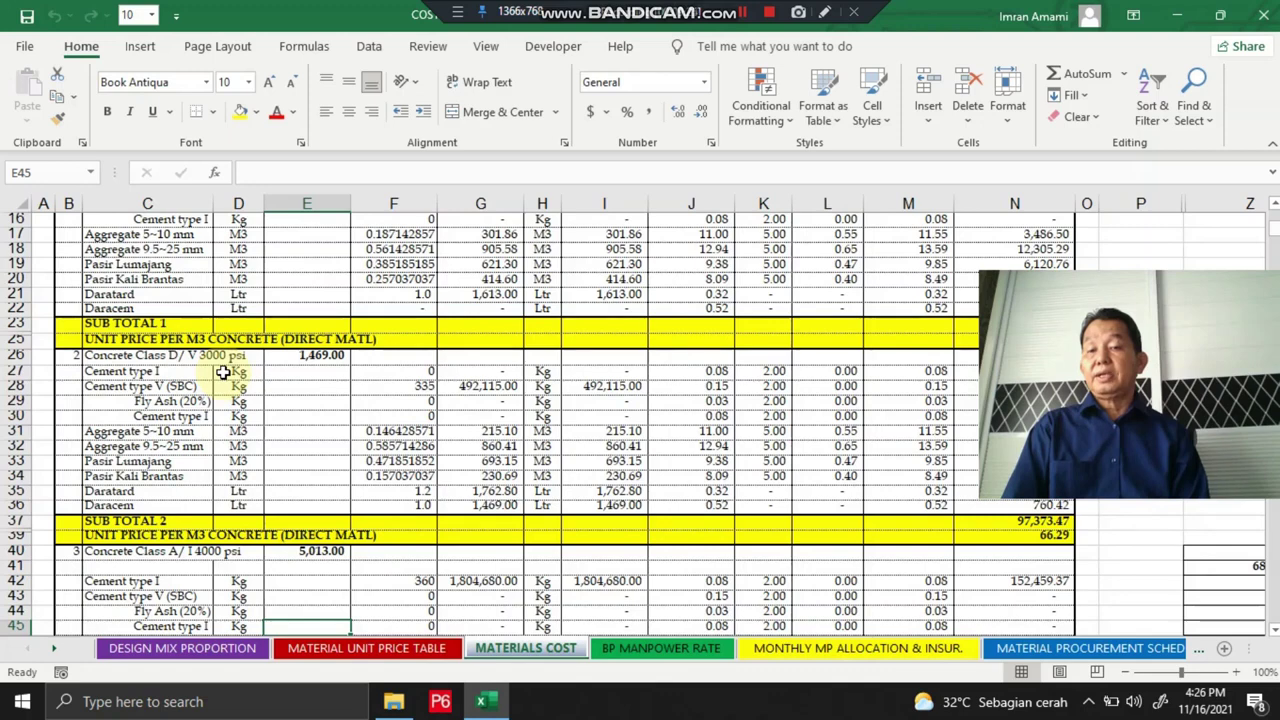
{"action": "key", "text": "Up"}
{"action": "key", "text": "Up"}
{"action": "key", "text": "Up"}
{"action": "key", "text": "Up"}
{"action": "key", "text": "Left"}
{"action": "key", "text": "Left"}
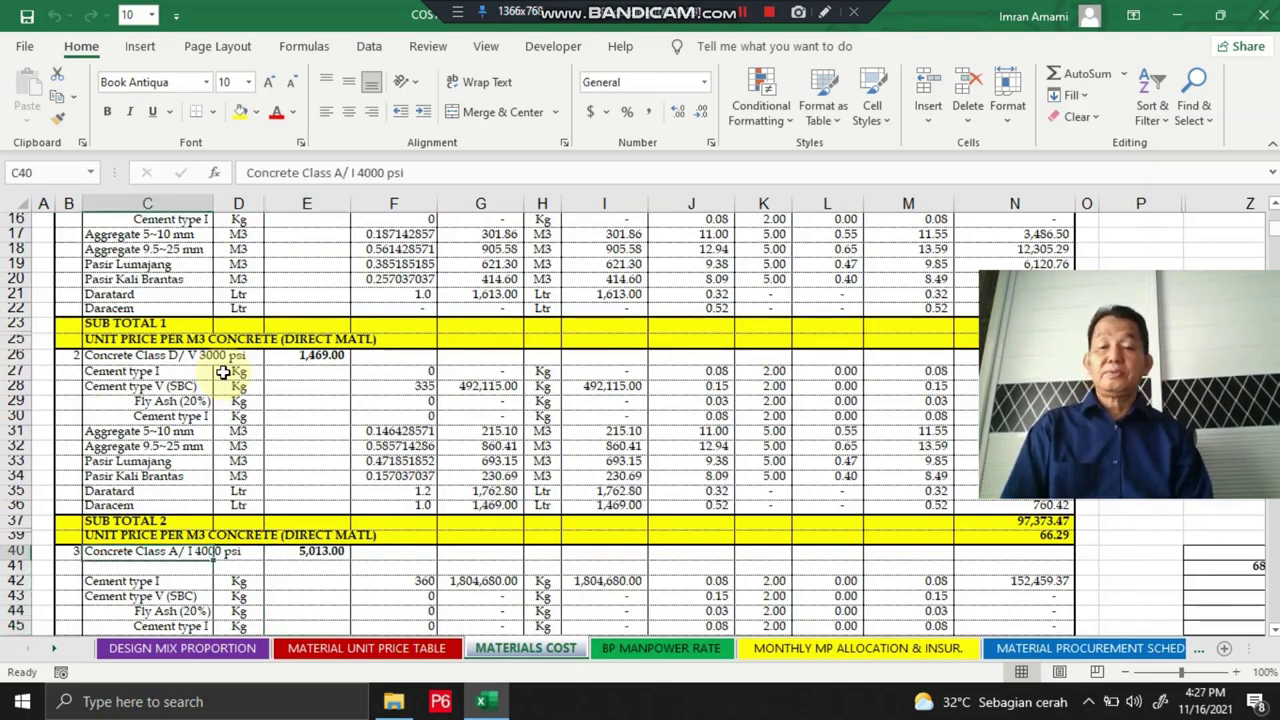
{"action": "key", "text": "Right"}
{"action": "key", "text": "Right"}
{"action": "key", "text": "Right"}
{"action": "key", "text": "Right"}
{"action": "key", "text": "Right"}
{"action": "key", "text": "Right"}
{"action": "key", "text": "Down"}
{"action": "key", "text": "Down"}
{"action": "key", "text": "Down"}
{"action": "key", "text": "Down"}
{"action": "key", "text": "Down"}
{"action": "key", "text": "Down"}
{"action": "key", "text": "Down"}
{"action": "key", "text": "Down"}
{"action": "key", "text": "Down"}
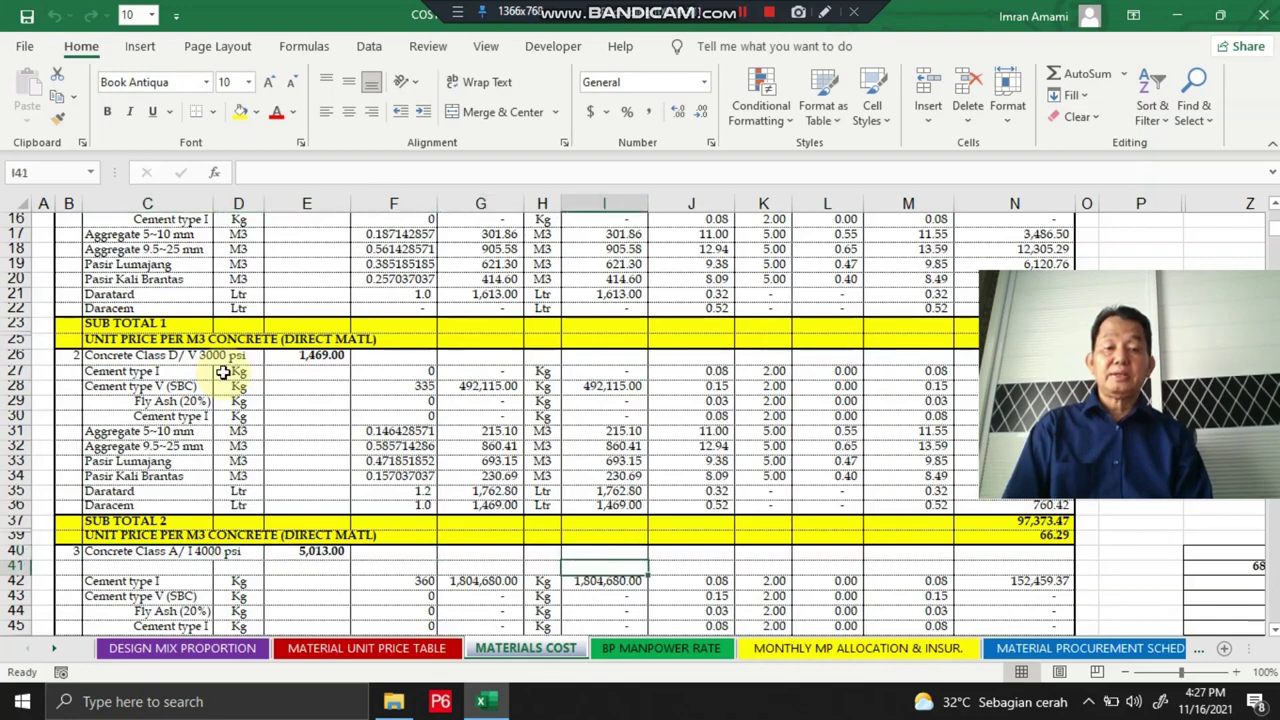
{"action": "key", "text": "Down"}
{"action": "key", "text": "Down"}
{"action": "key", "text": "Down"}
{"action": "key", "text": "Right"}
{"action": "key", "text": "Right"}
{"action": "key", "text": "Right"}
{"action": "key", "text": "Right"}
{"action": "key", "text": "Right"}
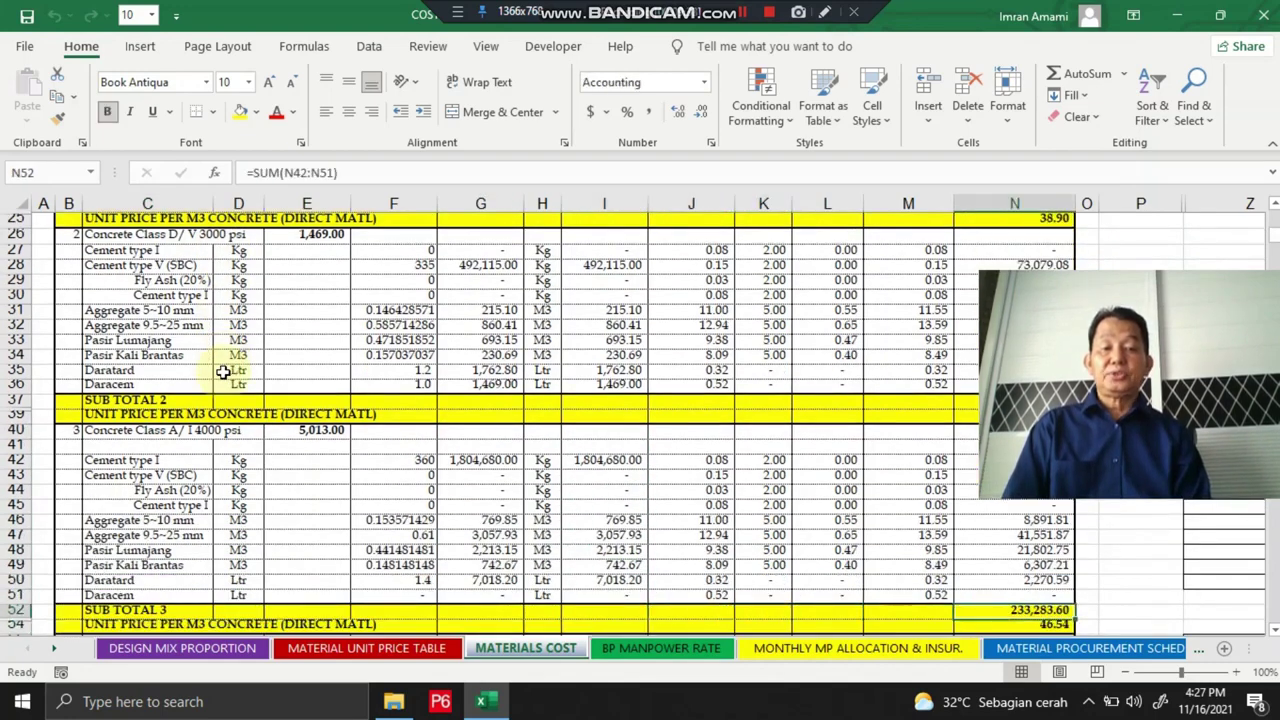
{"action": "key", "text": "Down"}
{"action": "key", "text": "Down"}
{"action": "key", "text": "Down"}
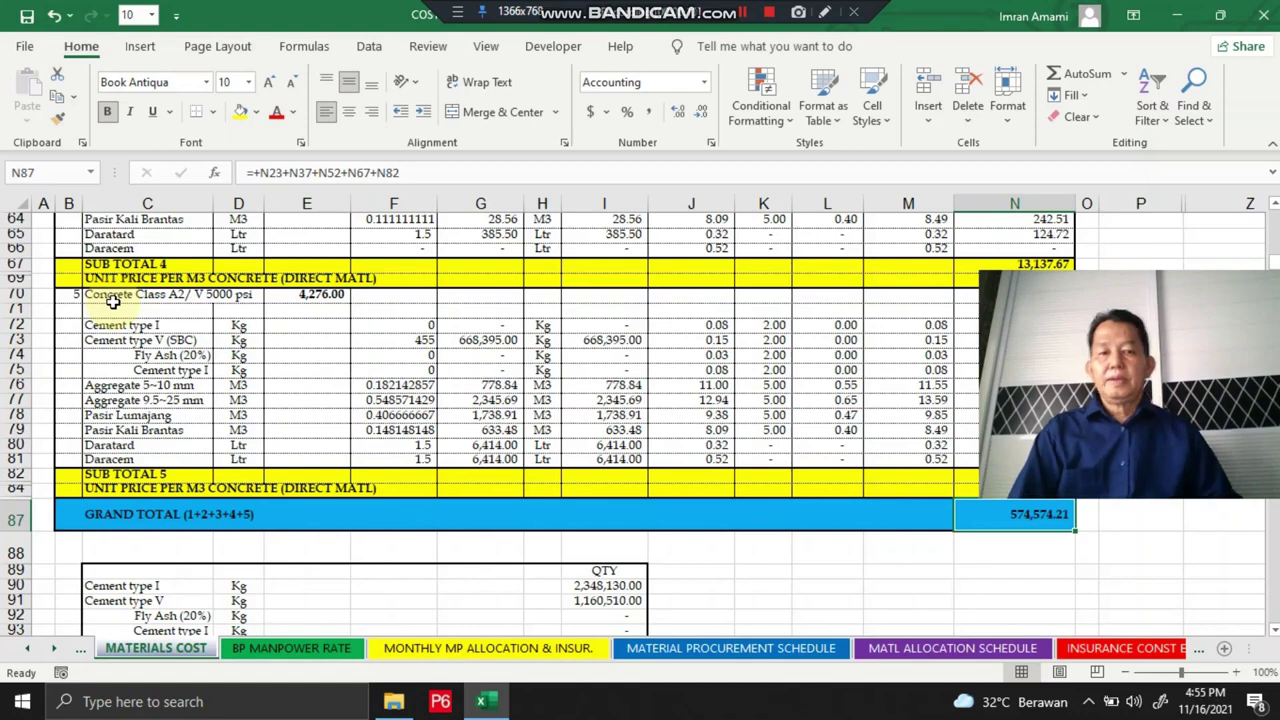
{"action": "key", "text": "Right"}
{"action": "key", "text": "Right"}
{"action": "key", "text": "Right"}
{"action": "key", "text": "Right"}
{"action": "key", "text": "Right"}
{"action": "key", "text": "Right"}
{"action": "key", "text": "Right"}
{"action": "key", "text": "Right"}
{"action": "key", "text": "Right"}
{"action": "key", "text": "Right"}
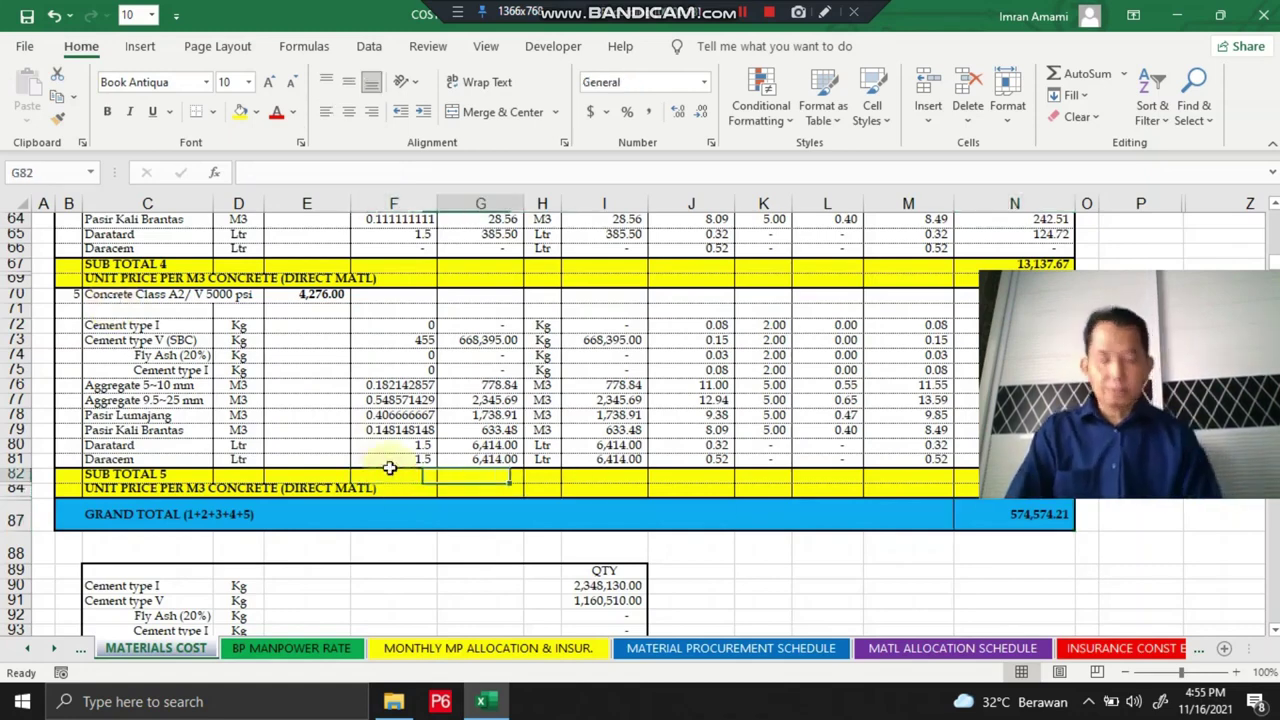
{"action": "key", "text": "Right"}
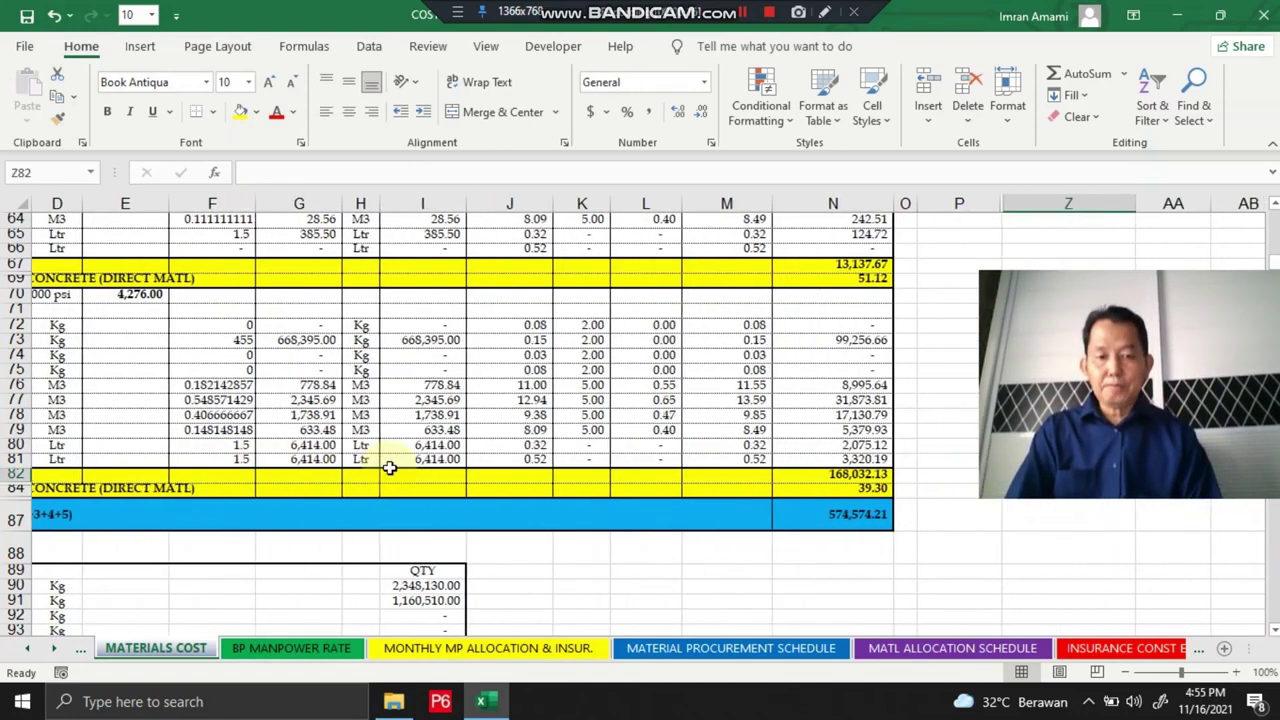
{"action": "key", "text": "Left"}
{"action": "key", "text": "Left"}
{"action": "key", "text": "Left"}
{"action": "key", "text": "Down"}
{"action": "key", "text": "Left"}
{"action": "key", "text": "Left"}
{"action": "key", "text": "Left"}
{"action": "key", "text": "Left"}
{"action": "key", "text": "Left"}
{"action": "key", "text": "Left"}
{"action": "key", "text": "Left"}
{"action": "key", "text": "Left"}
{"action": "key", "text": "Left"}
{"action": "key", "text": "Left"}
{"action": "key", "text": "Left"}
{"action": "key", "text": "Left"}
{"action": "key", "text": "Left"}
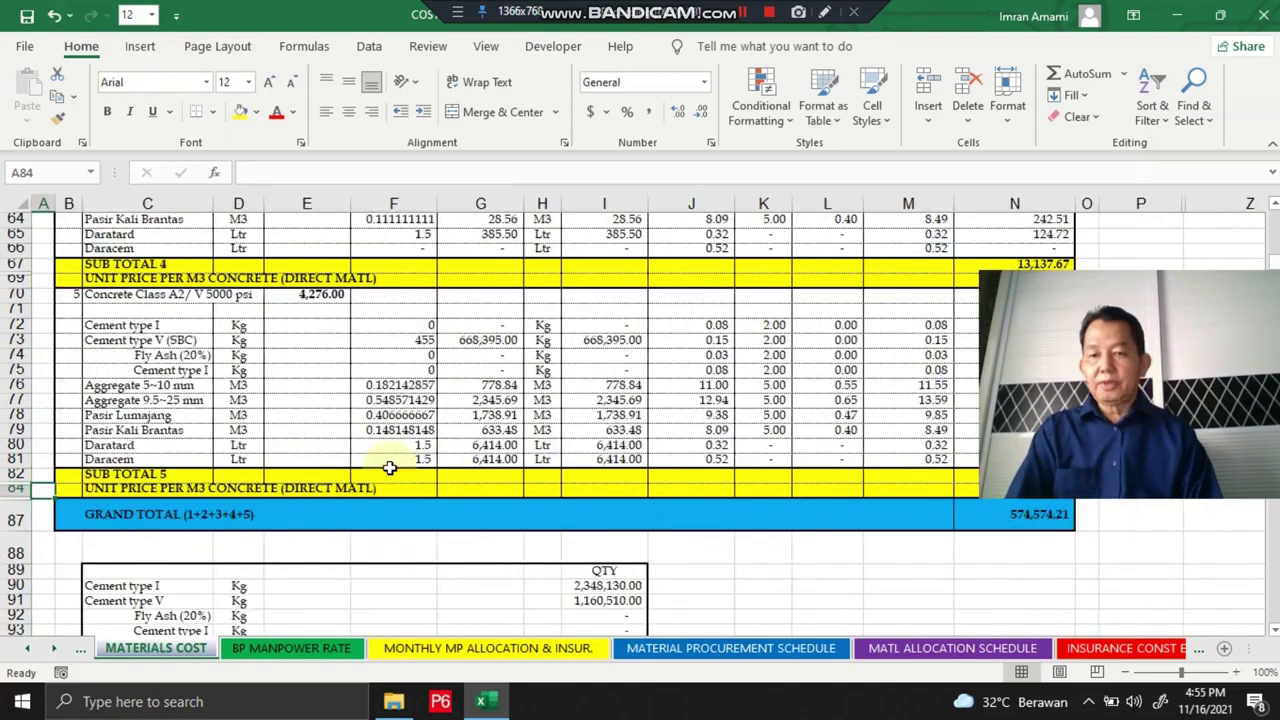
{"action": "key", "text": "Right"}
{"action": "key", "text": "Right"}
{"action": "key", "text": "Right"}
{"action": "key", "text": "Right"}
{"action": "key", "text": "Right"}
{"action": "key", "text": "Right"}
{"action": "key", "text": "Right"}
{"action": "key", "text": "Right"}
{"action": "key", "text": "Right"}
{"action": "key", "text": "Right"}
{"action": "key", "text": "Right"}
{"action": "key", "text": "Right"}
{"action": "key", "text": "Right"}
{"action": "key", "text": "Right"}
{"action": "key", "text": "Right"}
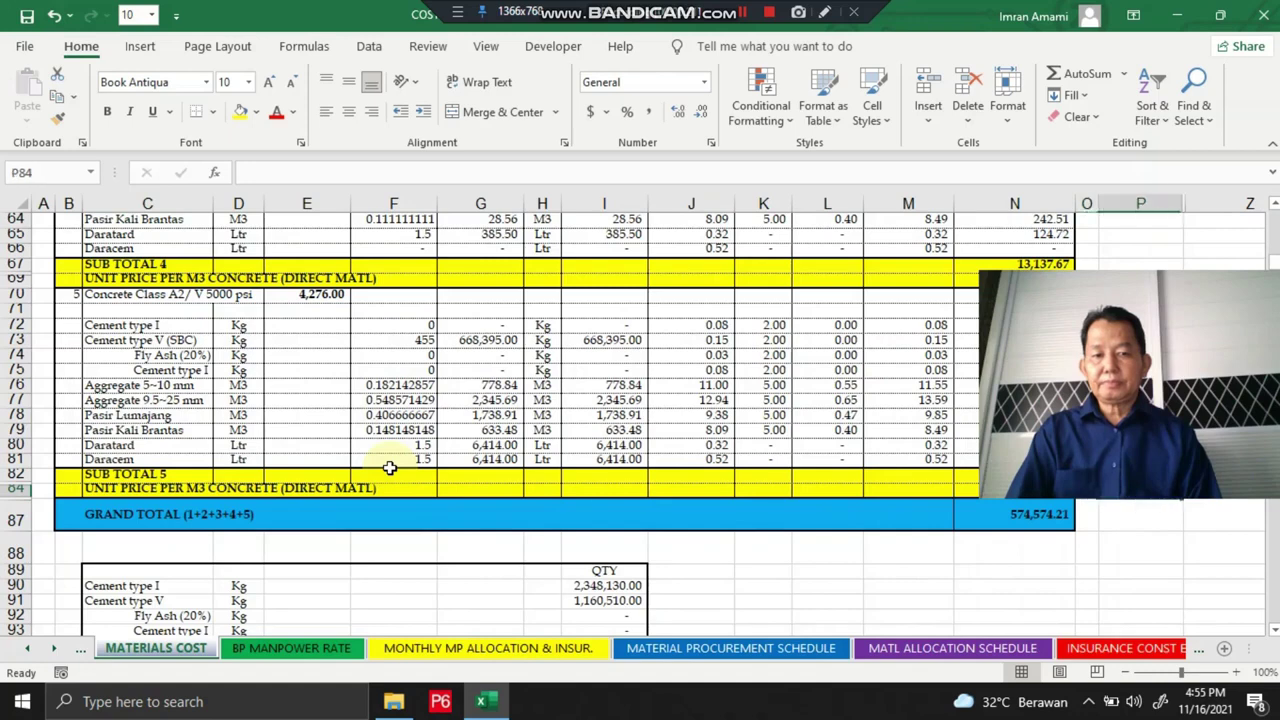
{"action": "key", "text": "Right"}
{"action": "key", "text": "Left"}
{"action": "key", "text": "Left"}
{"action": "key", "text": "Left"}
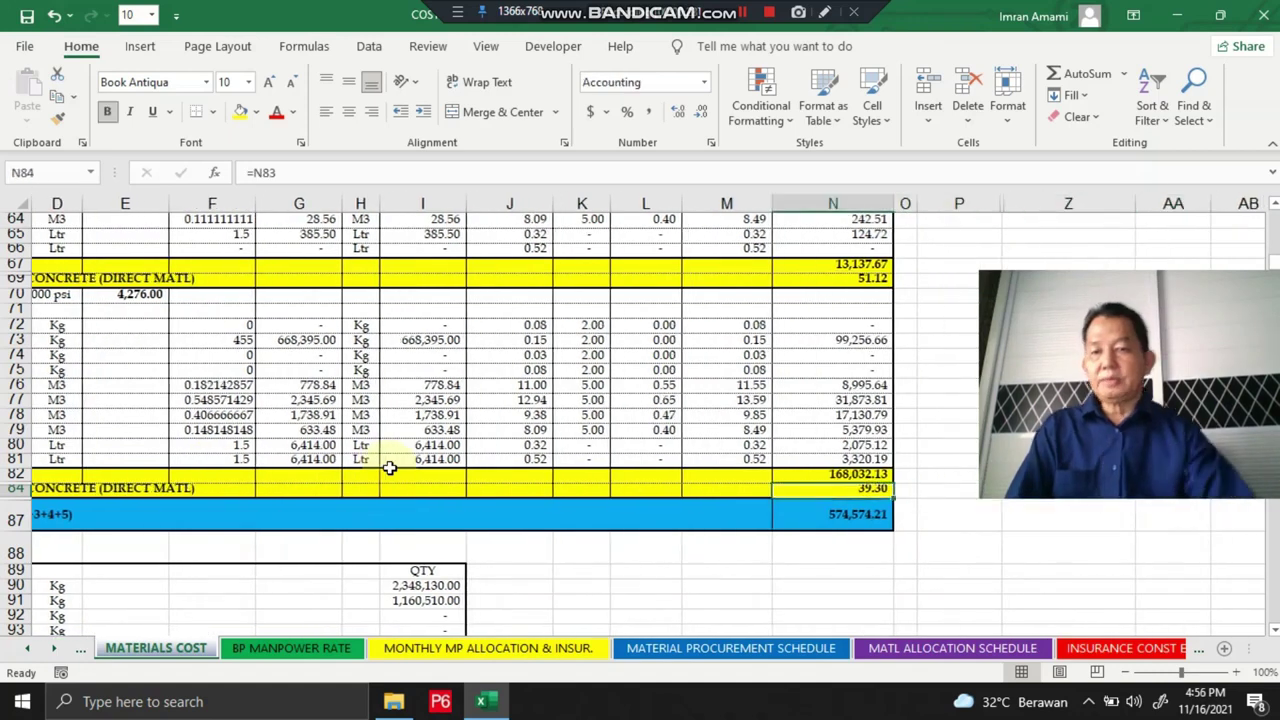
{"action": "left_click", "coordinate": [375, 518]}
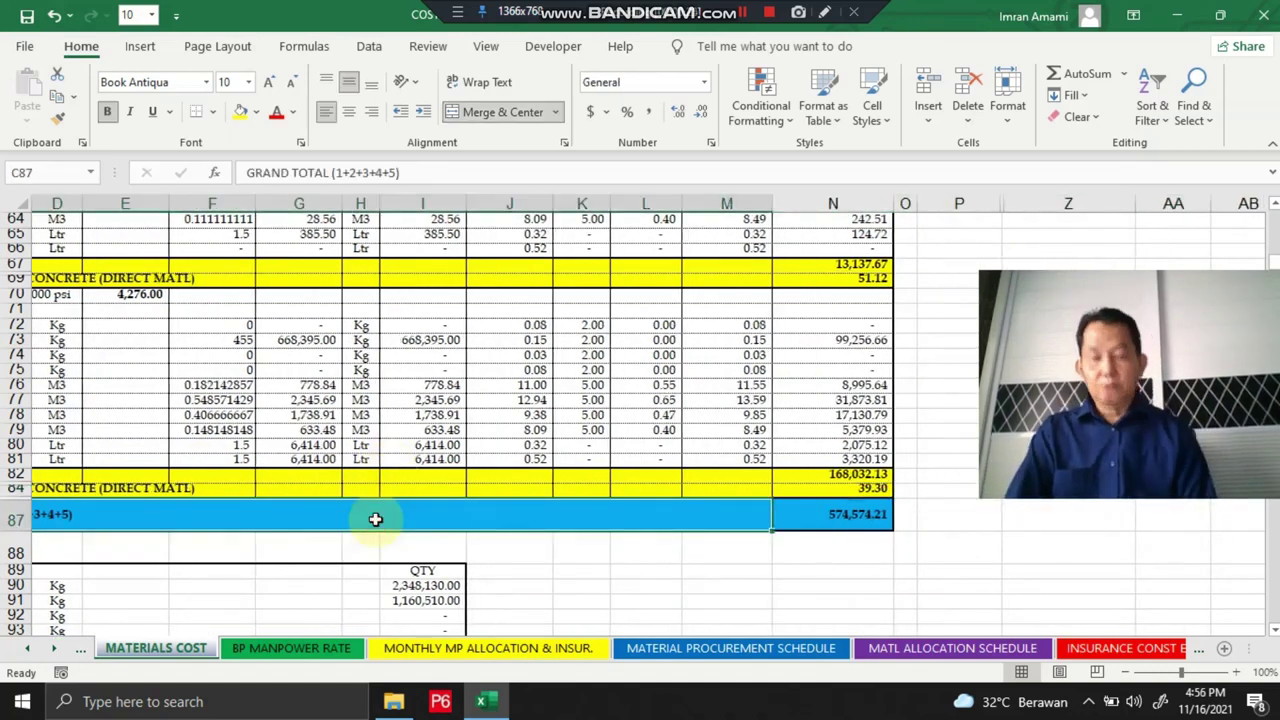
{"action": "left_click", "coordinate": [804, 512]}
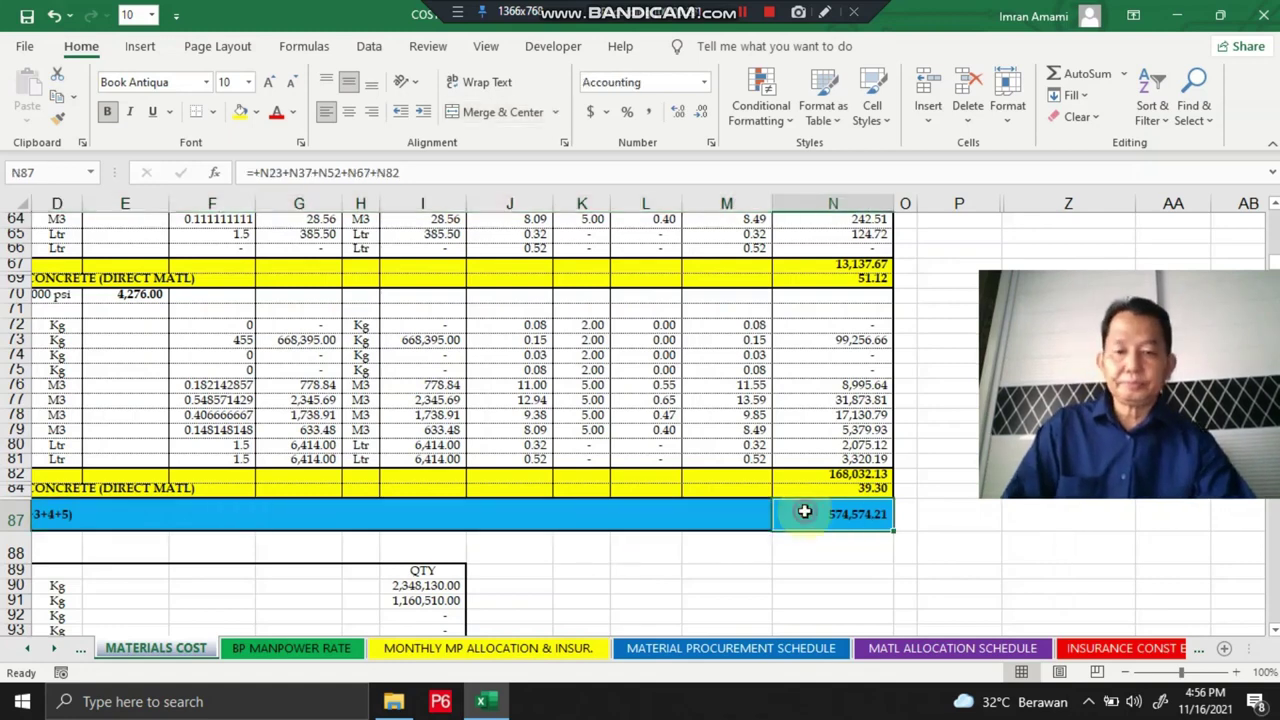
Switch to MONTHLY MP ALLOCATION & INSUR. and move to its top title row.
{"action": "left_click", "coordinate": [472, 662]}
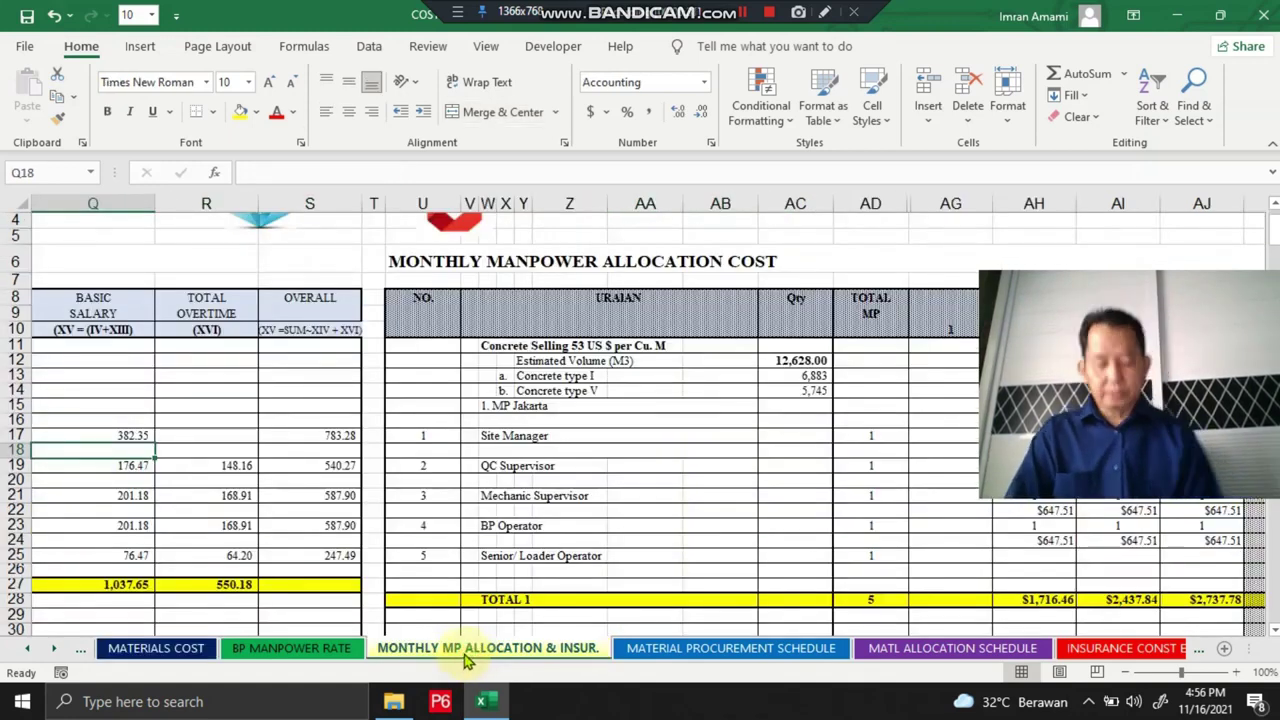
{"action": "key", "text": "Home"}
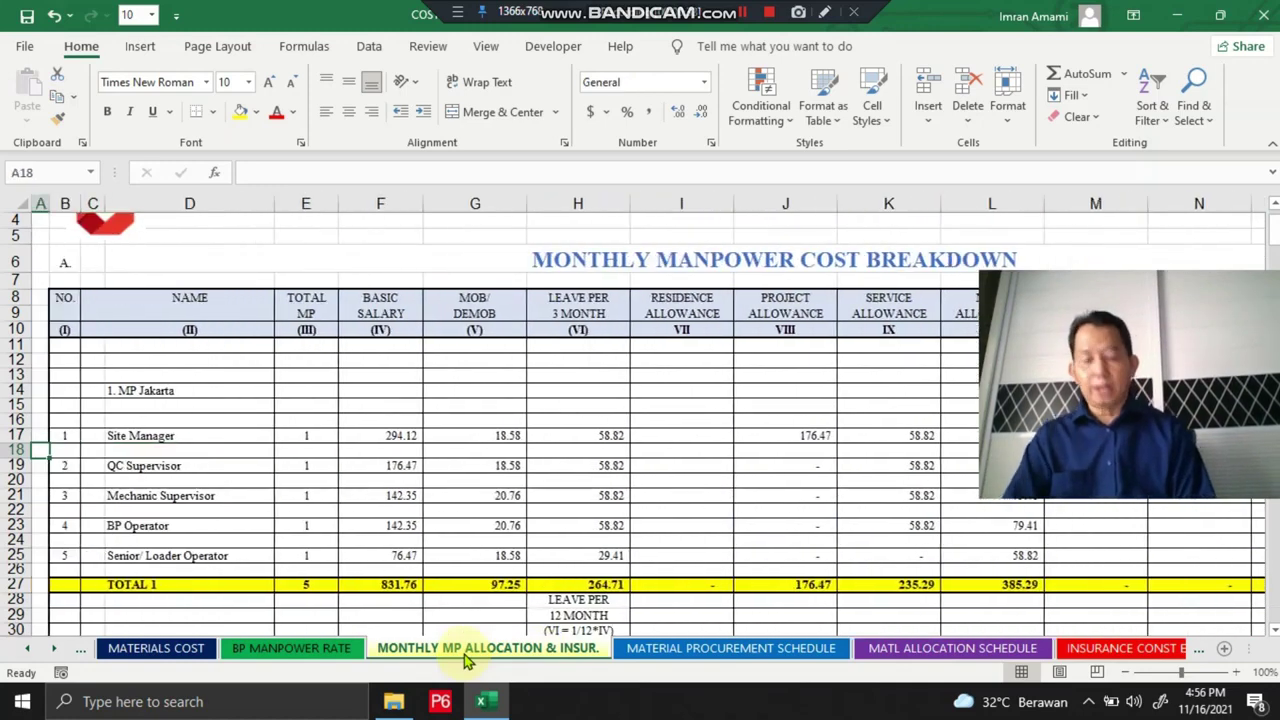
{"action": "key", "text": "Up"}
{"action": "key", "text": "Up"}
{"action": "key", "text": "Up"}
{"action": "key", "text": "Up"}
{"action": "key", "text": "Up"}
{"action": "key", "text": "Up"}
{"action": "key", "text": "Up"}
{"action": "key", "text": "Up"}
{"action": "key", "text": "Up"}
{"action": "key", "text": "Up"}
{"action": "key", "text": "Up"}
{"action": "key", "text": "Up"}
{"action": "key", "text": "Up"}
{"action": "key", "text": "Up"}
{"action": "key", "text": "Up"}
{"action": "key", "text": "Up"}
{"action": "key", "text": "Up"}
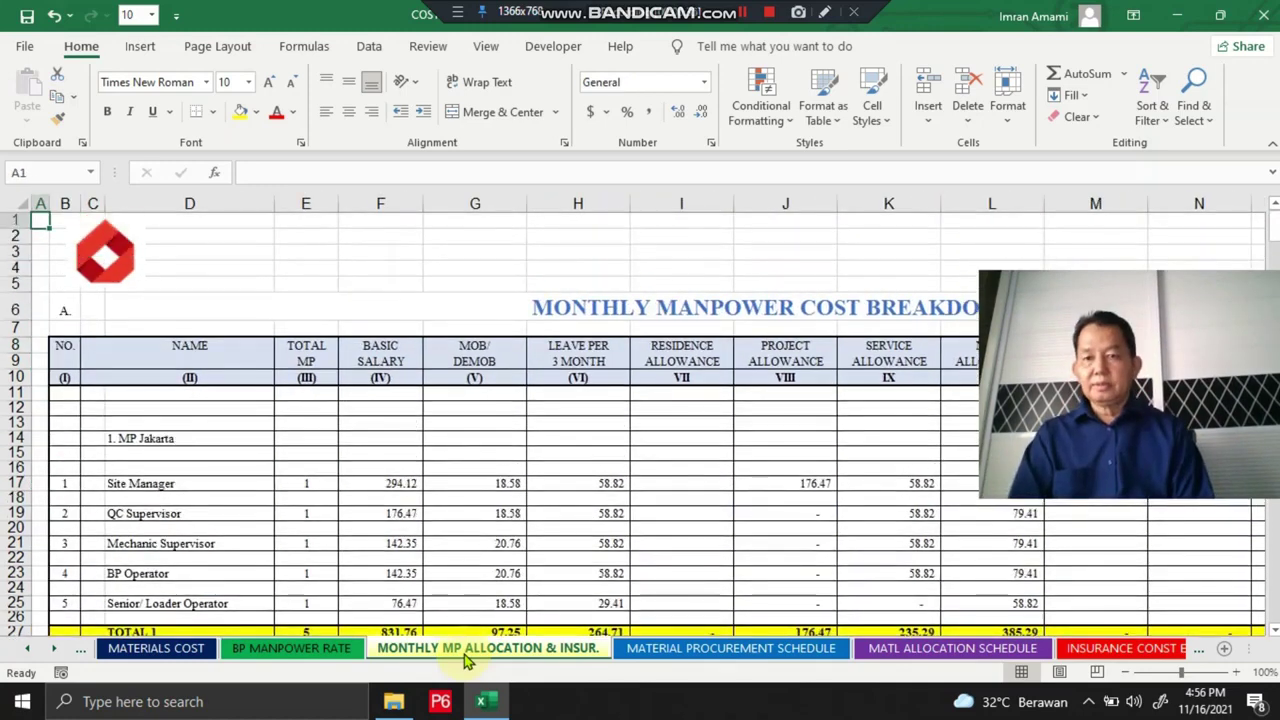
{"action": "key", "text": "Right"}
{"action": "key", "text": "Right"}
{"action": "key", "text": "Down"}
{"action": "key", "text": "Down"}
{"action": "key", "text": "Down"}
{"action": "key", "text": "Down"}
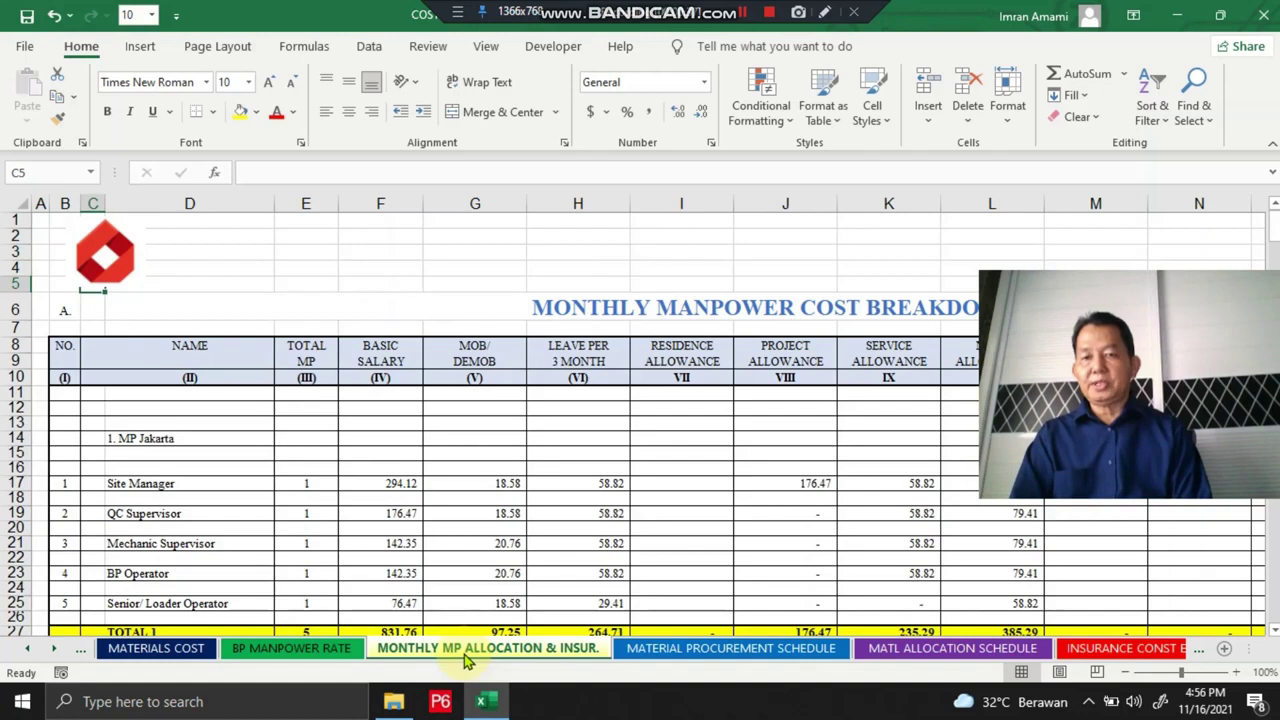
{"action": "key", "text": "Down"}
{"action": "key", "text": "Right"}
{"action": "key", "text": "Right"}
{"action": "key", "text": "Right"}
{"action": "key", "text": "Right"}
{"action": "key", "text": "Right"}
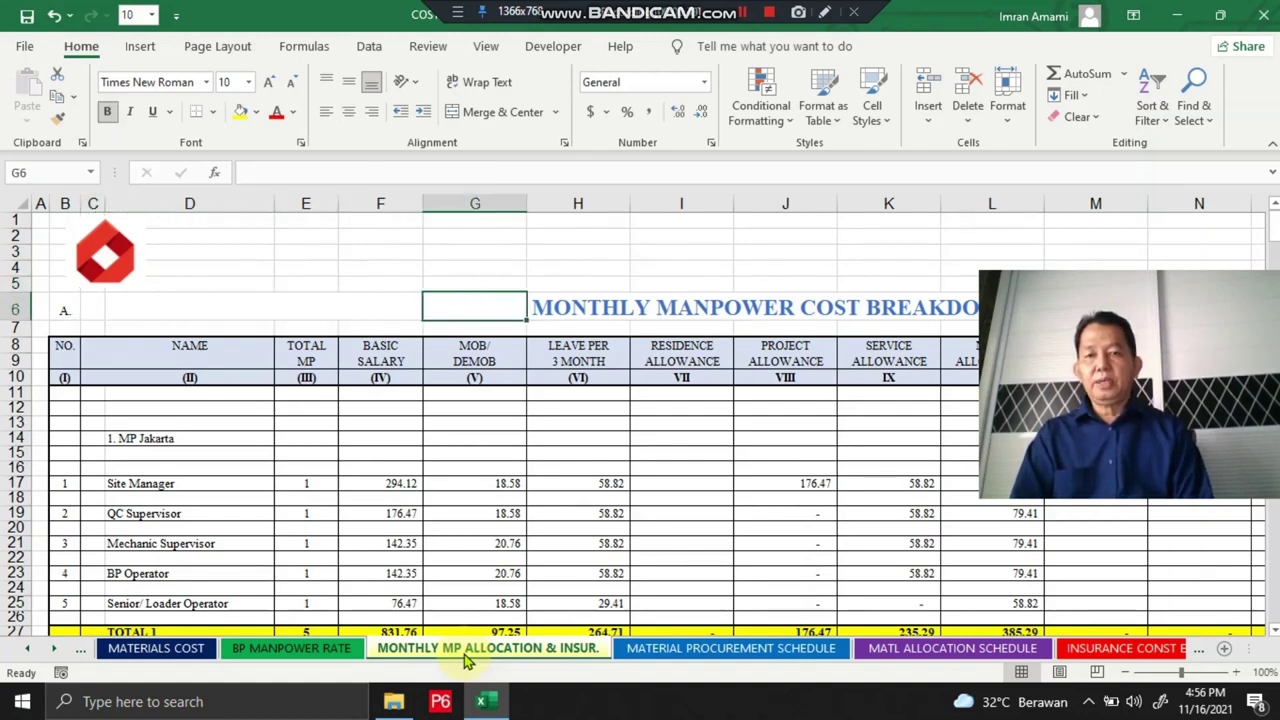
{"action": "key", "text": "Left"}
{"action": "key", "text": "Left"}
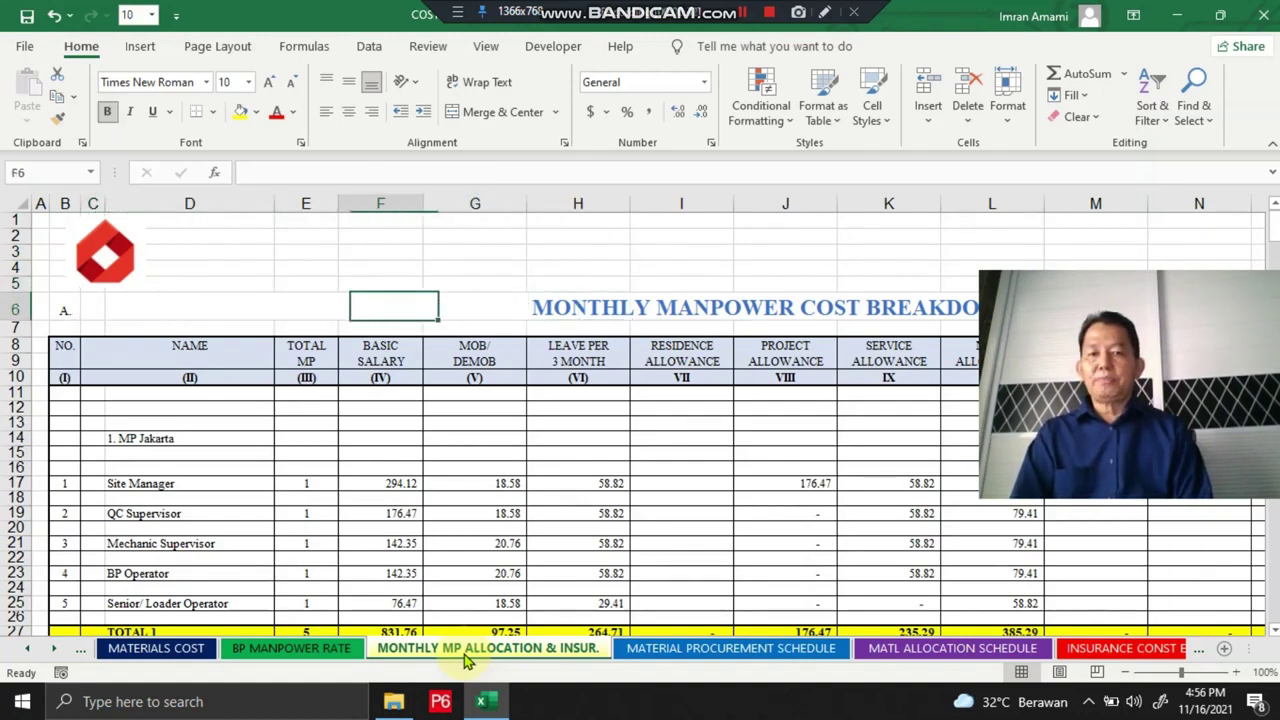
{"action": "key", "text": "Right"}
{"action": "key", "text": "Right"}
{"action": "key", "text": "Right"}
{"action": "key", "text": "Right"}
{"action": "key", "text": "Right"}
{"action": "key", "text": "Right"}
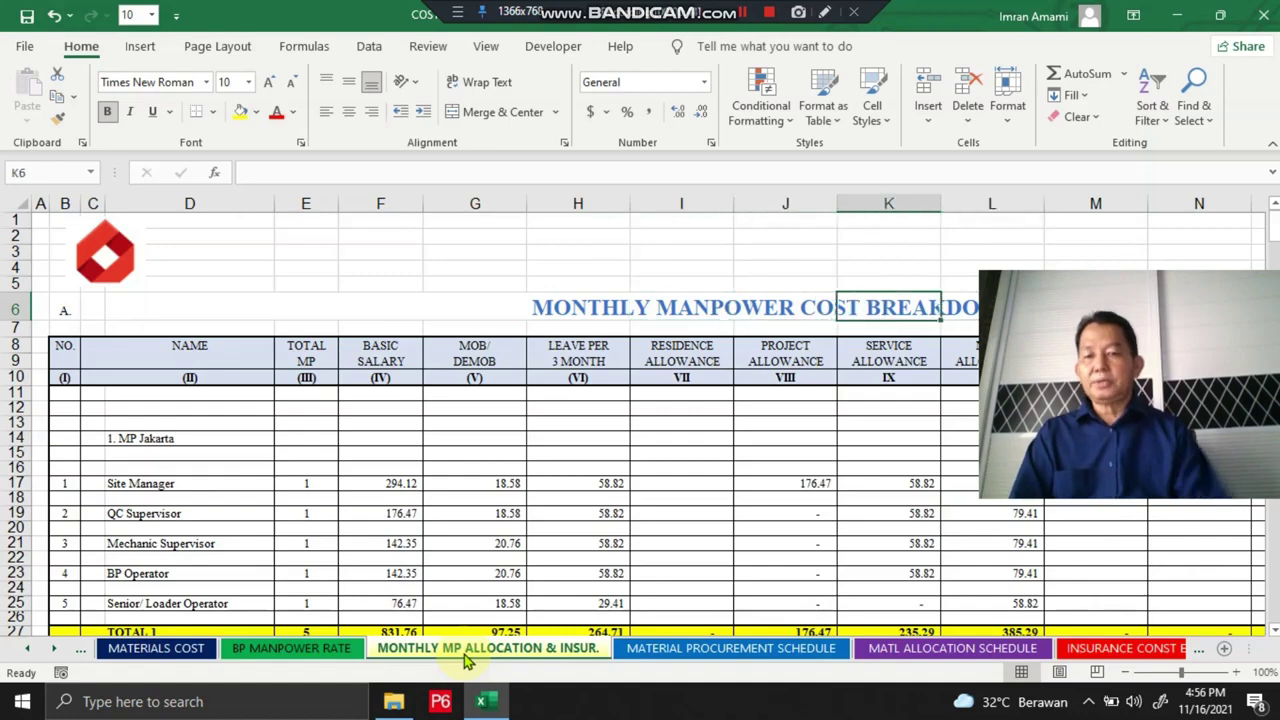
Open BP MANPOWER RATE and go to the Site Manager's classification in row 11.
{"action": "left_click", "coordinate": [276, 650]}
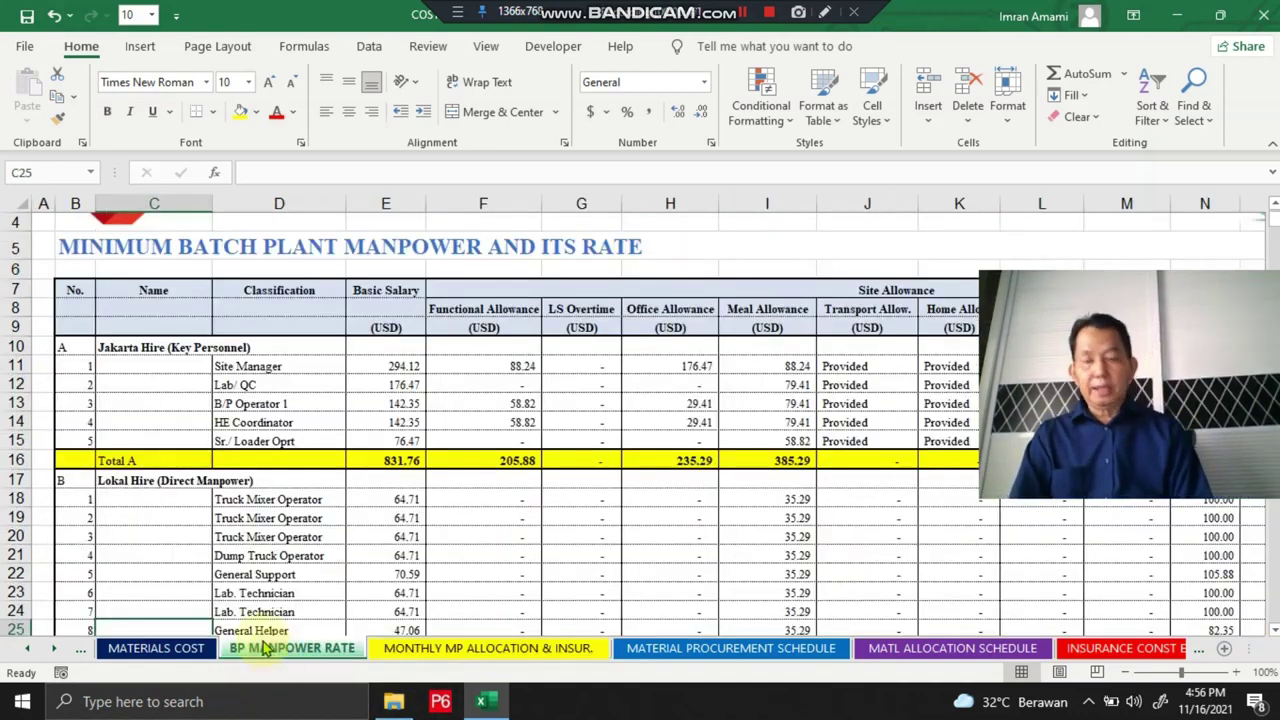
{"action": "key", "text": "Up"}
{"action": "key", "text": "Up"}
{"action": "key", "text": "Up"}
{"action": "key", "text": "Up"}
{"action": "key", "text": "Up"}
{"action": "key", "text": "Up"}
{"action": "key", "text": "Up"}
{"action": "key", "text": "Up"}
{"action": "key", "text": "Up"}
{"action": "key", "text": "Up"}
{"action": "key", "text": "Up"}
{"action": "key", "text": "Up"}
{"action": "key", "text": "Up"}
{"action": "key", "text": "Up"}
{"action": "key", "text": "Up"}
{"action": "key", "text": "Up"}
{"action": "key", "text": "Up"}
{"action": "key", "text": "Up"}
{"action": "key", "text": "Up"}
{"action": "key", "text": "Up"}
{"action": "key", "text": "Down"}
{"action": "key", "text": "Down"}
{"action": "key", "text": "Down"}
{"action": "key", "text": "Down"}
{"action": "key", "text": "Down"}
{"action": "key", "text": "Down"}
{"action": "key", "text": "Down"}
{"action": "key", "text": "Down"}
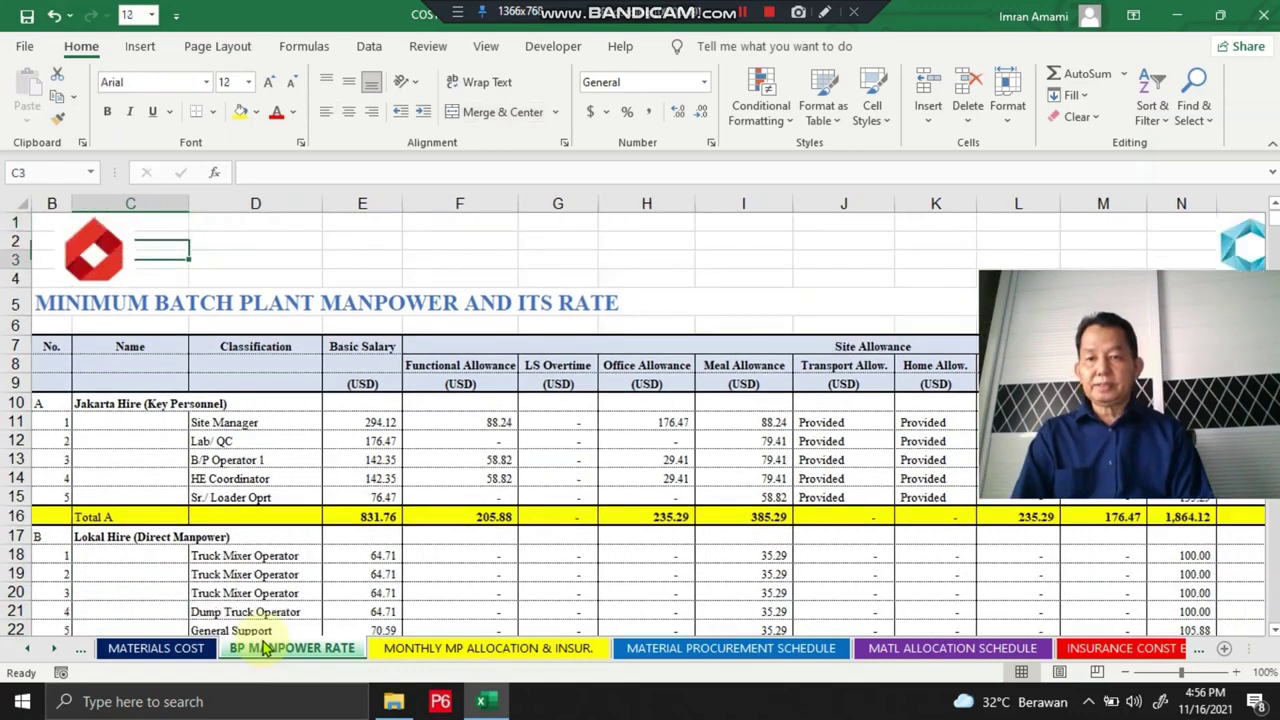
{"action": "key", "text": "Right"}
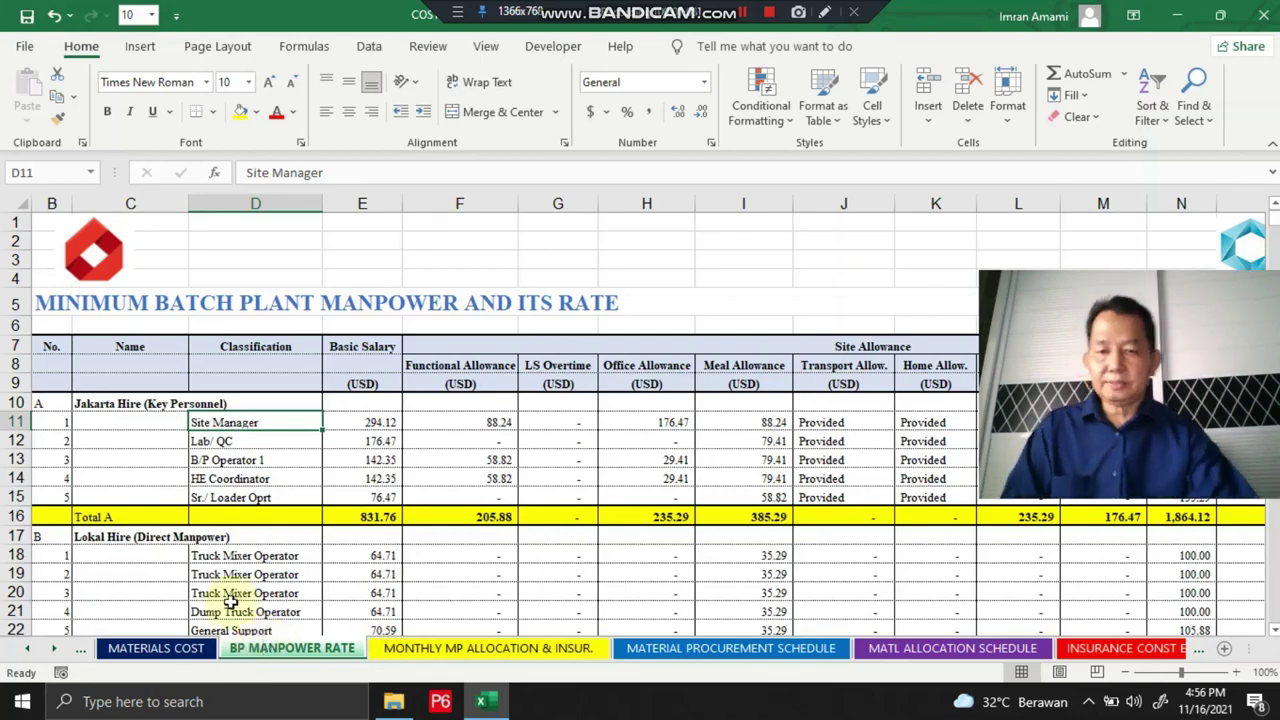
{"action": "scroll", "coordinate": [240, 600], "scroll_direction": "down", "scroll_amount": 4}
{"action": "scroll", "coordinate": [298, 468], "scroll_direction": "down", "scroll_amount": 7}
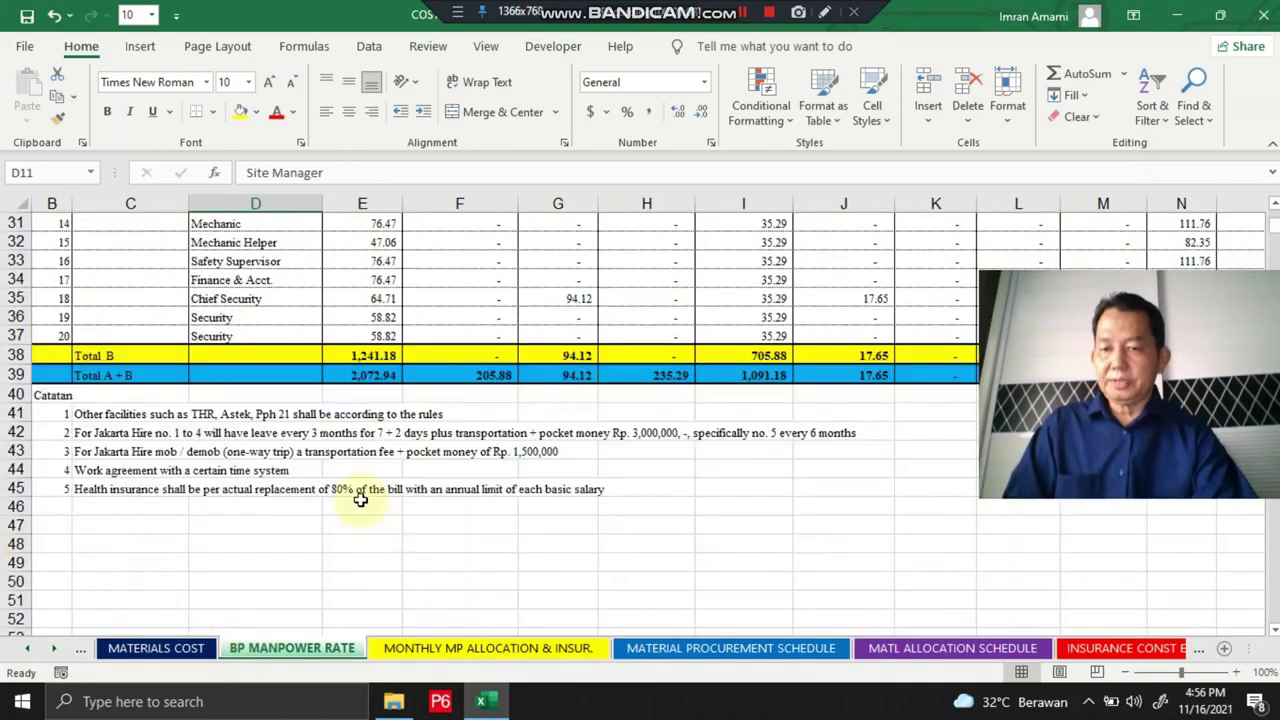
{"action": "scroll", "coordinate": [337, 528], "scroll_direction": "up", "scroll_amount": 11}
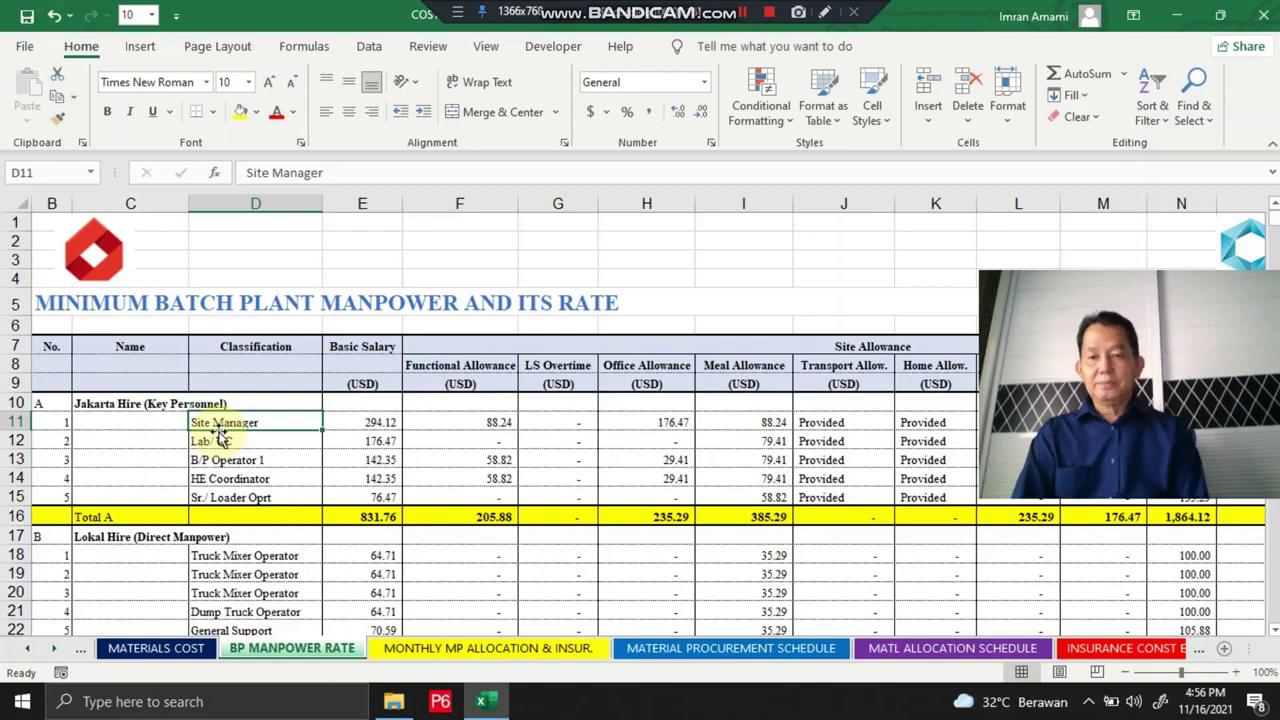
Check the Site Manager's M11 project allowance, row total and Q11 mobilization payment formulas.
{"action": "key", "text": "Right"}
{"action": "key", "text": "Right"}
{"action": "key", "text": "Right"}
{"action": "key", "text": "Right"}
{"action": "key", "text": "Right"}
{"action": "key", "text": "Right"}
{"action": "key", "text": "Right"}
{"action": "key", "text": "Right"}
{"action": "key", "text": "Right"}
{"action": "key", "text": "Right"}
{"action": "key", "text": "Right"}
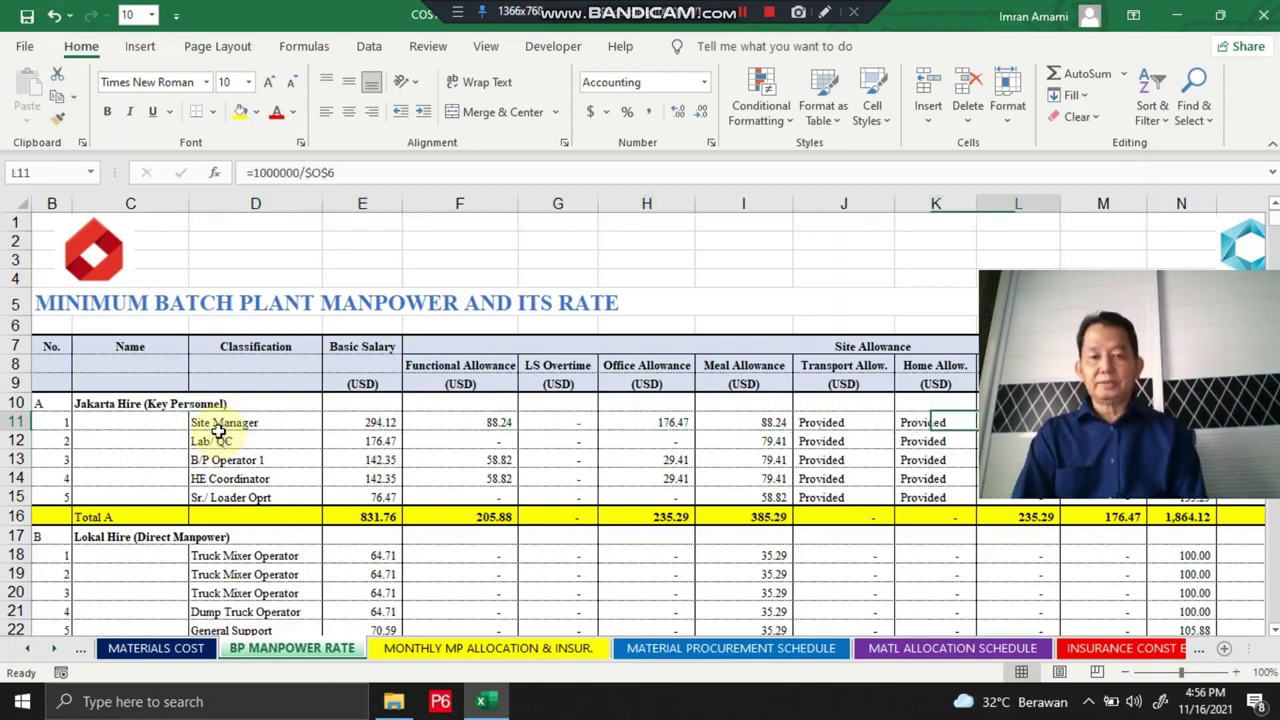
{"action": "key", "text": "Right"}
{"action": "key", "text": "Right"}
{"action": "key", "text": "Right"}
{"action": "key", "text": "Left"}
{"action": "key", "text": "Left"}
{"action": "key", "text": "Left"}
{"action": "key", "text": "Left"}
{"action": "key", "text": "Left"}
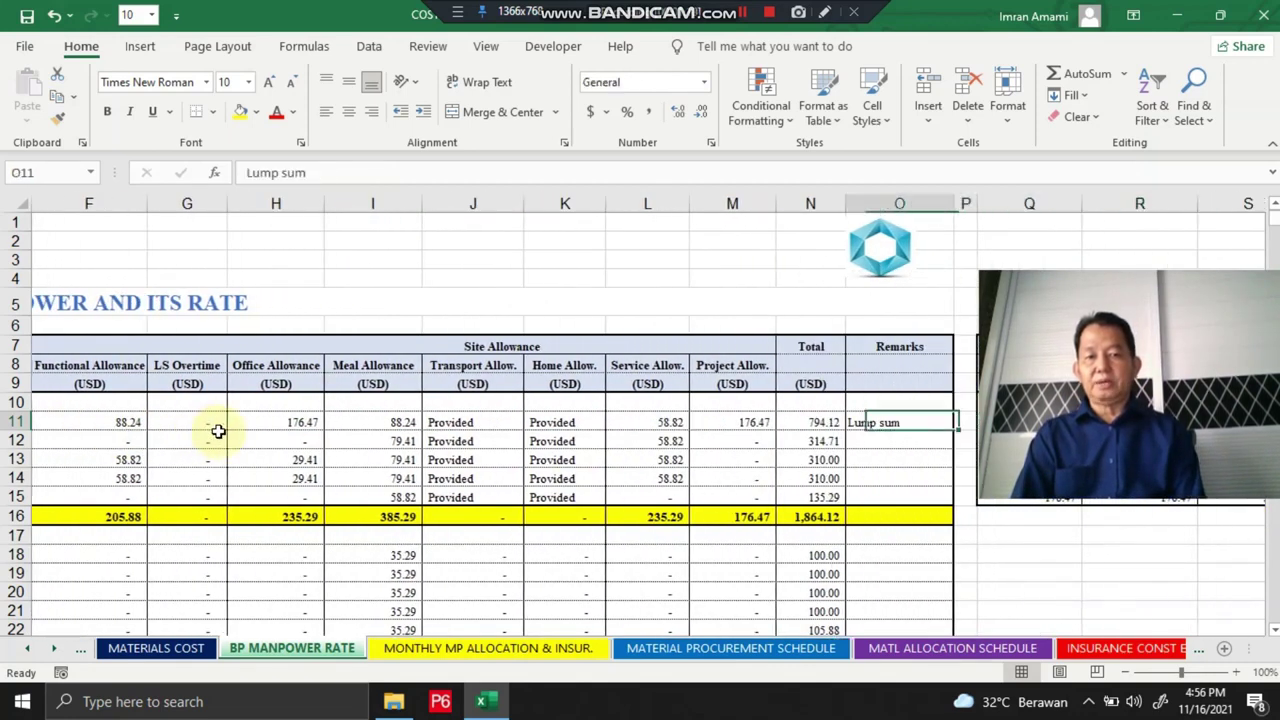
{"action": "key", "text": "Right"}
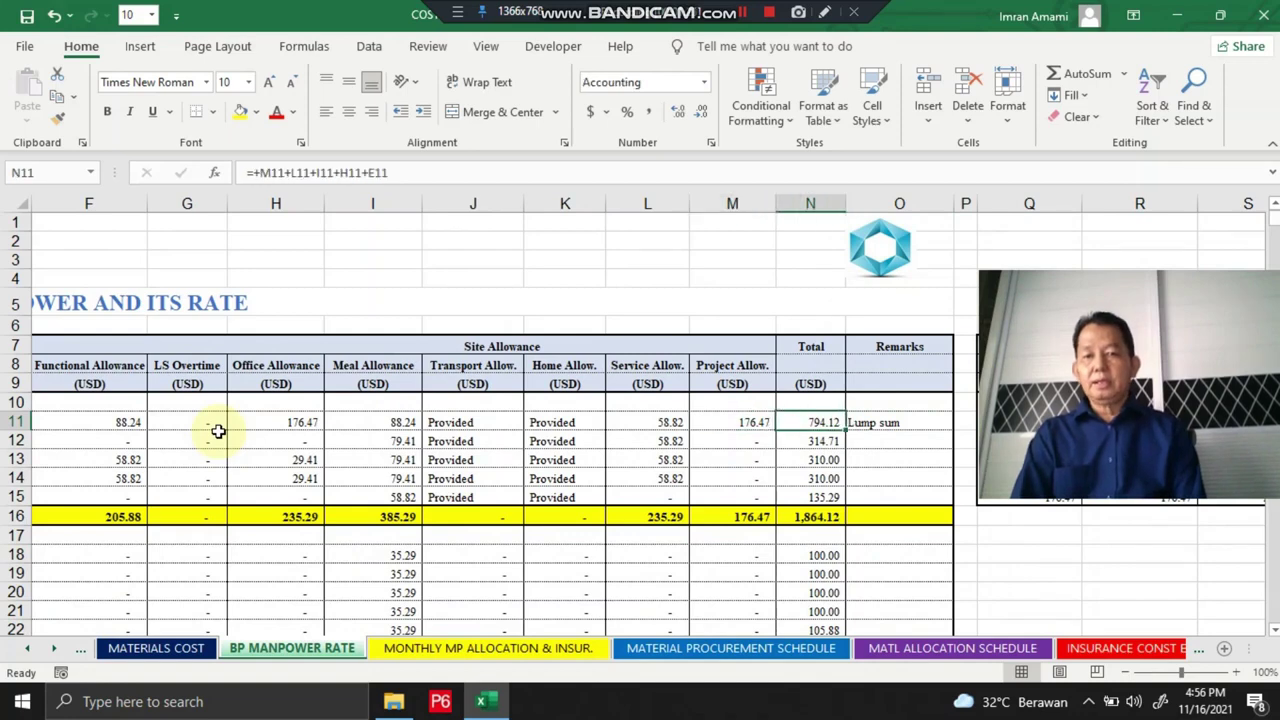
{"action": "key", "text": "Left"}
{"action": "key", "text": "Left"}
{"action": "key", "text": "Left"}
{"action": "key", "text": "Left"}
{"action": "key", "text": "Left"}
{"action": "key", "text": "Left"}
{"action": "key", "text": "Left"}
{"action": "key", "text": "Left"}
{"action": "key", "text": "Left"}
{"action": "key", "text": "Left"}
{"action": "key", "text": "Left"}
{"action": "key", "text": "Left"}
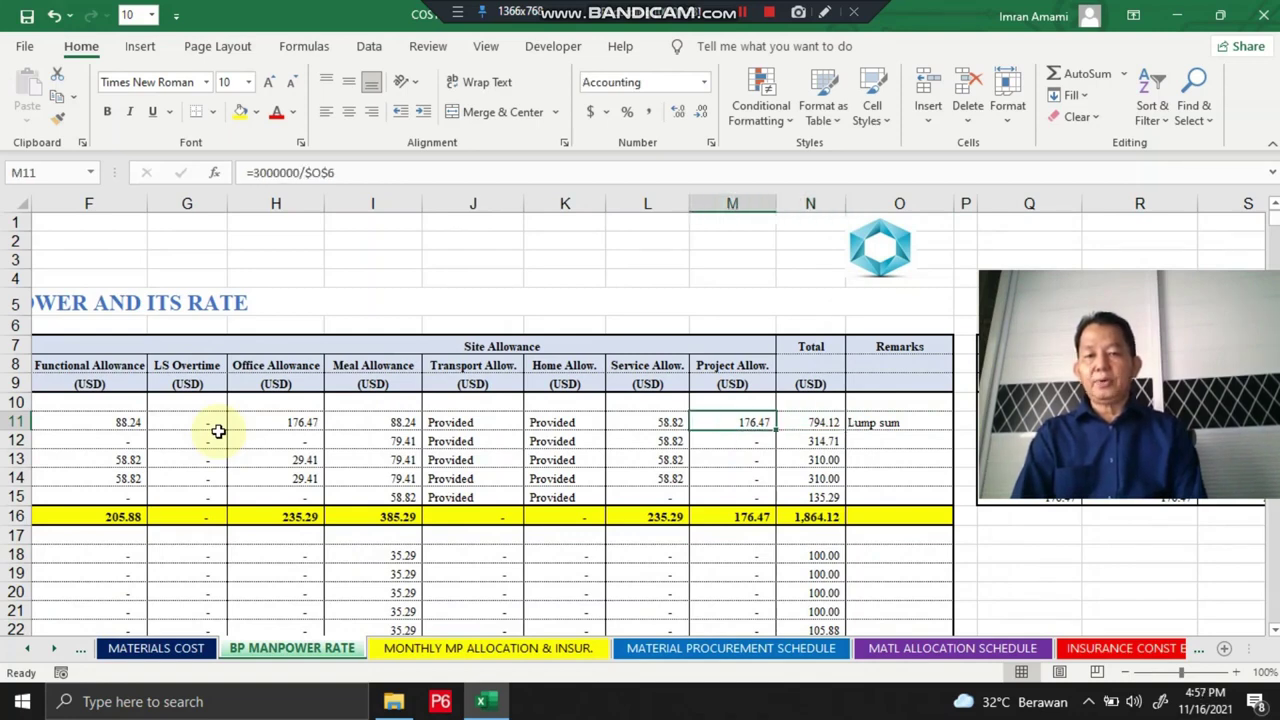
{"action": "key", "text": "Right"}
{"action": "key", "text": "Right"}
{"action": "key", "text": "Right"}
{"action": "key", "text": "Right"}
{"action": "key", "text": "Right"}
{"action": "key", "text": "Right"}
{"action": "key", "text": "Right"}
{"action": "key", "text": "Right"}
{"action": "key", "text": "Right"}
{"action": "key", "text": "Right"}
{"action": "key", "text": "Right"}
{"action": "key", "text": "Right"}
{"action": "key", "text": "Right"}
{"action": "key", "text": "Right"}
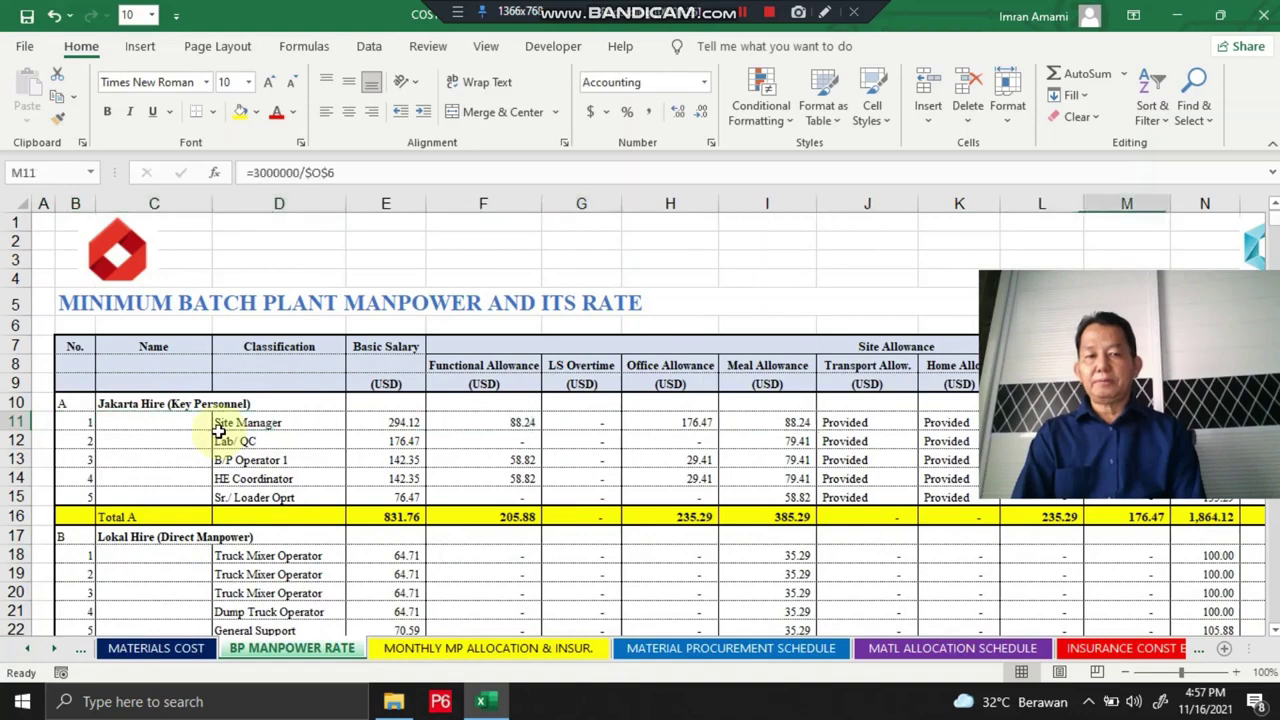
{"action": "key", "text": "Left"}
{"action": "key", "text": "Left"}
{"action": "key", "text": "Left"}
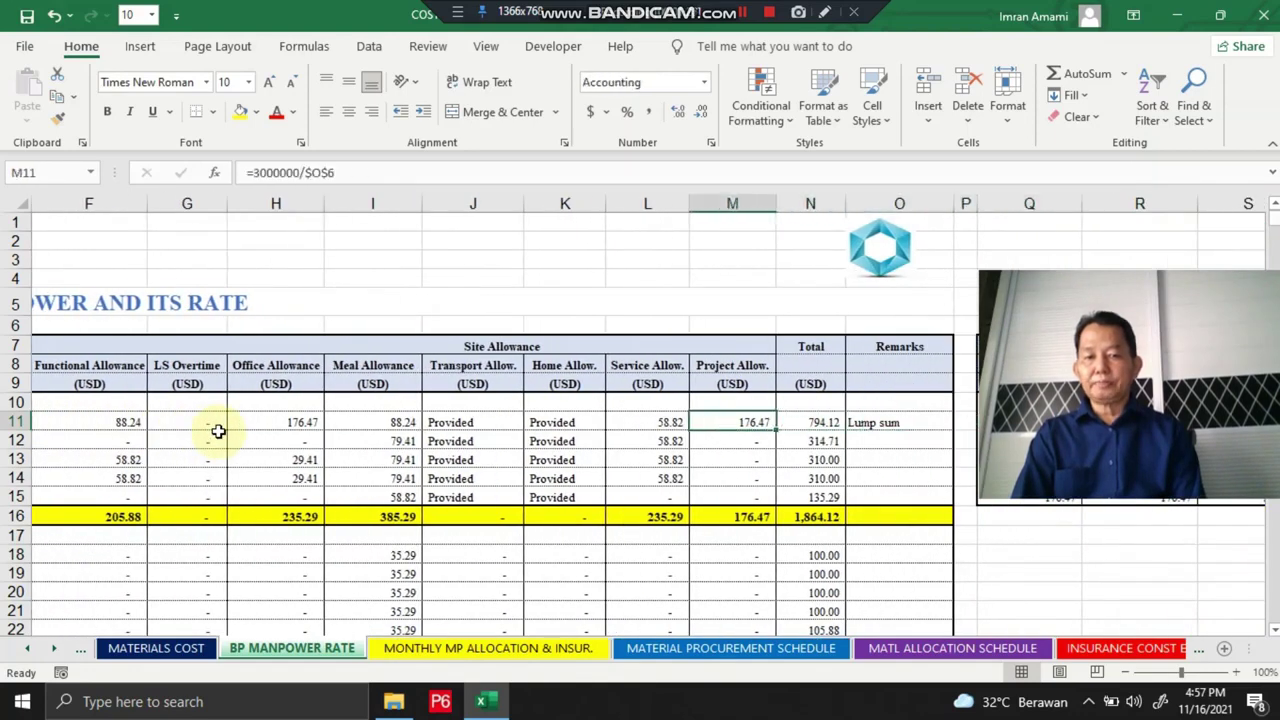
{"action": "key", "text": "Down"}
{"action": "key", "text": "Right"}
{"action": "key", "text": "Right"}
{"action": "key", "text": "Right"}
{"action": "key", "text": "Right"}
{"action": "key", "text": "Right"}
{"action": "key", "text": "Right"}
{"action": "key", "text": "Right"}
{"action": "key", "text": "Right"}
{"action": "key", "text": "Right"}
{"action": "key", "text": "Right"}
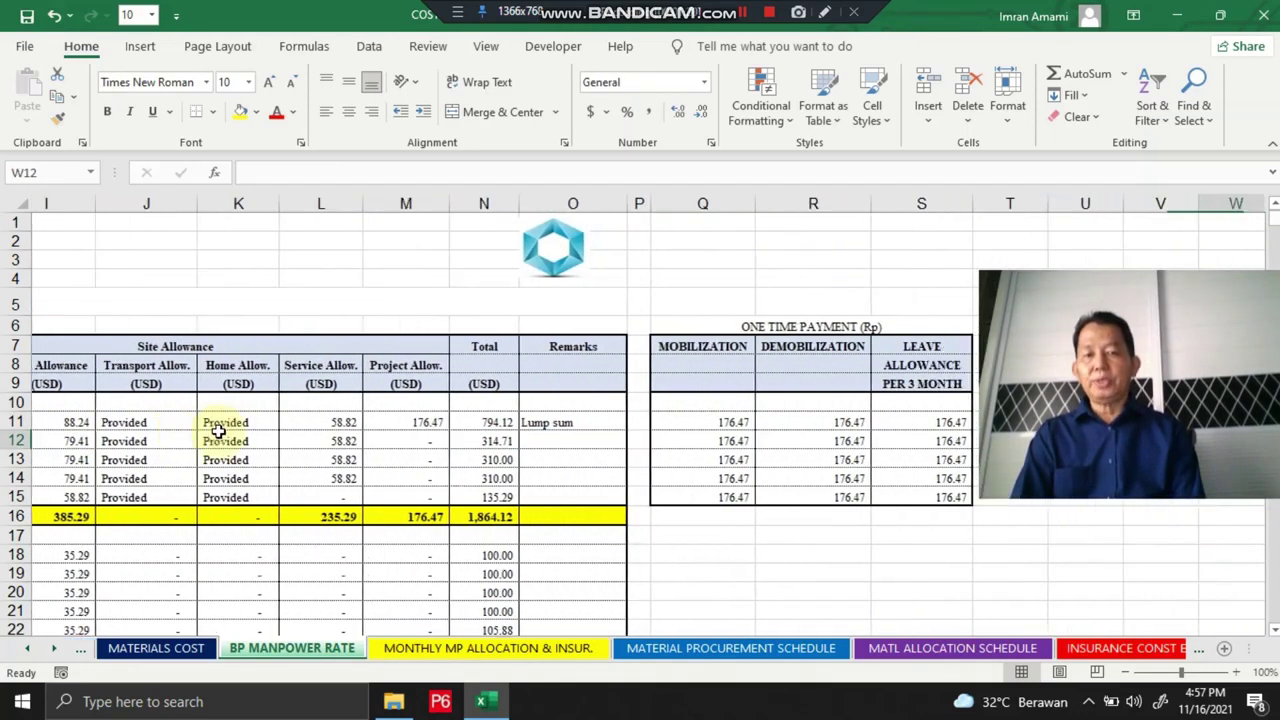
{"action": "key", "text": "Left"}
{"action": "key", "text": "Left"}
{"action": "key", "text": "Left"}
{"action": "key", "text": "Left"}
{"action": "key", "text": "Left"}
{"action": "key", "text": "Left"}
{"action": "key", "text": "Left"}
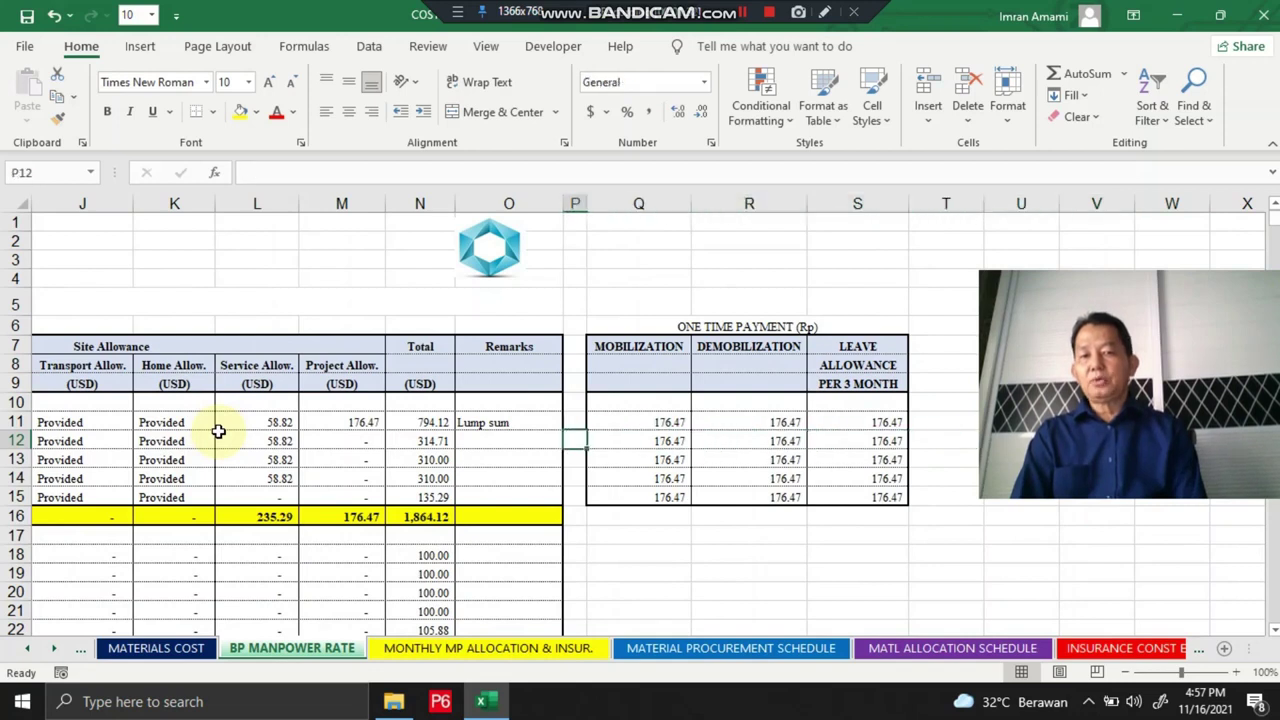
{"action": "key", "text": "Right"}
{"action": "key", "text": "Up"}
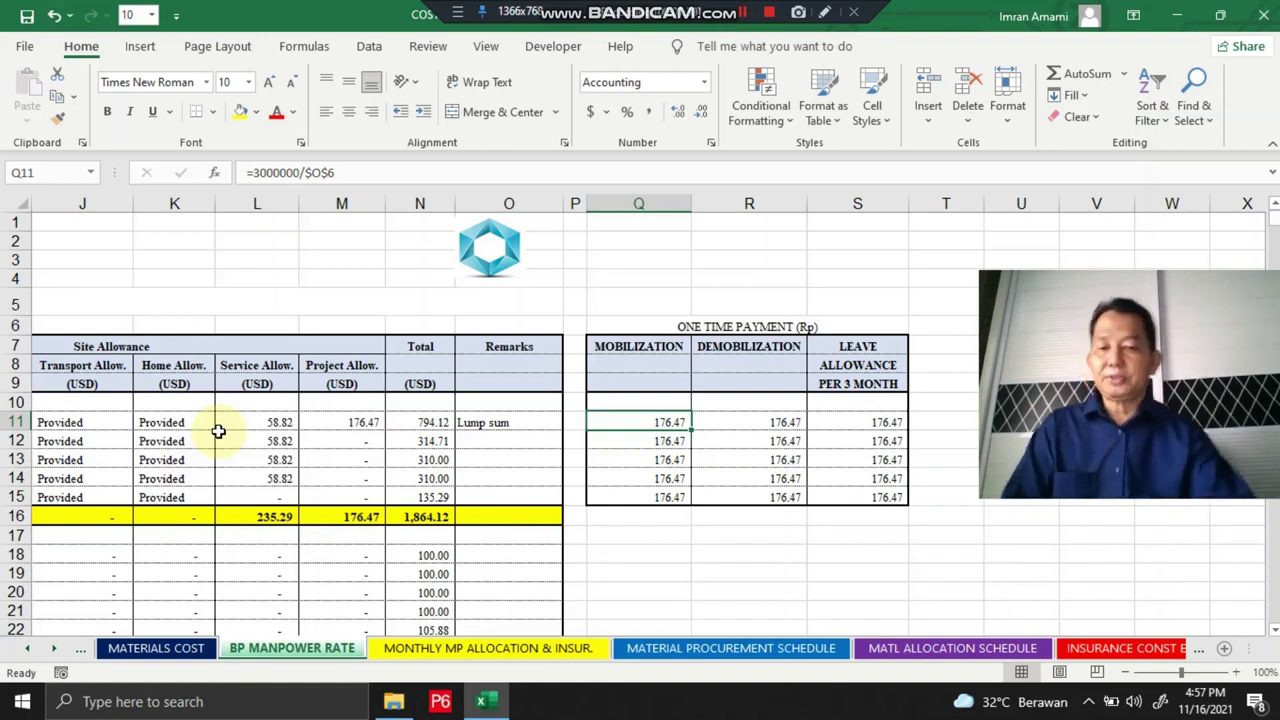
Scan the MONTHLY MP ALLOCATION & INSUR. title row, then go to F17's 294.12 basic salary.
{"action": "left_click", "coordinate": [455, 650]}
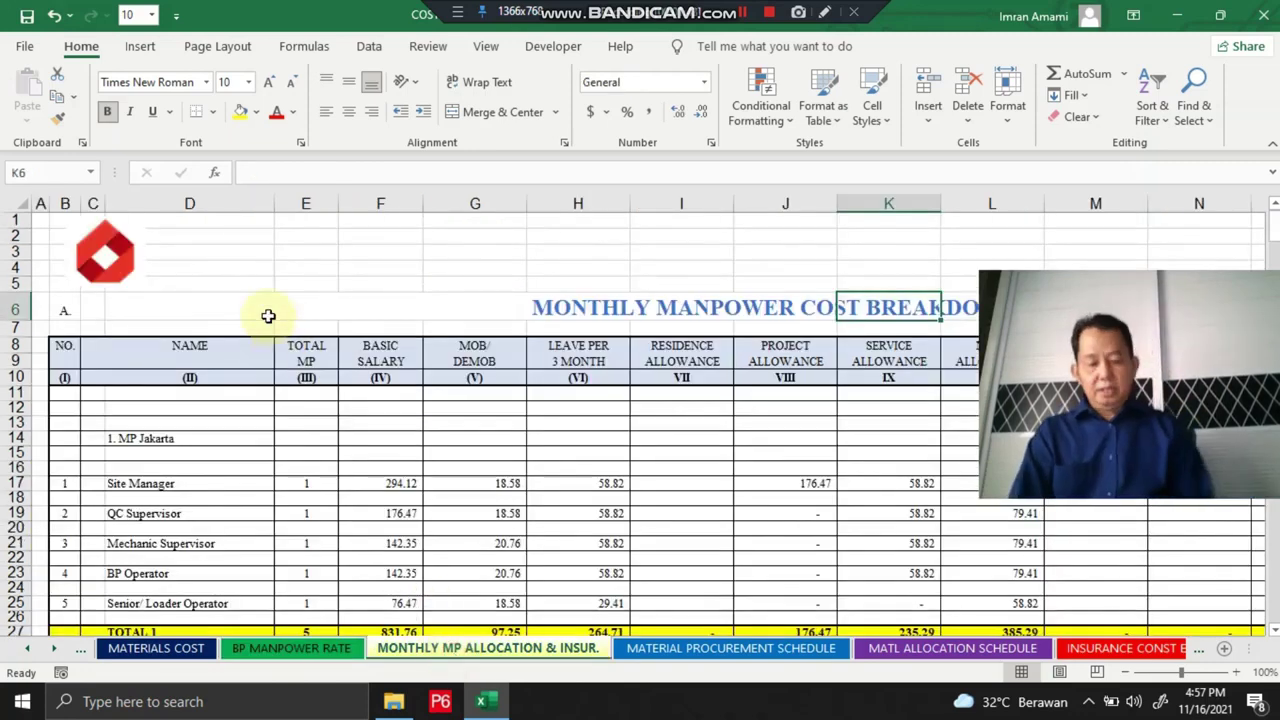
{"action": "key", "text": "Left"}
{"action": "key", "text": "Left"}
{"action": "key", "text": "Left"}
{"action": "key", "text": "Left"}
{"action": "key", "text": "Left"}
{"action": "key", "text": "Left"}
{"action": "key", "text": "Left"}
{"action": "key", "text": "Left"}
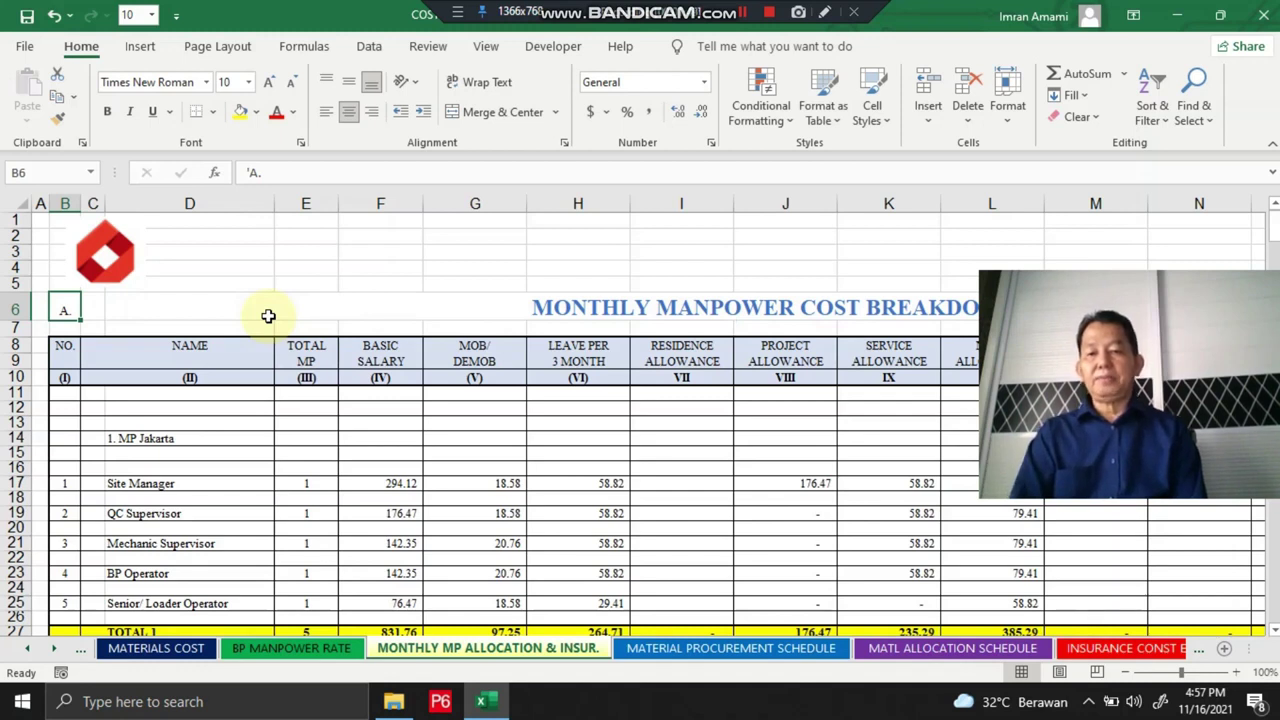
{"action": "key", "text": "Right"}
{"action": "key", "text": "Right"}
{"action": "key", "text": "Right"}
{"action": "key", "text": "Right"}
{"action": "key", "text": "Right"}
{"action": "key", "text": "Right"}
{"action": "key", "text": "Right"}
{"action": "key", "text": "Right"}
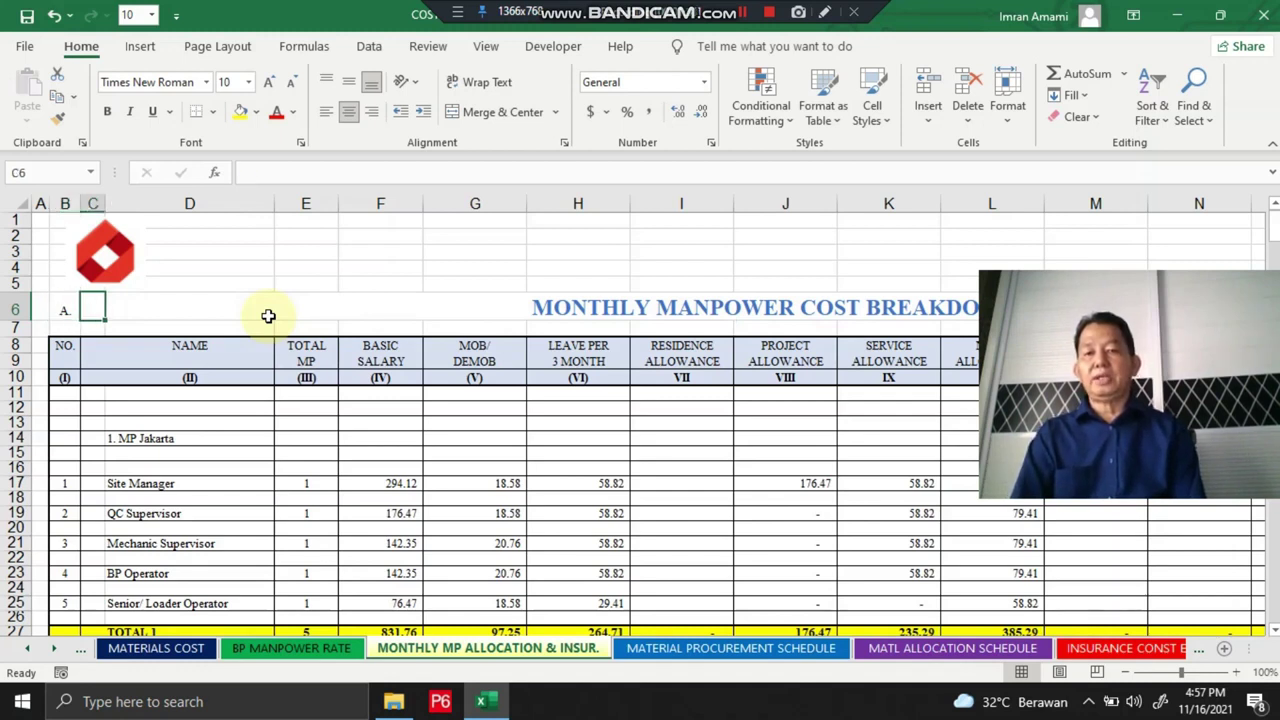
{"action": "key", "text": "Right"}
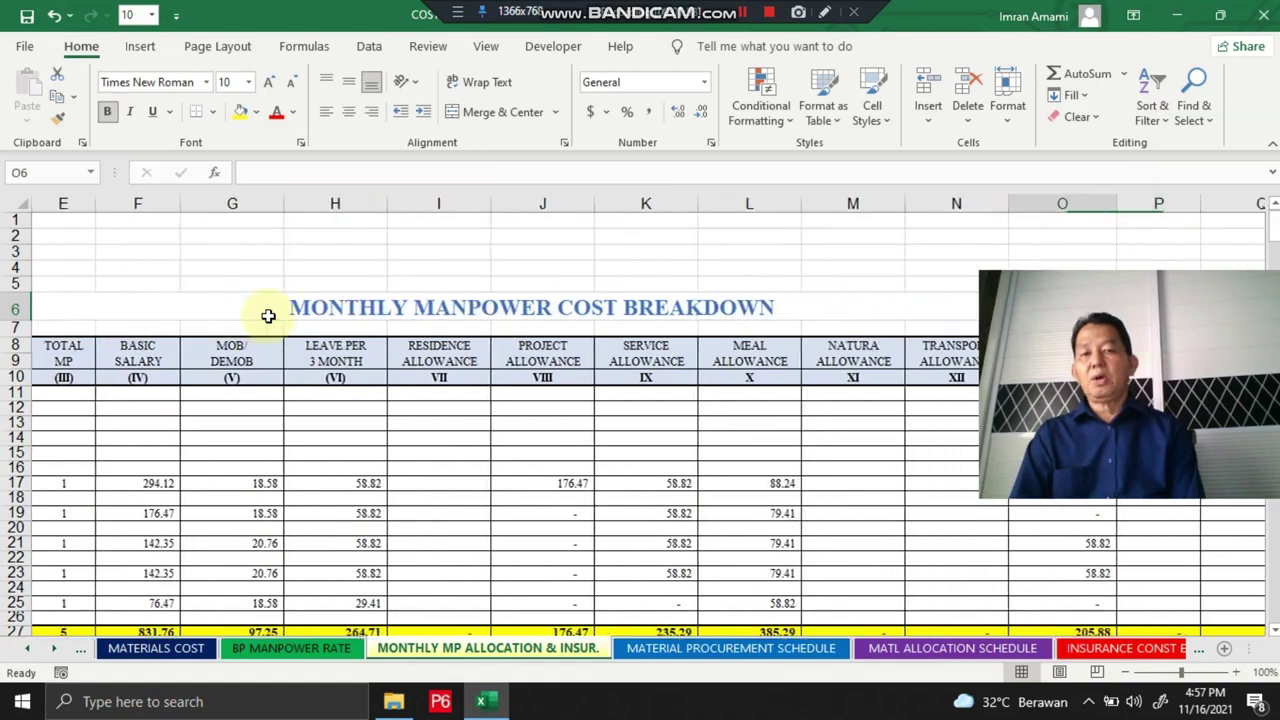
{"action": "key", "text": "Home"}
{"action": "key", "text": "Right"}
{"action": "key", "text": "Right"}
{"action": "key", "text": "Right"}
{"action": "key", "text": "Right"}
{"action": "key", "text": "Right"}
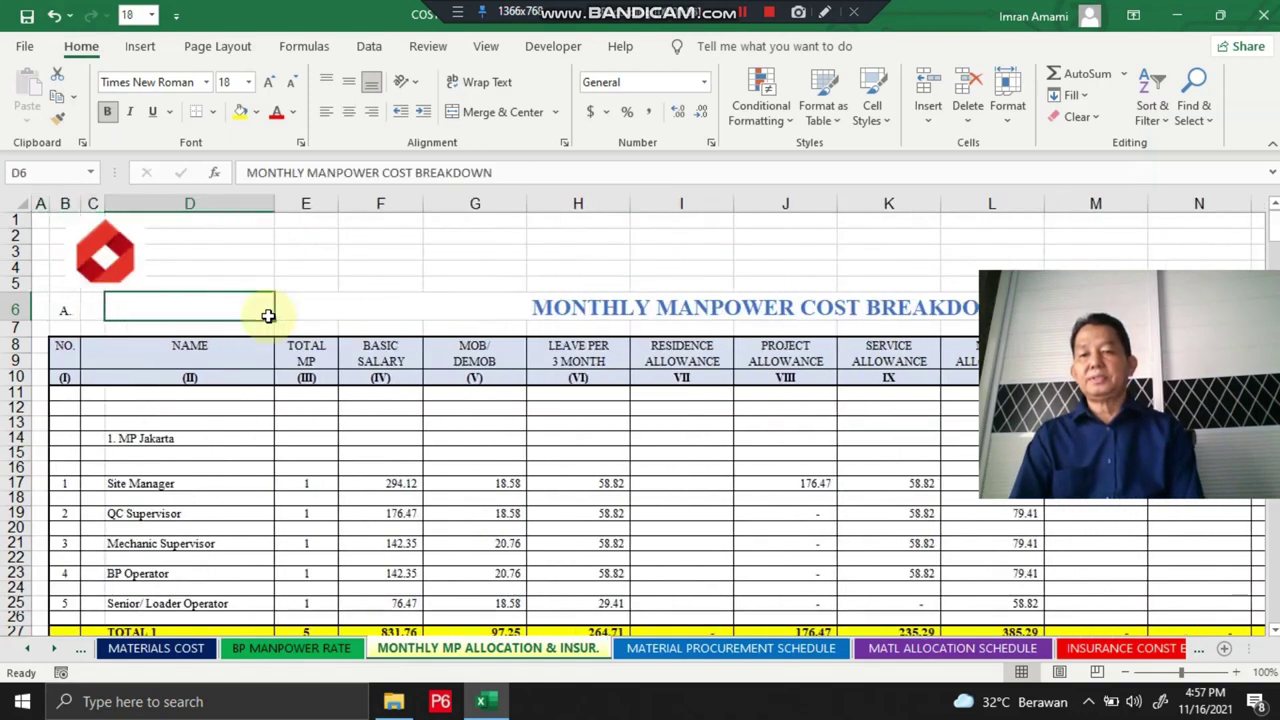
{"action": "key", "text": "Down"}
{"action": "key", "text": "Down"}
{"action": "key", "text": "Down"}
{"action": "key", "text": "Down"}
{"action": "key", "text": "Down"}
{"action": "key", "text": "Down"}
{"action": "key", "text": "Down"}
{"action": "key", "text": "Down"}
{"action": "key", "text": "Down"}
{"action": "key", "text": "Down"}
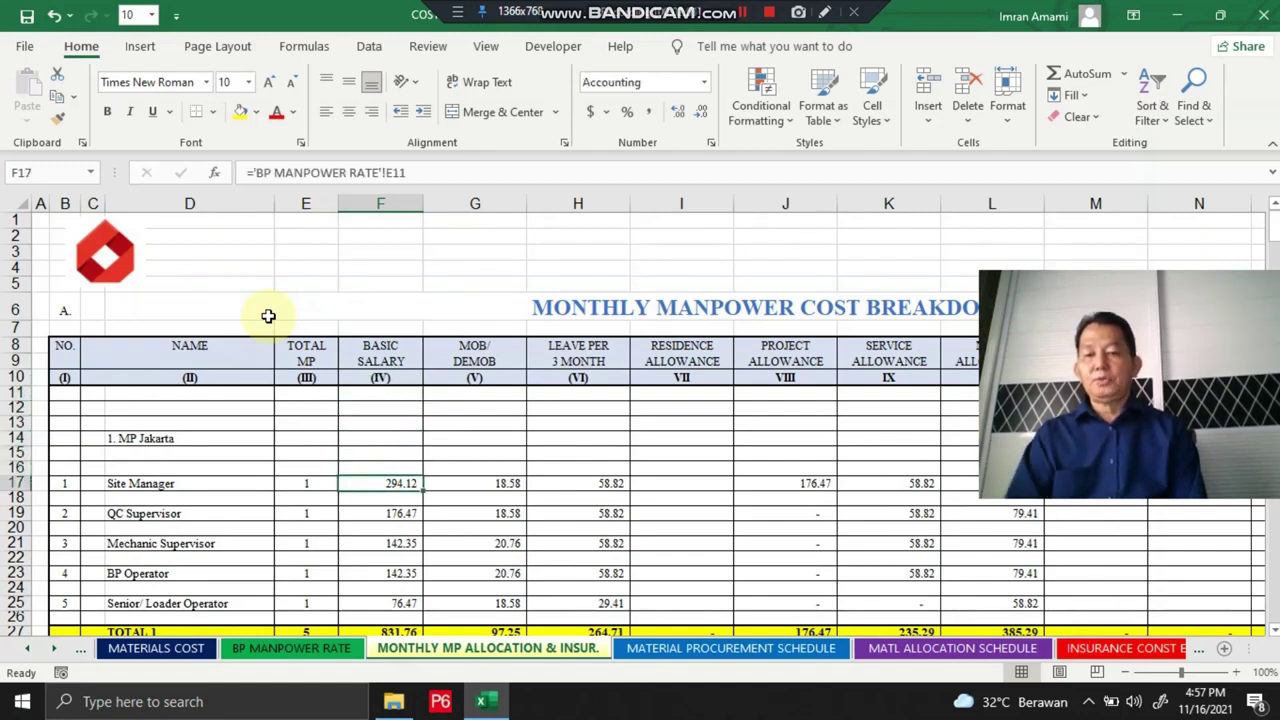
{"action": "left_click", "coordinate": [300, 652]}
{"action": "left_click", "coordinate": [408, 646]}
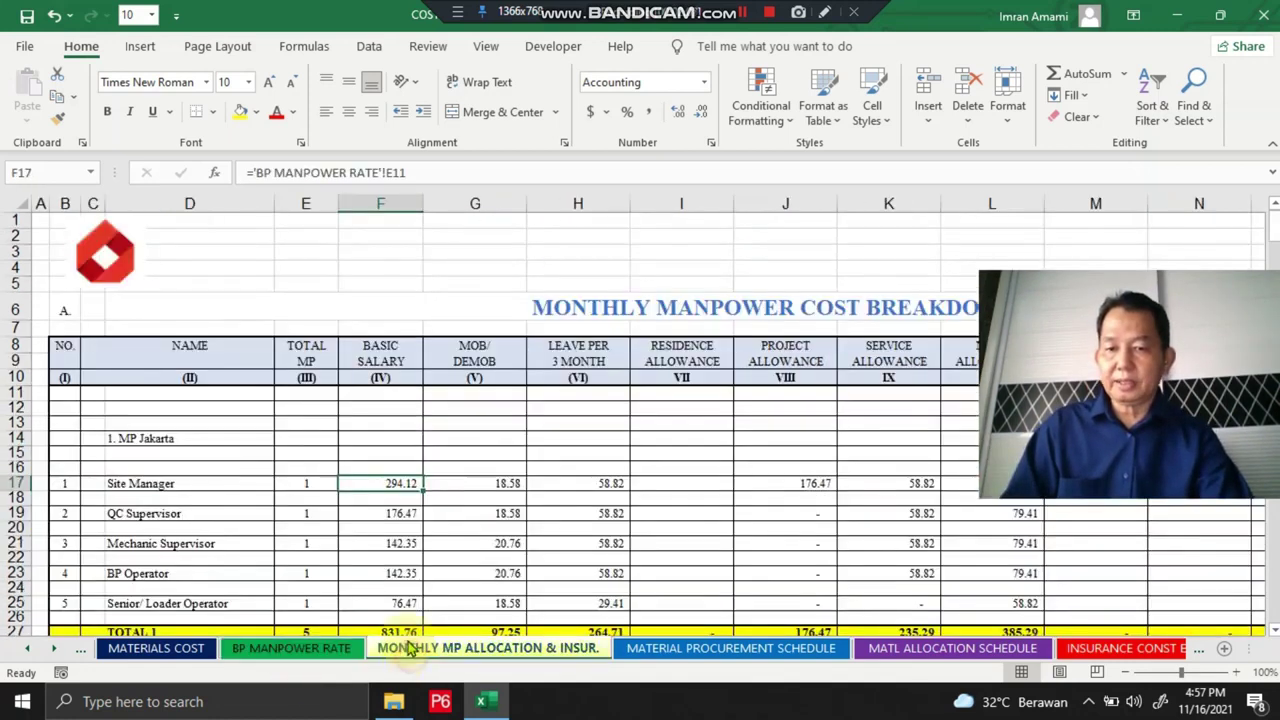
{"action": "key", "text": "Right"}
{"action": "key", "text": "Right"}
{"action": "key", "text": "Right"}
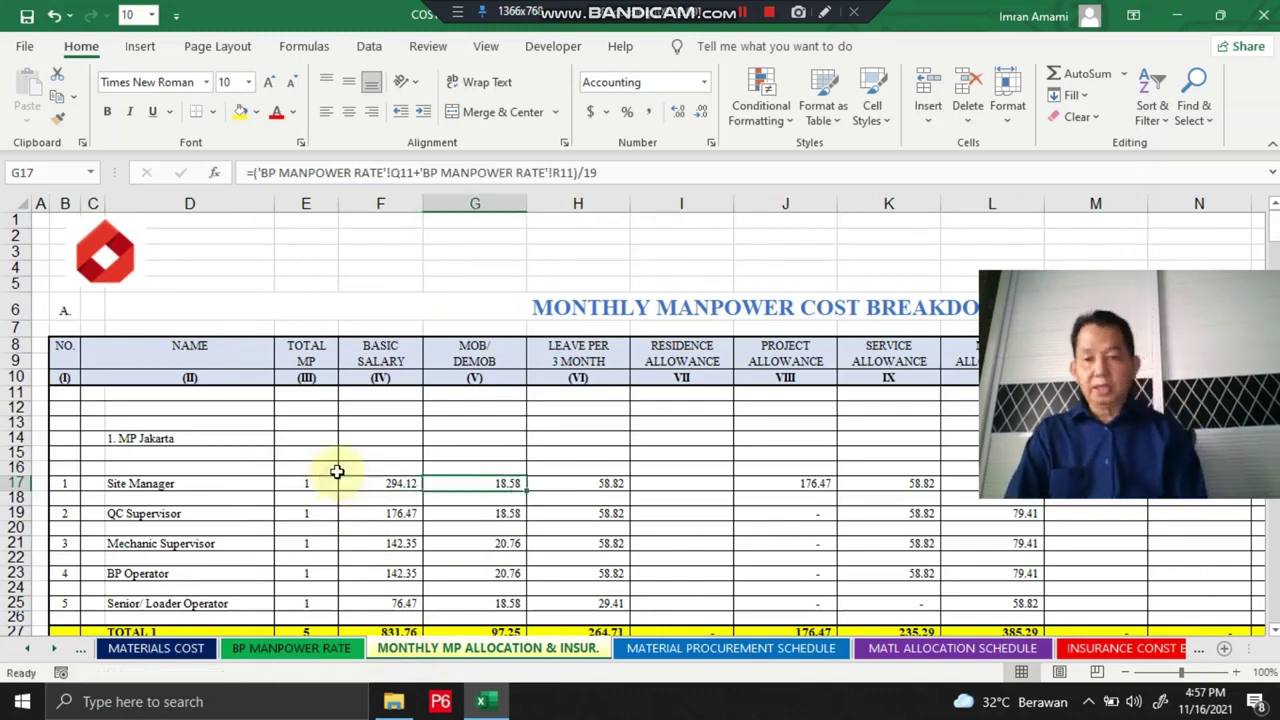
{"action": "key", "text": "Left"}
{"action": "key", "text": "Left"}
{"action": "key", "text": "Right"}
{"action": "key", "text": "Right"}
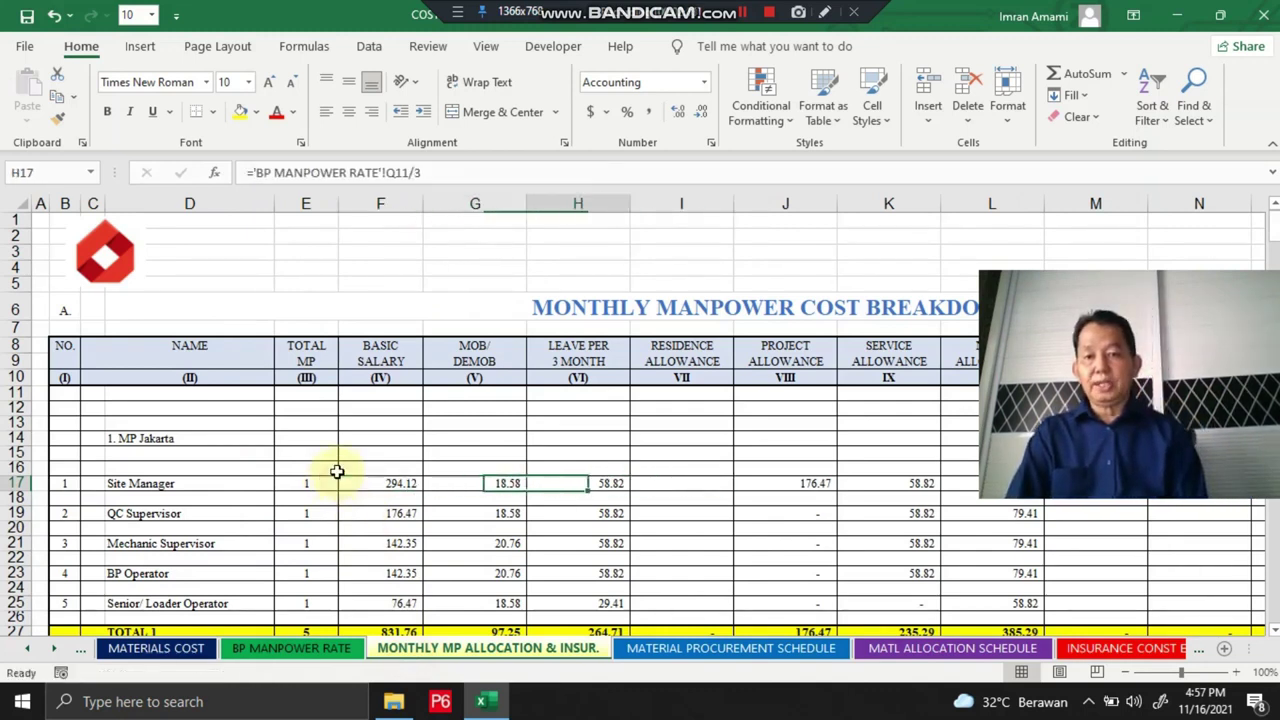
{"action": "key", "text": "Right"}
{"action": "key", "text": "Right"}
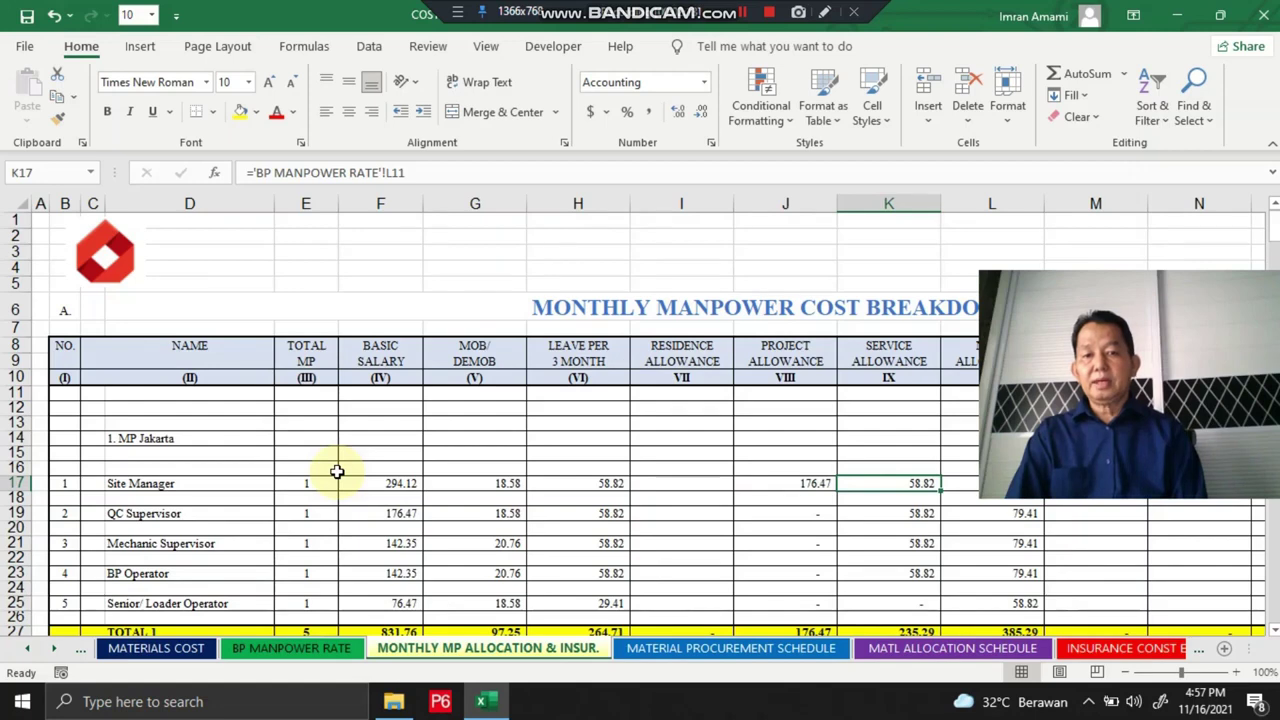
{"action": "key", "text": "Right"}
{"action": "key", "text": "Right"}
{"action": "key", "text": "Right"}
{"action": "key", "text": "Right"}
{"action": "key", "text": "Right"}
{"action": "key", "text": "Right"}
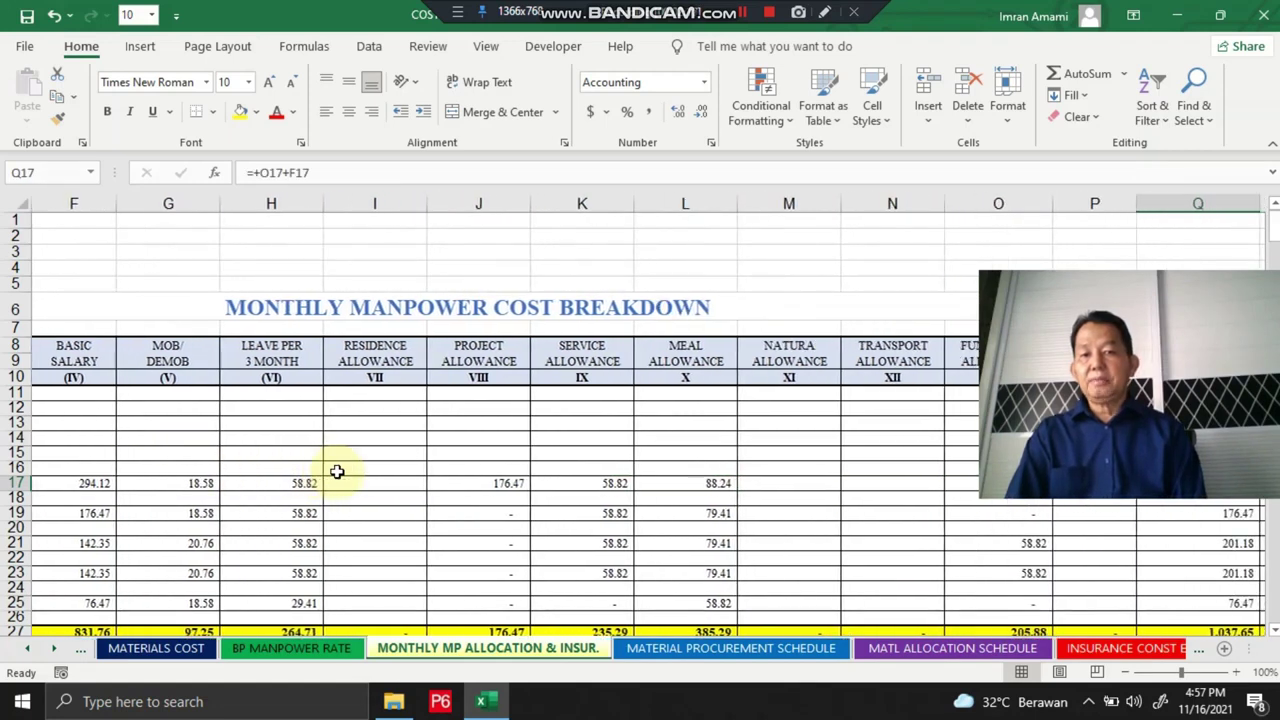
{"action": "key", "text": "Right"}
{"action": "key", "text": "Right"}
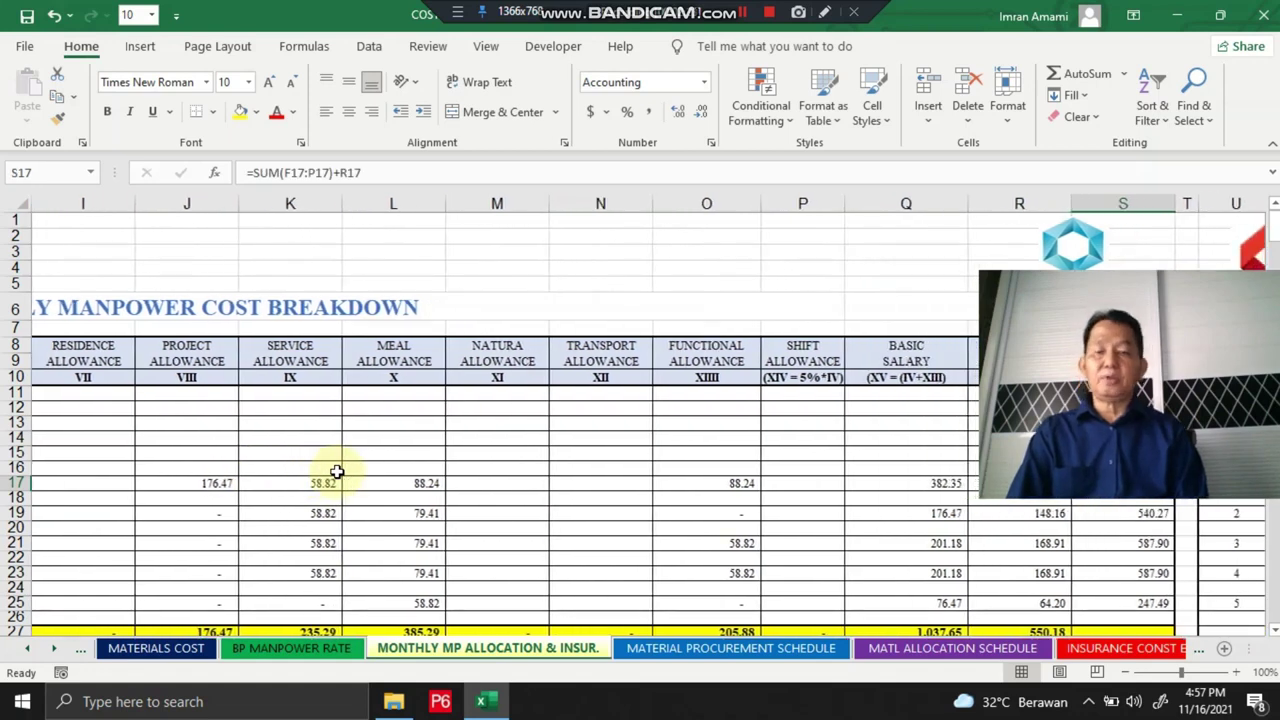
{"action": "key", "text": "Left"}
{"action": "key", "text": "Left"}
{"action": "key", "text": "Left"}
{"action": "key", "text": "Left"}
{"action": "key", "text": "Left"}
{"action": "key", "text": "Left"}
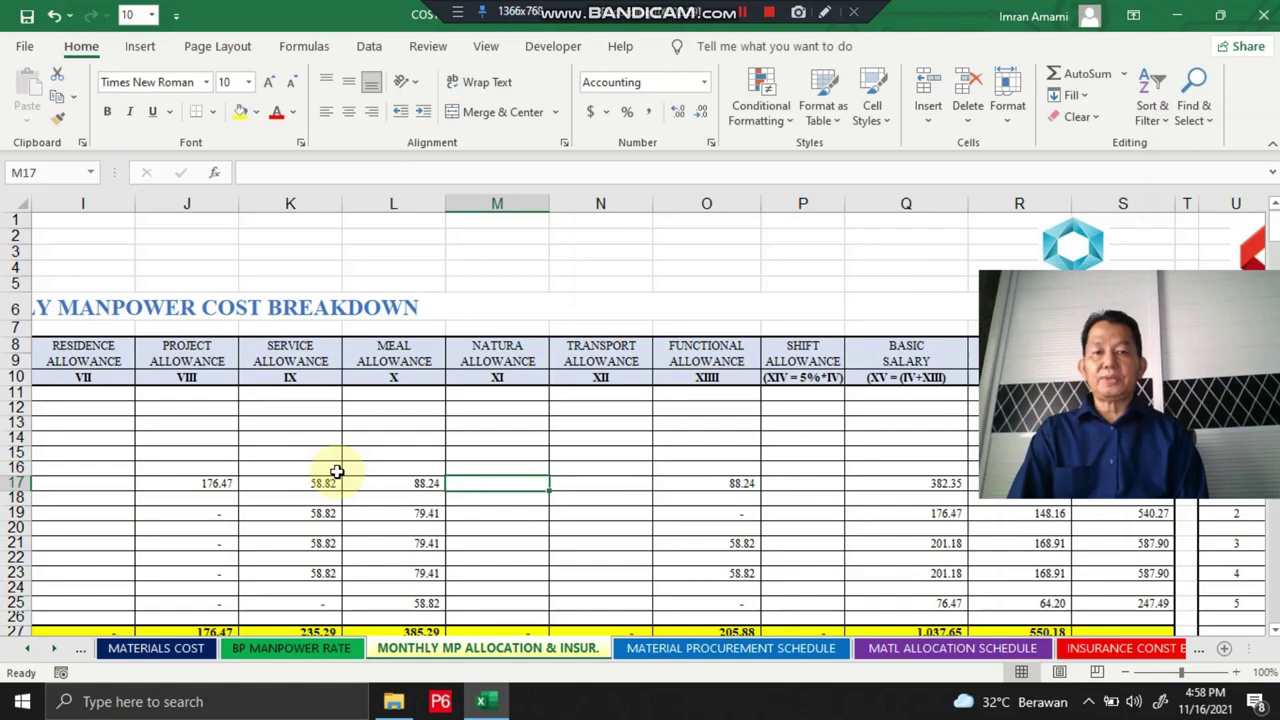
{"action": "key", "text": "Right"}
{"action": "key", "text": "Right"}
{"action": "key", "text": "Right"}
{"action": "key", "text": "Right"}
{"action": "key", "text": "Right"}
{"action": "key", "text": "Right"}
{"action": "key", "text": "Right"}
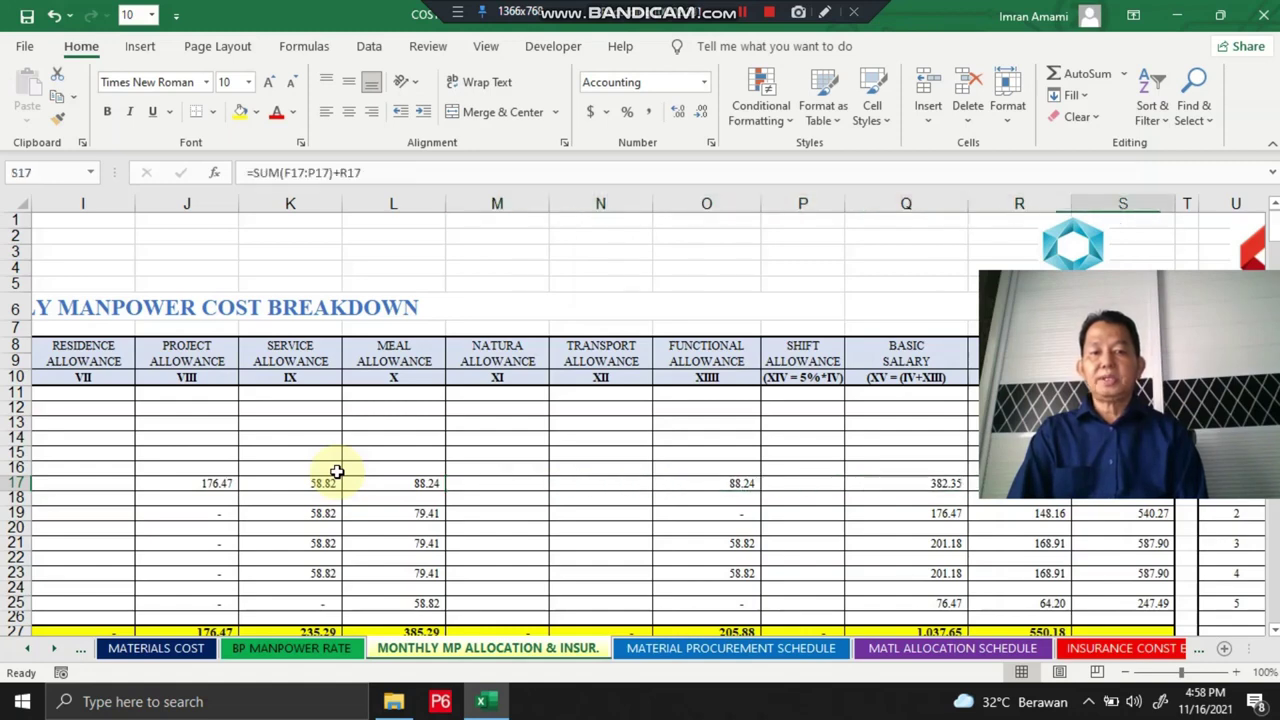
{"action": "key", "text": "Right"}
{"action": "key", "text": "Right"}
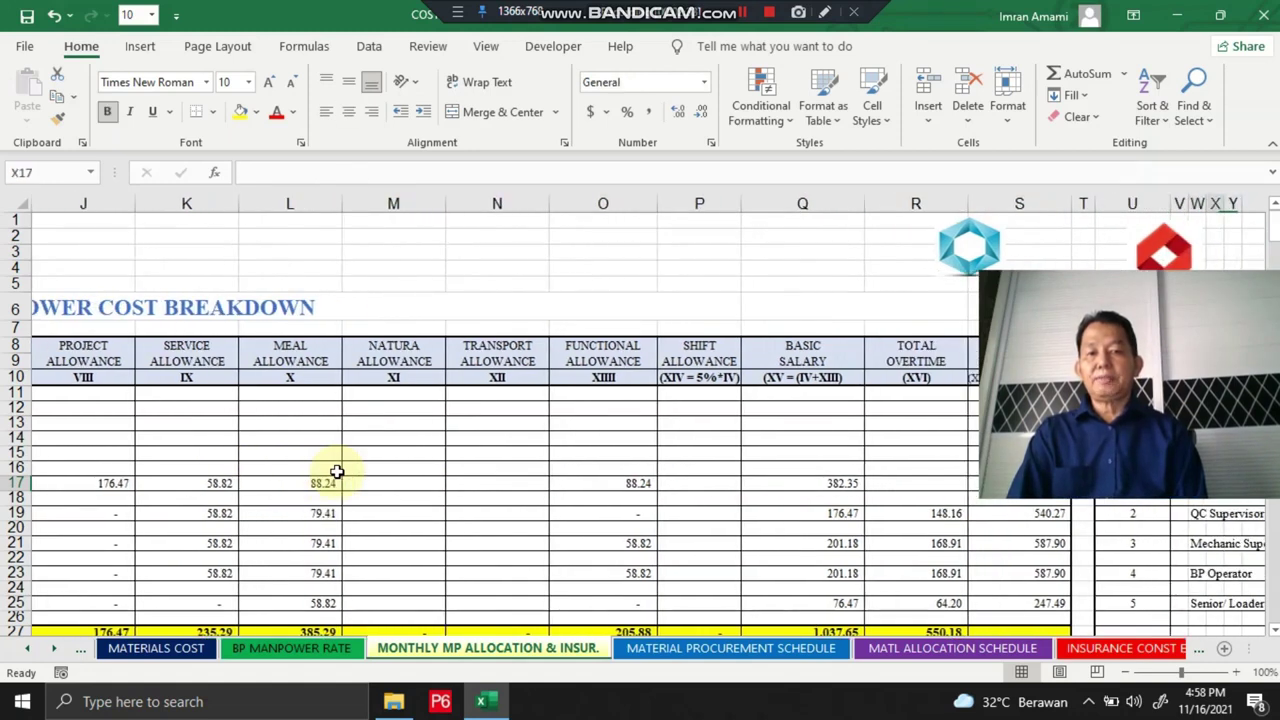
{"action": "key", "text": "Right"}
{"action": "key", "text": "Right"}
{"action": "key", "text": "Right"}
{"action": "key", "text": "Right"}
{"action": "key", "text": "Right"}
{"action": "key", "text": "Right"}
{"action": "key", "text": "Right"}
{"action": "key", "text": "Right"}
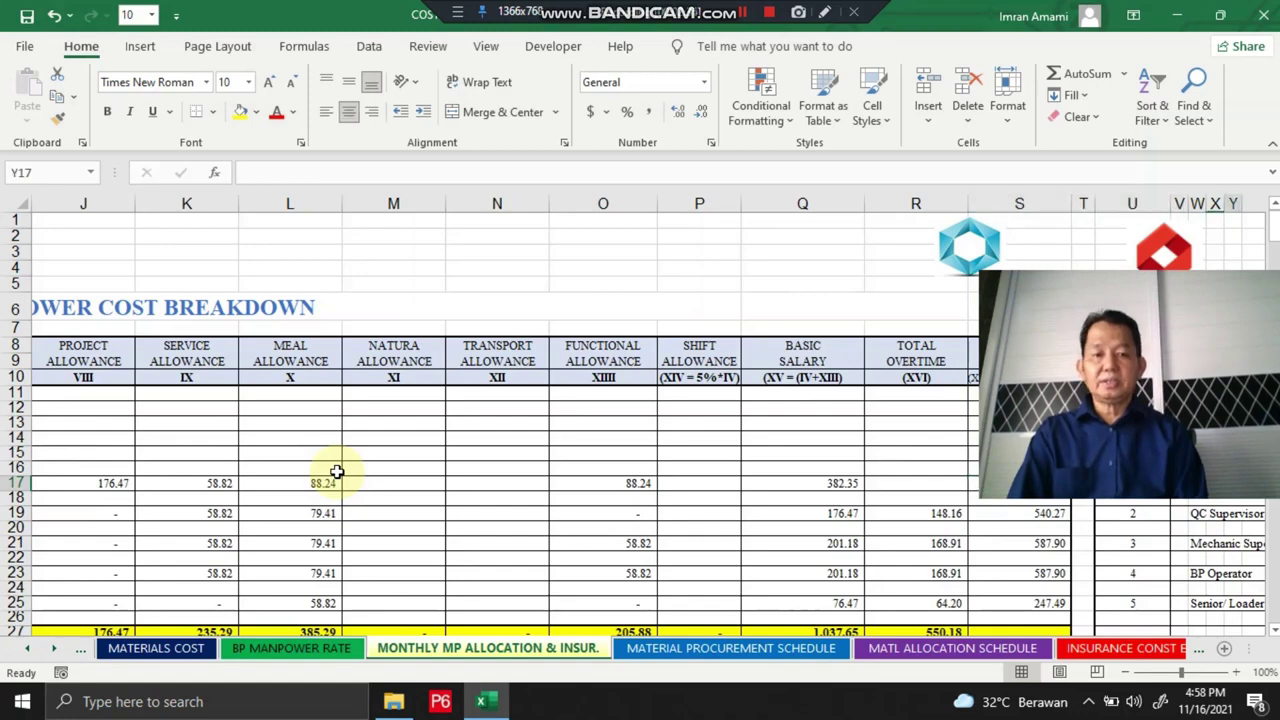
{"action": "key", "text": "Left"}
{"action": "key", "text": "Left"}
{"action": "key", "text": "Left"}
{"action": "key", "text": "Left"}
{"action": "key", "text": "Left"}
{"action": "key", "text": "Left"}
{"action": "key", "text": "Left"}
{"action": "key", "text": "Left"}
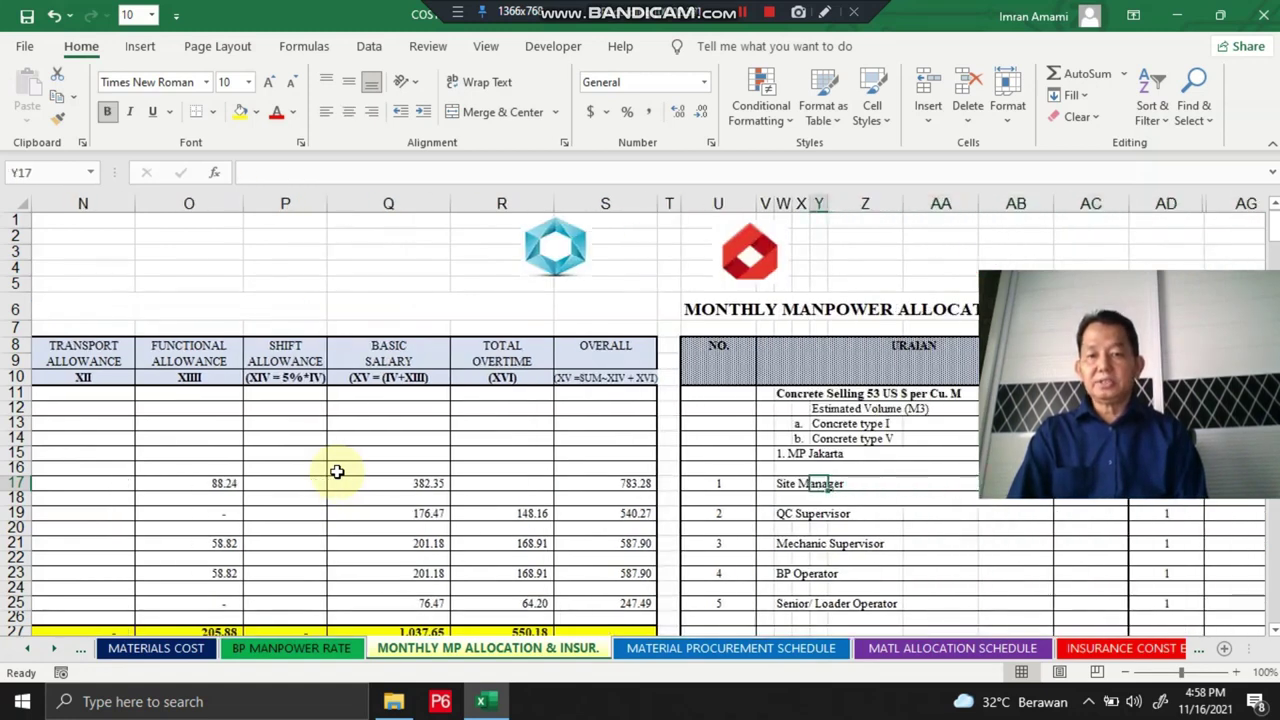
{"action": "key", "text": "Left"}
{"action": "key", "text": "Left"}
{"action": "key", "text": "Left"}
{"action": "key", "text": "Left"}
{"action": "key", "text": "Left"}
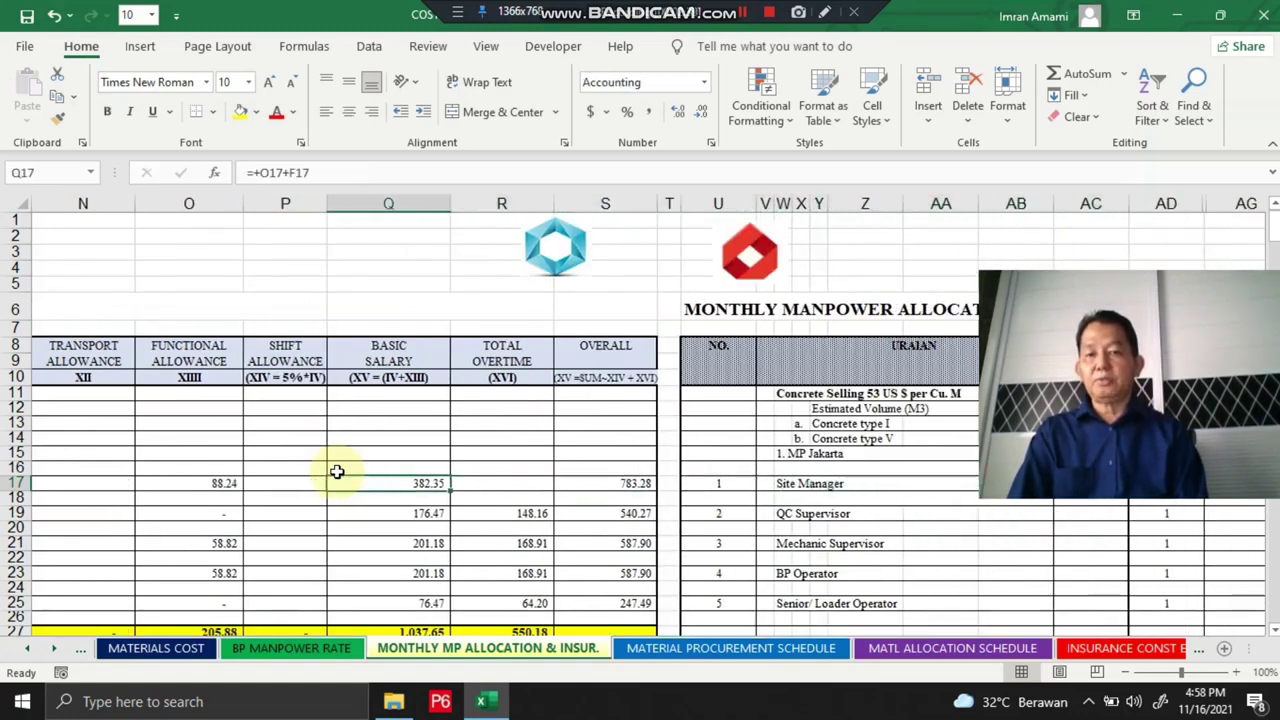
{"action": "key", "text": "Right"}
{"action": "key", "text": "Right"}
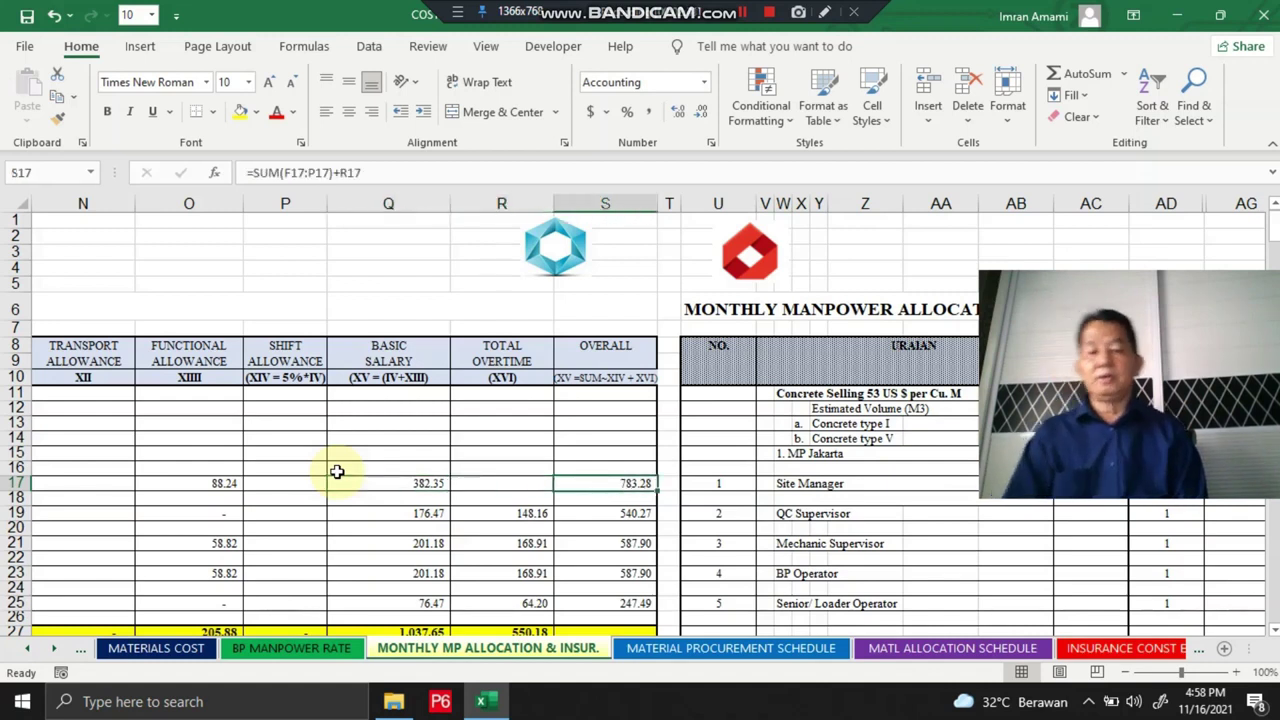
{"action": "key", "text": "Down"}
{"action": "key", "text": "Down"}
{"action": "key", "text": "Down"}
{"action": "key", "text": "Down"}
{"action": "key", "text": "Down"}
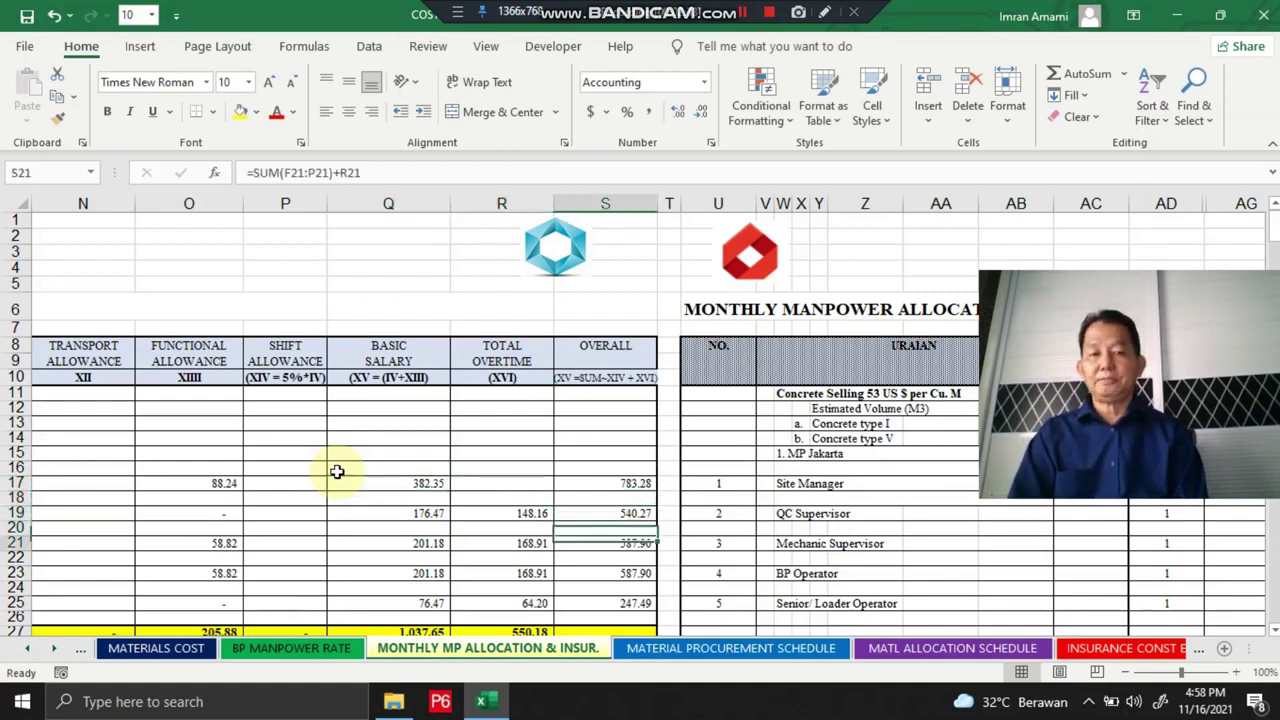
{"action": "key", "text": "Up"}
{"action": "key", "text": "Up"}
{"action": "key", "text": "Up"}
{"action": "key", "text": "Up"}
{"action": "key", "text": "Up"}
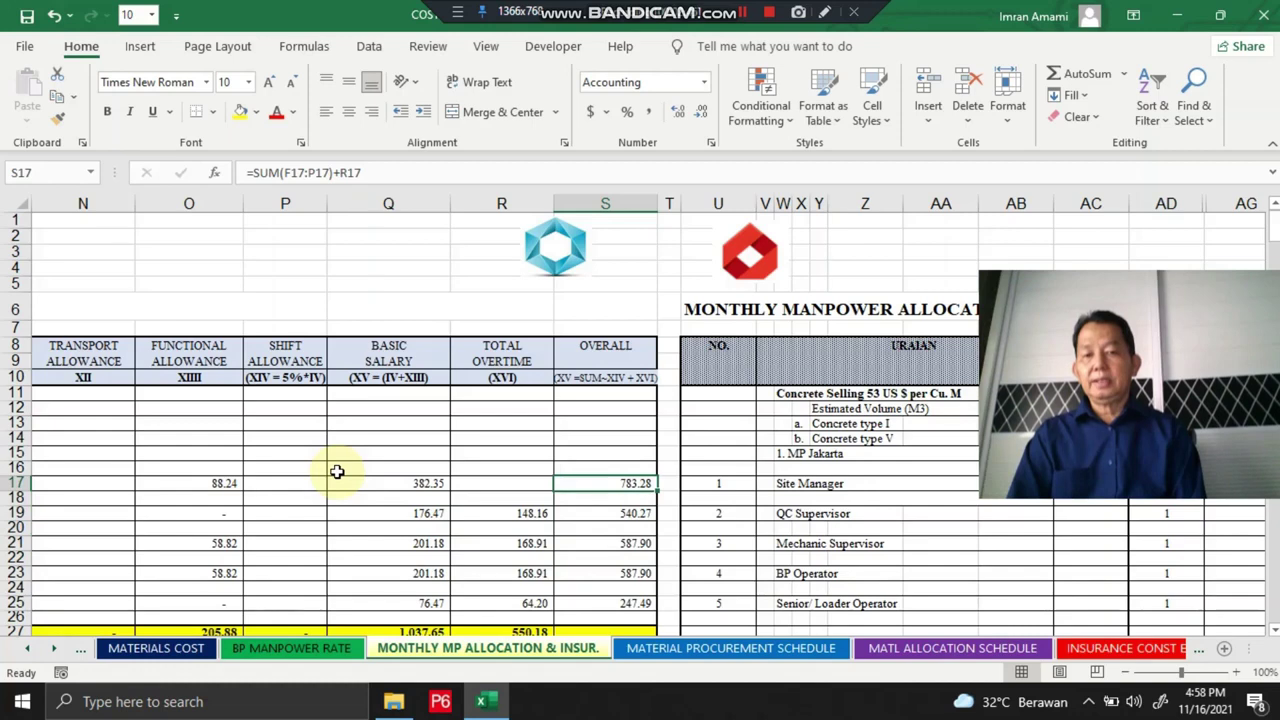
{"action": "key", "text": "Right"}
{"action": "key", "text": "Left"}
{"action": "key", "text": "Left"}
{"action": "key", "text": "Right"}
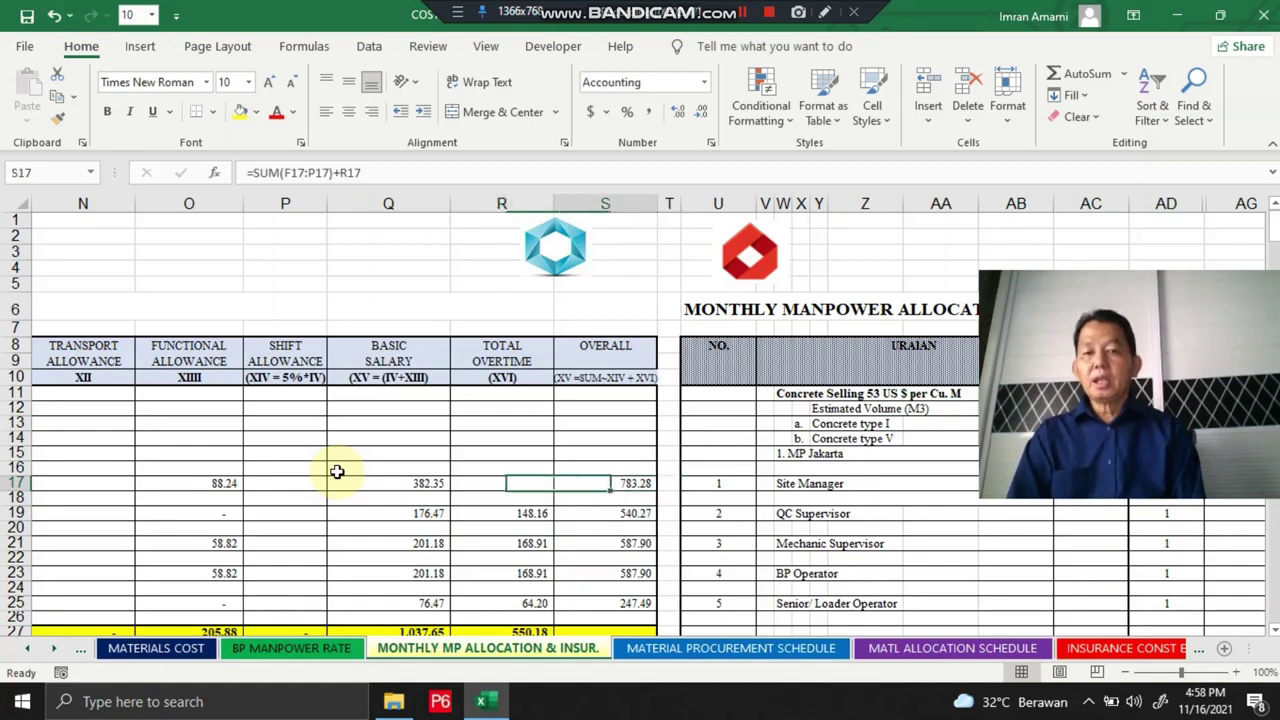
{"action": "key", "text": "Left"}
{"action": "key", "text": "Left"}
{"action": "key", "text": "Left"}
{"action": "key", "text": "Left"}
{"action": "key", "text": "Left"}
{"action": "key", "text": "Left"}
{"action": "key", "text": "Left"}
{"action": "key", "text": "Left"}
{"action": "key", "text": "Left"}
{"action": "key", "text": "Left"}
{"action": "key", "text": "Left"}
{"action": "key", "text": "Left"}
{"action": "key", "text": "Left"}
{"action": "key", "text": "Left"}
{"action": "key", "text": "Left"}
{"action": "key", "text": "Left"}
{"action": "key", "text": "Left"}
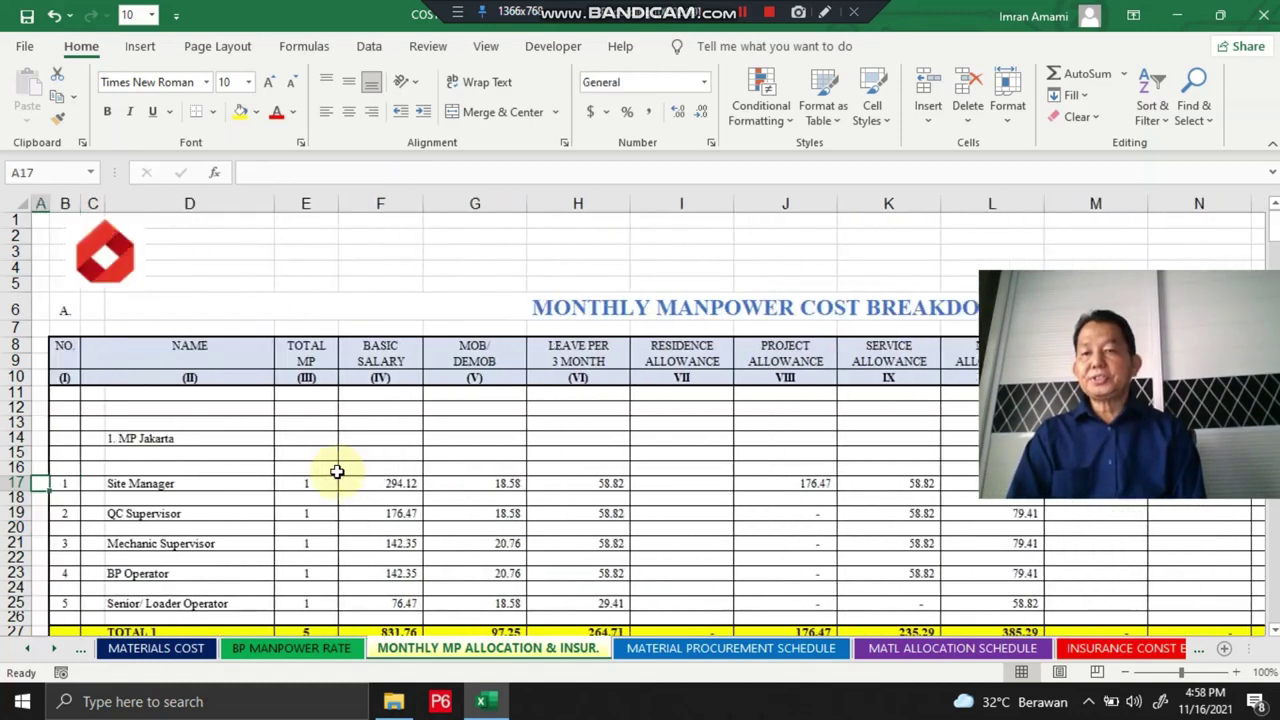
Move along row 17 into the allocation table, checking the Site Manager's monthly allocations and total.
{"action": "key", "text": "Right"}
{"action": "key", "text": "Right"}
{"action": "key", "text": "Right"}
{"action": "key", "text": "Right"}
{"action": "key", "text": "Right"}
{"action": "key", "text": "Right"}
{"action": "key", "text": "Right"}
{"action": "key", "text": "Right"}
{"action": "key", "text": "Right"}
{"action": "key", "text": "Right"}
{"action": "key", "text": "Right"}
{"action": "key", "text": "Right"}
{"action": "key", "text": "Right"}
{"action": "key", "text": "Right"}
{"action": "key", "text": "Right"}
{"action": "key", "text": "Right"}
{"action": "key", "text": "Right"}
{"action": "key", "text": "Right"}
{"action": "key", "text": "Right"}
{"action": "key", "text": "Right"}
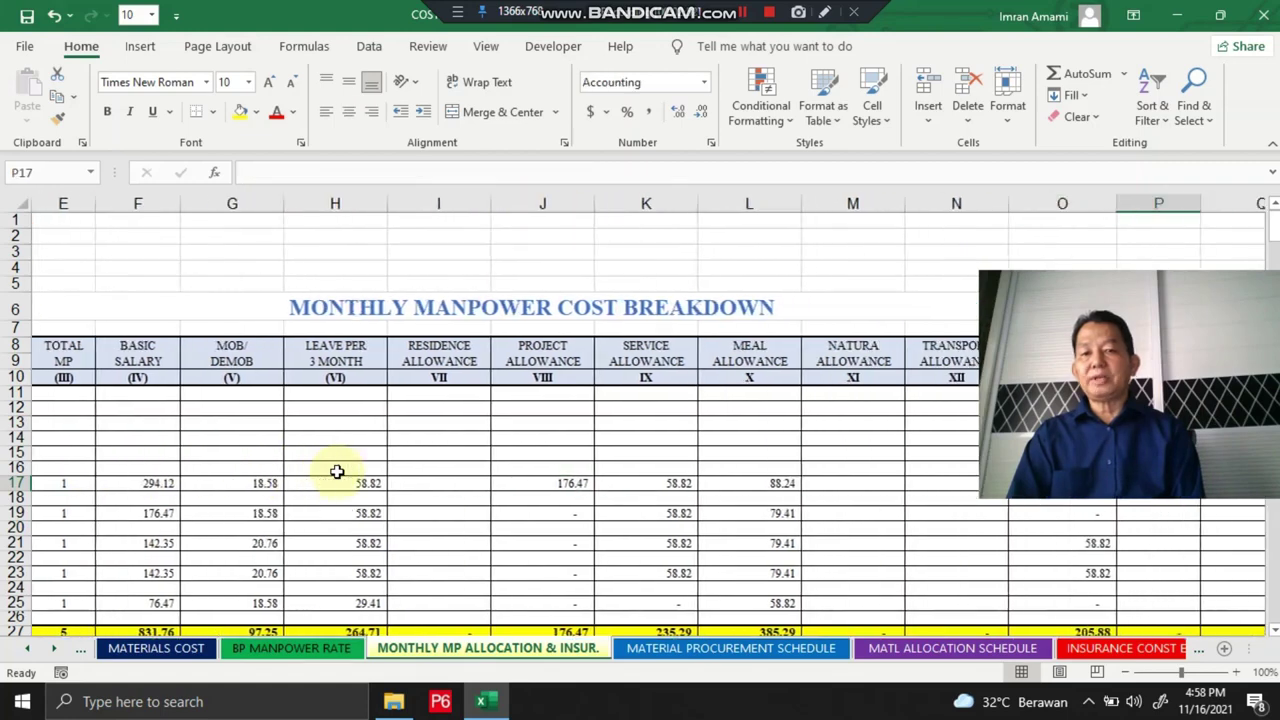
{"action": "key", "text": "Right"}
{"action": "key", "text": "Right"}
{"action": "key", "text": "Right"}
{"action": "key", "text": "Right"}
{"action": "key", "text": "Right"}
{"action": "key", "text": "Right"}
{"action": "key", "text": "Right"}
{"action": "key", "text": "Right"}
{"action": "key", "text": "Right"}
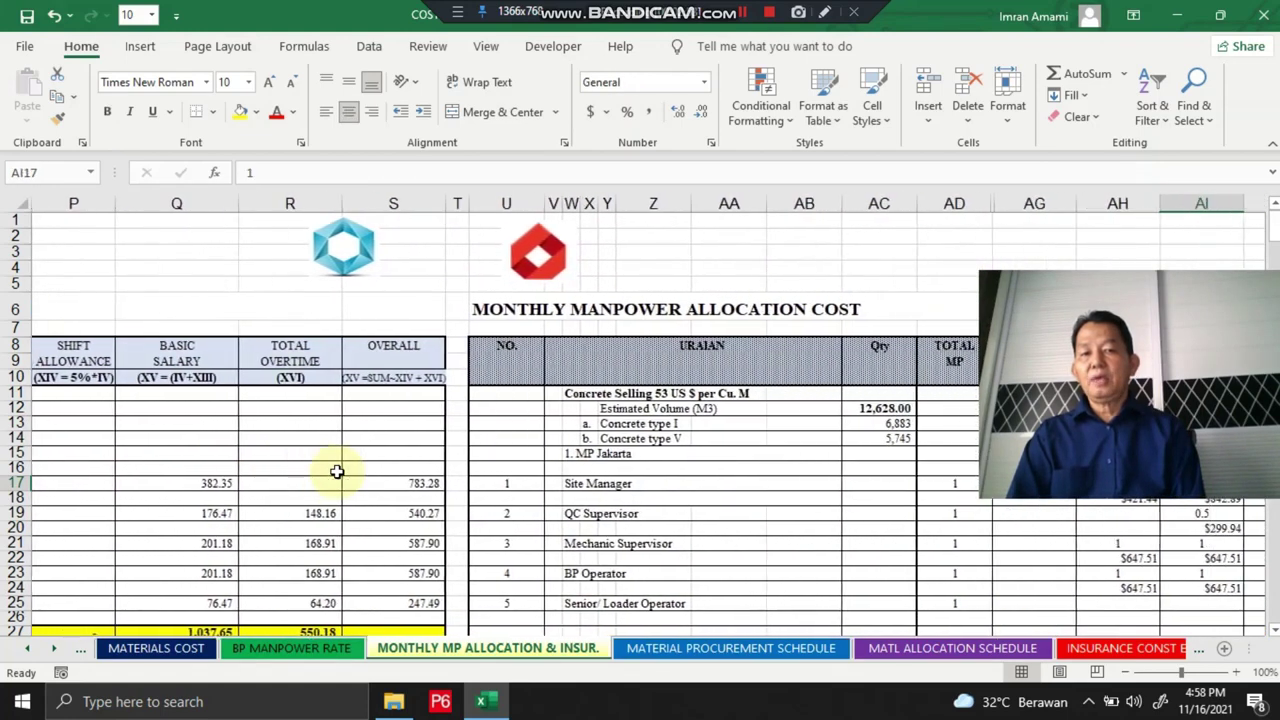
{"action": "key", "text": "Left"}
{"action": "key", "text": "Left"}
{"action": "key", "text": "Left"}
{"action": "key", "text": "Left"}
{"action": "key", "text": "Left"}
{"action": "key", "text": "Left"}
{"action": "key", "text": "Left"}
{"action": "key", "text": "Left"}
{"action": "key", "text": "Left"}
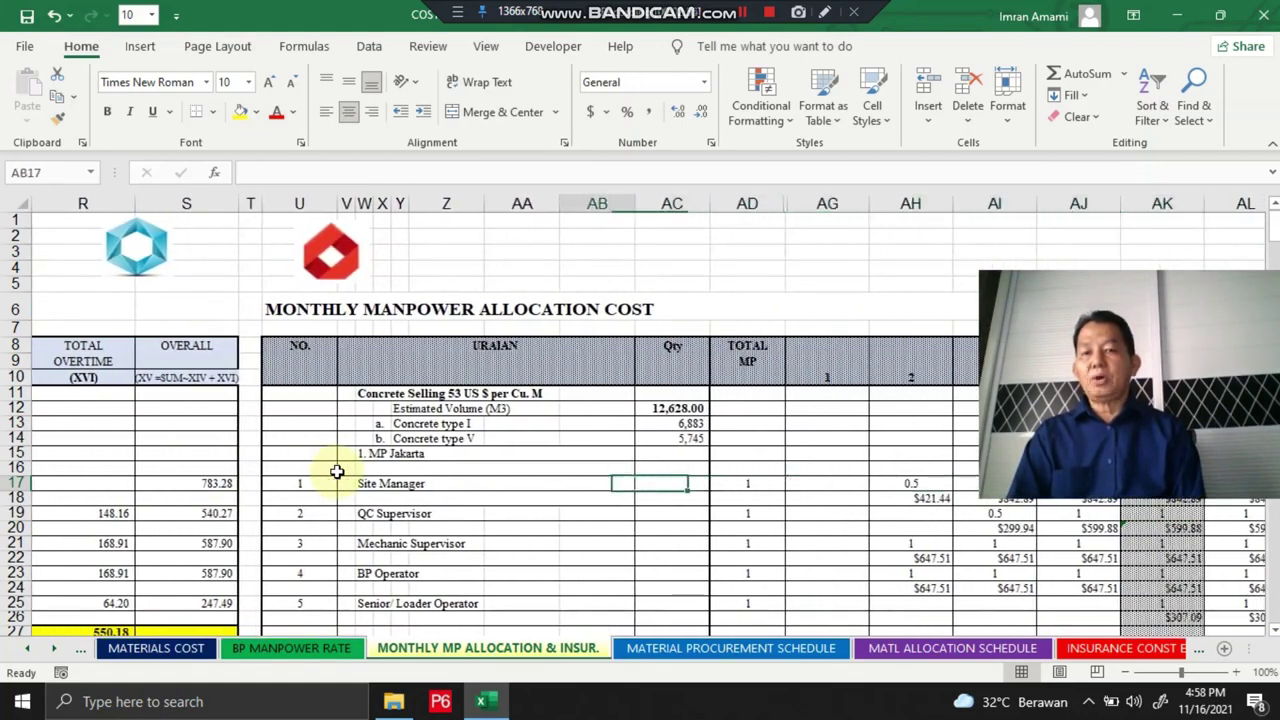
{"action": "key", "text": "Left"}
{"action": "key", "text": "Left"}
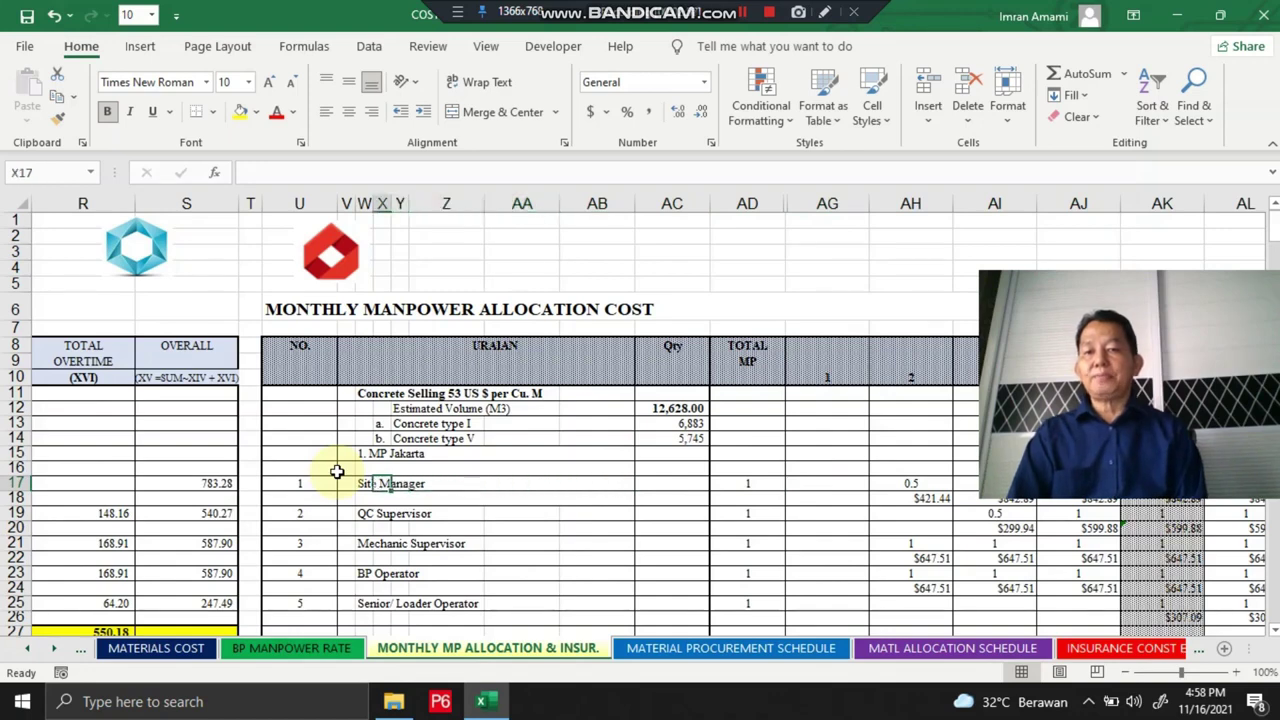
{"action": "key", "text": "Right"}
{"action": "key", "text": "Right"}
{"action": "key", "text": "Right"}
{"action": "key", "text": "Right"}
{"action": "key", "text": "Right"}
{"action": "key", "text": "Right"}
{"action": "key", "text": "Right"}
{"action": "key", "text": "Right"}
{"action": "key", "text": "Right"}
{"action": "key", "text": "Right"}
{"action": "key", "text": "Right"}
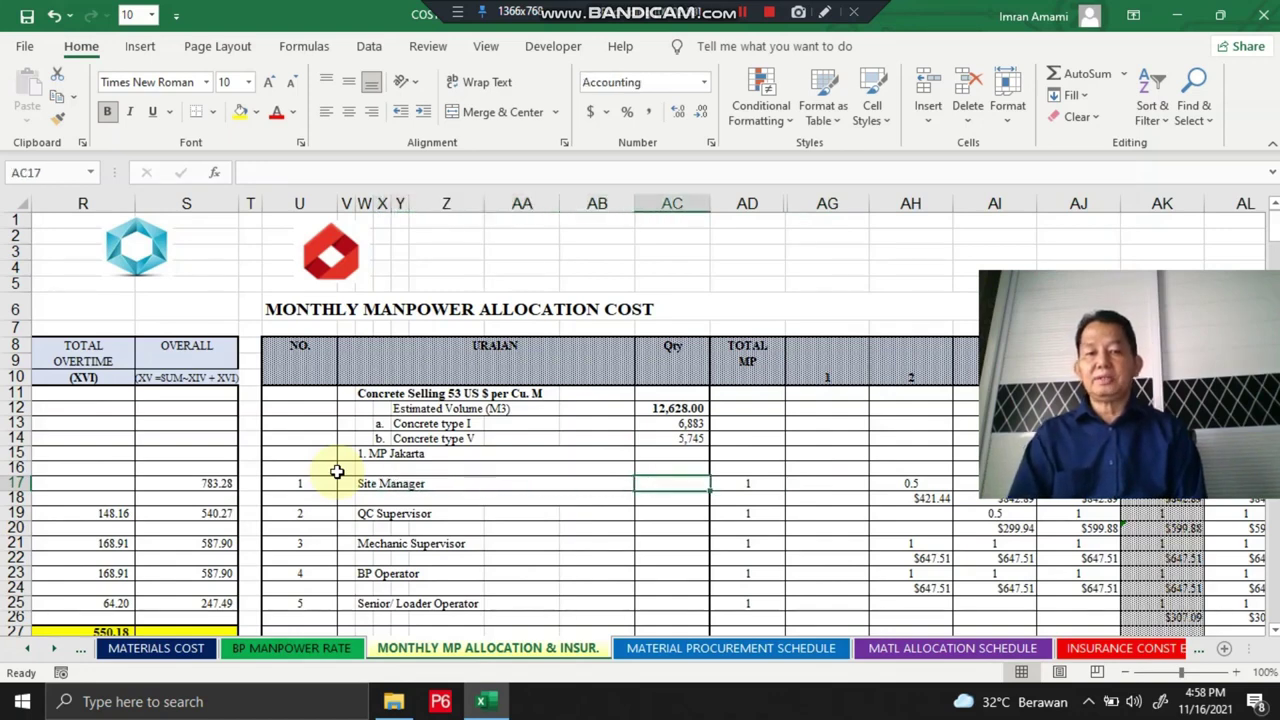
{"action": "scroll", "coordinate": [337, 471], "scroll_direction": "right", "scroll_amount": 5}
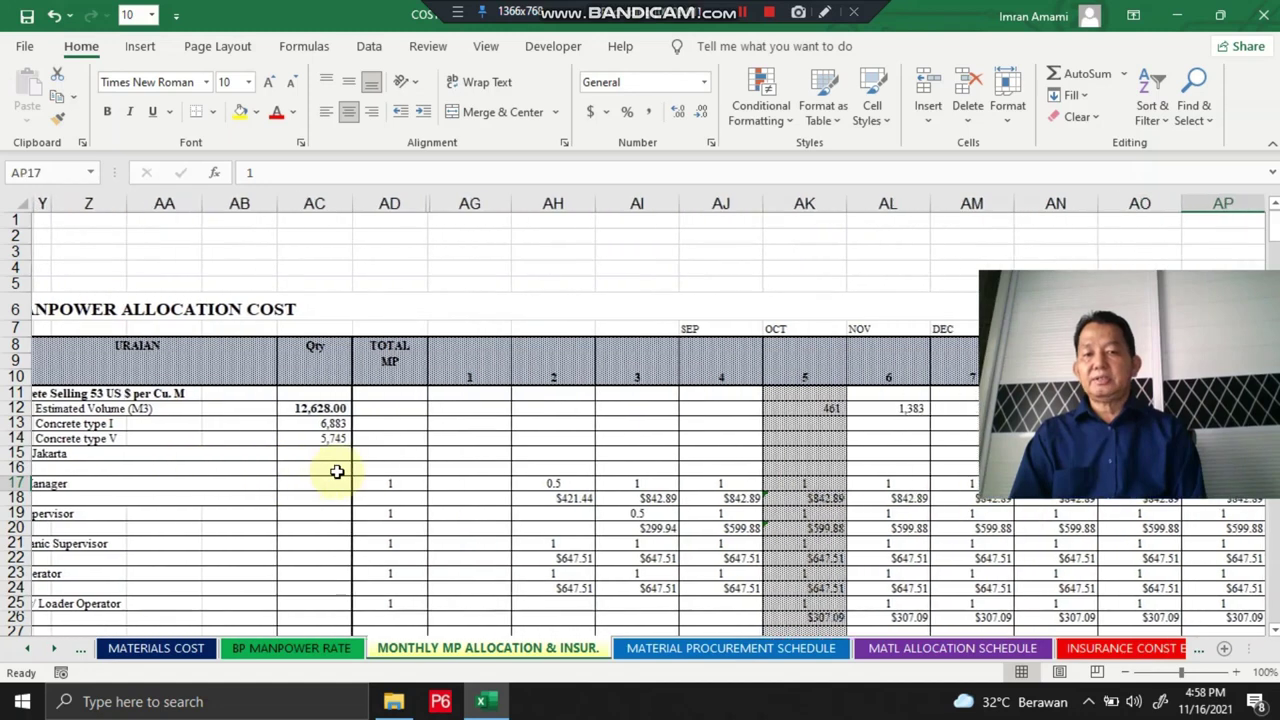
{"action": "key", "text": "Left"}
{"action": "key", "text": "Left"}
{"action": "key", "text": "Left"}
{"action": "key", "text": "Left"}
{"action": "key", "text": "Left"}
{"action": "key", "text": "Left"}
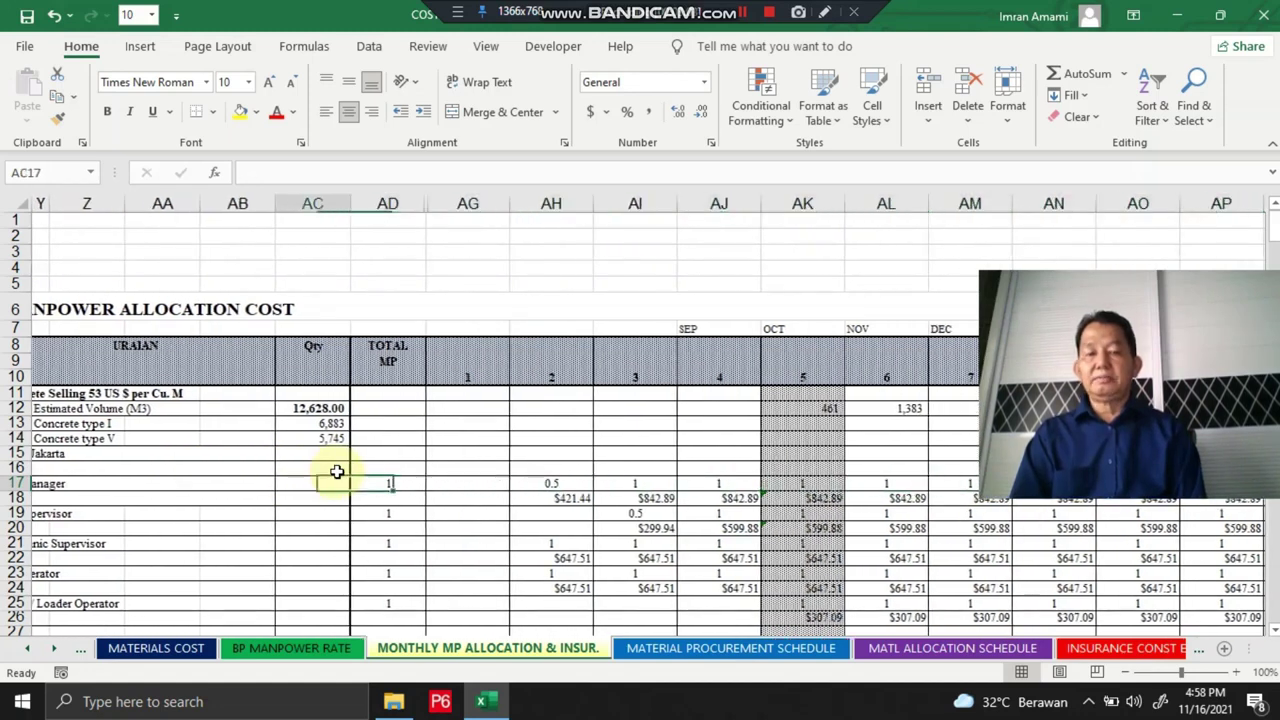
{"action": "key", "text": "Right"}
{"action": "key", "text": "Right"}
{"action": "key", "text": "Right"}
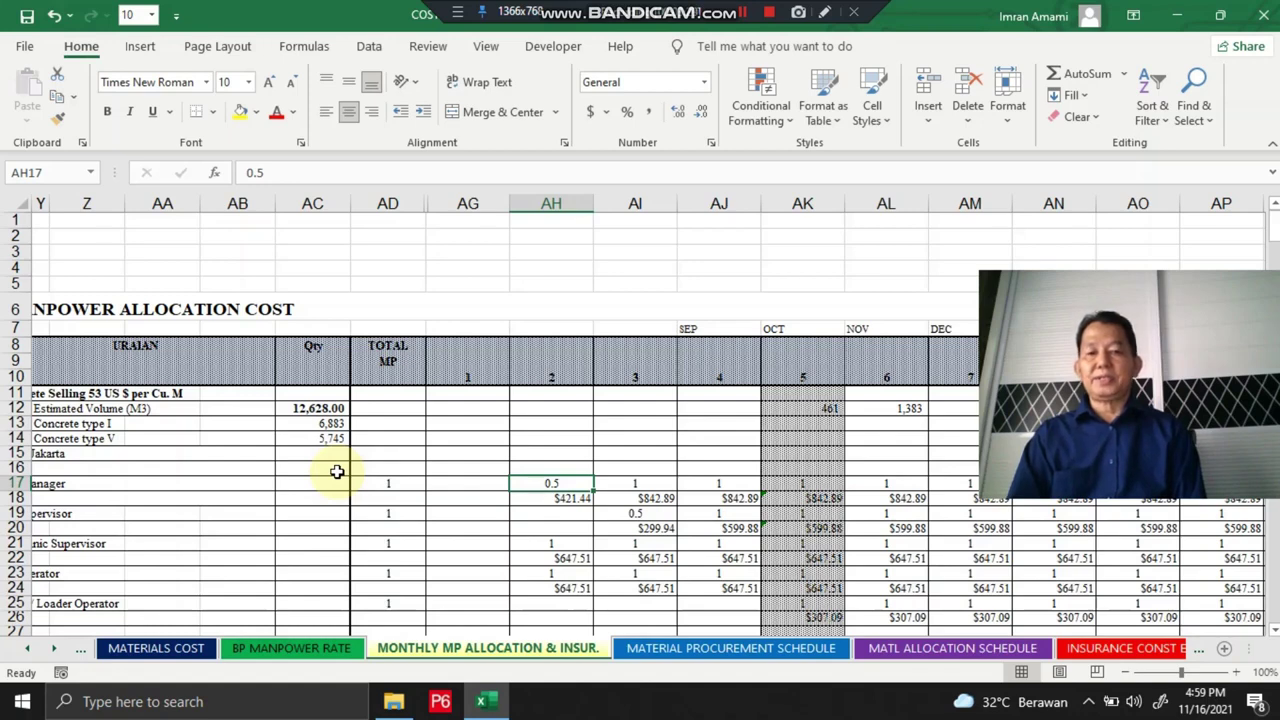
{"action": "key", "text": "Right"}
{"action": "key", "text": "Right"}
{"action": "key", "text": "Right"}
{"action": "key", "text": "Right"}
{"action": "key", "text": "Right"}
{"action": "key", "text": "Right"}
{"action": "key", "text": "Right"}
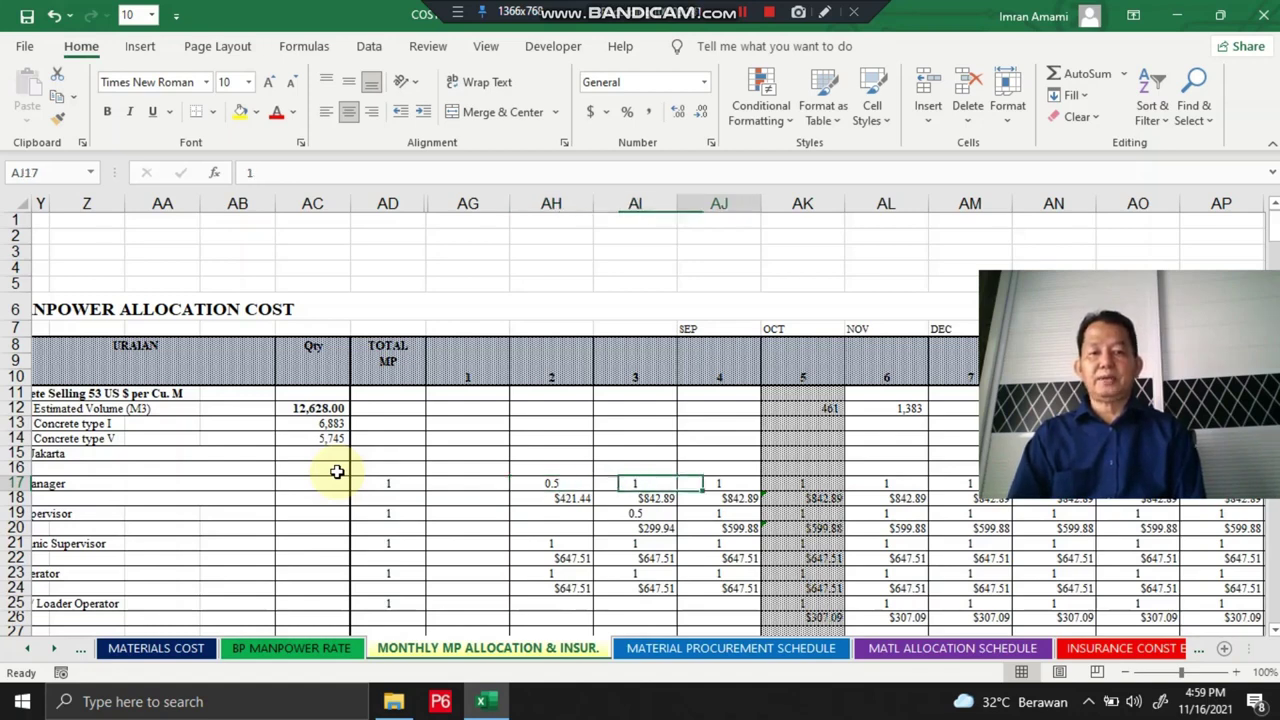
Check the Site Manager's monthly cost formulas in row 18, then return to column U.
{"action": "key", "text": "Right"}
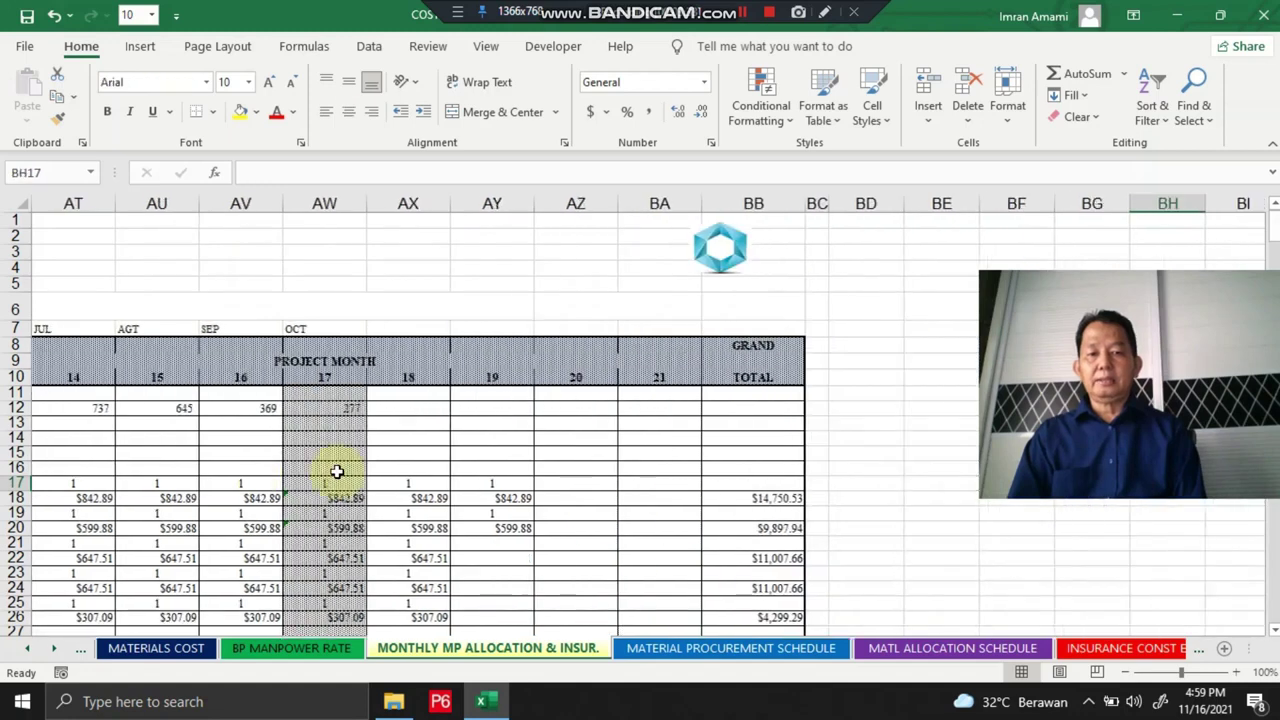
{"action": "key", "text": "Right"}
{"action": "key", "text": "Right"}
{"action": "key", "text": "Right"}
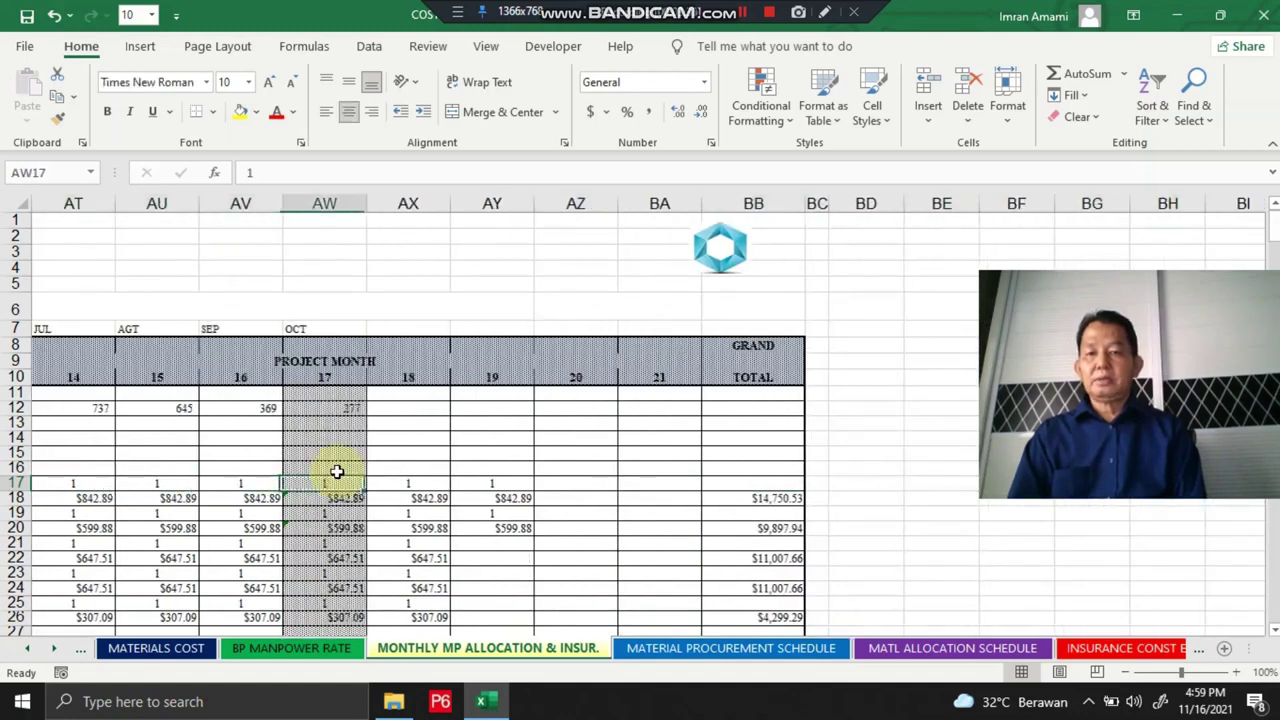
{"action": "key", "text": "Right"}
{"action": "key", "text": "Down"}
{"action": "key", "text": "Left"}
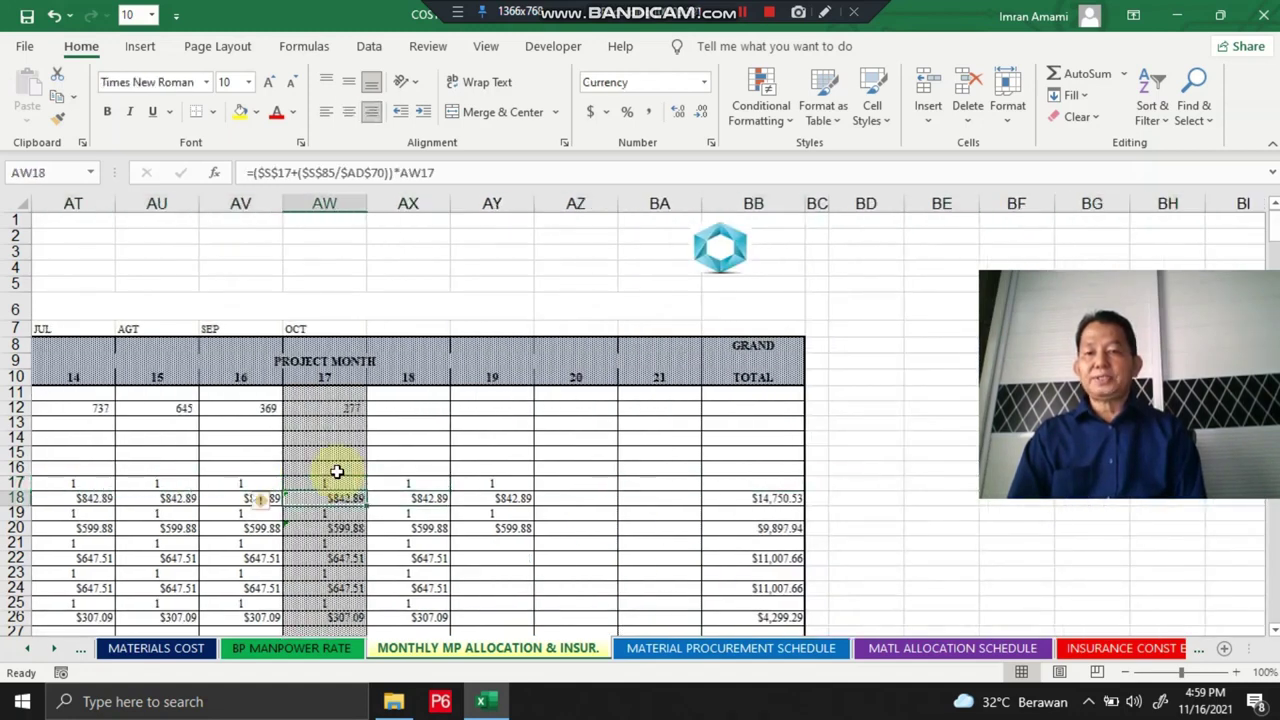
{"action": "key", "text": "Left"}
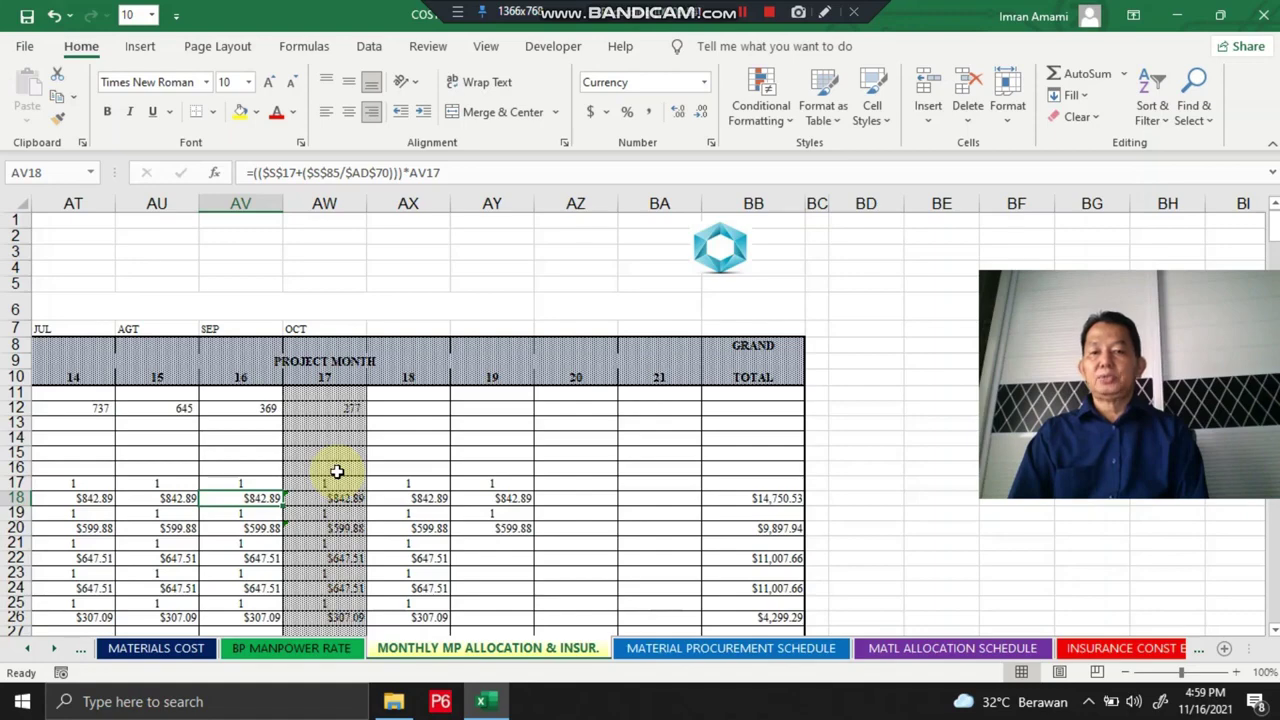
{"action": "key", "text": "Left"}
{"action": "key", "text": "Left"}
{"action": "key", "text": "Left"}
{"action": "key", "text": "Left"}
{"action": "key", "text": "Left"}
{"action": "key", "text": "Left"}
{"action": "key", "text": "Left"}
{"action": "key", "text": "Left"}
{"action": "key", "text": "Left"}
{"action": "key", "text": "Left"}
{"action": "key", "text": "Left"}
{"action": "key", "text": "Left"}
{"action": "key", "text": "Left"}
{"action": "key", "text": "Left"}
{"action": "key", "text": "Left"}
{"action": "key", "text": "Left"}
{"action": "key", "text": "Left"}
{"action": "key", "text": "Left"}
{"action": "key", "text": "Left"}
{"action": "key", "text": "Left"}
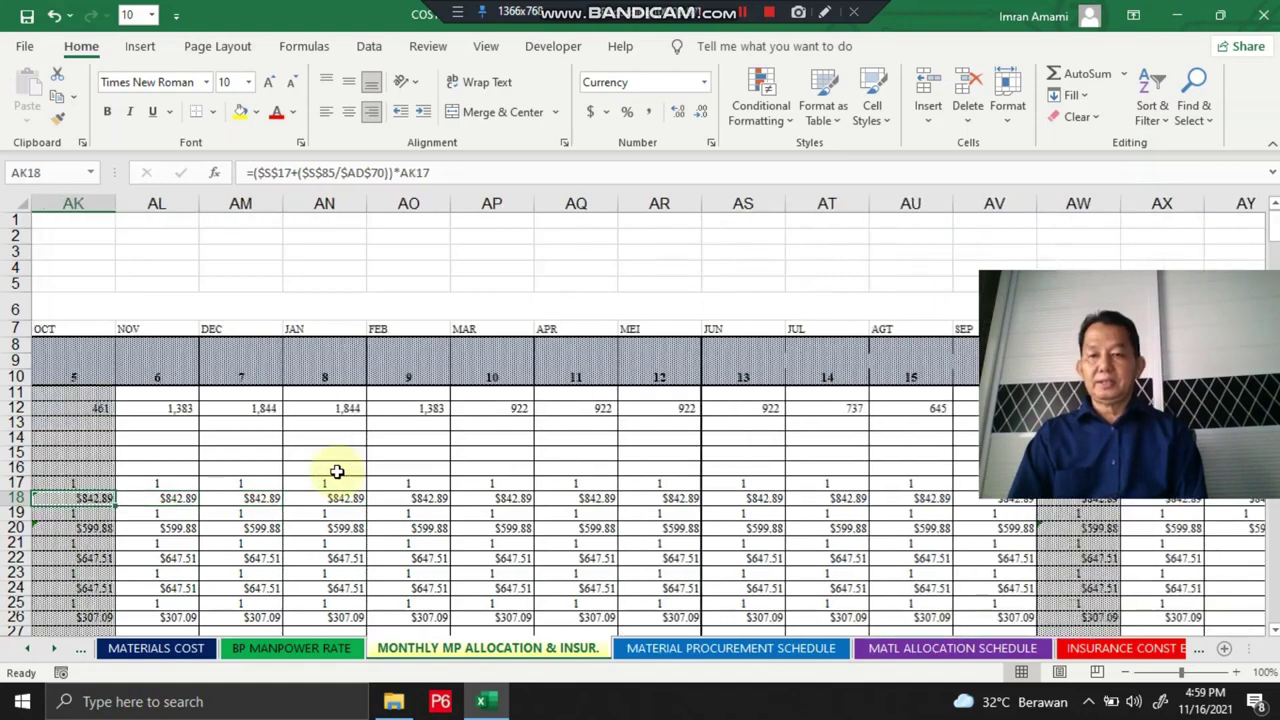
{"action": "key", "text": "Right"}
{"action": "key", "text": "Right"}
{"action": "key", "text": "Right"}
Scan down to the TOTAL 1 and local manpower rows, then return to the table top.
{"action": "key", "text": "Down"}
{"action": "key", "text": "Down"}
{"action": "key", "text": "Down"}
{"action": "key", "text": "Down"}
{"action": "key", "text": "Down"}
{"action": "key", "text": "Down"}
{"action": "key", "text": "Down"}
{"action": "key", "text": "Down"}
{"action": "key", "text": "Down"}
{"action": "key", "text": "Down"}
{"action": "key", "text": "Down"}
{"action": "key", "text": "Down"}
{"action": "key", "text": "Down"}
{"action": "key", "text": "Down"}
{"action": "key", "text": "Down"}
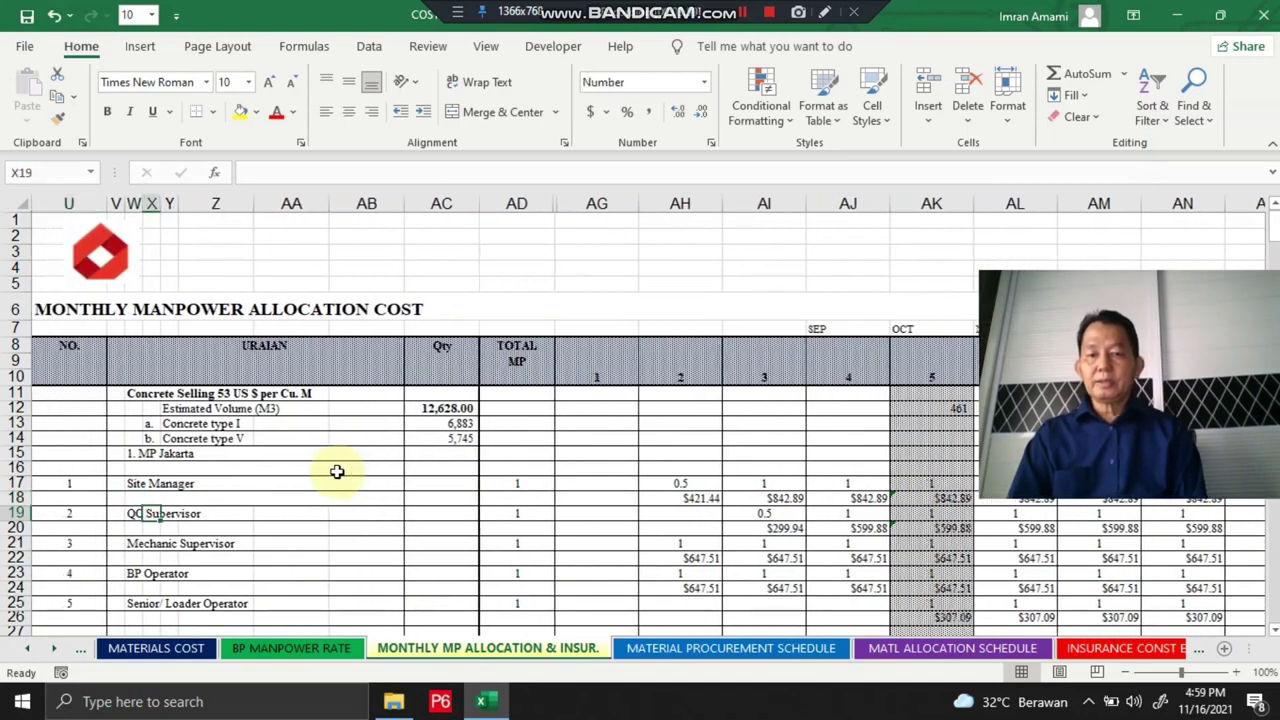
{"action": "key", "text": "Up"}
{"action": "key", "text": "Up"}
{"action": "key", "text": "Up"}
{"action": "key", "text": "Up"}
{"action": "key", "text": "Up"}
{"action": "key", "text": "Up"}
{"action": "key", "text": "Up"}
{"action": "key", "text": "Up"}
{"action": "key", "text": "Up"}
{"action": "key", "text": "Up"}
{"action": "key", "text": "Up"}
{"action": "key", "text": "Up"}
{"action": "key", "text": "Up"}
{"action": "key", "text": "Up"}
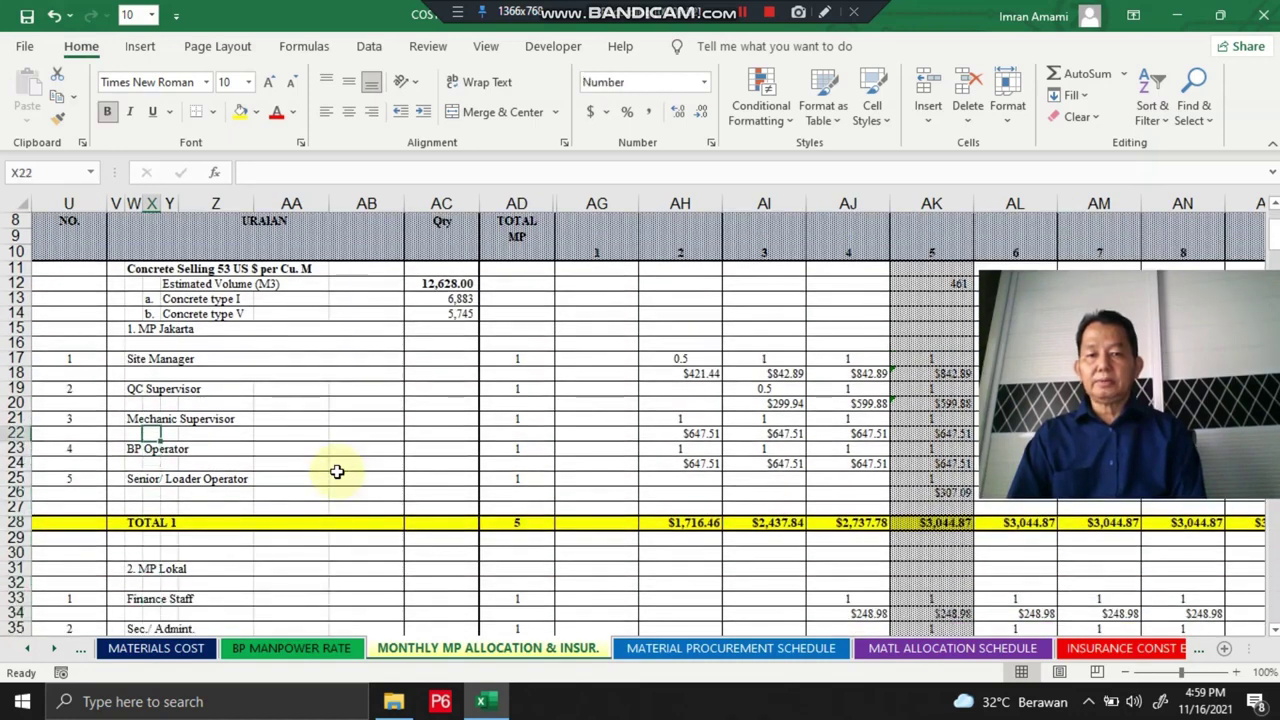
{"action": "key", "text": "Up"}
{"action": "key", "text": "Up"}
{"action": "key", "text": "Up"}
{"action": "key", "text": "Up"}
{"action": "key", "text": "Up"}
{"action": "key", "text": "Up"}
{"action": "key", "text": "Up"}
{"action": "key", "text": "Up"}
{"action": "key", "text": "Up"}
{"action": "key", "text": "Up"}
{"action": "key", "text": "Up"}
{"action": "key", "text": "Up"}
{"action": "key", "text": "Up"}
{"action": "key", "text": "Up"}
{"action": "key", "text": "Up"}
{"action": "key", "text": "Up"}
{"action": "key", "text": "Up"}
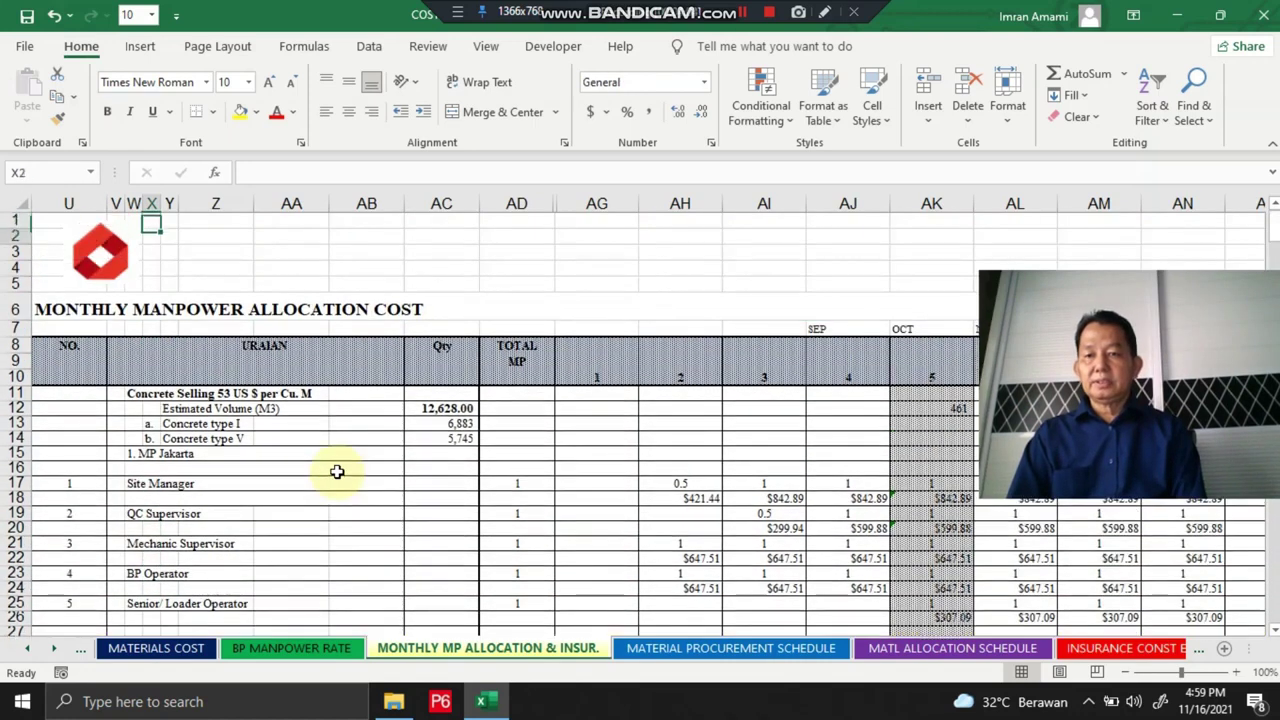
{"action": "key", "text": "Down"}
{"action": "key", "text": "Down"}
{"action": "key", "text": "Down"}
{"action": "key", "text": "Down"}
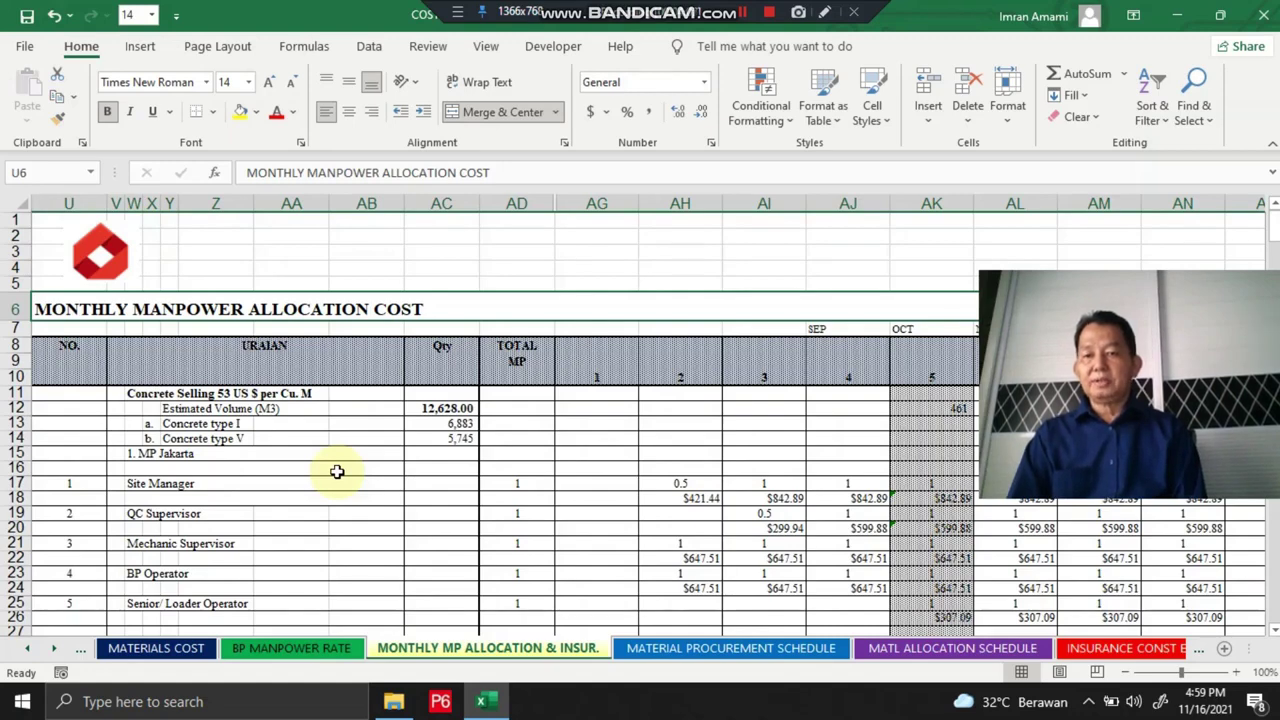
Move to the far-right header columns, then back across the first project months and lower rows.
{"action": "key", "text": "Down"}
{"action": "key", "text": "Right"}
{"action": "key", "text": "Right"}
{"action": "key", "text": "Right"}
{"action": "key", "text": "Right"}
{"action": "key", "text": "Right"}
{"action": "key", "text": "Right"}
{"action": "key", "text": "Right"}
{"action": "key", "text": "Right"}
{"action": "key", "text": "Right"}
{"action": "key", "text": "Right"}
{"action": "key", "text": "Right"}
{"action": "key", "text": "Right"}
{"action": "key", "text": "Right"}
{"action": "key", "text": "Right"}
{"action": "key", "text": "Right"}
{"action": "key", "text": "Right"}
{"action": "key", "text": "Right"}
{"action": "key", "text": "Right"}
{"action": "key", "text": "Right"}
{"action": "key", "text": "Right"}
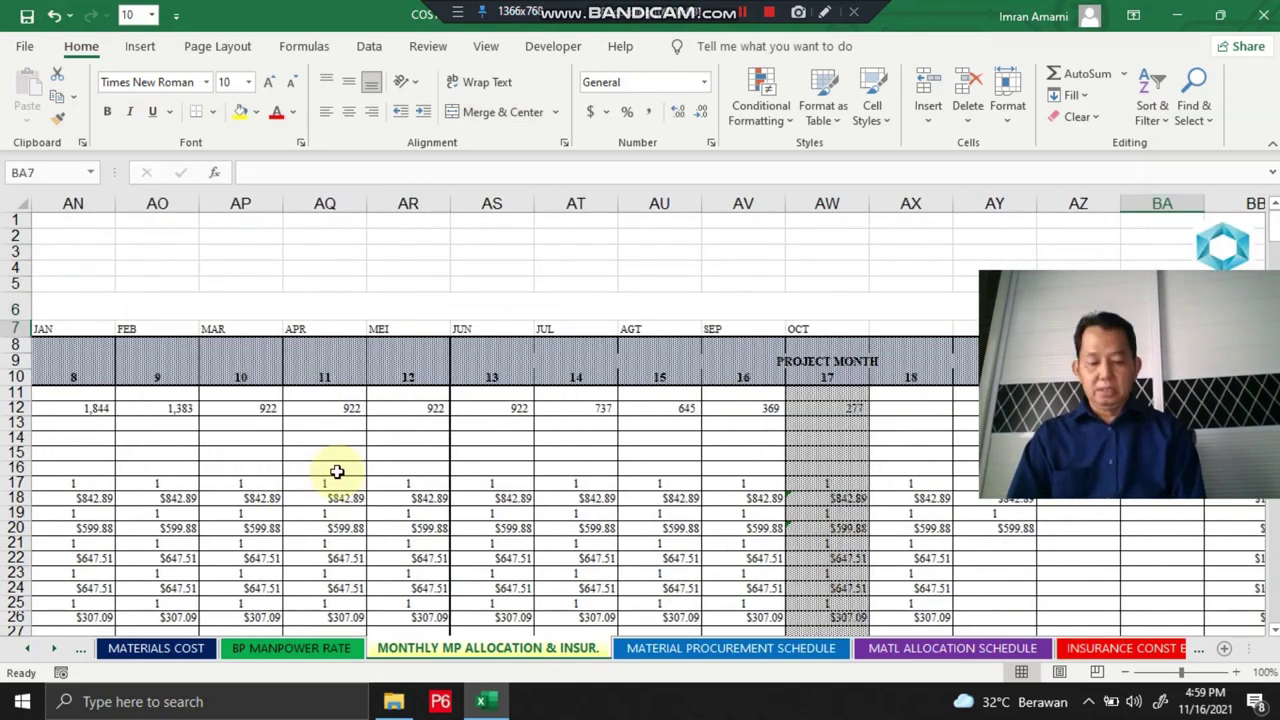
{"action": "key", "text": "Left"}
{"action": "key", "text": "Left"}
{"action": "key", "text": "Left"}
{"action": "key", "text": "Left"}
{"action": "key", "text": "Left"}
{"action": "key", "text": "Left"}
{"action": "key", "text": "Left"}
{"action": "key", "text": "Left"}
{"action": "key", "text": "Left"}
{"action": "key", "text": "Left"}
{"action": "key", "text": "Left"}
{"action": "key", "text": "Left"}
{"action": "key", "text": "Left"}
{"action": "key", "text": "Left"}
{"action": "key", "text": "Left"}
{"action": "key", "text": "Left"}
{"action": "key", "text": "Left"}
{"action": "key", "text": "Left"}
{"action": "key", "text": "Left"}
{"action": "key", "text": "Left"}
{"action": "key", "text": "Down"}
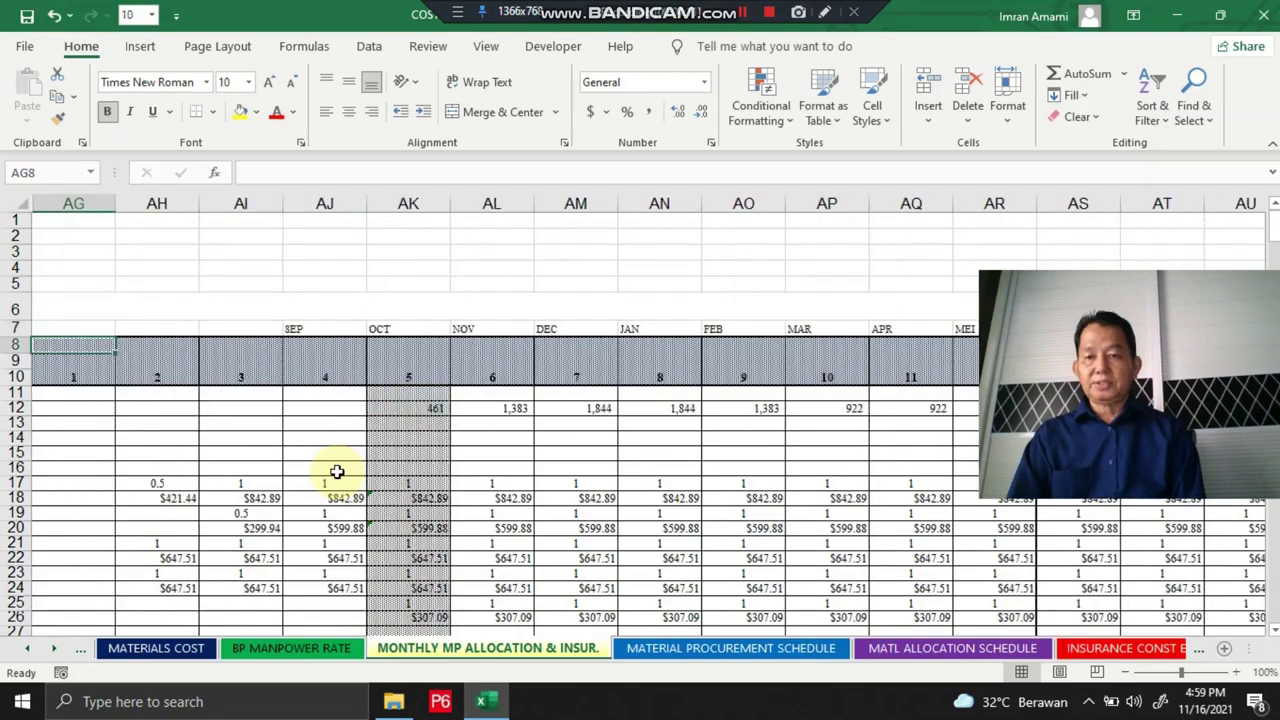
{"action": "key", "text": "Down"}
{"action": "key", "text": "Down"}
{"action": "key", "text": "Down"}
{"action": "key", "text": "Down"}
{"action": "key", "text": "Down"}
{"action": "key", "text": "Down"}
{"action": "key", "text": "Down"}
{"action": "key", "text": "Down"}
{"action": "key", "text": "Down"}
{"action": "key", "text": "Down"}
{"action": "key", "text": "Down"}
{"action": "key", "text": "Down"}
{"action": "key", "text": "Down"}
{"action": "key", "text": "Down"}
{"action": "key", "text": "Down"}
{"action": "key", "text": "Down"}
{"action": "key", "text": "Down"}
{"action": "key", "text": "Down"}
{"action": "key", "text": "Down"}
{"action": "key", "text": "Down"}
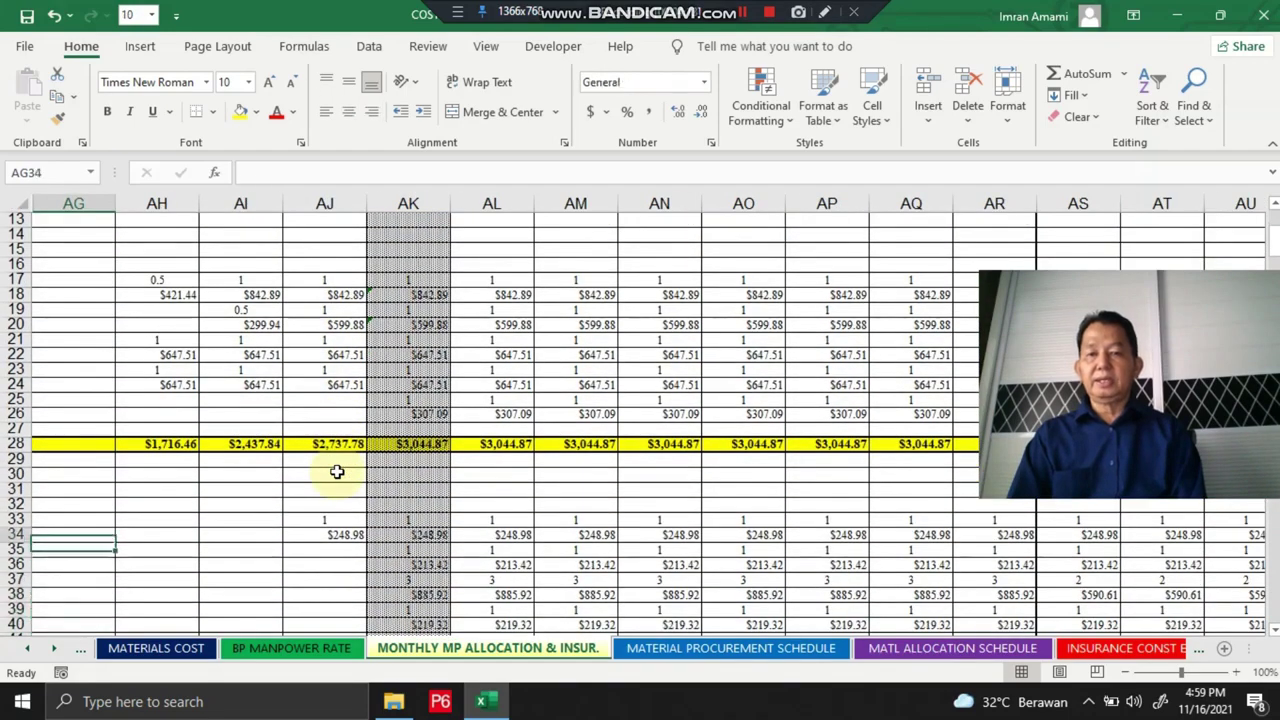
{"action": "key", "text": "Up"}
{"action": "key", "text": "Up"}
{"action": "key", "text": "Up"}
{"action": "key", "text": "Up"}
{"action": "key", "text": "Up"}
{"action": "key", "text": "Up"}
{"action": "key", "text": "Up"}
{"action": "key", "text": "Up"}
{"action": "key", "text": "Up"}
{"action": "key", "text": "Up"}
{"action": "key", "text": "Up"}
{"action": "key", "text": "Up"}
{"action": "key", "text": "Up"}
{"action": "key", "text": "Up"}
{"action": "key", "text": "Up"}
{"action": "key", "text": "Up"}
{"action": "key", "text": "Up"}
{"action": "key", "text": "Up"}
{"action": "key", "text": "Up"}
{"action": "key", "text": "Up"}
{"action": "key", "text": "Left"}
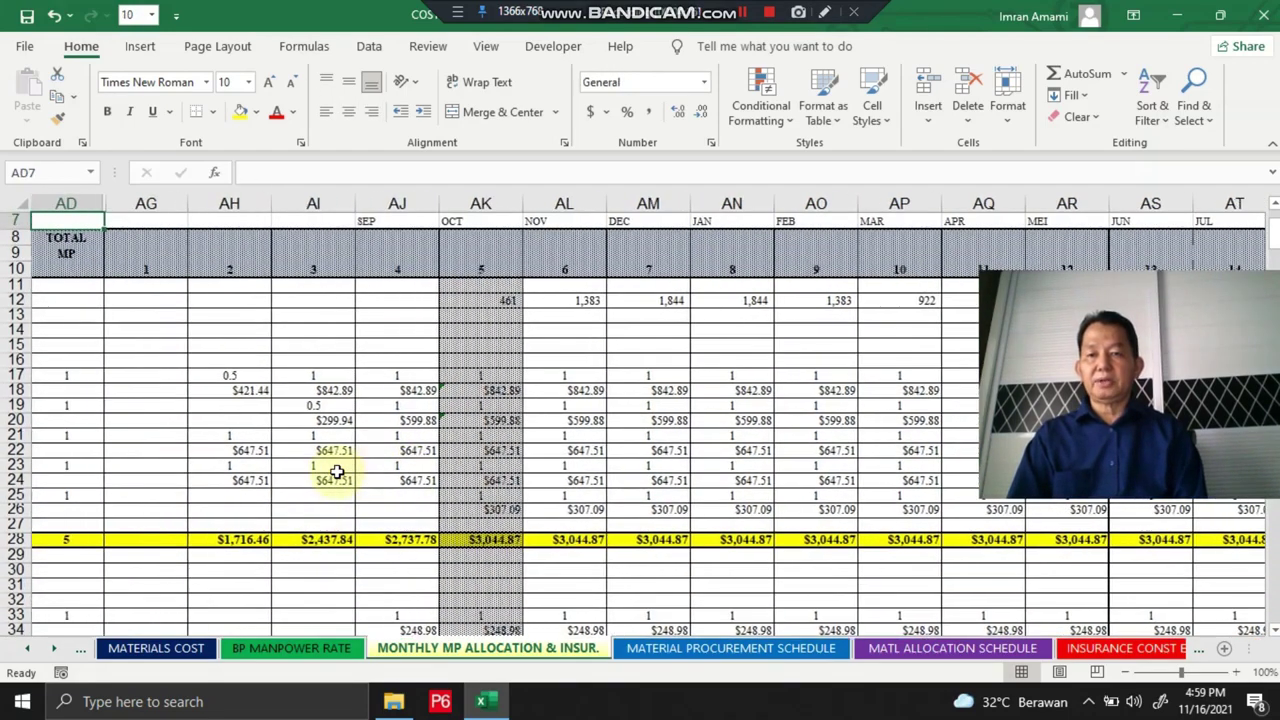
Check the 17000 exchange rate note in row 6, then move down the GRAND TOTAL column BB.
{"action": "key", "text": "Left"}
{"action": "key", "text": "Left"}
{"action": "key", "text": "Left"}
{"action": "key", "text": "ctrl+Left"}
{"action": "key", "text": "Up"}
{"action": "key", "text": "ctrl+Right"}
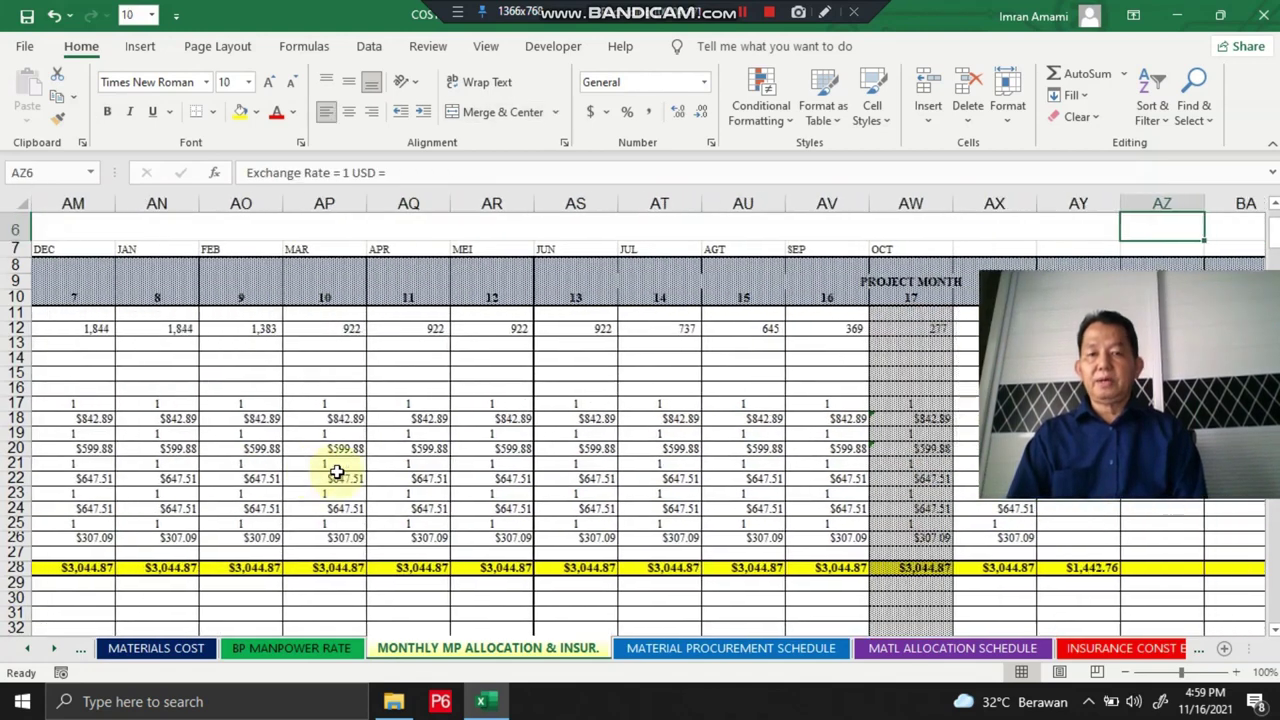
{"action": "key", "text": "Right"}
{"action": "key", "text": "Right"}
{"action": "key", "text": "Right"}
{"action": "key", "text": "Right"}
{"action": "key", "text": "Right"}
{"action": "key", "text": "Right"}
{"action": "key", "text": "Right"}
{"action": "key", "text": "Right"}
{"action": "key", "text": "Right"}
{"action": "key", "text": "Left"}
{"action": "key", "text": "Left"}
{"action": "key", "text": "Left"}
{"action": "key", "text": "Left"}
{"action": "key", "text": "Left"}
{"action": "key", "text": "Left"}
{"action": "key", "text": "Left"}
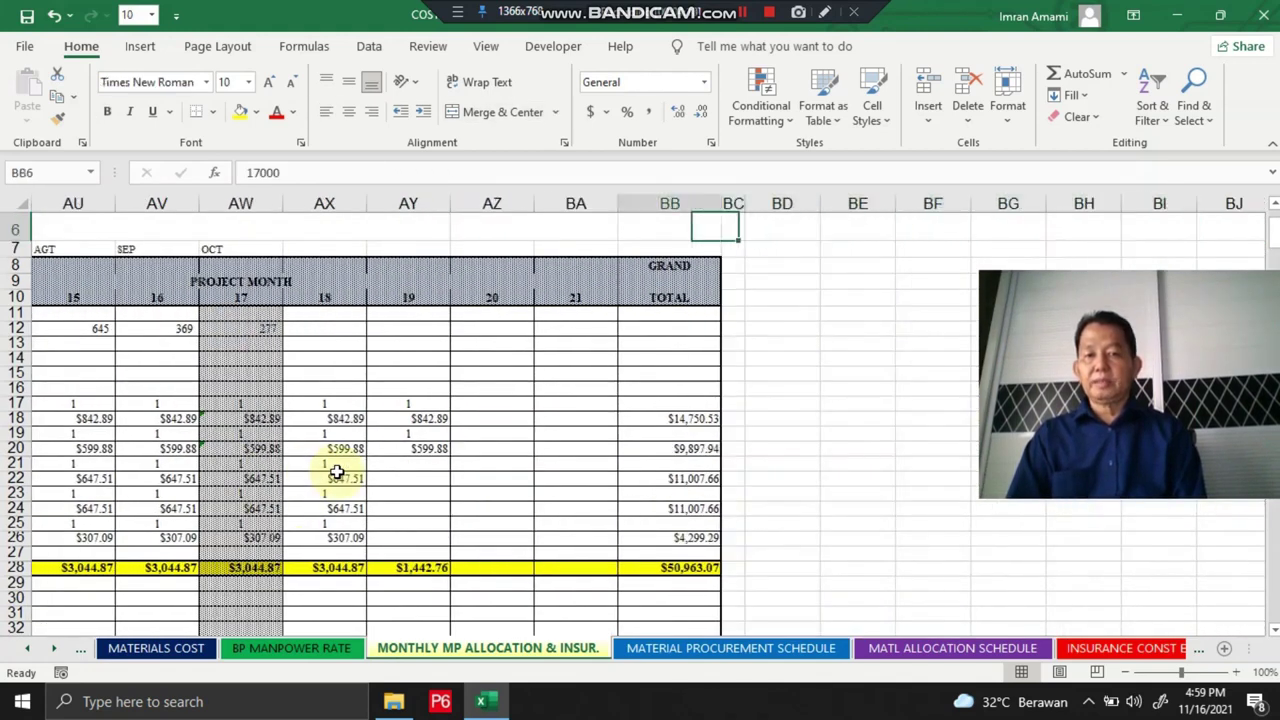
{"action": "key", "text": "Down"}
{"action": "key", "text": "Down"}
{"action": "key", "text": "Down"}
{"action": "key", "text": "Down"}
{"action": "key", "text": "Down"}
{"action": "key", "text": "Down"}
{"action": "key", "text": "Down"}
{"action": "key", "text": "Down"}
{"action": "key", "text": "Down"}
{"action": "key", "text": "Down"}
{"action": "key", "text": "Down"}
{"action": "key", "text": "Down"}
{"action": "key", "text": "Down"}
{"action": "key", "text": "Down"}
{"action": "key", "text": "Down"}
{"action": "key", "text": "Down"}
{"action": "key", "text": "Down"}
{"action": "key", "text": "Down"}
{"action": "key", "text": "Down"}
{"action": "key", "text": "Down"}
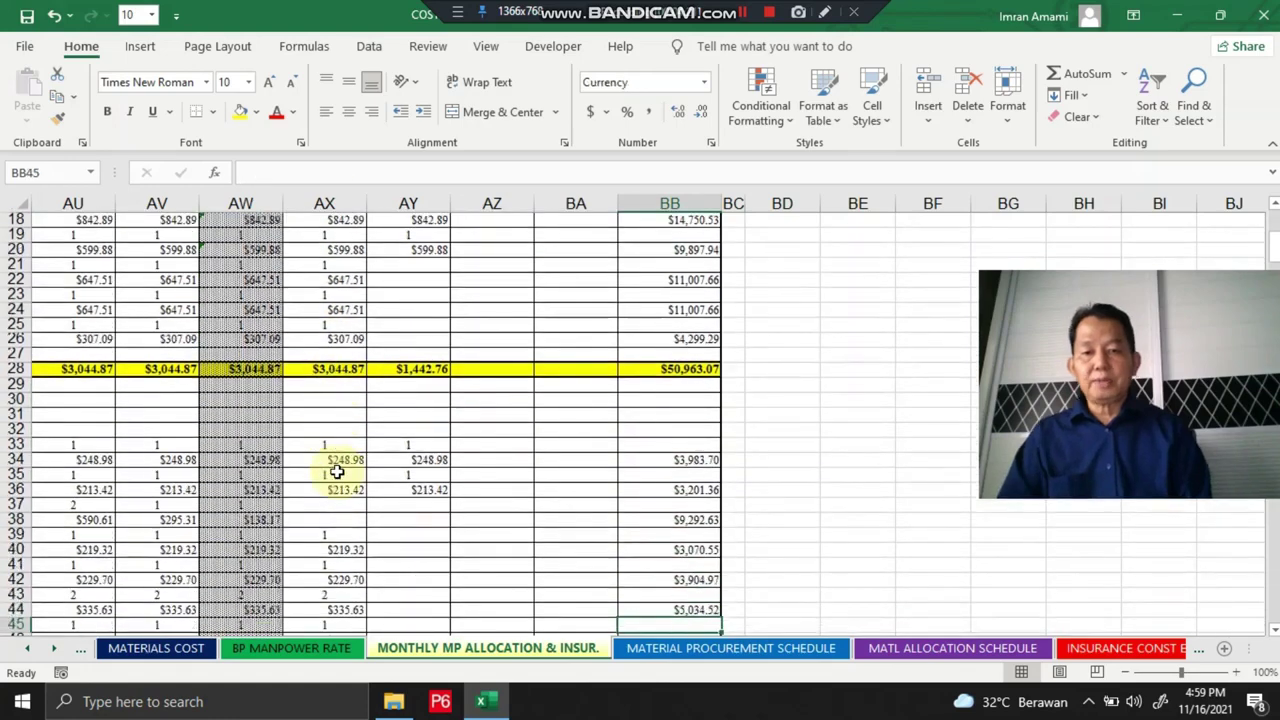
Move down past the total cost rows to the table's end and back up into the staff rows.
{"action": "key", "text": "Down"}
{"action": "key", "text": "Down"}
{"action": "key", "text": "Down"}
{"action": "key", "text": "Down"}
{"action": "key", "text": "Down"}
{"action": "key", "text": "Down"}
{"action": "key", "text": "Down"}
{"action": "key", "text": "Down"}
{"action": "key", "text": "Down"}
{"action": "key", "text": "Down"}
{"action": "key", "text": "Down"}
{"action": "key", "text": "Down"}
{"action": "key", "text": "Down"}
{"action": "key", "text": "Down"}
{"action": "key", "text": "Down"}
{"action": "key", "text": "Down"}
{"action": "key", "text": "Down"}
{"action": "key", "text": "Down"}
{"action": "key", "text": "Down"}
{"action": "key", "text": "Down"}
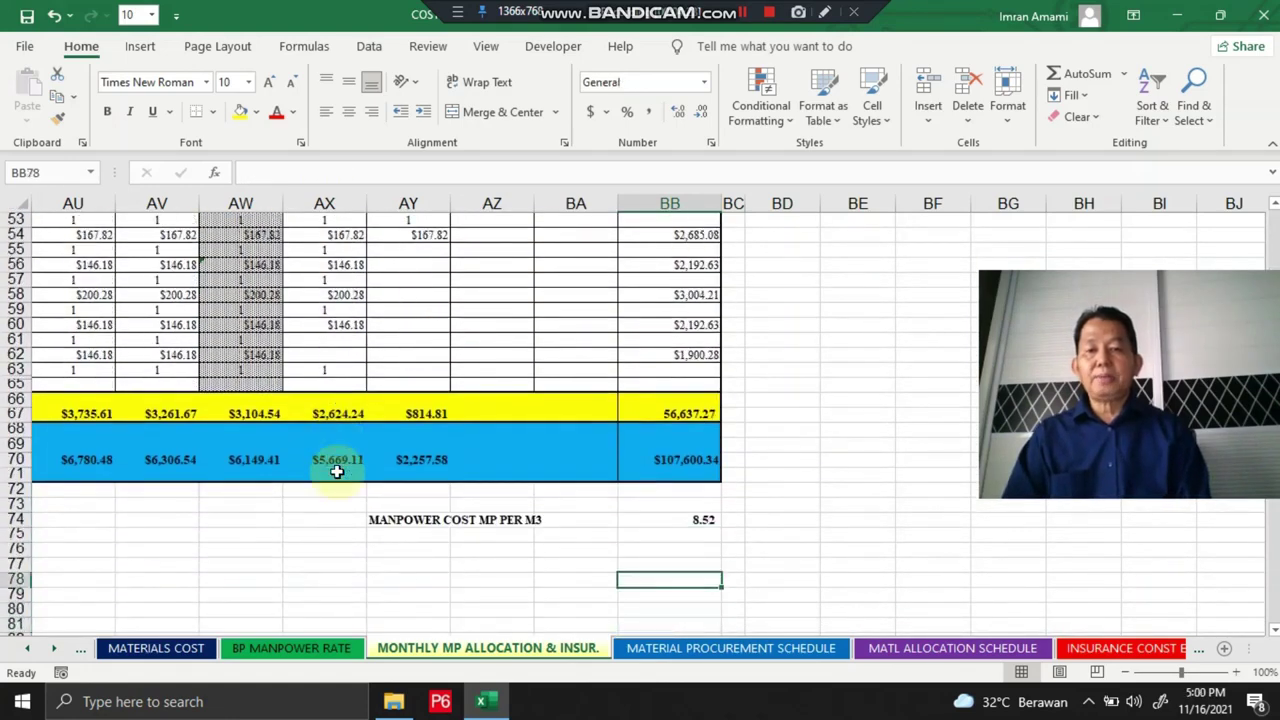
{"action": "key", "text": "Down"}
{"action": "key", "text": "Down"}
{"action": "key", "text": "Down"}
{"action": "key", "text": "Down"}
{"action": "key", "text": "Down"}
{"action": "key", "text": "Down"}
{"action": "key", "text": "Down"}
{"action": "key", "text": "Down"}
{"action": "key", "text": "Down"}
{"action": "key", "text": "Down"}
{"action": "key", "text": "Down"}
{"action": "key", "text": "Down"}
{"action": "key", "text": "Down"}
{"action": "key", "text": "Down"}
{"action": "key", "text": "Down"}
{"action": "key", "text": "Down"}
{"action": "key", "text": "Down"}
{"action": "key", "text": "Down"}
{"action": "key", "text": "Down"}
{"action": "key", "text": "Down"}
{"action": "key", "text": "Left"}
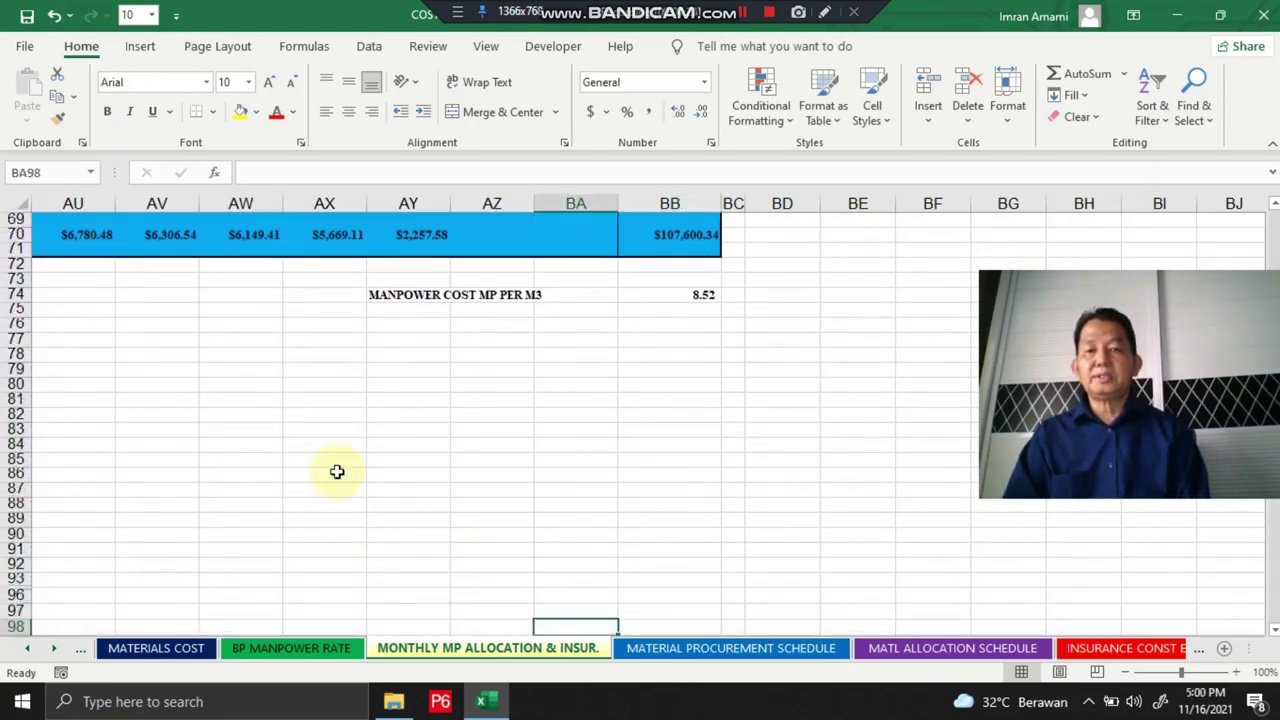
{"action": "key", "text": "Left"}
{"action": "key", "text": "Left"}
{"action": "key", "text": "Left"}
{"action": "key", "text": "Left"}
{"action": "key", "text": "Left"}
{"action": "key", "text": "Left"}
{"action": "key", "text": "Left"}
{"action": "key", "text": "Left"}
{"action": "key", "text": "Left"}
{"action": "key", "text": "Left"}
{"action": "key", "text": "Left"}
{"action": "key", "text": "Left"}
{"action": "key", "text": "Left"}
{"action": "key", "text": "Left"}
{"action": "key", "text": "Left"}
{"action": "key", "text": "Left"}
{"action": "key", "text": "Left"}
{"action": "key", "text": "Left"}
{"action": "key", "text": "Left"}
{"action": "key", "text": "Left"}
{"action": "key", "text": "Up"}
{"action": "key", "text": "Up"}
{"action": "key", "text": "Up"}
{"action": "key", "text": "Up"}
{"action": "key", "text": "Up"}
{"action": "key", "text": "Up"}
{"action": "key", "text": "Up"}
{"action": "key", "text": "Up"}
{"action": "key", "text": "Up"}
{"action": "key", "text": "Up"}
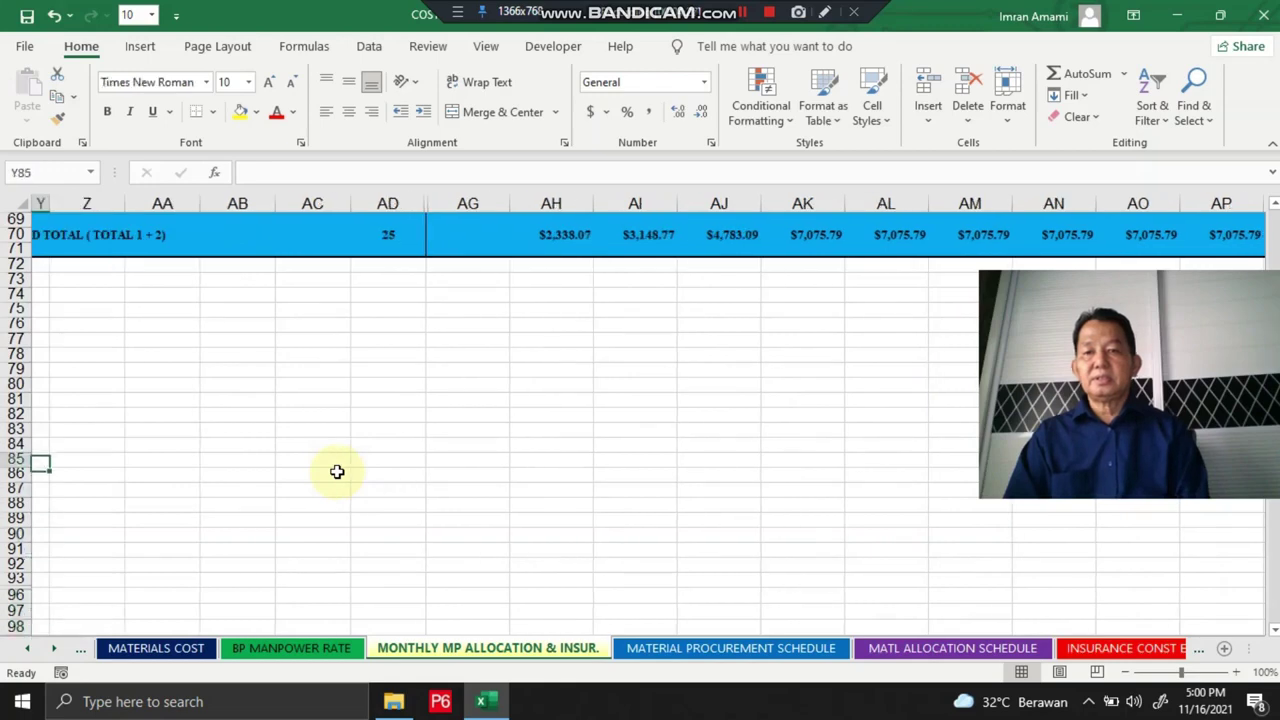
{"action": "key", "text": "Up"}
{"action": "key", "text": "Up"}
{"action": "key", "text": "Up"}
{"action": "key", "text": "Up"}
{"action": "key", "text": "Up"}
{"action": "key", "text": "Up"}
{"action": "key", "text": "Up"}
{"action": "key", "text": "Up"}
{"action": "key", "text": "Up"}
{"action": "key", "text": "Up"}
{"action": "key", "text": "Up"}
{"action": "key", "text": "Up"}
{"action": "key", "text": "Up"}
{"action": "key", "text": "Up"}
{"action": "key", "text": "Up"}
{"action": "key", "text": "Up"}
Return to column BB and reach BB70, where =+BB67+BB28 gives $107,600.34.
{"action": "key", "text": "Right"}
{"action": "key", "text": "Right"}
{"action": "key", "text": "Right"}
{"action": "key", "text": "Right"}
{"action": "key", "text": "Right"}
{"action": "key", "text": "Right"}
{"action": "key", "text": "Right"}
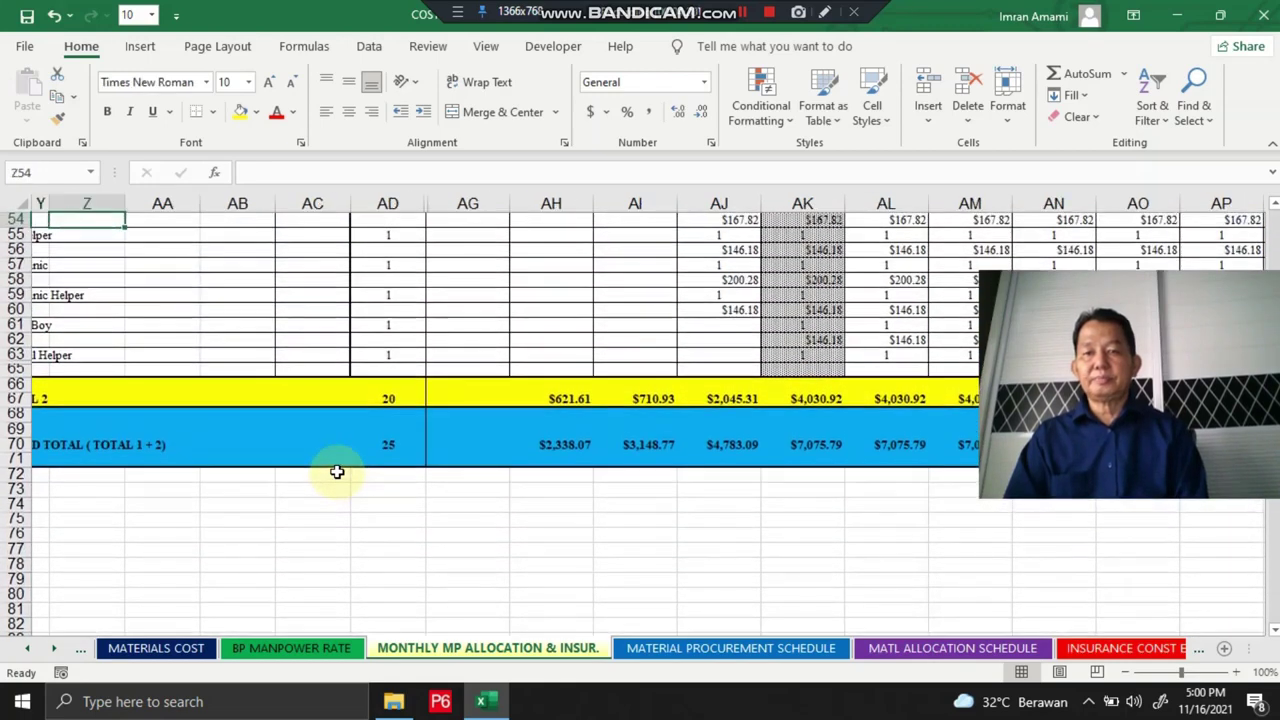
{"action": "key", "text": "Right"}
{"action": "key", "text": "Right"}
{"action": "key", "text": "Right"}
{"action": "key", "text": "Right"}
{"action": "key", "text": "Right"}
{"action": "key", "text": "Right"}
{"action": "key", "text": "Right"}
{"action": "key", "text": "Right"}
{"action": "key", "text": "Right"}
{"action": "key", "text": "Right"}
{"action": "key", "text": "Right"}
{"action": "key", "text": "Right"}
{"action": "key", "text": "Right"}
{"action": "key", "text": "Right"}
{"action": "key", "text": "Right"}
{"action": "key", "text": "Right"}
{"action": "key", "text": "Right"}
{"action": "key", "text": "Right"}
{"action": "key", "text": "Right"}
{"action": "key", "text": "Right"}
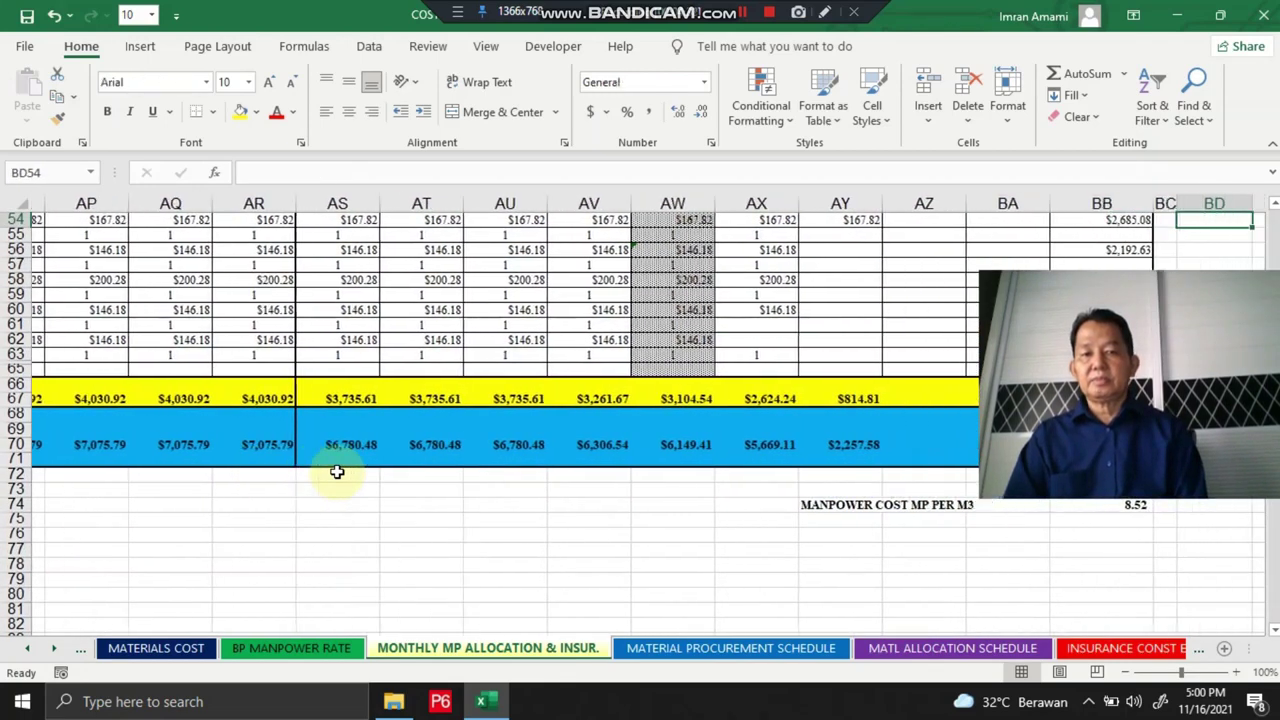
{"action": "key", "text": "Right"}
{"action": "key", "text": "Right"}
{"action": "key", "text": "Left"}
{"action": "key", "text": "Left"}
{"action": "key", "text": "Left"}
{"action": "key", "text": "Left"}
{"action": "key", "text": "Left"}
{"action": "key", "text": "Left"}
{"action": "key", "text": "Left"}
{"action": "key", "text": "Left"}
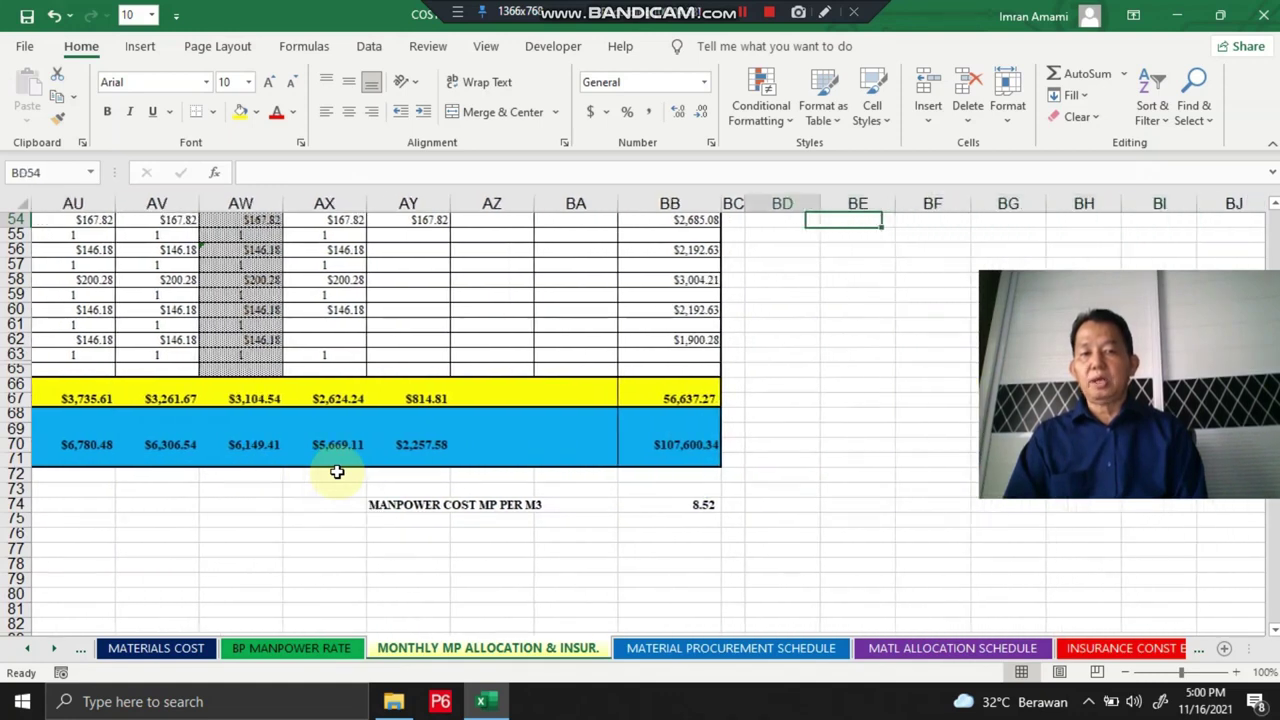
{"action": "key", "text": "Down"}
{"action": "key", "text": "Down"}
{"action": "key", "text": "Down"}
{"action": "key", "text": "Down"}
{"action": "key", "text": "Down"}
{"action": "key", "text": "Down"}
{"action": "key", "text": "Down"}
{"action": "key", "text": "Down"}
{"action": "key", "text": "Down"}
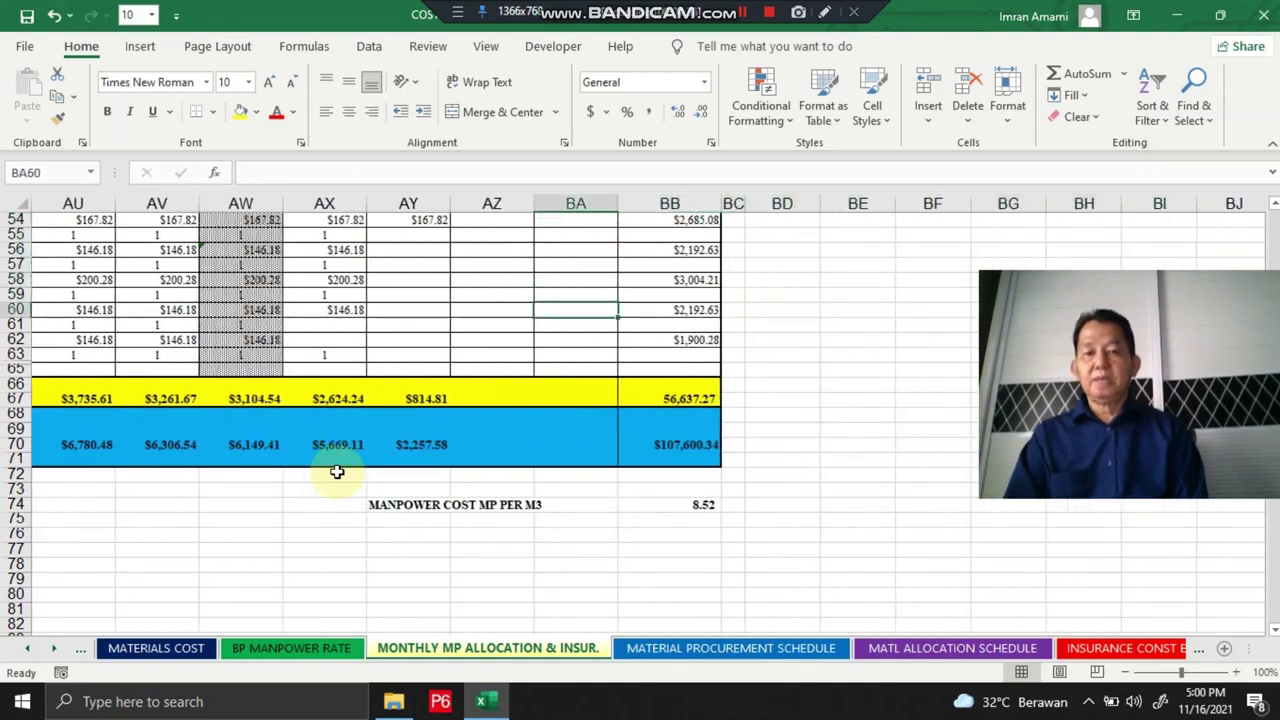
{"action": "key", "text": "Down"}
{"action": "key", "text": "Down"}
{"action": "key", "text": "Down"}
{"action": "key", "text": "Right"}
{"action": "key", "text": "Down"}
{"action": "key", "text": "Down"}
{"action": "key", "text": "Down"}
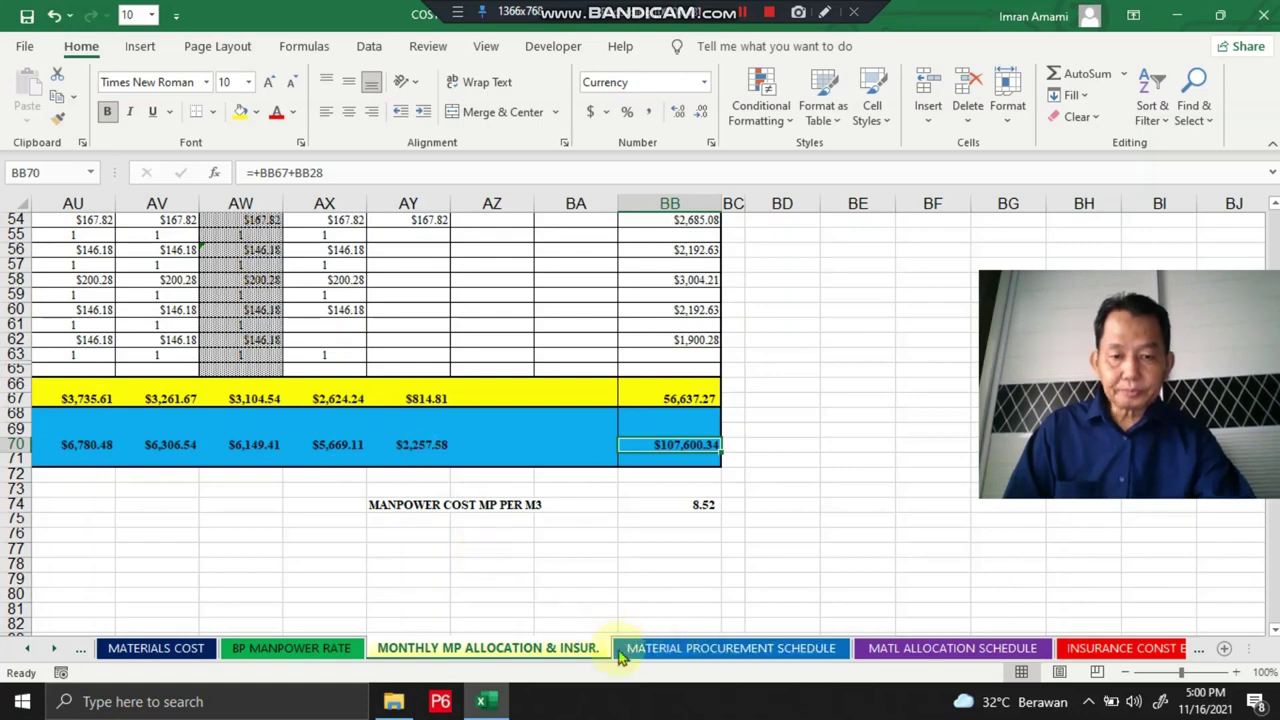
Open the MATERIAL PROCUREMENT SCHEDULE sheet and scroll back to its top.
{"action": "left_click", "coordinate": [720, 648]}
{"action": "scroll", "coordinate": [563, 563], "scroll_direction": "up", "scroll_amount": 3}
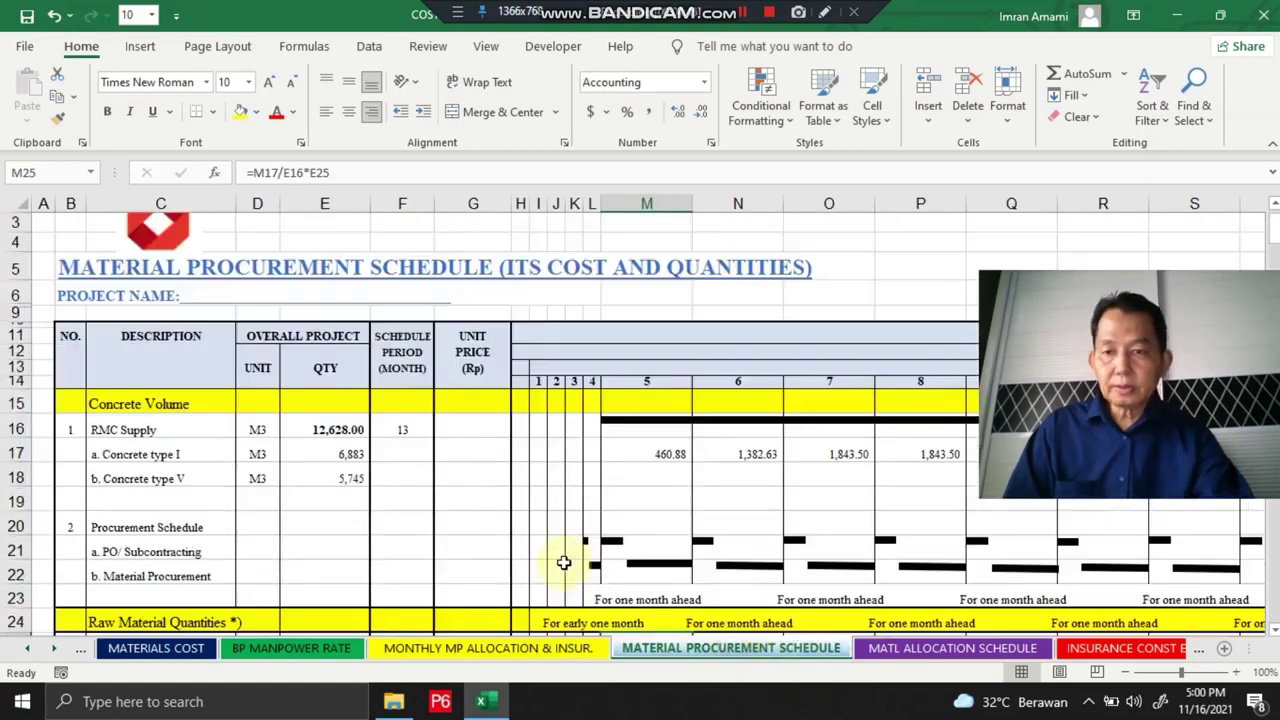
{"action": "scroll", "coordinate": [563, 563], "scroll_direction": "up", "scroll_amount": 2}
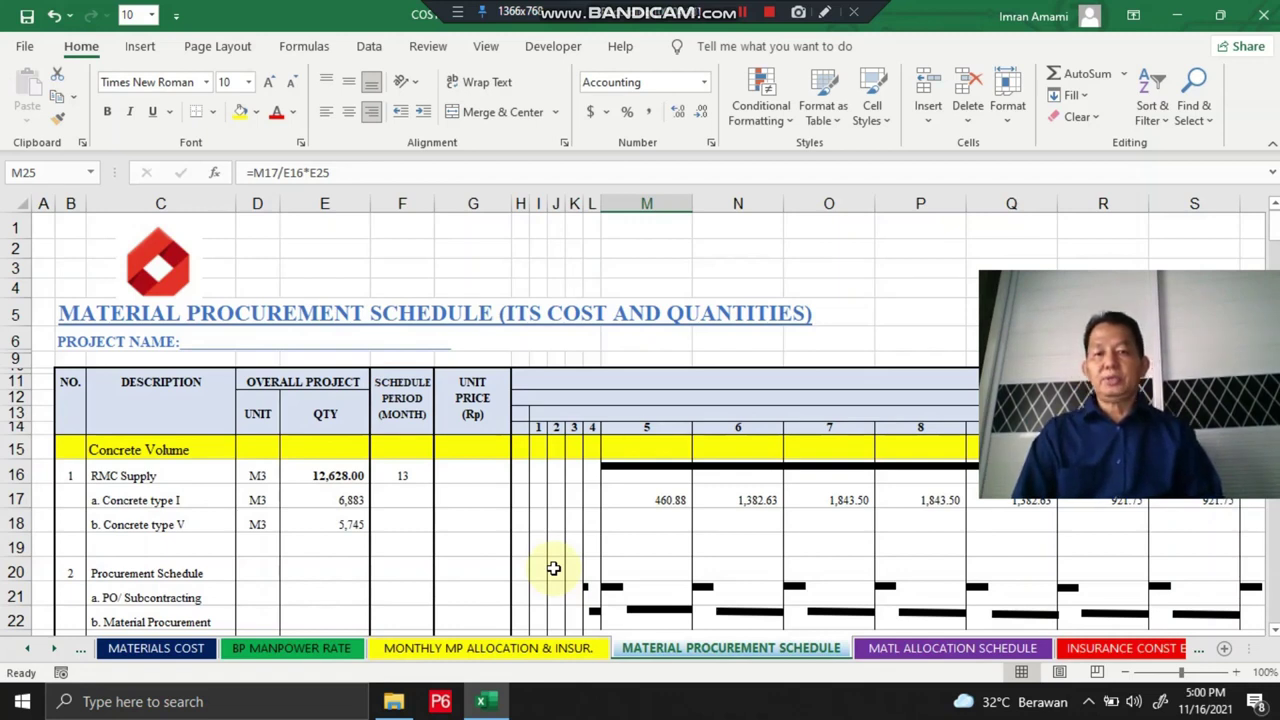
{"action": "scroll", "coordinate": [560, 570], "scroll_direction": "down", "scroll_amount": 3}
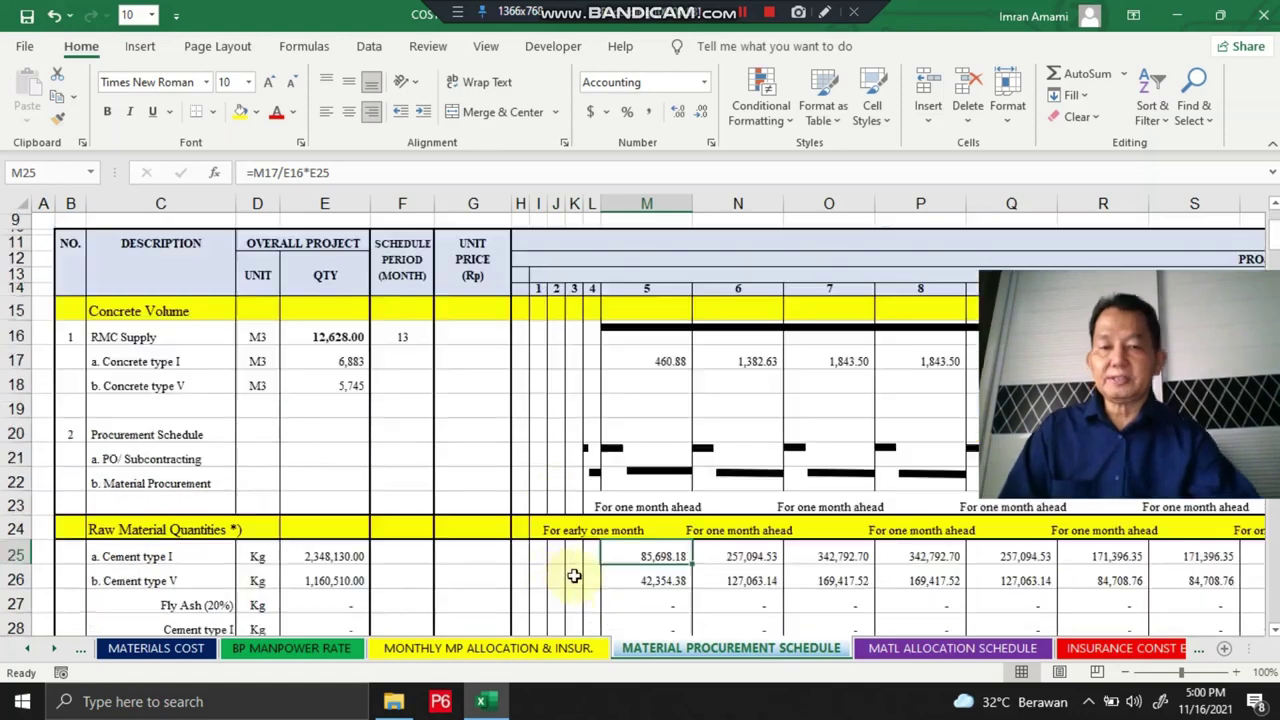
{"action": "scroll", "coordinate": [550, 520], "scroll_direction": "up", "scroll_amount": 1}
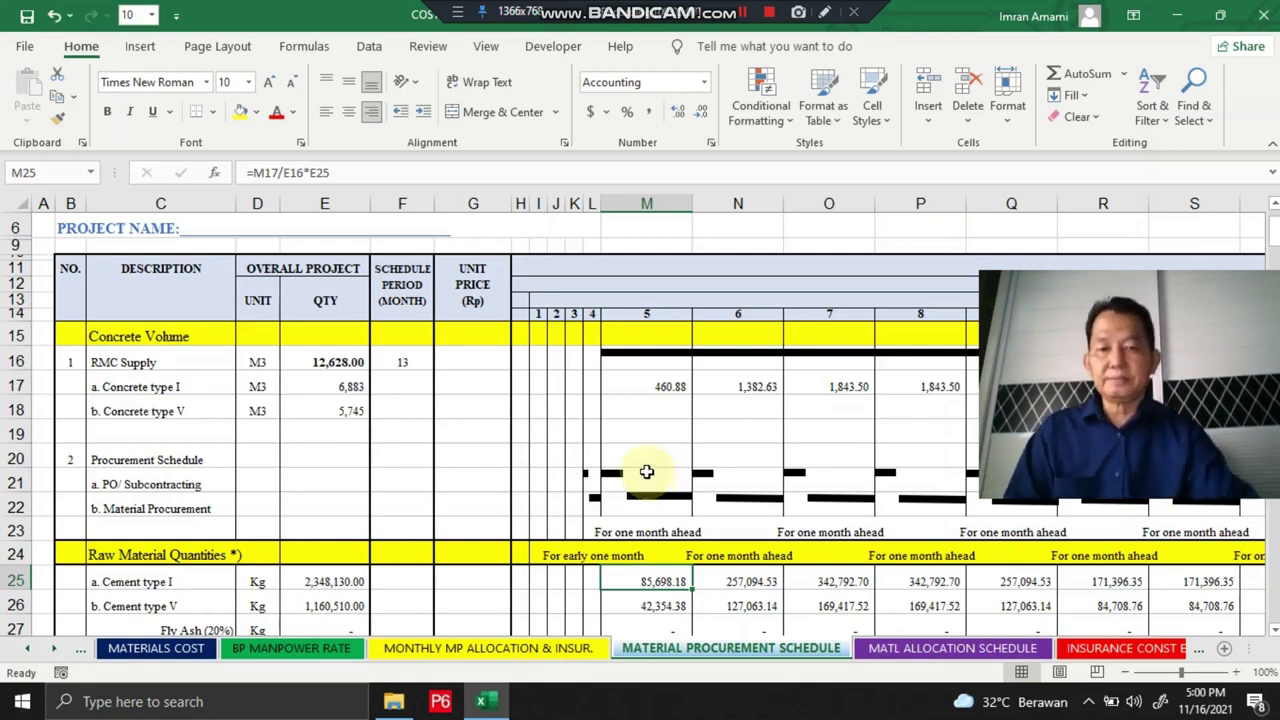
Follow the PO/Subcontracting and RMC Supply timeline bars across the later months.
{"action": "left_click", "coordinate": [647, 471]}
{"action": "key", "text": "Right"}
{"action": "key", "text": "Right"}
{"action": "key", "text": "Right"}
{"action": "key", "text": "Right"}
{"action": "key", "text": "Right"}
{"action": "key", "text": "Right"}
{"action": "key", "text": "Right"}
{"action": "key", "text": "Right"}
{"action": "key", "text": "Right"}
{"action": "key", "text": "Right"}
{"action": "key", "text": "Right"}
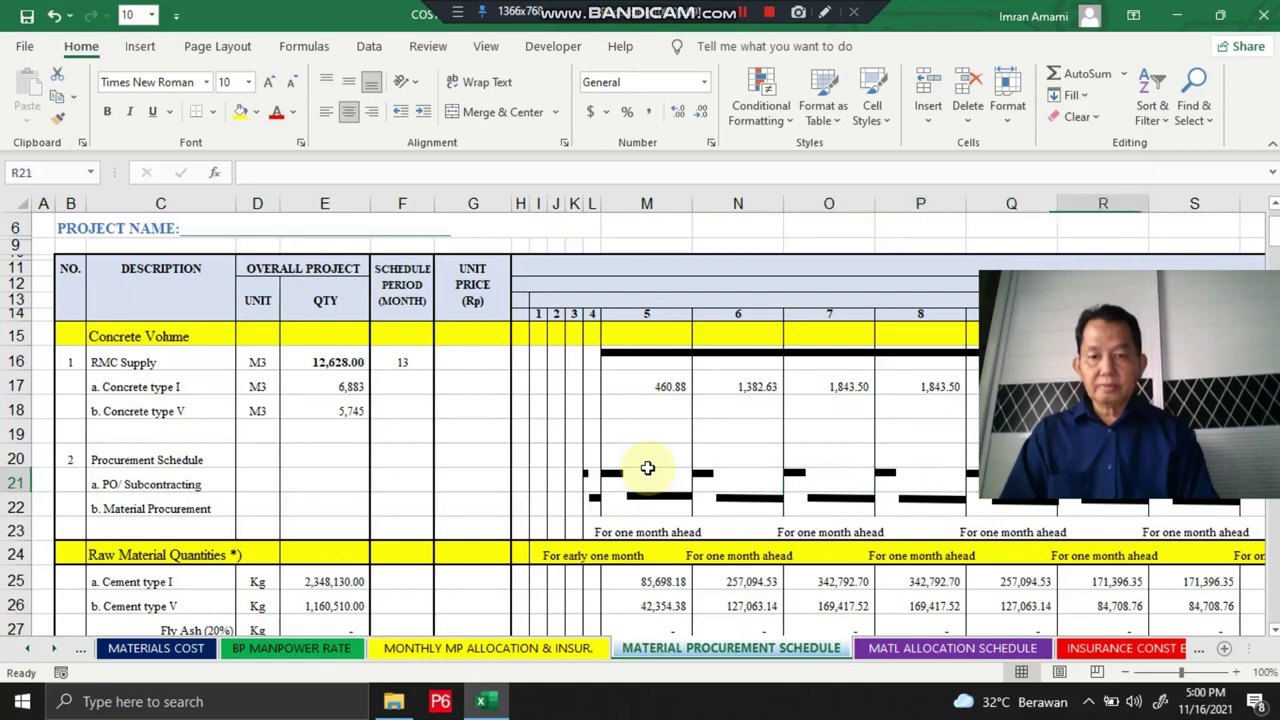
{"action": "key", "text": "Right"}
{"action": "key", "text": "Right"}
{"action": "key", "text": "Right"}
{"action": "key", "text": "Right"}
{"action": "key", "text": "Right"}
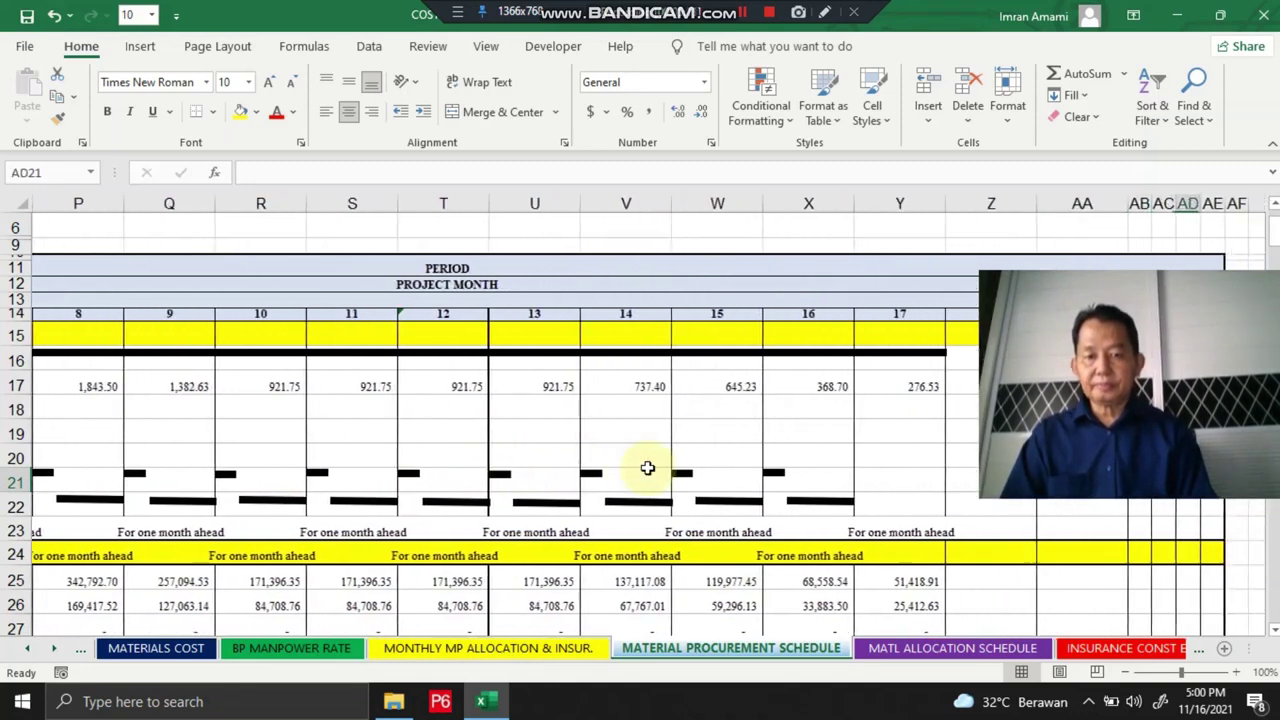
{"action": "key", "text": "Left"}
{"action": "key", "text": "Left"}
{"action": "key", "text": "Left"}
{"action": "key", "text": "Left"}
{"action": "key", "text": "Left"}
{"action": "key", "text": "Left"}
{"action": "key", "text": "Left"}
{"action": "key", "text": "Left"}
{"action": "key", "text": "Left"}
{"action": "key", "text": "Left"}
{"action": "key", "text": "Left"}
{"action": "key", "text": "Left"}
{"action": "key", "text": "Left"}
{"action": "key", "text": "Left"}
{"action": "key", "text": "Left"}
{"action": "key", "text": "Left"}
{"action": "key", "text": "Left"}
{"action": "key", "text": "Left"}
{"action": "key", "text": "Left"}
{"action": "key", "text": "Left"}
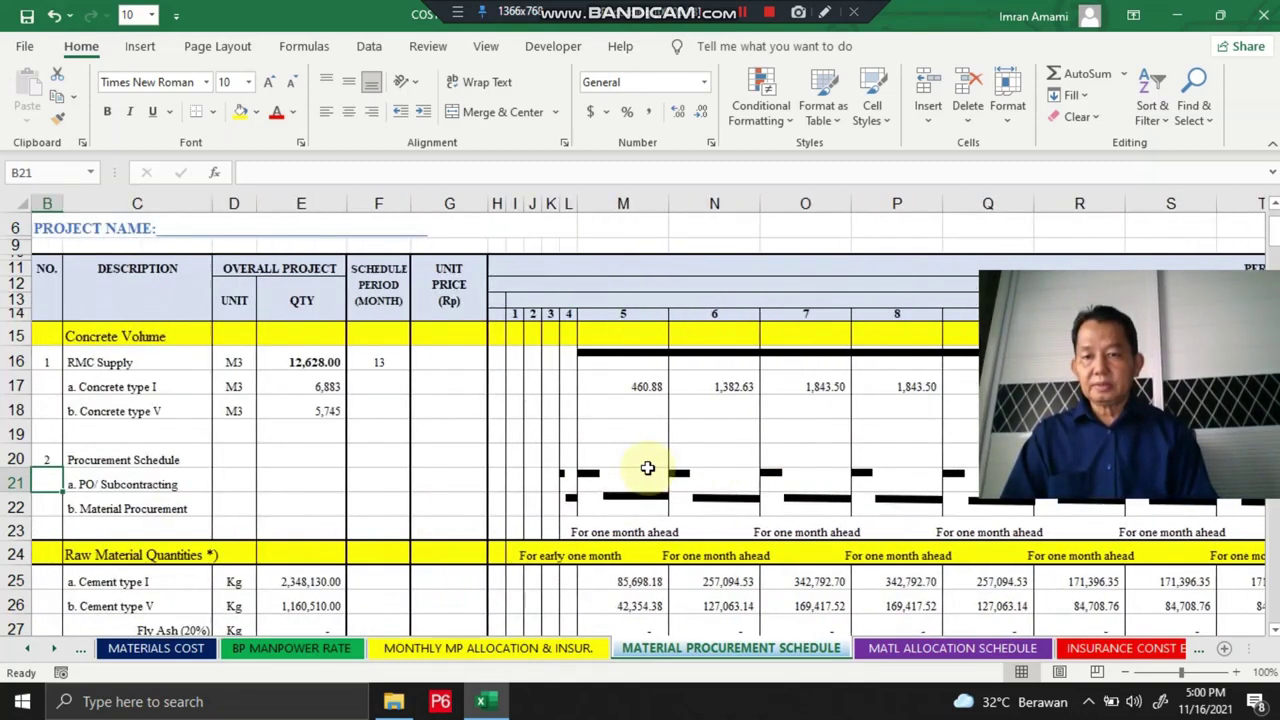
{"action": "key", "text": "Up"}
{"action": "key", "text": "Up"}
{"action": "key", "text": "Up"}
{"action": "key", "text": "Up"}
{"action": "key", "text": "Up"}
{"action": "key", "text": "Right"}
{"action": "key", "text": "Right"}
{"action": "key", "text": "Right"}
{"action": "key", "text": "Right"}
{"action": "key", "text": "Right"}
{"action": "key", "text": "Right"}
{"action": "key", "text": "Right"}
{"action": "key", "text": "Right"}
{"action": "key", "text": "Right"}
{"action": "key", "text": "Right"}
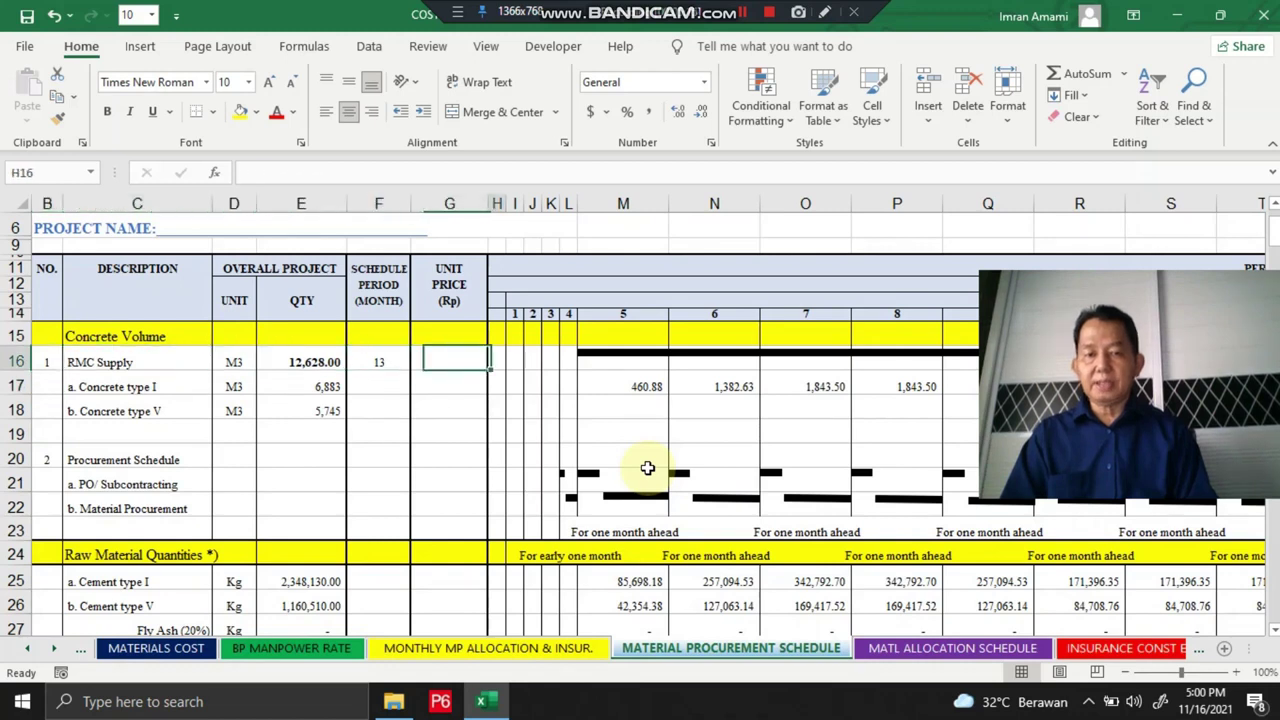
{"action": "key", "text": "Right"}
{"action": "key", "text": "Down"}
{"action": "key", "text": "Down"}
{"action": "key", "text": "Down"}
{"action": "key", "text": "Down"}
{"action": "key", "text": "Down"}
{"action": "key", "text": "Down"}
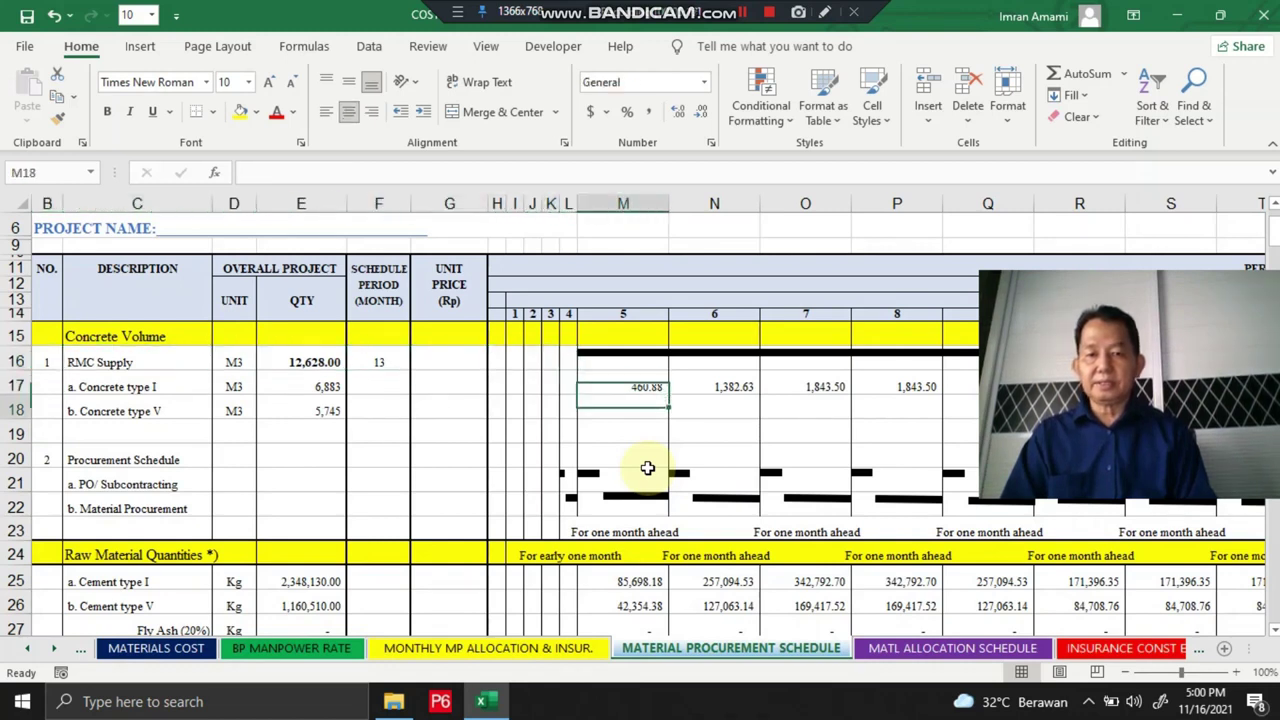
Inspect where the PO/Subcontracting and Material Procurement bars start, then move toward raw material quantities.
{"action": "key", "text": "Left"}
{"action": "key", "text": "Up"}
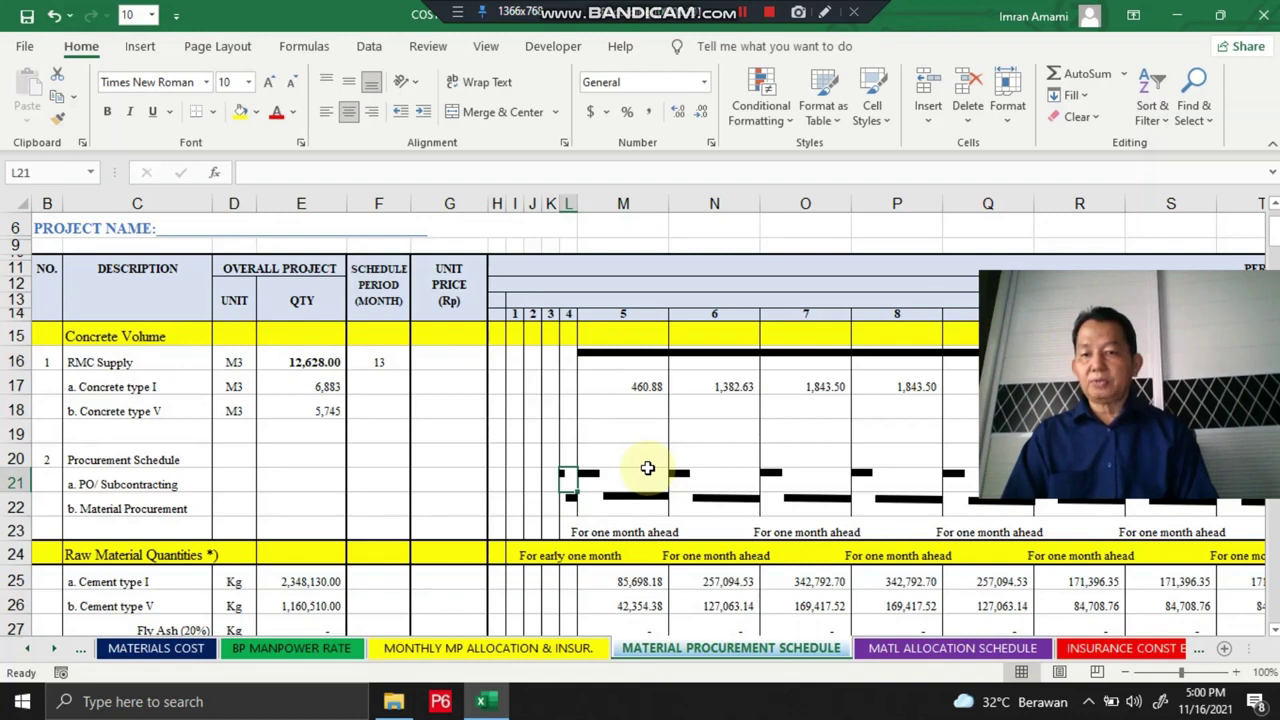
{"action": "key", "text": "Left"}
{"action": "key", "text": "Left"}
{"action": "key", "text": "Left"}
{"action": "key", "text": "Right"}
{"action": "key", "text": "Right"}
{"action": "key", "text": "Down"}
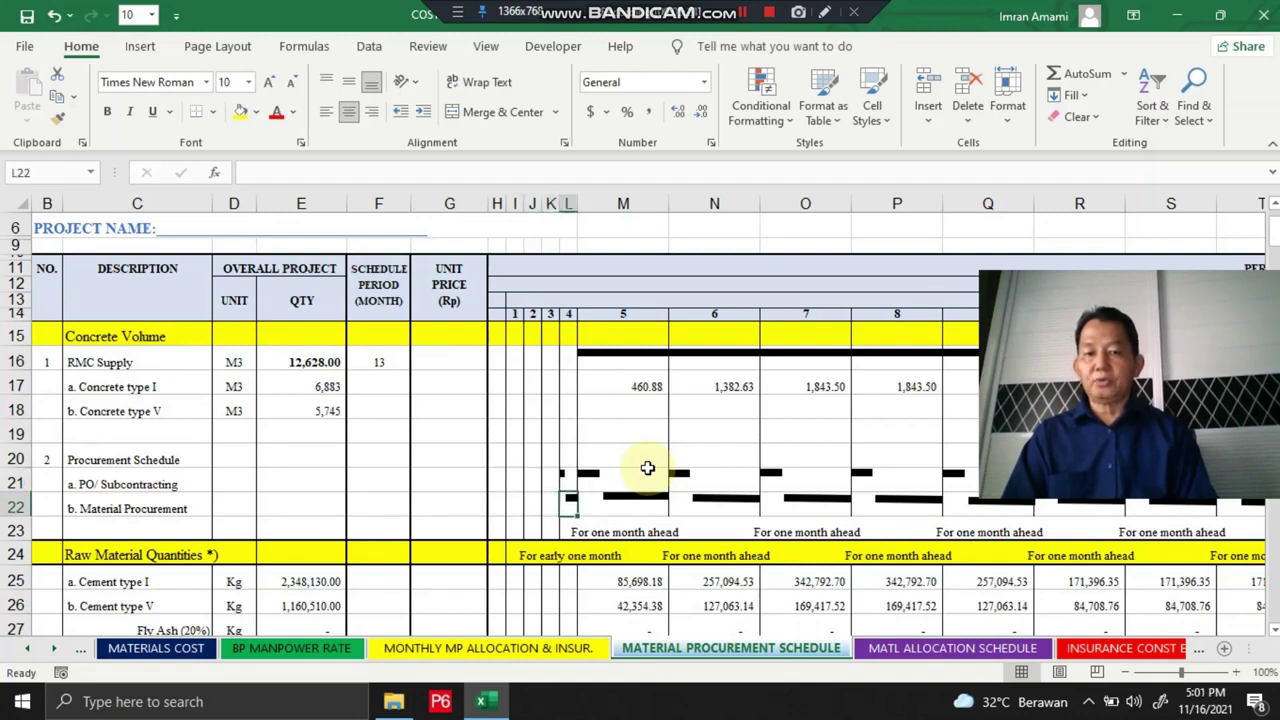
{"action": "key", "text": "Right"}
{"action": "key", "text": "Left"}
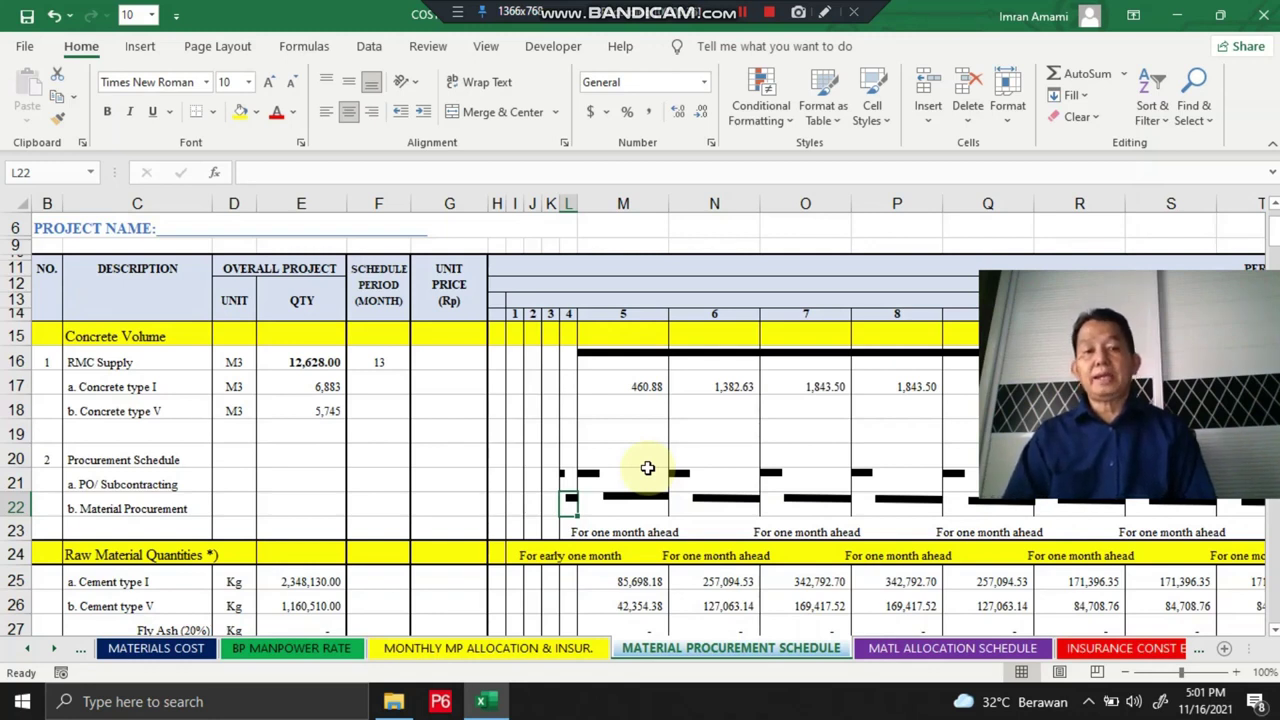
{"action": "key", "text": "Down"}
{"action": "key", "text": "Down"}
{"action": "key", "text": "Down"}
{"action": "key", "text": "Down"}
{"action": "key", "text": "Down"}
{"action": "key", "text": "Down"}
{"action": "key", "text": "Down"}
{"action": "key", "text": "Down"}
{"action": "key", "text": "Down"}
{"action": "key", "text": "Down"}
{"action": "key", "text": "Down"}
{"action": "key", "text": "Down"}
{"action": "key", "text": "Down"}
{"action": "key", "text": "Down"}
{"action": "key", "text": "Down"}
{"action": "key", "text": "Down"}
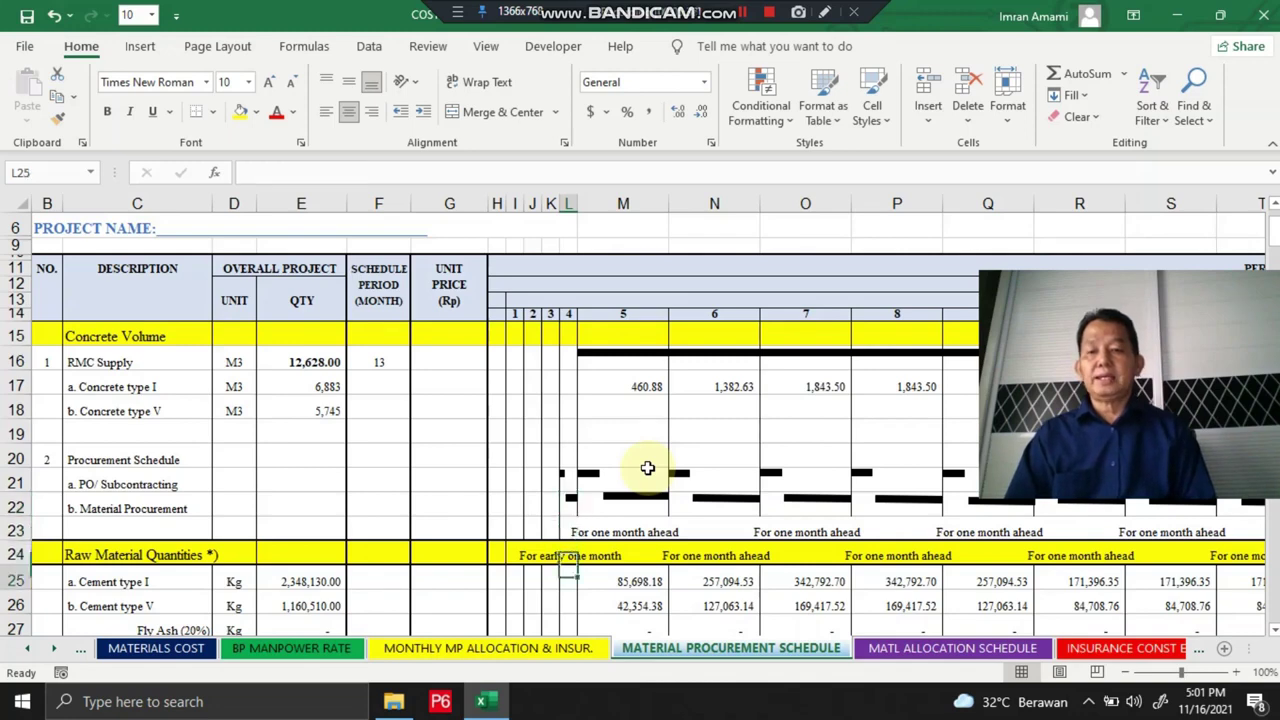
Check the 'For early one month' note and step through the material quantity rows to row 44.
{"action": "key", "text": "Up"}
{"action": "key", "text": "Up"}
{"action": "key", "text": "Up"}
{"action": "key", "text": "Up"}
{"action": "key", "text": "Up"}
{"action": "key", "text": "Up"}
{"action": "key", "text": "Up"}
{"action": "key", "text": "Up"}
{"action": "key", "text": "Up"}
{"action": "key", "text": "Up"}
{"action": "key", "text": "Up"}
{"action": "key", "text": "Up"}
{"action": "key", "text": "Up"}
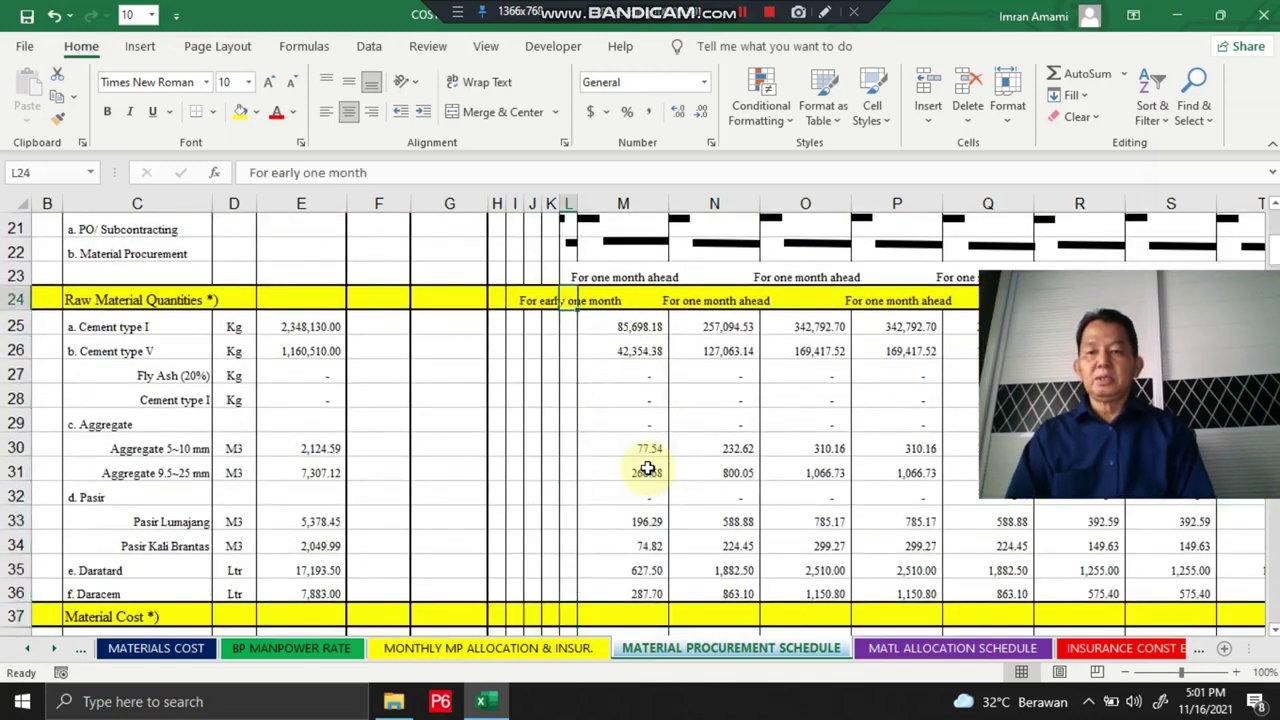
{"action": "key", "text": "Right"}
{"action": "key", "text": "Right"}
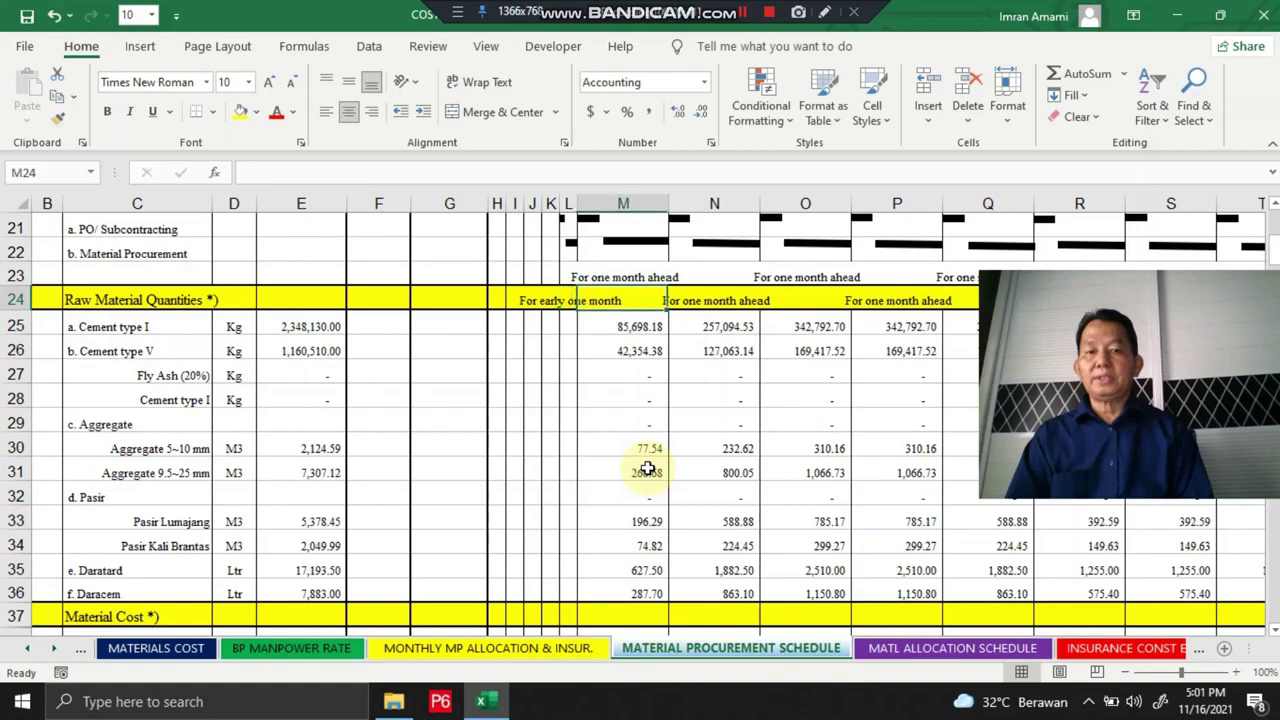
{"action": "key", "text": "Down"}
{"action": "key", "text": "Down"}
{"action": "key", "text": "Down"}
{"action": "key", "text": "Down"}
{"action": "key", "text": "Down"}
{"action": "key", "text": "Down"}
{"action": "key", "text": "Down"}
{"action": "key", "text": "Down"}
{"action": "key", "text": "Down"}
{"action": "key", "text": "Down"}
{"action": "key", "text": "Down"}
{"action": "key", "text": "Down"}
{"action": "key", "text": "Down"}
{"action": "key", "text": "Down"}
{"action": "key", "text": "Down"}
{"action": "key", "text": "Down"}
{"action": "key", "text": "Down"}
{"action": "key", "text": "Down"}
{"action": "key", "text": "Down"}
{"action": "key", "text": "Down"}
{"action": "key", "text": "Down"}
{"action": "key", "text": "Down"}
{"action": "key", "text": "Down"}
{"action": "key", "text": "Down"}
{"action": "key", "text": "Down"}
{"action": "key", "text": "Down"}
{"action": "key", "text": "Down"}
{"action": "key", "text": "Down"}
{"action": "key", "text": "Down"}
{"action": "key", "text": "Down"}
{"action": "key", "text": "Down"}
{"action": "key", "text": "Down"}
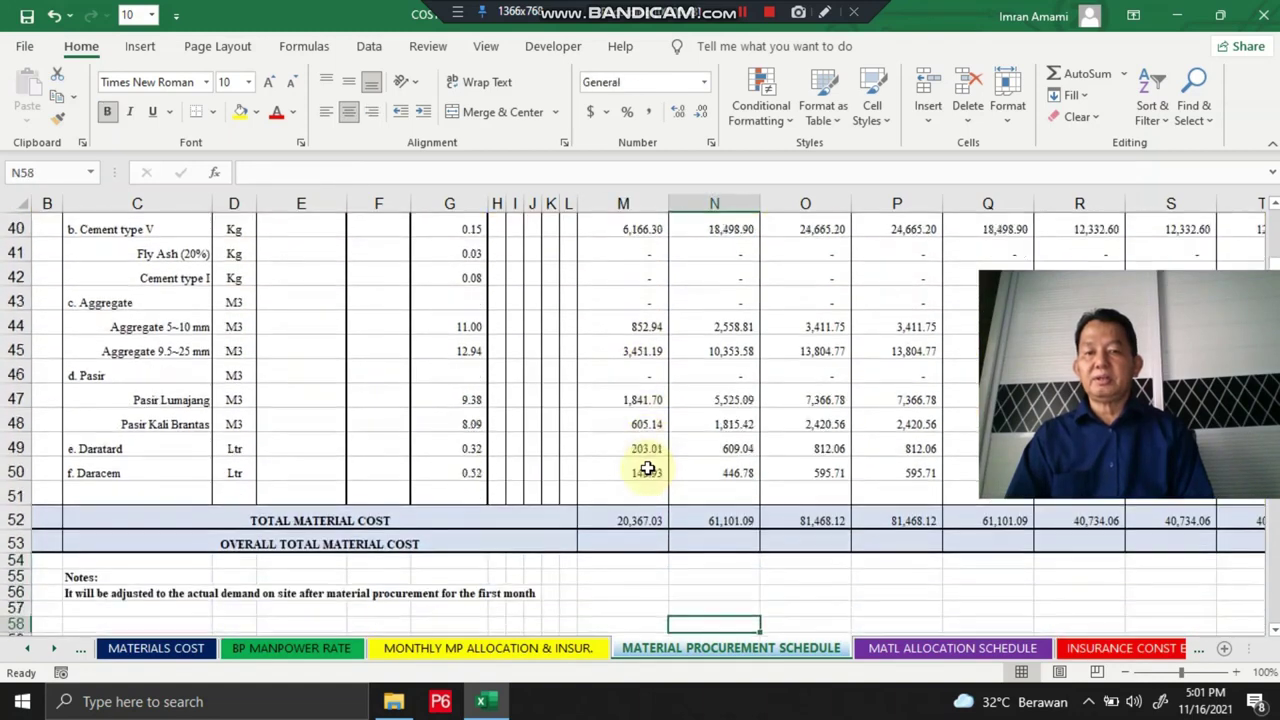
{"action": "key", "text": "Up"}
{"action": "key", "text": "Up"}
{"action": "key", "text": "Up"}
{"action": "key", "text": "Up"}
{"action": "key", "text": "Up"}
{"action": "key", "text": "Up"}
{"action": "key", "text": "Up"}
{"action": "key", "text": "Up"}
{"action": "key", "text": "Up"}
{"action": "key", "text": "Up"}
{"action": "key", "text": "Up"}
{"action": "key", "text": "Up"}
{"action": "key", "text": "Up"}
{"action": "key", "text": "Up"}
{"action": "key", "text": "Up"}
{"action": "key", "text": "Up"}
{"action": "key", "text": "Up"}
{"action": "key", "text": "Up"}
{"action": "key", "text": "Up"}
{"action": "key", "text": "Up"}
{"action": "key", "text": "Up"}
{"action": "key", "text": "Up"}
{"action": "key", "text": "Up"}
{"action": "key", "text": "Up"}
{"action": "key", "text": "Up"}
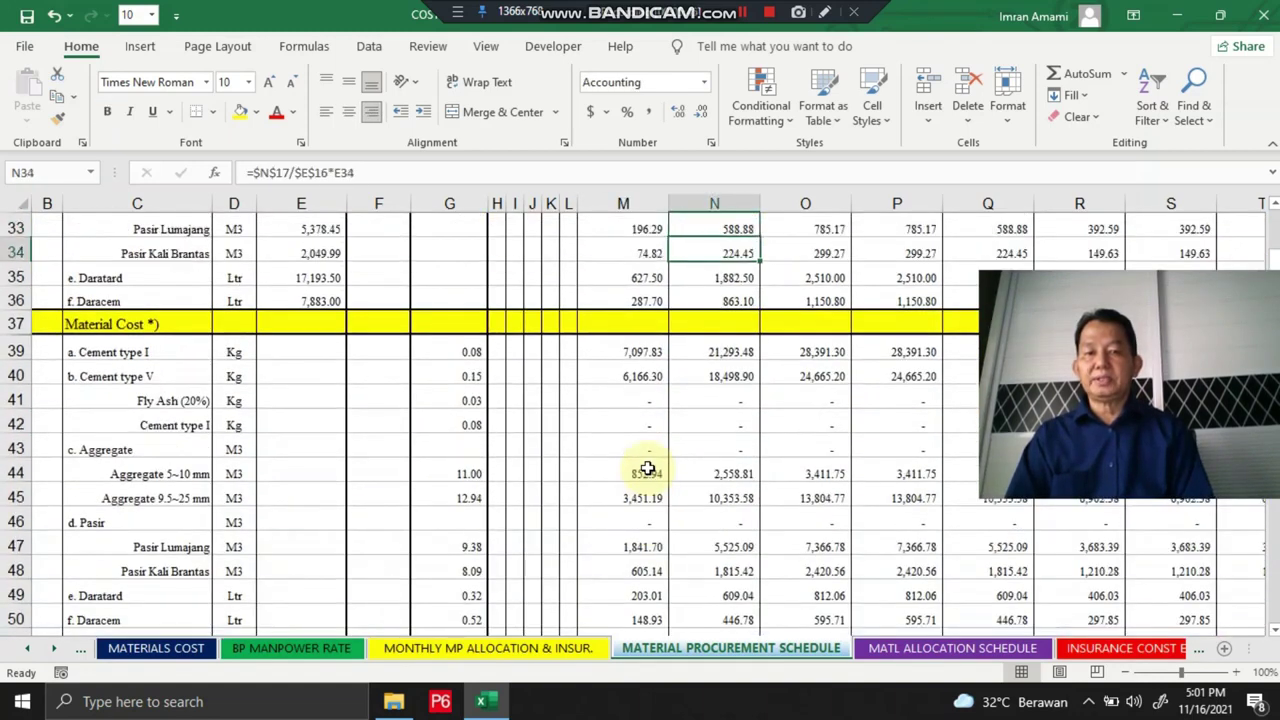
{"action": "key", "text": "Down"}
{"action": "key", "text": "Down"}
{"action": "key", "text": "Down"}
{"action": "key", "text": "Down"}
{"action": "key", "text": "Down"}
{"action": "key", "text": "Down"}
{"action": "key", "text": "Down"}
{"action": "key", "text": "Down"}
{"action": "key", "text": "Down"}
{"action": "key", "text": "Down"}
{"action": "key", "text": "Down"}
{"action": "key", "text": "Right"}
{"action": "key", "text": "Right"}
{"action": "key", "text": "Right"}
{"action": "key", "text": "Right"}
{"action": "key", "text": "Right"}
{"action": "key", "text": "Right"}
{"action": "key", "text": "Right"}
{"action": "key", "text": "Right"}
{"action": "key", "text": "Right"}
{"action": "key", "text": "Right"}
{"action": "key", "text": "Right"}
{"action": "key", "text": "Right"}
{"action": "key", "text": "Right"}
{"action": "key", "text": "Right"}
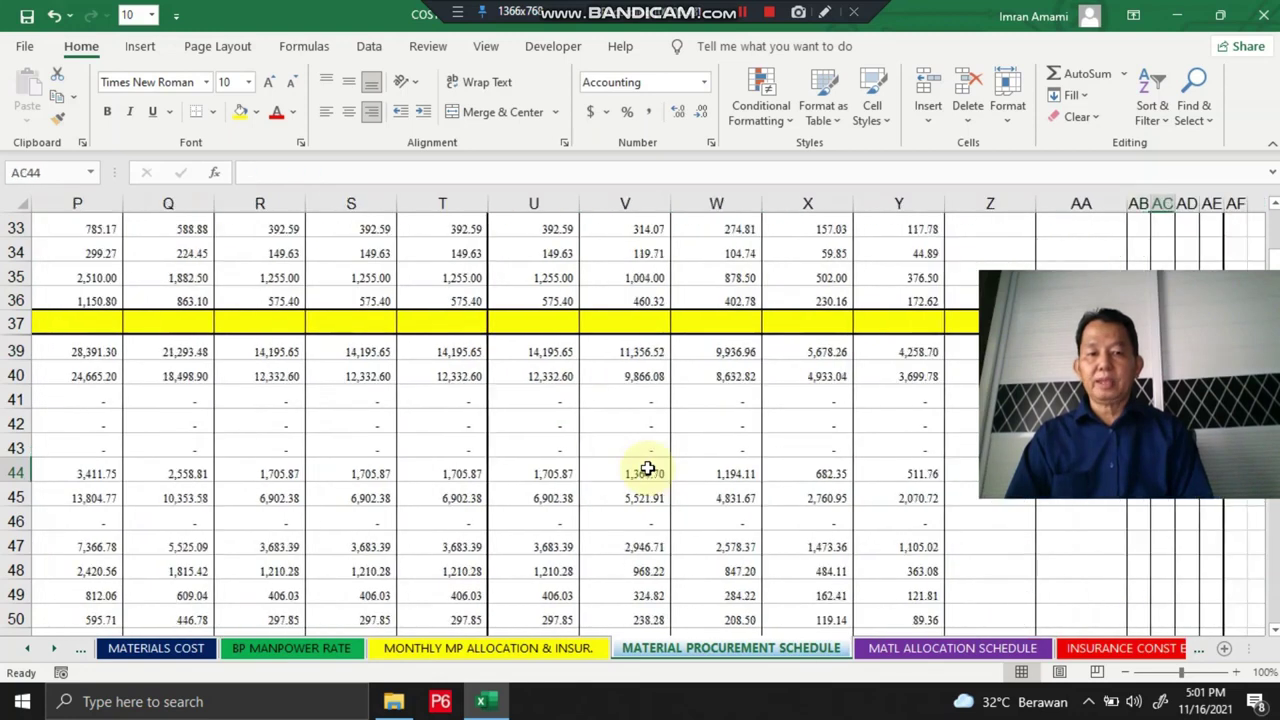
Reach the row 52 monthly totals and the AA53 overall total of 558,056.65.
{"action": "key", "text": "Left"}
{"action": "key", "text": "Left"}
{"action": "key", "text": "Left"}
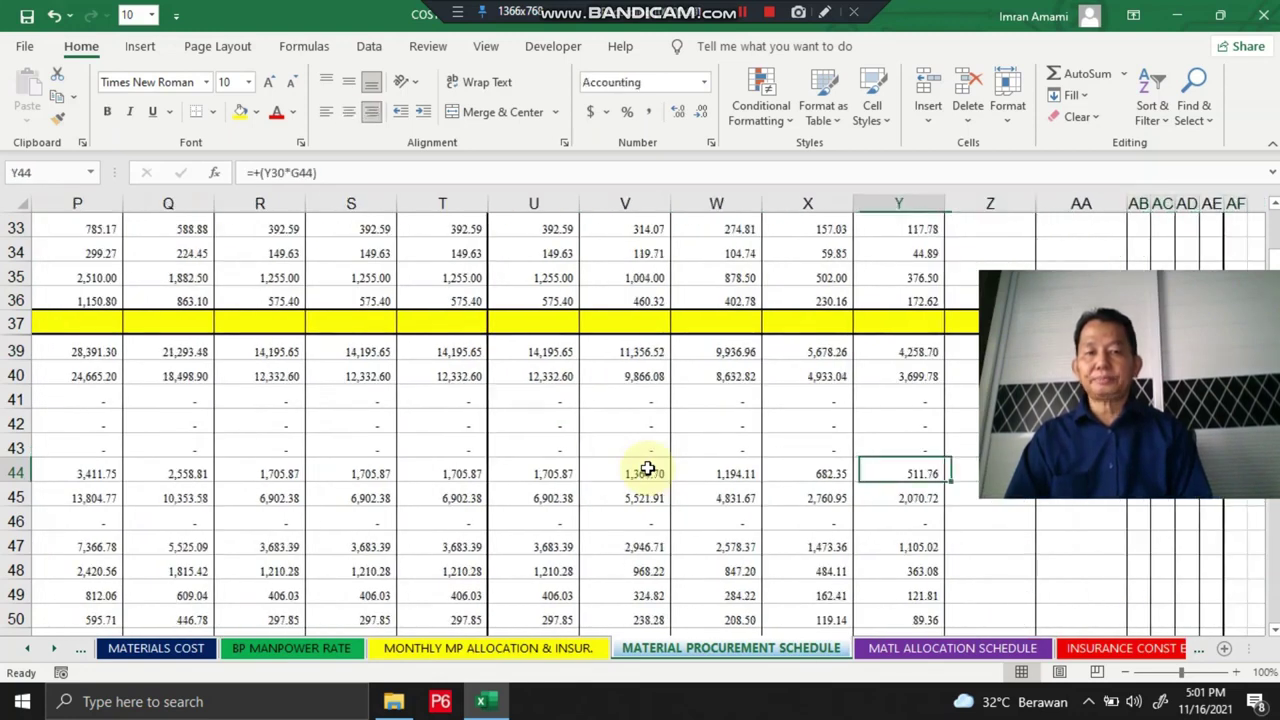
{"action": "key", "text": "Down"}
{"action": "key", "text": "Down"}
{"action": "key", "text": "Down"}
{"action": "key", "text": "Down"}
{"action": "key", "text": "Down"}
{"action": "key", "text": "Down"}
{"action": "key", "text": "Down"}
{"action": "key", "text": "Down"}
{"action": "key", "text": "Down"}
{"action": "key", "text": "Down"}
{"action": "key", "text": "Down"}
{"action": "key", "text": "Down"}
{"action": "key", "text": "Down"}
{"action": "key", "text": "Down"}
{"action": "key", "text": "Down"}
{"action": "key", "text": "Down"}
{"action": "key", "text": "Down"}
{"action": "key", "text": "Down"}
{"action": "key", "text": "Up"}
{"action": "key", "text": "Up"}
{"action": "key", "text": "Up"}
{"action": "key", "text": "Up"}
{"action": "key", "text": "Up"}
{"action": "key", "text": "Up"}
{"action": "key", "text": "Up"}
{"action": "key", "text": "Up"}
{"action": "key", "text": "Up"}
{"action": "key", "text": "Up"}
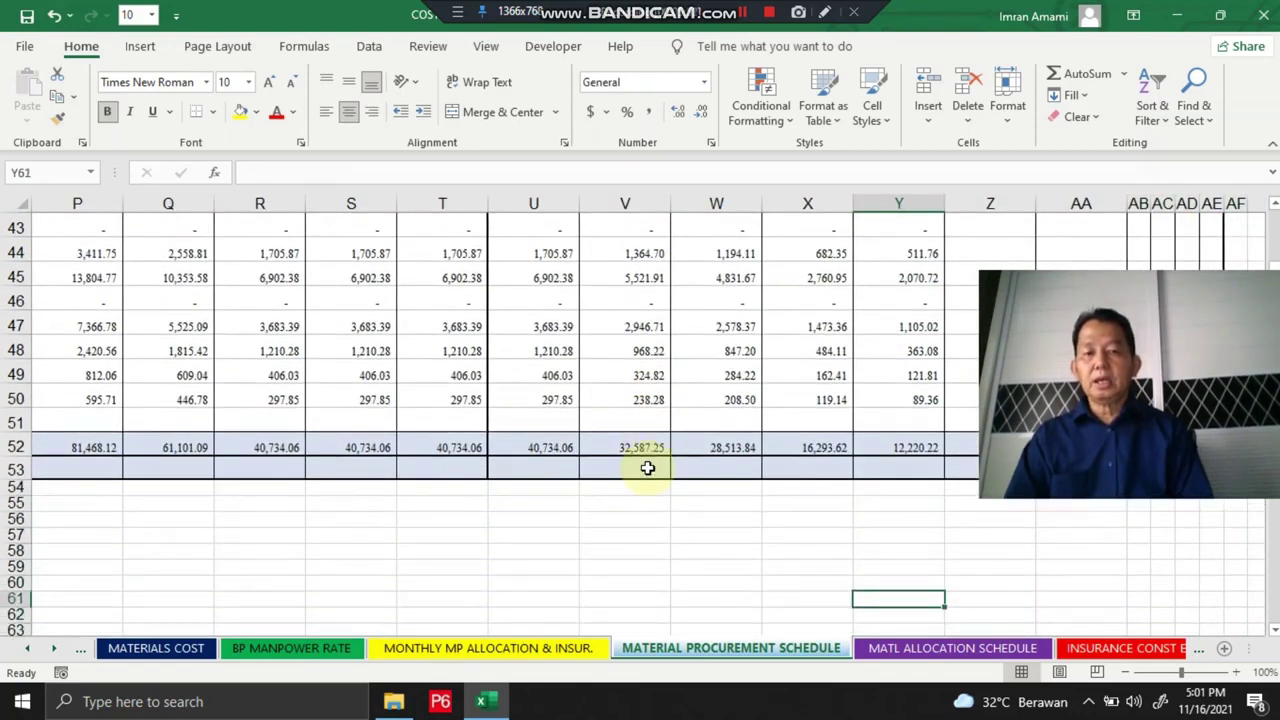
{"action": "key", "text": "Right"}
{"action": "key", "text": "Right"}
{"action": "key", "text": "Right"}
{"action": "key", "text": "Right"}
{"action": "key", "text": "Right"}
{"action": "key", "text": "Right"}
{"action": "key", "text": "Right"}
{"action": "key", "text": "Right"}
{"action": "key", "text": "Right"}
{"action": "key", "text": "Right"}
{"action": "key", "text": "Right"}
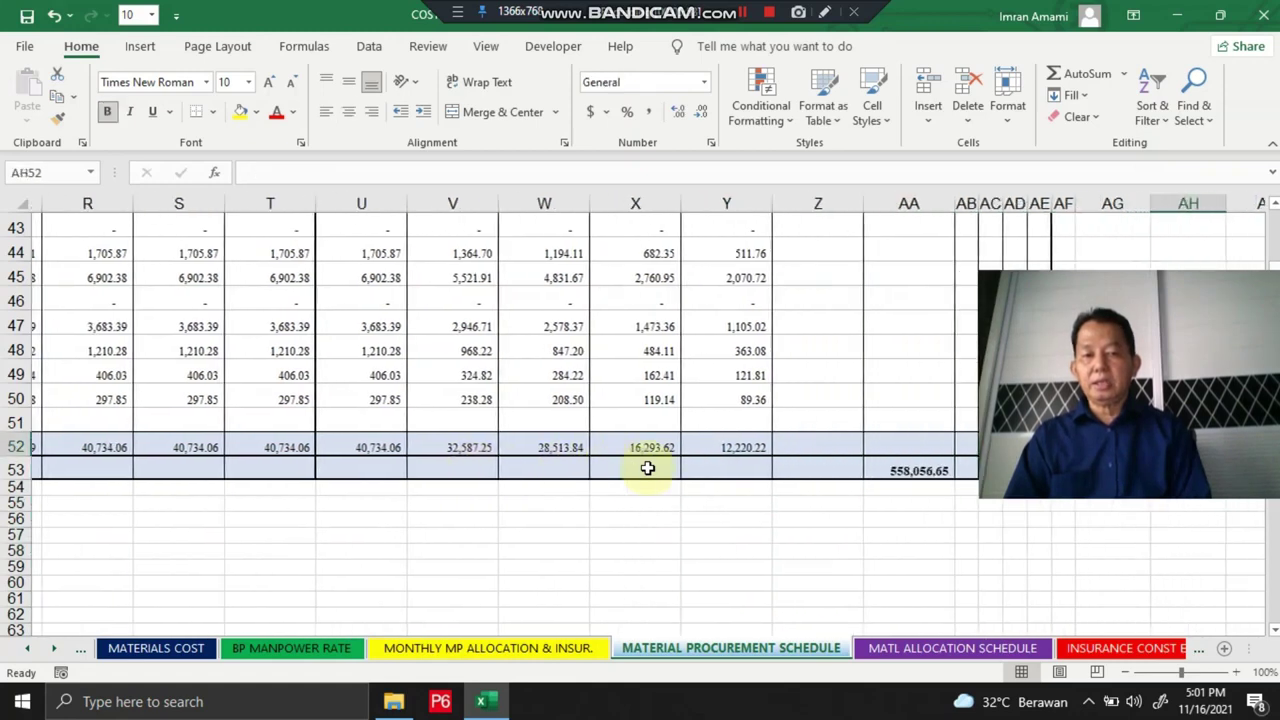
{"action": "key", "text": "Left"}
{"action": "key", "text": "Left"}
{"action": "key", "text": "Left"}
{"action": "key", "text": "Left"}
{"action": "key", "text": "Down"}
{"action": "key", "text": "Left"}
{"action": "key", "text": "Left"}
{"action": "key", "text": "Left"}
{"action": "key", "text": "Left"}
{"action": "key", "text": "Left"}
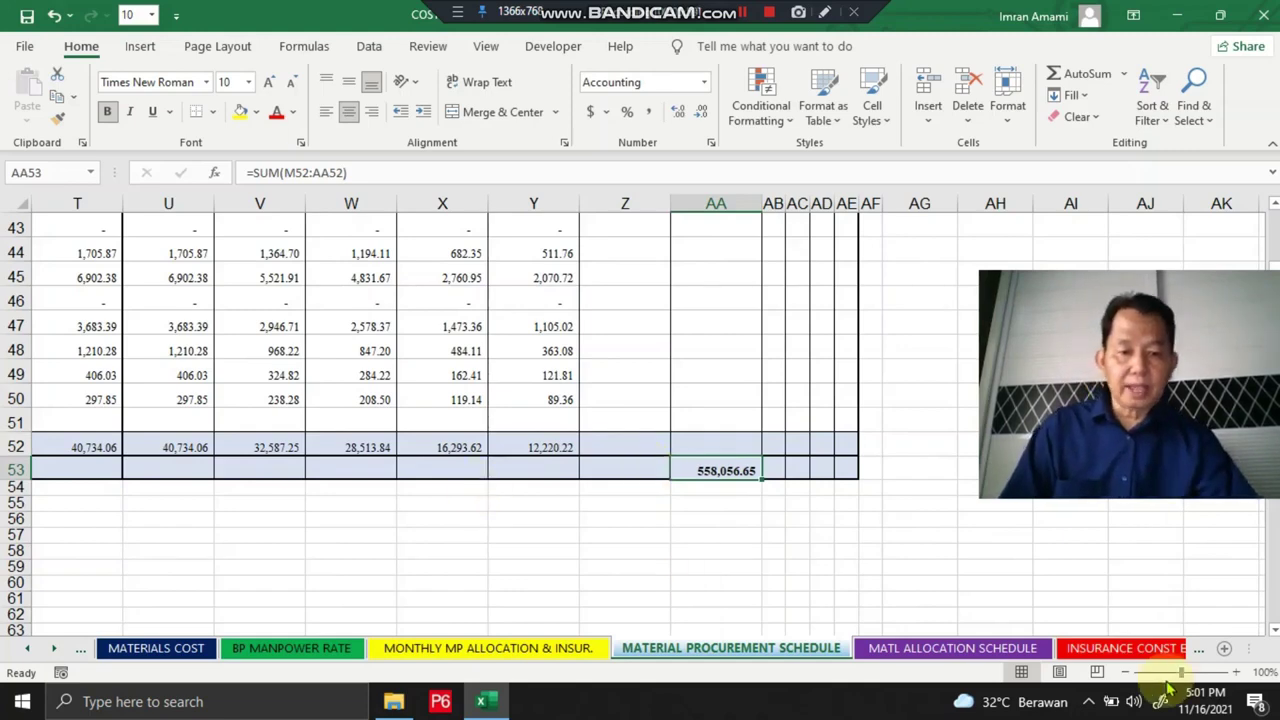
Open the MATL ALLOCATION SCHEDULE sheet and scroll through its 12,628.00 M3 RMC supply schedule.
{"action": "left_click", "coordinate": [993, 652]}
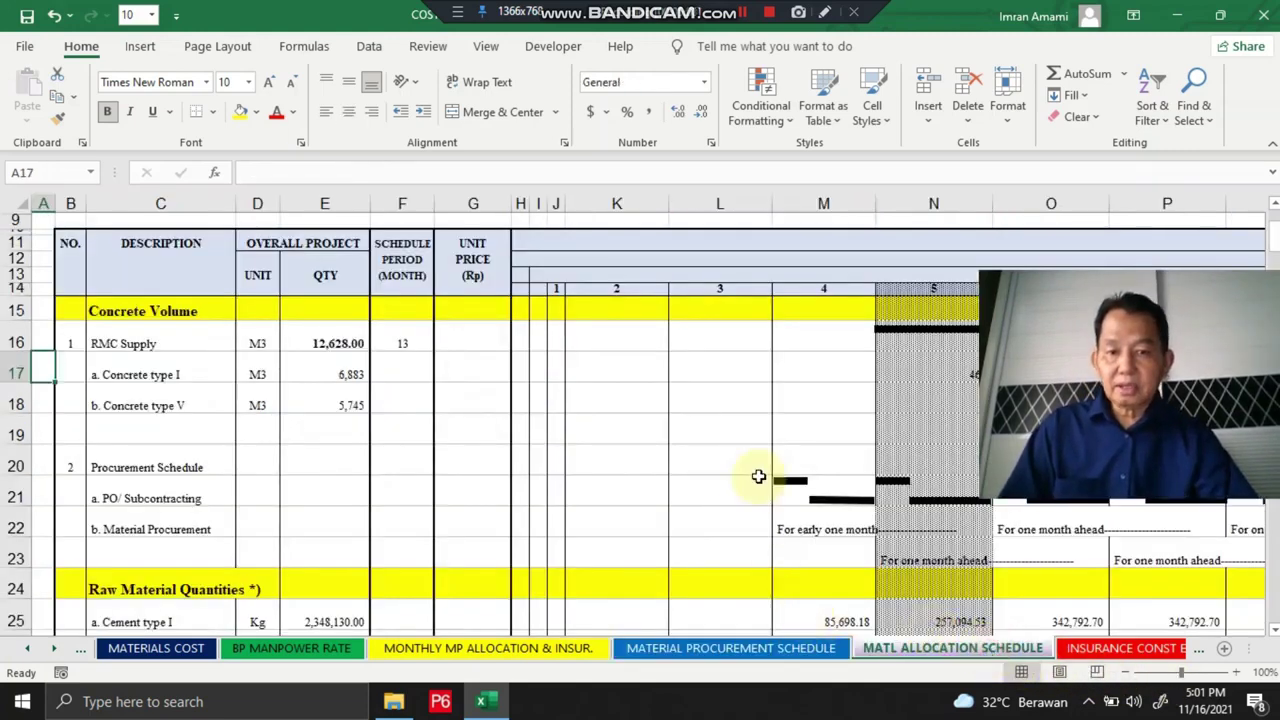
{"action": "scroll", "coordinate": [740, 475], "scroll_direction": "down", "scroll_amount": 4}
{"action": "scroll", "coordinate": [735, 480], "scroll_direction": "down", "scroll_amount": 6}
{"action": "scroll", "coordinate": [731, 483], "scroll_direction": "up", "scroll_amount": 8}
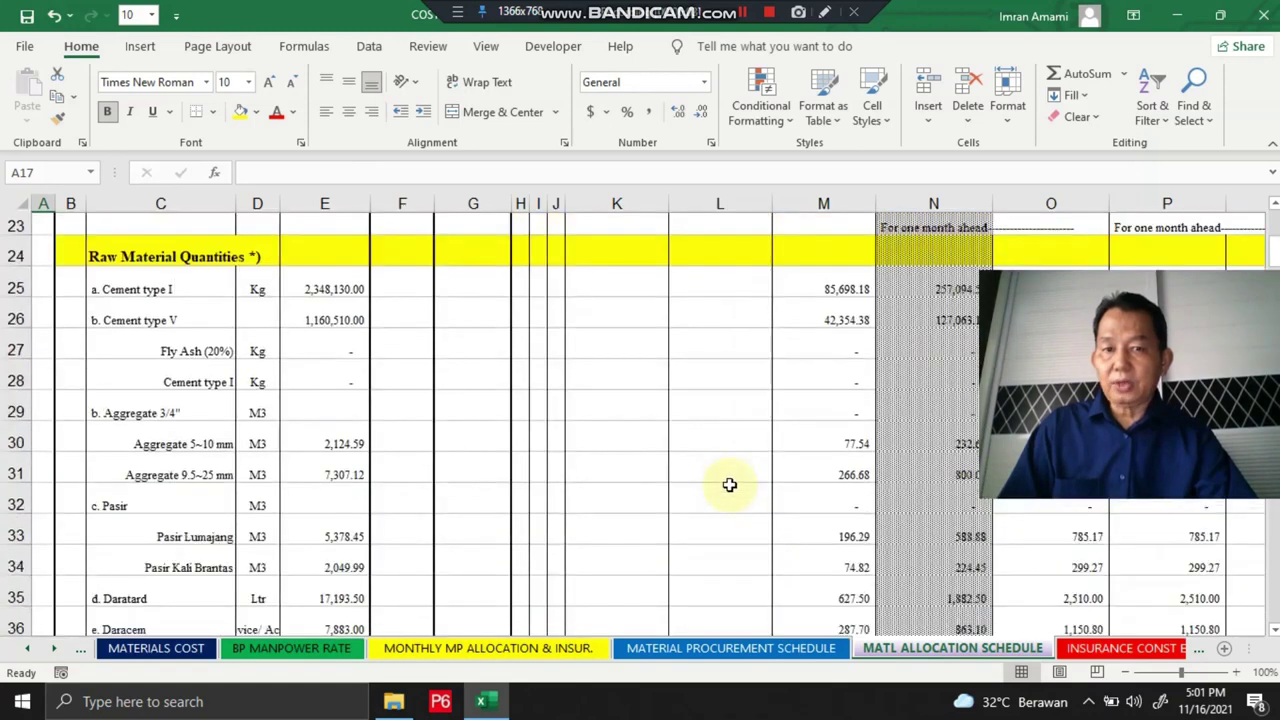
{"action": "scroll", "coordinate": [747, 484], "scroll_direction": "up", "scroll_amount": 2}
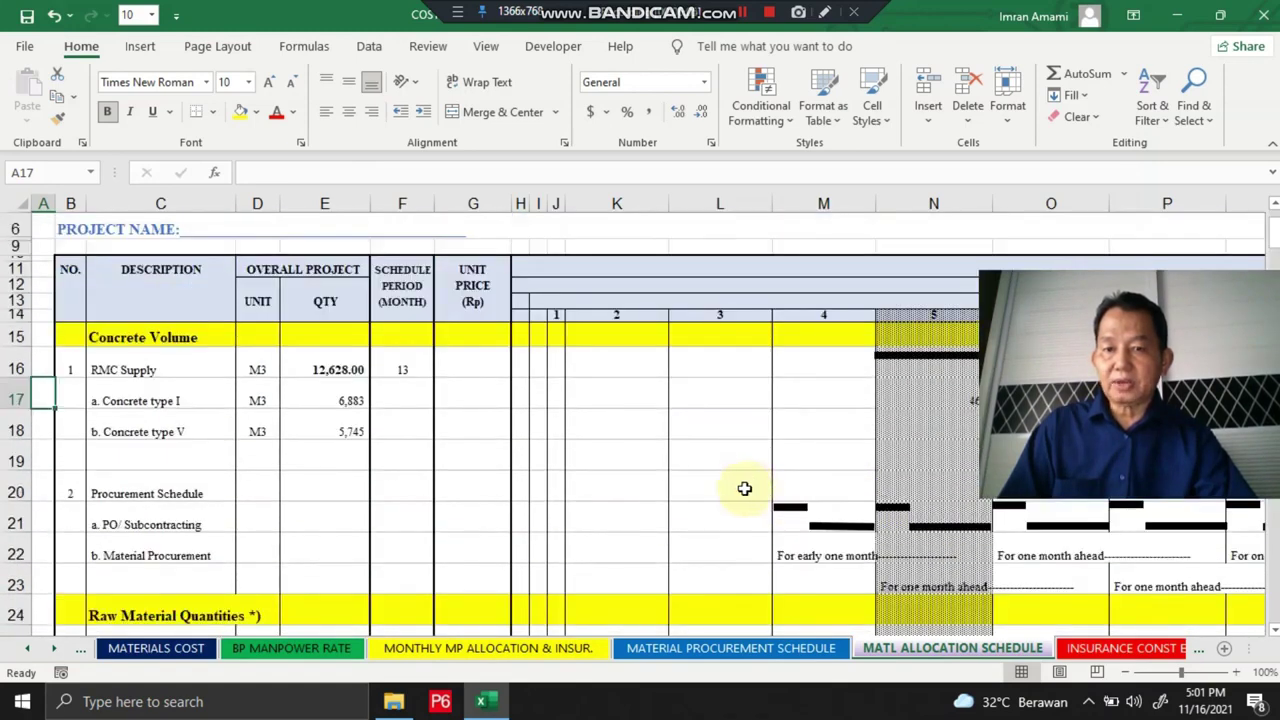
{"action": "scroll", "coordinate": [745, 488], "scroll_direction": "up", "scroll_amount": 2}
{"action": "scroll", "coordinate": [703, 461], "scroll_direction": "down", "scroll_amount": 3}
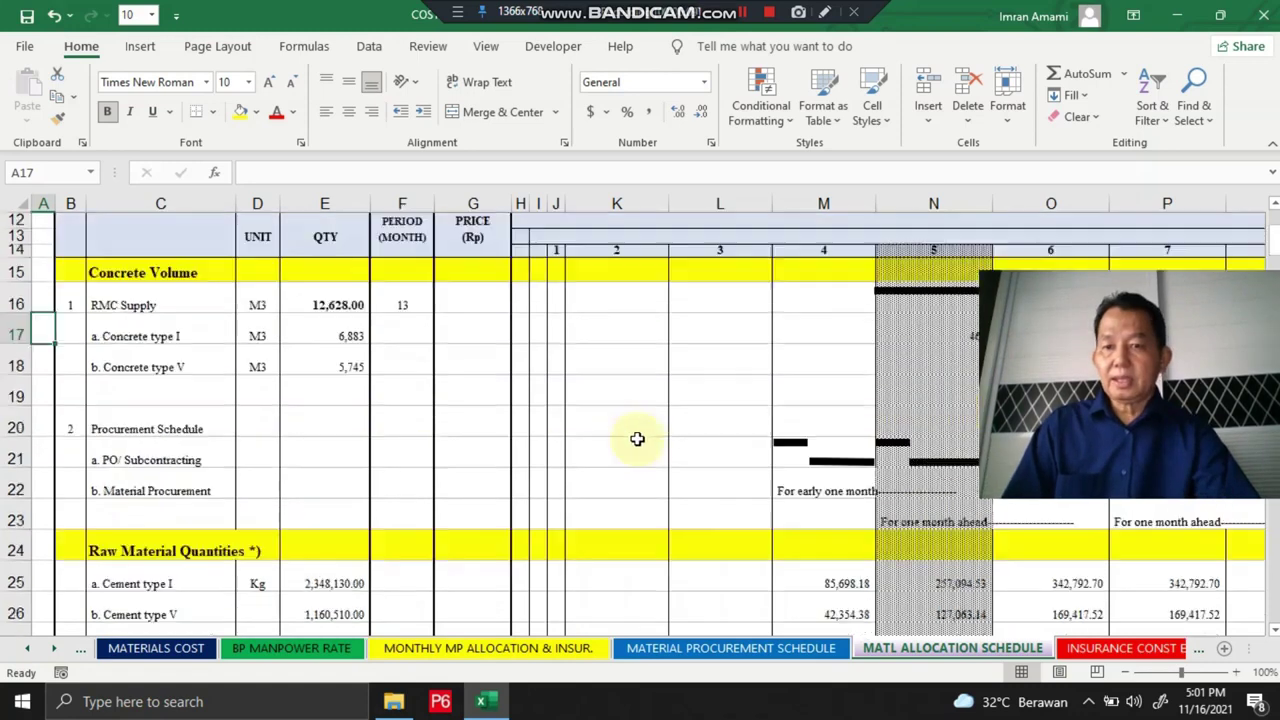
{"action": "scroll", "coordinate": [525, 428], "scroll_direction": "up", "scroll_amount": 2}
{"action": "scroll", "coordinate": [511, 425], "scroll_direction": "up", "scroll_amount": 2}
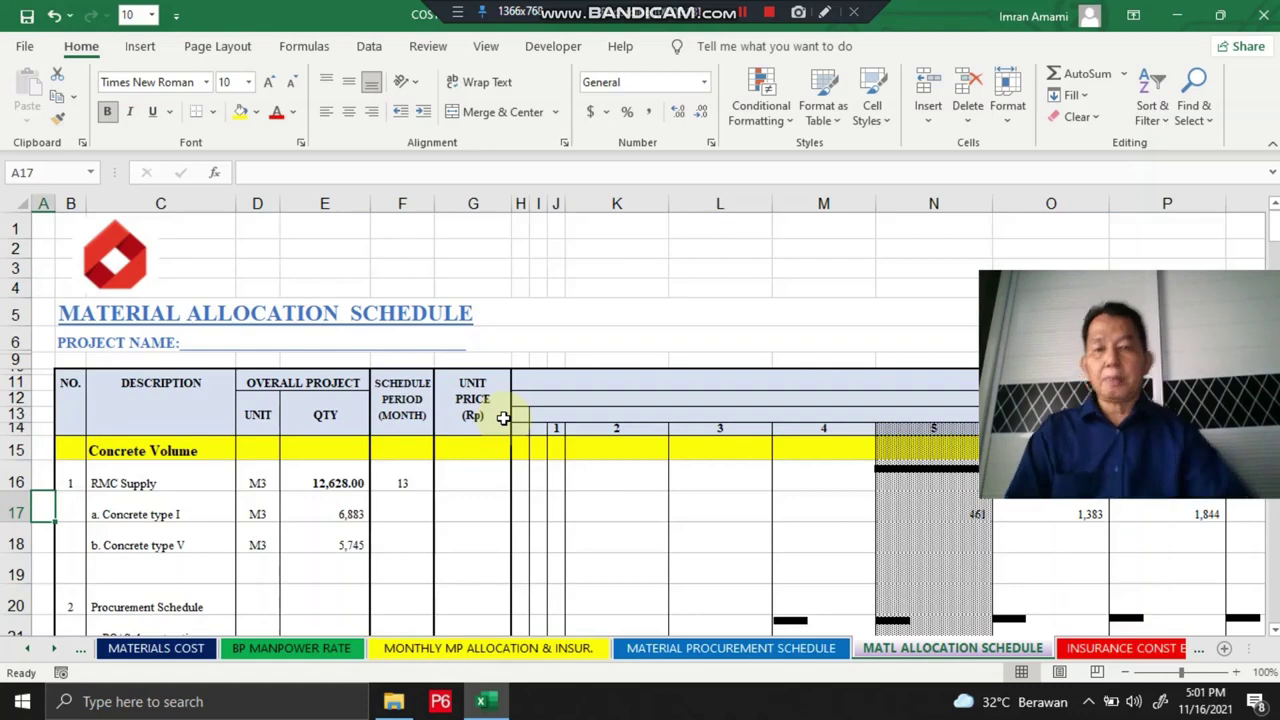
{"action": "scroll", "coordinate": [506, 415], "scroll_direction": "down", "scroll_amount": 3}
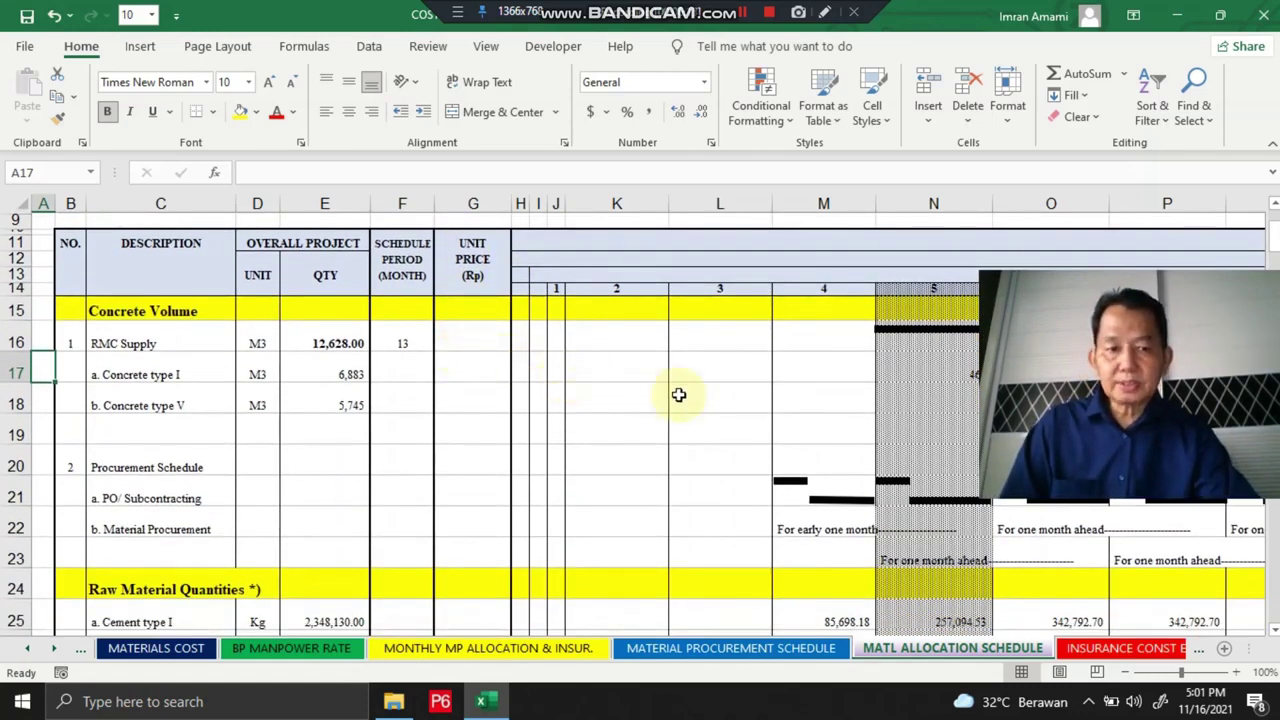
{"action": "scroll", "coordinate": [679, 395], "scroll_direction": "up", "scroll_amount": 2}
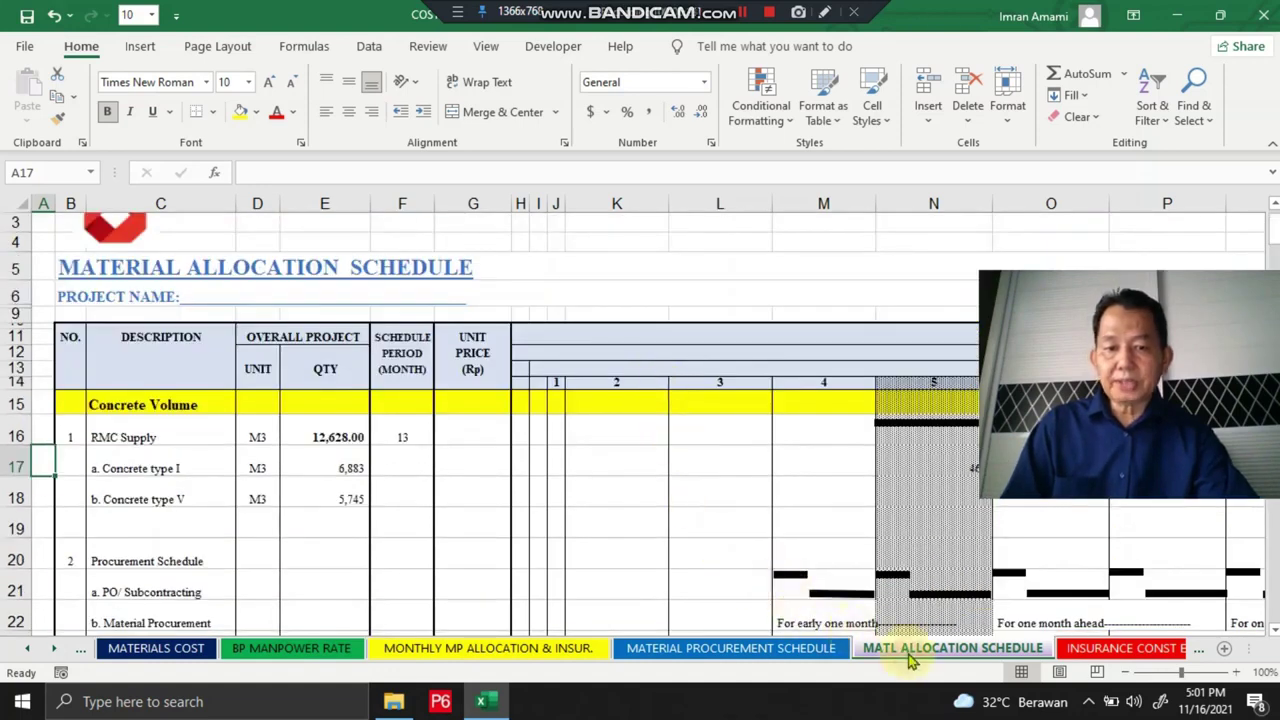
Briefly revisit MATERIAL PROCUREMENT SCHEDULE, then return to point out the month 4 procurement bars.
{"action": "left_click", "coordinate": [820, 650]}
{"action": "scroll", "coordinate": [513, 541], "scroll_direction": "up", "scroll_amount": 4}
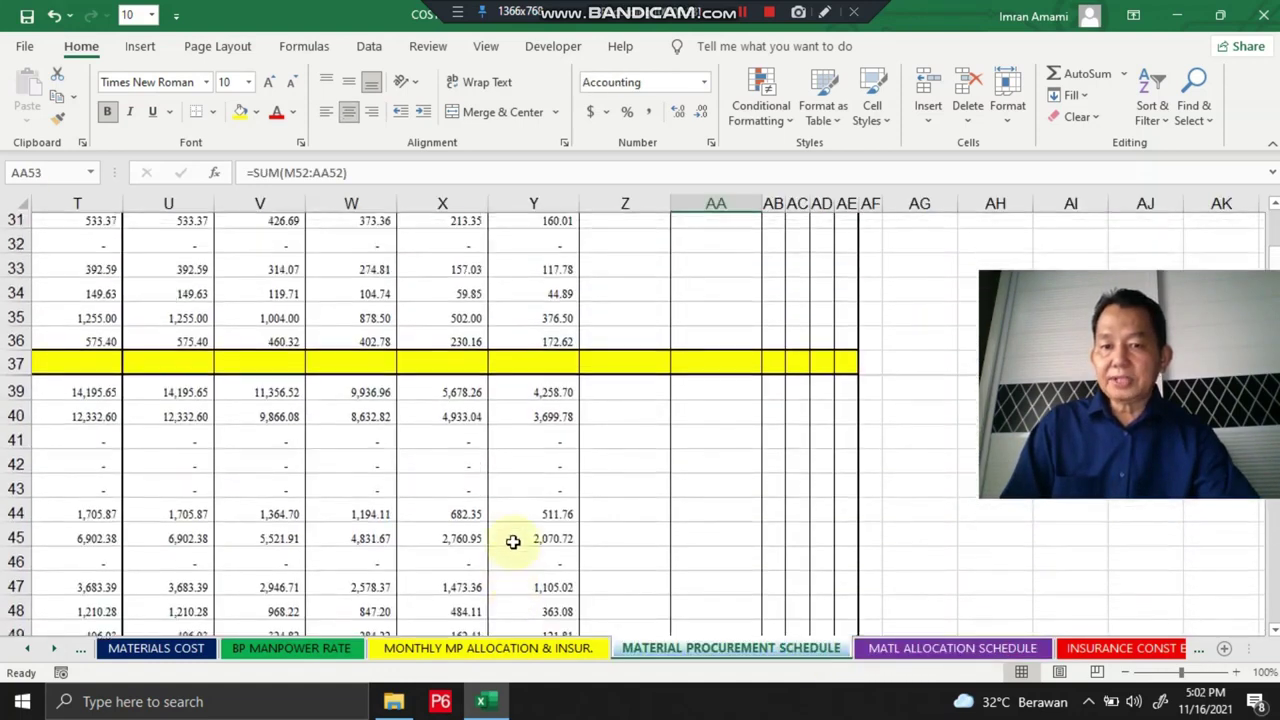
{"action": "left_click", "coordinate": [893, 648]}
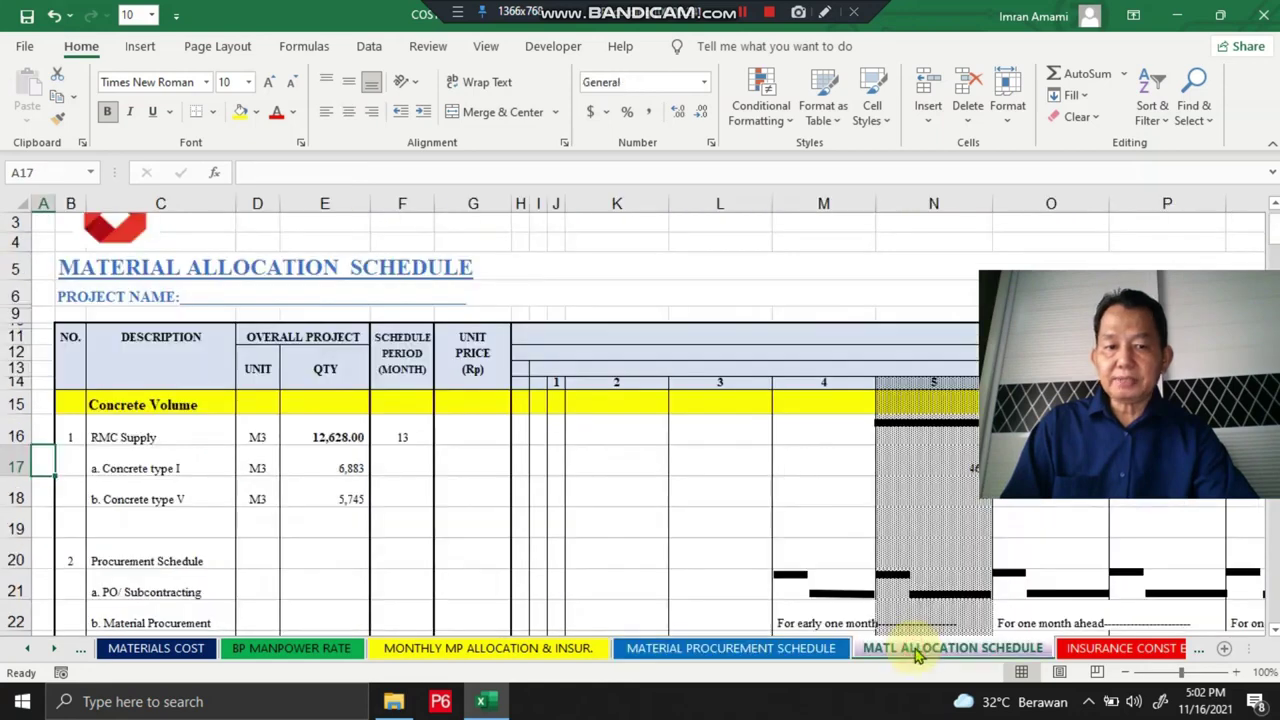
{"action": "left_click", "coordinate": [788, 575]}
Point out the month 4 procurement bars, then move through the cement quantity and Material Procurement rows.
{"action": "left_click", "coordinate": [800, 528]}
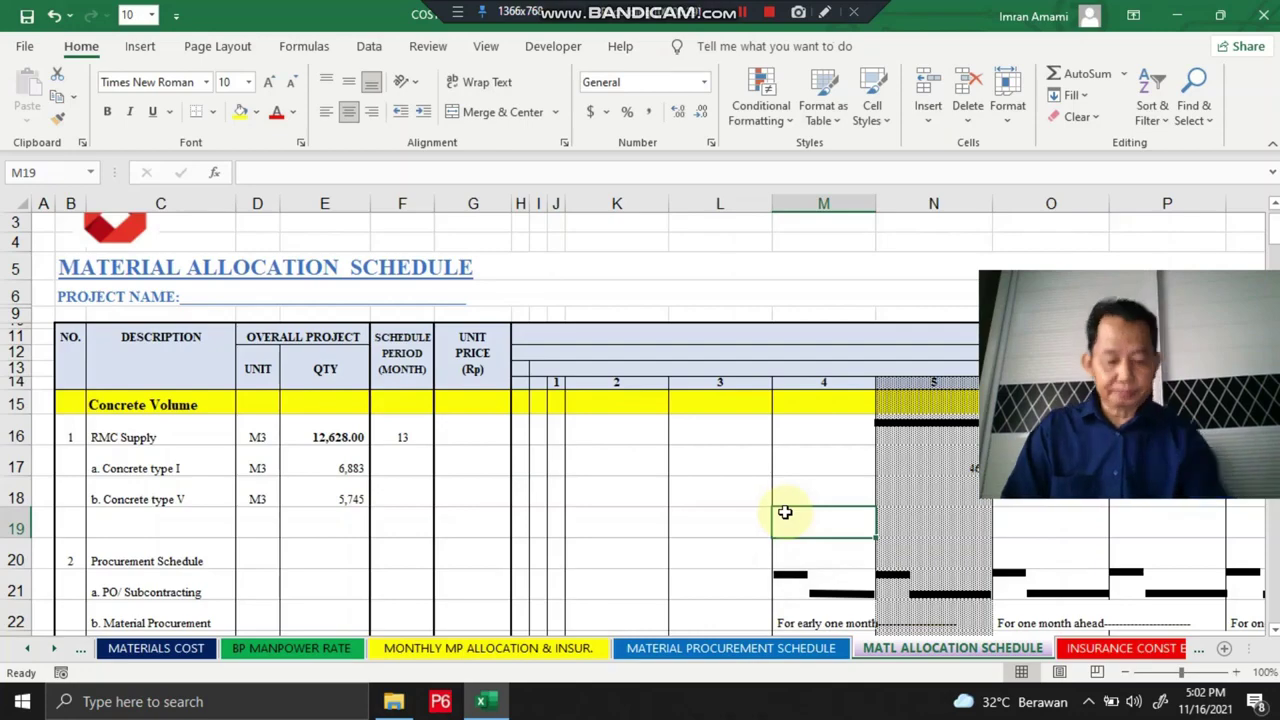
{"action": "key", "text": "Right"}
{"action": "key", "text": "Right"}
{"action": "key", "text": "Right"}
{"action": "key", "text": "Right"}
{"action": "key", "text": "Right"}
{"action": "key", "text": "Down"}
{"action": "key", "text": "Down"}
{"action": "key", "text": "Down"}
{"action": "key", "text": "Down"}
{"action": "key", "text": "Down"}
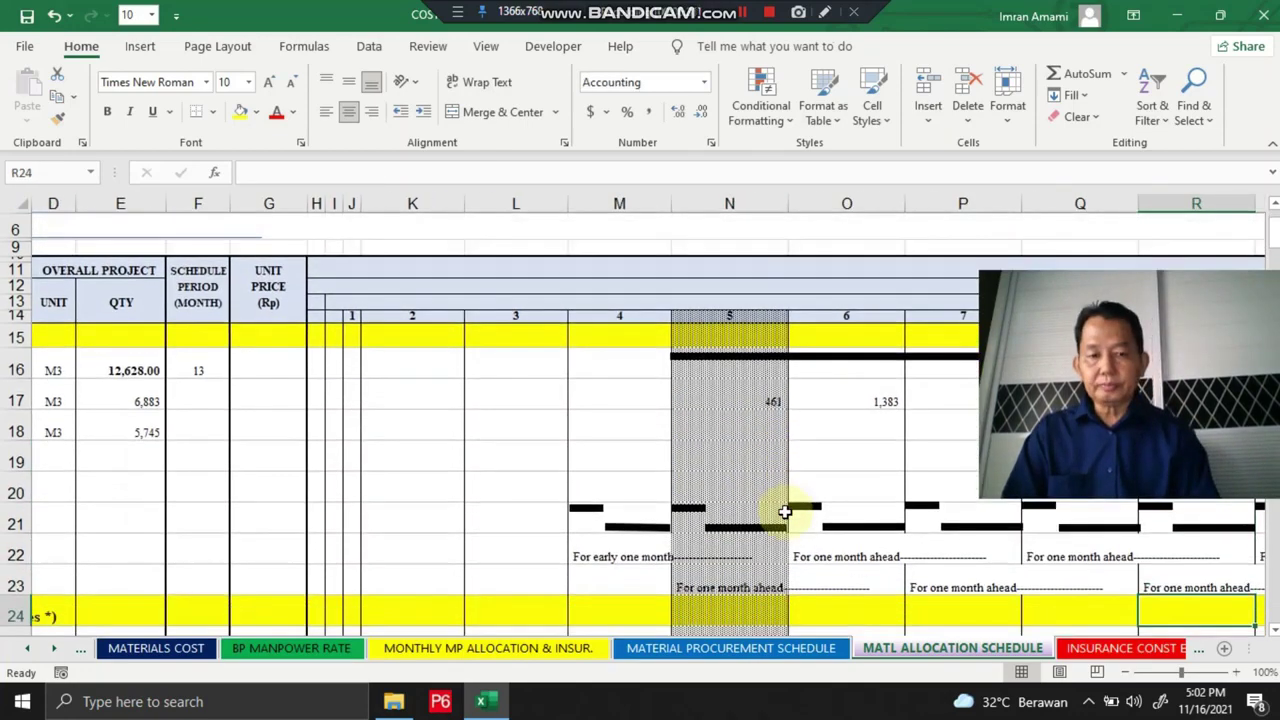
{"action": "key", "text": "Down"}
{"action": "key", "text": "Down"}
{"action": "key", "text": "Down"}
{"action": "key", "text": "Down"}
{"action": "key", "text": "Left"}
{"action": "key", "text": "Left"}
{"action": "key", "text": "Left"}
{"action": "key", "text": "Left"}
{"action": "key", "text": "Left"}
{"action": "key", "text": "Left"}
{"action": "key", "text": "Left"}
{"action": "key", "text": "Left"}
{"action": "key", "text": "Left"}
{"action": "key", "text": "Left"}
{"action": "key", "text": "Left"}
{"action": "key", "text": "Left"}
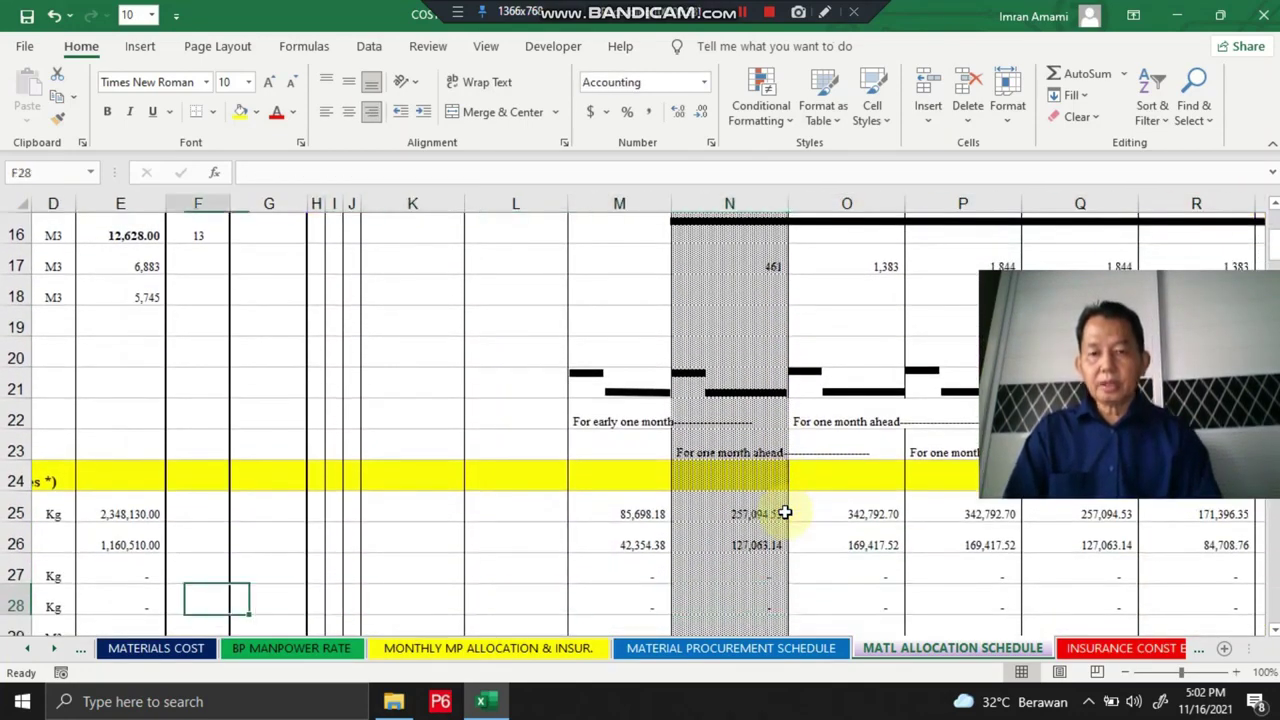
{"action": "key", "text": "Left"}
{"action": "key", "text": "Left"}
{"action": "key", "text": "Left"}
{"action": "key", "text": "Left"}
{"action": "key", "text": "Left"}
{"action": "key", "text": "Up"}
{"action": "key", "text": "Up"}
{"action": "key", "text": "Up"}
{"action": "key", "text": "Up"}
{"action": "key", "text": "Up"}
{"action": "key", "text": "Up"}
{"action": "key", "text": "Up"}
{"action": "key", "text": "Up"}
{"action": "key", "text": "Up"}
{"action": "key", "text": "Up"}
{"action": "key", "text": "Up"}
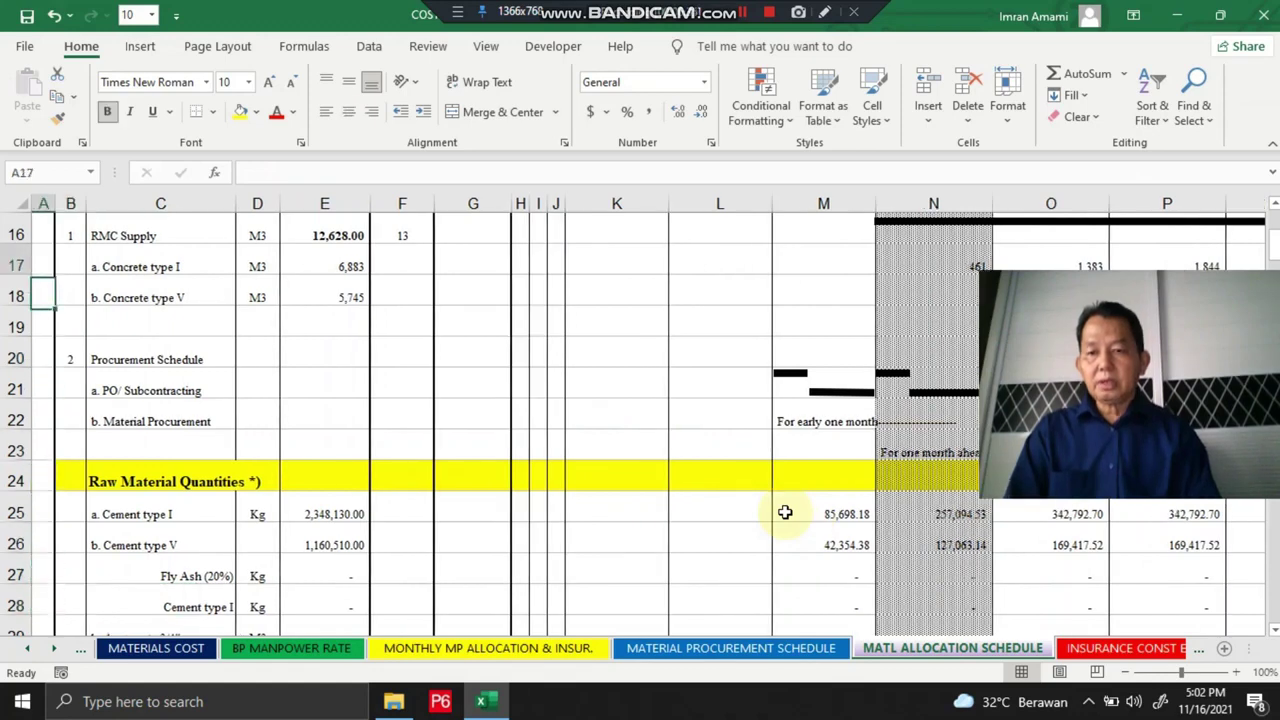
{"action": "key", "text": "Up"}
{"action": "key", "text": "Up"}
{"action": "key", "text": "Up"}
{"action": "key", "text": "Down"}
{"action": "key", "text": "Down"}
{"action": "key", "text": "Down"}
{"action": "key", "text": "Down"}
{"action": "key", "text": "Down"}
{"action": "key", "text": "Down"}
{"action": "key", "text": "Down"}
{"action": "key", "text": "Down"}
{"action": "key", "text": "Down"}
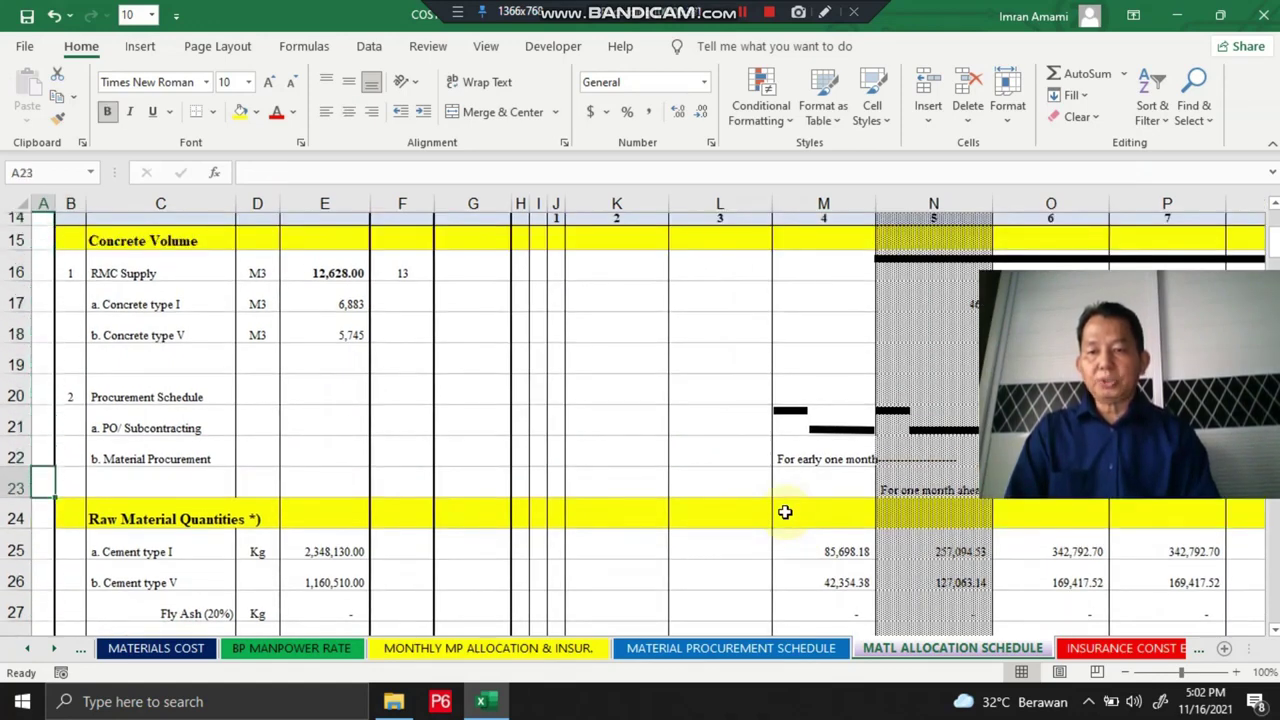
Check the 'For early one month' note in M22 and the remarks, then open INSURANCE CONST EQUIP.
{"action": "key", "text": "Right"}
{"action": "key", "text": "Right"}
{"action": "key", "text": "Right"}
{"action": "key", "text": "Right"}
{"action": "key", "text": "Right"}
{"action": "key", "text": "Right"}
{"action": "key", "text": "Right"}
{"action": "key", "text": "Right"}
{"action": "key", "text": "Right"}
{"action": "key", "text": "Right"}
{"action": "key", "text": "Right"}
{"action": "key", "text": "Right"}
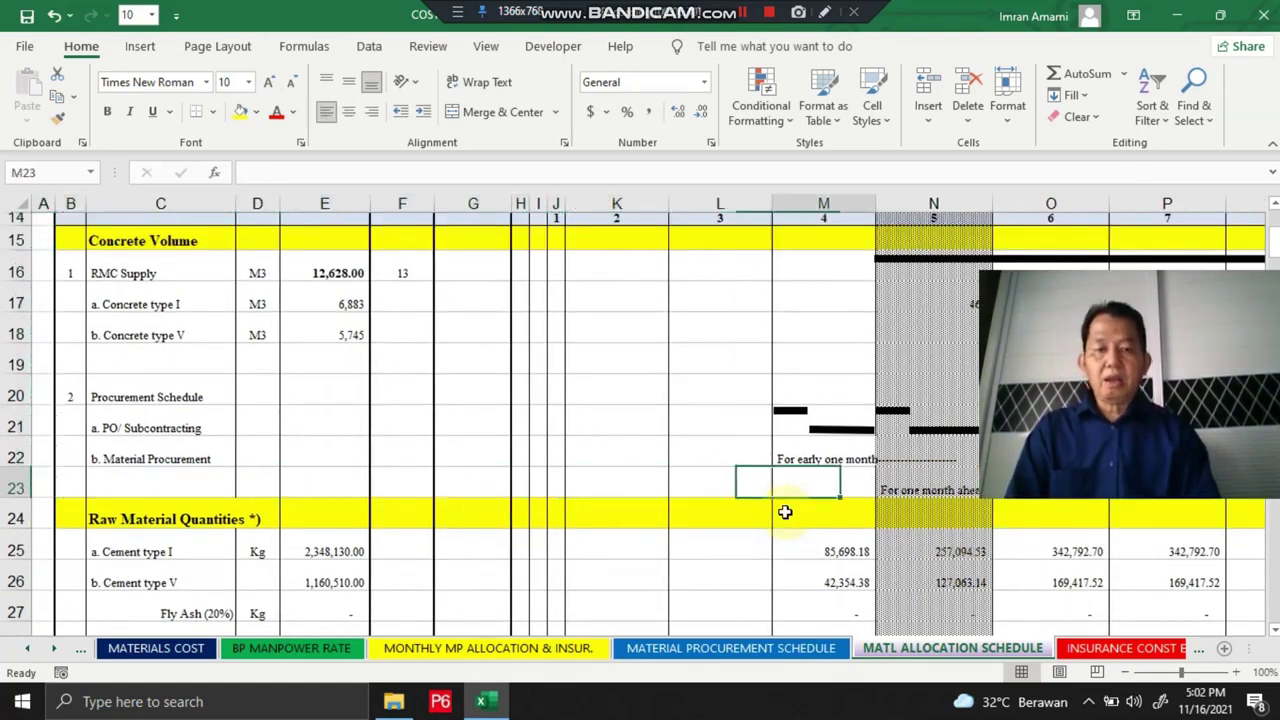
{"action": "key", "text": "Right"}
{"action": "key", "text": "Up"}
{"action": "key", "text": "Left"}
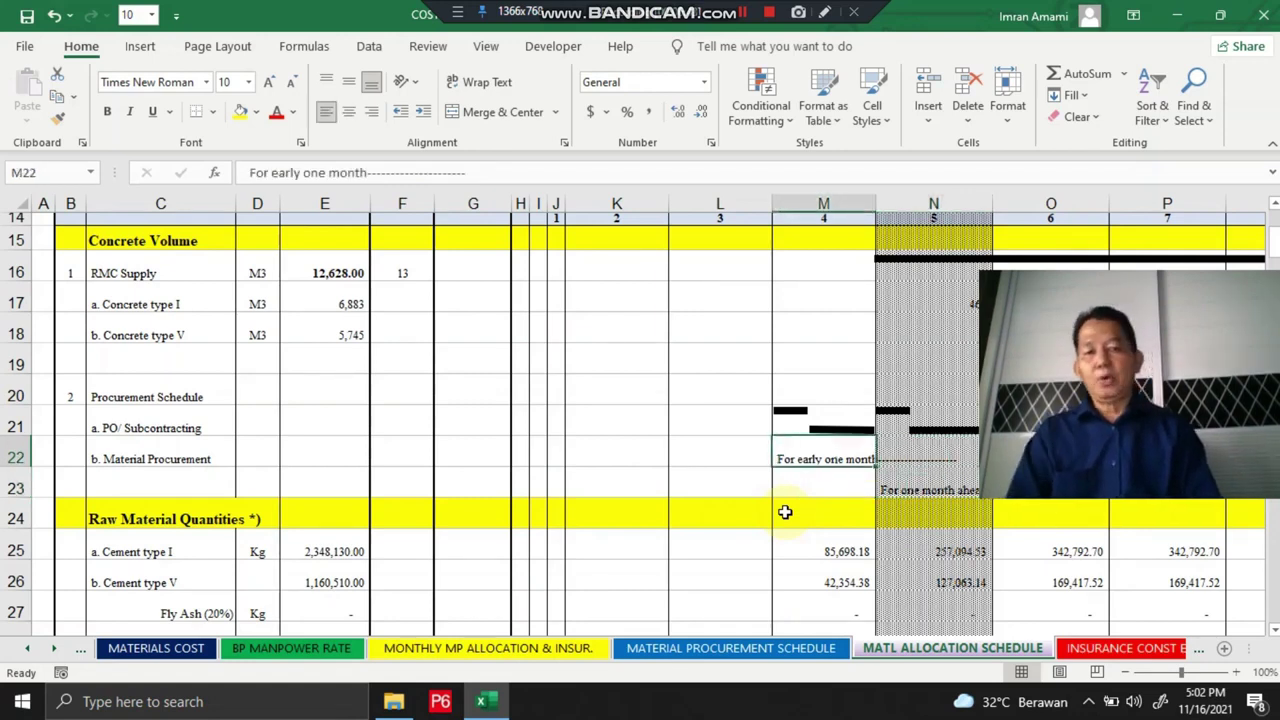
{"action": "key", "text": "Up"}
{"action": "key", "text": "Up"}
{"action": "key", "text": "Up"}
{"action": "key", "text": "Up"}
{"action": "key", "text": "Up"}
{"action": "key", "text": "Up"}
{"action": "key", "text": "Up"}
{"action": "key", "text": "Up"}
{"action": "key", "text": "Up"}
{"action": "key", "text": "Up"}
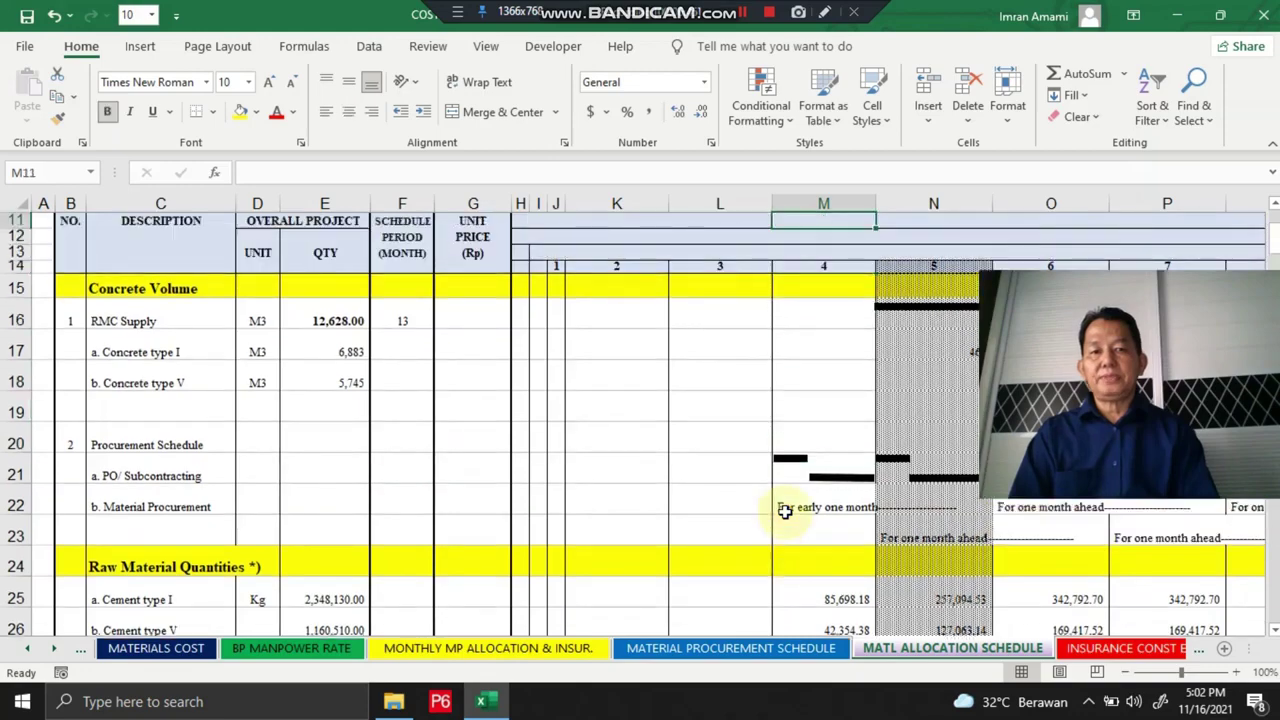
{"action": "key", "text": "Down"}
{"action": "key", "text": "Down"}
{"action": "key", "text": "Down"}
{"action": "key", "text": "Down"}
{"action": "key", "text": "Down"}
{"action": "key", "text": "Down"}
{"action": "key", "text": "Down"}
{"action": "key", "text": "Down"}
{"action": "key", "text": "Down"}
{"action": "key", "text": "Down"}
{"action": "key", "text": "Down"}
{"action": "key", "text": "Down"}
{"action": "key", "text": "Down"}
{"action": "key", "text": "Down"}
{"action": "key", "text": "Down"}
{"action": "key", "text": "Down"}
{"action": "key", "text": "Down"}
{"action": "key", "text": "Down"}
{"action": "key", "text": "Down"}
{"action": "key", "text": "Down"}
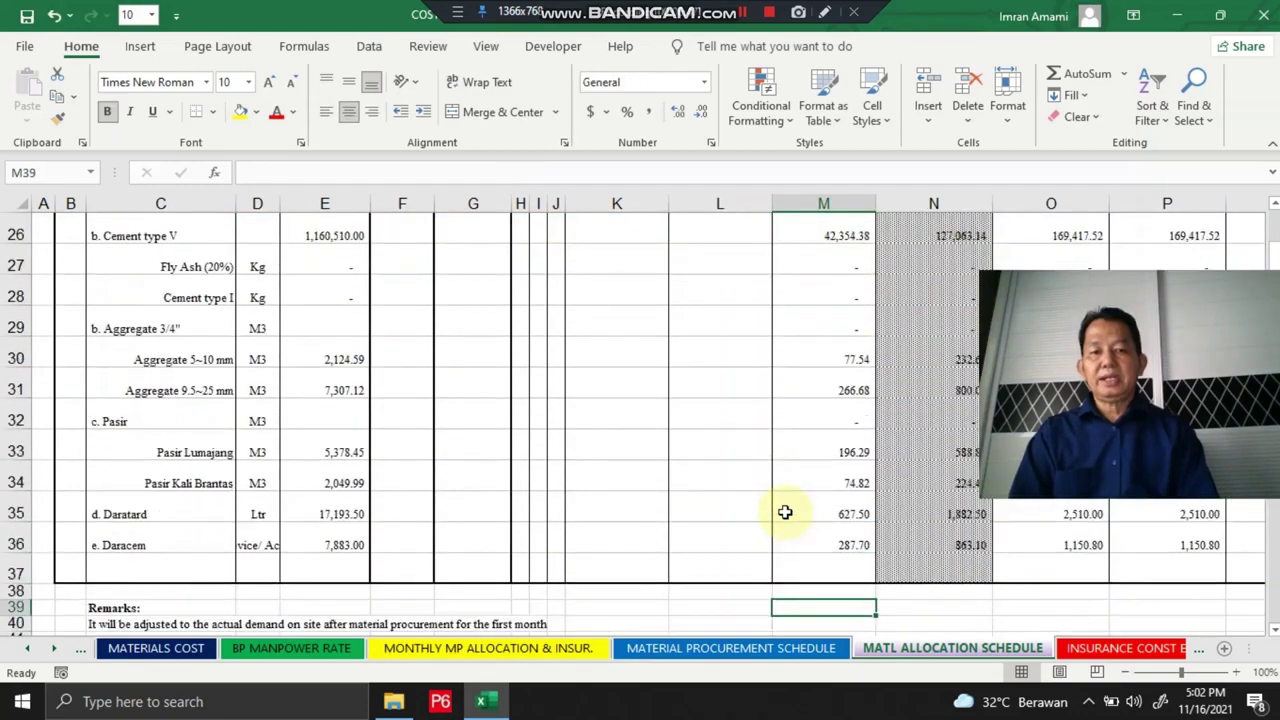
{"action": "key", "text": "Right"}
{"action": "key", "text": "Right"}
{"action": "key", "text": "Right"}
{"action": "key", "text": "Right"}
{"action": "key", "text": "Right"}
{"action": "key", "text": "Right"}
{"action": "key", "text": "Right"}
{"action": "key", "text": "Right"}
{"action": "key", "text": "Right"}
{"action": "key", "text": "Right"}
{"action": "key", "text": "Right"}
{"action": "key", "text": "Right"}
{"action": "key", "text": "Right"}
{"action": "key", "text": "Right"}
{"action": "key", "text": "Right"}
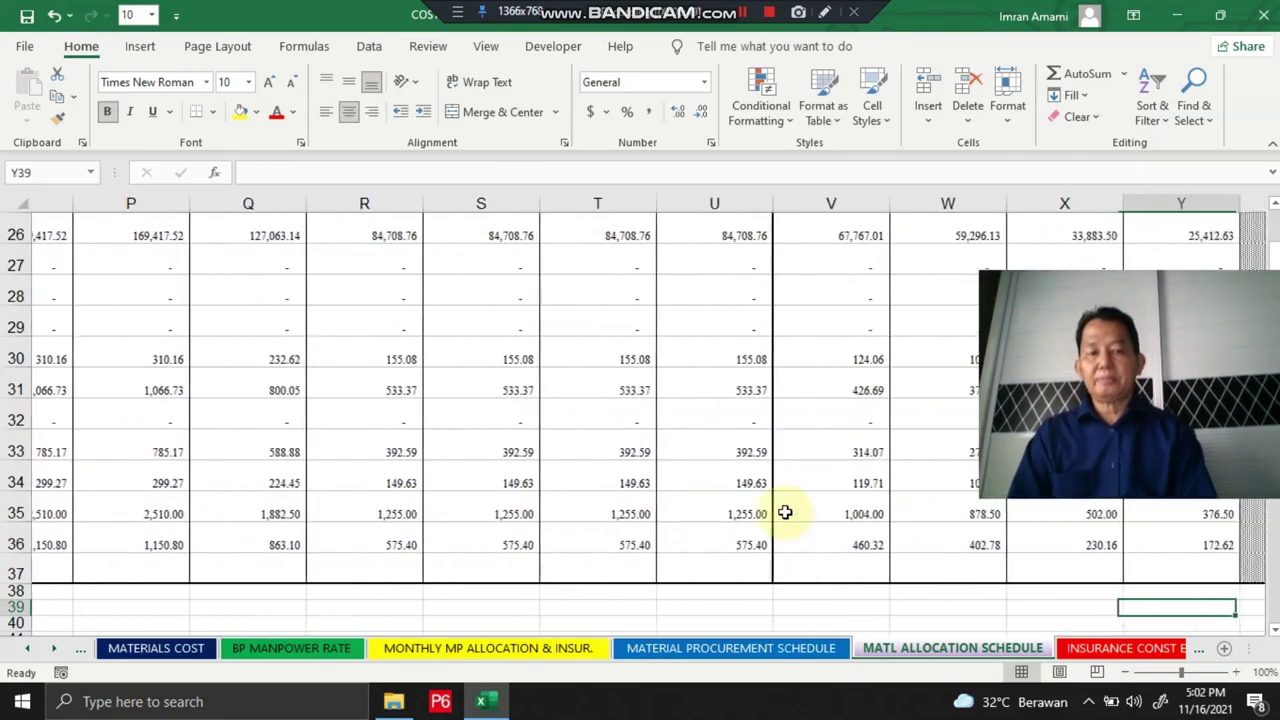
{"action": "key", "text": "Left"}
{"action": "key", "text": "Left"}
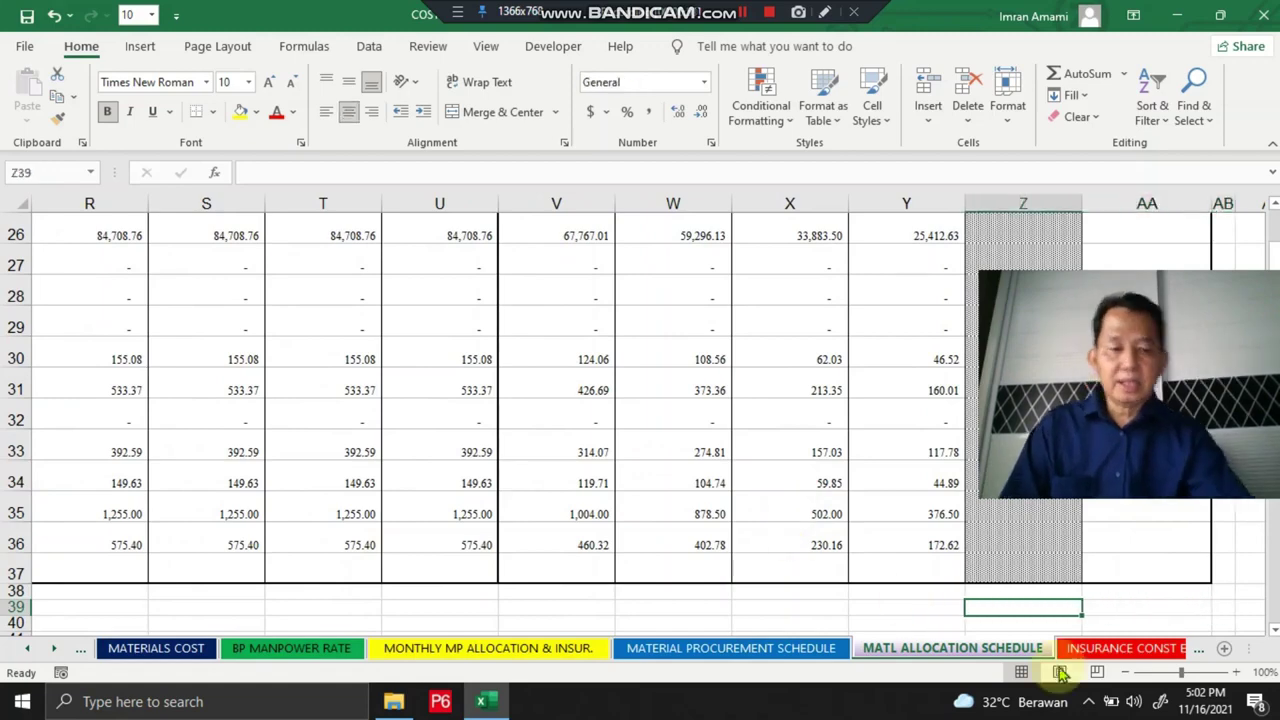
{"action": "left_click", "coordinate": [1145, 656]}
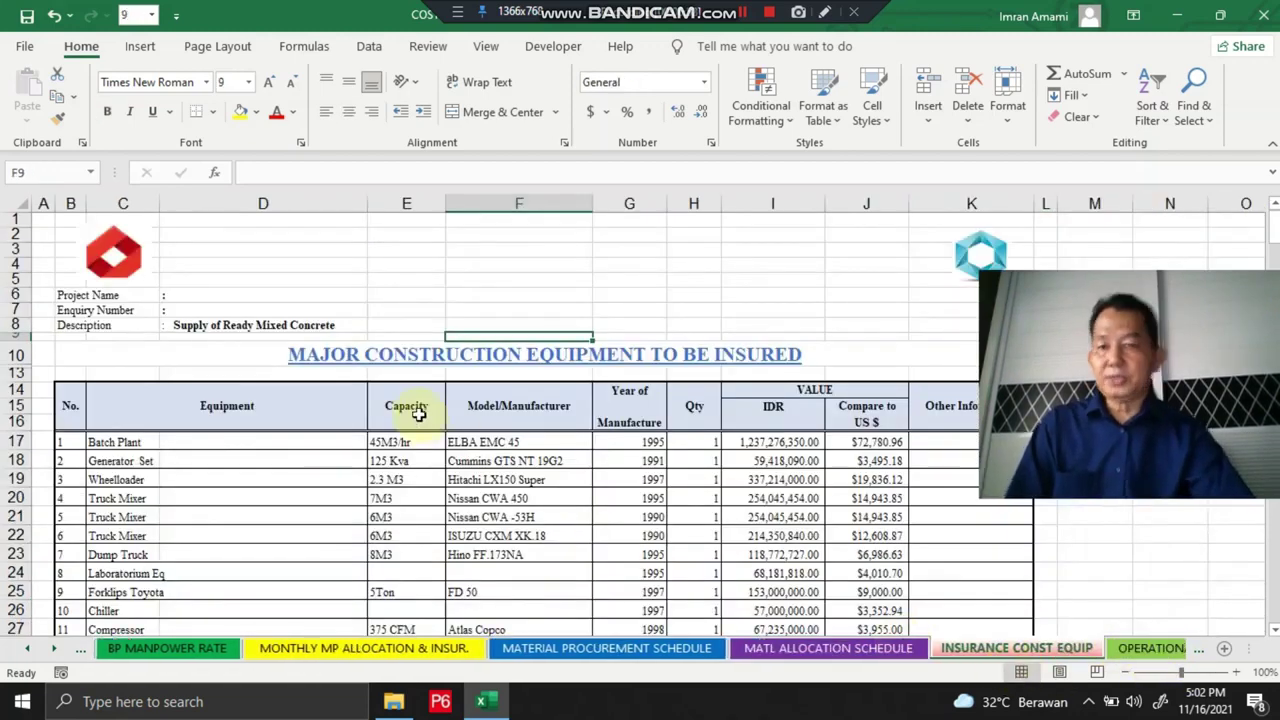
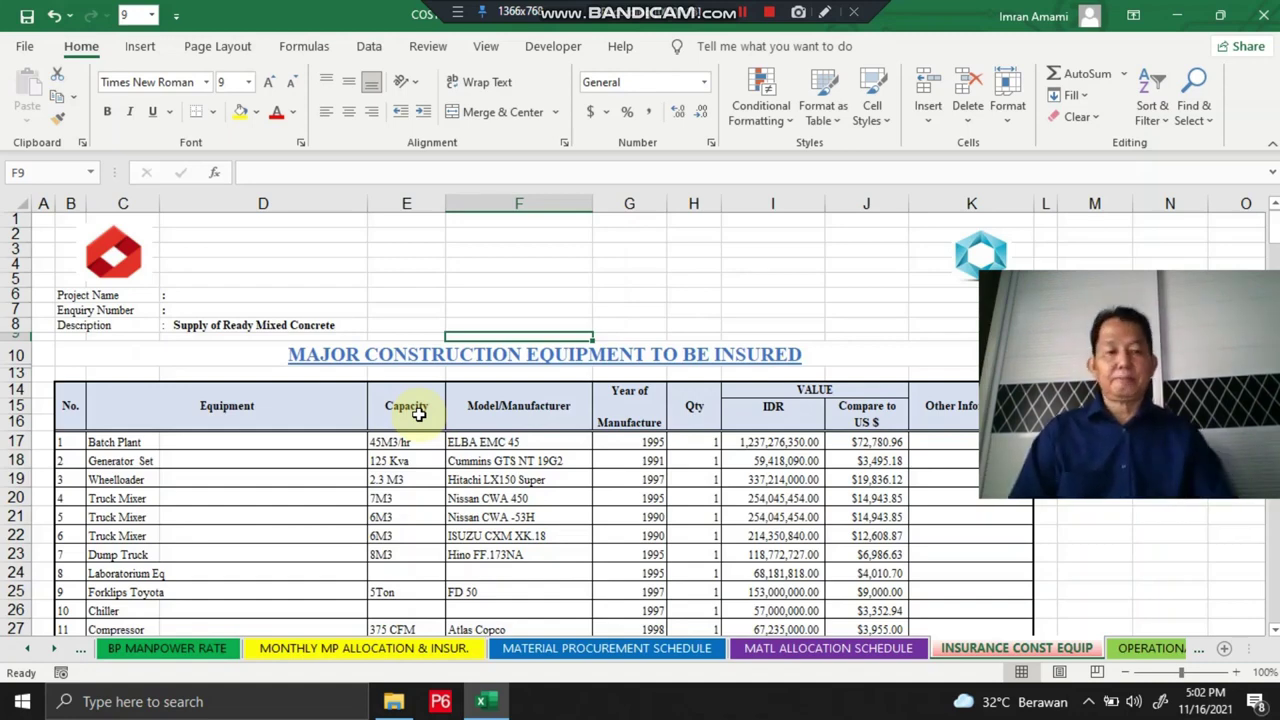
Review the equipment insurance values in column J, including the $3,418.52 premium.
{"action": "scroll", "coordinate": [410, 415], "scroll_direction": "down", "scroll_amount": 1}
{"action": "left_click", "coordinate": [700, 415]}
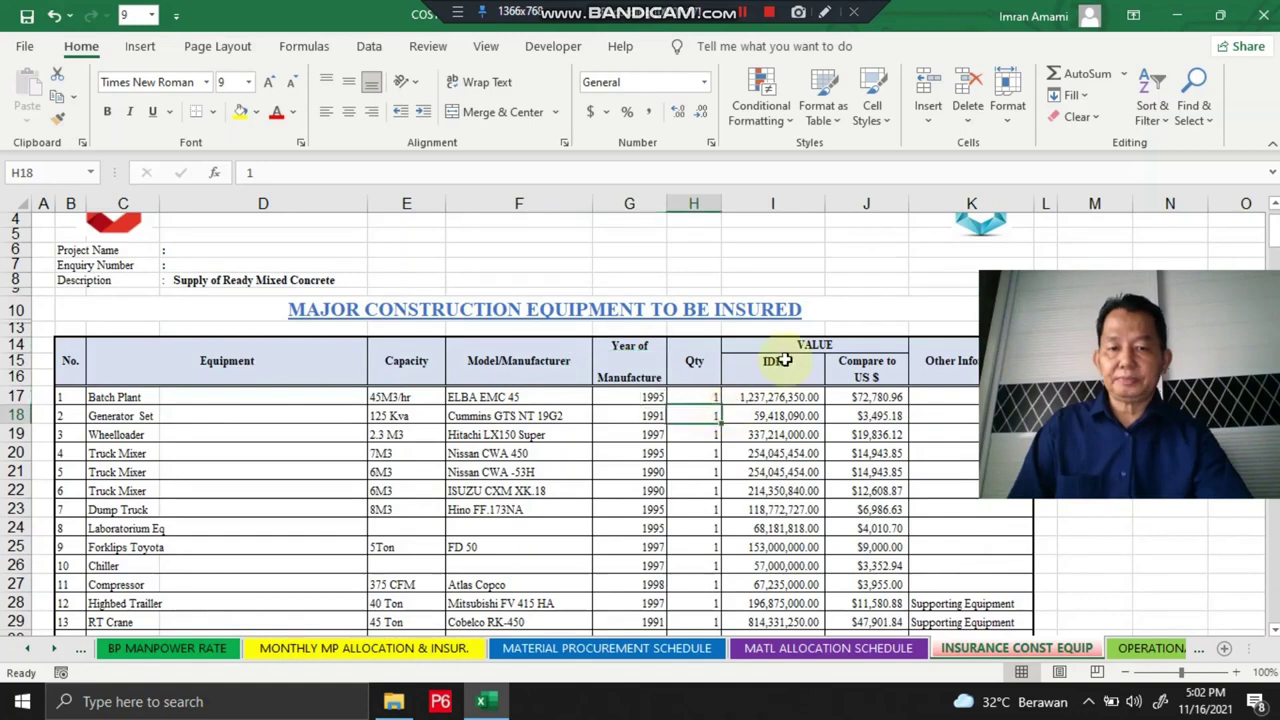
{"action": "key", "text": "Right"}
{"action": "key", "text": "Right"}
{"action": "key", "text": "Down"}
{"action": "key", "text": "Down"}
{"action": "key", "text": "Down"}
{"action": "key", "text": "Down"}
{"action": "key", "text": "Down"}
{"action": "key", "text": "Down"}
{"action": "key", "text": "Down"}
{"action": "key", "text": "Down"}
{"action": "key", "text": "Down"}
{"action": "key", "text": "Down"}
{"action": "key", "text": "Down"}
{"action": "key", "text": "Down"}
{"action": "key", "text": "Down"}
{"action": "key", "text": "Down"}
{"action": "key", "text": "Down"}
{"action": "key", "text": "Down"}
{"action": "key", "text": "Down"}
{"action": "key", "text": "Down"}
{"action": "key", "text": "Down"}
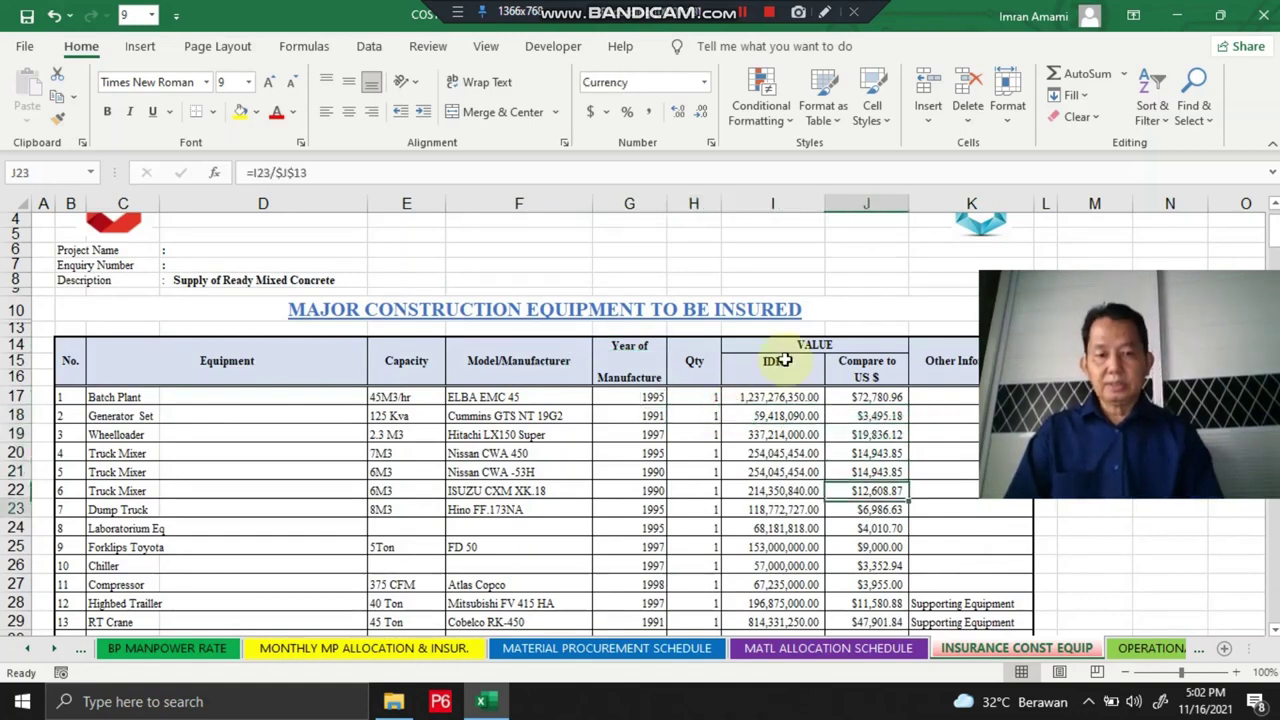
{"action": "key", "text": "Up"}
{"action": "key", "text": "Up"}
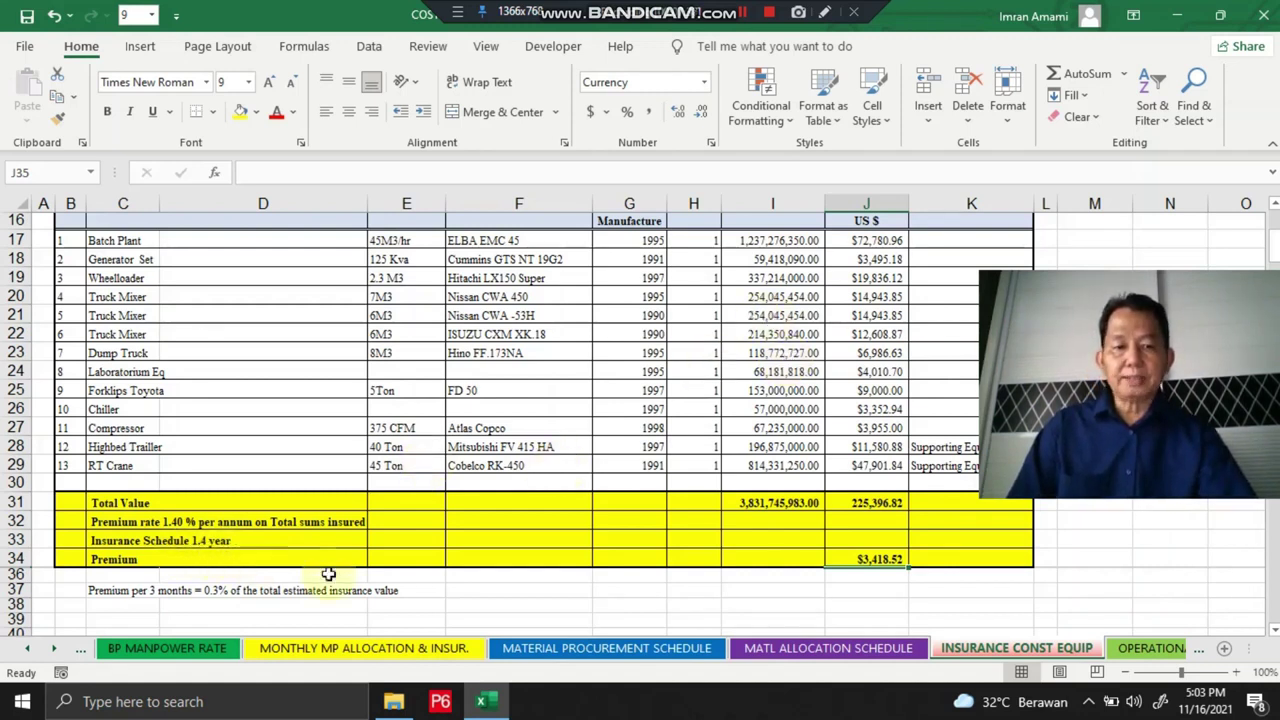
Switch to the OPERATIONAL COST sheet showing the batching plant operational cost table.
{"action": "left_click", "coordinate": [984, 648]}
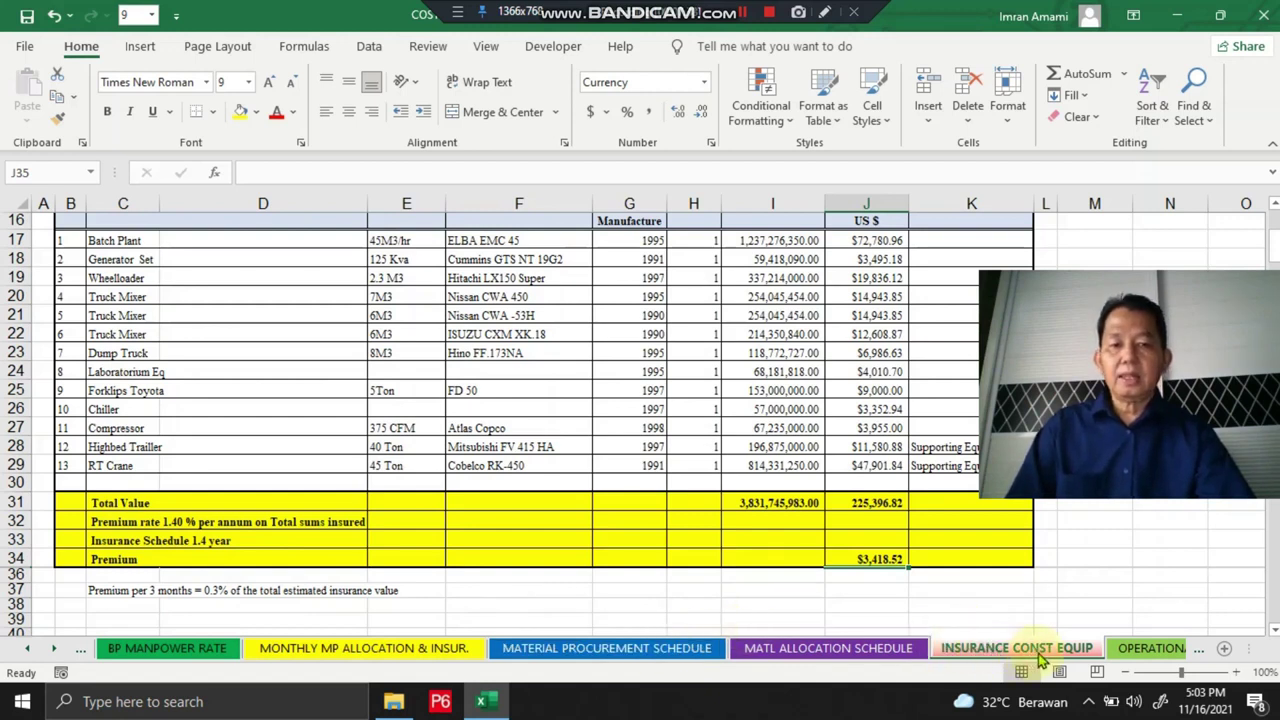
{"action": "scroll", "coordinate": [910, 586], "scroll_direction": "up", "scroll_amount": 1}
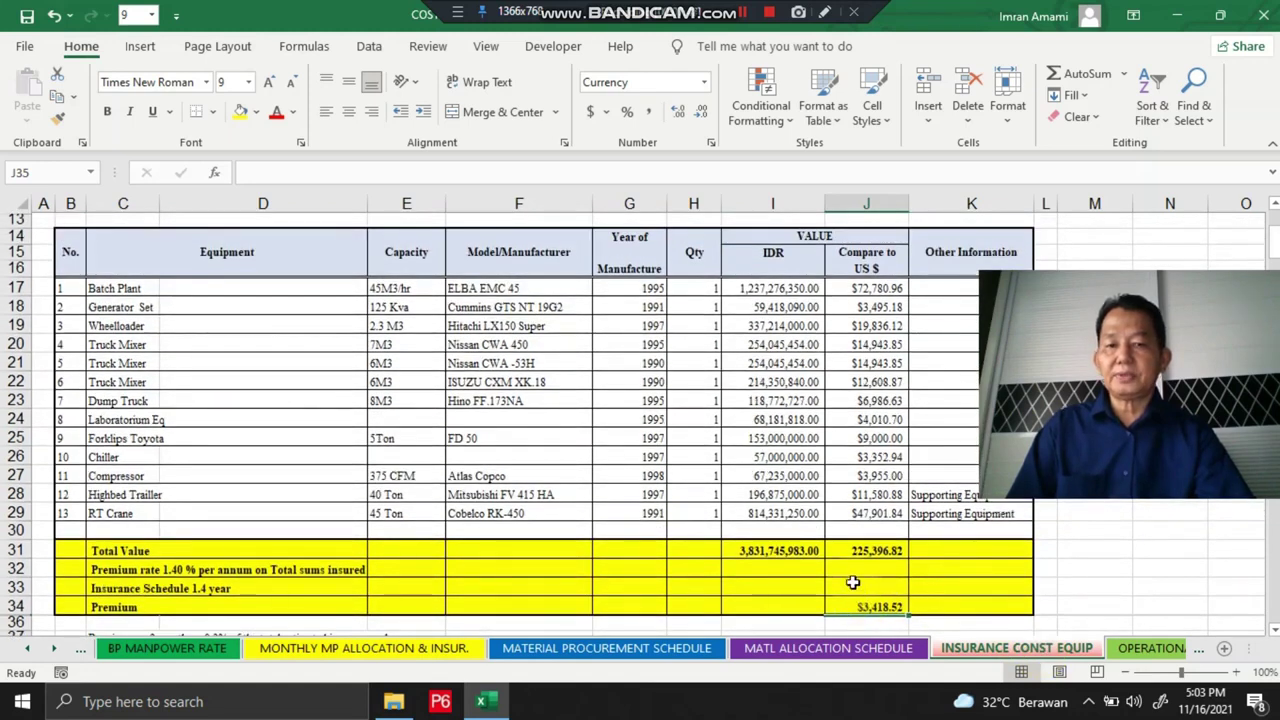
{"action": "scroll", "coordinate": [819, 571], "scroll_direction": "up", "scroll_amount": 2}
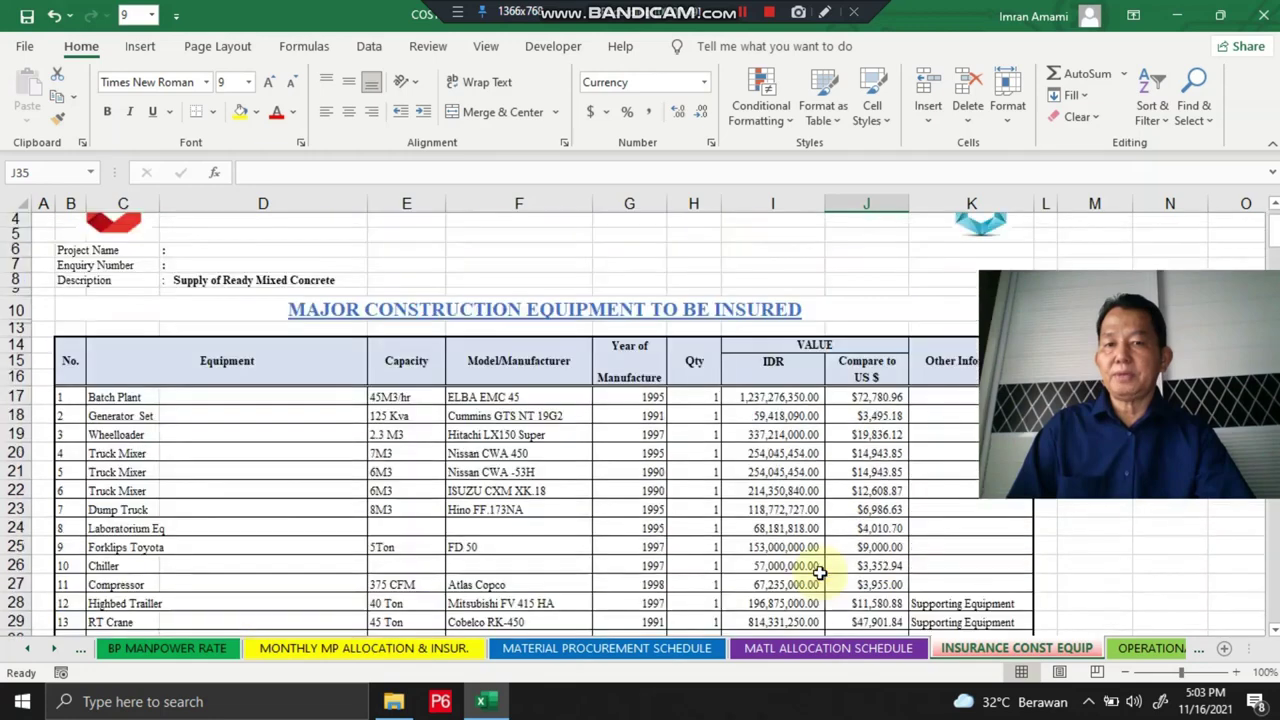
{"action": "scroll", "coordinate": [819, 571], "scroll_direction": "down", "scroll_amount": 2}
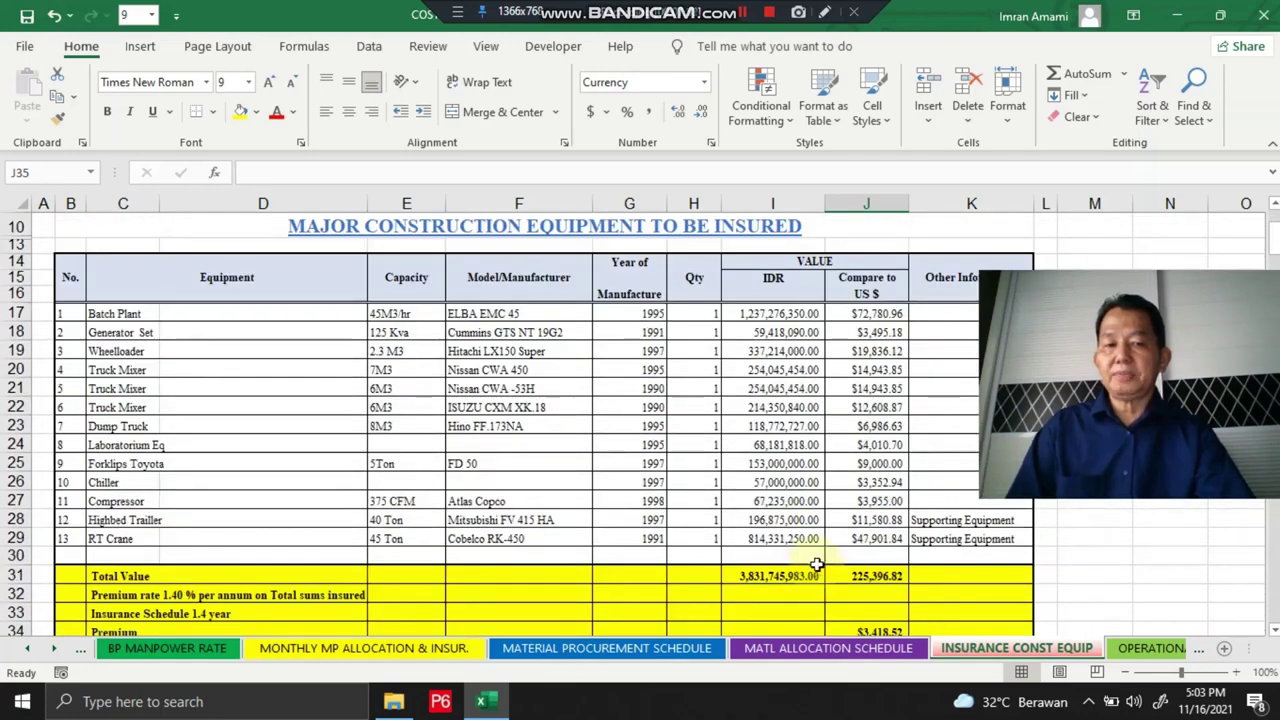
{"action": "scroll", "coordinate": [817, 565], "scroll_direction": "up", "scroll_amount": 2}
{"action": "left_click", "coordinate": [1150, 648]}
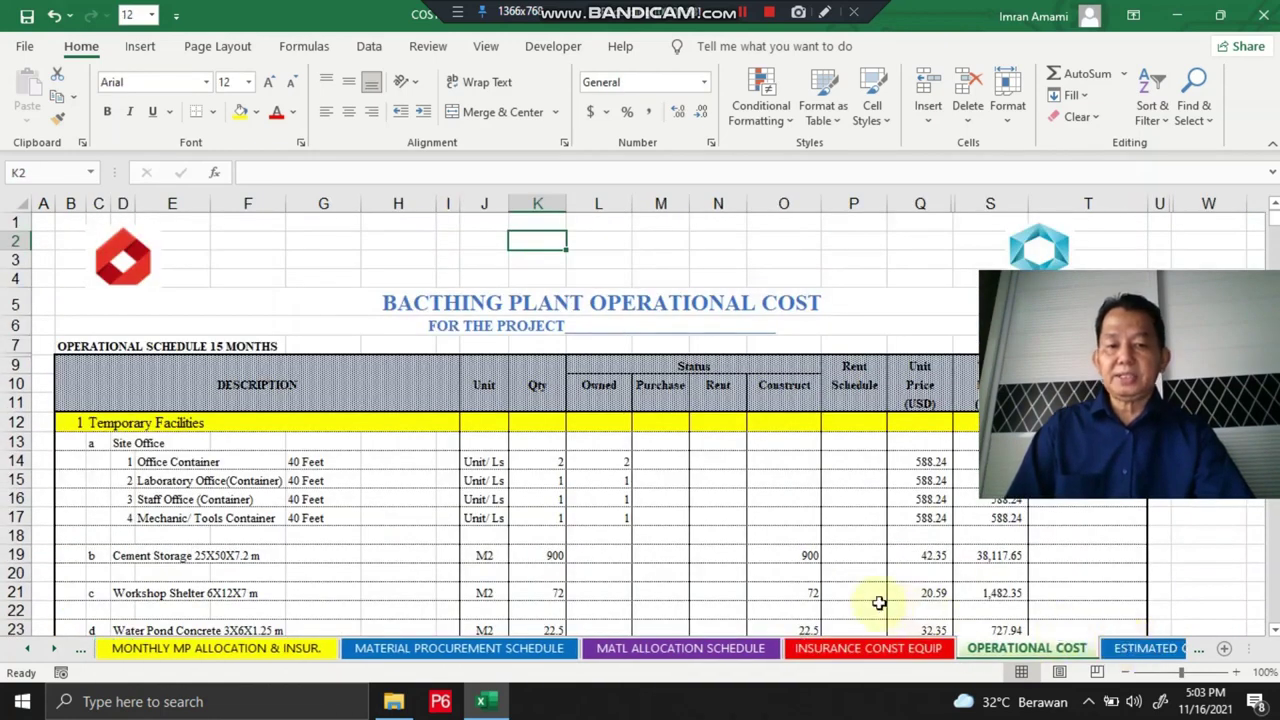
{"action": "scroll", "coordinate": [647, 509], "scroll_direction": "down", "scroll_amount": 1}
{"action": "scroll", "coordinate": [643, 509], "scroll_direction": "up", "scroll_amount": 1}
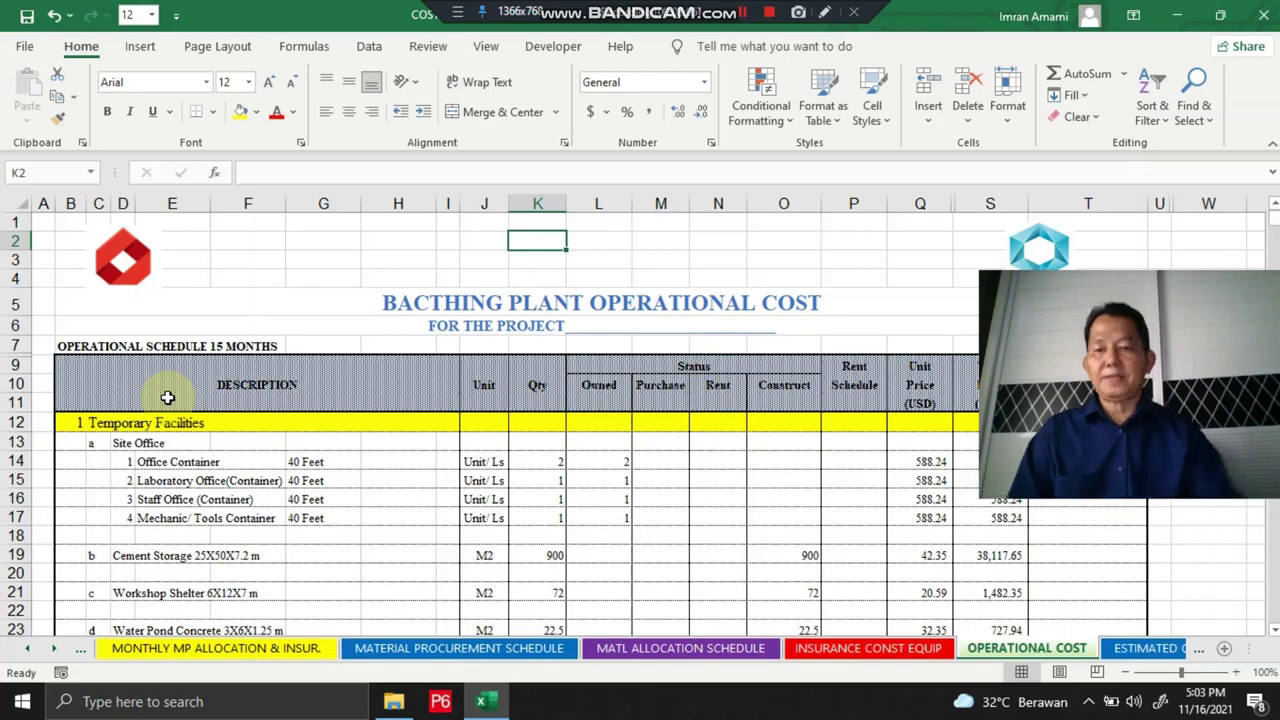
{"action": "scroll", "coordinate": [175, 404], "scroll_direction": "down", "scroll_amount": 4}
{"action": "scroll", "coordinate": [178, 404], "scroll_direction": "up", "scroll_amount": 3}
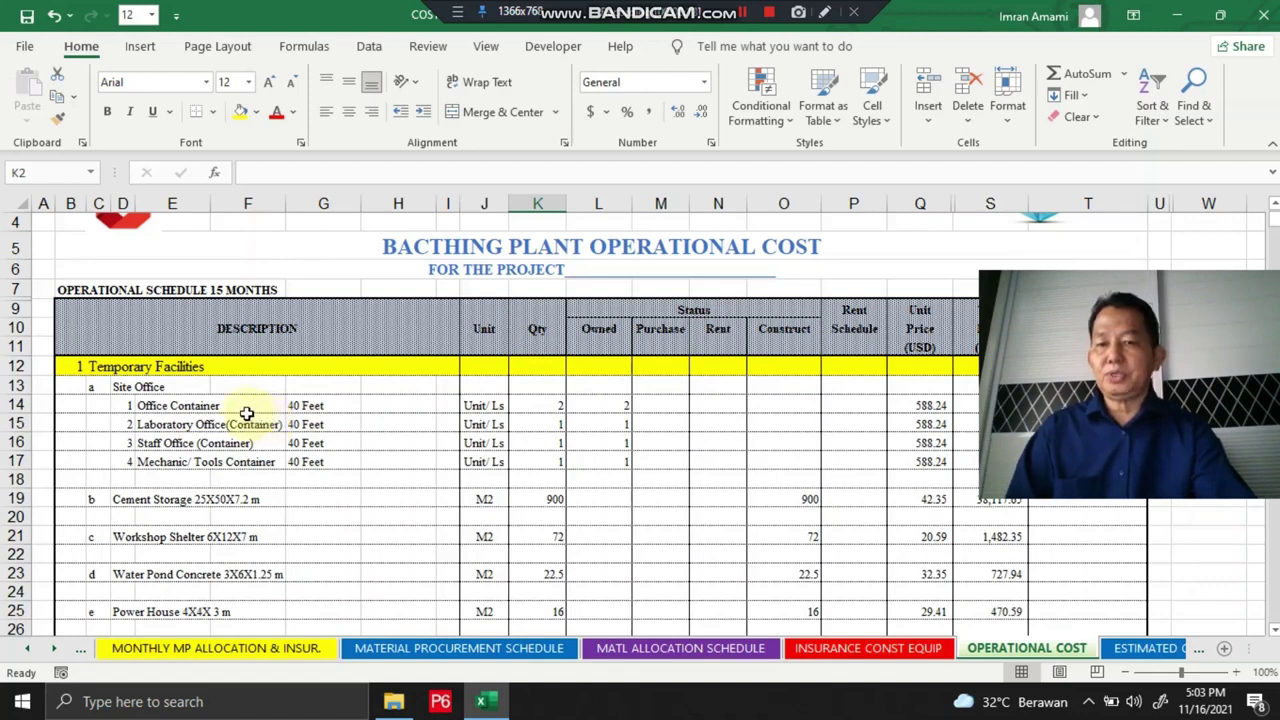
{"action": "left_click", "coordinate": [205, 390]}
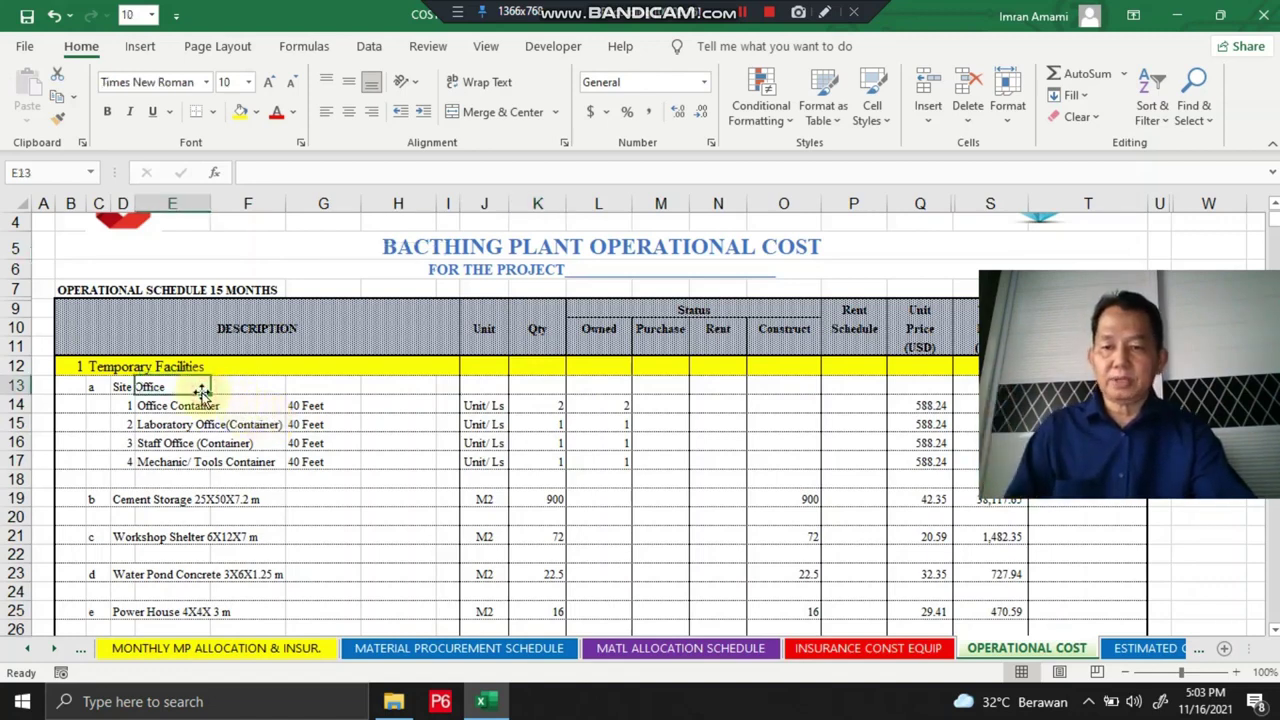
{"action": "left_click", "coordinate": [165, 404]}
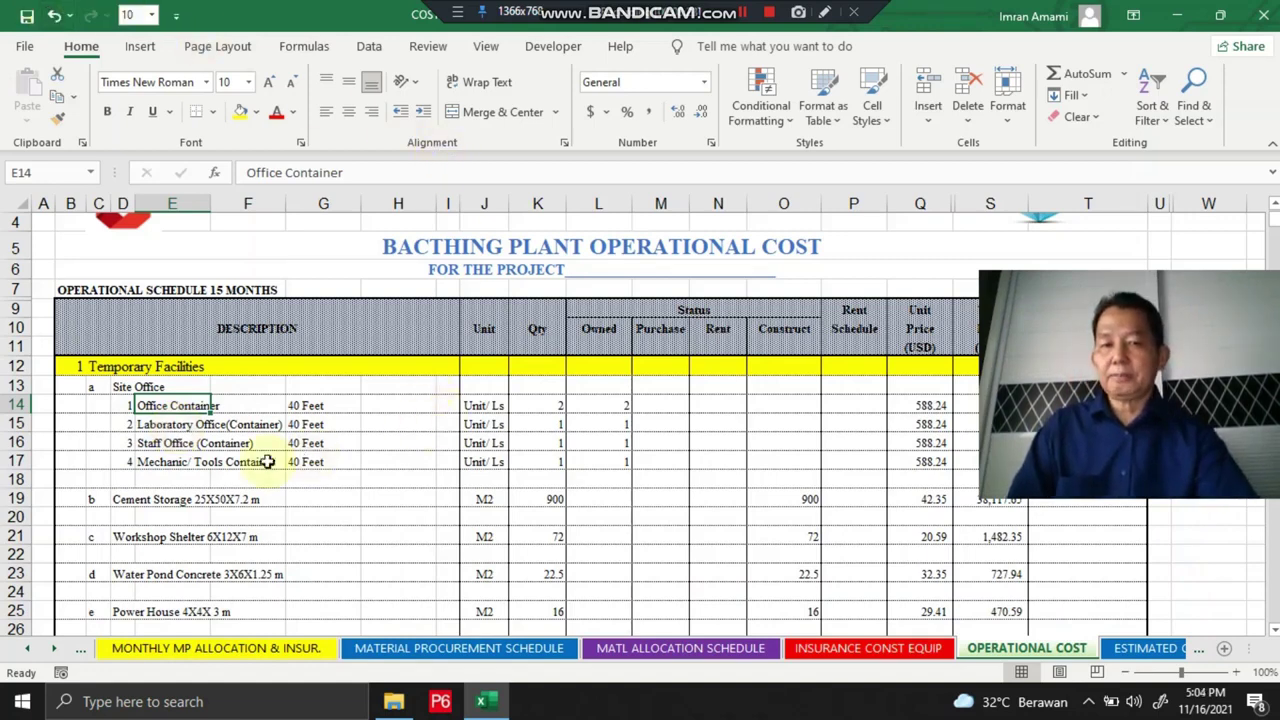
{"action": "left_click", "coordinate": [158, 428]}
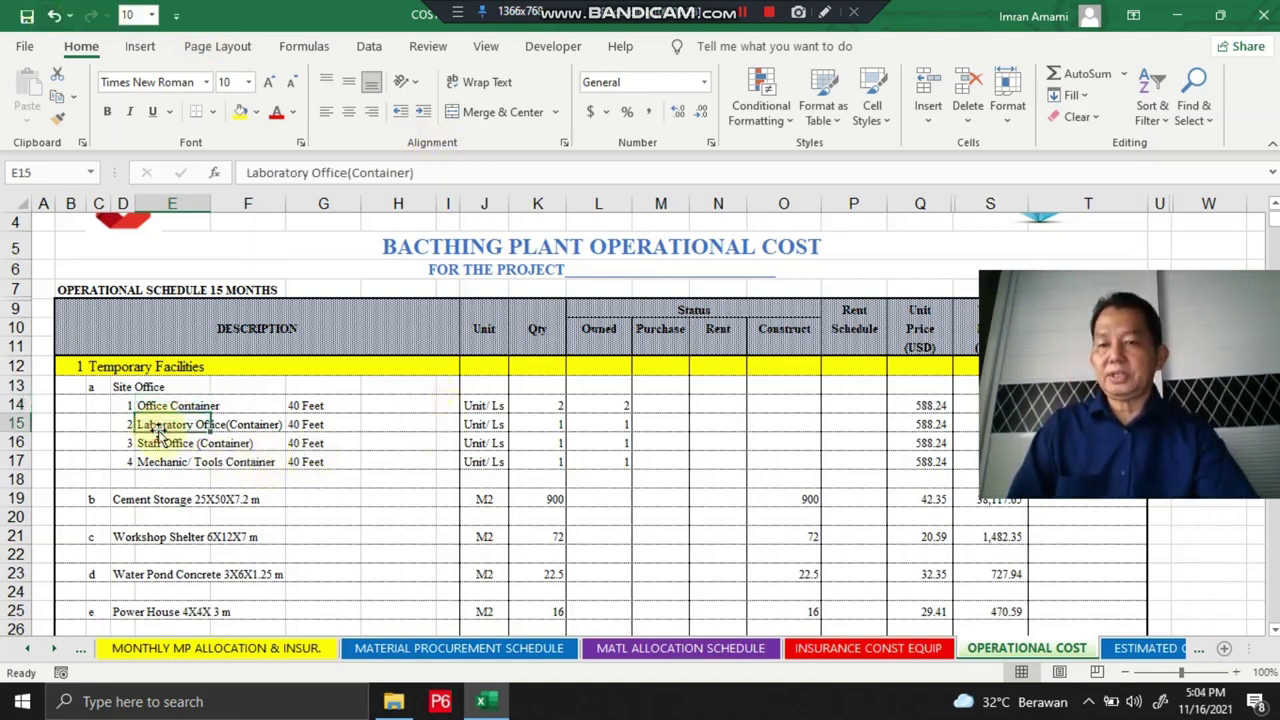
{"action": "left_click", "coordinate": [186, 448]}
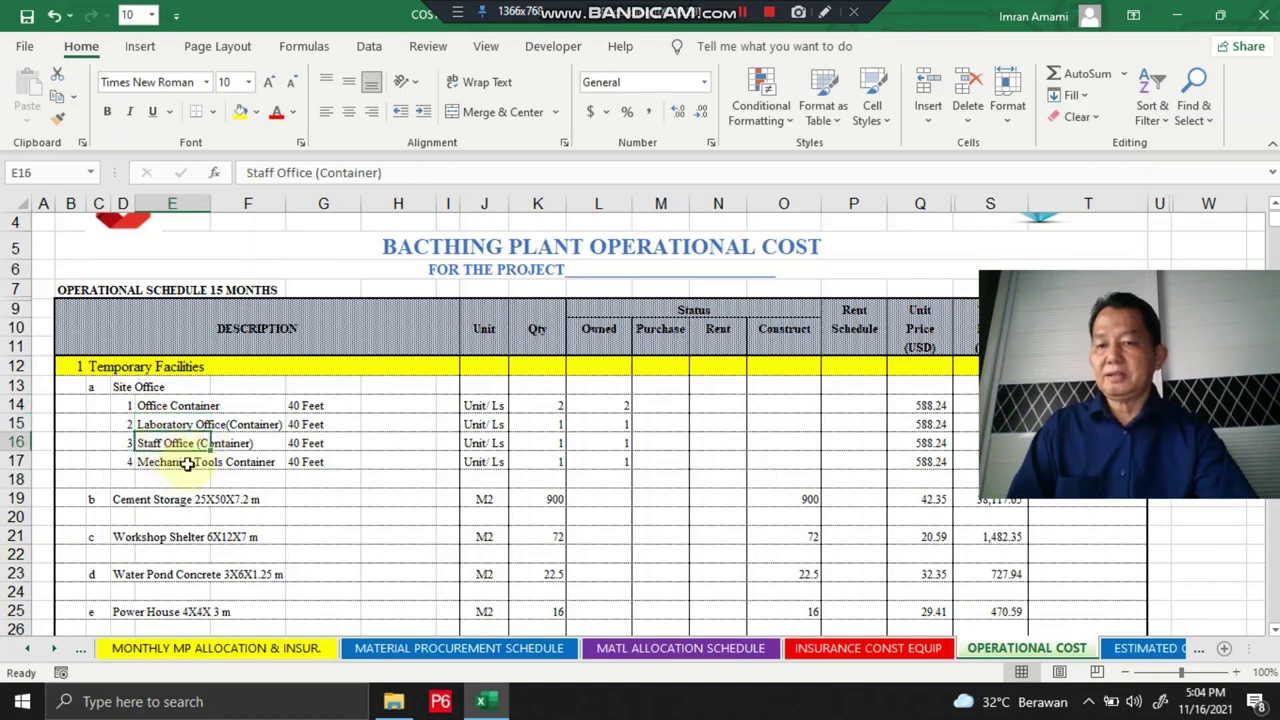
{"action": "left_click", "coordinate": [540, 408]}
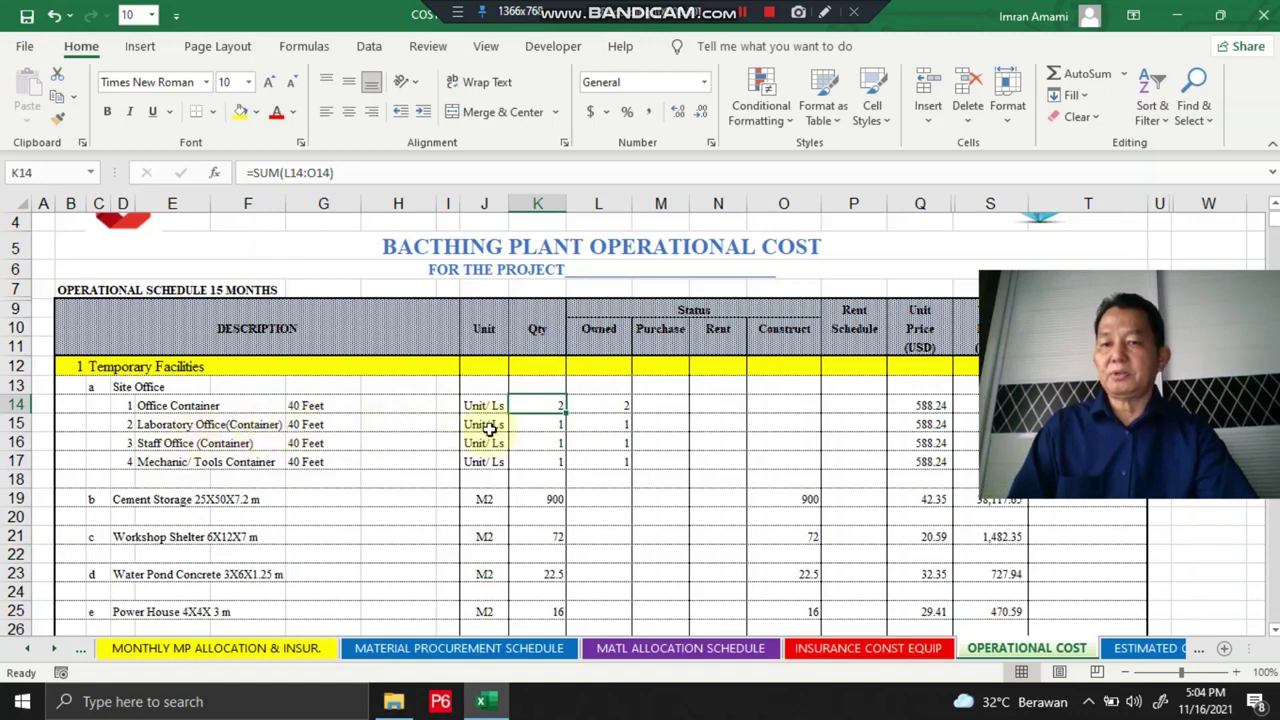
{"action": "left_click", "coordinate": [537, 425]}
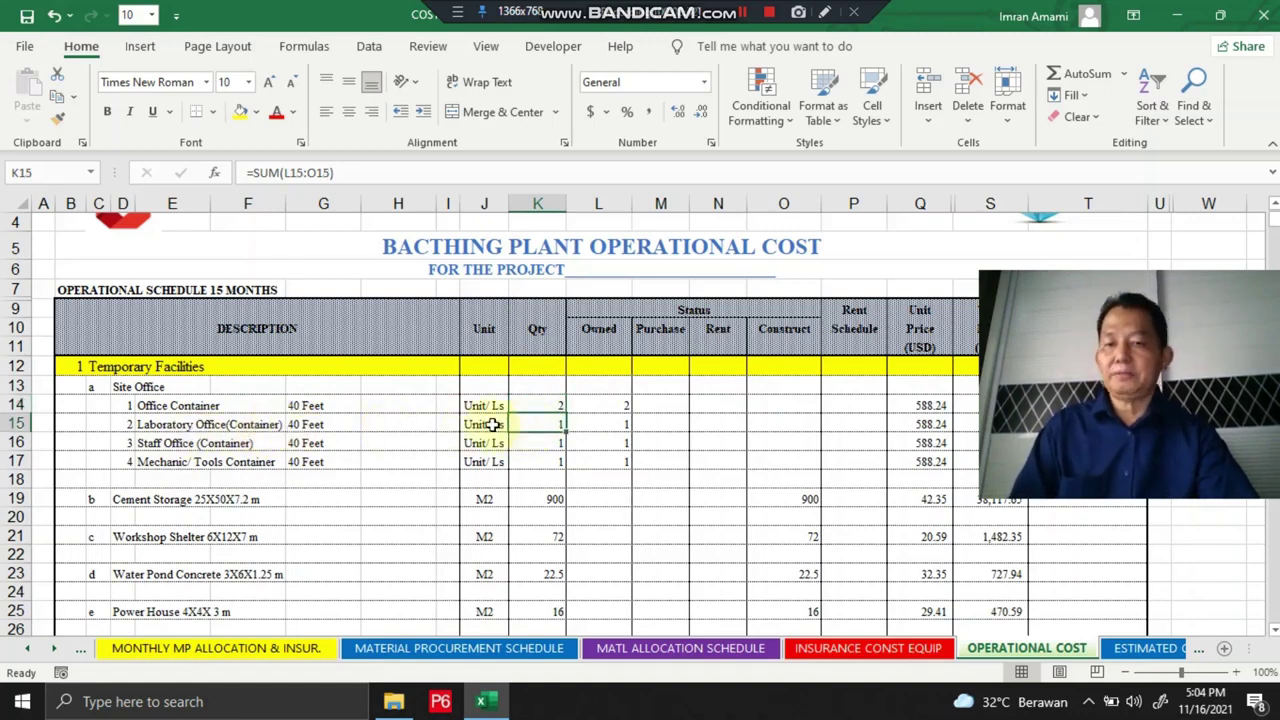
{"action": "left_click", "coordinate": [162, 460]}
{"action": "left_click", "coordinate": [162, 443]}
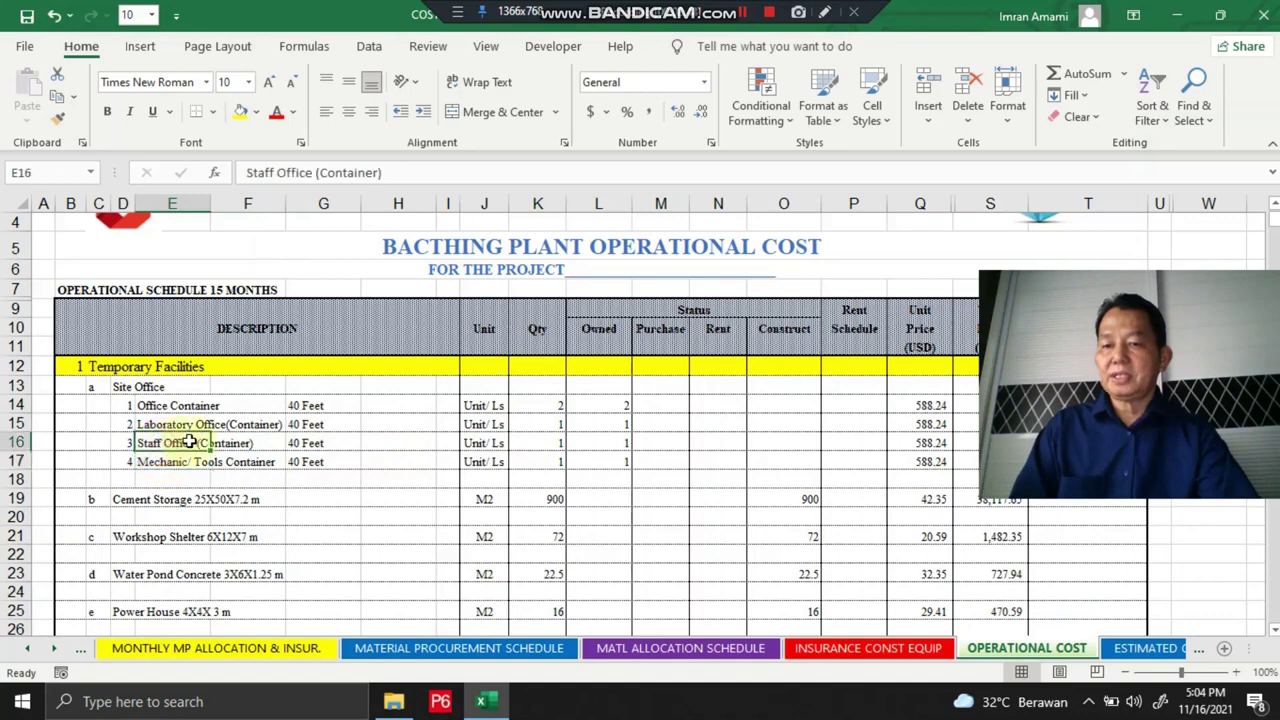
{"action": "left_click", "coordinate": [168, 462]}
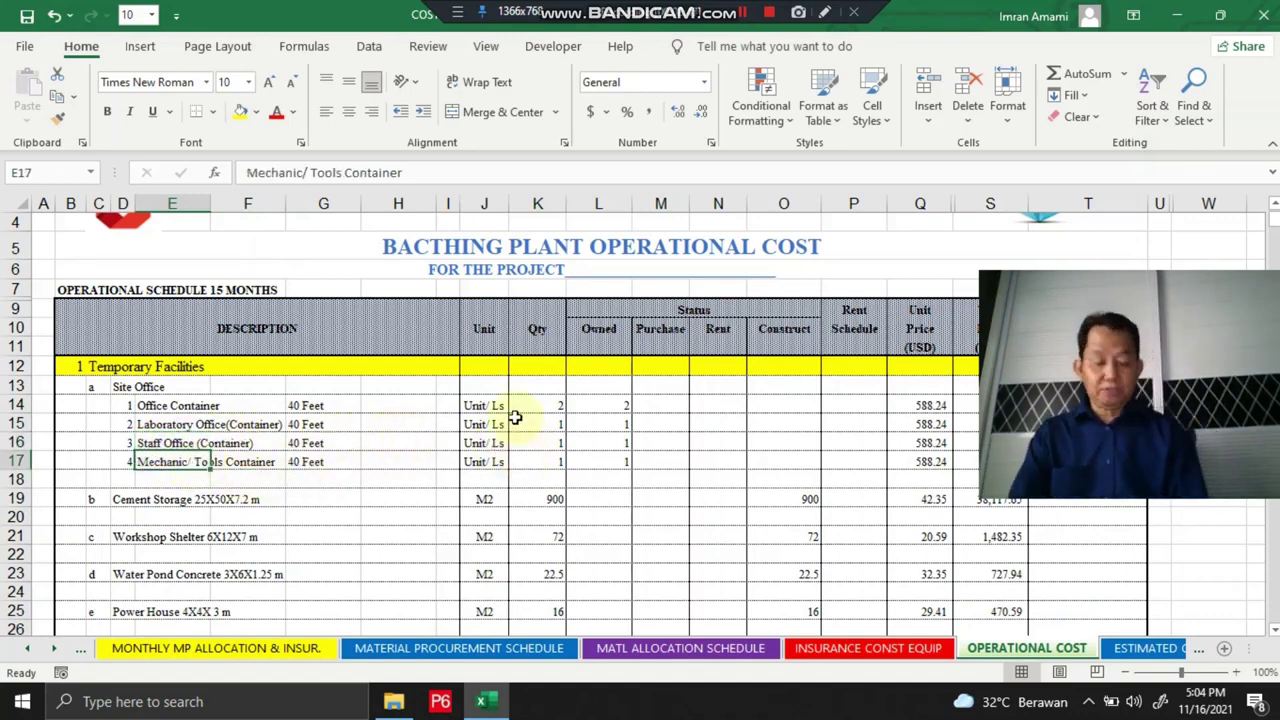
{"action": "key", "text": "Right"}
{"action": "key", "text": "Right"}
{"action": "key", "text": "Right"}
{"action": "key", "text": "Right"}
{"action": "key", "text": "Right"}
{"action": "key", "text": "Right"}
{"action": "key", "text": "Right"}
{"action": "key", "text": "Right"}
{"action": "key", "text": "Right"}
{"action": "key", "text": "Right"}
{"action": "key", "text": "Right"}
{"action": "key", "text": "Right"}
{"action": "key", "text": "Right"}
{"action": "key", "text": "Right"}
{"action": "key", "text": "Right"}
{"action": "key", "text": "Right"}
{"action": "key", "text": "Right"}
{"action": "key", "text": "Right"}
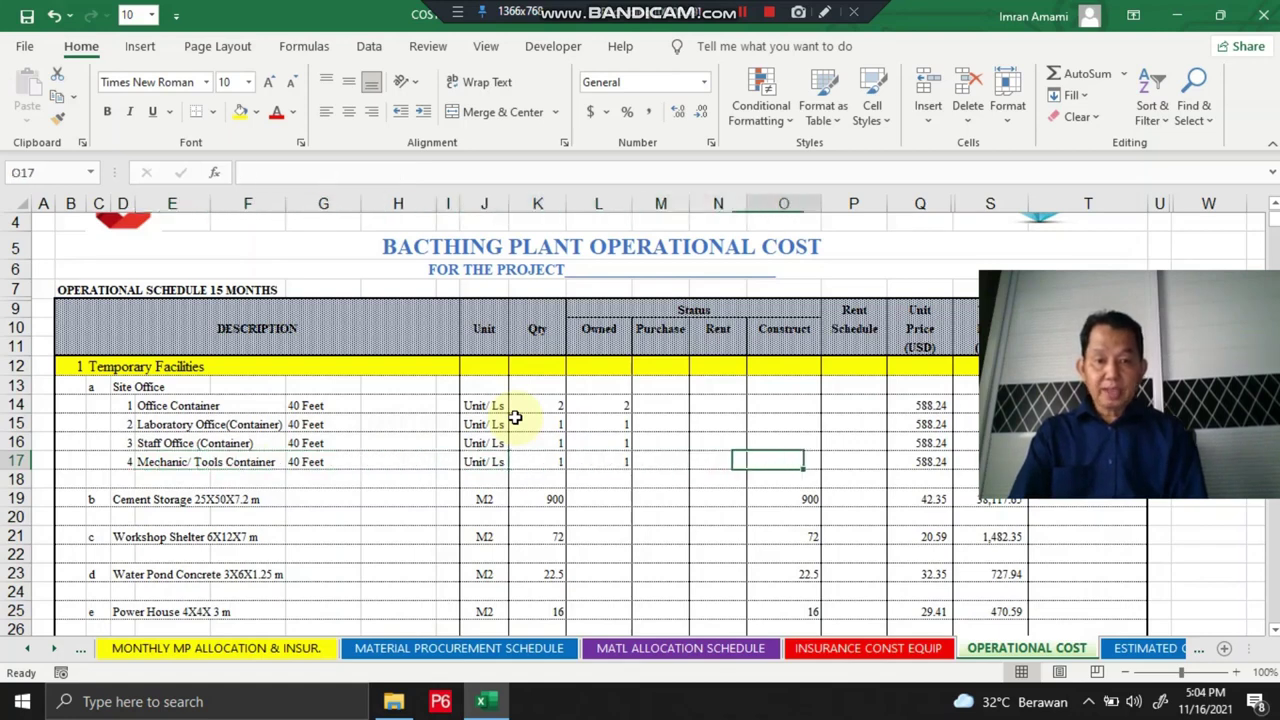
Check the Cement Storage 25X50X7.2 m row: its M2 unit, values and total price formula.
{"action": "key", "text": "Left"}
{"action": "key", "text": "Left"}
{"action": "key", "text": "Left"}
{"action": "key", "text": "Left"}
{"action": "key", "text": "Left"}
{"action": "key", "text": "Left"}
{"action": "key", "text": "Left"}
{"action": "key", "text": "Left"}
{"action": "key", "text": "Left"}
{"action": "key", "text": "Left"}
{"action": "key", "text": "Left"}
{"action": "key", "text": "Left"}
{"action": "key", "text": "Left"}
{"action": "key", "text": "Left"}
{"action": "key", "text": "Left"}
{"action": "key", "text": "Left"}
{"action": "key", "text": "Left"}
{"action": "key", "text": "Left"}
{"action": "key", "text": "Left"}
{"action": "key", "text": "Left"}
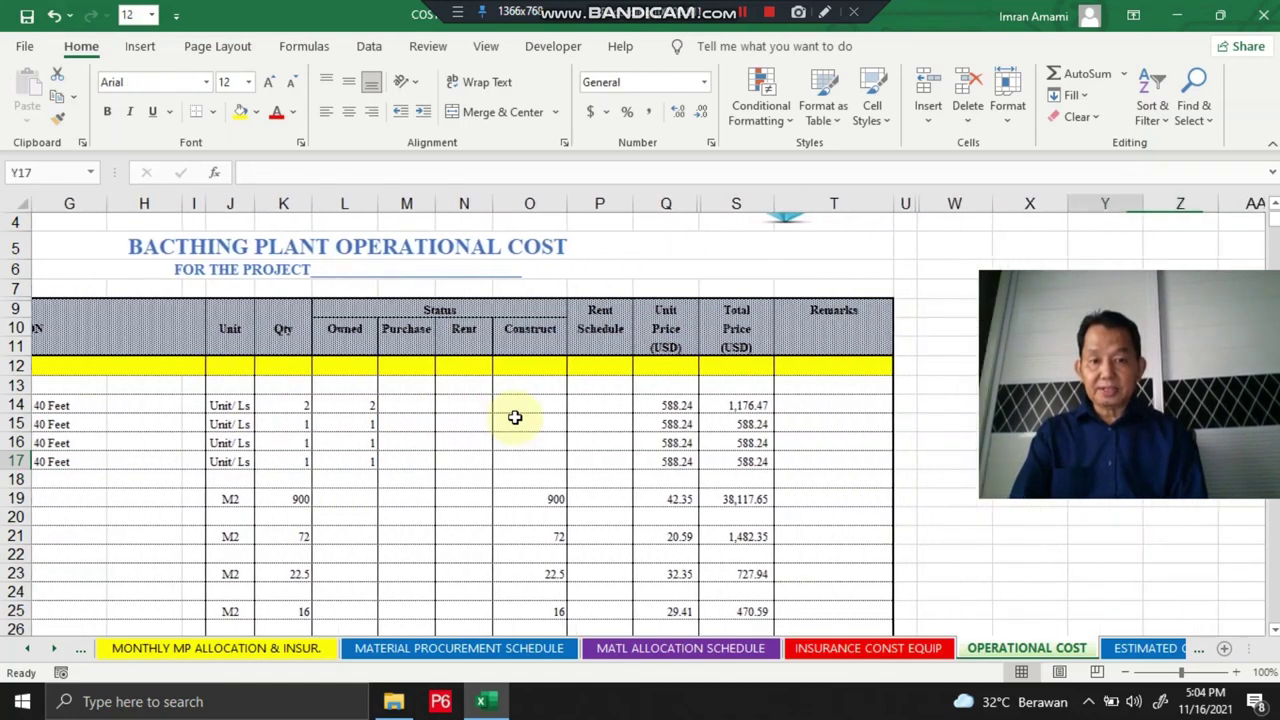
{"action": "key", "text": "Down"}
{"action": "key", "text": "Down"}
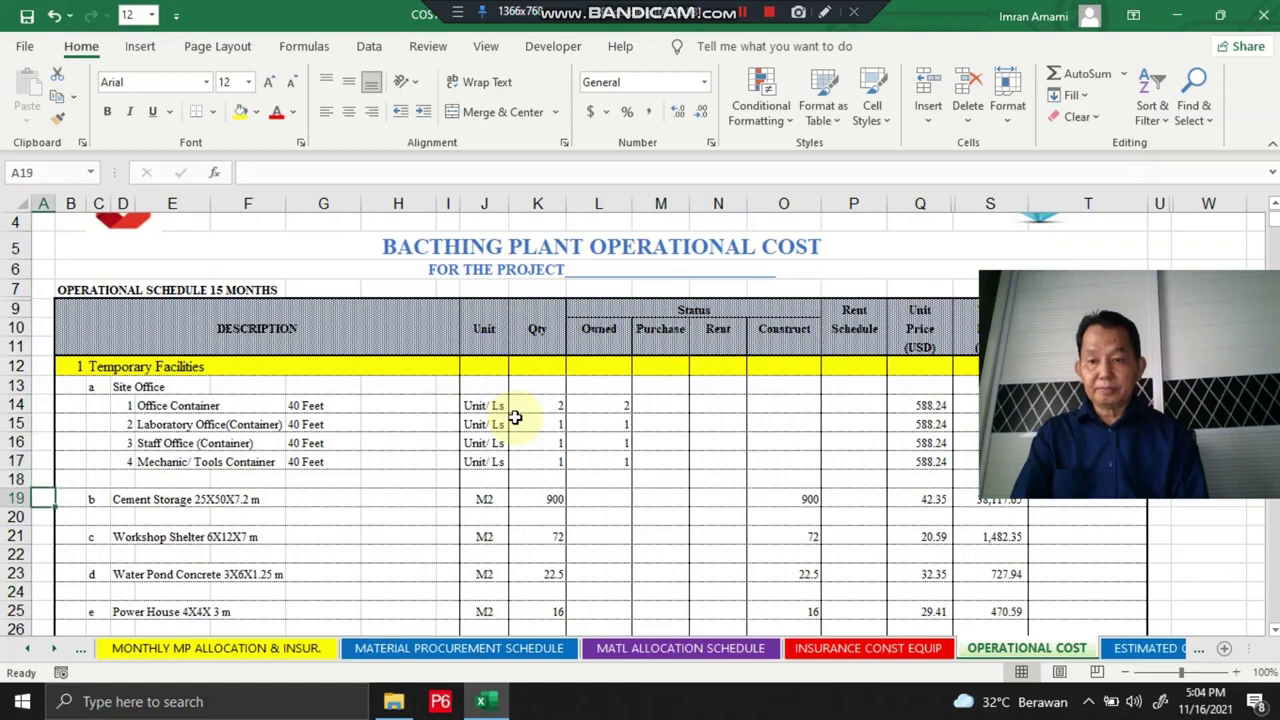
{"action": "key", "text": "Right"}
{"action": "key", "text": "Right"}
{"action": "key", "text": "Right"}
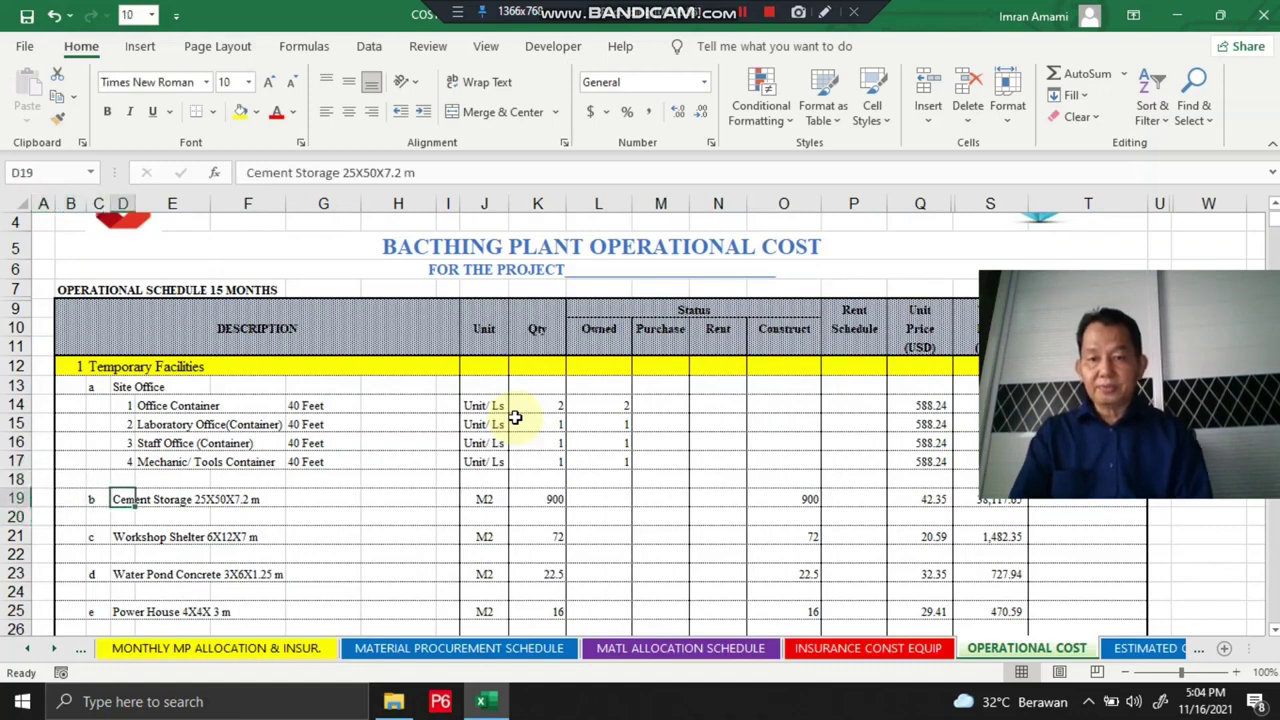
{"action": "key", "text": "Right"}
{"action": "key", "text": "Right"}
{"action": "key", "text": "Right"}
{"action": "key", "text": "Right"}
{"action": "key", "text": "Right"}
{"action": "key", "text": "Right"}
{"action": "key", "text": "Right"}
{"action": "key", "text": "Right"}
{"action": "key", "text": "Right"}
{"action": "key", "text": "Right"}
{"action": "key", "text": "Right"}
{"action": "key", "text": "Right"}
{"action": "key", "text": "Right"}
{"action": "key", "text": "Right"}
{"action": "key", "text": "Right"}
{"action": "key", "text": "Right"}
{"action": "key", "text": "Right"}
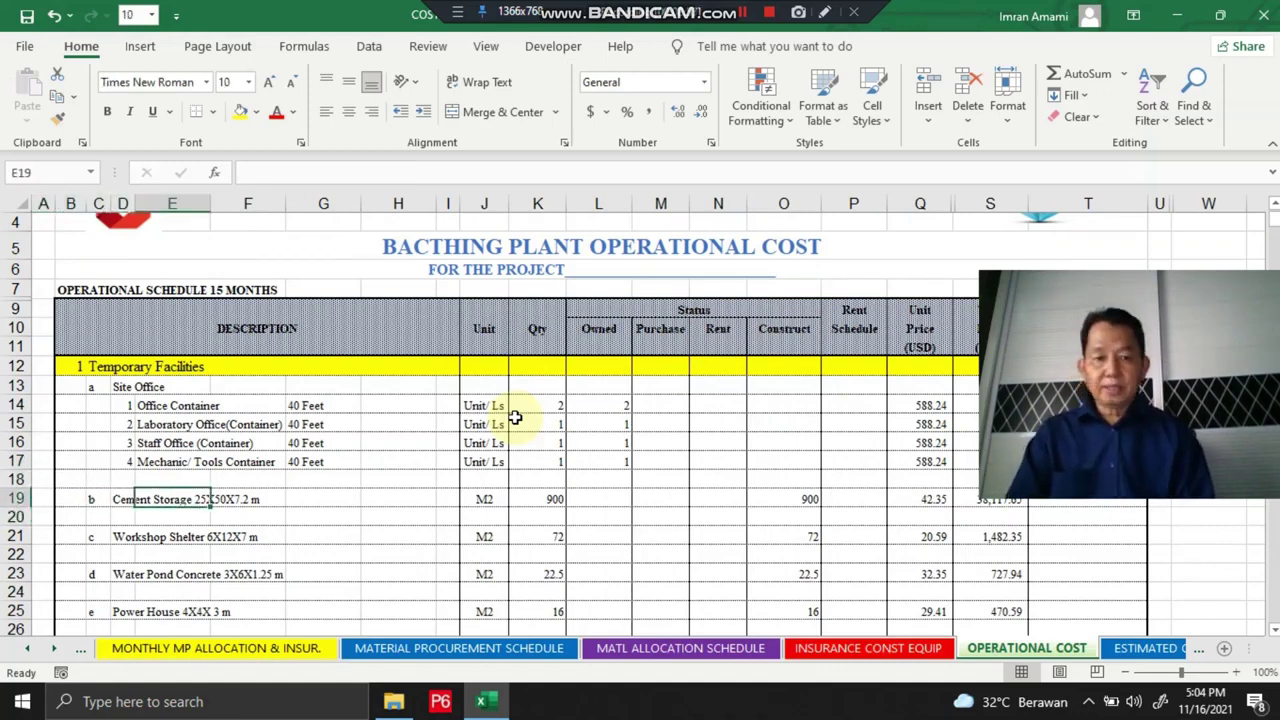
{"action": "key", "text": "Left"}
{"action": "key", "text": "Left"}
{"action": "key", "text": "Left"}
{"action": "key", "text": "Left"}
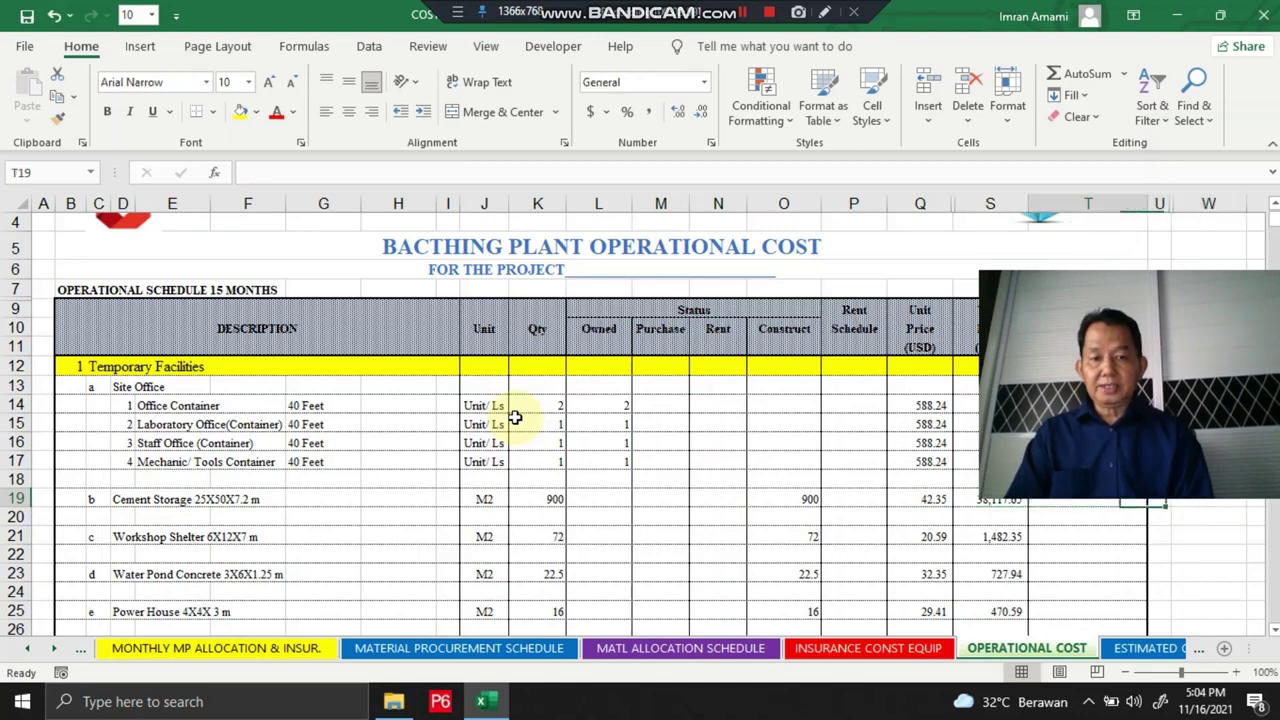
{"action": "key", "text": "Right"}
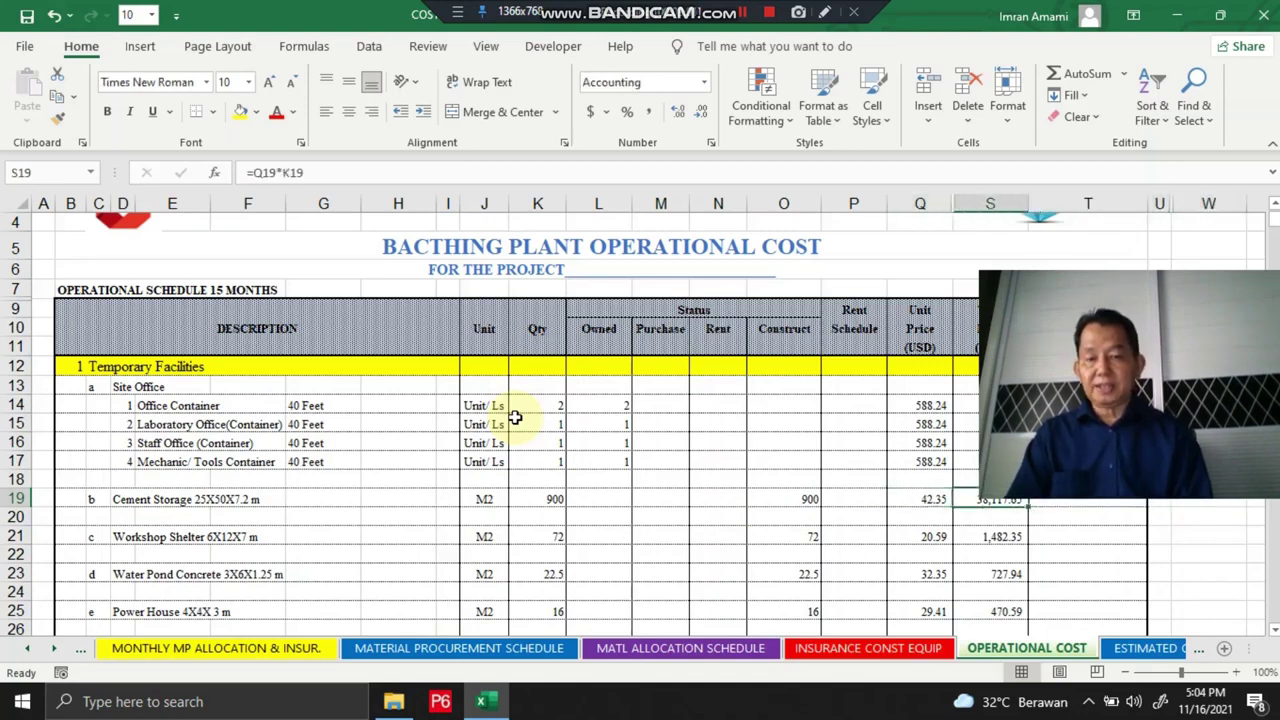
{"action": "key", "text": "Right"}
{"action": "key", "text": "Right"}
{"action": "key", "text": "Right"}
{"action": "key", "text": "Right"}
{"action": "key", "text": "Right"}
{"action": "key", "text": "Right"}
{"action": "key", "text": "Right"}
{"action": "key", "text": "Right"}
{"action": "key", "text": "Left"}
{"action": "key", "text": "Left"}
{"action": "key", "text": "Left"}
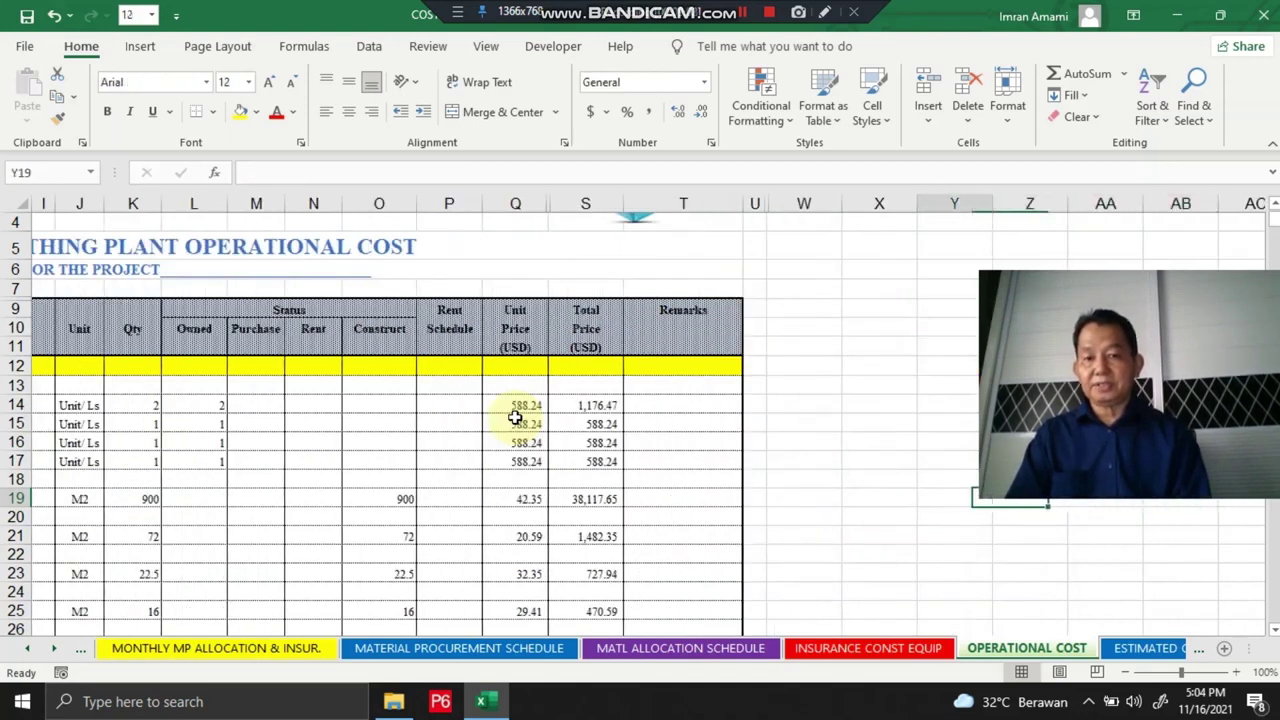
{"action": "key", "text": "Left"}
{"action": "key", "text": "Left"}
{"action": "key", "text": "Left"}
{"action": "key", "text": "Left"}
{"action": "key", "text": "Left"}
{"action": "key", "text": "Left"}
{"action": "key", "text": "Left"}
{"action": "key", "text": "Left"}
{"action": "key", "text": "Left"}
{"action": "key", "text": "Left"}
{"action": "key", "text": "Left"}
{"action": "key", "text": "Left"}
{"action": "key", "text": "Left"}
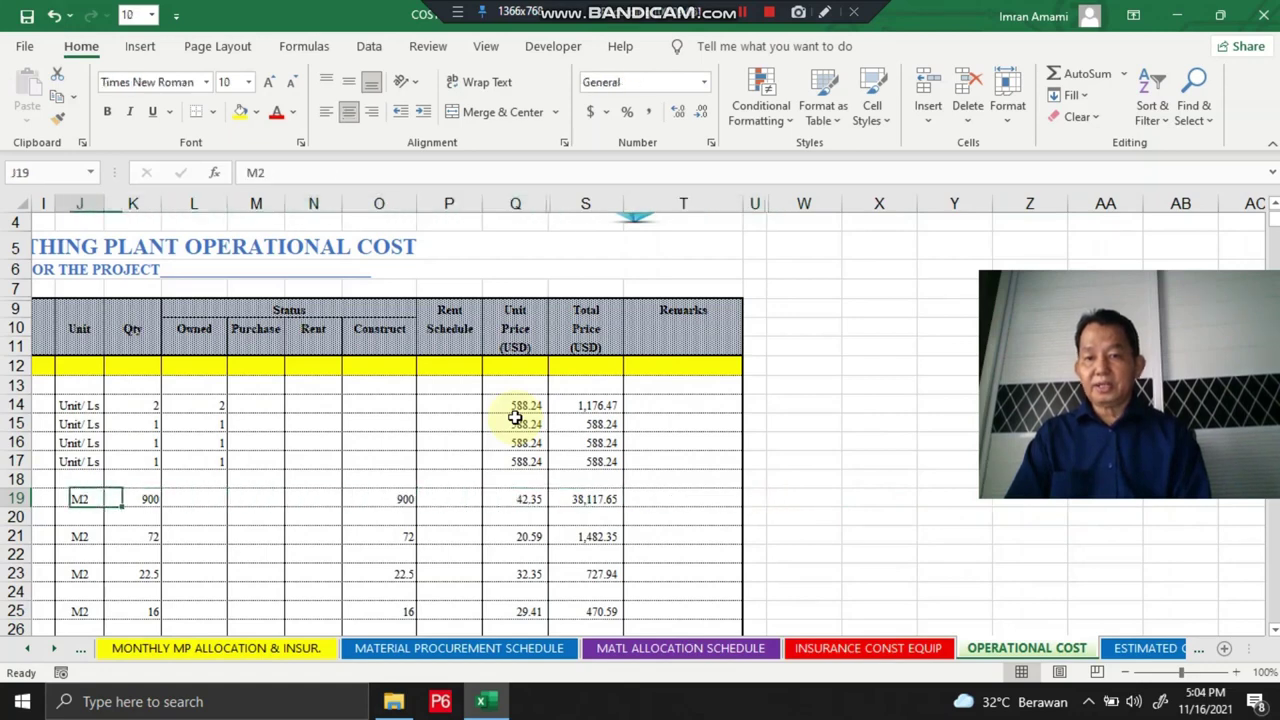
{"action": "key", "text": "Left"}
{"action": "key", "text": "Left"}
{"action": "key", "text": "Left"}
{"action": "key", "text": "Left"}
{"action": "key", "text": "Left"}
{"action": "key", "text": "Left"}
Go over the Workshop Shelter, Power House, Camp & Housing and temporary fence items.
{"action": "key", "text": "Down"}
{"action": "key", "text": "Down"}
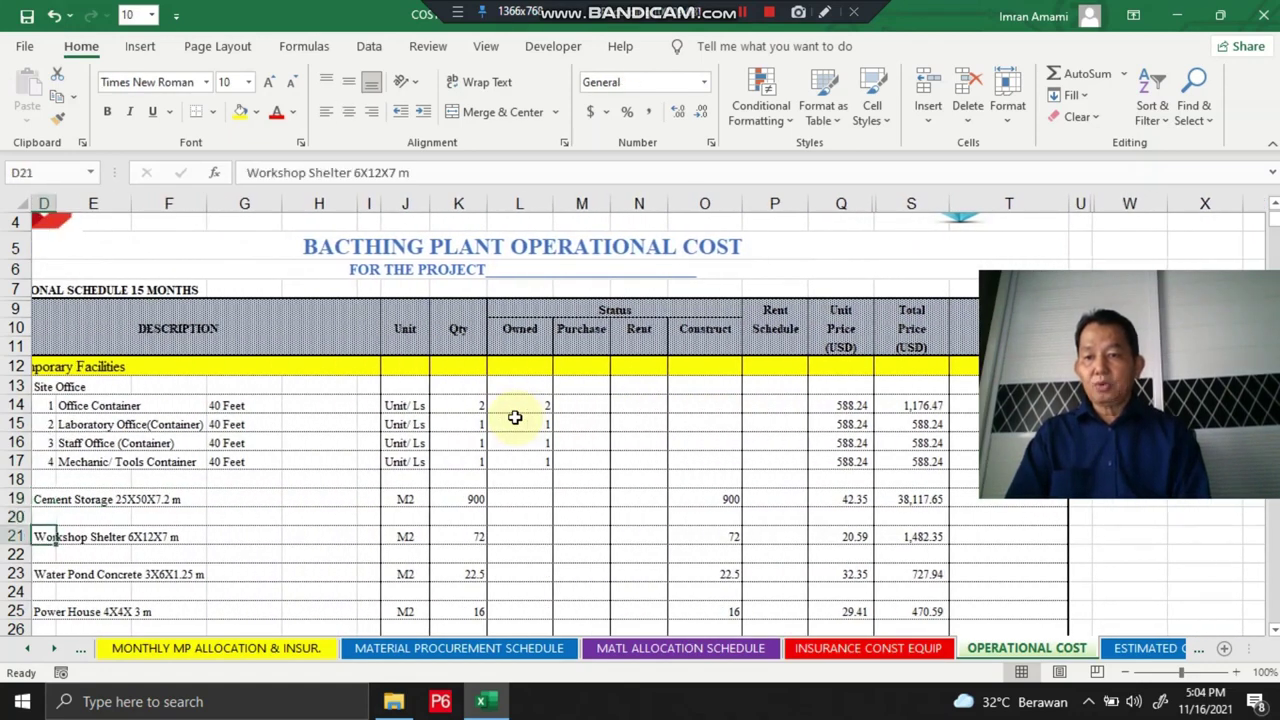
{"action": "scroll", "coordinate": [515, 417], "scroll_direction": "left", "scroll_amount": 2}
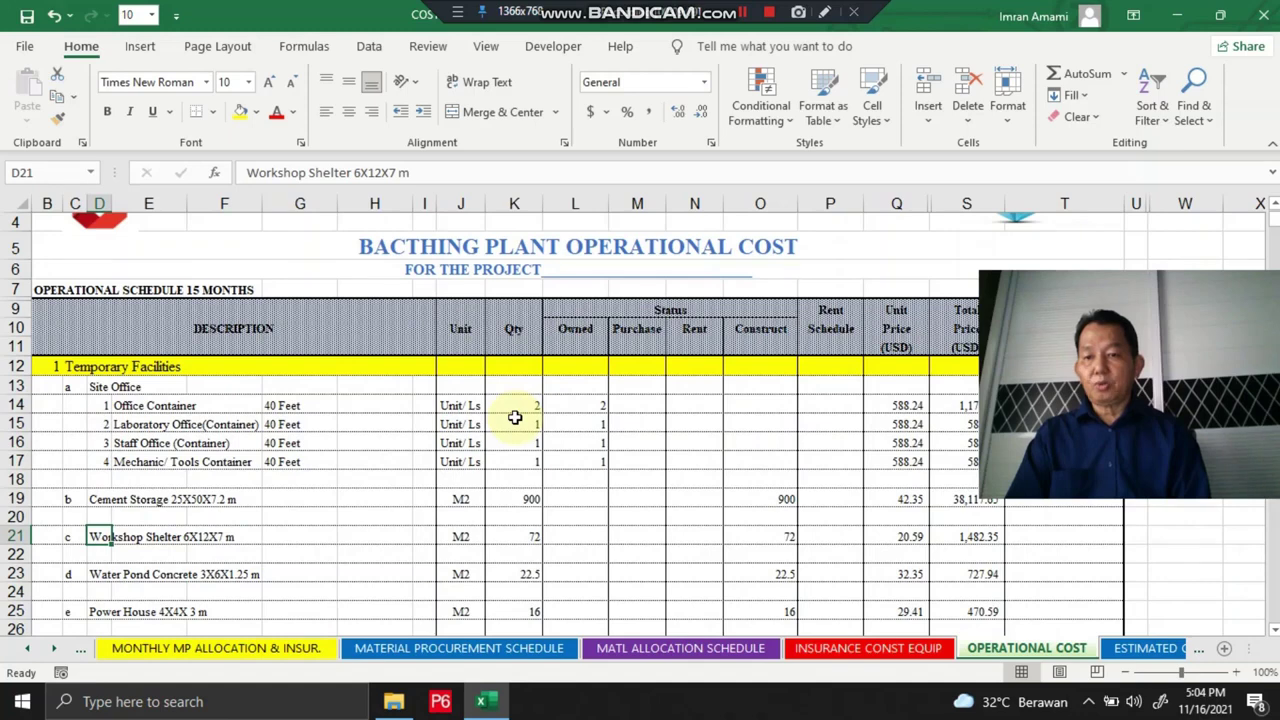
{"action": "key", "text": "Down"}
{"action": "key", "text": "Down"}
{"action": "key", "text": "Down"}
{"action": "key", "text": "Down"}
{"action": "key", "text": "Down"}
{"action": "key", "text": "Down"}
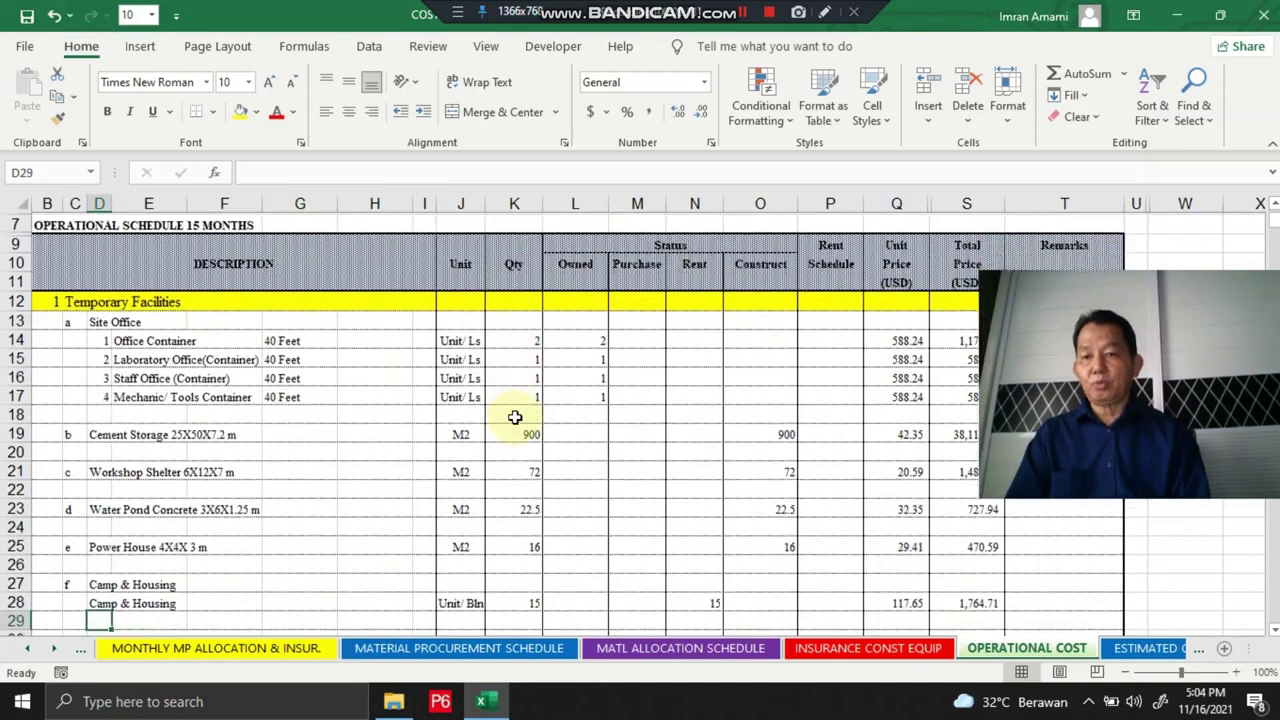
{"action": "key", "text": "Up"}
{"action": "key", "text": "Up"}
{"action": "key", "text": "Up"}
{"action": "key", "text": "Down"}
{"action": "key", "text": "Down"}
{"action": "key", "text": "Down"}
{"action": "key", "text": "Down"}
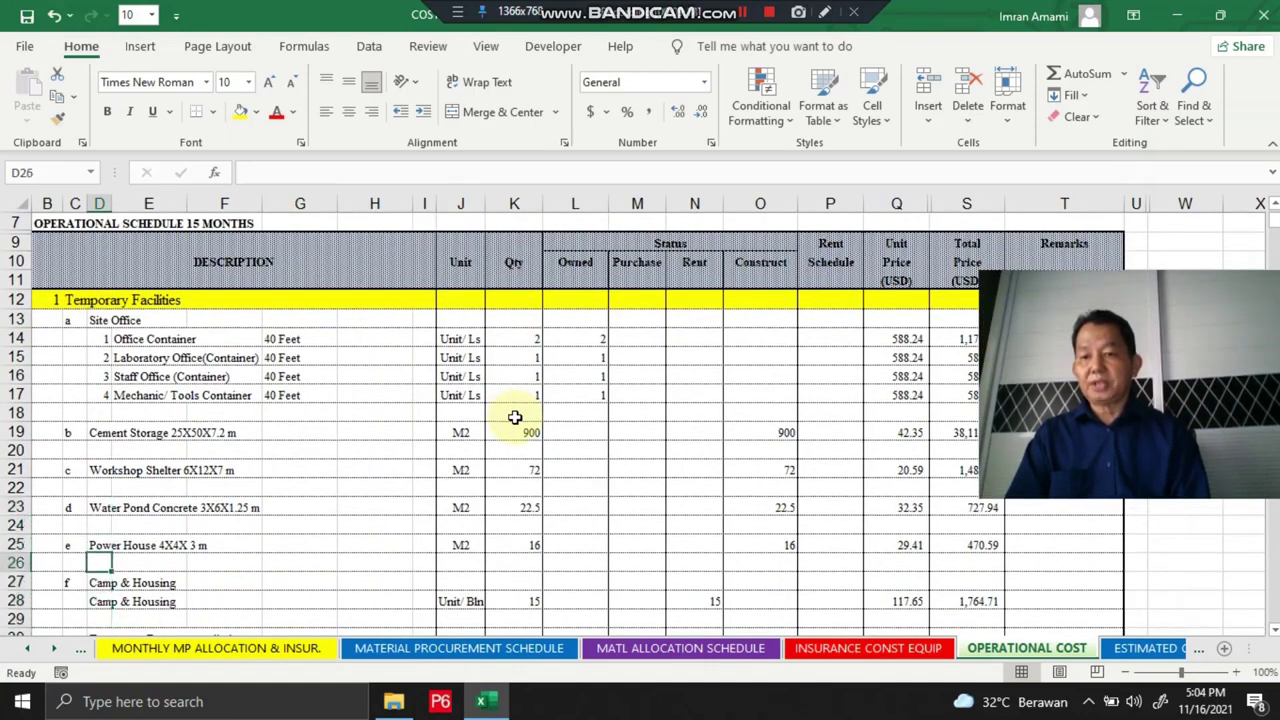
{"action": "key", "text": "Down"}
{"action": "key", "text": "Down"}
{"action": "key", "text": "Down"}
{"action": "key", "text": "Down"}
{"action": "key", "text": "Down"}
{"action": "key", "text": "Up"}
{"action": "key", "text": "Up"}
{"action": "key", "text": "Up"}
{"action": "key", "text": "Up"}
{"action": "key", "text": "Up"}
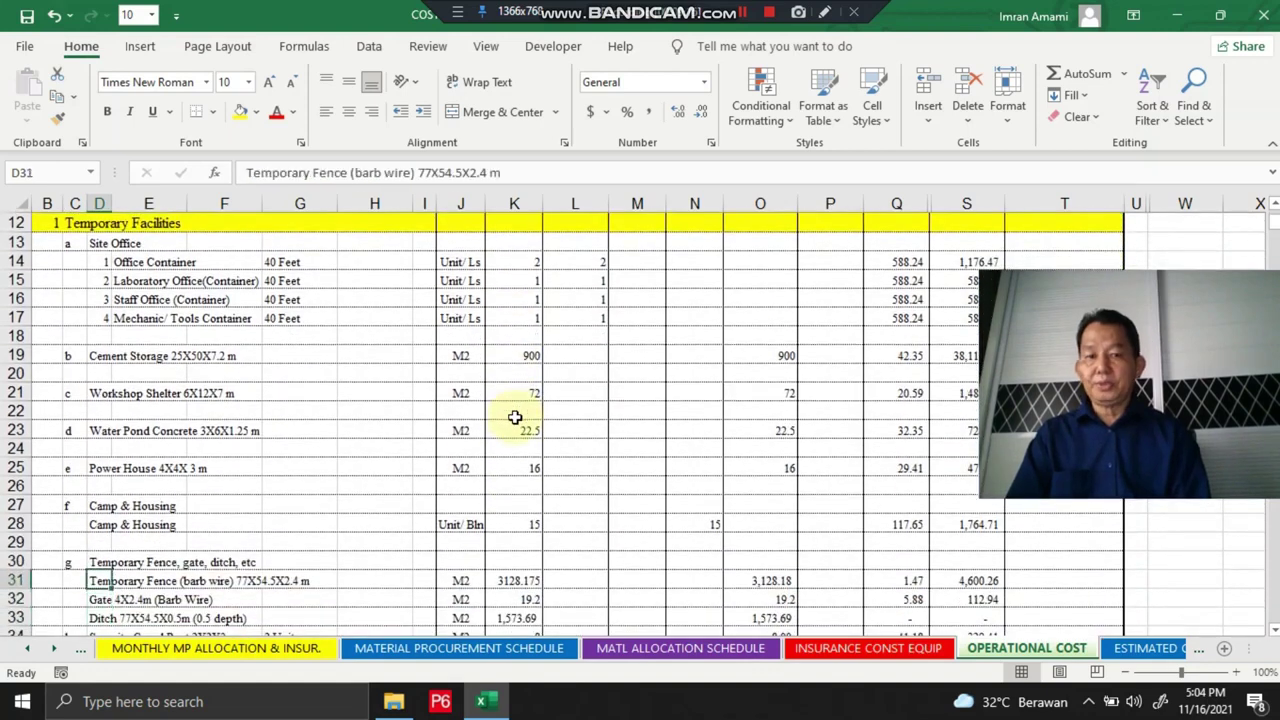
{"action": "key", "text": "Up"}
{"action": "key", "text": "Up"}
{"action": "key", "text": "Up"}
{"action": "key", "text": "Up"}
{"action": "key", "text": "Up"}
{"action": "key", "text": "Up"}
{"action": "key", "text": "Up"}
{"action": "key", "text": "Down"}
{"action": "key", "text": "Down"}
{"action": "key", "text": "Down"}
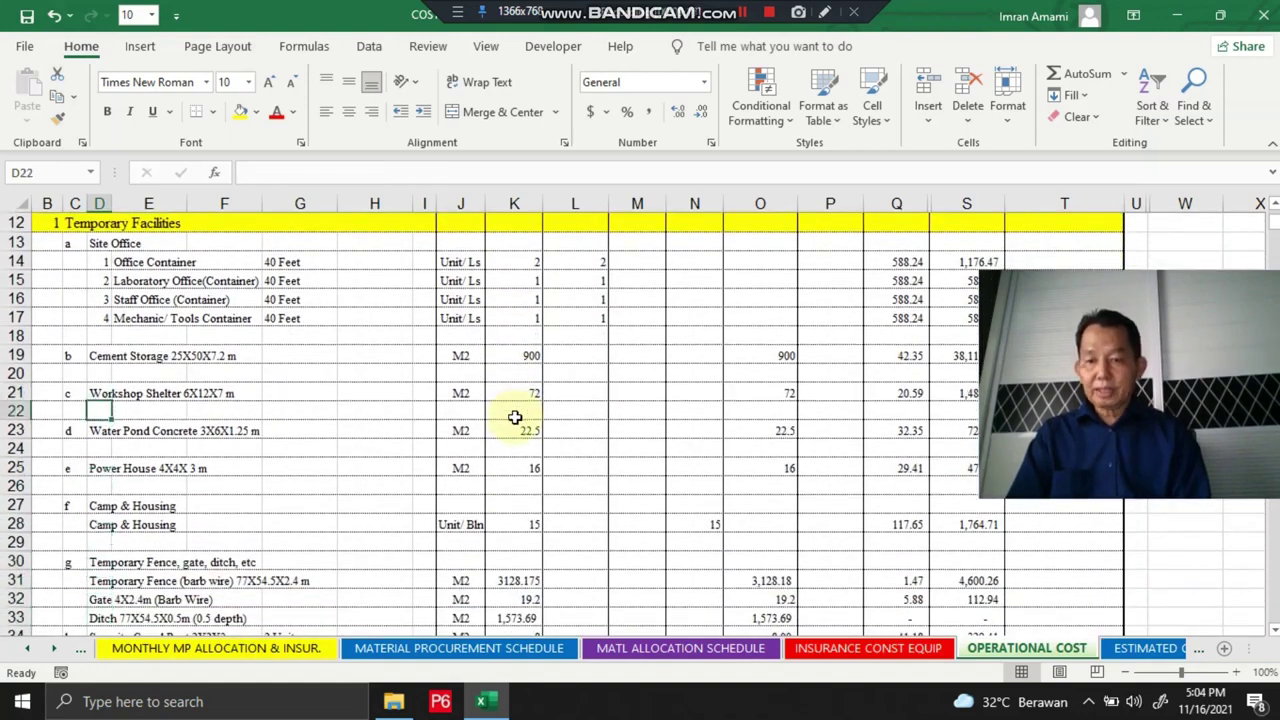
{"action": "key", "text": "Down"}
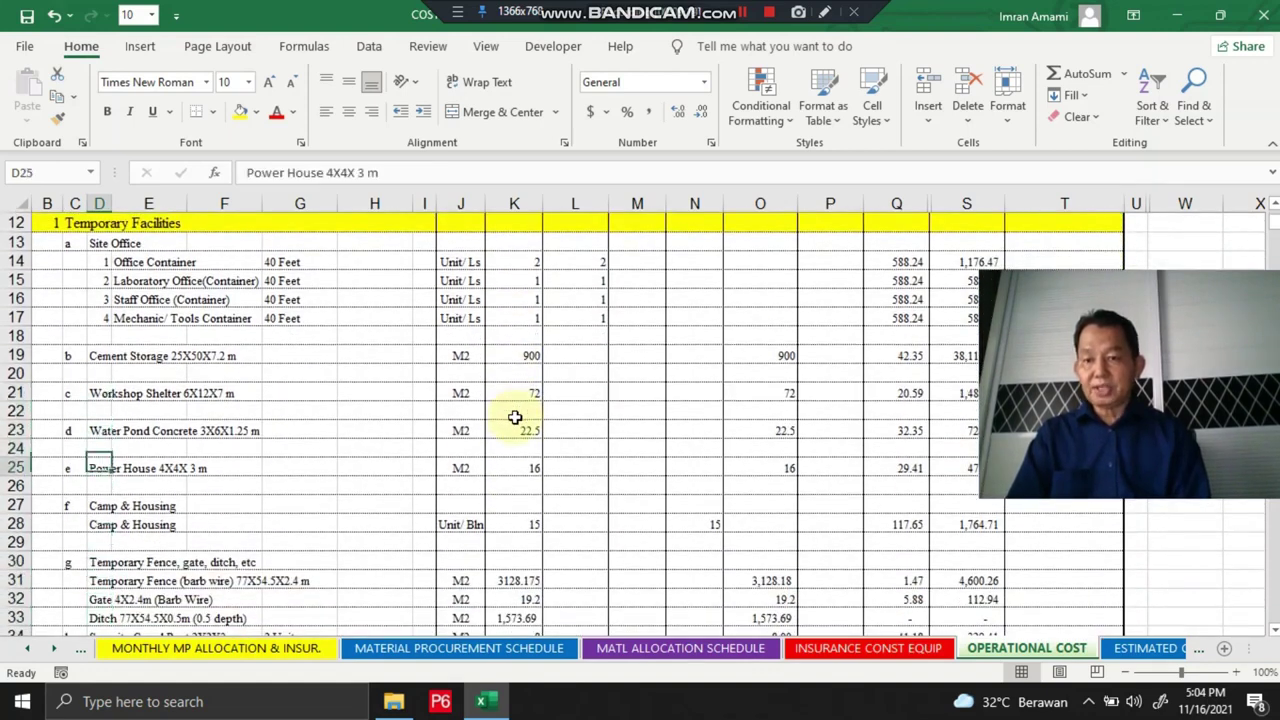
{"action": "key", "text": "Down"}
{"action": "key", "text": "Down"}
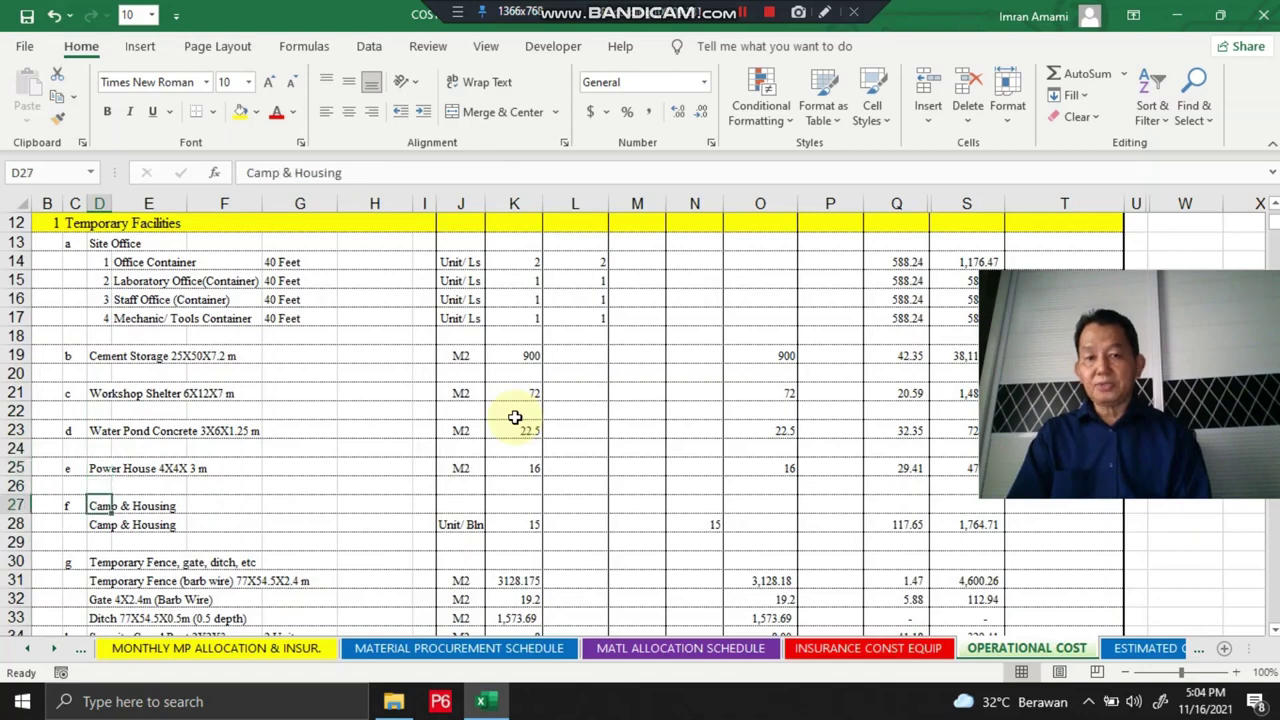
Step through the Office & Mess Supply section: office devices, stationery and mess consumables.
{"action": "key", "text": "Down"}
{"action": "key", "text": "Down"}
{"action": "key", "text": "Down"}
{"action": "key", "text": "Down"}
{"action": "key", "text": "Down"}
{"action": "key", "text": "Down"}
{"action": "key", "text": "Down"}
{"action": "key", "text": "Down"}
{"action": "key", "text": "Down"}
{"action": "key", "text": "Down"}
{"action": "key", "text": "Down"}
{"action": "key", "text": "Down"}
{"action": "key", "text": "Down"}
{"action": "key", "text": "Down"}
{"action": "key", "text": "Down"}
{"action": "key", "text": "Down"}
{"action": "key", "text": "Down"}
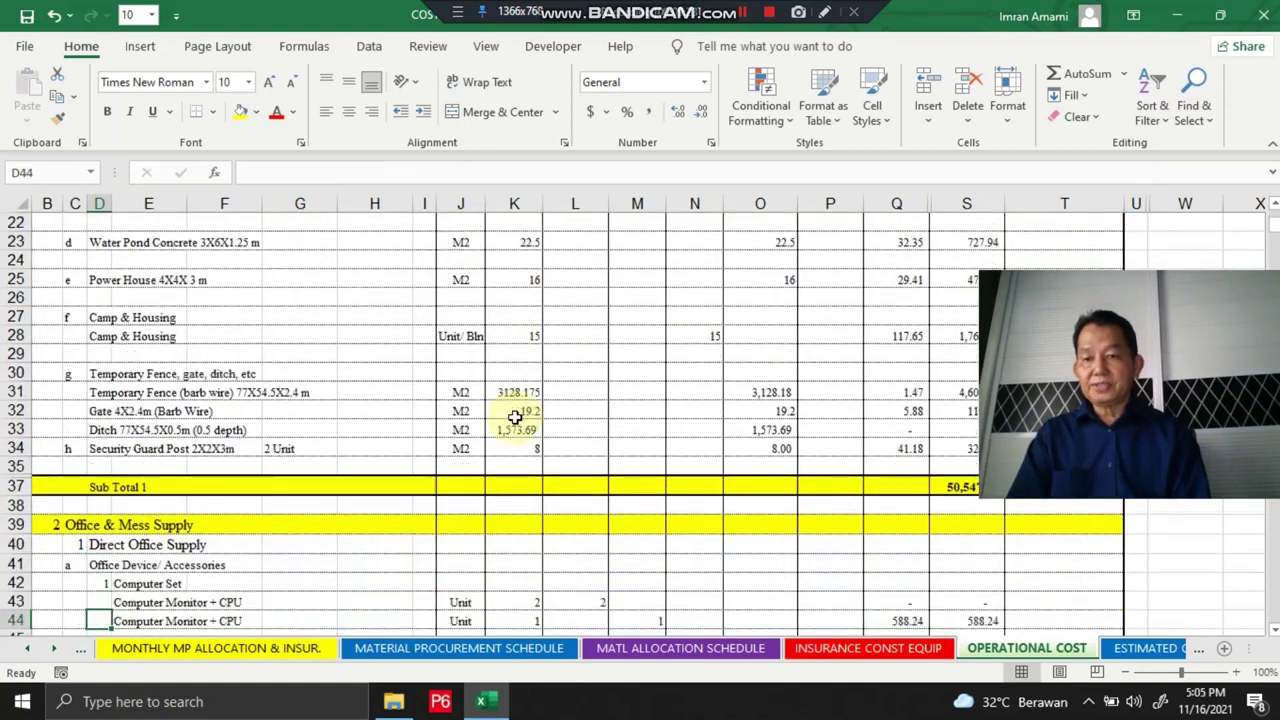
{"action": "key", "text": "Up"}
{"action": "key", "text": "Up"}
{"action": "key", "text": "Up"}
{"action": "key", "text": "Up"}
{"action": "key", "text": "Up"}
{"action": "key", "text": "Up"}
{"action": "key", "text": "Up"}
{"action": "key", "text": "Up"}
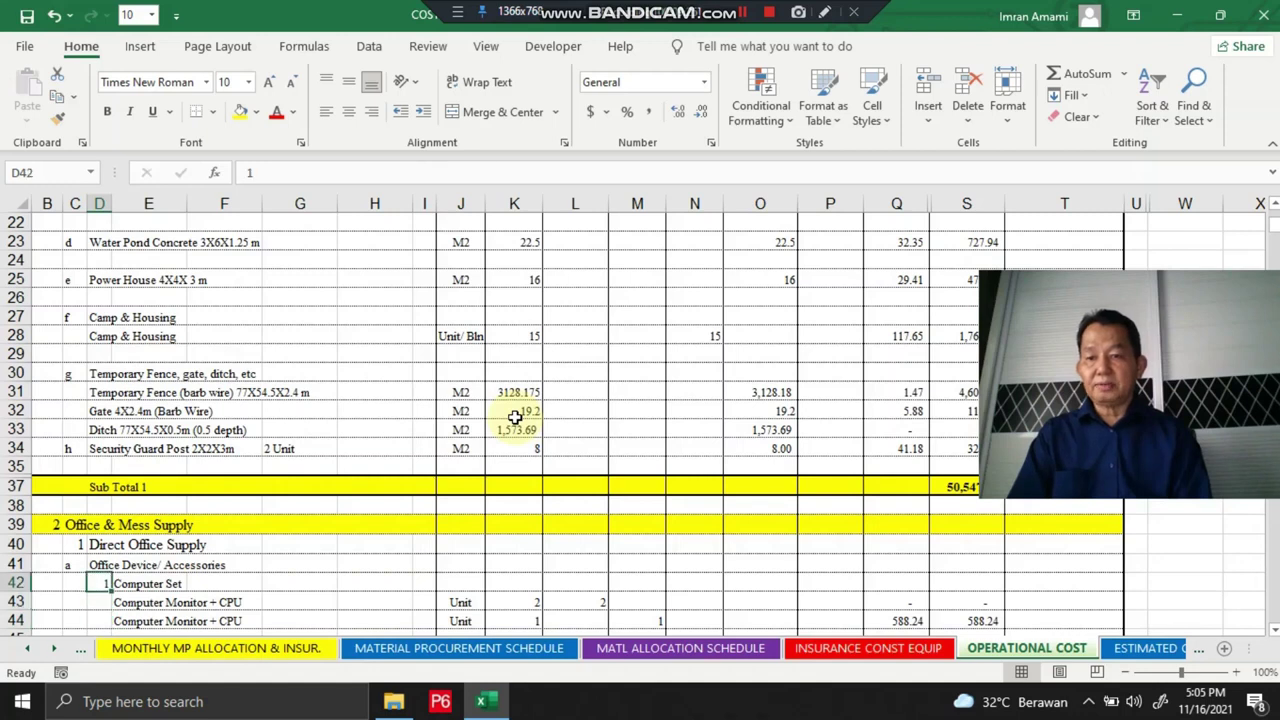
{"action": "key", "text": "Up"}
{"action": "key", "text": "Up"}
{"action": "key", "text": "Down"}
{"action": "key", "text": "Down"}
{"action": "key", "text": "Down"}
{"action": "key", "text": "Down"}
{"action": "key", "text": "Down"}
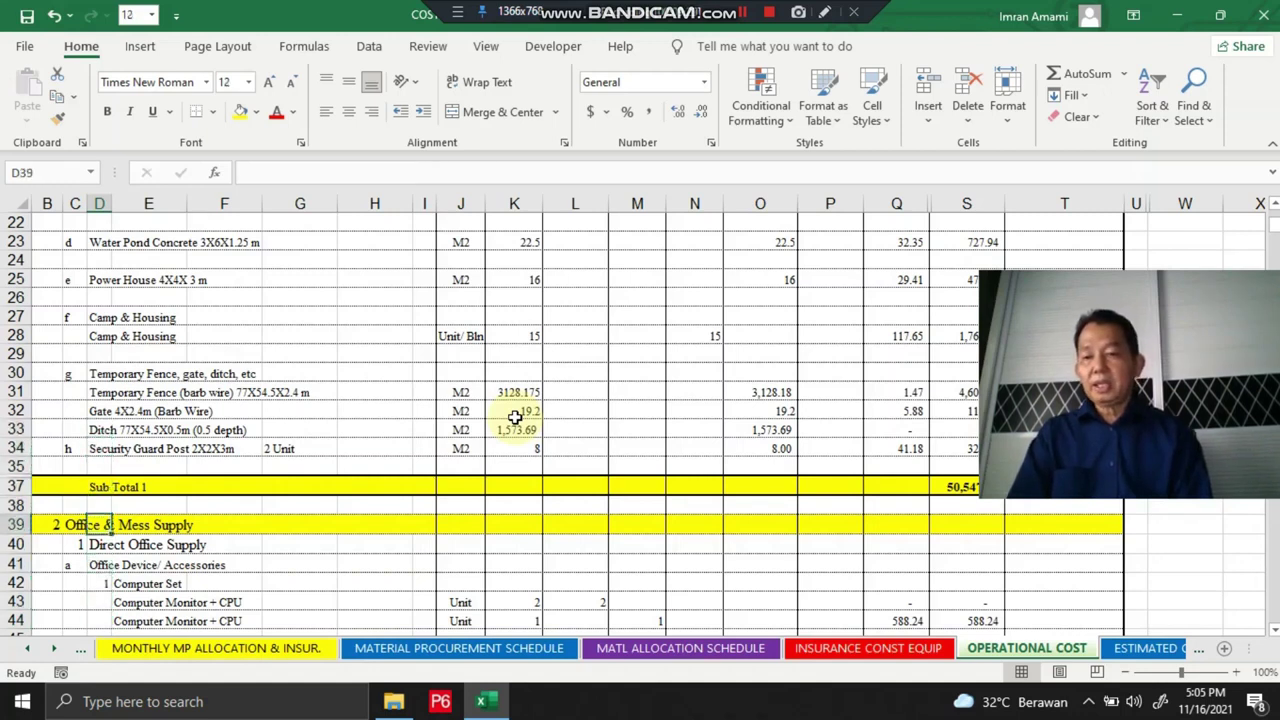
{"action": "key", "text": "Left"}
{"action": "key", "text": "Right"}
{"action": "key", "text": "Right"}
{"action": "key", "text": "Down"}
{"action": "key", "text": "Down"}
{"action": "key", "text": "Down"}
{"action": "key", "text": "Down"}
{"action": "key", "text": "Down"}
{"action": "key", "text": "Down"}
{"action": "key", "text": "Down"}
{"action": "key", "text": "Down"}
{"action": "key", "text": "Down"}
{"action": "key", "text": "Down"}
{"action": "key", "text": "Down"}
{"action": "key", "text": "Down"}
{"action": "key", "text": "Down"}
{"action": "key", "text": "Down"}
{"action": "key", "text": "Down"}
{"action": "key", "text": "Down"}
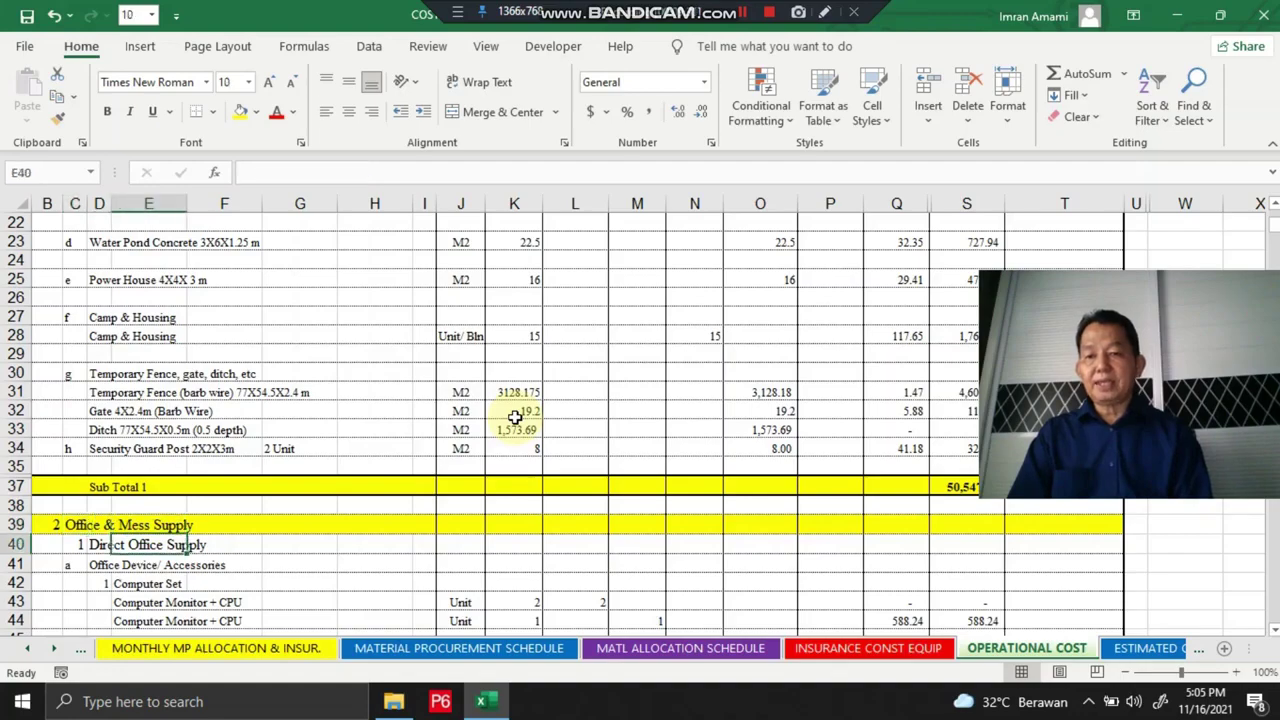
{"action": "key", "text": "Down"}
{"action": "key", "text": "Down"}
{"action": "key", "text": "Down"}
{"action": "key", "text": "Down"}
{"action": "key", "text": "Down"}
{"action": "key", "text": "Down"}
{"action": "key", "text": "Down"}
{"action": "key", "text": "Down"}
{"action": "key", "text": "Down"}
{"action": "key", "text": "Down"}
{"action": "key", "text": "Down"}
{"action": "key", "text": "Down"}
{"action": "key", "text": "Down"}
{"action": "key", "text": "Down"}
{"action": "key", "text": "Down"}
{"action": "key", "text": "Down"}
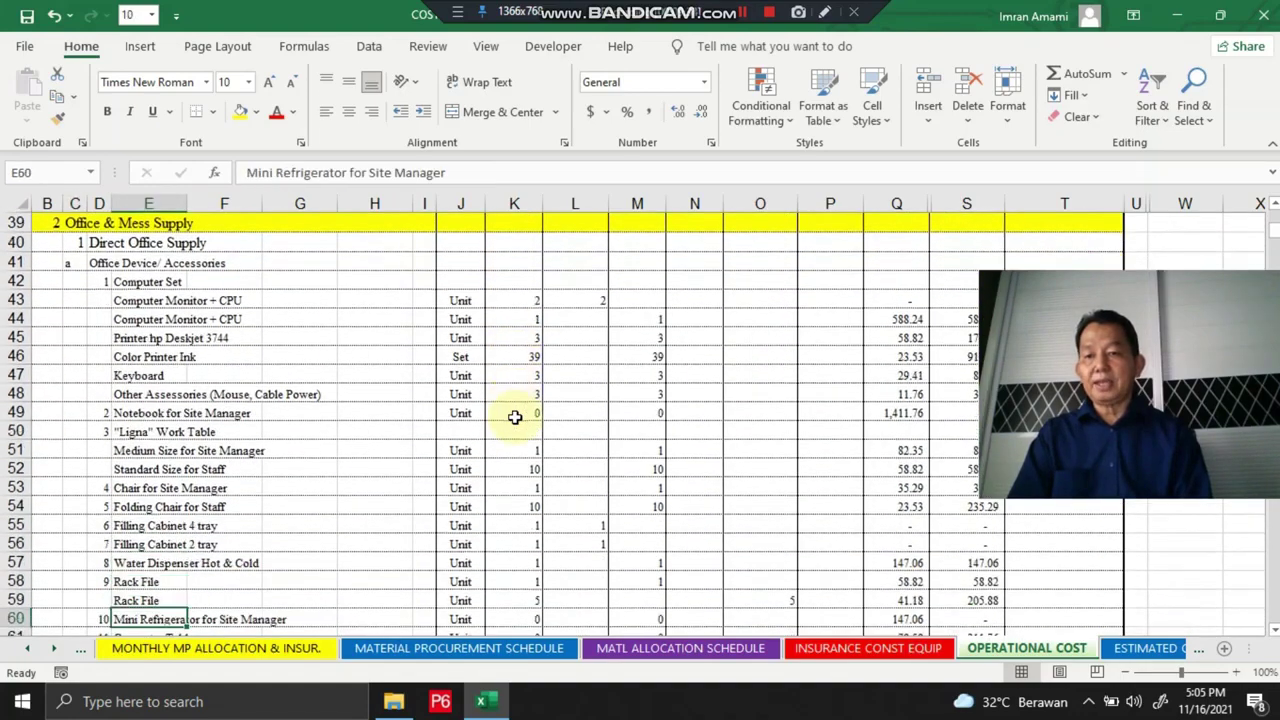
{"action": "key", "text": "Down"}
{"action": "key", "text": "Down"}
{"action": "key", "text": "Down"}
{"action": "key", "text": "Down"}
{"action": "key", "text": "Down"}
{"action": "key", "text": "Down"}
{"action": "key", "text": "Down"}
{"action": "key", "text": "Down"}
{"action": "key", "text": "Down"}
{"action": "key", "text": "Down"}
{"action": "key", "text": "Down"}
{"action": "key", "text": "Down"}
{"action": "key", "text": "Down"}
{"action": "key", "text": "Down"}
{"action": "key", "text": "Down"}
{"action": "key", "text": "Down"}
{"action": "key", "text": "Down"}
{"action": "key", "text": "Down"}
{"action": "key", "text": "Down"}
{"action": "key", "text": "Down"}
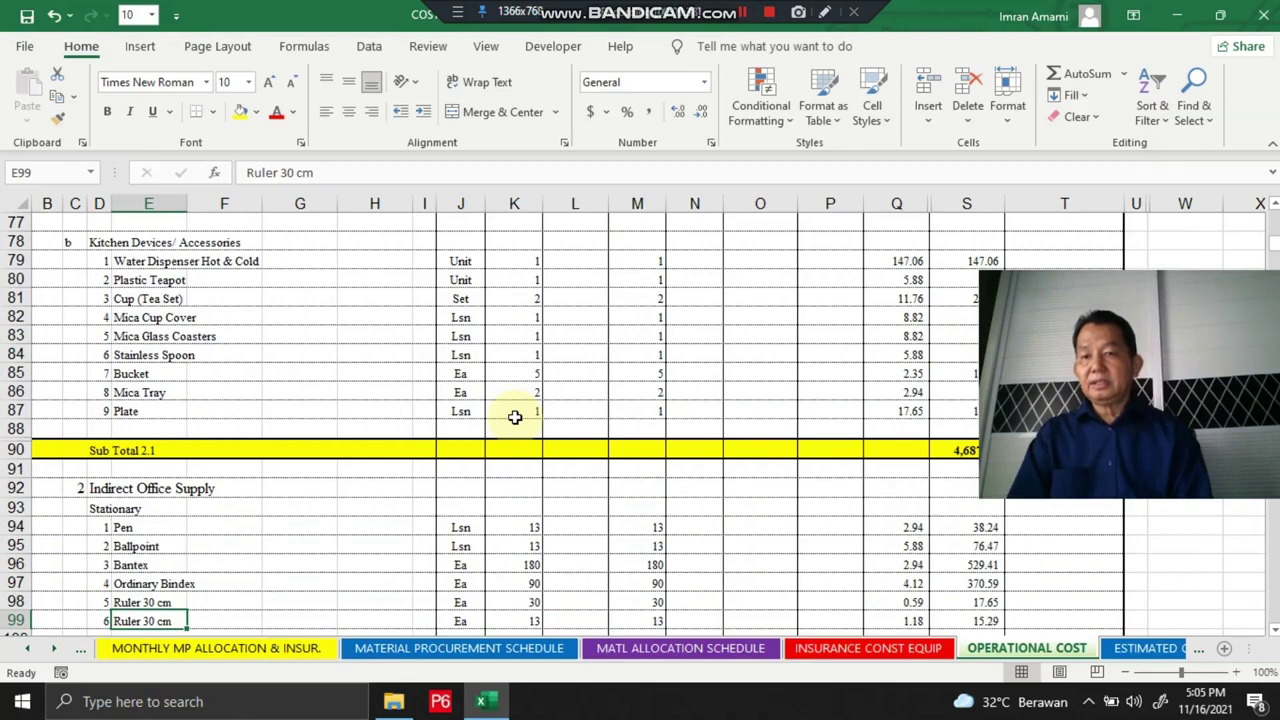
{"action": "key", "text": "Down"}
{"action": "key", "text": "Down"}
{"action": "key", "text": "Down"}
{"action": "key", "text": "Down"}
{"action": "key", "text": "Down"}
{"action": "key", "text": "Down"}
{"action": "key", "text": "Down"}
{"action": "key", "text": "Down"}
{"action": "key", "text": "Down"}
{"action": "key", "text": "Down"}
{"action": "key", "text": "Down"}
{"action": "key", "text": "Down"}
{"action": "key", "text": "Down"}
{"action": "key", "text": "Down"}
{"action": "key", "text": "Down"}
{"action": "key", "text": "Down"}
{"action": "key", "text": "Down"}
{"action": "key", "text": "Down"}
{"action": "key", "text": "Down"}
{"action": "key", "text": "Down"}
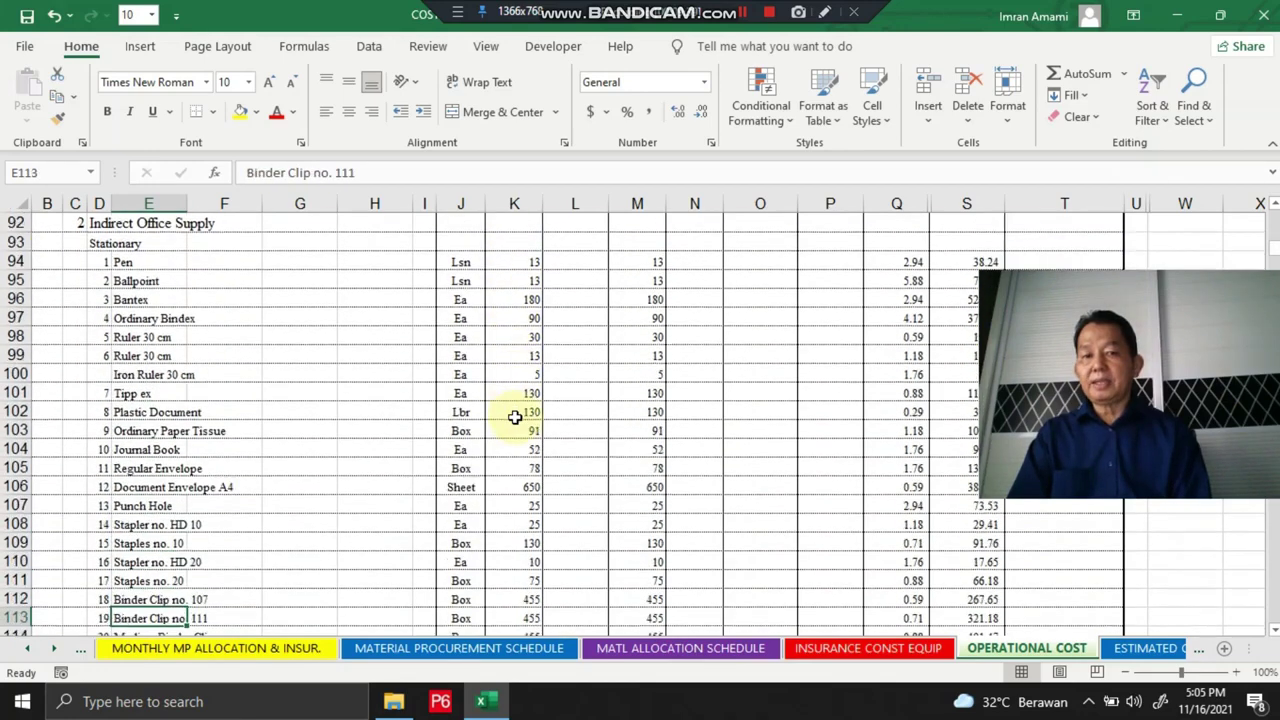
{"action": "key", "text": "Down"}
{"action": "key", "text": "Down"}
{"action": "key", "text": "Down"}
{"action": "key", "text": "Down"}
{"action": "key", "text": "Down"}
{"action": "key", "text": "Down"}
{"action": "key", "text": "Down"}
{"action": "key", "text": "Down"}
{"action": "key", "text": "Down"}
{"action": "key", "text": "Down"}
{"action": "key", "text": "Down"}
{"action": "key", "text": "Down"}
{"action": "key", "text": "Down"}
{"action": "key", "text": "Down"}
{"action": "key", "text": "Down"}
{"action": "key", "text": "Down"}
{"action": "key", "text": "Down"}
{"action": "key", "text": "Down"}
{"action": "key", "text": "Down"}
{"action": "key", "text": "Down"}
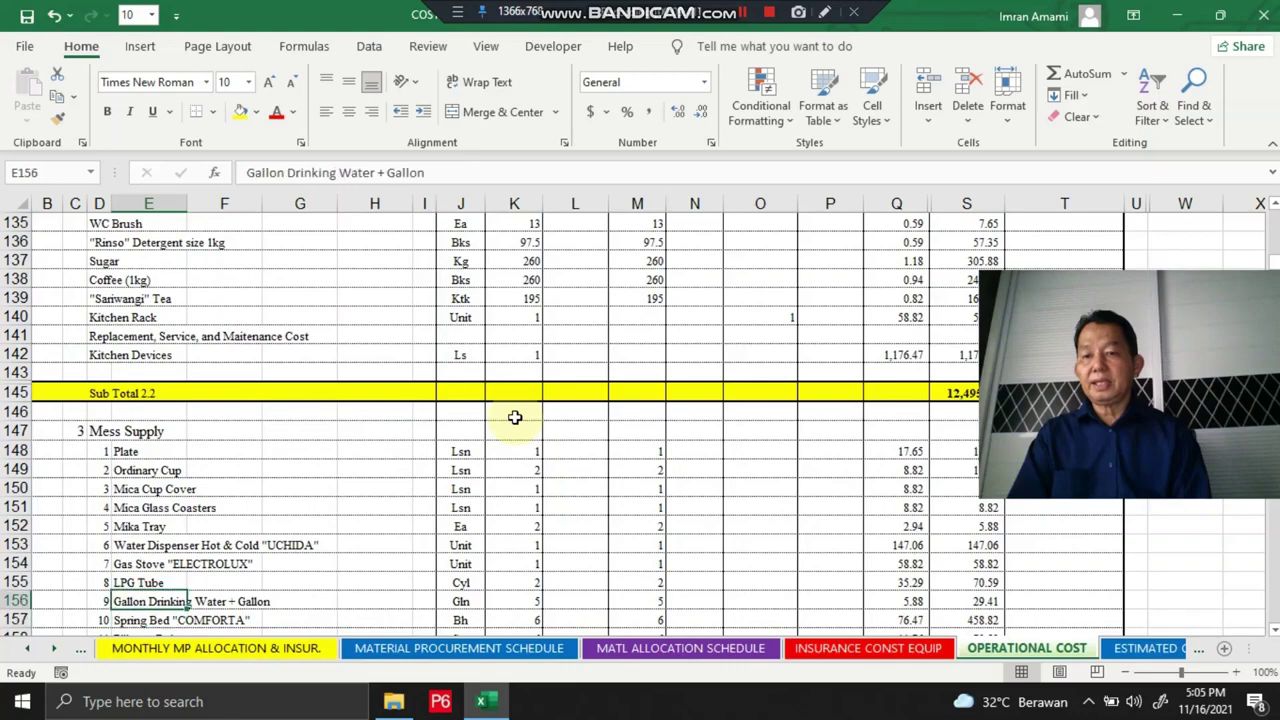
{"action": "key", "text": "Down"}
{"action": "key", "text": "Down"}
{"action": "key", "text": "Down"}
{"action": "key", "text": "Down"}
{"action": "key", "text": "Down"}
{"action": "key", "text": "Down"}
{"action": "key", "text": "Down"}
{"action": "key", "text": "Down"}
{"action": "key", "text": "Down"}
{"action": "key", "text": "Down"}
{"action": "key", "text": "Down"}
{"action": "key", "text": "Down"}
{"action": "key", "text": "Down"}
{"action": "key", "text": "Down"}
{"action": "key", "text": "Down"}
{"action": "key", "text": "Down"}
{"action": "key", "text": "Down"}
{"action": "key", "text": "Down"}
{"action": "key", "text": "Down"}
{"action": "key", "text": "Down"}
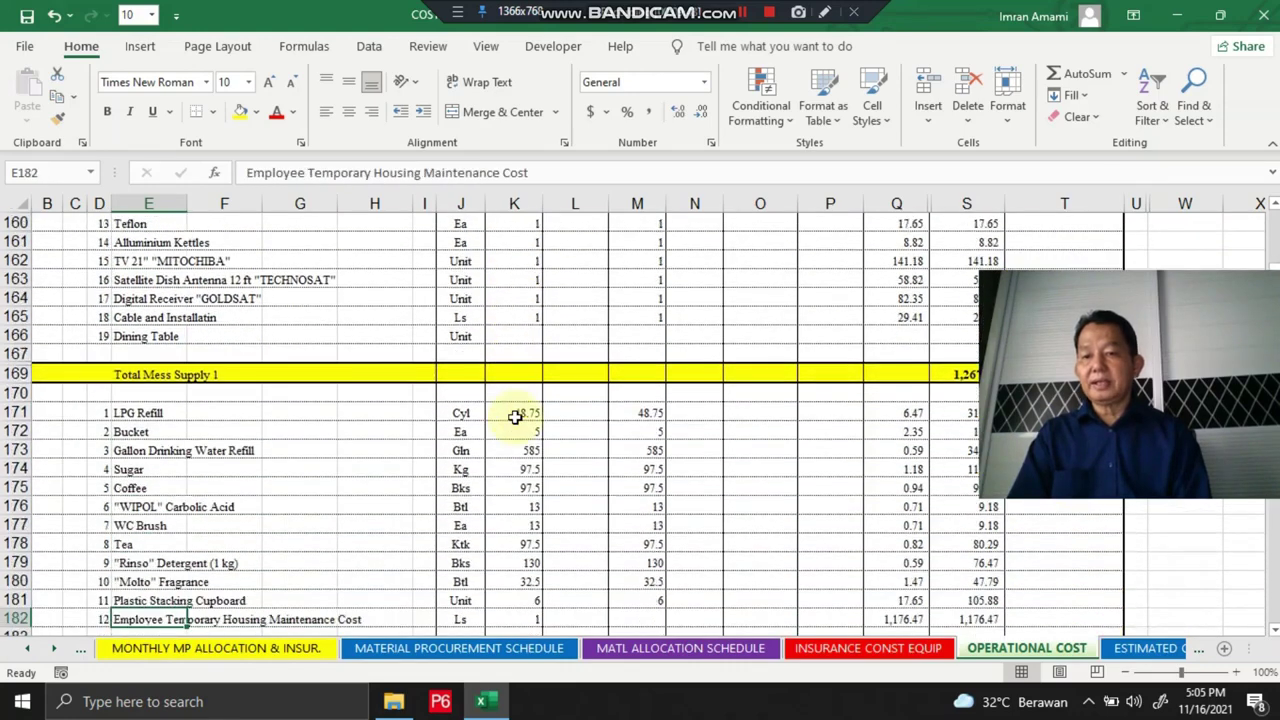
Review construction equipment and maintenance costs down to the Home Office Cost computer items.
{"action": "key", "text": "Down"}
{"action": "key", "text": "Down"}
{"action": "key", "text": "Down"}
{"action": "key", "text": "Down"}
{"action": "key", "text": "Down"}
{"action": "key", "text": "Down"}
{"action": "key", "text": "Down"}
{"action": "key", "text": "Down"}
{"action": "key", "text": "Down"}
{"action": "key", "text": "Down"}
{"action": "key", "text": "Down"}
{"action": "key", "text": "Down"}
{"action": "key", "text": "Down"}
{"action": "key", "text": "Down"}
{"action": "key", "text": "Down"}
{"action": "key", "text": "Down"}
{"action": "key", "text": "Down"}
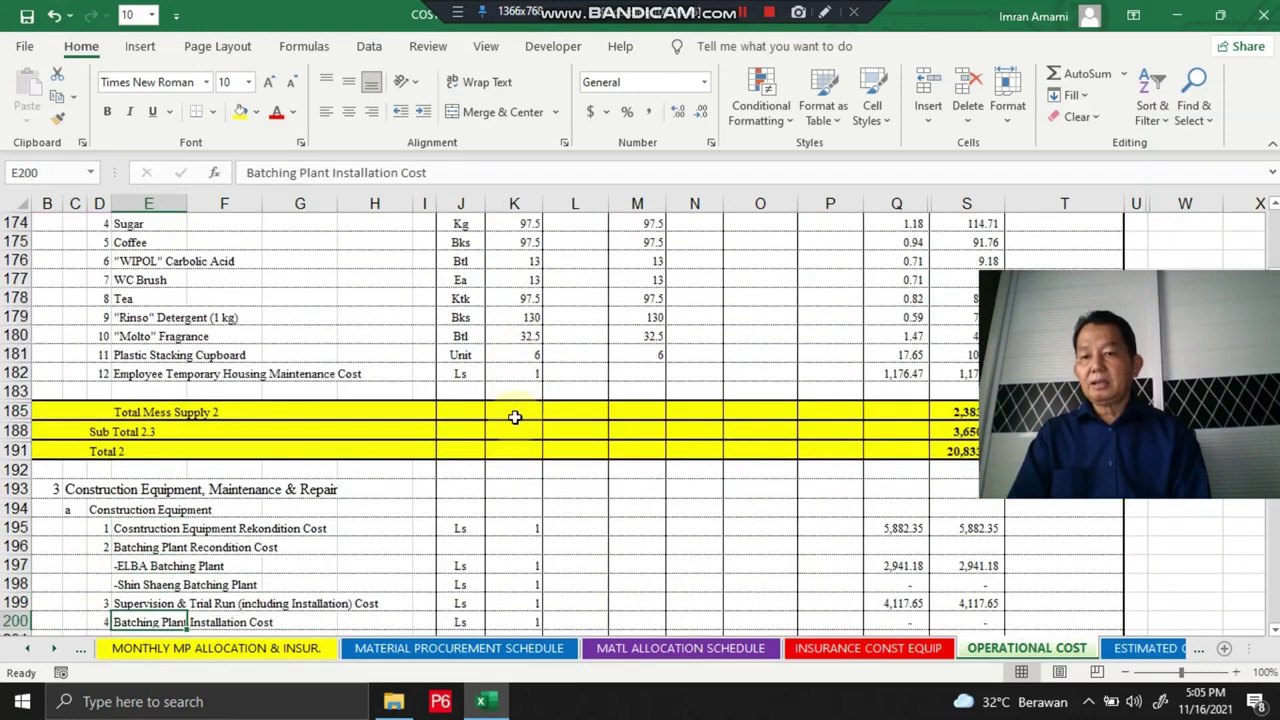
{"action": "key", "text": "Up"}
{"action": "key", "text": "Up"}
{"action": "key", "text": "Up"}
{"action": "key", "text": "Up"}
{"action": "key", "text": "Up"}
{"action": "key", "text": "Up"}
{"action": "key", "text": "Up"}
{"action": "key", "text": "Up"}
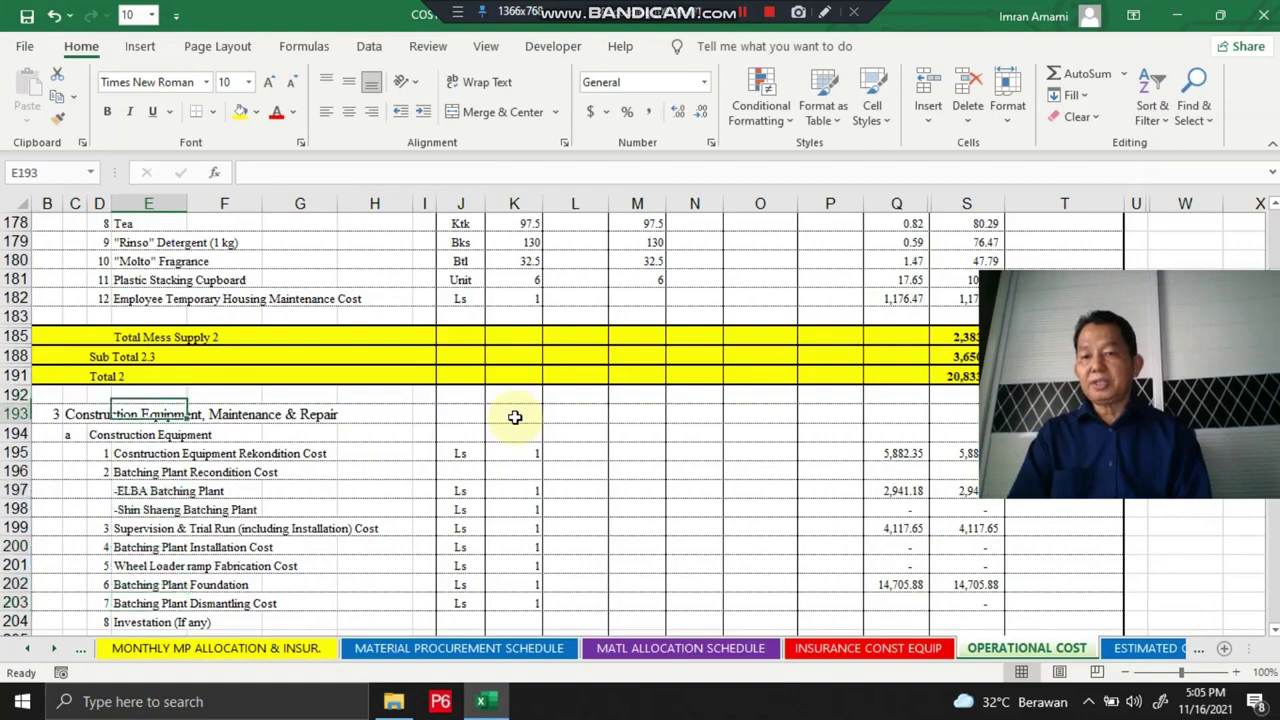
{"action": "key", "text": "Down"}
{"action": "key", "text": "Down"}
{"action": "key", "text": "Down"}
{"action": "key", "text": "Down"}
{"action": "key", "text": "Down"}
{"action": "key", "text": "Down"}
{"action": "key", "text": "Down"}
{"action": "key", "text": "Down"}
{"action": "key", "text": "Down"}
{"action": "key", "text": "Down"}
{"action": "key", "text": "Down"}
{"action": "key", "text": "Down"}
{"action": "key", "text": "Down"}
{"action": "key", "text": "Down"}
{"action": "key", "text": "Down"}
{"action": "key", "text": "Down"}
{"action": "key", "text": "Down"}
{"action": "key", "text": "Down"}
{"action": "key", "text": "Down"}
{"action": "key", "text": "Down"}
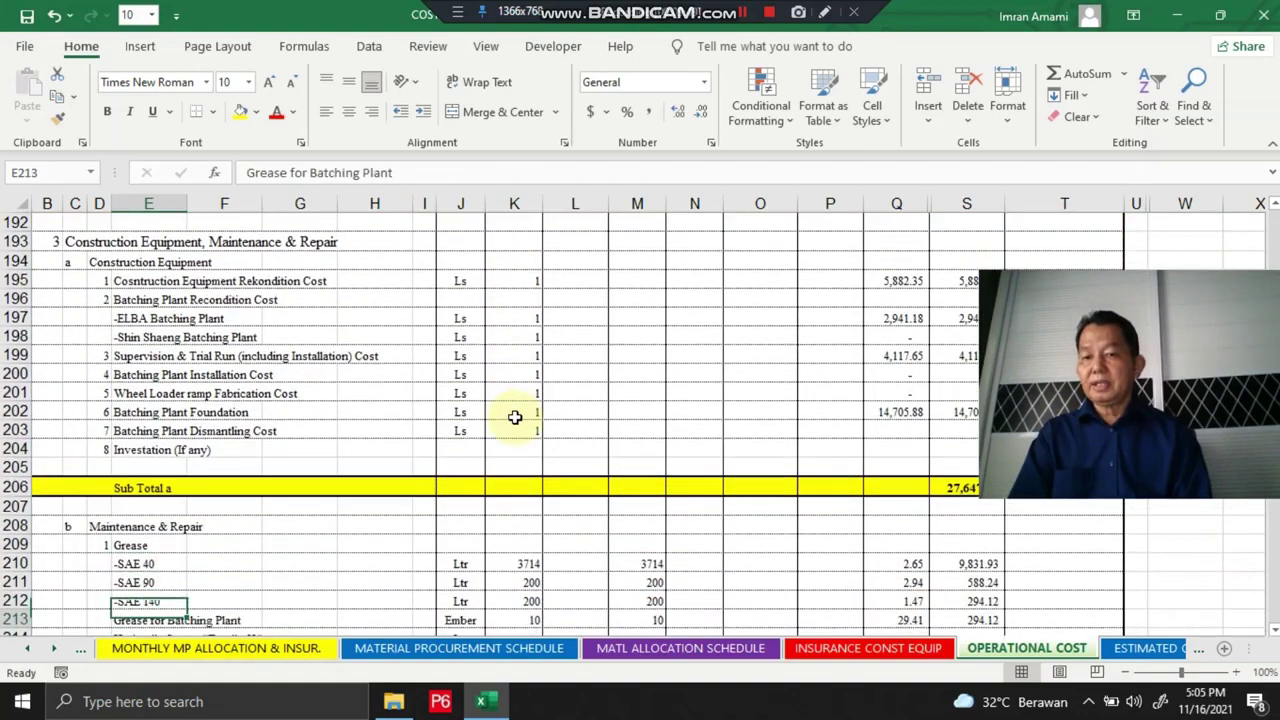
{"action": "key", "text": "Down"}
{"action": "key", "text": "Down"}
{"action": "key", "text": "Down"}
{"action": "key", "text": "Down"}
{"action": "key", "text": "Down"}
{"action": "key", "text": "Down"}
{"action": "key", "text": "Down"}
{"action": "key", "text": "Down"}
{"action": "key", "text": "Down"}
{"action": "key", "text": "Down"}
{"action": "key", "text": "Down"}
{"action": "key", "text": "Down"}
{"action": "key", "text": "Down"}
{"action": "key", "text": "Down"}
{"action": "key", "text": "Down"}
{"action": "key", "text": "Down"}
{"action": "key", "text": "Down"}
{"action": "key", "text": "Down"}
{"action": "key", "text": "Down"}
{"action": "key", "text": "Down"}
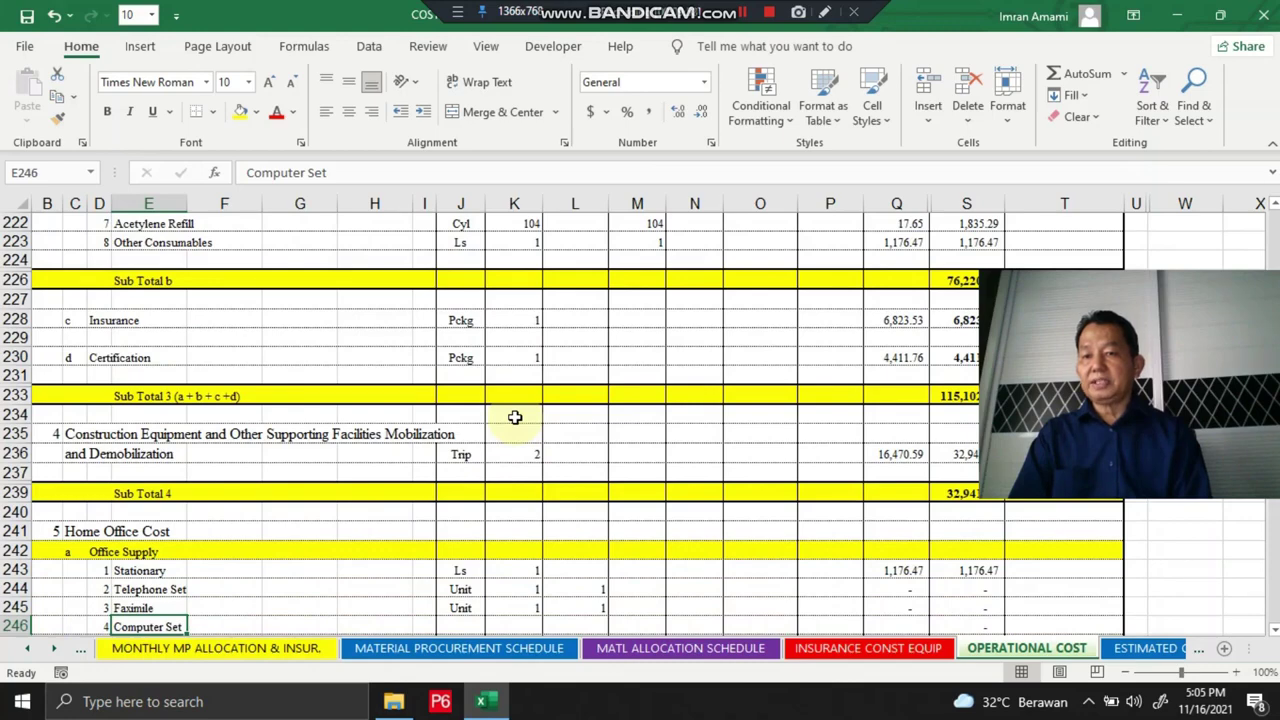
{"action": "key", "text": "Down"}
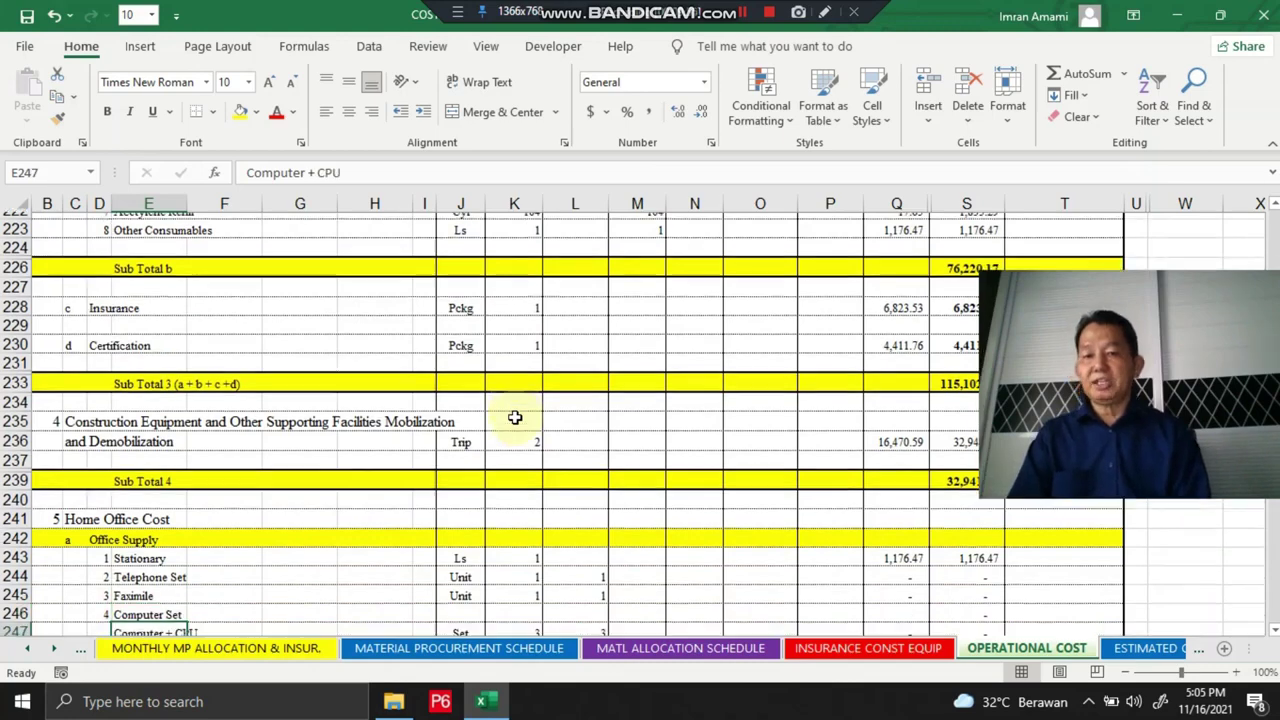
{"action": "key", "text": "Down"}
{"action": "key", "text": "Down"}
{"action": "key", "text": "Down"}
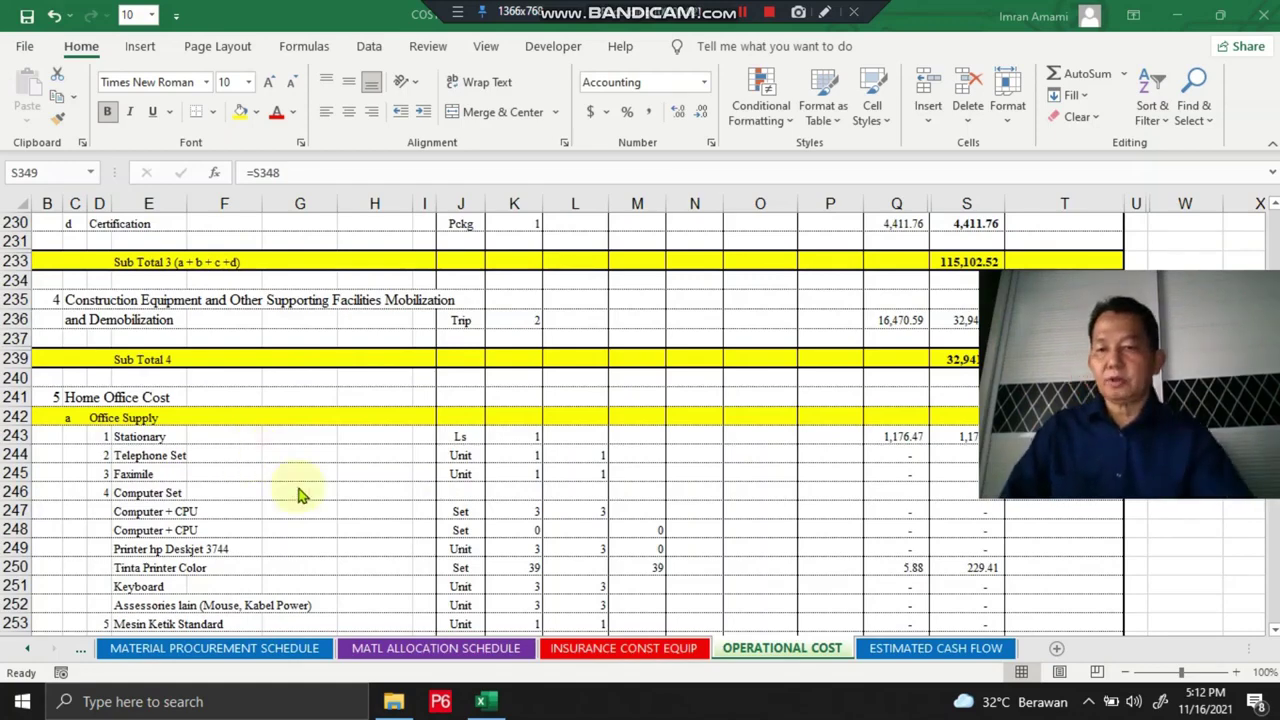
Scroll to row 349 and check the 281,828.90 grand total in S349, below Sub Total 6.
{"action": "scroll", "coordinate": [178, 478], "scroll_direction": "down", "scroll_amount": 3}
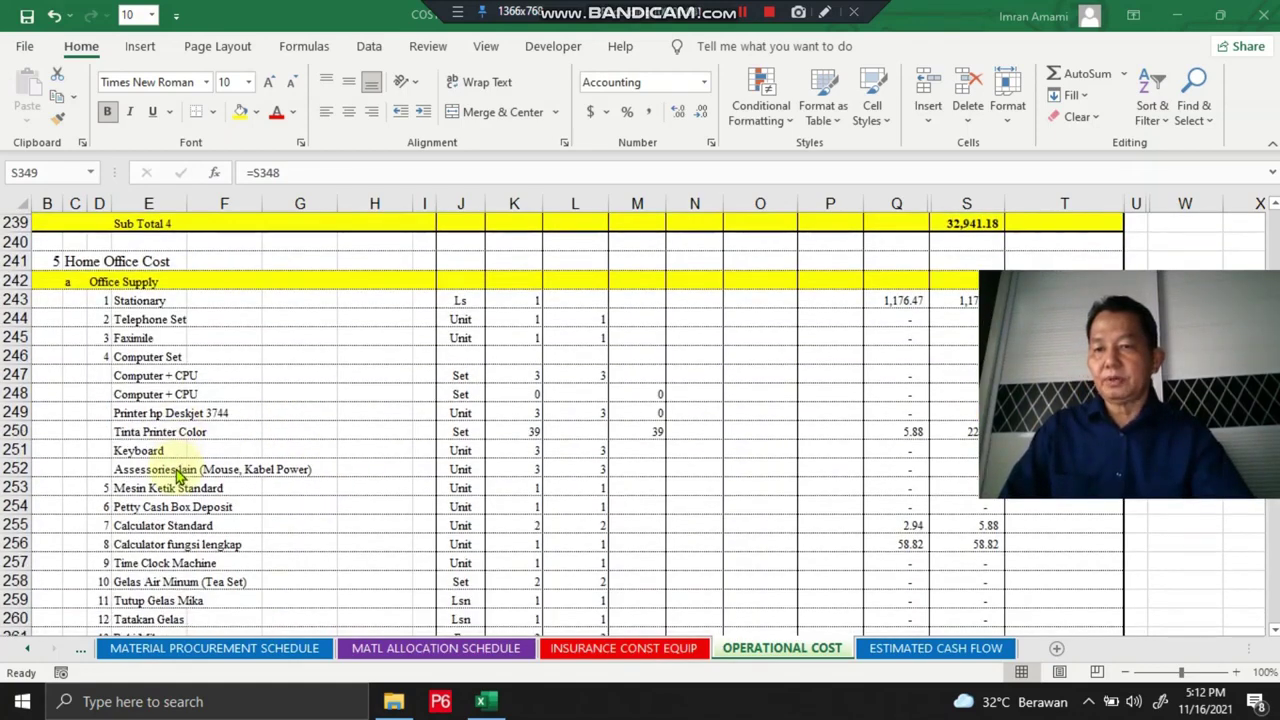
{"action": "scroll", "coordinate": [178, 478], "scroll_direction": "down", "scroll_amount": 4}
{"action": "scroll", "coordinate": [176, 505], "scroll_direction": "down", "scroll_amount": 6}
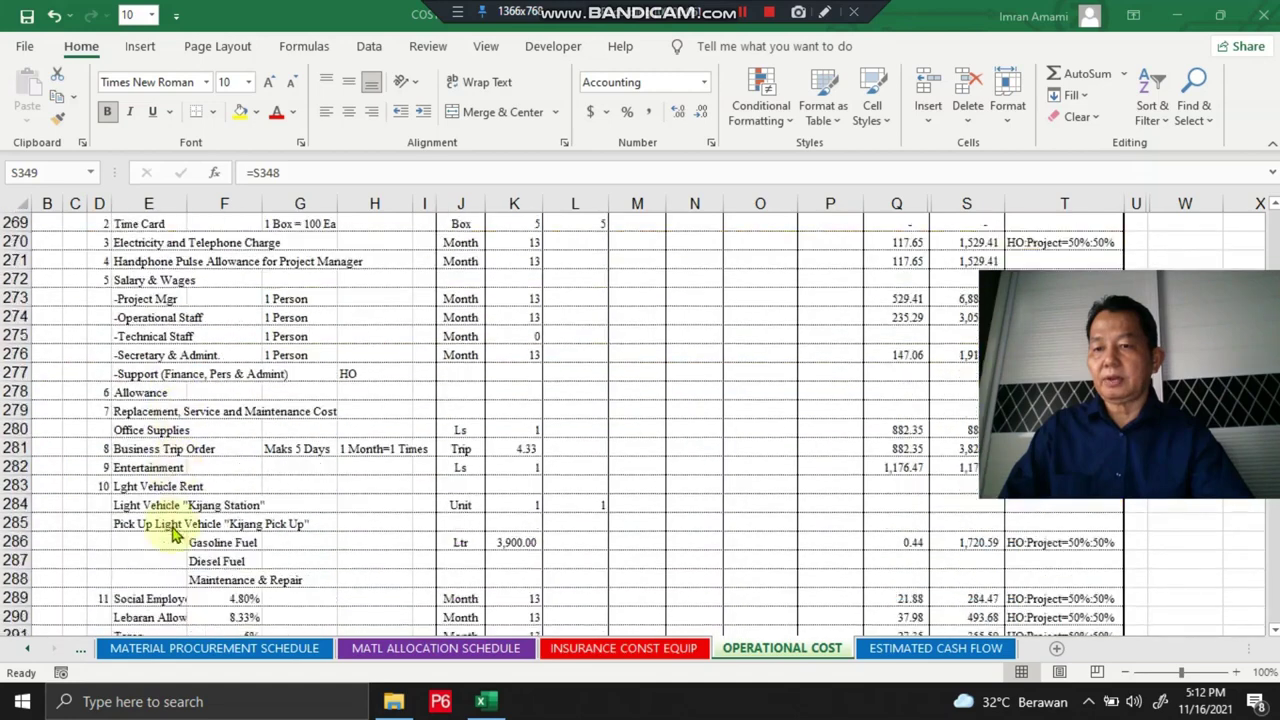
{"action": "scroll", "coordinate": [176, 538], "scroll_direction": "down", "scroll_amount": 8}
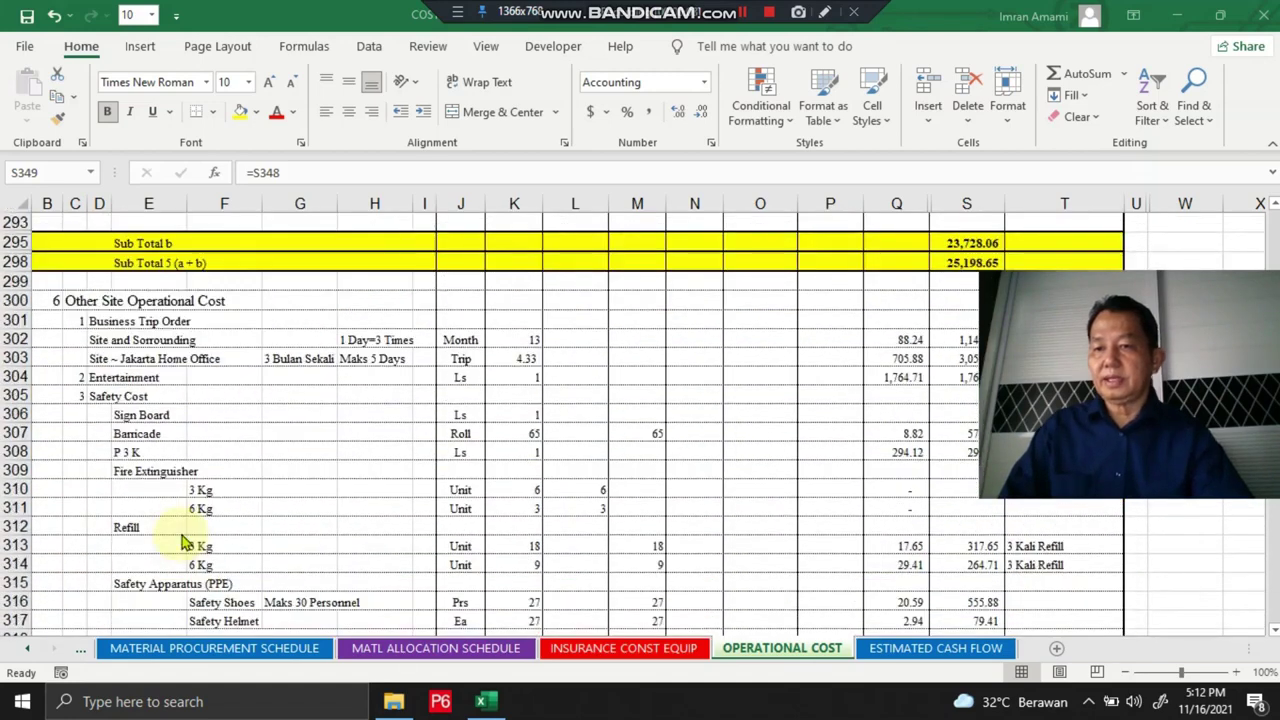
{"action": "scroll", "coordinate": [197, 548], "scroll_direction": "down", "scroll_amount": 12}
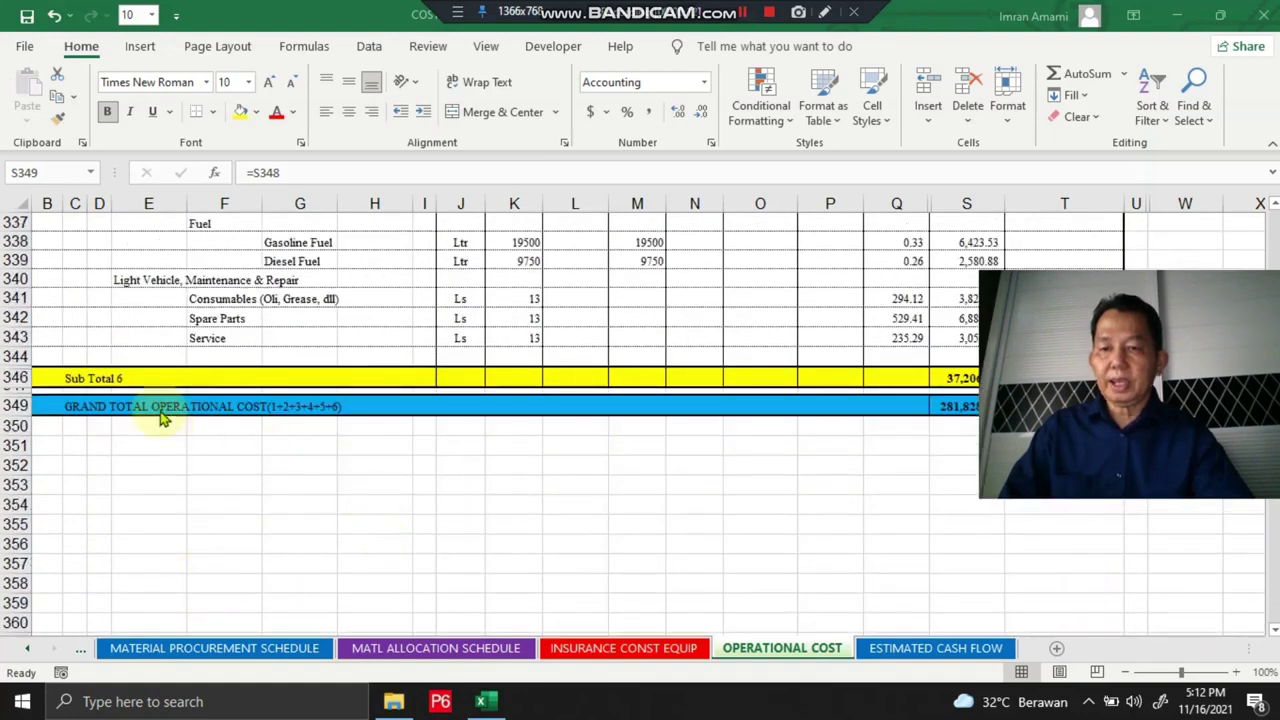
{"action": "key", "text": "Right"}
{"action": "key", "text": "Right"}
{"action": "key", "text": "Right"}
{"action": "key", "text": "Right"}
{"action": "key", "text": "Right"}
{"action": "key", "text": "Right"}
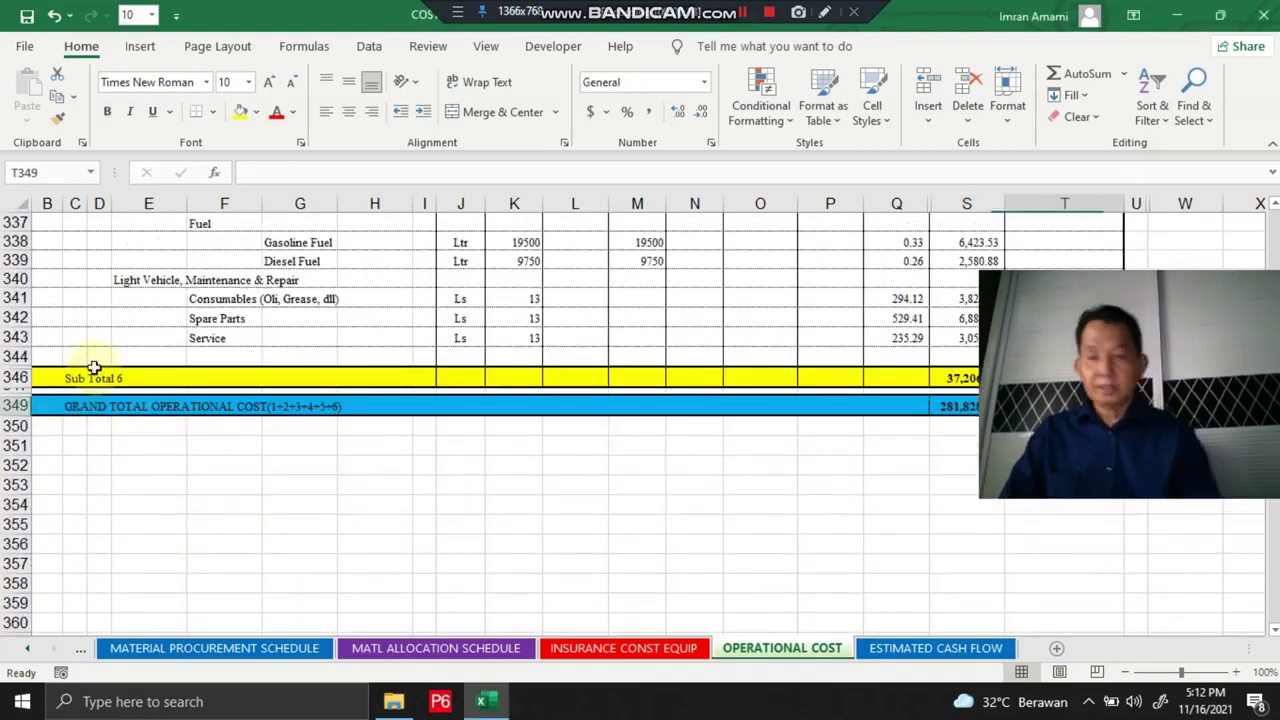
{"action": "key", "text": "Left"}
{"action": "key", "text": "Left"}
{"action": "key", "text": "Left"}
{"action": "key", "text": "Left"}
{"action": "key", "text": "Left"}
{"action": "key", "text": "Left"}
{"action": "key", "text": "Left"}
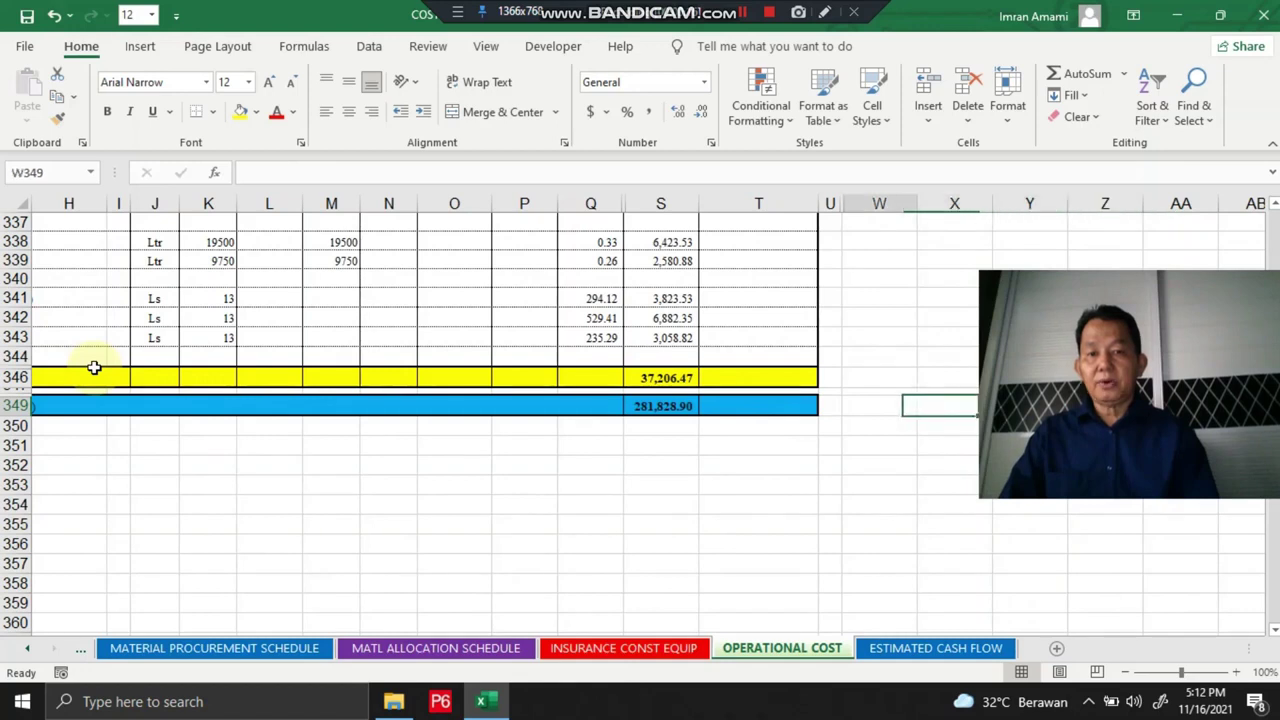
{"action": "key", "text": "Right"}
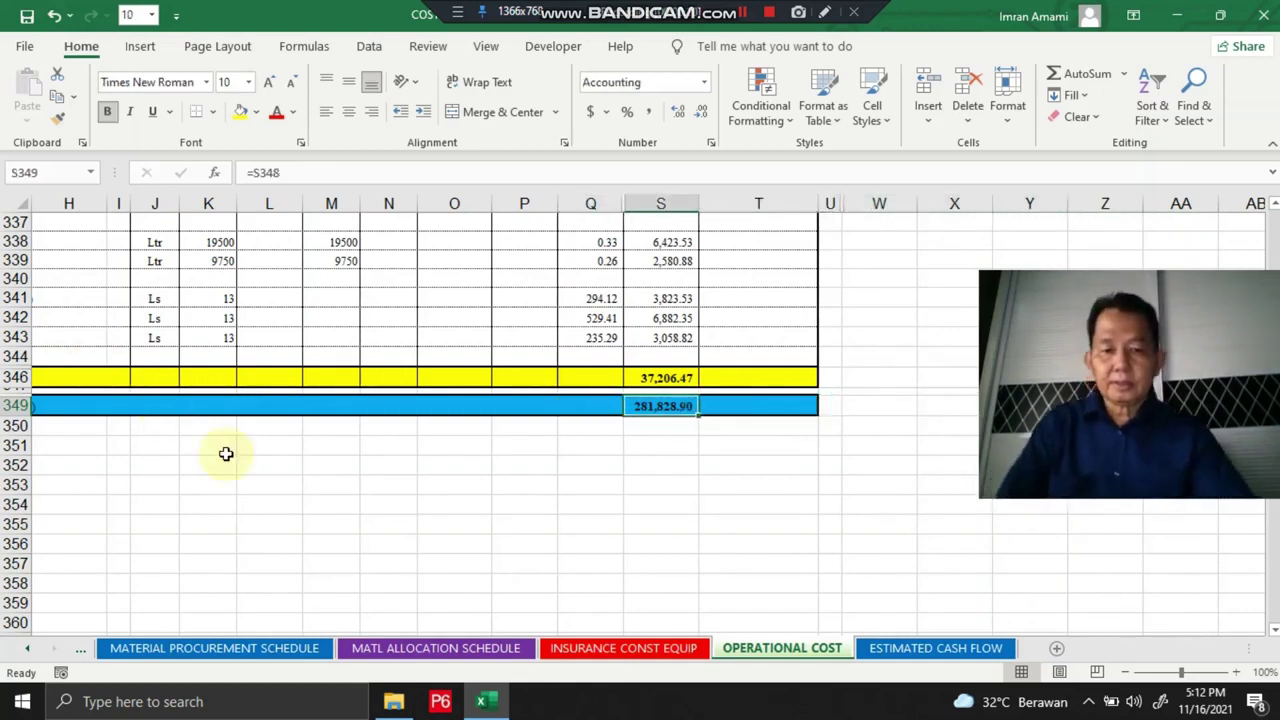
Switch to the ESTIMATED CASH FLOW sheet.
{"action": "left_click", "coordinate": [935, 648]}
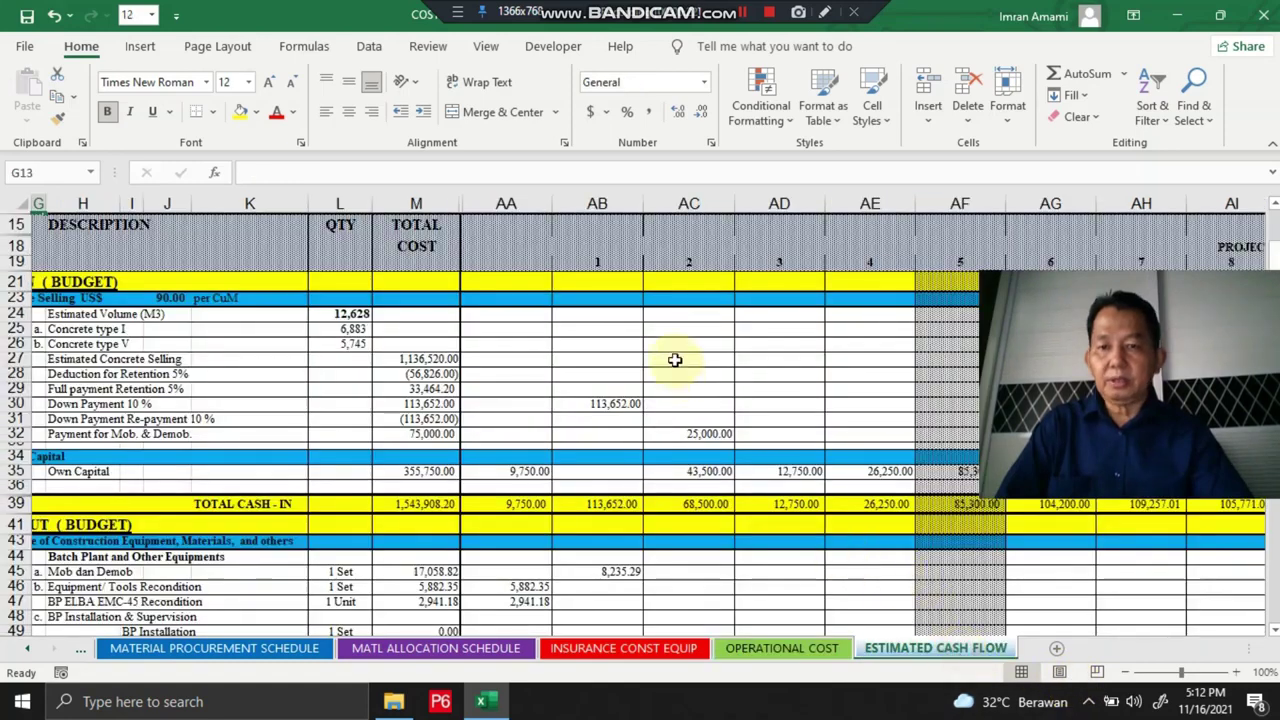
{"action": "scroll", "coordinate": [675, 360], "scroll_direction": "up", "scroll_amount": 4}
{"action": "scroll", "coordinate": [600, 368], "scroll_direction": "down", "scroll_amount": 2}
{"action": "scroll", "coordinate": [480, 372], "scroll_direction": "up", "scroll_amount": 2}
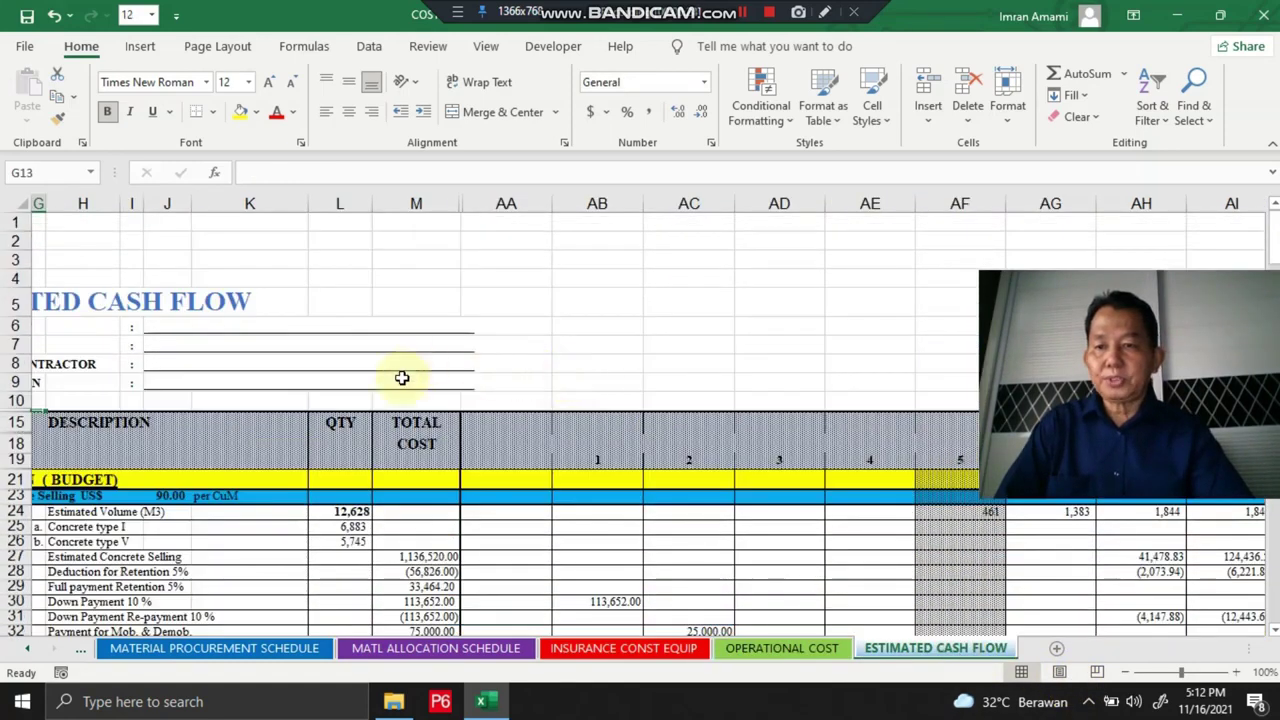
Review row 24's Estimated Volume of 12,628 and its monthly volume figures.
{"action": "left_click", "coordinate": [397, 518]}
{"action": "key", "text": "Left"}
{"action": "key", "text": "Left"}
{"action": "key", "text": "Left"}
{"action": "key", "text": "Left"}
{"action": "key", "text": "Left"}
{"action": "key", "text": "Left"}
{"action": "key", "text": "Left"}
{"action": "key", "text": "Left"}
{"action": "key", "text": "Left"}
{"action": "key", "text": "Left"}
{"action": "key", "text": "Left"}
{"action": "key", "text": "Left"}
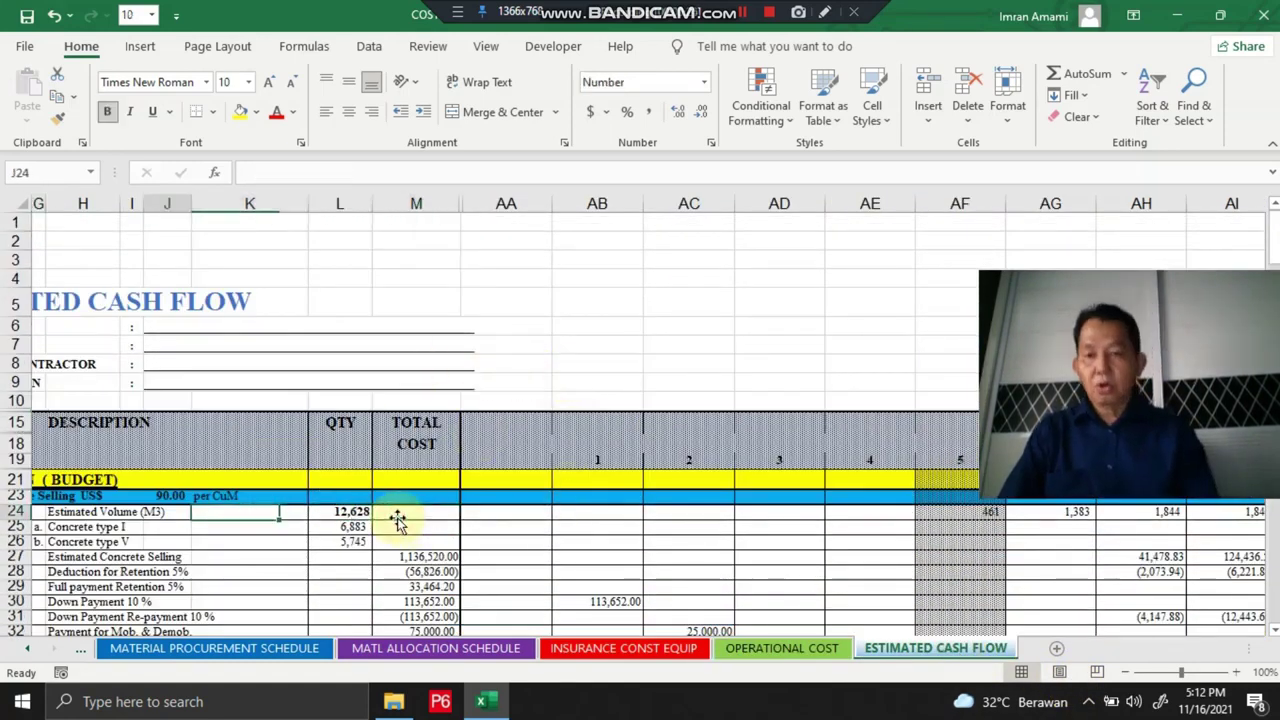
{"action": "key", "text": "Right"}
{"action": "key", "text": "Right"}
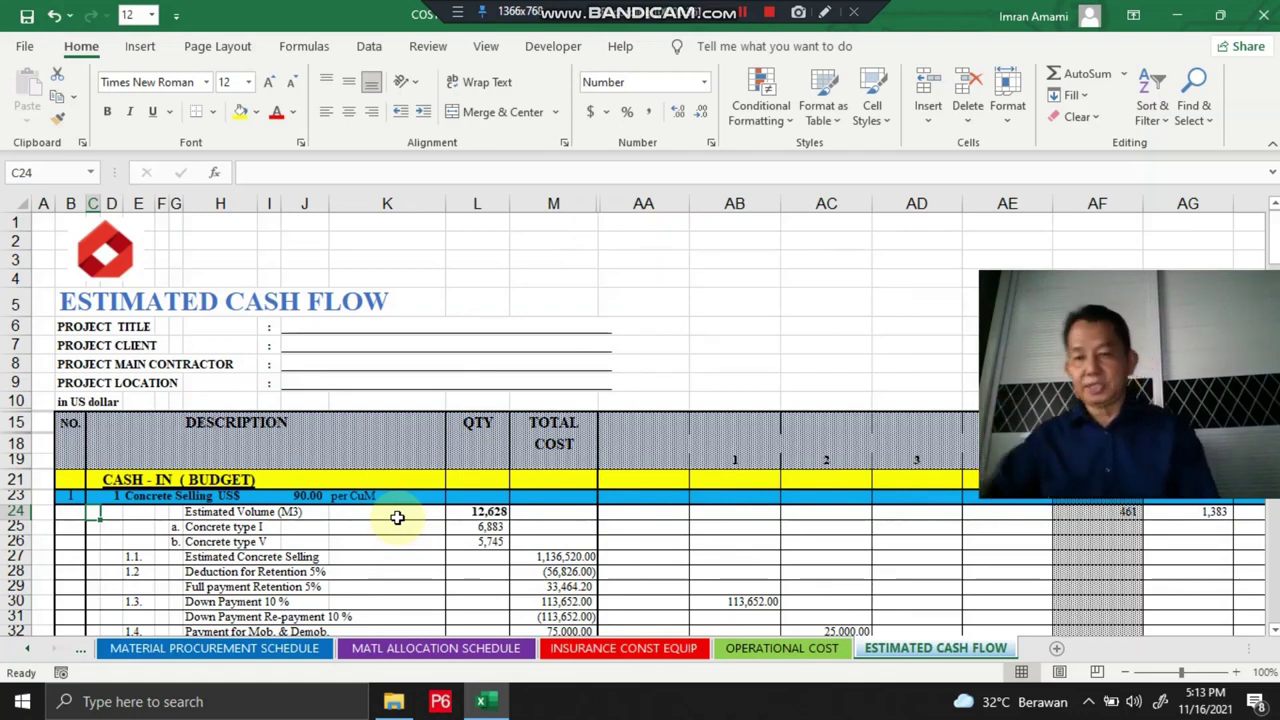
{"action": "key", "text": "Right"}
{"action": "key", "text": "Right"}
{"action": "key", "text": "Right"}
{"action": "key", "text": "Right"}
{"action": "key", "text": "Right"}
{"action": "key", "text": "Right"}
{"action": "key", "text": "Right"}
{"action": "key", "text": "Right"}
{"action": "key", "text": "Right"}
{"action": "key", "text": "Right"}
{"action": "key", "text": "Right"}
{"action": "key", "text": "Right"}
{"action": "key", "text": "Right"}
{"action": "key", "text": "Right"}
{"action": "key", "text": "Right"}
{"action": "key", "text": "Right"}
{"action": "key", "text": "Right"}
{"action": "key", "text": "Right"}
{"action": "key", "text": "Right"}
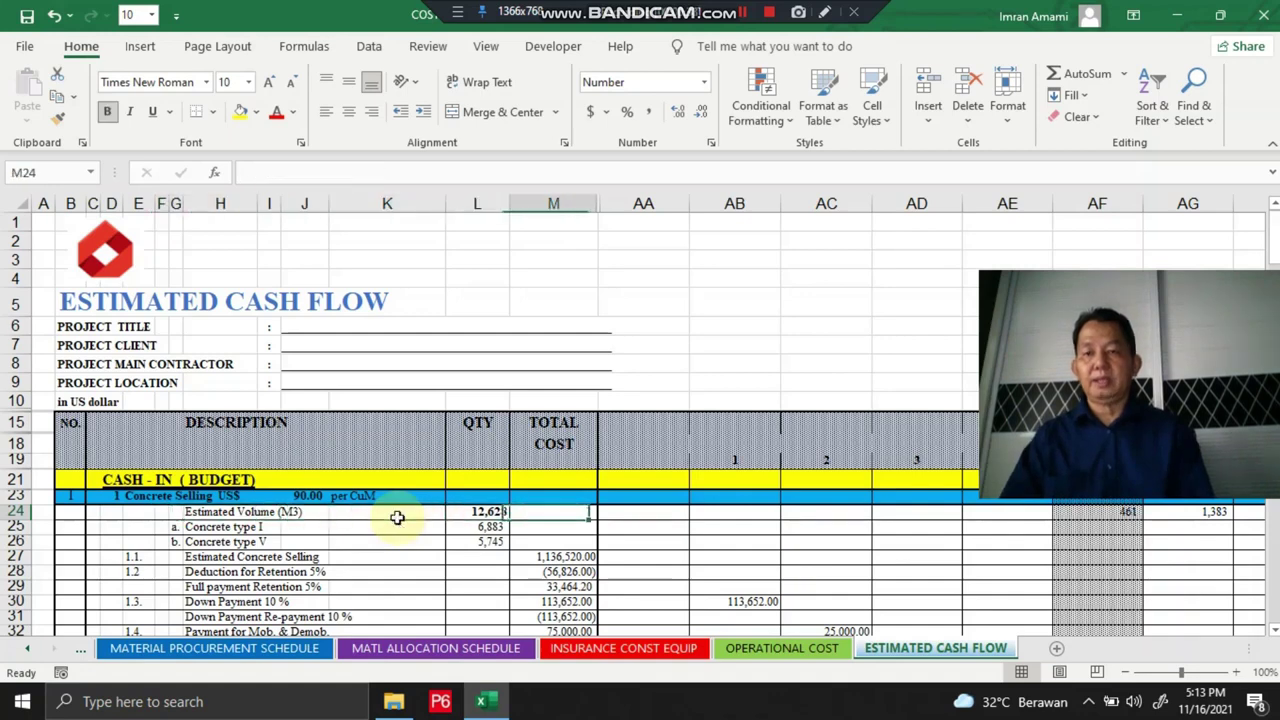
{"action": "key", "text": "Right"}
{"action": "key", "text": "Right"}
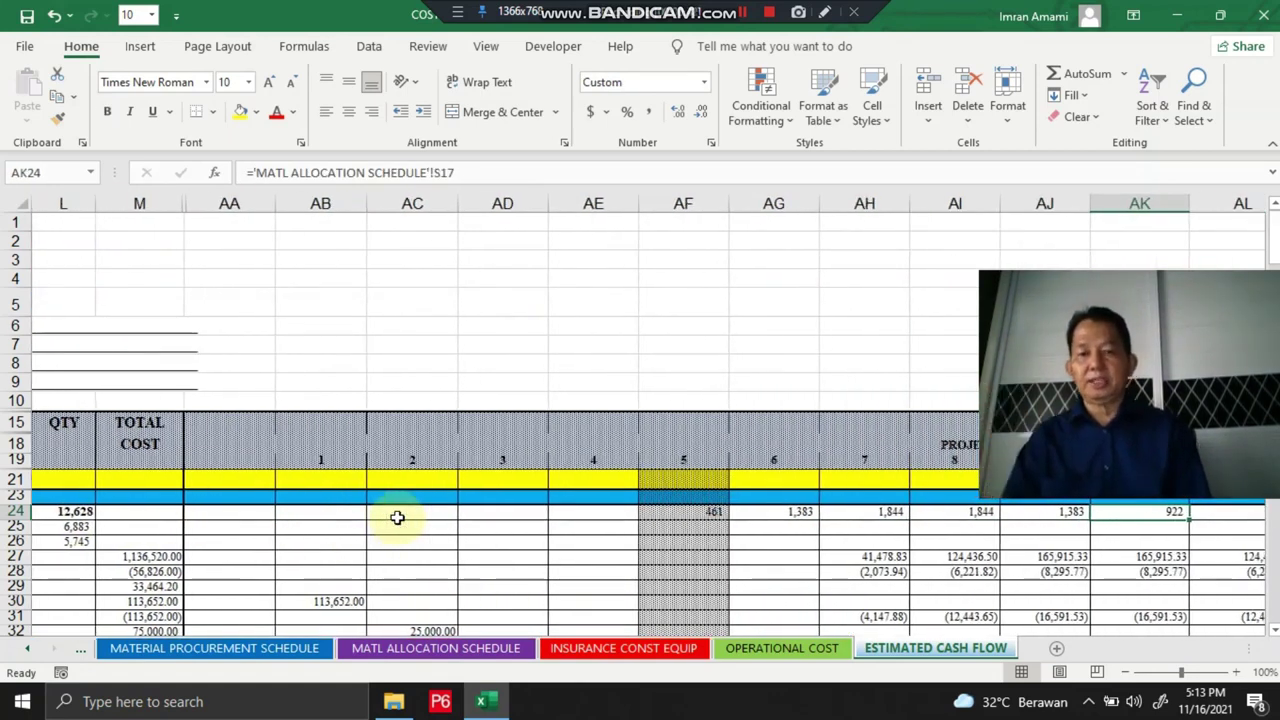
{"action": "key", "text": "Left"}
{"action": "key", "text": "Left"}
{"action": "key", "text": "Left"}
{"action": "key", "text": "Left"}
{"action": "key", "text": "Left"}
{"action": "key", "text": "Left"}
{"action": "key", "text": "Left"}
{"action": "key", "text": "Left"}
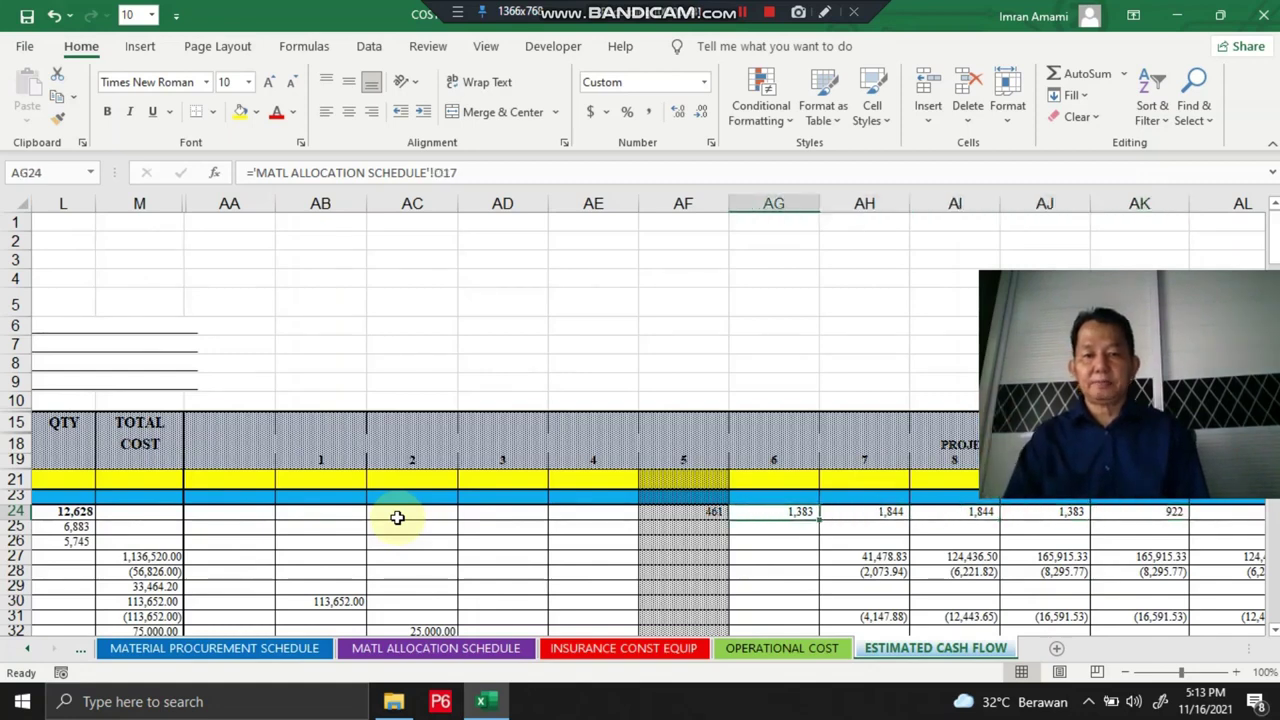
{"action": "key", "text": "Home"}
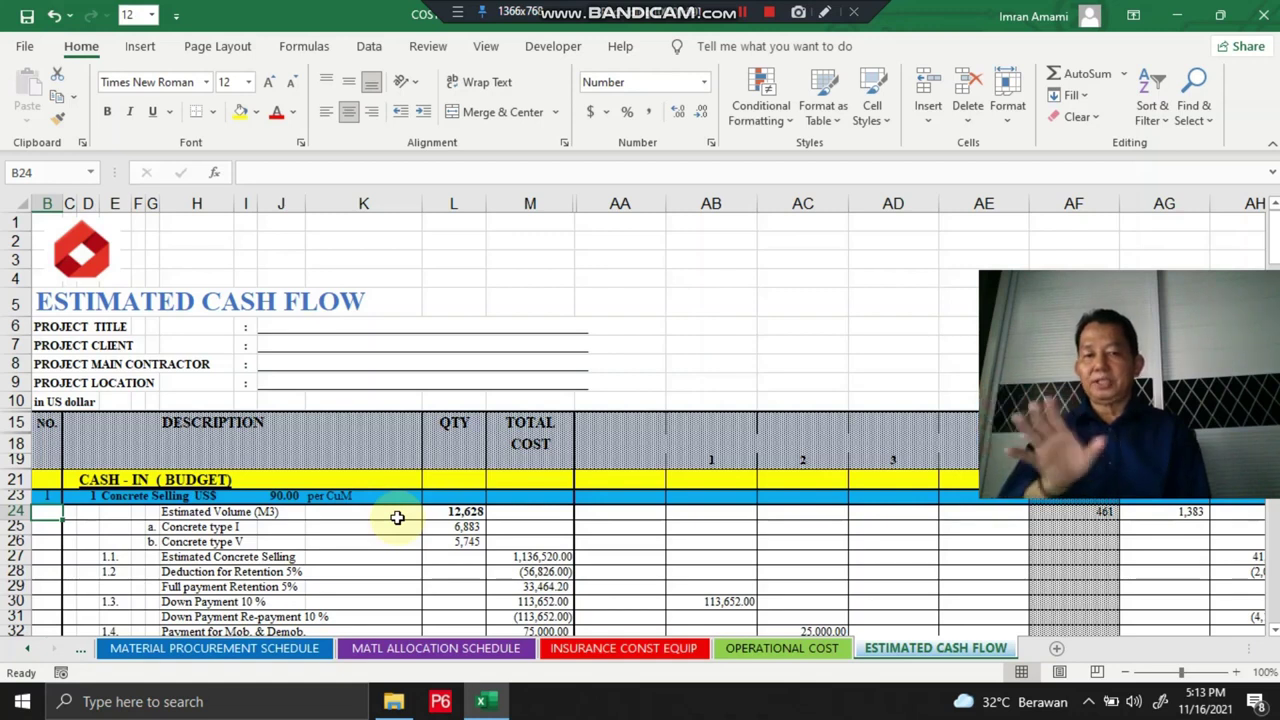
{"action": "key", "text": "Right"}
{"action": "key", "text": "Right"}
{"action": "key", "text": "Right"}
{"action": "key", "text": "Right"}
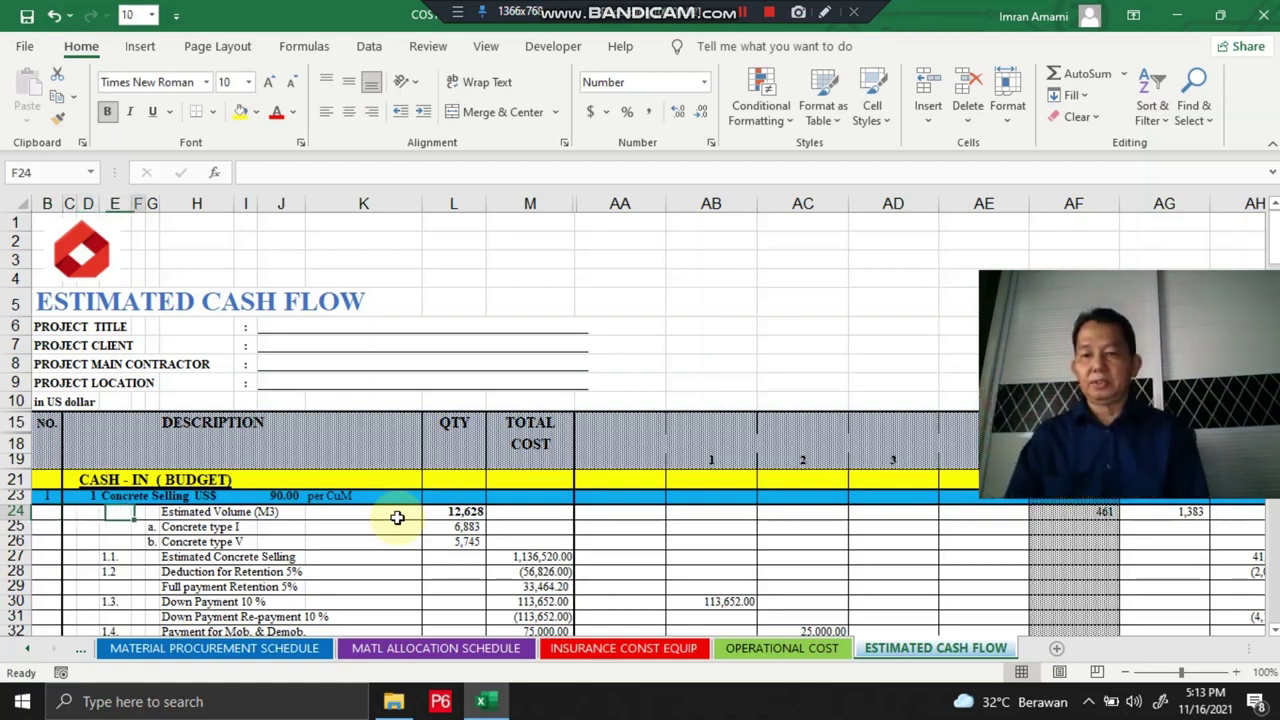
{"action": "key", "text": "Right"}
{"action": "key", "text": "Right"}
{"action": "key", "text": "Right"}
{"action": "key", "text": "Right"}
{"action": "key", "text": "Right"}
{"action": "key", "text": "Right"}
{"action": "key", "text": "Right"}
{"action": "key", "text": "Right"}
{"action": "key", "text": "Right"}
{"action": "key", "text": "Right"}
{"action": "key", "text": "Right"}
{"action": "key", "text": "Right"}
{"action": "key", "text": "Right"}
{"action": "key", "text": "Right"}
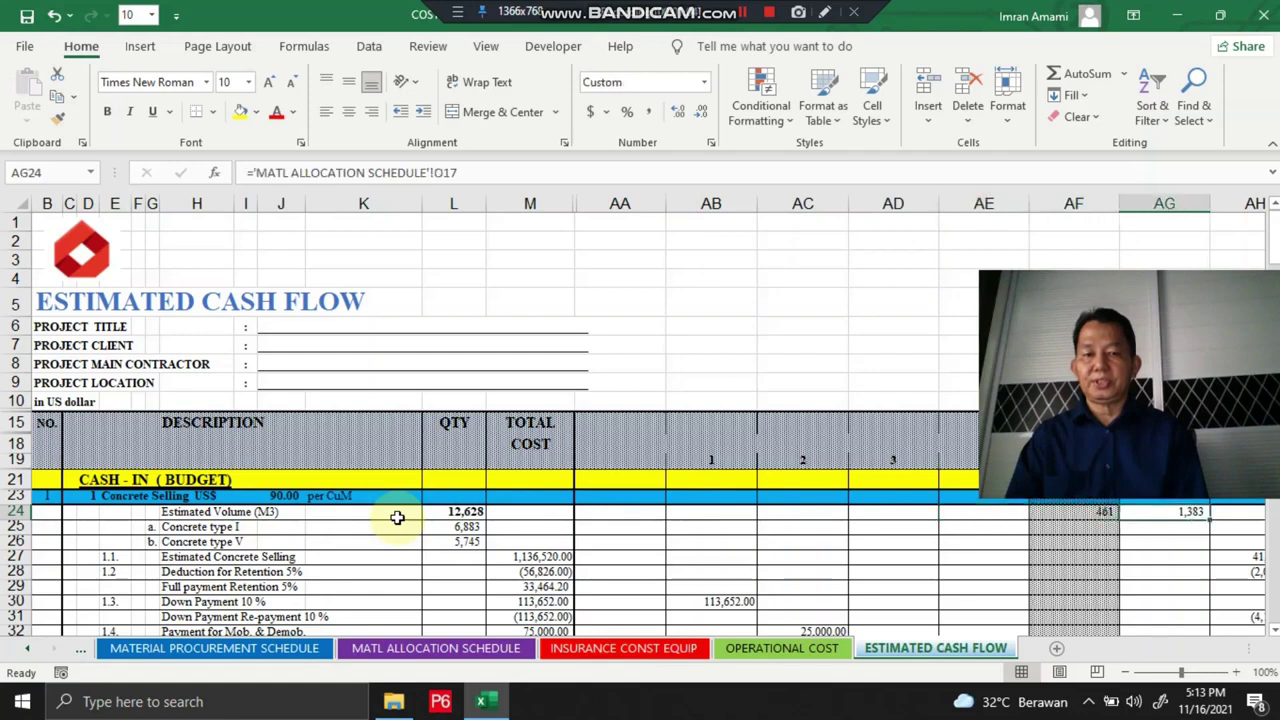
{"action": "key", "text": "Right"}
{"action": "key", "text": "Left"}
{"action": "key", "text": "Left"}
{"action": "key", "text": "Left"}
{"action": "key", "text": "Right"}
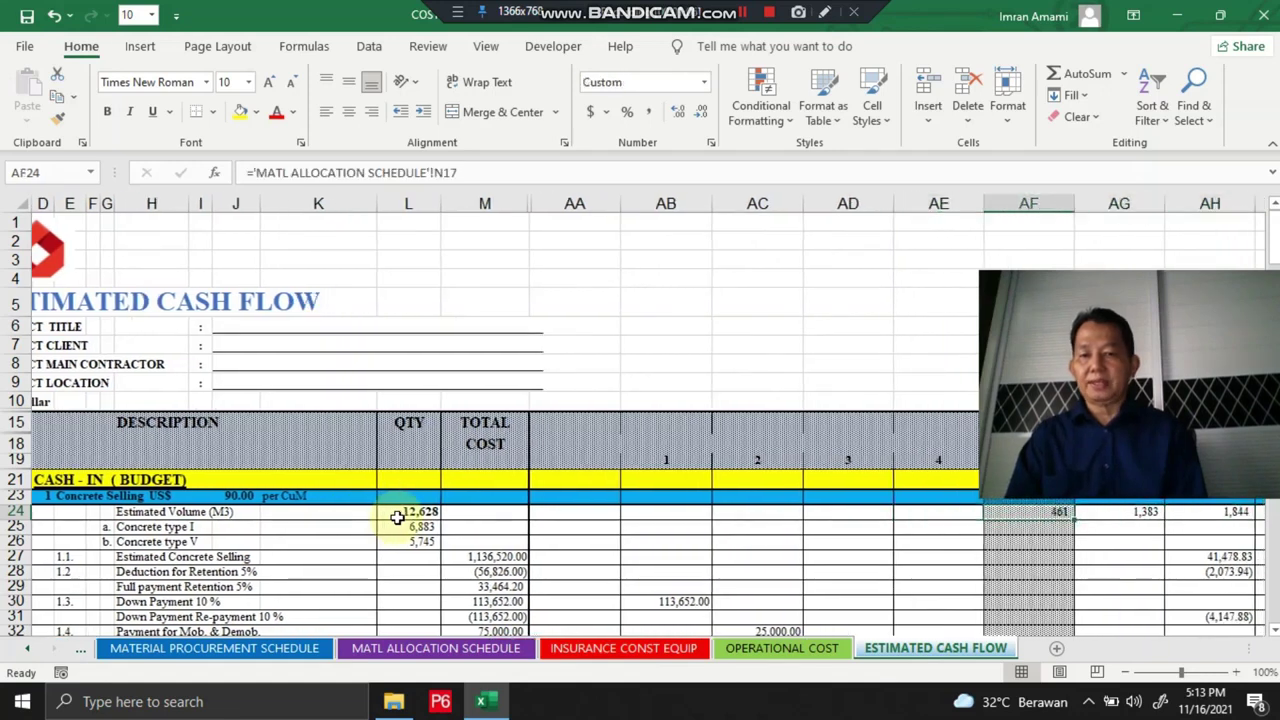
{"action": "key", "text": "Down"}
{"action": "key", "text": "Down"}
{"action": "key", "text": "Down"}
{"action": "key", "text": "Down"}
{"action": "key", "text": "Down"}
{"action": "key", "text": "Down"}
{"action": "key", "text": "Up"}
{"action": "key", "text": "Up"}
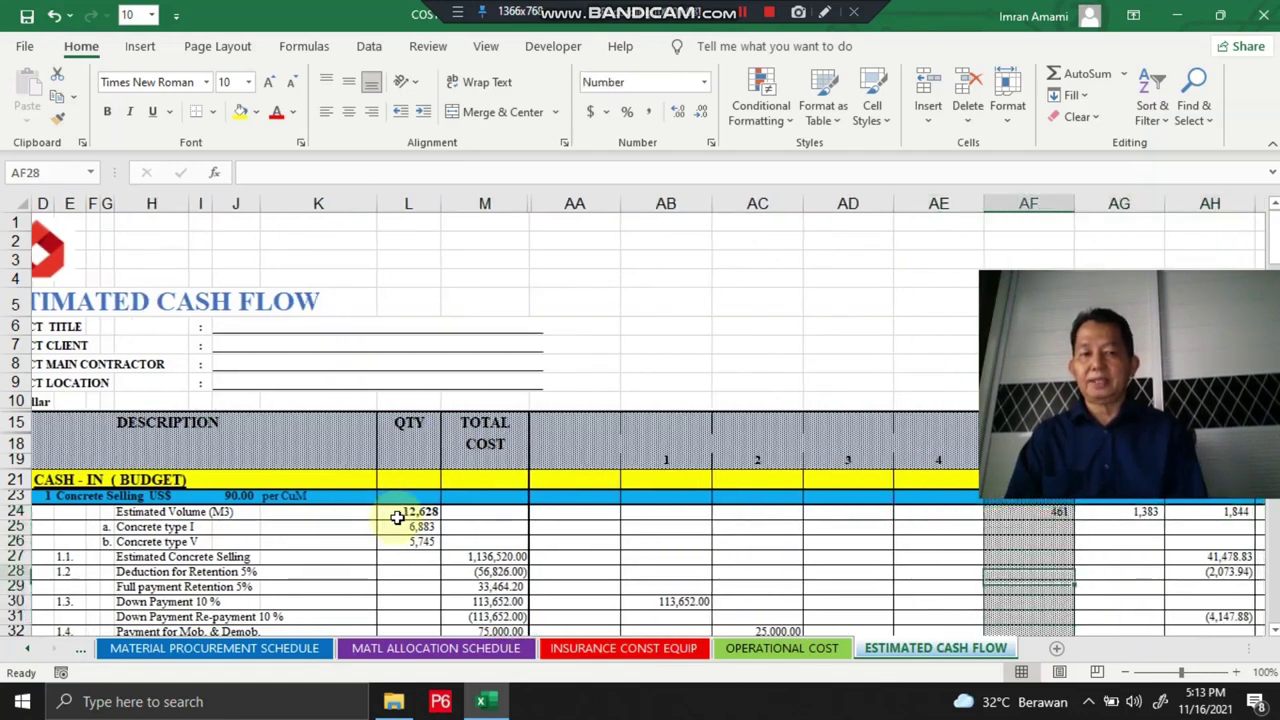
{"action": "key", "text": "Up"}
{"action": "key", "text": "Up"}
{"action": "key", "text": "Up"}
{"action": "key", "text": "Up"}
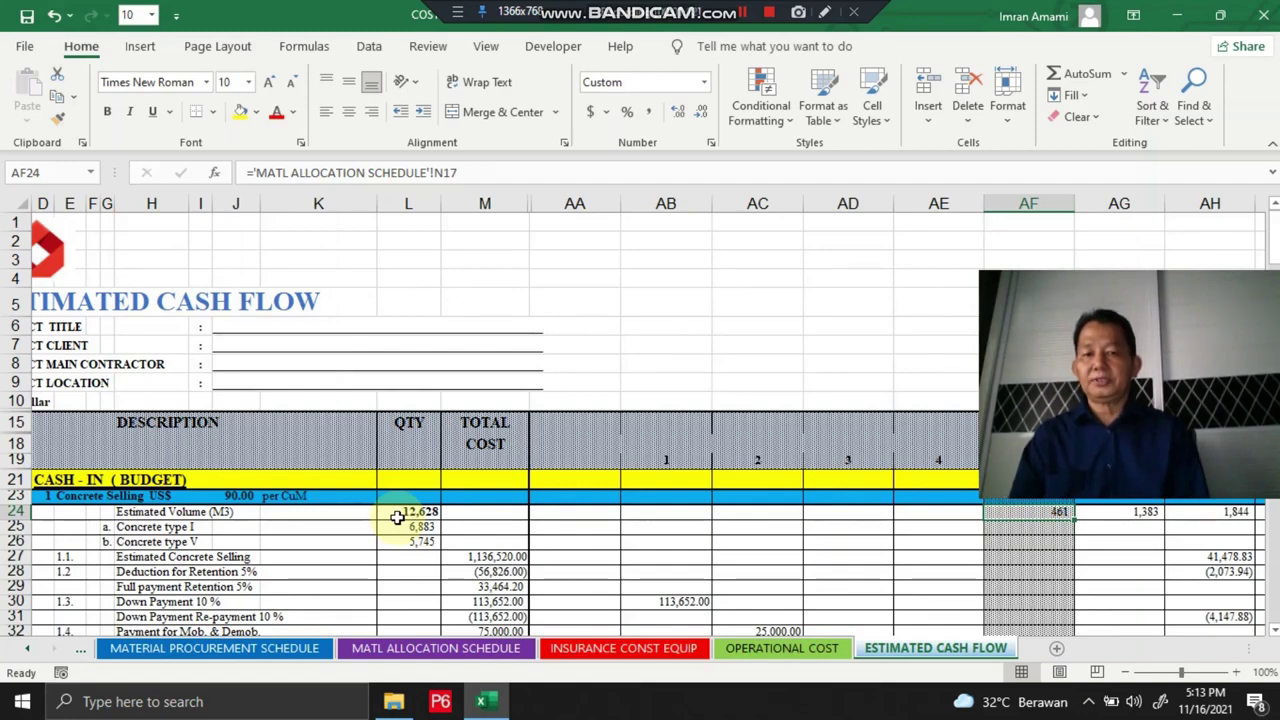
{"action": "scroll", "coordinate": [397, 517], "scroll_direction": "right", "scroll_amount": 5}
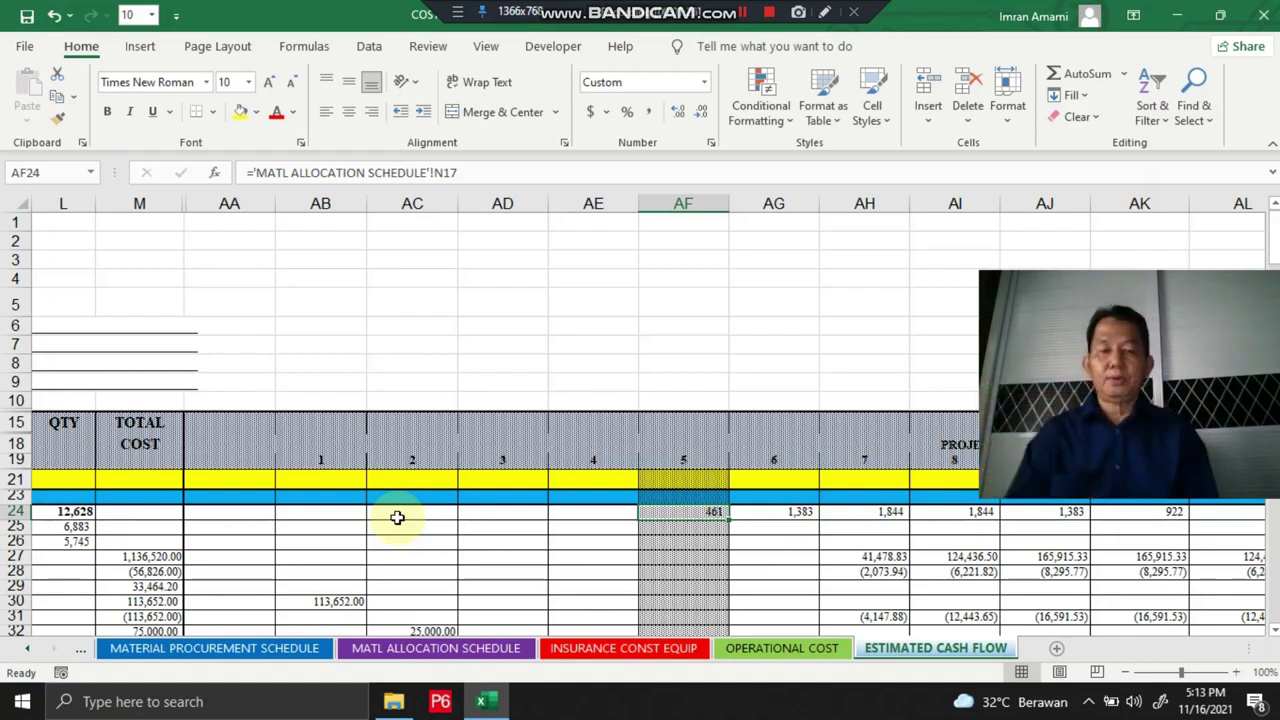
{"action": "key", "text": "Left"}
{"action": "key", "text": "Left"}
{"action": "key", "text": "Left"}
{"action": "key", "text": "Left"}
{"action": "key", "text": "Left"}
{"action": "key", "text": "Left"}
{"action": "key", "text": "Left"}
{"action": "key", "text": "Left"}
{"action": "key", "text": "Left"}
{"action": "key", "text": "Left"}
{"action": "key", "text": "Left"}
{"action": "key", "text": "Left"}
{"action": "key", "text": "Left"}
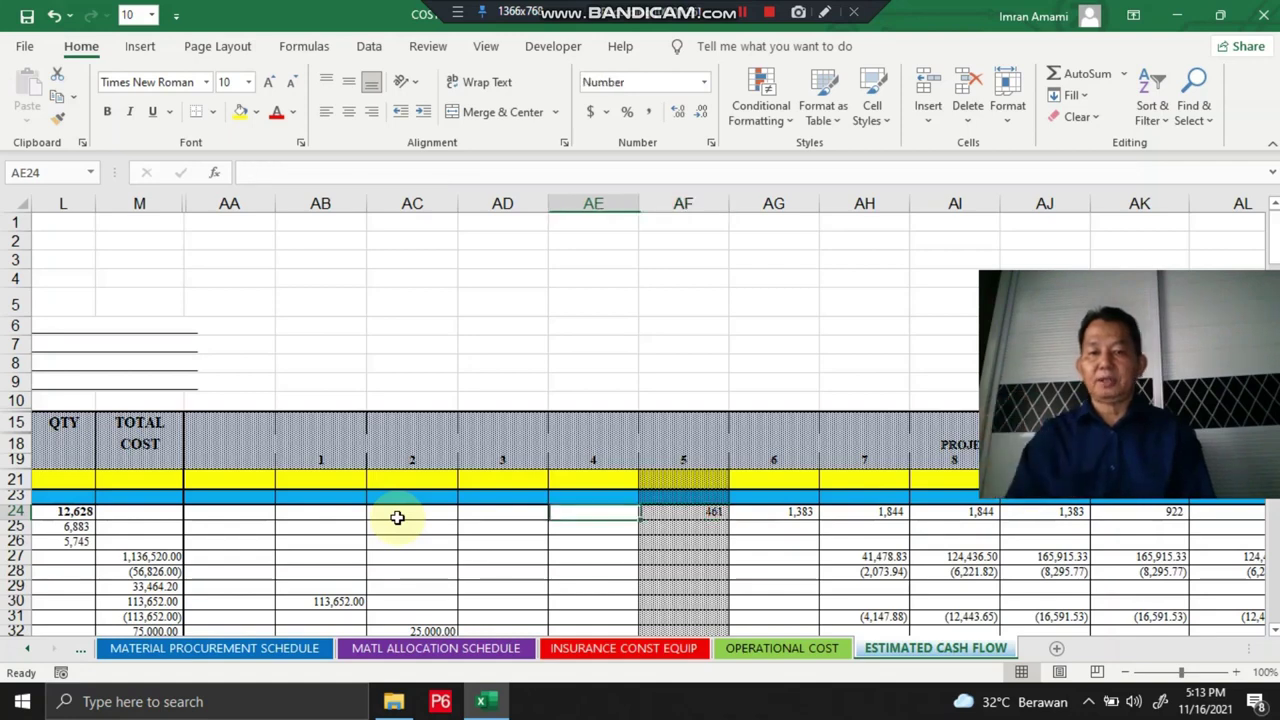
{"action": "key", "text": "Down"}
{"action": "key", "text": "Down"}
{"action": "key", "text": "Down"}
{"action": "key", "text": "Down"}
{"action": "key", "text": "Down"}
{"action": "key", "text": "Down"}
{"action": "key", "text": "Down"}
{"action": "key", "text": "Down"}
{"action": "key", "text": "Down"}
{"action": "key", "text": "Down"}
{"action": "key", "text": "Down"}
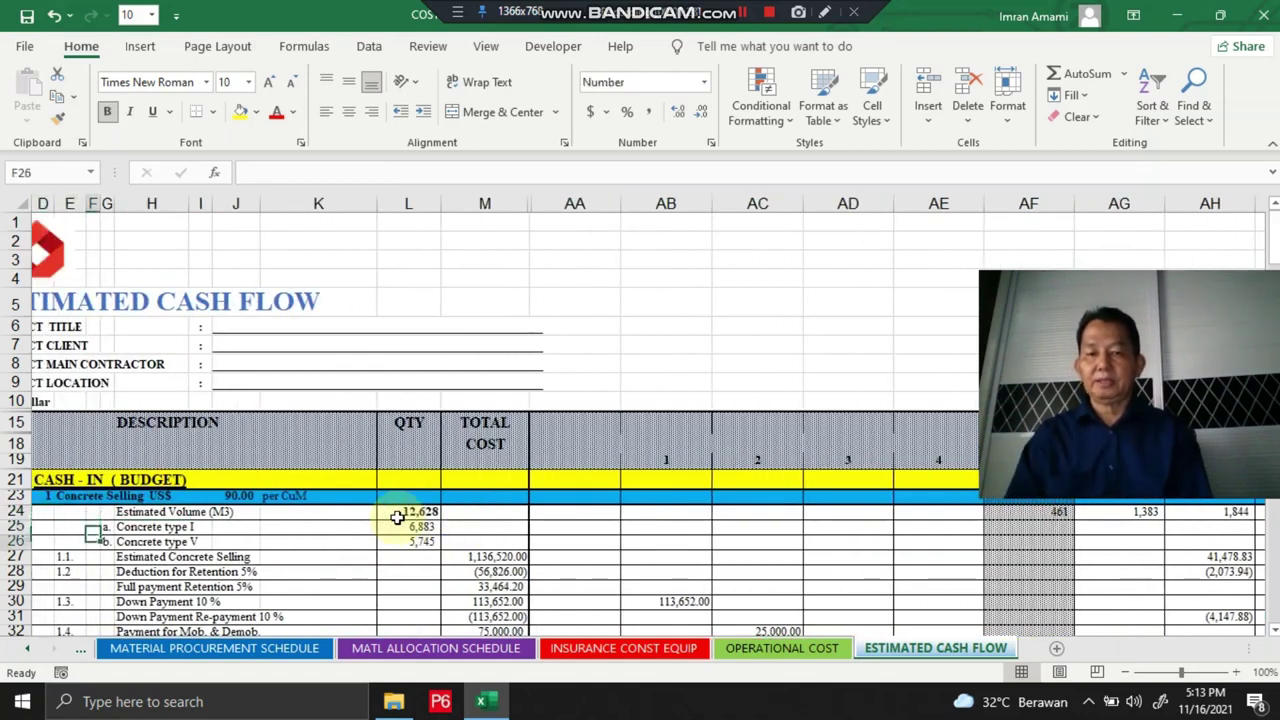
{"action": "key", "text": "Up"}
{"action": "key", "text": "Up"}
{"action": "key", "text": "Up"}
{"action": "key", "text": "Up"}
{"action": "key", "text": "Up"}
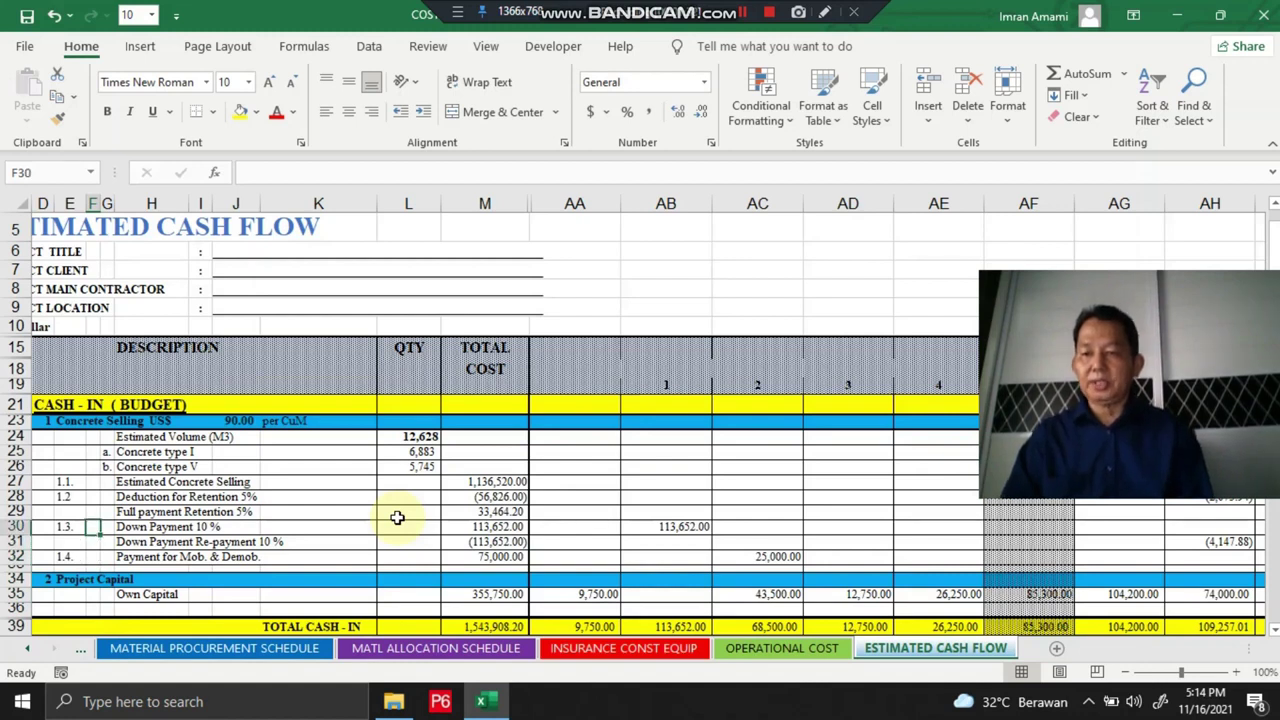
{"action": "key", "text": "Right"}
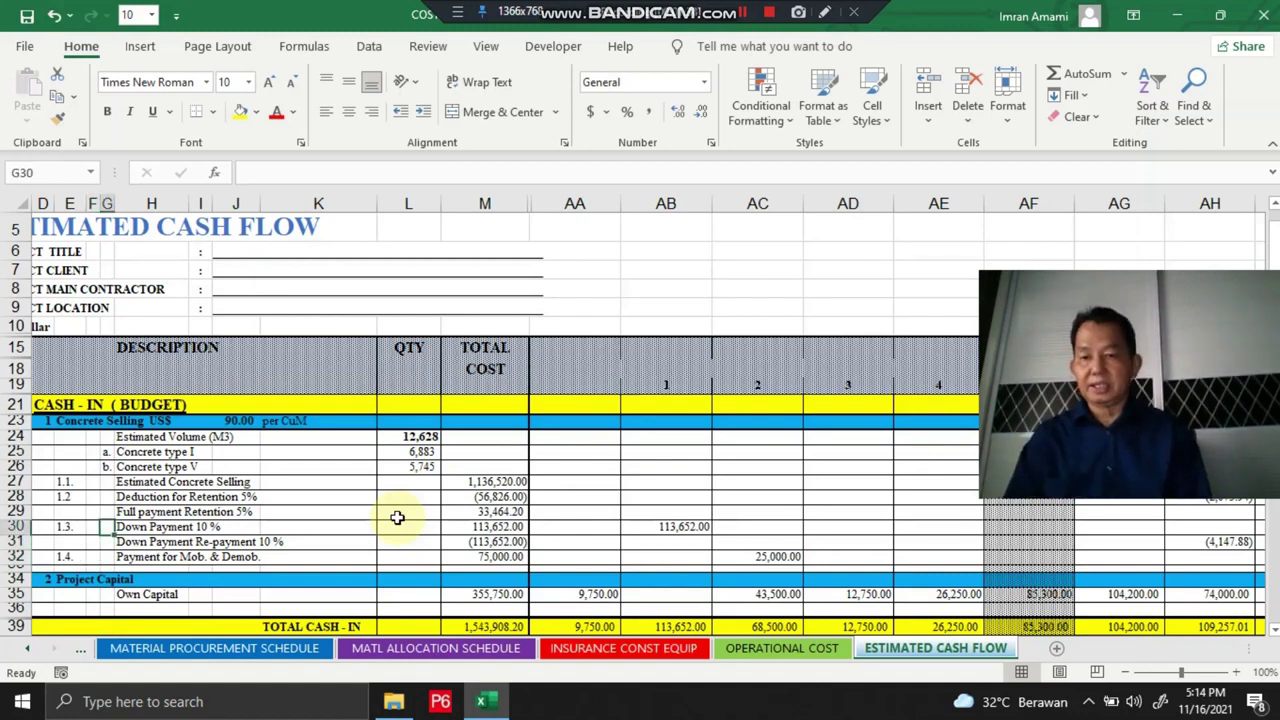
{"action": "key", "text": "Right"}
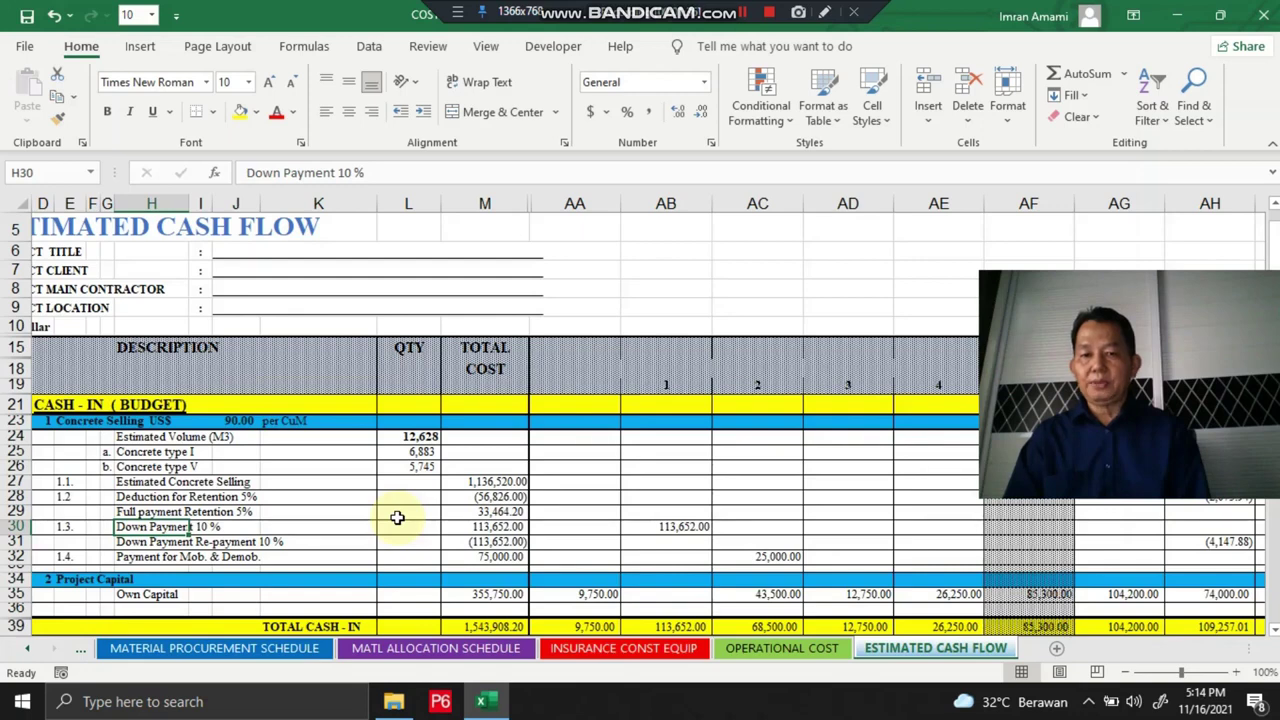
{"action": "key", "text": "Right"}
{"action": "key", "text": "Right"}
{"action": "key", "text": "Right"}
{"action": "key", "text": "Right"}
{"action": "key", "text": "Right"}
{"action": "key", "text": "Right"}
{"action": "key", "text": "Right"}
{"action": "key", "text": "Right"}
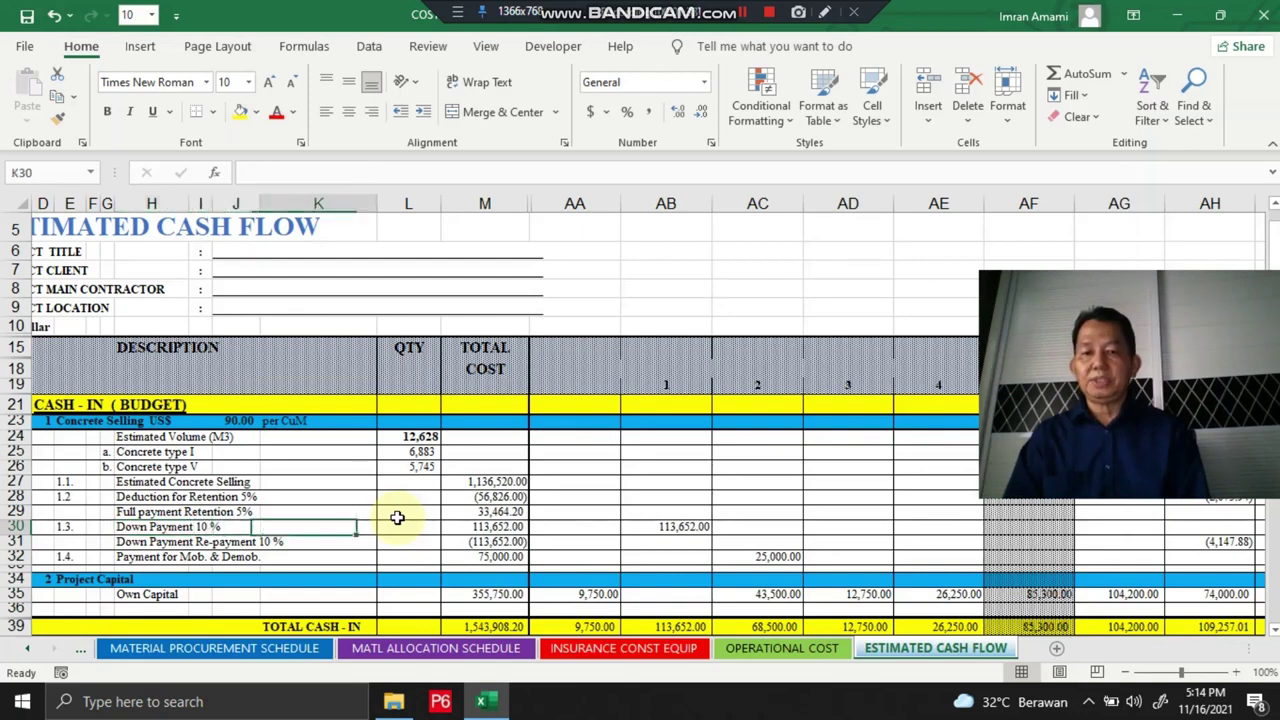
{"action": "key", "text": "Left"}
{"action": "key", "text": "Right"}
{"action": "key", "text": "Right"}
{"action": "key", "text": "Right"}
{"action": "key", "text": "Right"}
{"action": "key", "text": "Right"}
{"action": "key", "text": "Right"}
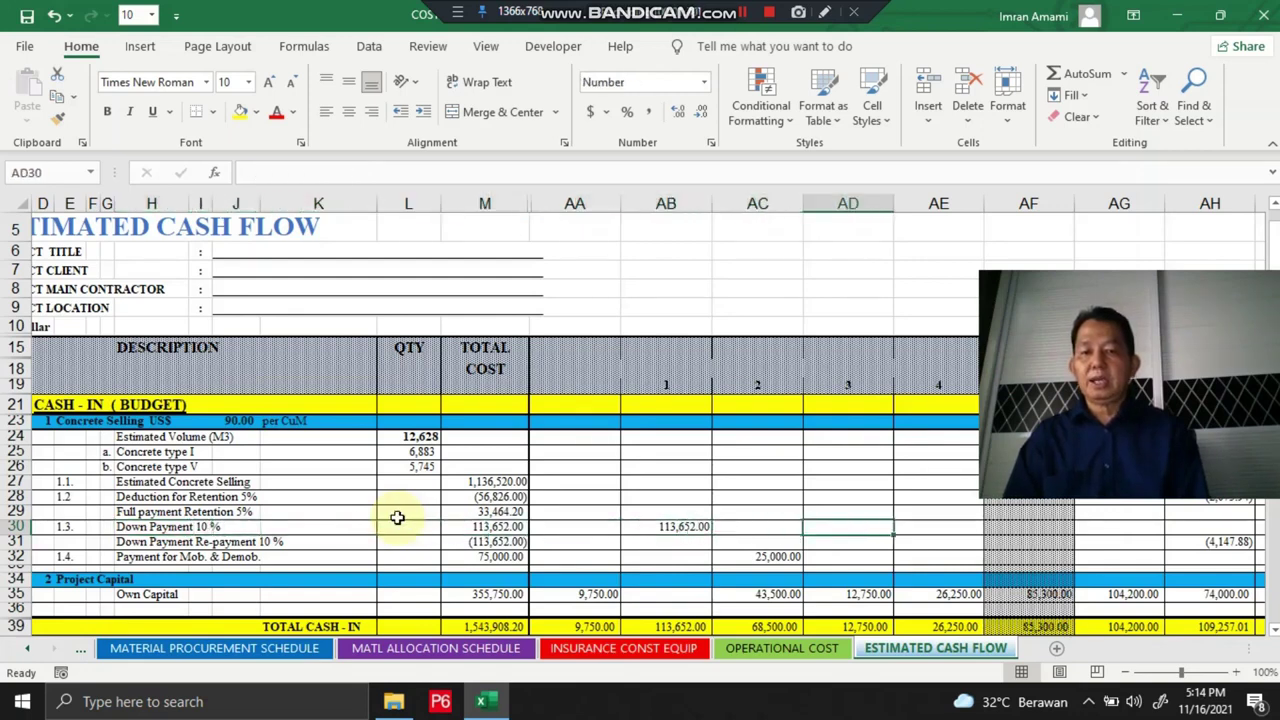
{"action": "key", "text": "Left"}
{"action": "key", "text": "Left"}
{"action": "key", "text": "Left"}
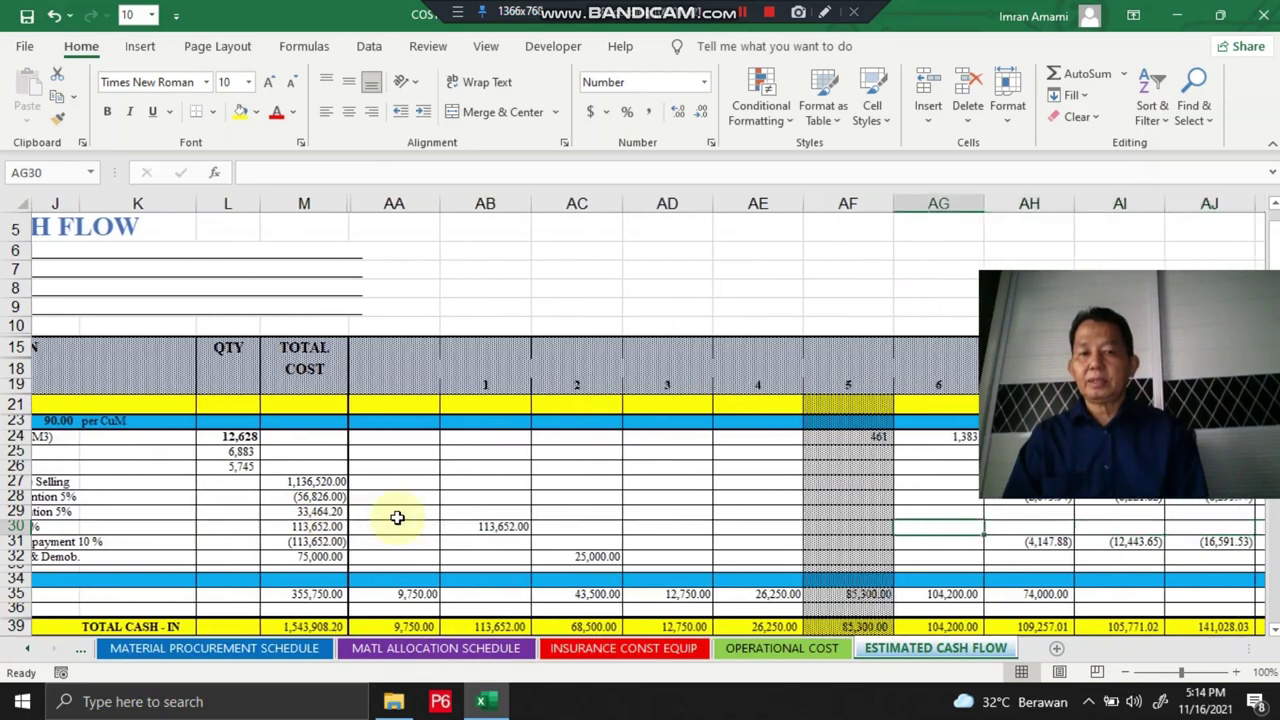
{"action": "key", "text": "Left"}
{"action": "key", "text": "Left"}
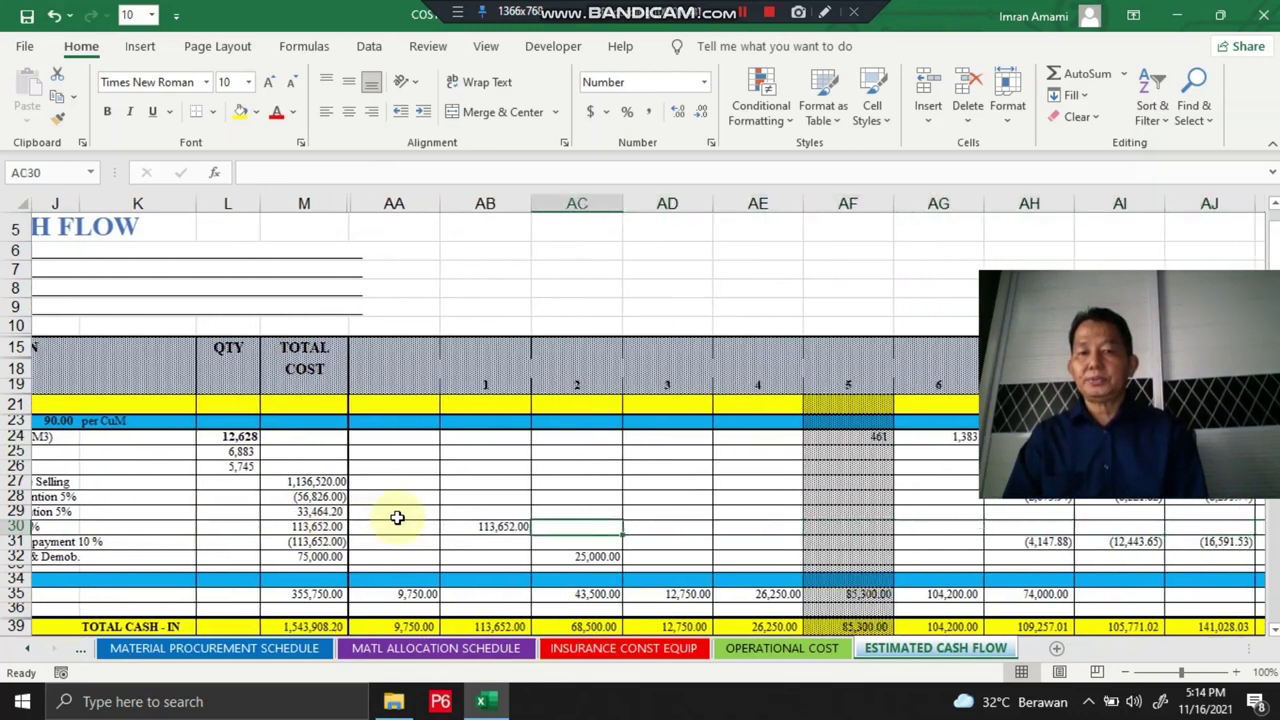
{"action": "key", "text": "Left"}
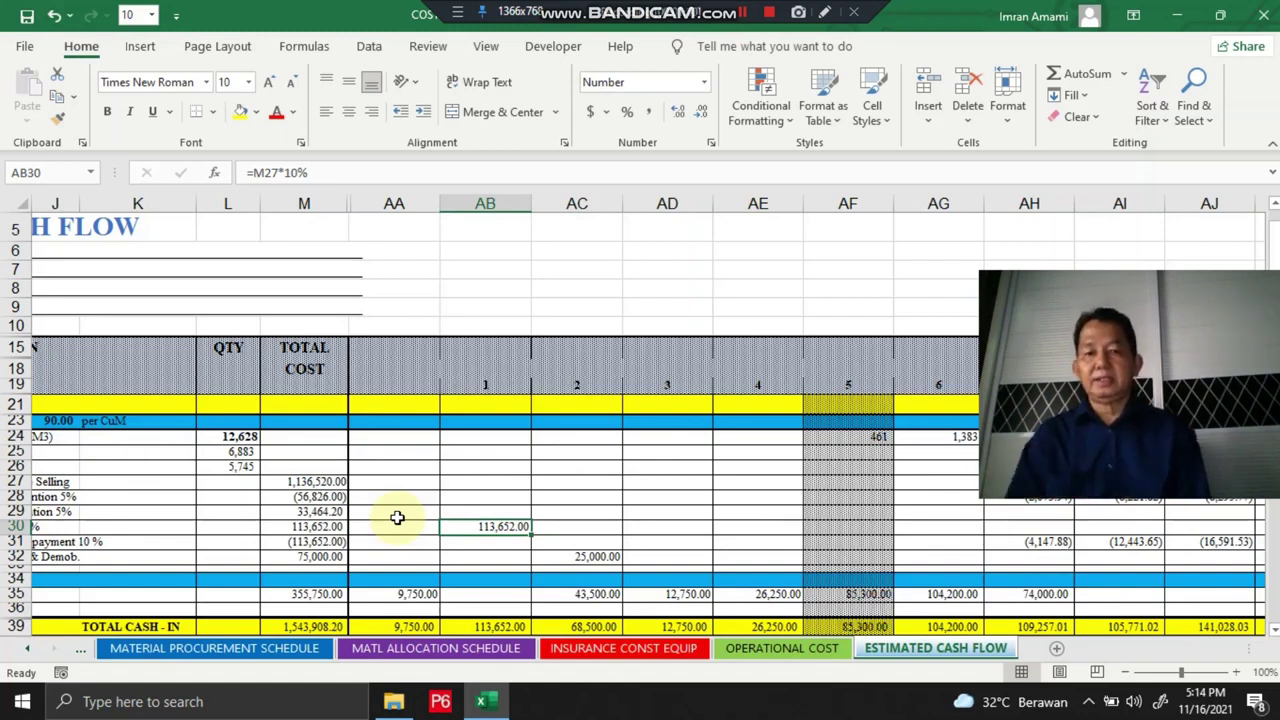
{"action": "key", "text": "Right"}
{"action": "key", "text": "Right"}
{"action": "key", "text": "Right"}
{"action": "key", "text": "Right"}
{"action": "key", "text": "Up"}
{"action": "key", "text": "Up"}
{"action": "key", "text": "Up"}
{"action": "key", "text": "Up"}
{"action": "key", "text": "Up"}
{"action": "key", "text": "Up"}
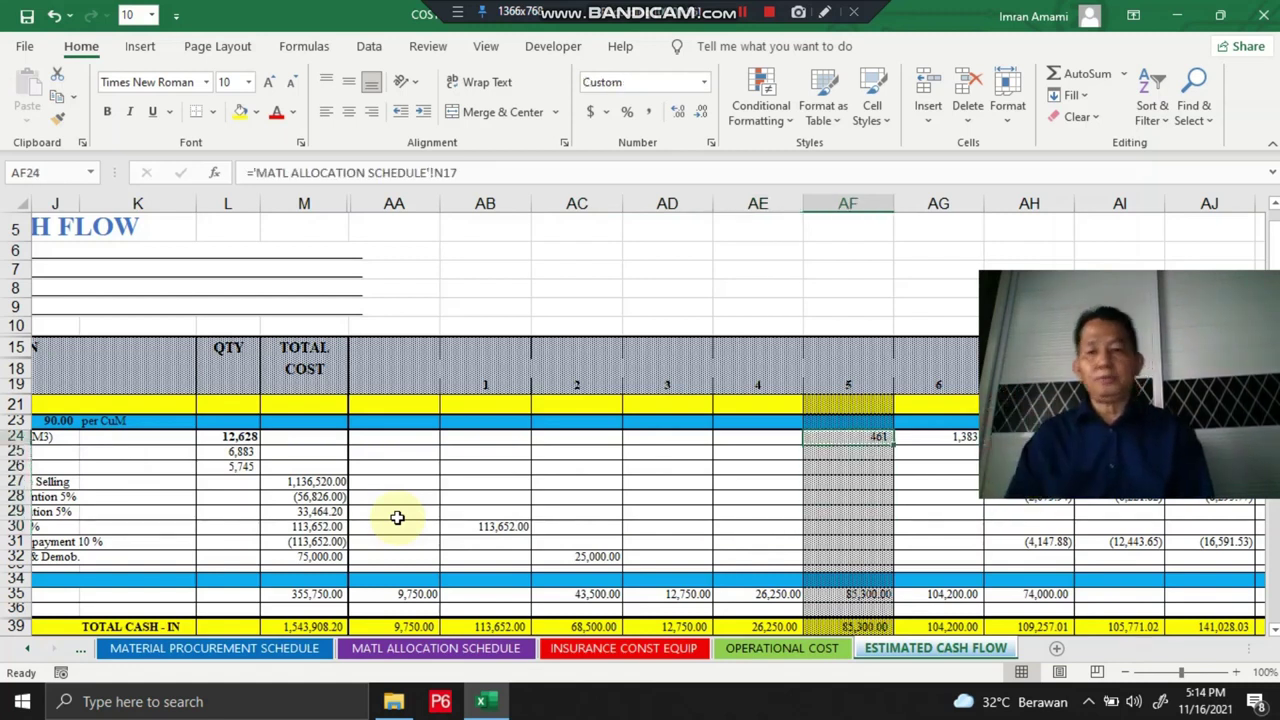
{"action": "key", "text": "Left"}
{"action": "key", "text": "Left"}
{"action": "key", "text": "Left"}
{"action": "key", "text": "Left"}
{"action": "key", "text": "Left"}
{"action": "key", "text": "Left"}
{"action": "key", "text": "Left"}
{"action": "key", "text": "Left"}
{"action": "key", "text": "Left"}
{"action": "key", "text": "Left"}
{"action": "key", "text": "Left"}
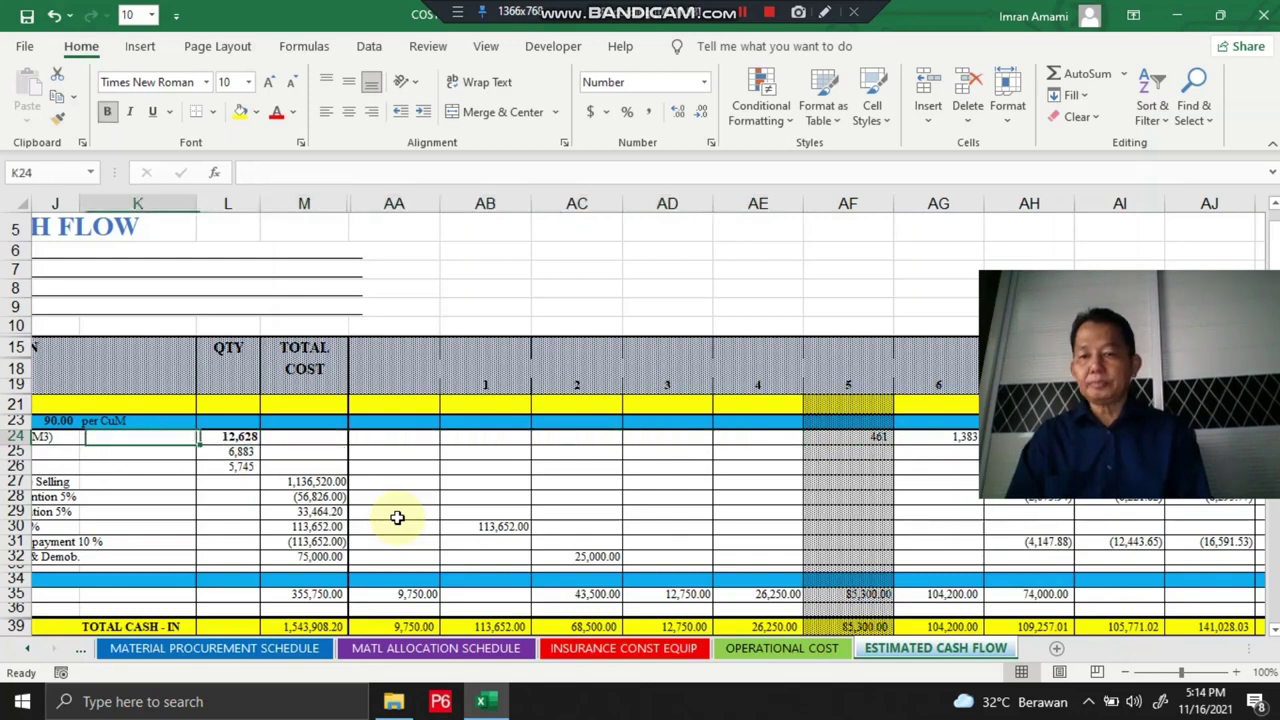
{"action": "key", "text": "Down"}
{"action": "key", "text": "Down"}
{"action": "key", "text": "Down"}
{"action": "key", "text": "Down"}
{"action": "key", "text": "Down"}
{"action": "key", "text": "Down"}
{"action": "key", "text": "Down"}
{"action": "key", "text": "Down"}
{"action": "key", "text": "Down"}
{"action": "key", "text": "Down"}
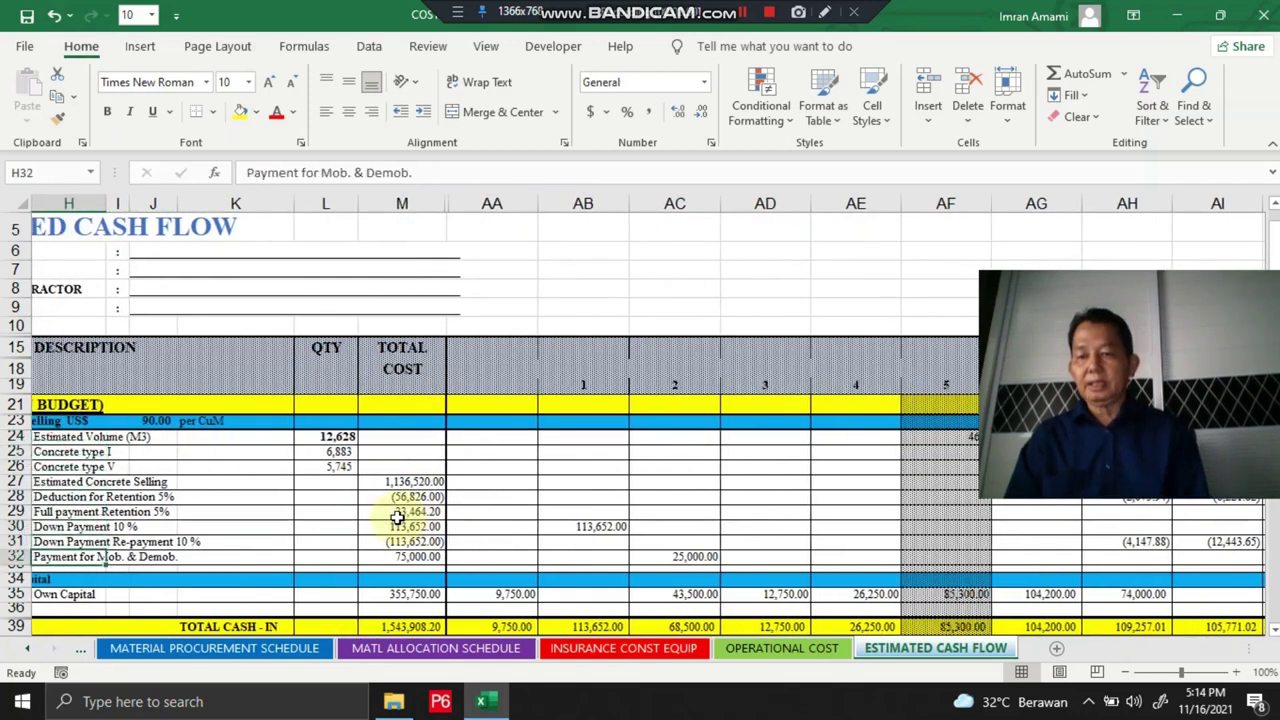
{"action": "key", "text": "Up"}
{"action": "key", "text": "Right"}
{"action": "key", "text": "Right"}
{"action": "key", "text": "Right"}
{"action": "key", "text": "Right"}
{"action": "key", "text": "Right"}
{"action": "key", "text": "Right"}
{"action": "key", "text": "Right"}
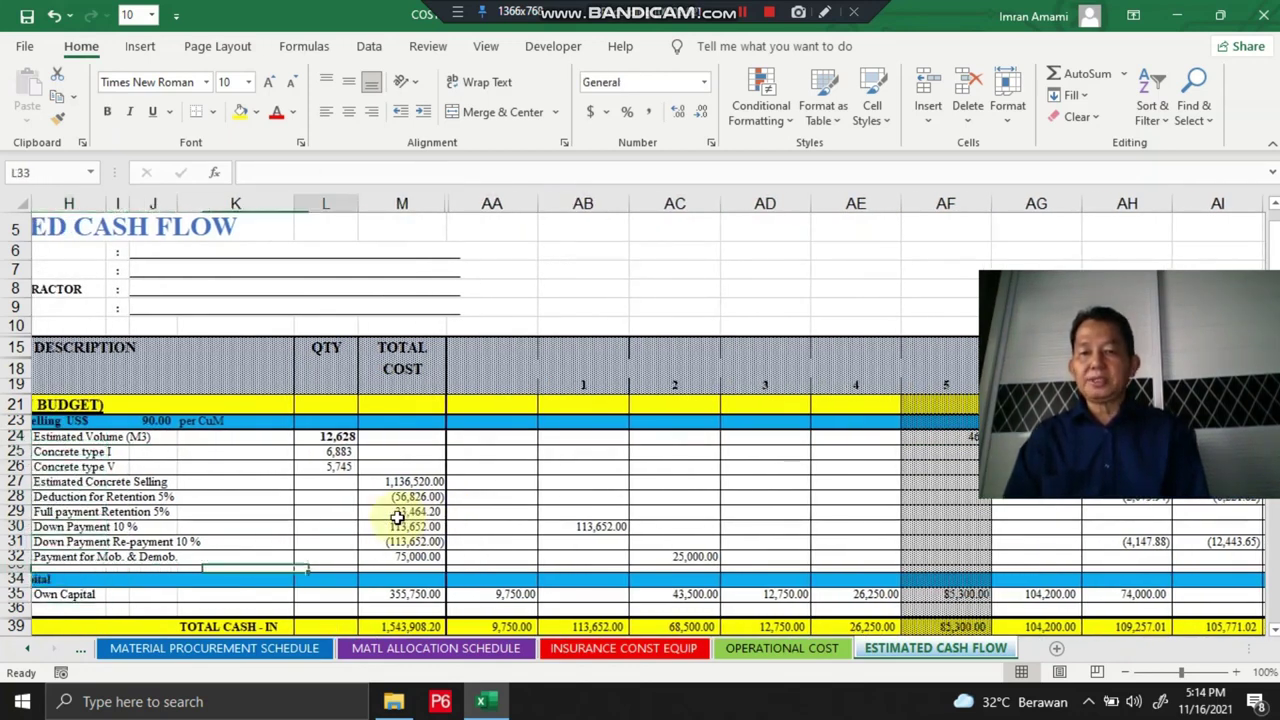
{"action": "key", "text": "Right"}
{"action": "key", "text": "Right"}
{"action": "key", "text": "Right"}
{"action": "key", "text": "Right"}
{"action": "key", "text": "Right"}
{"action": "key", "text": "Right"}
{"action": "key", "text": "Right"}
{"action": "key", "text": "Right"}
{"action": "key", "text": "Right"}
{"action": "key", "text": "Right"}
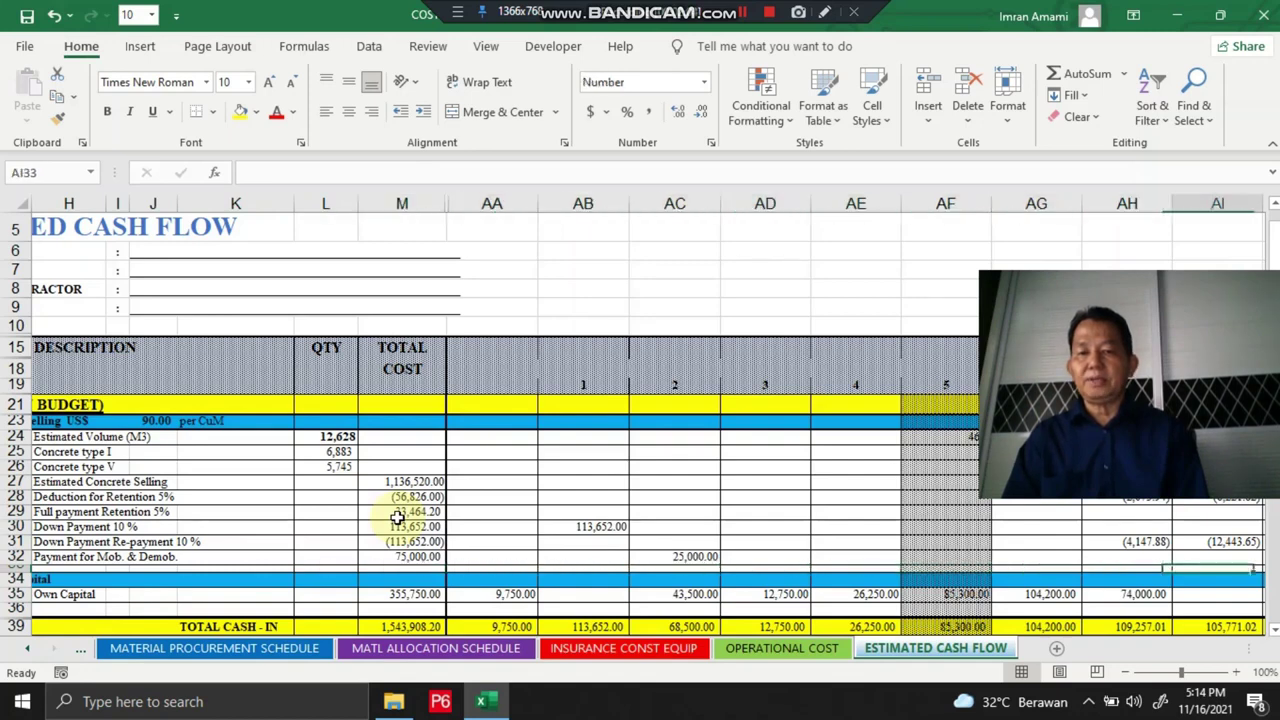
{"action": "key", "text": "Left"}
{"action": "key", "text": "Left"}
{"action": "key", "text": "Left"}
{"action": "key", "text": "Left"}
{"action": "key", "text": "Left"}
{"action": "key", "text": "Left"}
{"action": "key", "text": "Left"}
{"action": "key", "text": "Left"}
{"action": "key", "text": "Left"}
{"action": "key", "text": "Up"}
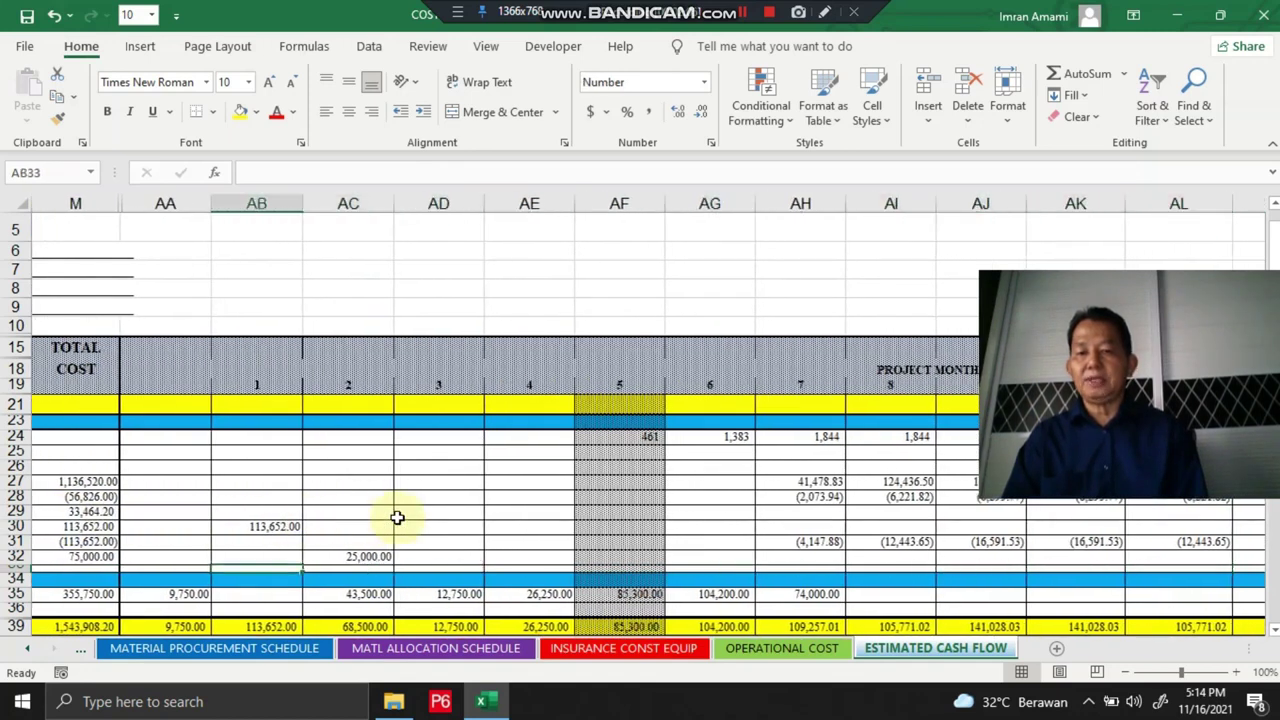
{"action": "key", "text": "Left"}
{"action": "key", "text": "Left"}
{"action": "key", "text": "Left"}
{"action": "key", "text": "Left"}
{"action": "key", "text": "Left"}
{"action": "key", "text": "Left"}
{"action": "key", "text": "Left"}
{"action": "key", "text": "Left"}
{"action": "key", "text": "Left"}
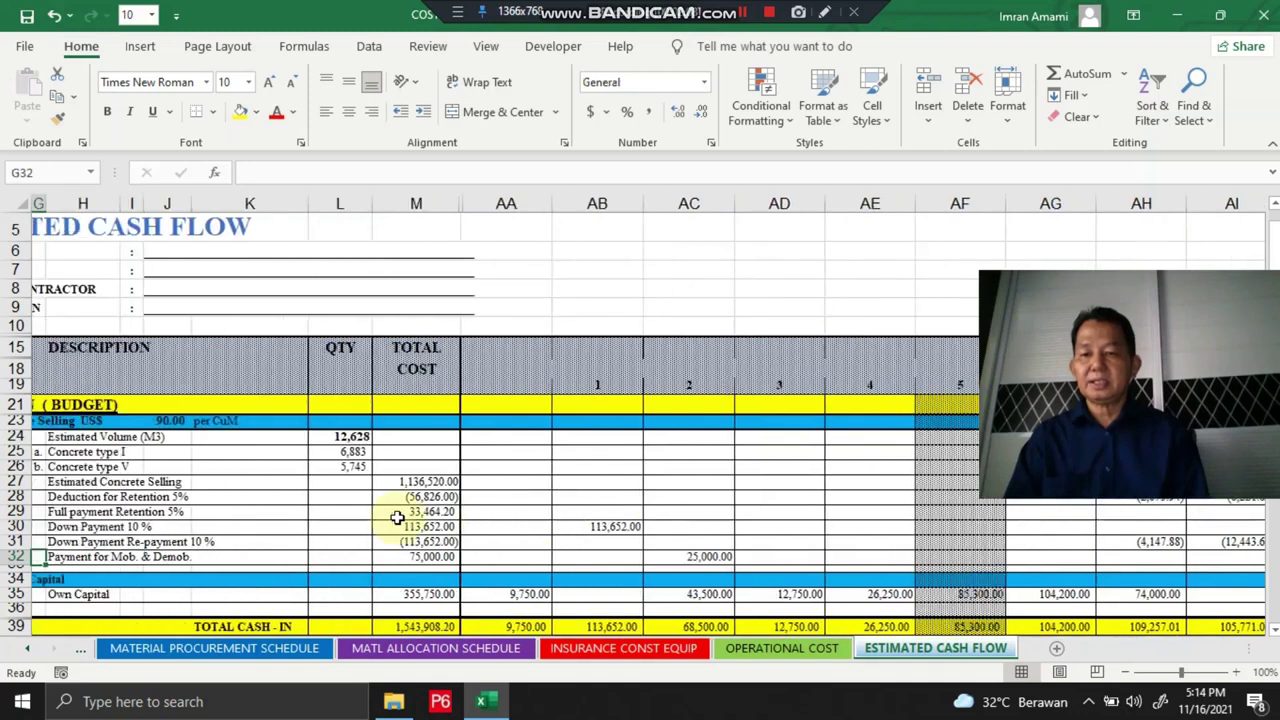
{"action": "key", "text": "Right"}
{"action": "key", "text": "Right"}
{"action": "key", "text": "Right"}
{"action": "key", "text": "Right"}
{"action": "key", "text": "Right"}
{"action": "key", "text": "Right"}
{"action": "key", "text": "Right"}
{"action": "key", "text": "Right"}
{"action": "key", "text": "Right"}
{"action": "key", "text": "Right"}
{"action": "key", "text": "Right"}
{"action": "key", "text": "Right"}
{"action": "key", "text": "Right"}
{"action": "key", "text": "Right"}
{"action": "key", "text": "Right"}
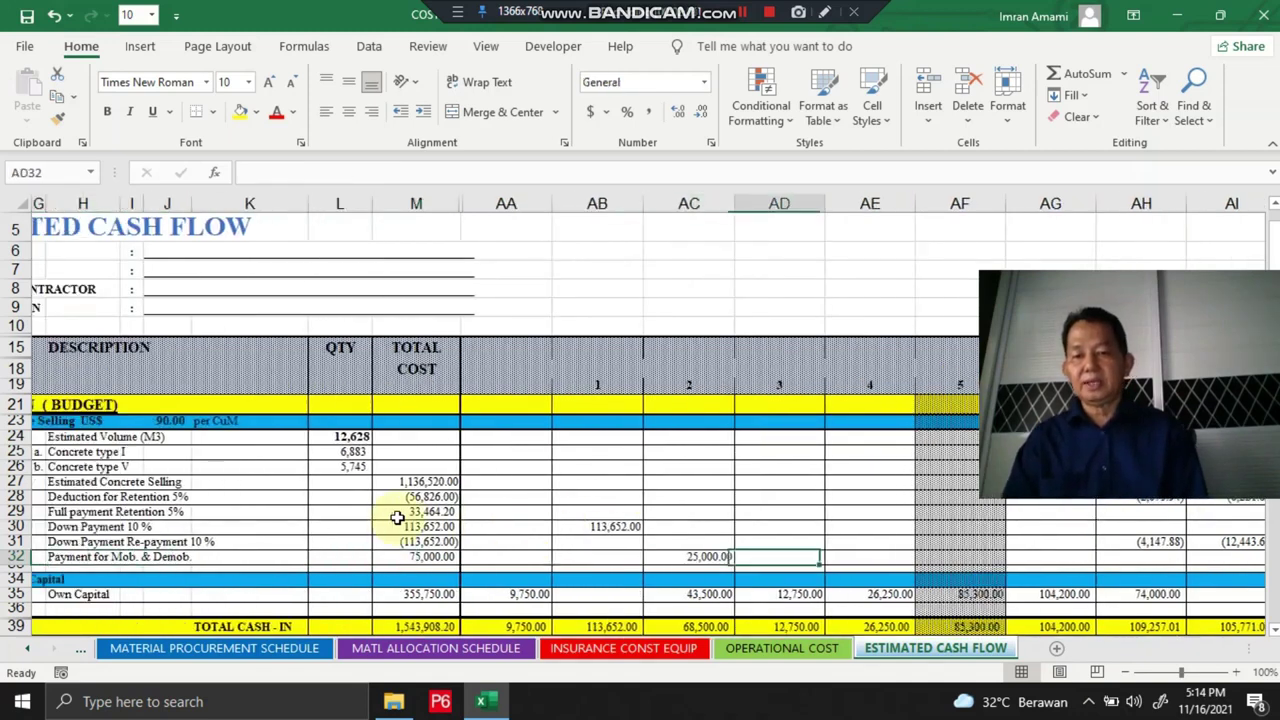
{"action": "key", "text": "Right"}
{"action": "key", "text": "Right"}
{"action": "key", "text": "Right"}
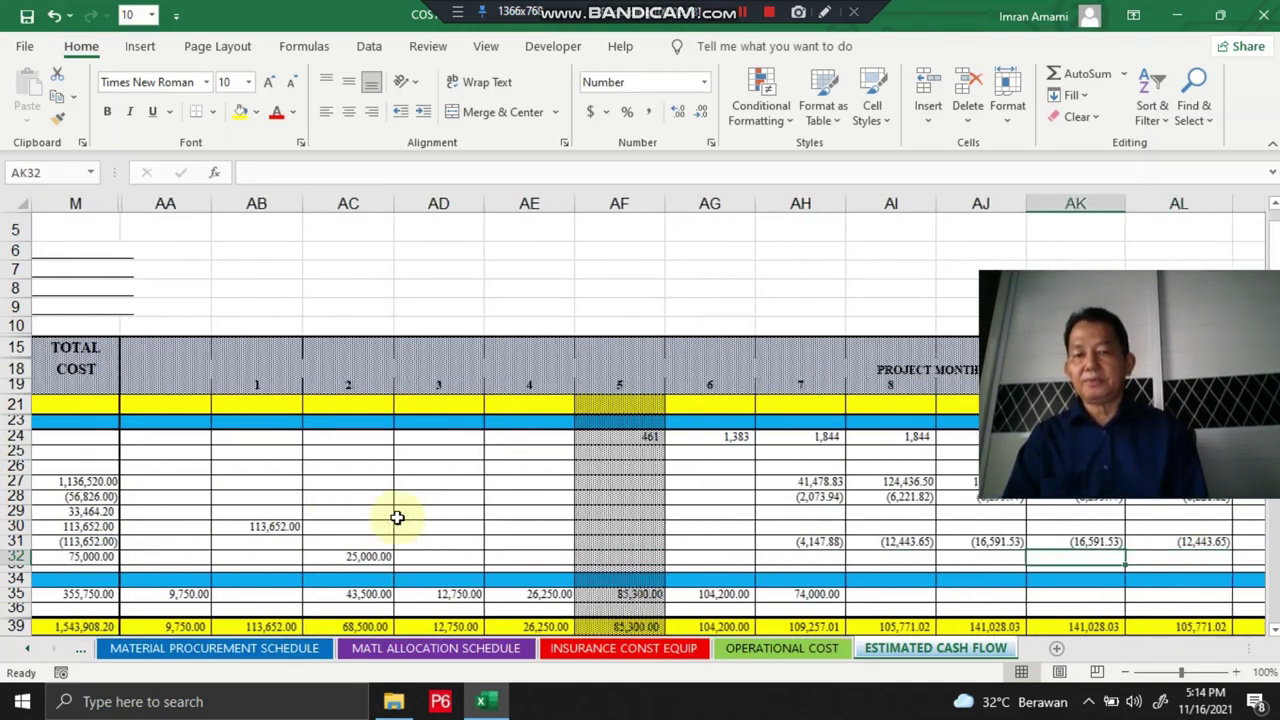
{"action": "key", "text": "Left"}
{"action": "key", "text": "Left"}
{"action": "key", "text": "Left"}
{"action": "key", "text": "Left"}
{"action": "key", "text": "Left"}
{"action": "key", "text": "Left"}
{"action": "key", "text": "Left"}
{"action": "key", "text": "Left"}
{"action": "key", "text": "Left"}
{"action": "key", "text": "Left"}
{"action": "key", "text": "Left"}
{"action": "key", "text": "Right"}
{"action": "key", "text": "Right"}
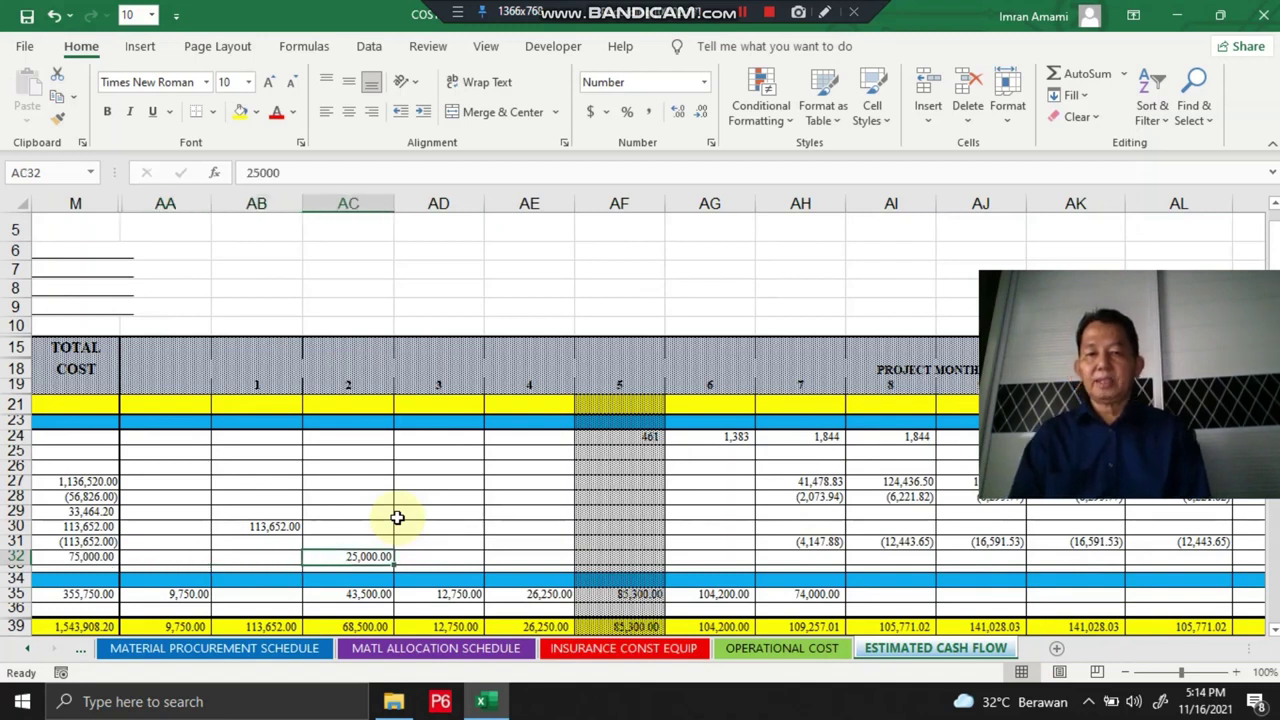
{"action": "key", "text": "Right"}
{"action": "key", "text": "Right"}
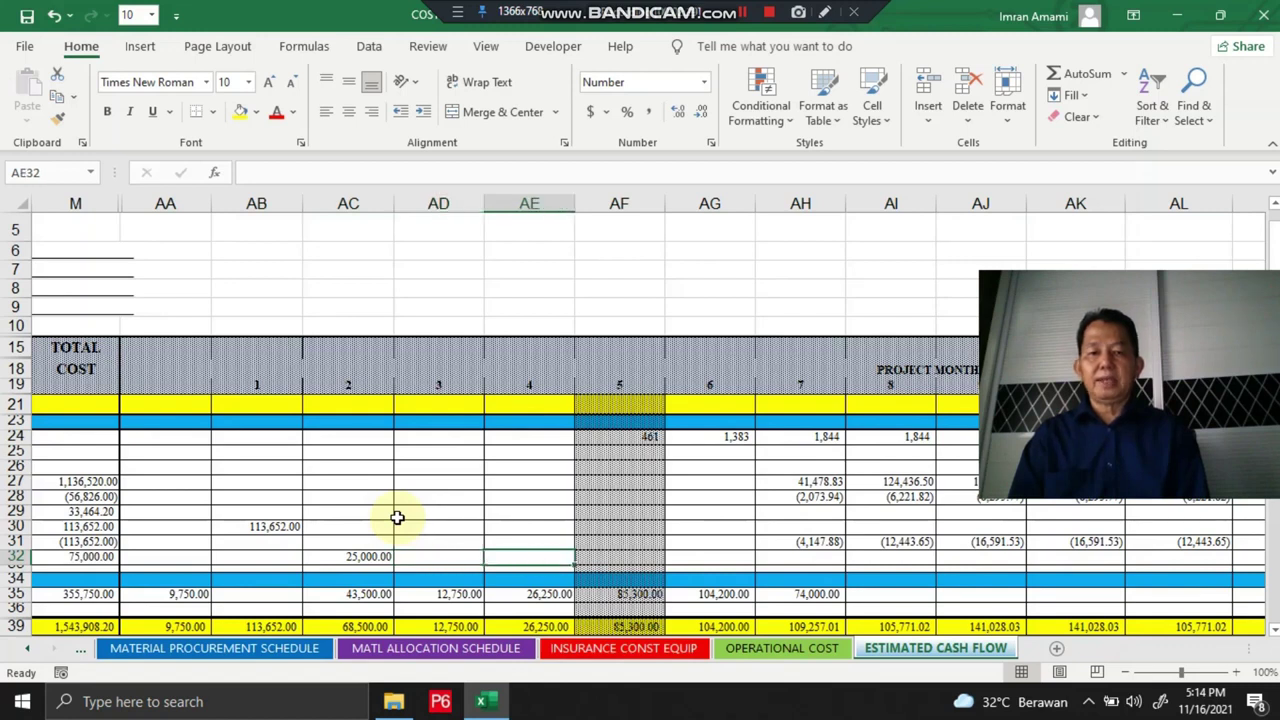
{"action": "key", "text": "Left"}
{"action": "key", "text": "Right"}
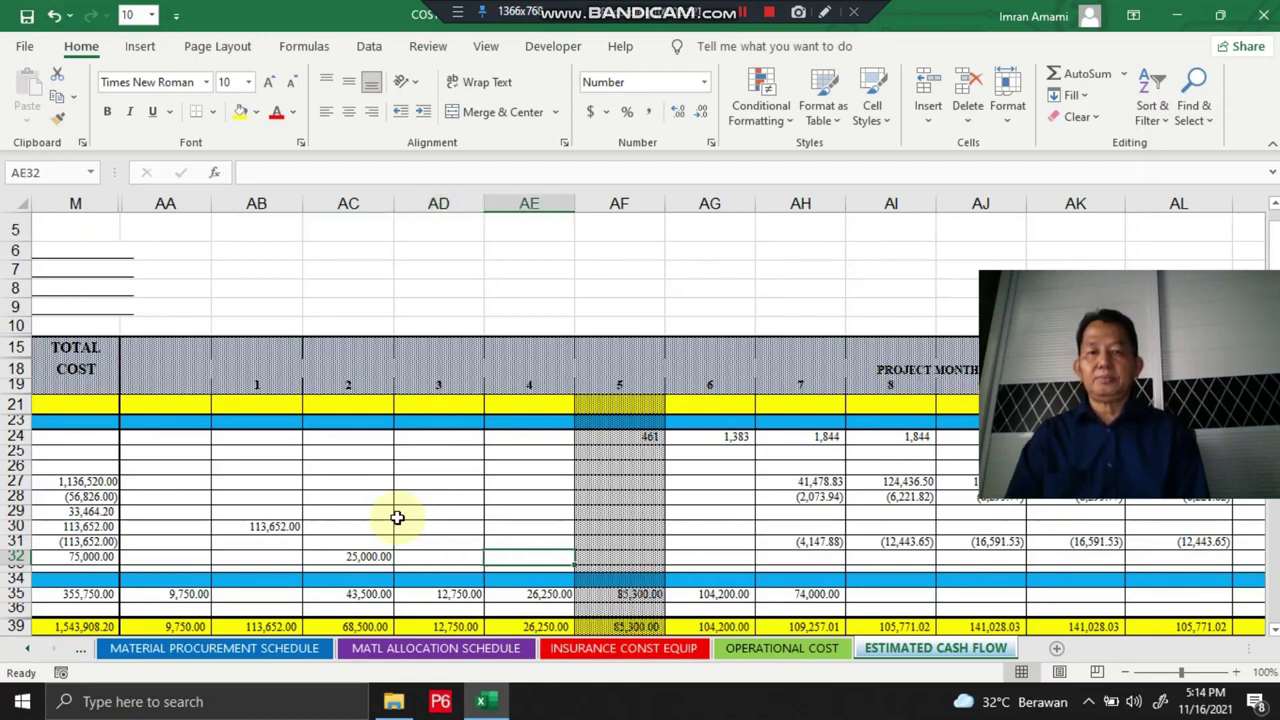
{"action": "key", "text": "Left"}
{"action": "key", "text": "Left"}
{"action": "key", "text": "Left"}
{"action": "key", "text": "Left"}
{"action": "key", "text": "Left"}
{"action": "key", "text": "Left"}
{"action": "key", "text": "Left"}
{"action": "key", "text": "Left"}
{"action": "key", "text": "Left"}
{"action": "key", "text": "Left"}
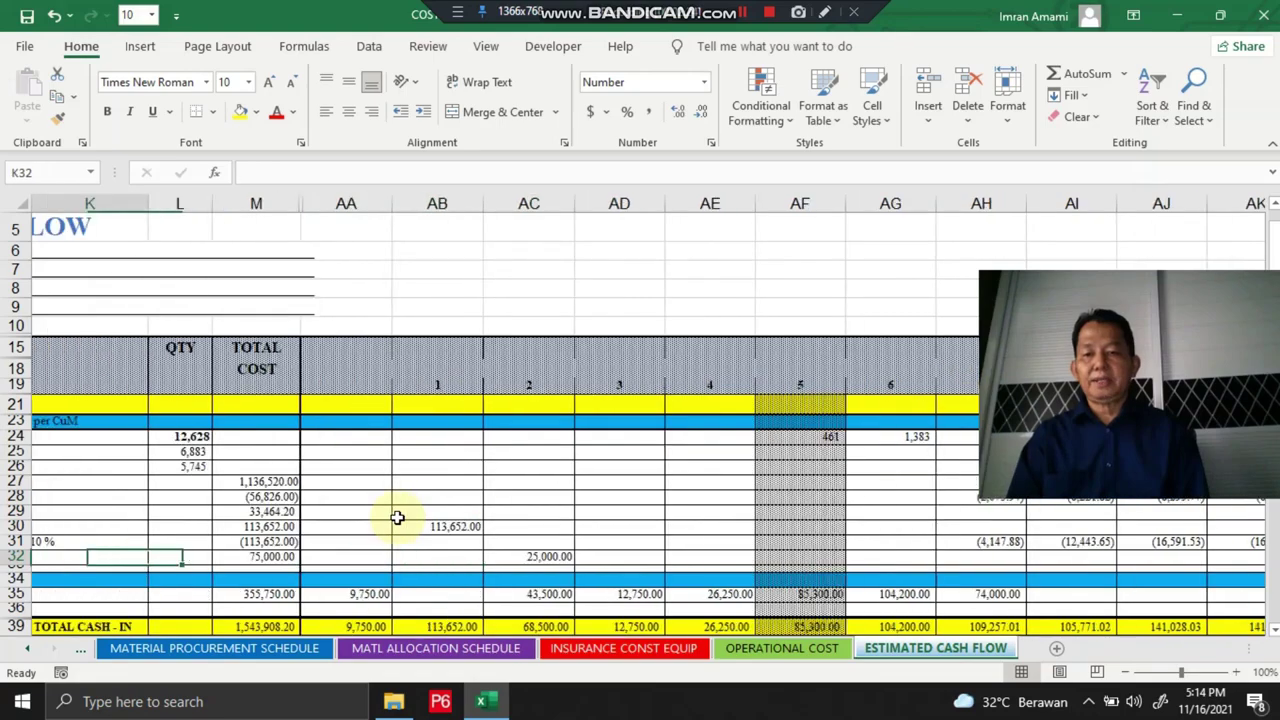
{"action": "key", "text": "Down"}
{"action": "key", "text": "Down"}
{"action": "key", "text": "Down"}
{"action": "key", "text": "Down"}
{"action": "key", "text": "Down"}
{"action": "key", "text": "Down"}
{"action": "key", "text": "Down"}
{"action": "key", "text": "Down"}
{"action": "key", "text": "Down"}
{"action": "key", "text": "Down"}
{"action": "key", "text": "Down"}
{"action": "key", "text": "Down"}
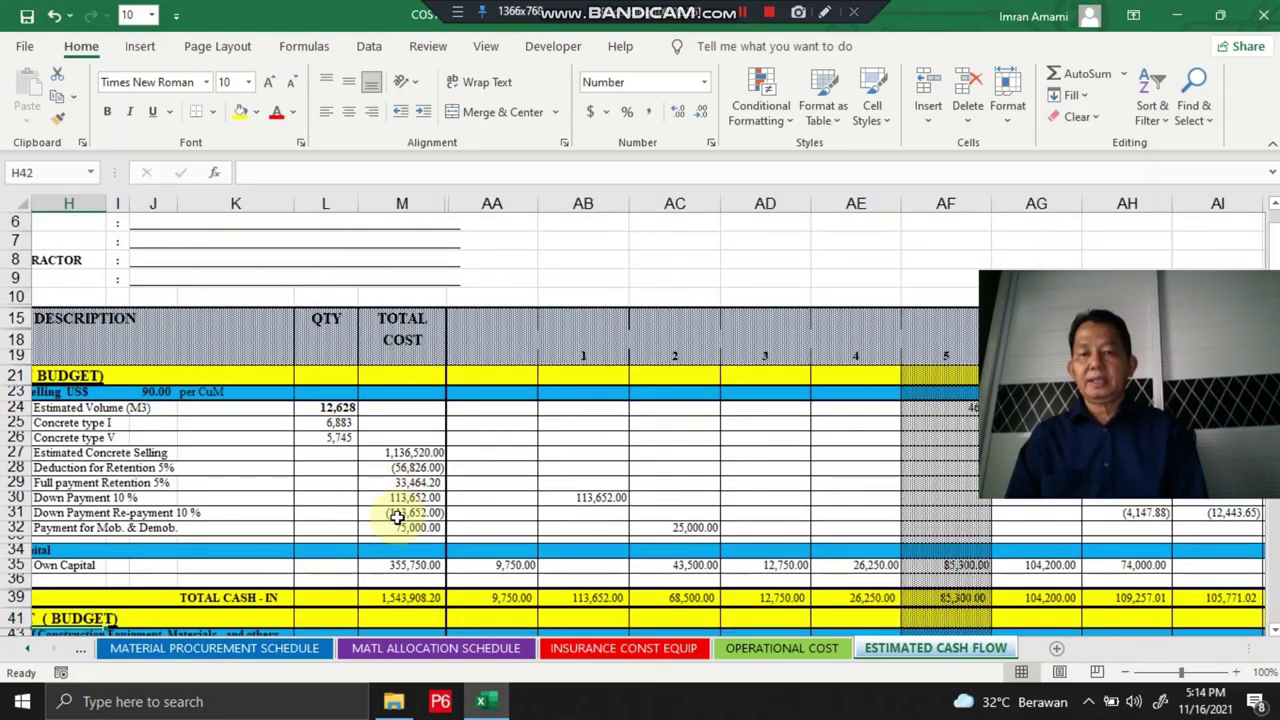
{"action": "key", "text": "Down"}
{"action": "key", "text": "Left"}
{"action": "key", "text": "Left"}
{"action": "key", "text": "Left"}
{"action": "key", "text": "Left"}
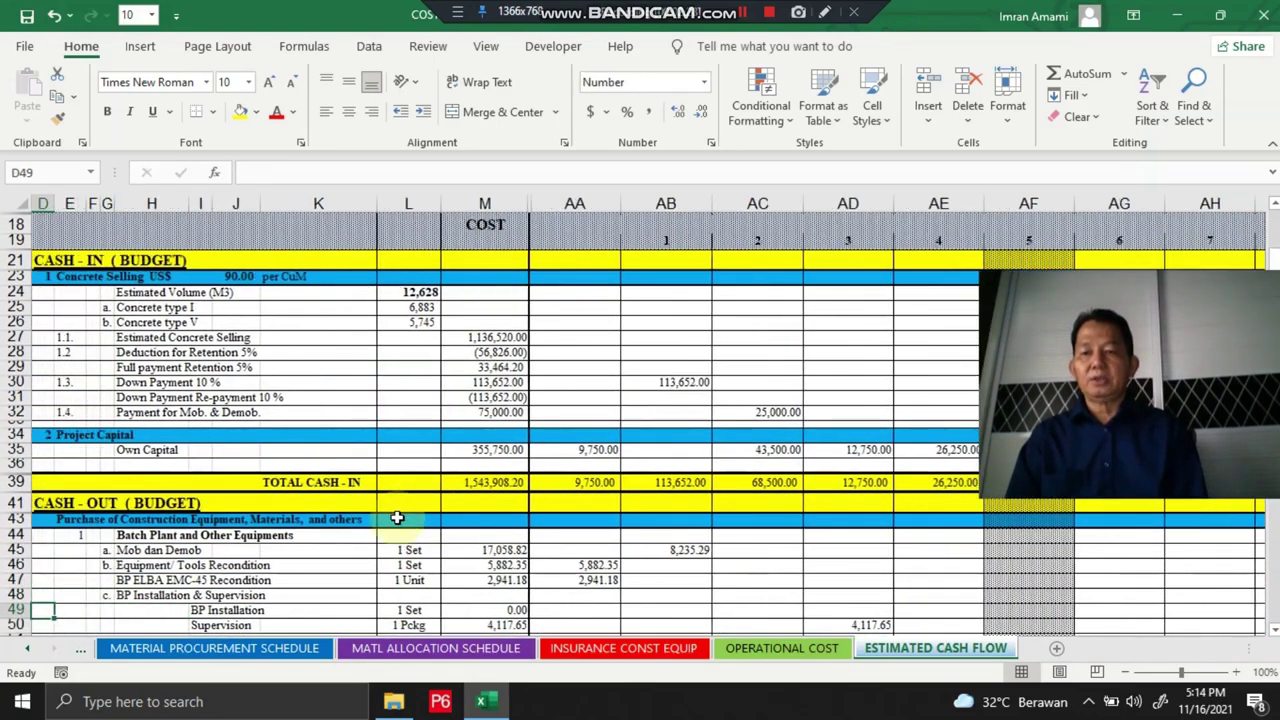
{"action": "key", "text": "Down"}
{"action": "key", "text": "Down"}
{"action": "key", "text": "Up"}
{"action": "key", "text": "Up"}
{"action": "key", "text": "Up"}
{"action": "key", "text": "Up"}
{"action": "key", "text": "Up"}
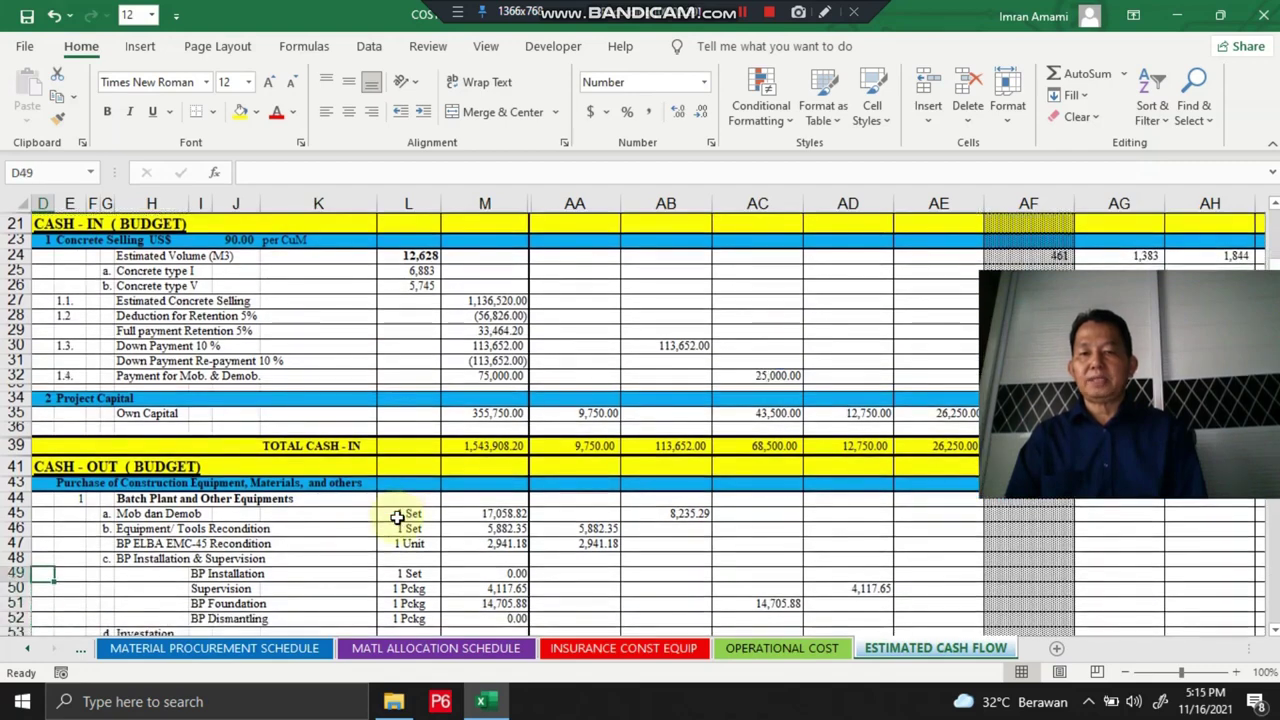
{"action": "key", "text": "Up"}
{"action": "key", "text": "Right"}
{"action": "key", "text": "Right"}
{"action": "key", "text": "Right"}
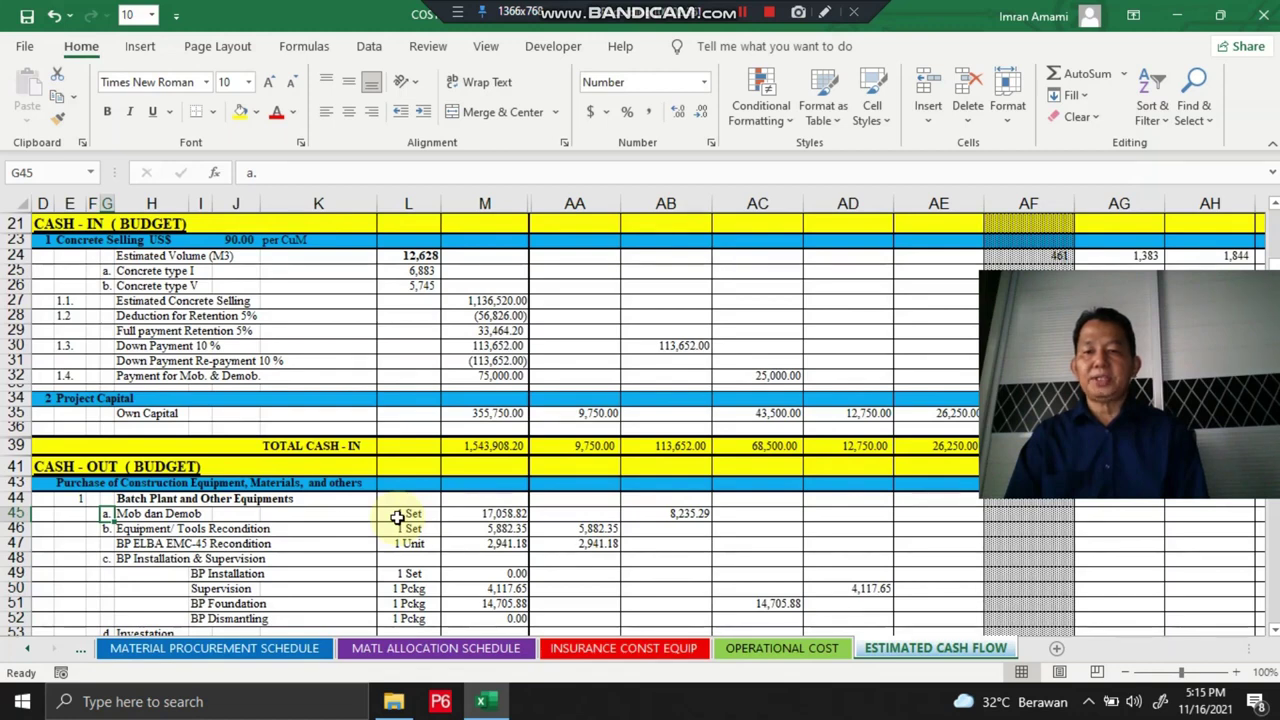
{"action": "key", "text": "Right"}
{"action": "key", "text": "Right"}
{"action": "key", "text": "Right"}
{"action": "key", "text": "Right"}
{"action": "key", "text": "Right"}
{"action": "key", "text": "Right"}
{"action": "key", "text": "Right"}
{"action": "key", "text": "Right"}
{"action": "key", "text": "Right"}
{"action": "key", "text": "Right"}
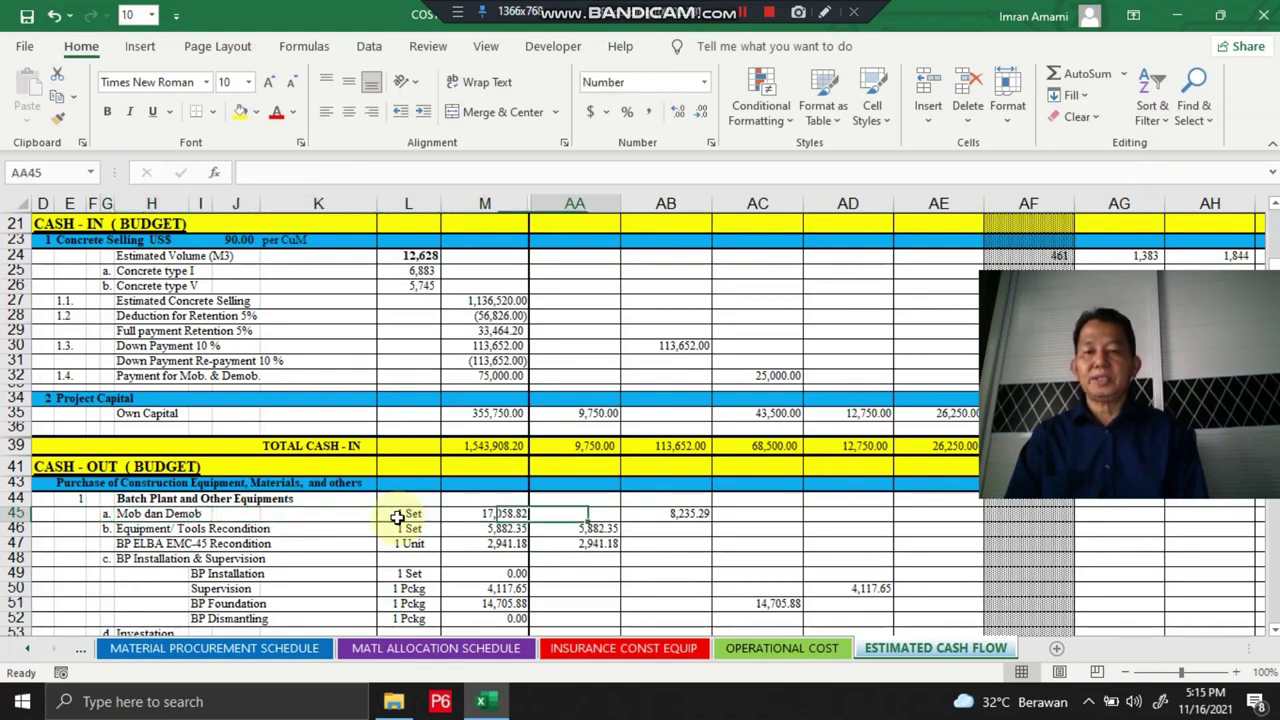
{"action": "key", "text": "Right"}
{"action": "key", "text": "Right"}
{"action": "key", "text": "Right"}
{"action": "key", "text": "Right"}
{"action": "key", "text": "Right"}
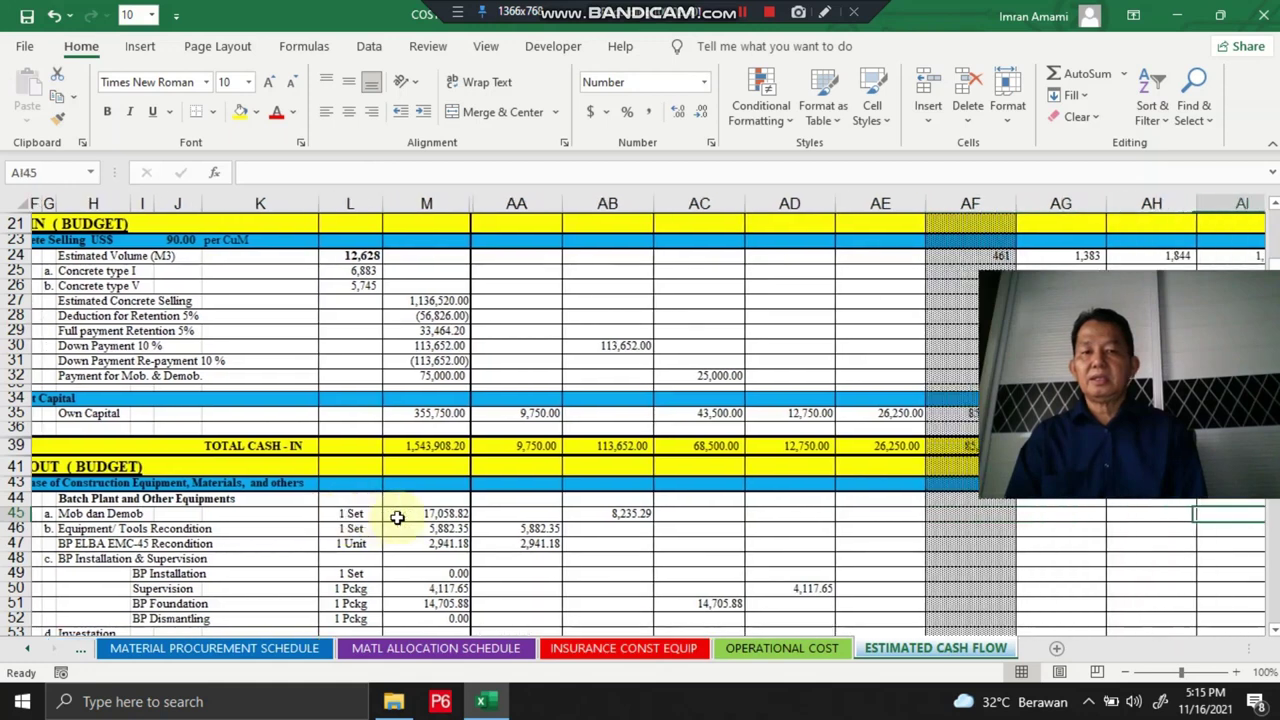
{"action": "key", "text": "Left"}
{"action": "key", "text": "Left"}
{"action": "key", "text": "Left"}
{"action": "key", "text": "Left"}
{"action": "key", "text": "Left"}
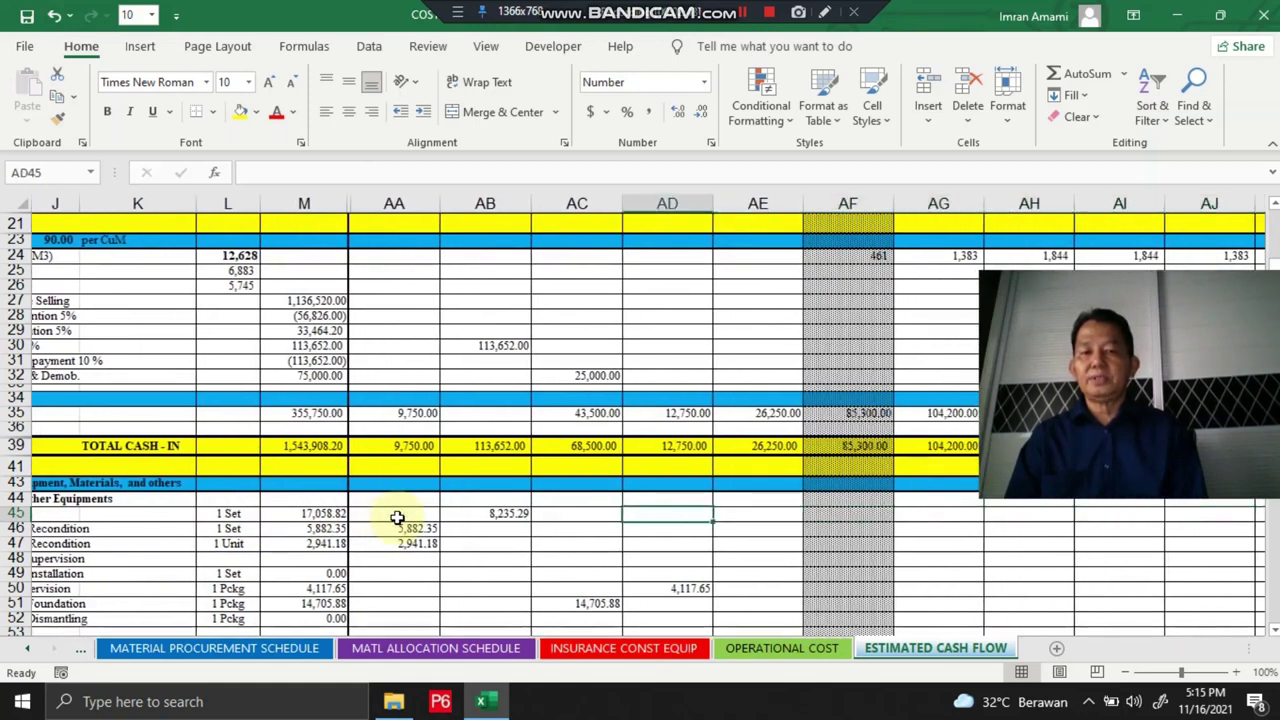
{"action": "key", "text": "Left"}
{"action": "key", "text": "Left"}
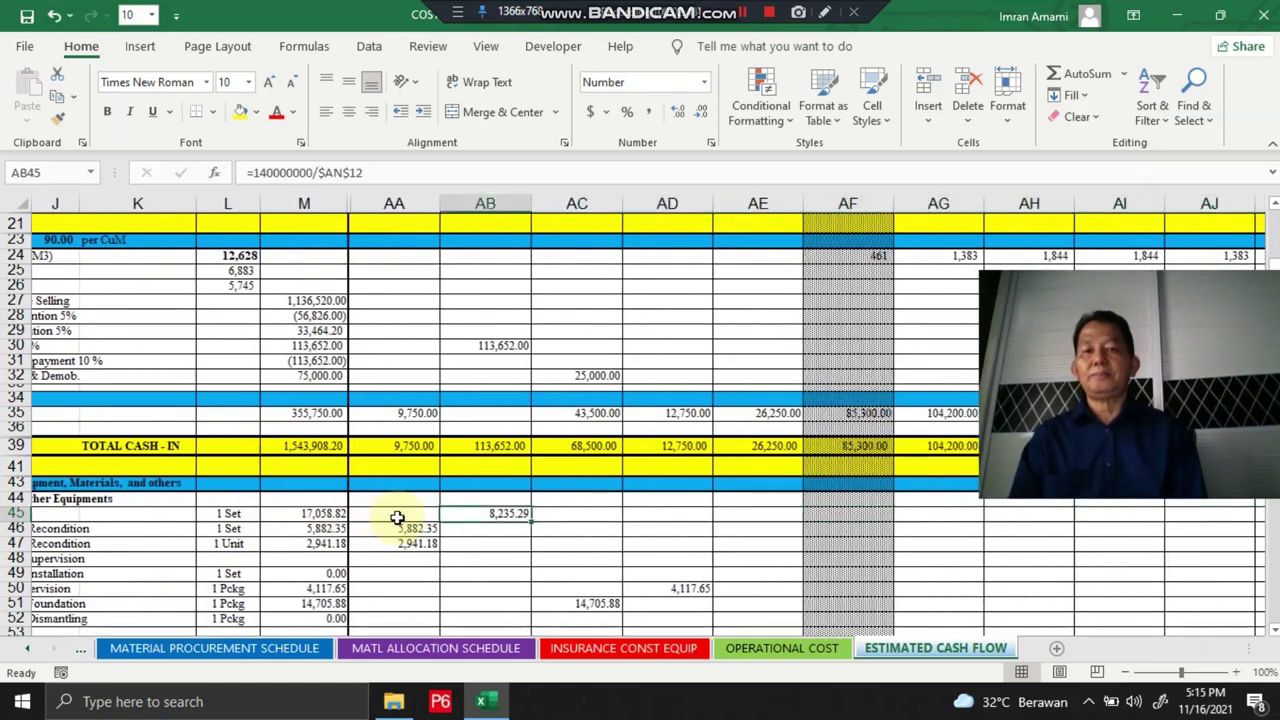
{"action": "key", "text": "Right"}
{"action": "key", "text": "Right"}
{"action": "key", "text": "Right"}
{"action": "key", "text": "Right"}
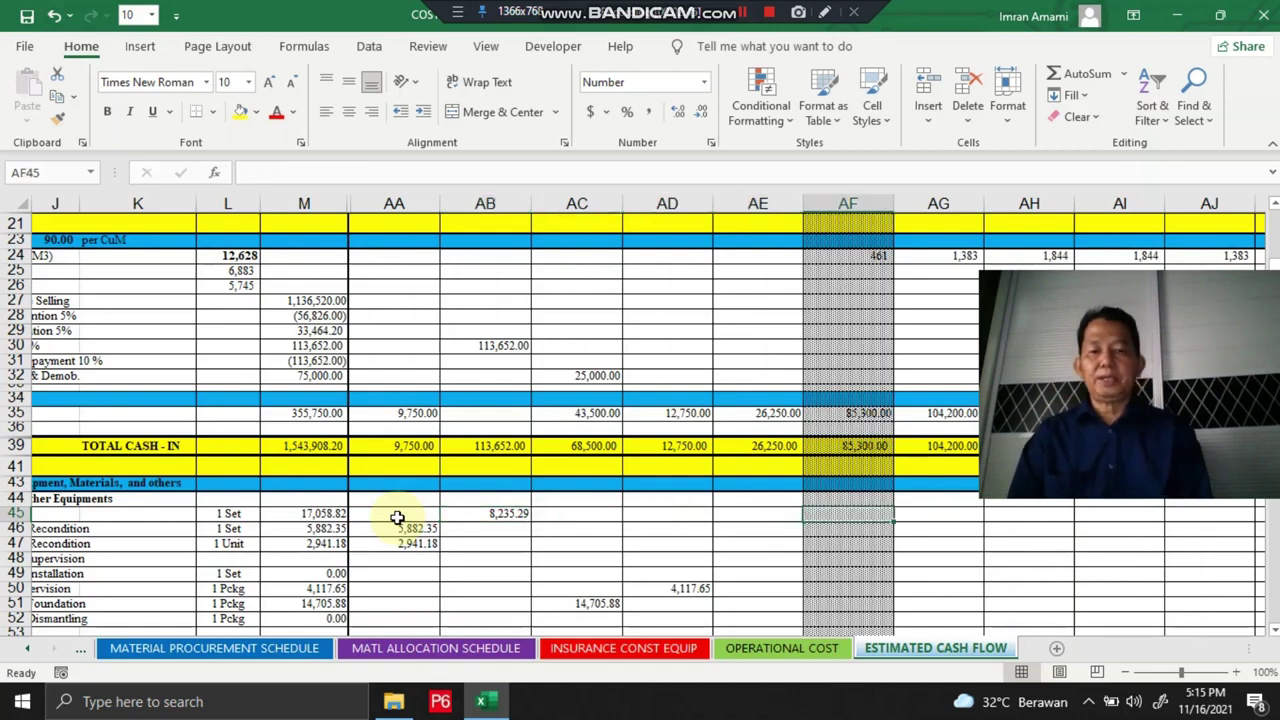
{"action": "key", "text": "Left"}
{"action": "key", "text": "Left"}
{"action": "key", "text": "Left"}
{"action": "key", "text": "Left"}
{"action": "key", "text": "Left"}
{"action": "key", "text": "Left"}
{"action": "key", "text": "Left"}
{"action": "key", "text": "Left"}
{"action": "key", "text": "Left"}
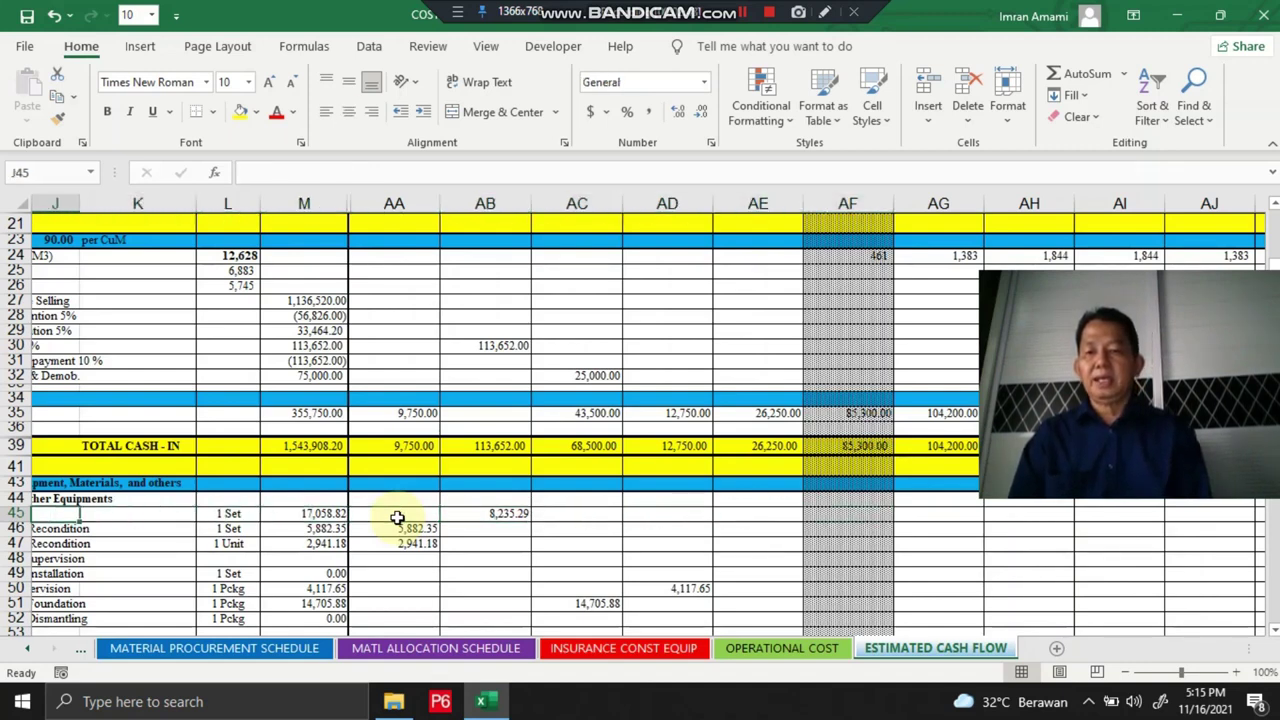
{"action": "key", "text": "Left"}
{"action": "key", "text": "Down"}
{"action": "key", "text": "Left"}
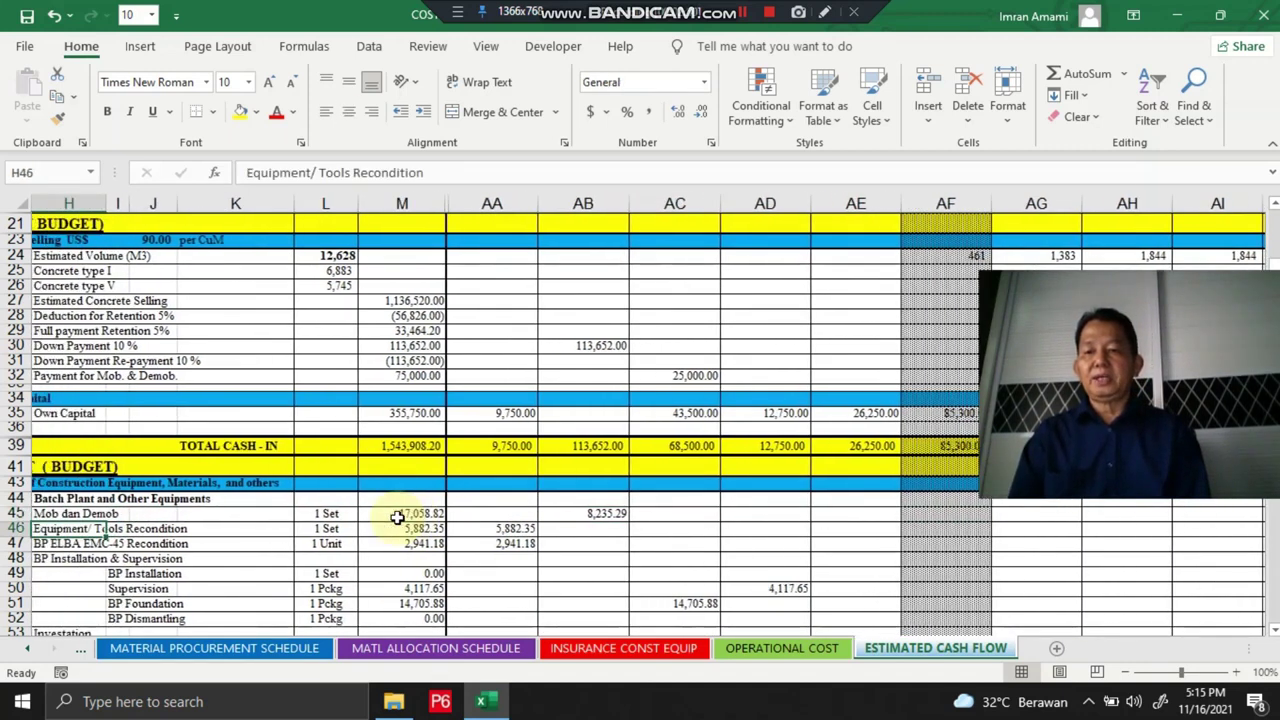
{"action": "scroll", "coordinate": [397, 517], "scroll_direction": "left", "scroll_amount": 2}
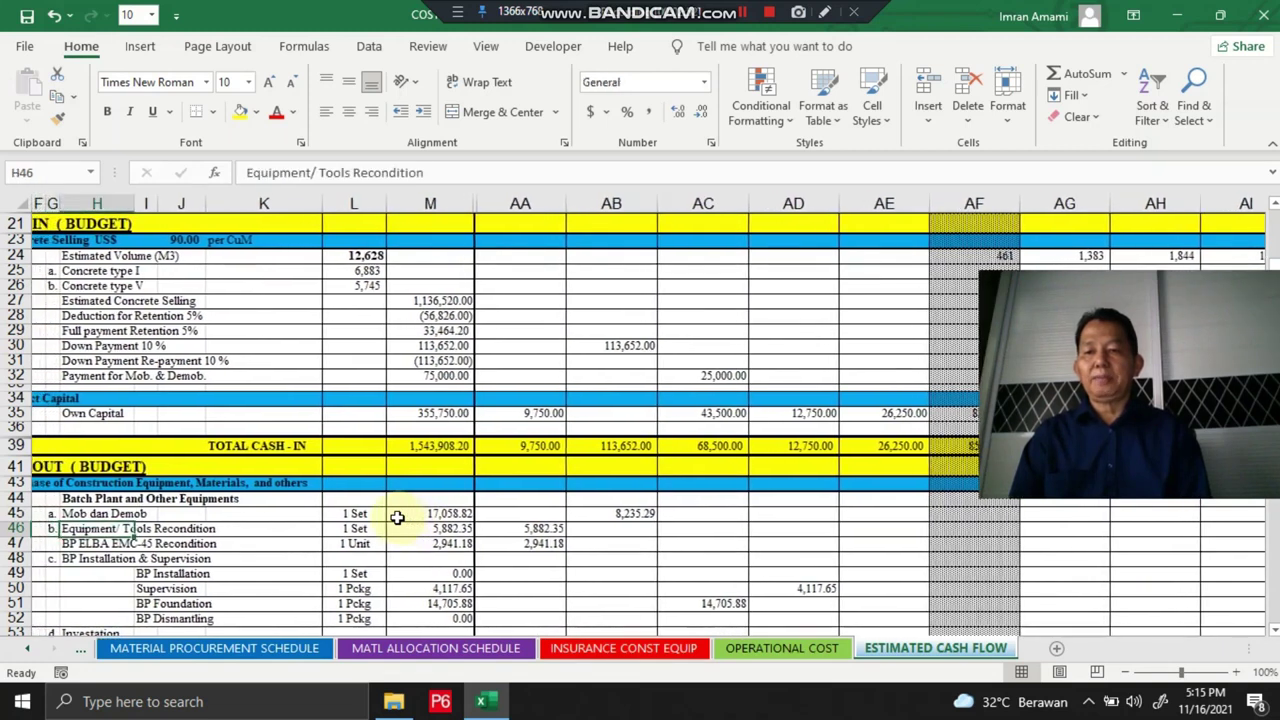
{"action": "key", "text": "Right"}
{"action": "key", "text": "Right"}
{"action": "key", "text": "Right"}
{"action": "key", "text": "Right"}
{"action": "key", "text": "Right"}
{"action": "key", "text": "Right"}
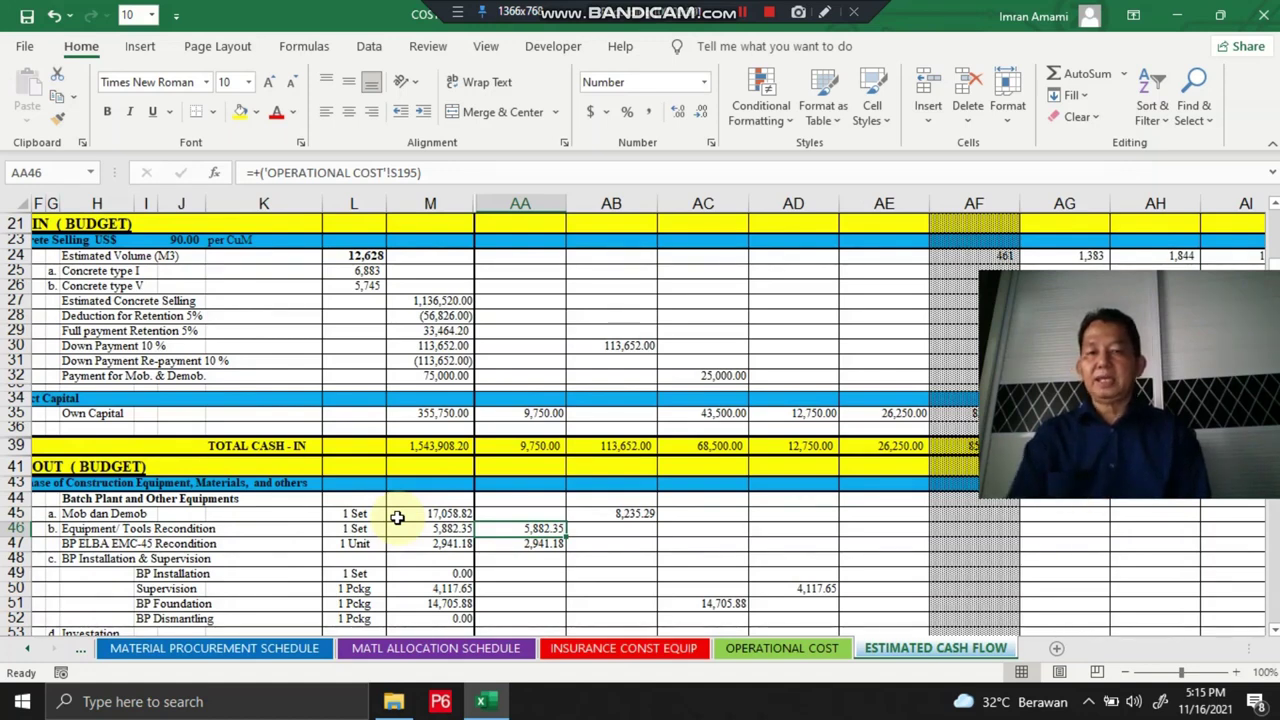
{"action": "key", "text": "Down"}
{"action": "key", "text": "Down"}
{"action": "key", "text": "Down"}
{"action": "key", "text": "Down"}
{"action": "key", "text": "Down"}
{"action": "key", "text": "Down"}
{"action": "key", "text": "Down"}
{"action": "key", "text": "Down"}
{"action": "key", "text": "Down"}
{"action": "key", "text": "Down"}
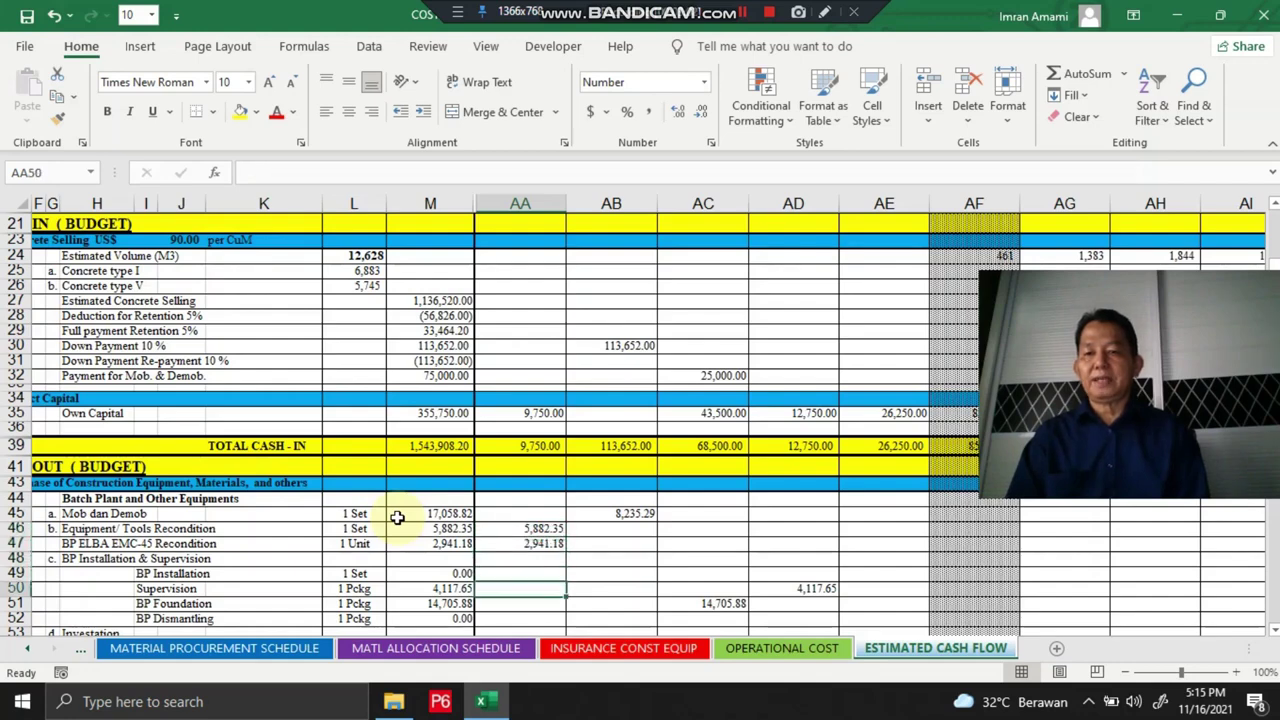
{"action": "key", "text": "Down"}
{"action": "key", "text": "Down"}
{"action": "key", "text": "Down"}
{"action": "key", "text": "Down"}
{"action": "key", "text": "Down"}
{"action": "key", "text": "Up"}
{"action": "key", "text": "Up"}
{"action": "key", "text": "Up"}
{"action": "key", "text": "Up"}
{"action": "key", "text": "Up"}
{"action": "key", "text": "Up"}
{"action": "key", "text": "Up"}
{"action": "key", "text": "Up"}
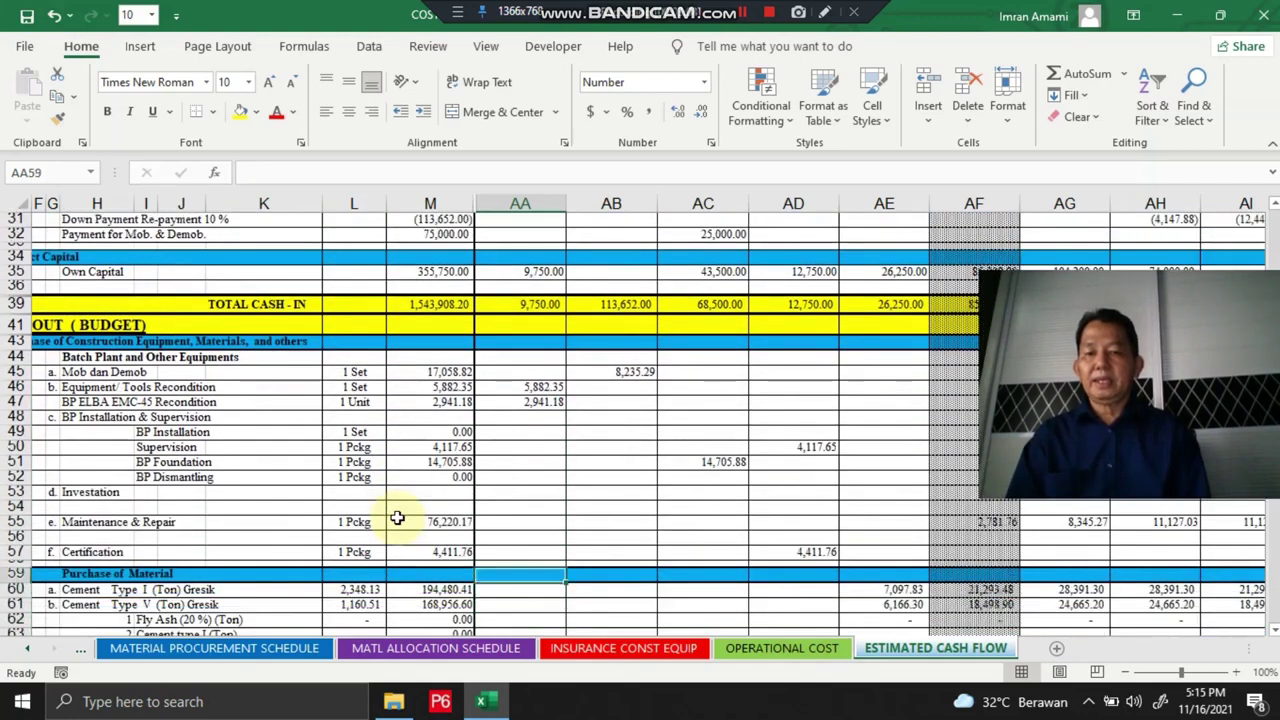
{"action": "key", "text": "Up"}
{"action": "key", "text": "Up"}
{"action": "key", "text": "Up"}
{"action": "key", "text": "Up"}
{"action": "key", "text": "Up"}
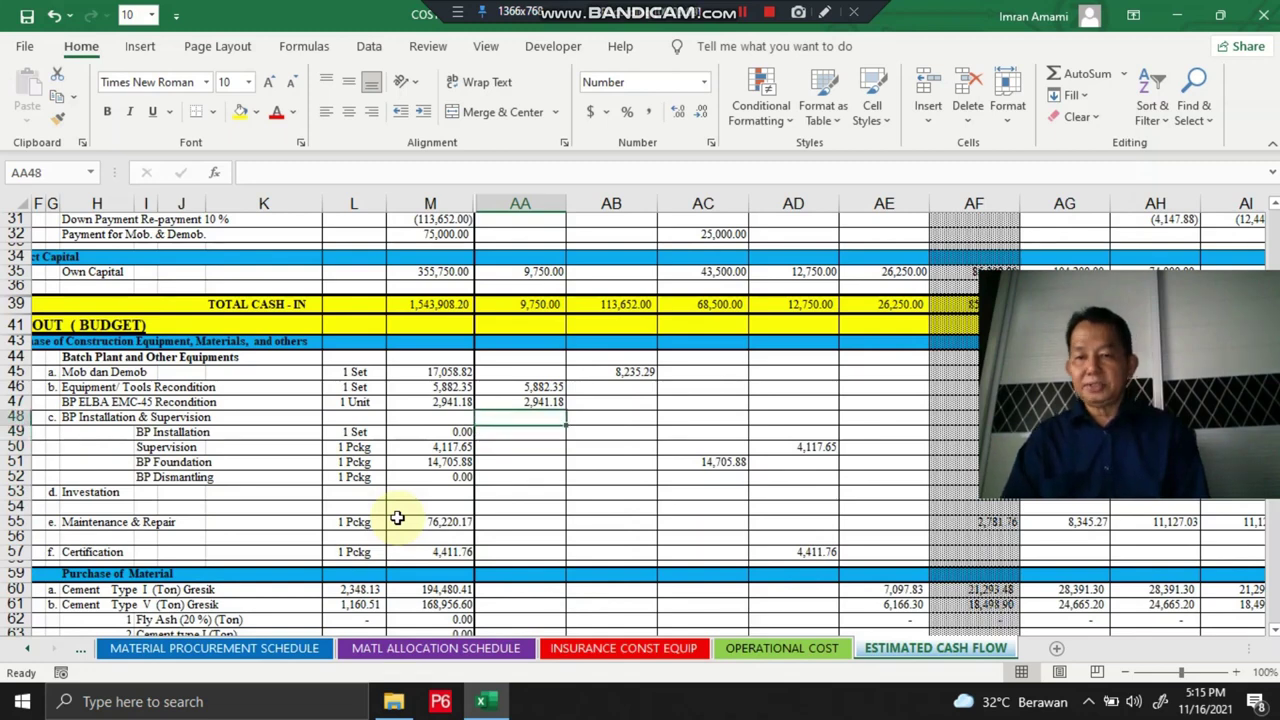
{"action": "key", "text": "Down"}
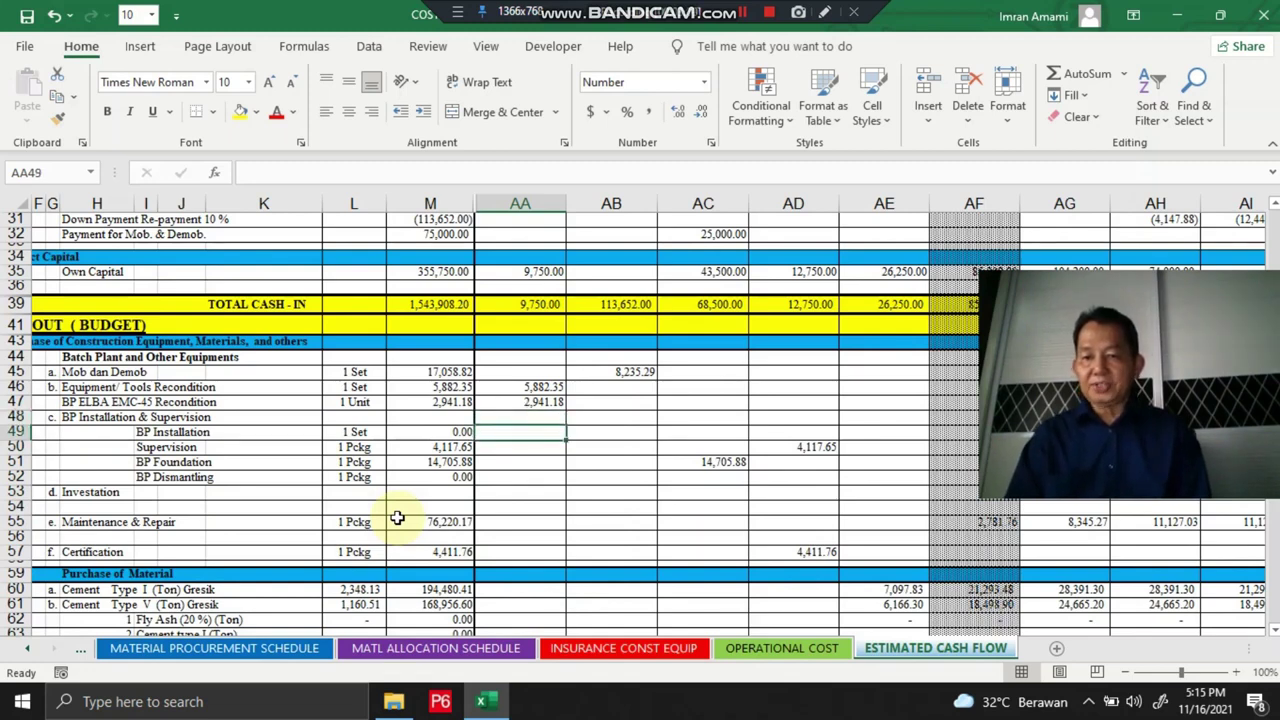
{"action": "key", "text": "Right"}
{"action": "key", "text": "Right"}
{"action": "key", "text": "Right"}
{"action": "key", "text": "Right"}
{"action": "key", "text": "Right"}
{"action": "key", "text": "Right"}
{"action": "key", "text": "Right"}
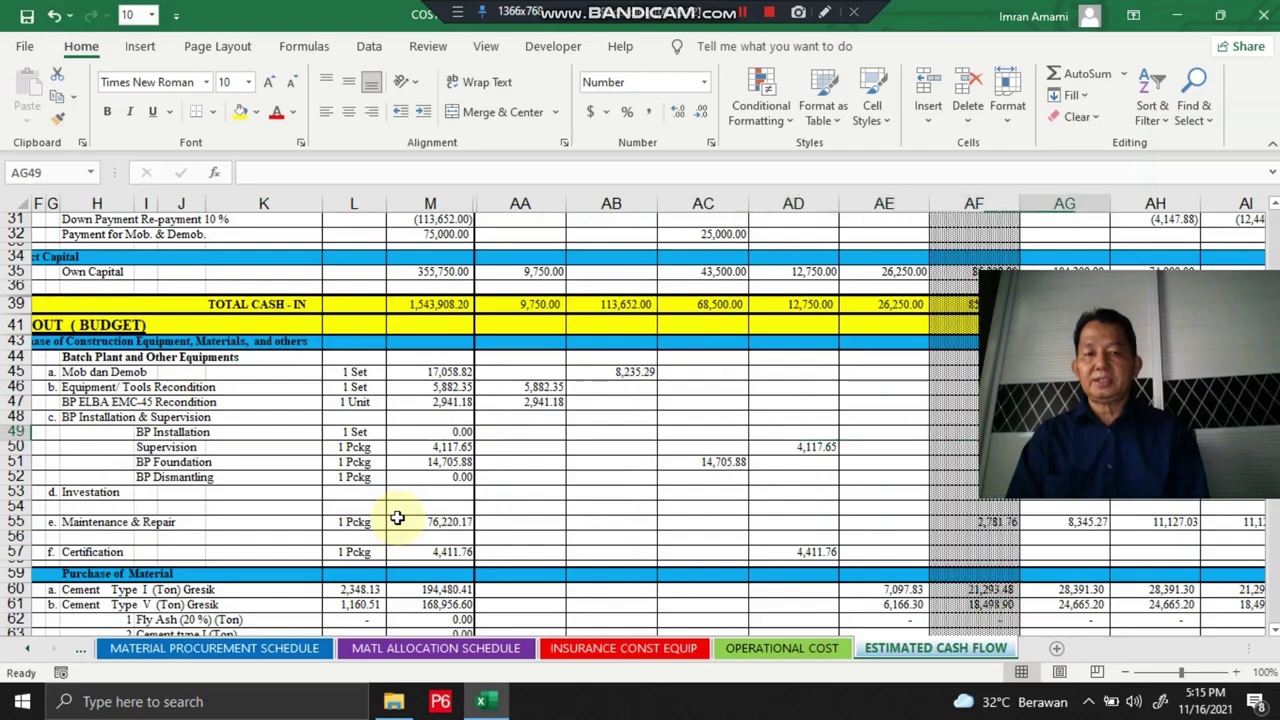
{"action": "key", "text": "Left"}
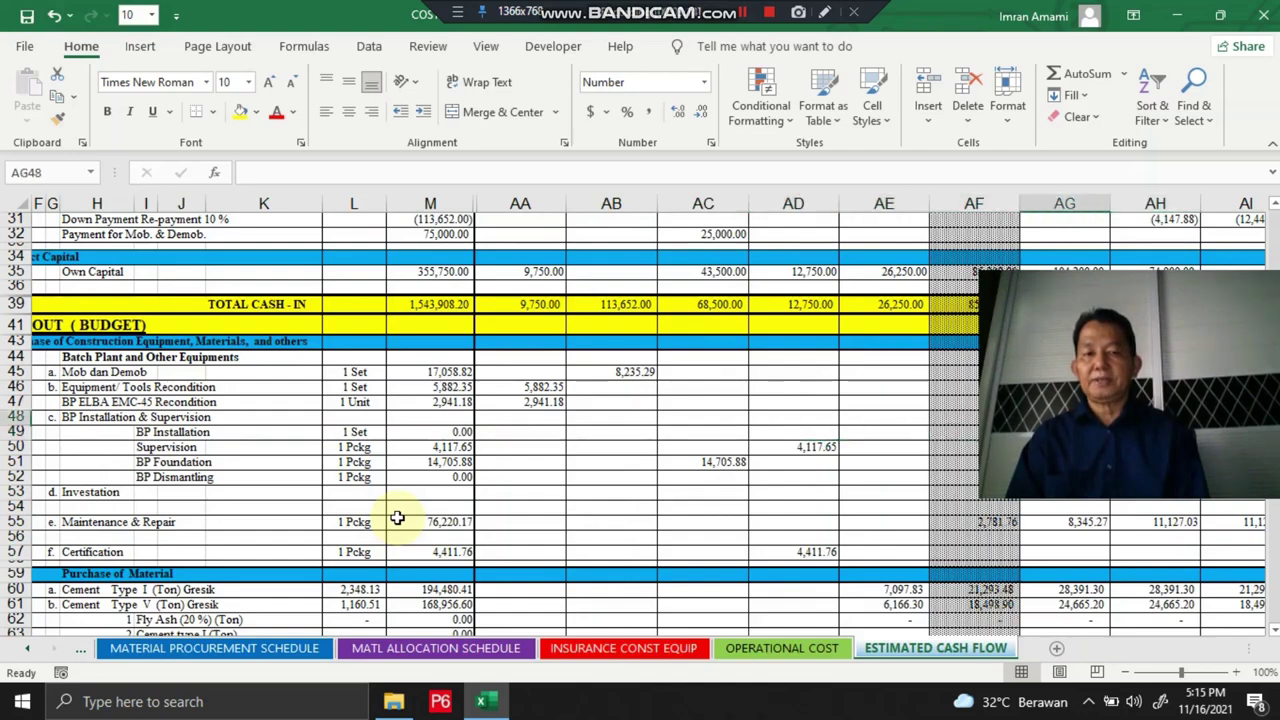
{"action": "key", "text": "Up"}
{"action": "key", "text": "Up"}
{"action": "key", "text": "Up"}
{"action": "key", "text": "Up"}
{"action": "key", "text": "Up"}
{"action": "key", "text": "Up"}
{"action": "key", "text": "Up"}
{"action": "key", "text": "Up"}
{"action": "key", "text": "Up"}
{"action": "key", "text": "Up"}
{"action": "key", "text": "Up"}
{"action": "key", "text": "Up"}
{"action": "key", "text": "Up"}
{"action": "key", "text": "Up"}
{"action": "key", "text": "Up"}
{"action": "key", "text": "Up"}
{"action": "key", "text": "Up"}
{"action": "key", "text": "Up"}
{"action": "key", "text": "Up"}
{"action": "key", "text": "Up"}
{"action": "key", "text": "Up"}
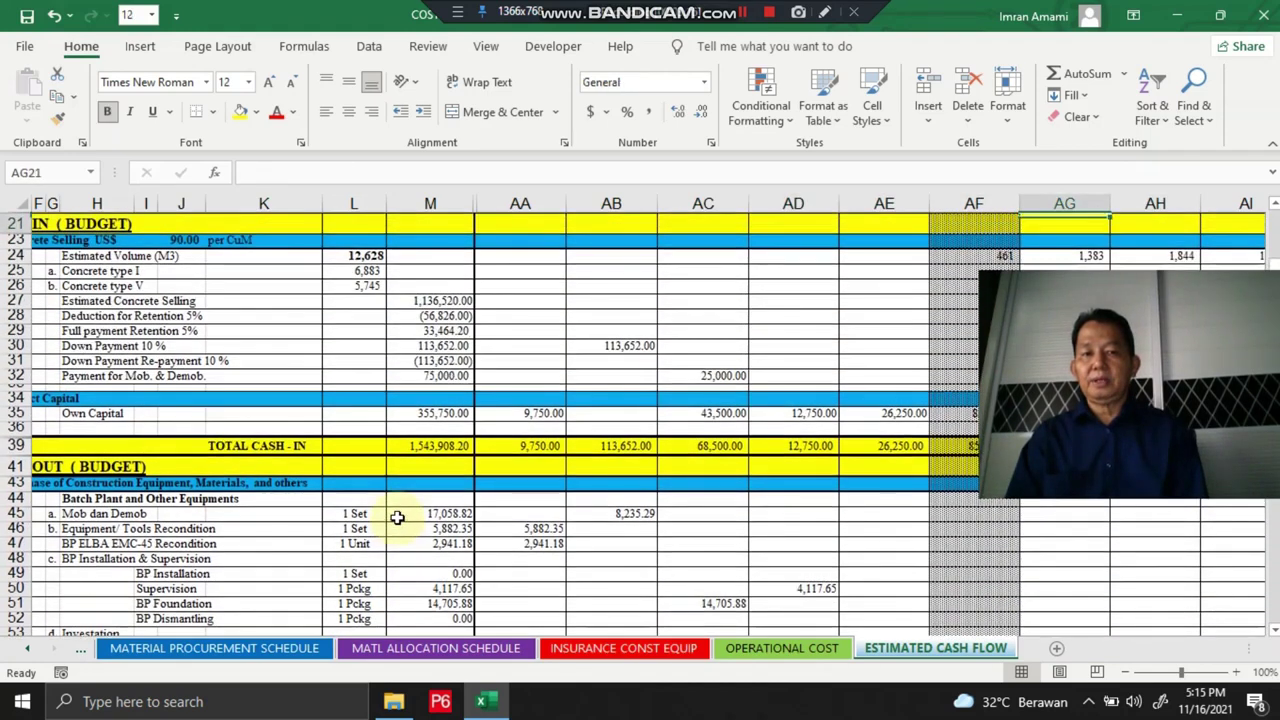
{"action": "key", "text": "Down"}
{"action": "key", "text": "Down"}
{"action": "key", "text": "Down"}
{"action": "key", "text": "Down"}
{"action": "key", "text": "Down"}
{"action": "key", "text": "Down"}
{"action": "key", "text": "Down"}
{"action": "key", "text": "Down"}
{"action": "key", "text": "Down"}
{"action": "key", "text": "Down"}
{"action": "key", "text": "Down"}
{"action": "key", "text": "Down"}
{"action": "key", "text": "Down"}
{"action": "key", "text": "Down"}
{"action": "key", "text": "Down"}
{"action": "key", "text": "Down"}
{"action": "key", "text": "Down"}
{"action": "key", "text": "Down"}
{"action": "key", "text": "Down"}
{"action": "key", "text": "Down"}
{"action": "key", "text": "Down"}
{"action": "key", "text": "Down"}
{"action": "key", "text": "Down"}
{"action": "key", "text": "Down"}
{"action": "key", "text": "Down"}
{"action": "key", "text": "Down"}
{"action": "key", "text": "Down"}
{"action": "key", "text": "Left"}
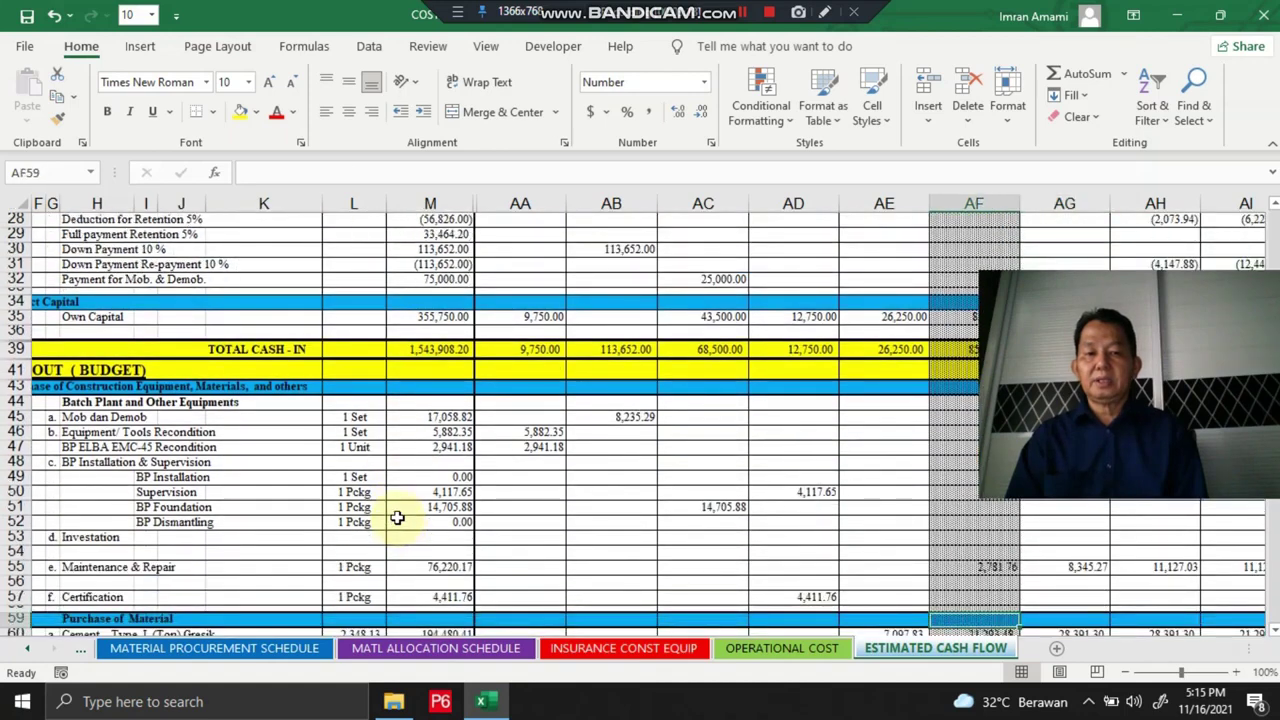
{"action": "key", "text": "Left"}
{"action": "key", "text": "Left"}
{"action": "key", "text": "Left"}
{"action": "key", "text": "Up"}
{"action": "key", "text": "Up"}
{"action": "key", "text": "Up"}
{"action": "key", "text": "Up"}
{"action": "key", "text": "Up"}
{"action": "key", "text": "Up"}
{"action": "key", "text": "Up"}
{"action": "key", "text": "Up"}
{"action": "key", "text": "Up"}
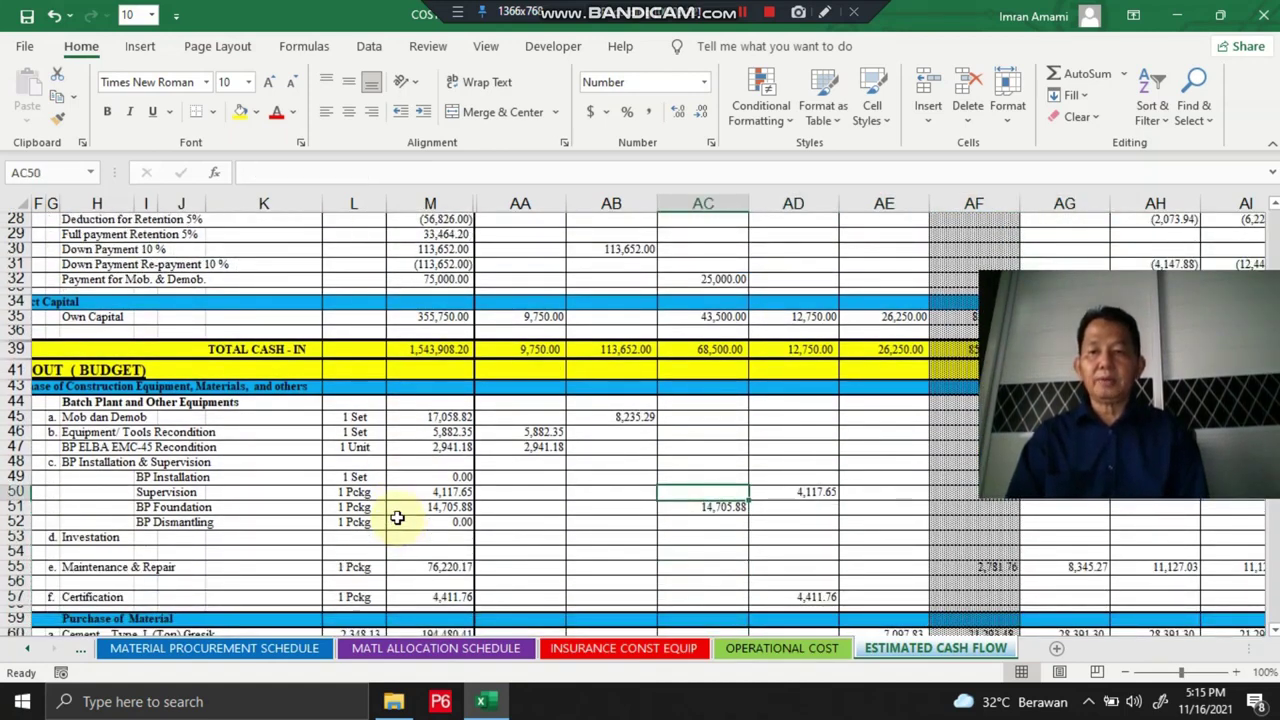
{"action": "key", "text": "Right"}
{"action": "key", "text": "Right"}
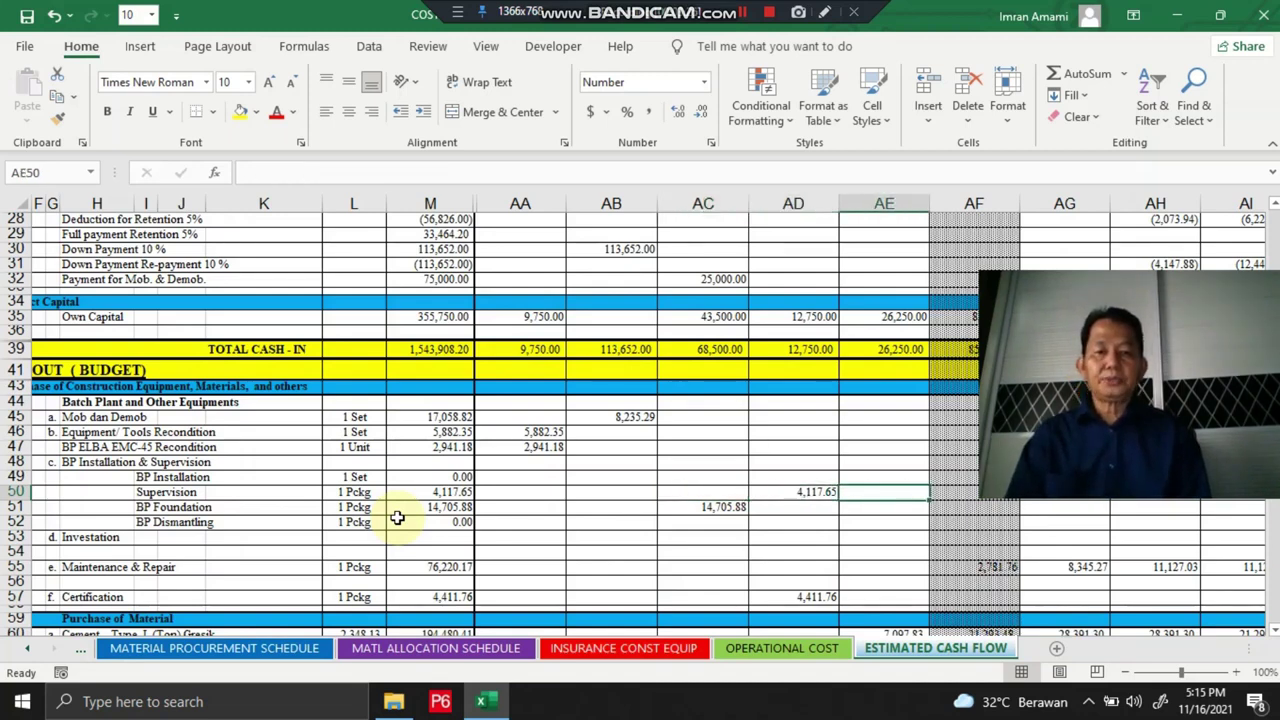
{"action": "key", "text": "Left"}
{"action": "key", "text": "Left"}
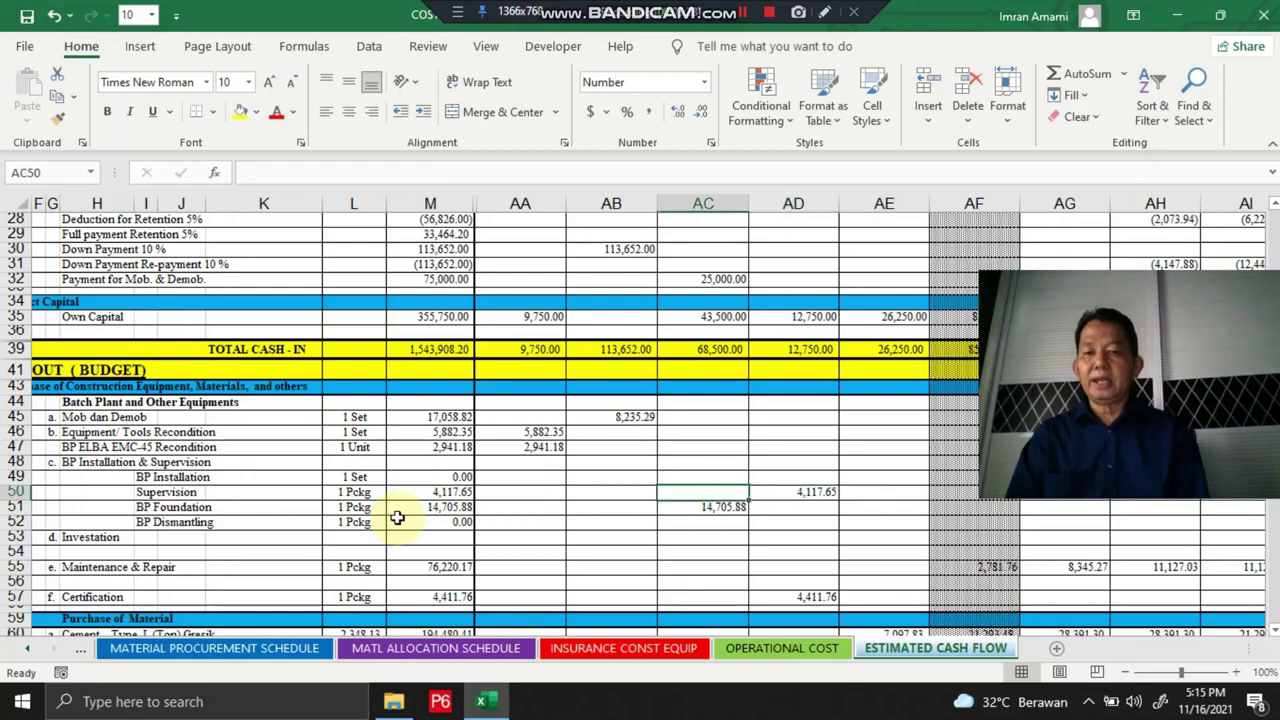
{"action": "key", "text": "Down"}
{"action": "key", "text": "Up"}
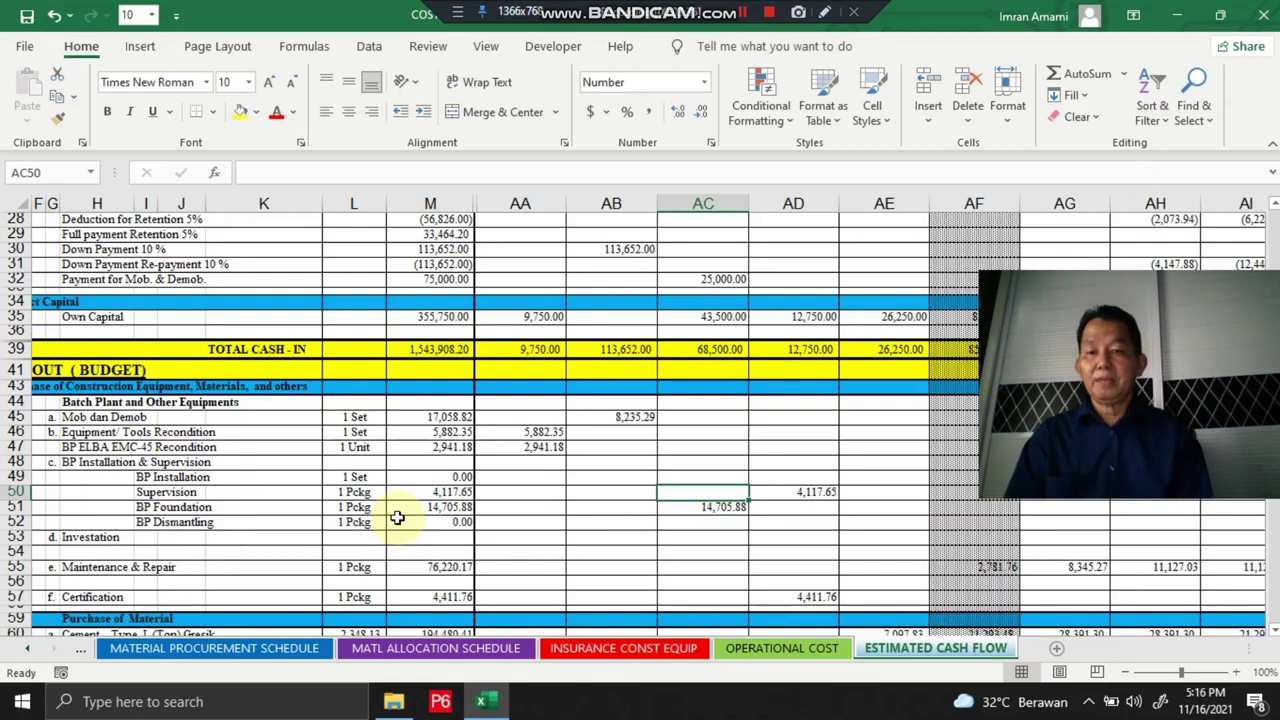
{"action": "key", "text": "Down"}
{"action": "key", "text": "Up"}
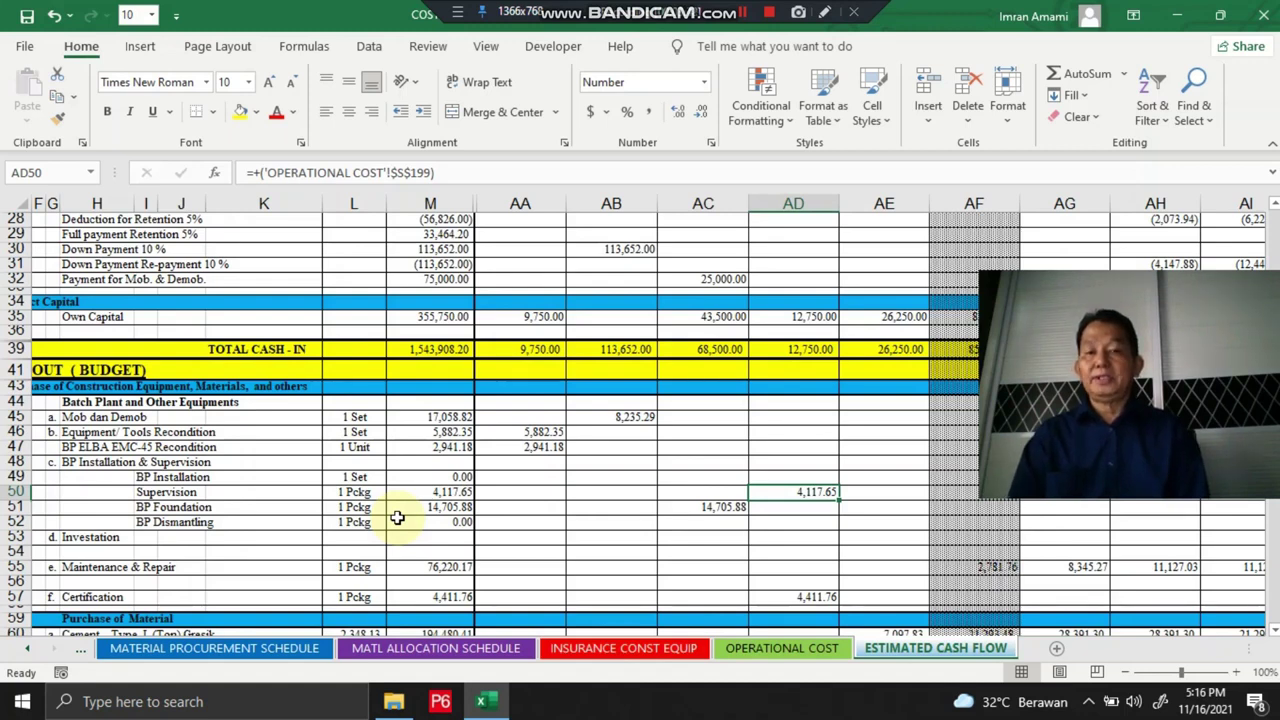
{"action": "key", "text": "Down"}
{"action": "key", "text": "Down"}
{"action": "key", "text": "Down"}
{"action": "key", "text": "Down"}
{"action": "key", "text": "Down"}
{"action": "key", "text": "Down"}
{"action": "key", "text": "Down"}
{"action": "key", "text": "Down"}
{"action": "key", "text": "Down"}
{"action": "key", "text": "Down"}
{"action": "key", "text": "Down"}
{"action": "key", "text": "Down"}
{"action": "key", "text": "Down"}
{"action": "key", "text": "Down"}
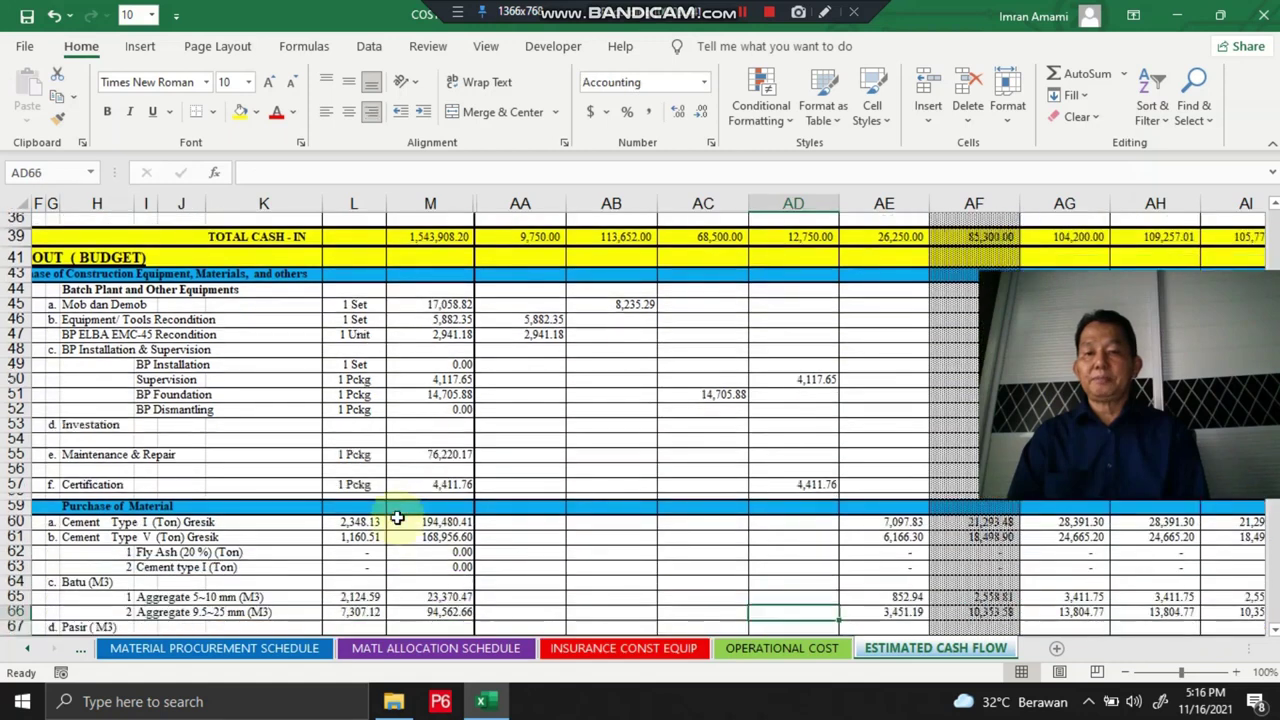
{"action": "key", "text": "Up"}
{"action": "key", "text": "Up"}
{"action": "key", "text": "Up"}
{"action": "key", "text": "Up"}
{"action": "key", "text": "Up"}
{"action": "key", "text": "Up"}
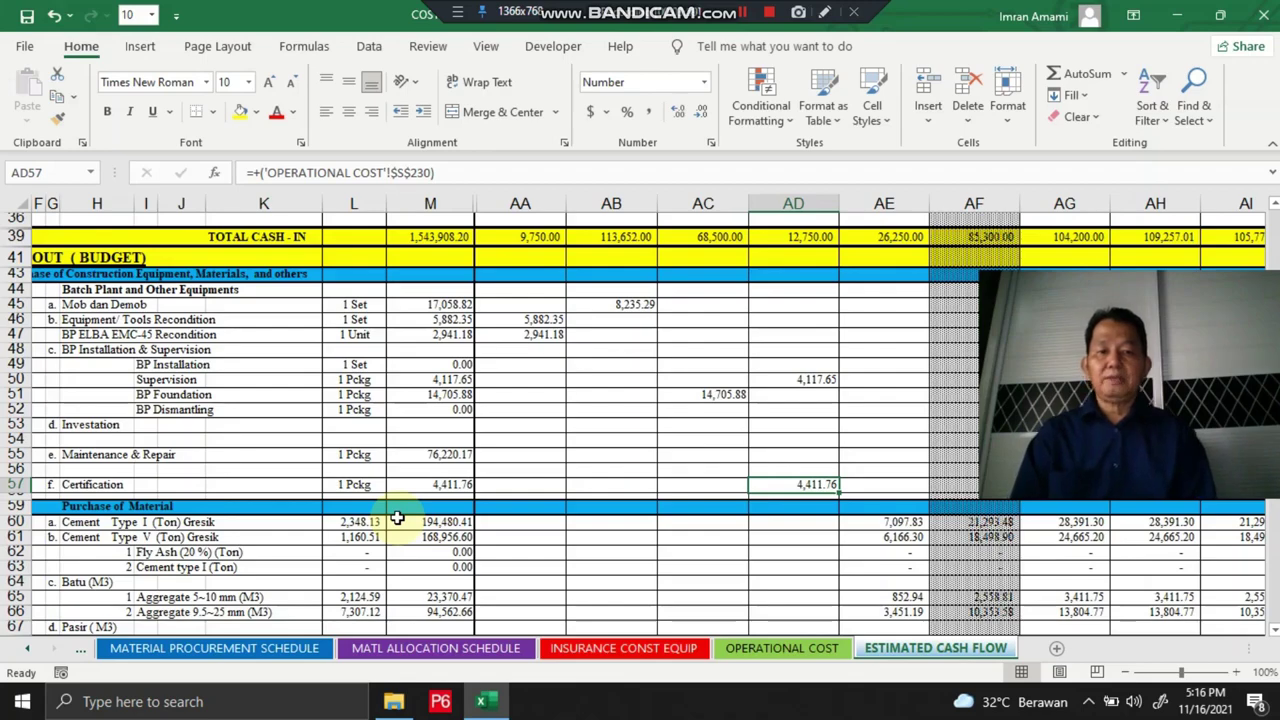
{"action": "key", "text": "Down"}
{"action": "key", "text": "Down"}
{"action": "key", "text": "Down"}
{"action": "key", "text": "Down"}
{"action": "key", "text": "Down"}
{"action": "key", "text": "Down"}
{"action": "key", "text": "Down"}
{"action": "key", "text": "Down"}
{"action": "key", "text": "Down"}
{"action": "key", "text": "Down"}
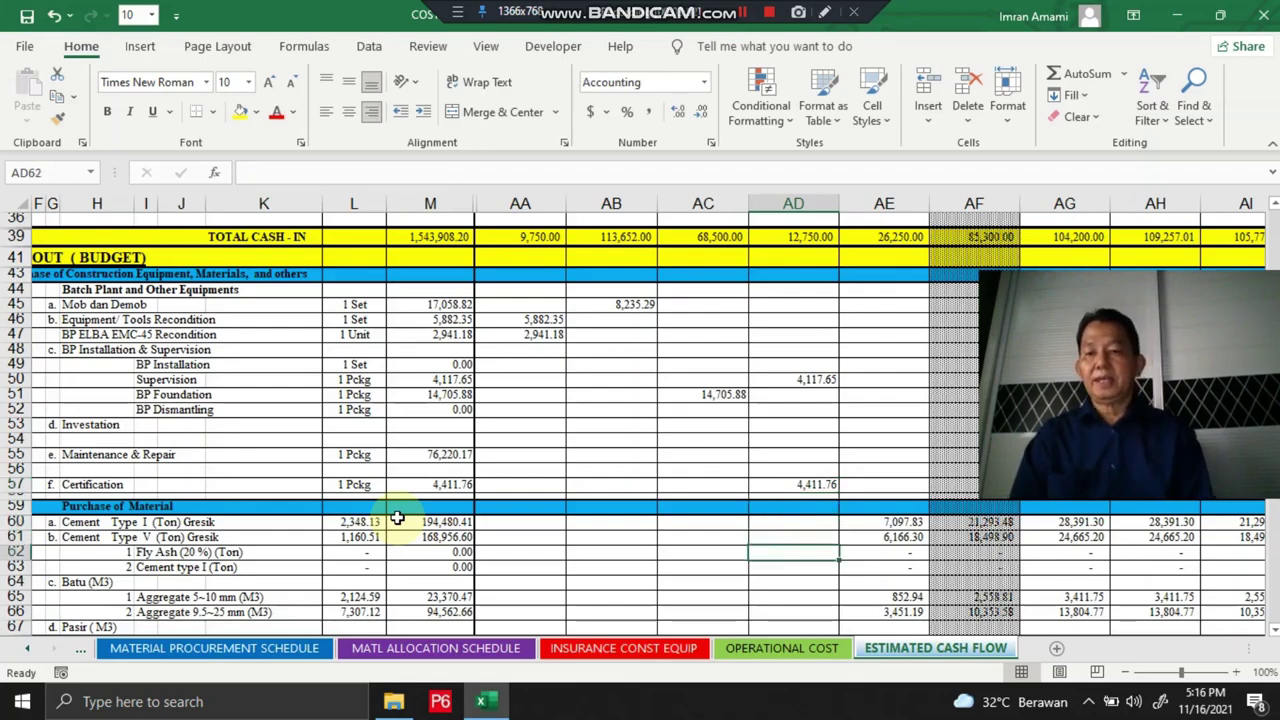
{"action": "scroll", "coordinate": [397, 517], "scroll_direction": "down", "scroll_amount": 2}
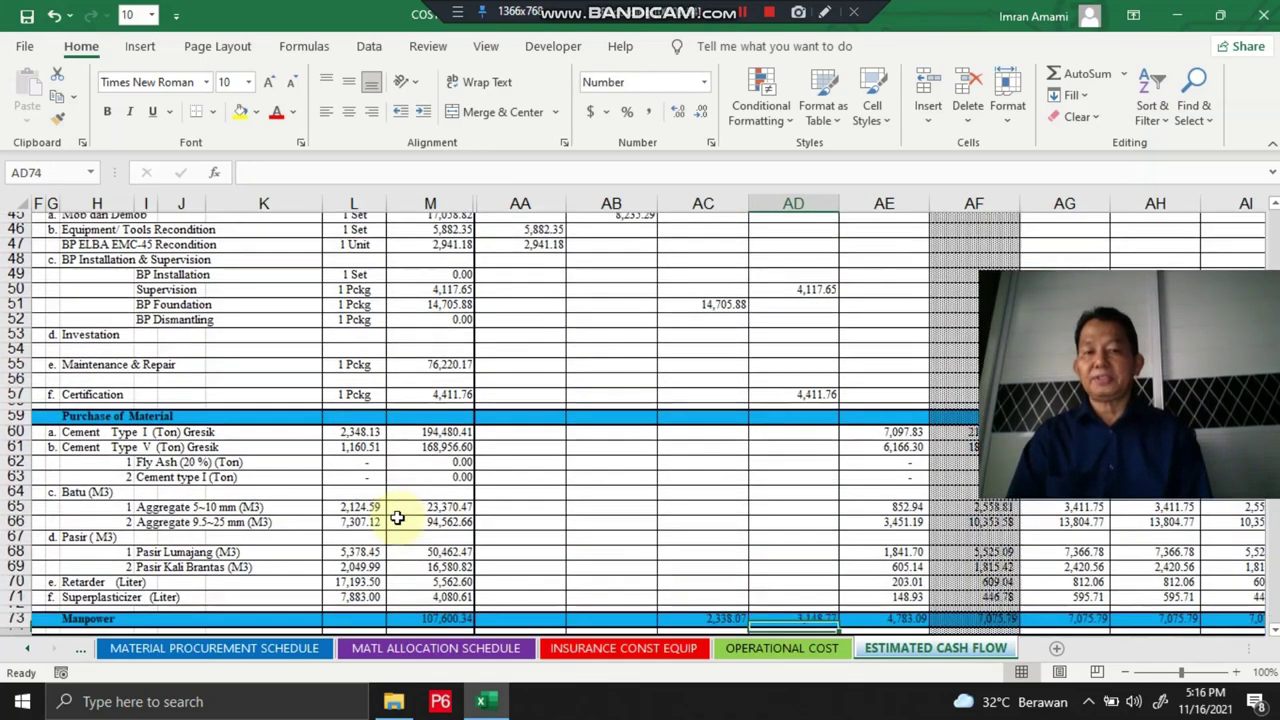
{"action": "key", "text": "Down"}
{"action": "key", "text": "Down"}
{"action": "key", "text": "Down"}
{"action": "key", "text": "Up"}
{"action": "key", "text": "Up"}
{"action": "key", "text": "Up"}
{"action": "key", "text": "Up"}
{"action": "key", "text": "Up"}
{"action": "key", "text": "Up"}
{"action": "key", "text": "Up"}
{"action": "key", "text": "Up"}
{"action": "key", "text": "Up"}
{"action": "key", "text": "Up"}
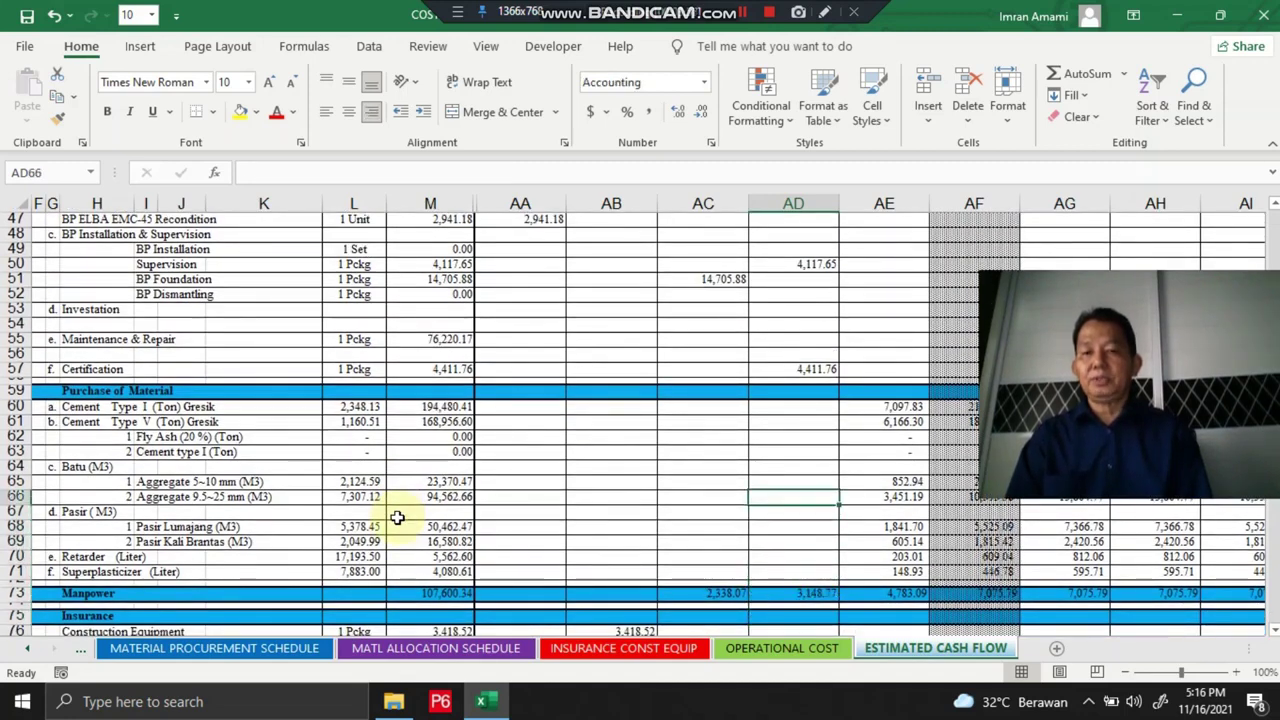
{"action": "key", "text": "Up"}
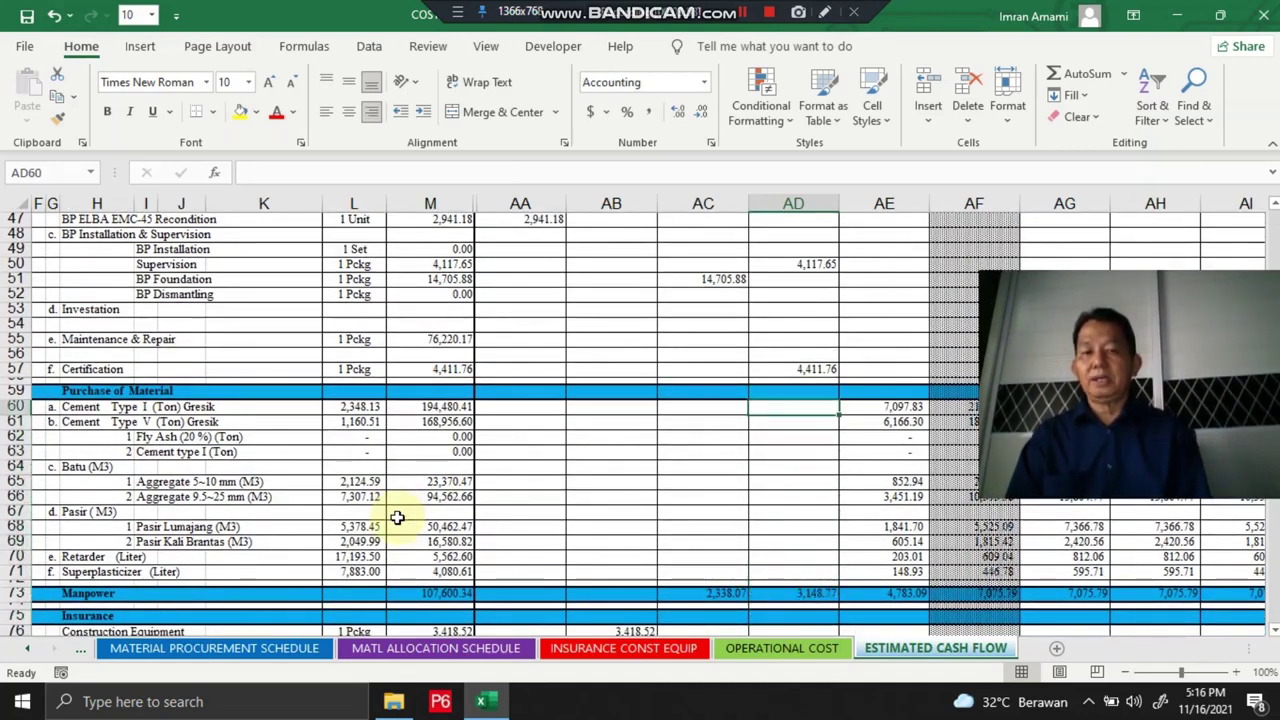
{"action": "key", "text": "Right"}
{"action": "key", "text": "Right"}
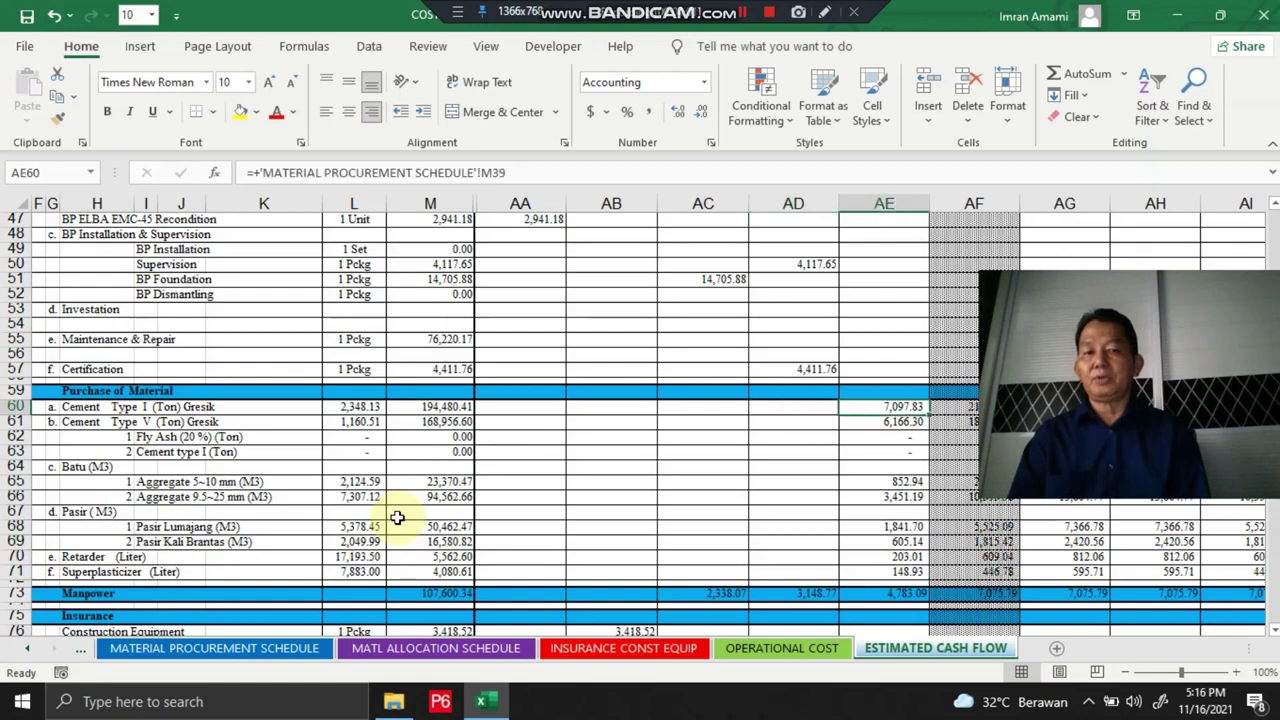
{"action": "key", "text": "Left"}
{"action": "key", "text": "Down"}
{"action": "key", "text": "Down"}
{"action": "key", "text": "Down"}
{"action": "key", "text": "Down"}
{"action": "key", "text": "Down"}
{"action": "key", "text": "Down"}
{"action": "key", "text": "Down"}
{"action": "key", "text": "Down"}
{"action": "key", "text": "Down"}
{"action": "key", "text": "Down"}
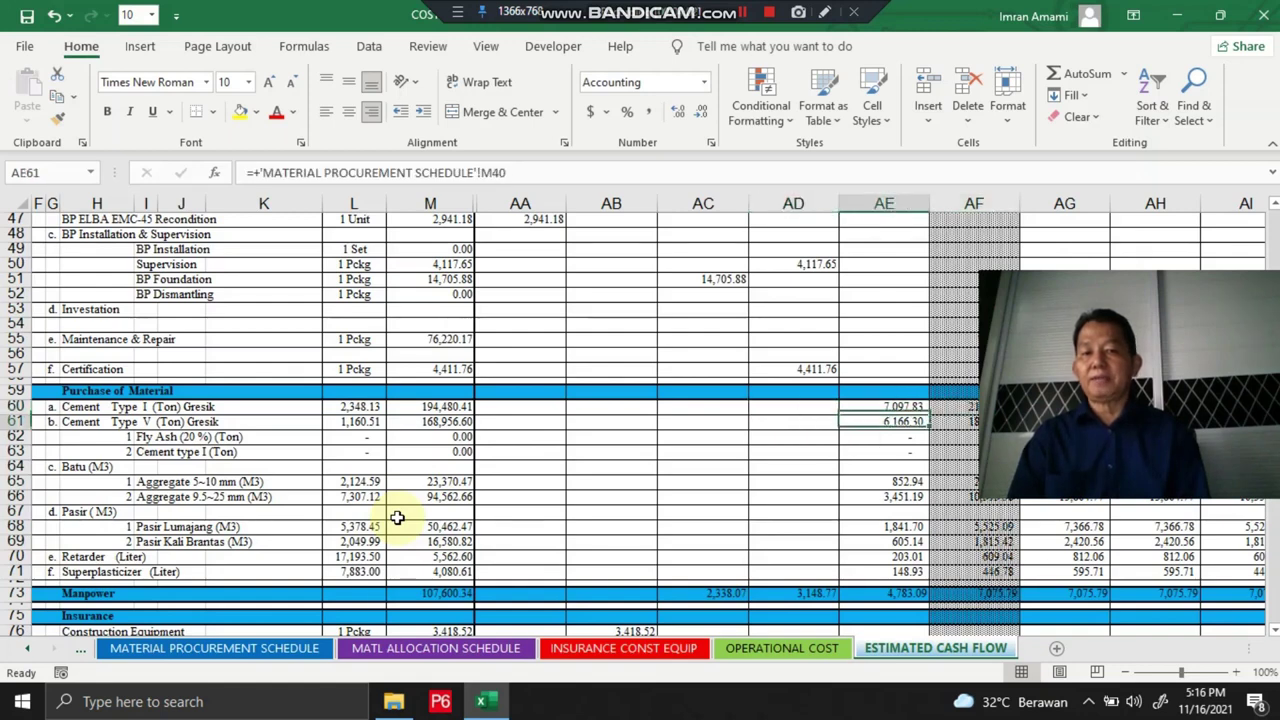
{"action": "key", "text": "Down"}
{"action": "key", "text": "Down"}
{"action": "key", "text": "Down"}
{"action": "key", "text": "Down"}
{"action": "key", "text": "Down"}
{"action": "key", "text": "Down"}
{"action": "key", "text": "Down"}
{"action": "key", "text": "Down"}
{"action": "key", "text": "Down"}
{"action": "key", "text": "Down"}
{"action": "key", "text": "Down"}
{"action": "key", "text": "Down"}
{"action": "key", "text": "Down"}
{"action": "key", "text": "Down"}
{"action": "key", "text": "Down"}
{"action": "key", "text": "Down"}
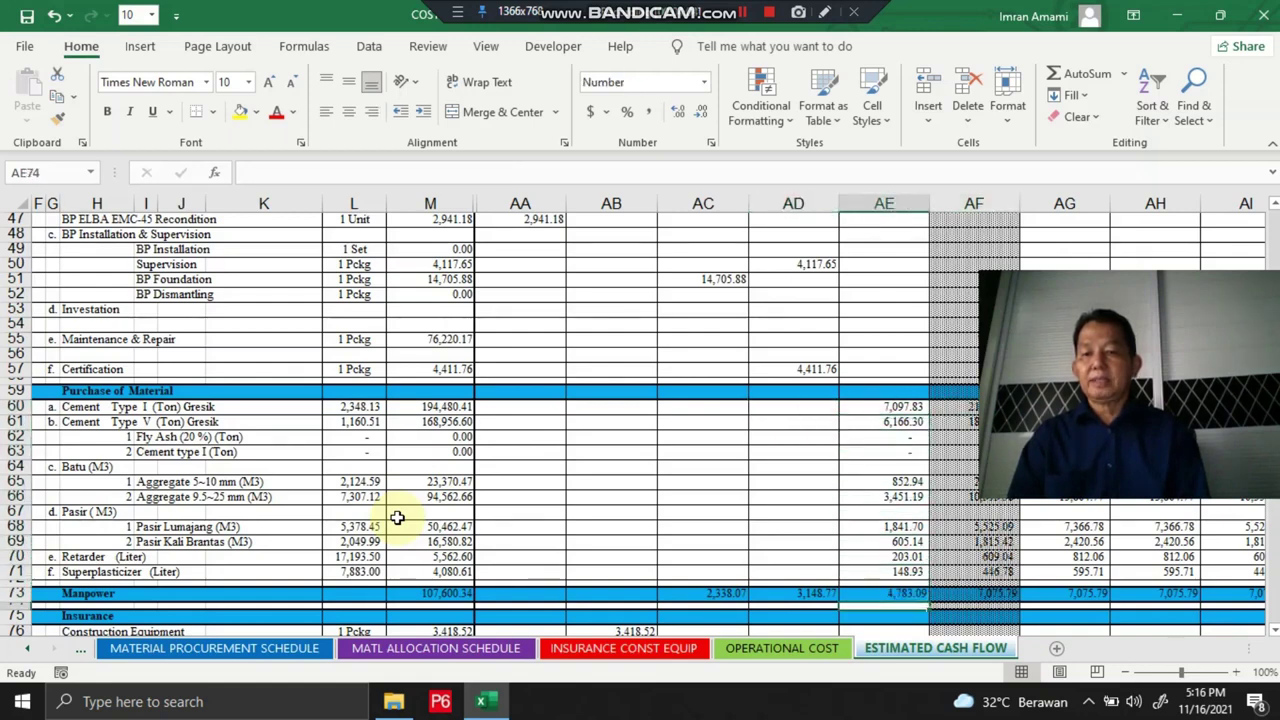
{"action": "key", "text": "Down"}
{"action": "key", "text": "Down"}
{"action": "key", "text": "Down"}
{"action": "key", "text": "Down"}
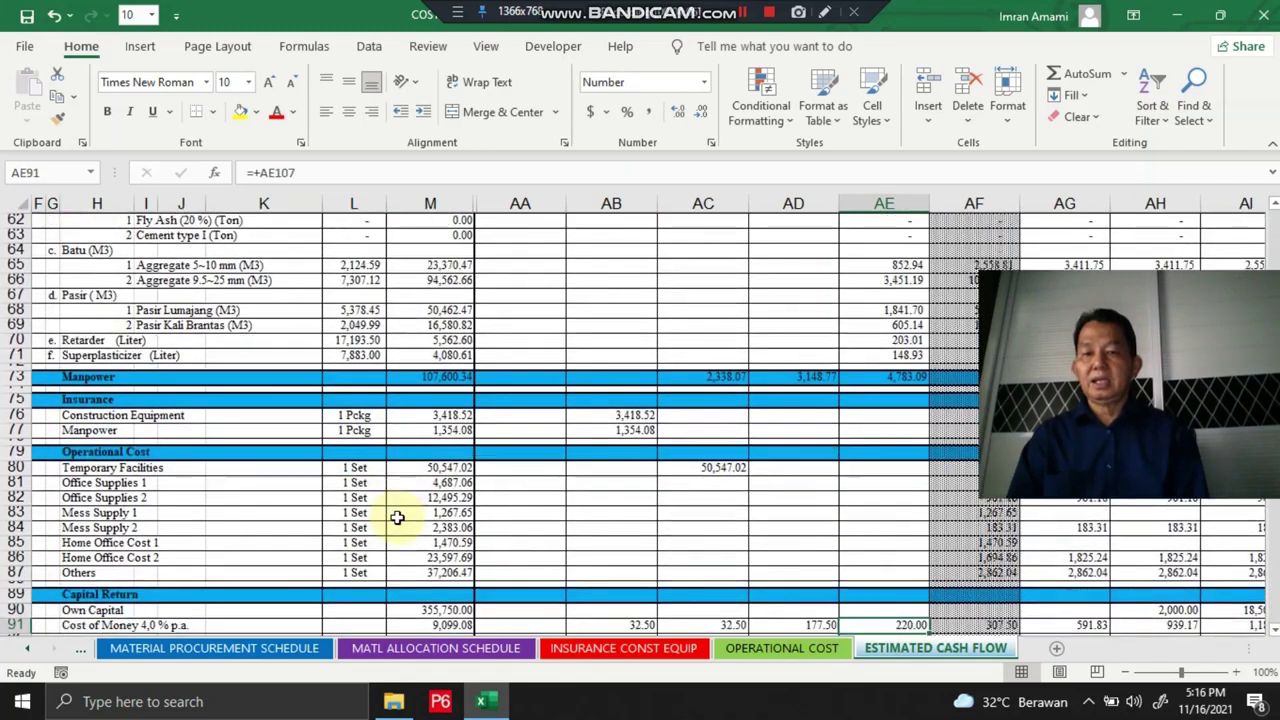
{"action": "key", "text": "Up"}
{"action": "key", "text": "Up"}
{"action": "key", "text": "Up"}
{"action": "key", "text": "Up"}
{"action": "key", "text": "Up"}
{"action": "key", "text": "Up"}
{"action": "key", "text": "Up"}
{"action": "key", "text": "Up"}
{"action": "key", "text": "Up"}
{"action": "key", "text": "Up"}
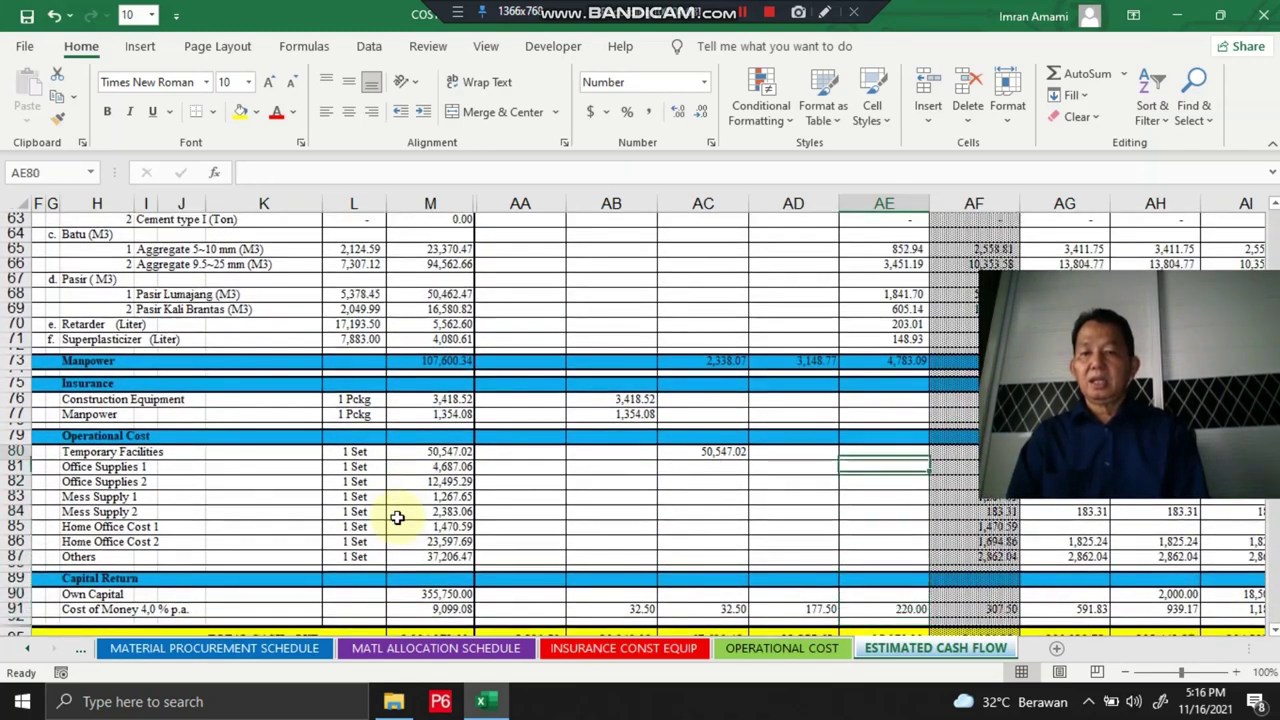
{"action": "key", "text": "Left"}
{"action": "key", "text": "Down"}
{"action": "key", "text": "Left"}
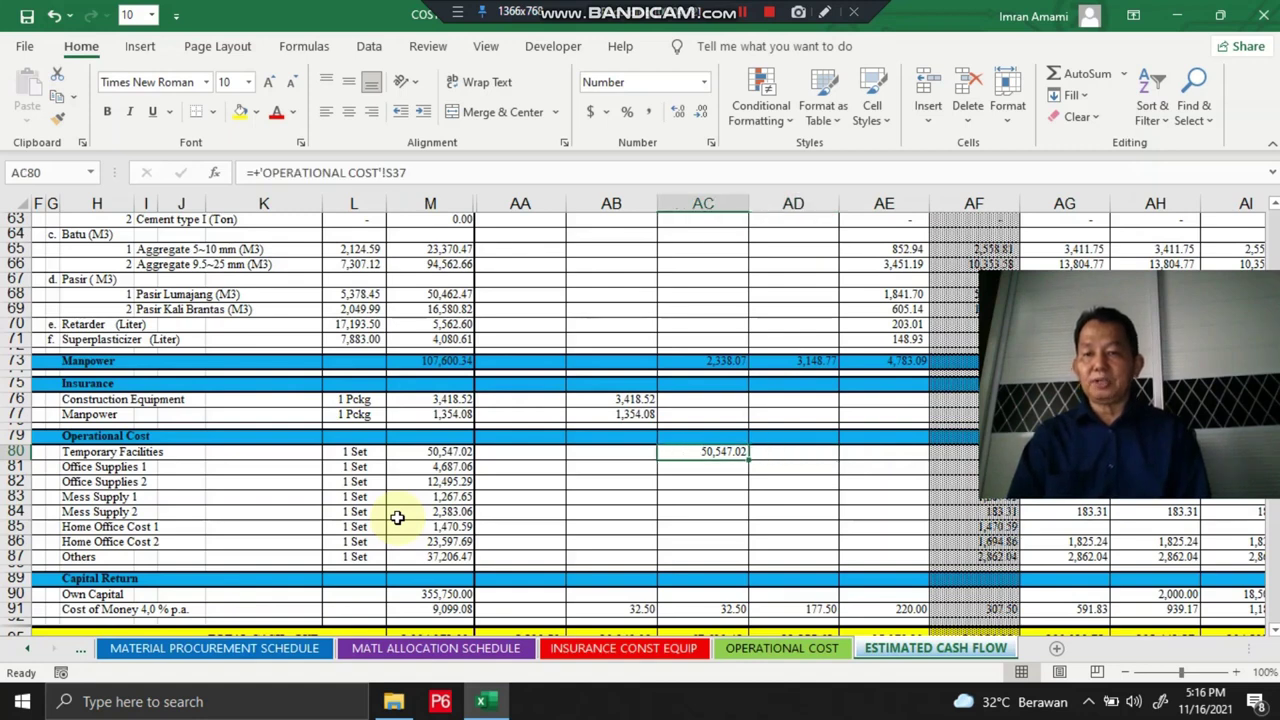
{"action": "key", "text": "Up"}
{"action": "key", "text": "Up"}
{"action": "key", "text": "Up"}
{"action": "key", "text": "Left"}
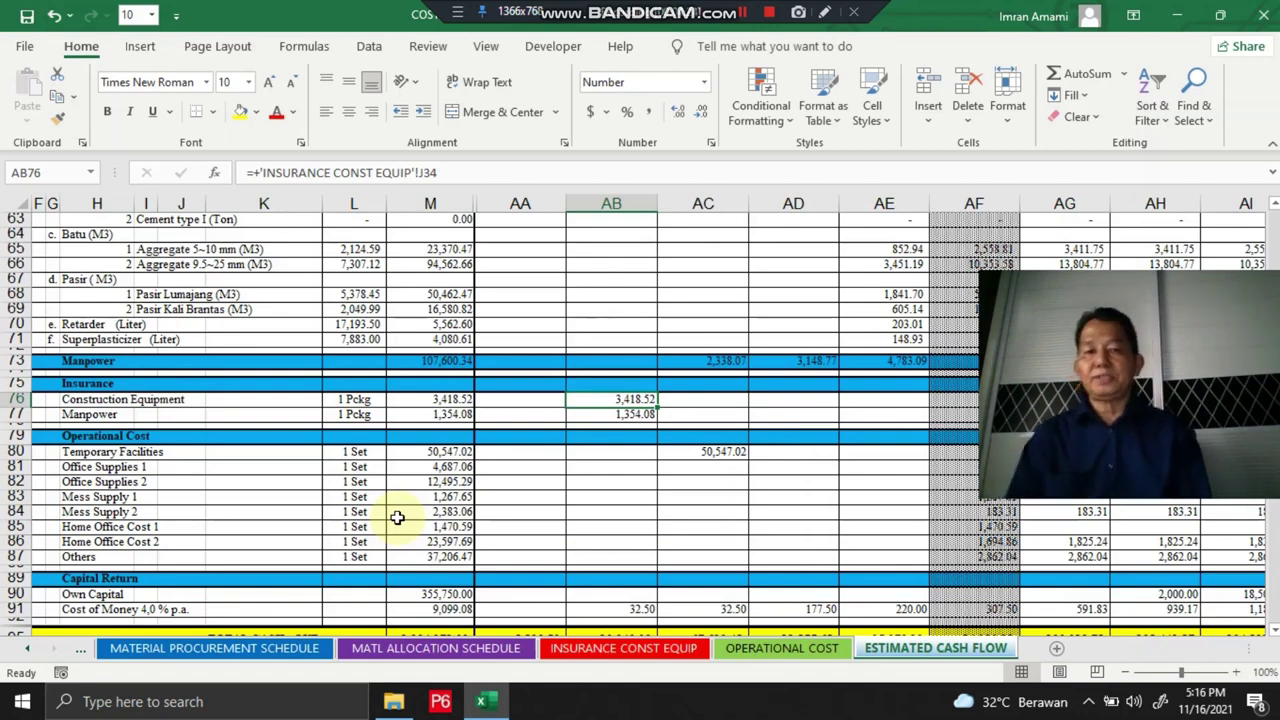
{"action": "key", "text": "Down"}
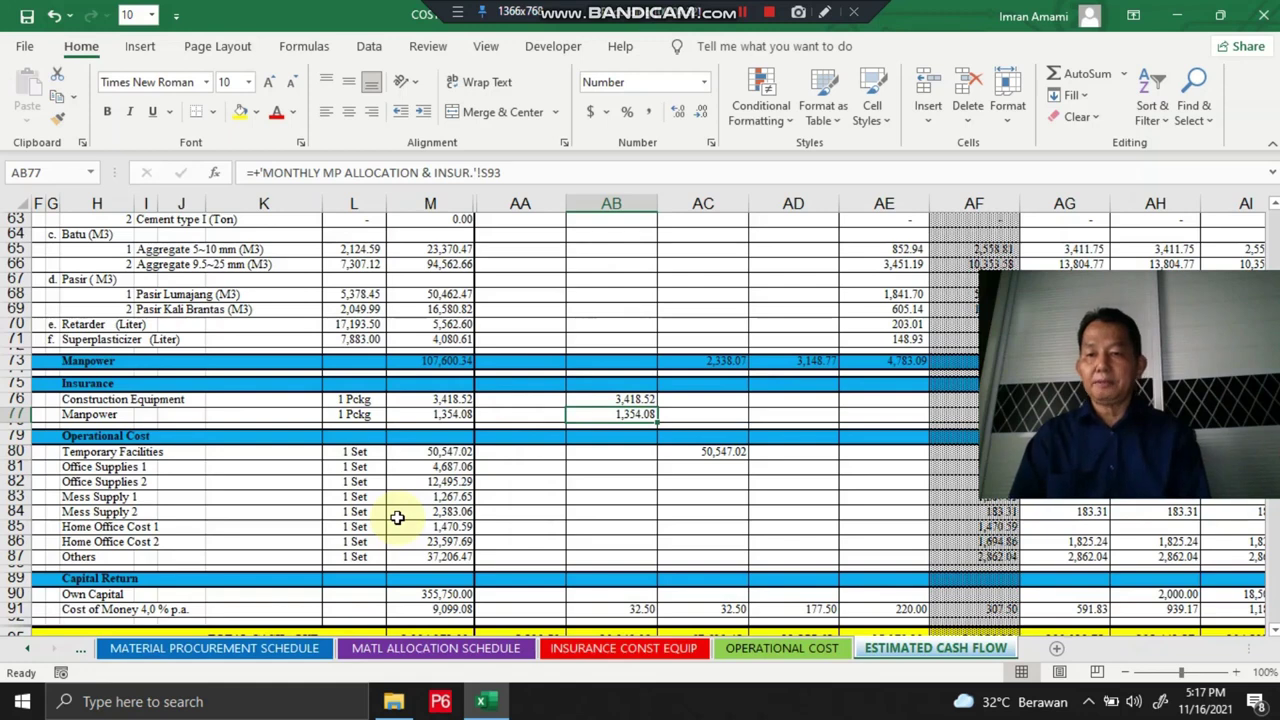
{"action": "key", "text": "Down"}
{"action": "key", "text": "Down"}
{"action": "key", "text": "Down"}
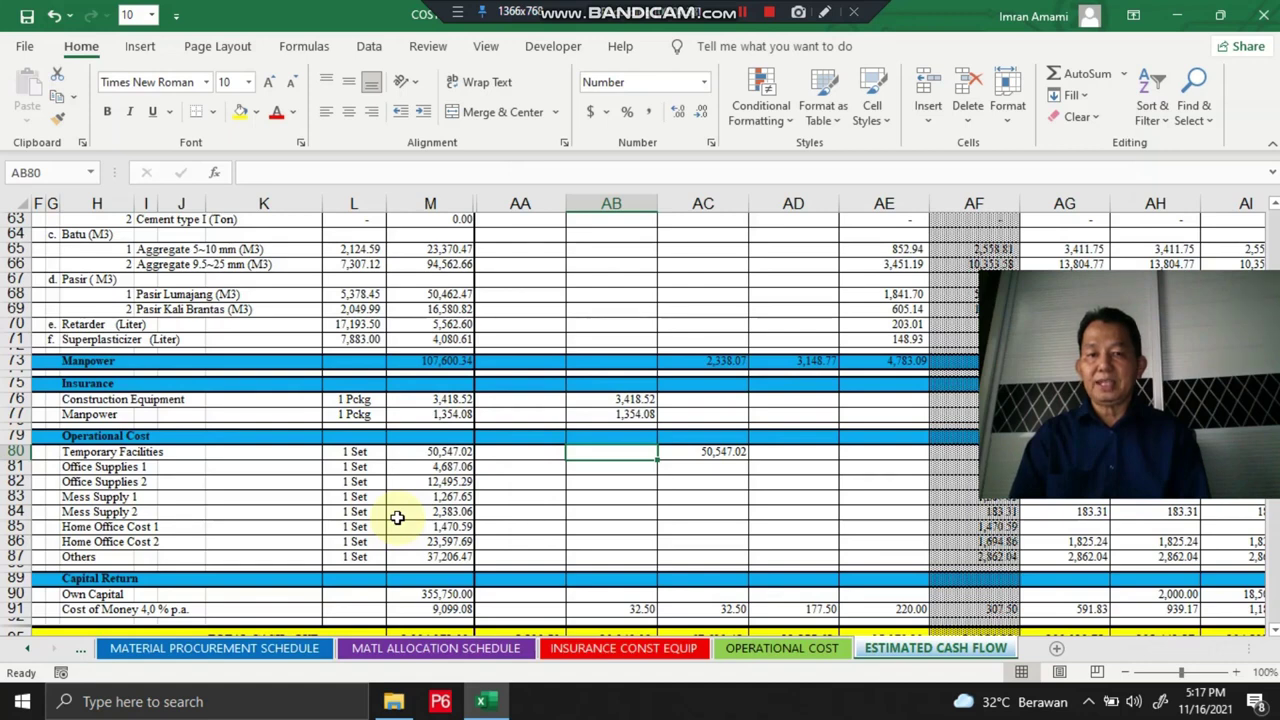
{"action": "key", "text": "Right"}
{"action": "key", "text": "Right"}
{"action": "key", "text": "Right"}
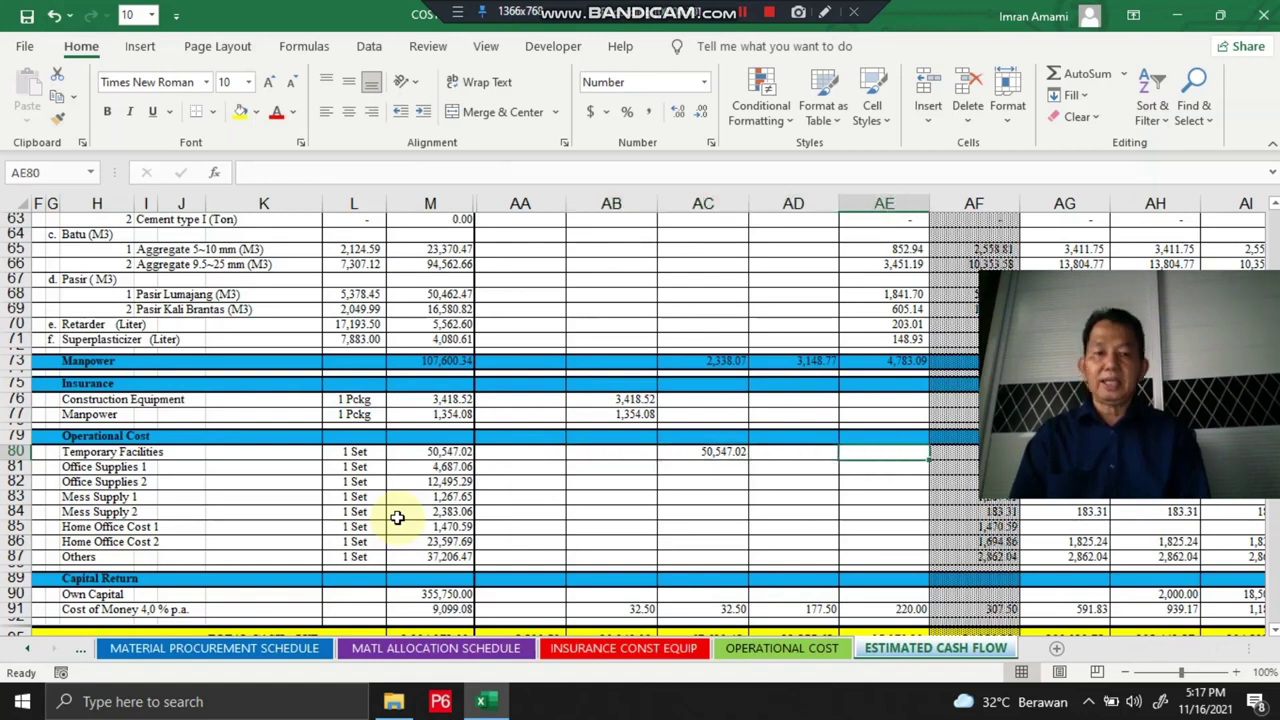
{"action": "key", "text": "Left"}
{"action": "key", "text": "Left"}
{"action": "key", "text": "Left"}
{"action": "key", "text": "Right"}
{"action": "key", "text": "Down"}
{"action": "key", "text": "Down"}
{"action": "key", "text": "Down"}
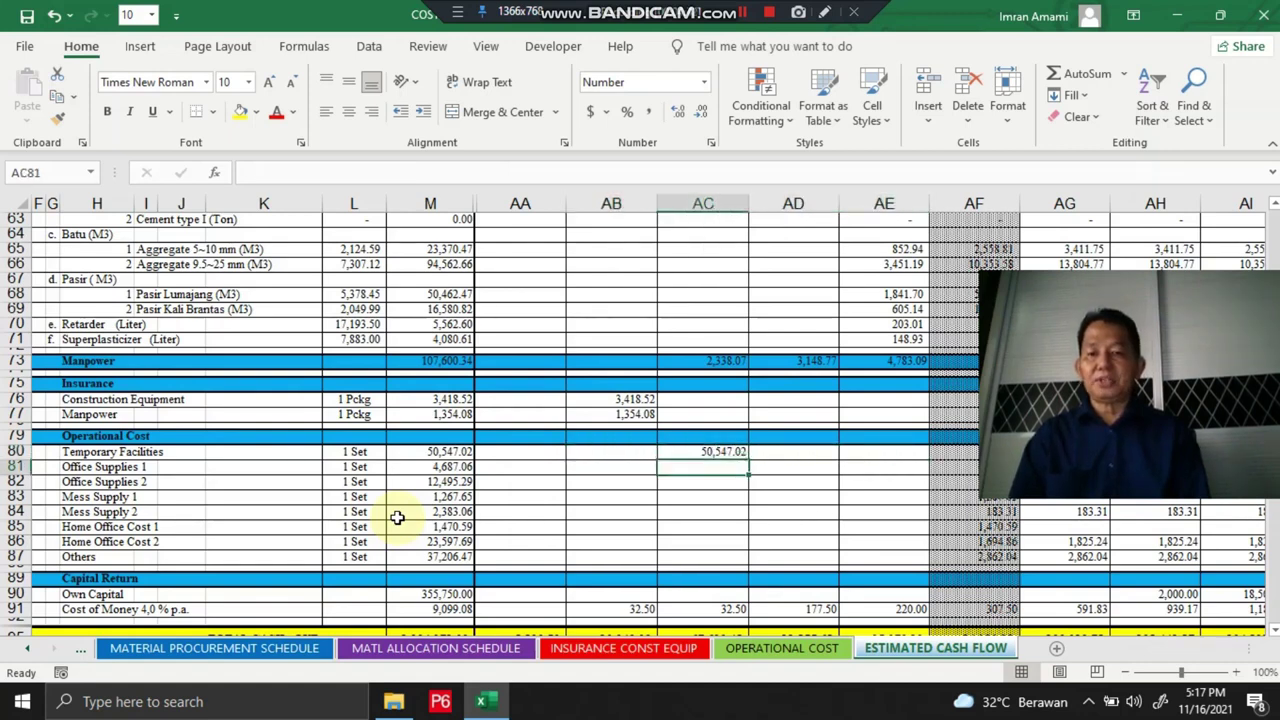
{"action": "key", "text": "Down"}
{"action": "key", "text": "Down"}
{"action": "key", "text": "Down"}
{"action": "key", "text": "Down"}
{"action": "key", "text": "Down"}
{"action": "key", "text": "Down"}
{"action": "key", "text": "Down"}
{"action": "key", "text": "Down"}
{"action": "key", "text": "Down"}
{"action": "key", "text": "Down"}
{"action": "key", "text": "Down"}
{"action": "key", "text": "Down"}
{"action": "key", "text": "Down"}
{"action": "key", "text": "Down"}
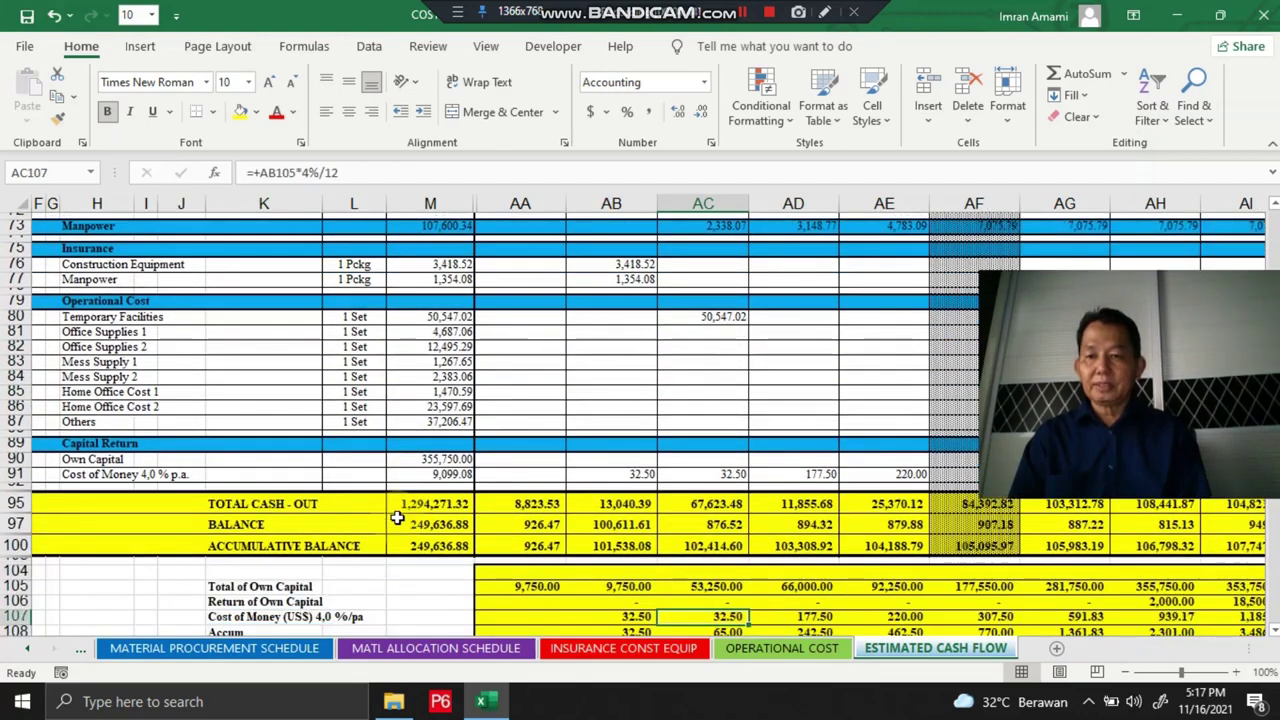
Inspect the Office Supplies 2 formula in AI82 and the Office Supplies 1 formula in AF81.
{"action": "key", "text": "Up"}
{"action": "key", "text": "Up"}
{"action": "key", "text": "Up"}
{"action": "key", "text": "Up"}
{"action": "key", "text": "Up"}
{"action": "key", "text": "Up"}
{"action": "key", "text": "Up"}
{"action": "key", "text": "Up"}
{"action": "key", "text": "Up"}
{"action": "key", "text": "Up"}
{"action": "key", "text": "Up"}
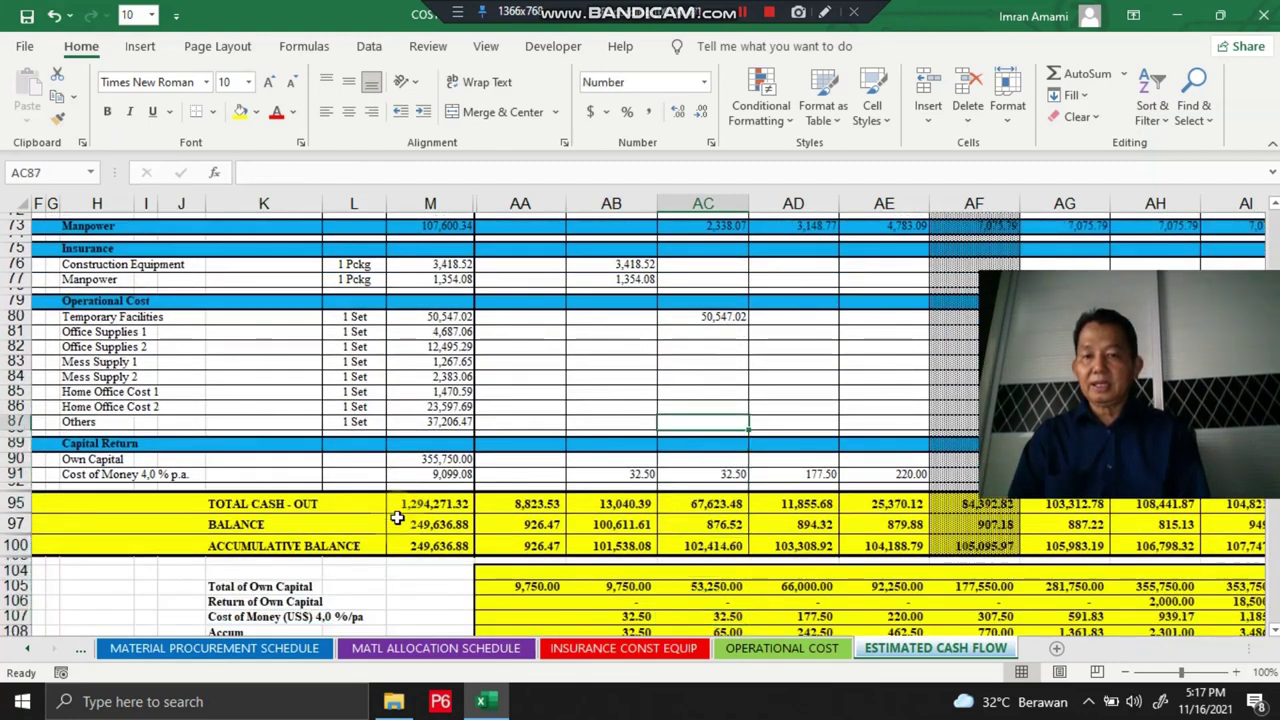
{"action": "key", "text": "Up"}
{"action": "key", "text": "Up"}
{"action": "key", "text": "Up"}
{"action": "key", "text": "Up"}
{"action": "key", "text": "Up"}
{"action": "key", "text": "Right"}
{"action": "key", "text": "Right"}
{"action": "key", "text": "Right"}
{"action": "key", "text": "Right"}
{"action": "key", "text": "Right"}
{"action": "key", "text": "Right"}
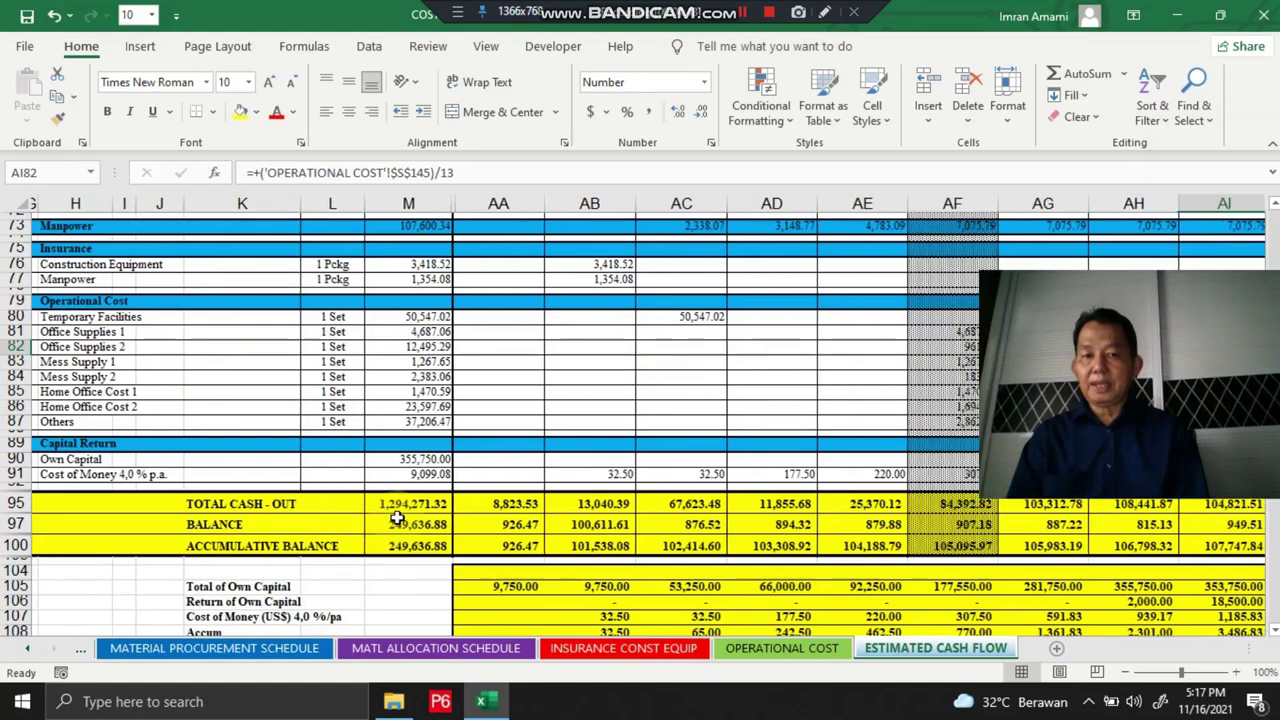
{"action": "key", "text": "Right"}
{"action": "key", "text": "Left"}
{"action": "key", "text": "Left"}
{"action": "key", "text": "Left"}
{"action": "key", "text": "Left"}
{"action": "key", "text": "Up"}
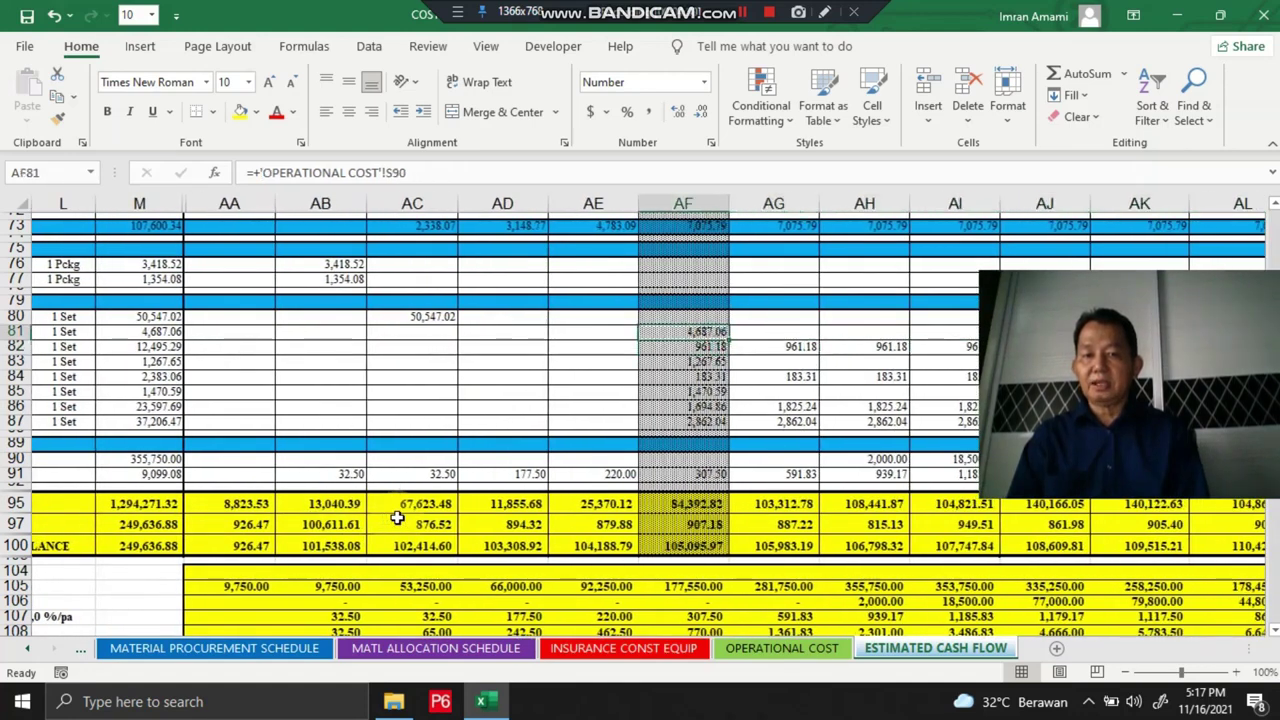
{"action": "key", "text": "Left"}
{"action": "key", "text": "Left"}
{"action": "key", "text": "Left"}
{"action": "key", "text": "Left"}
{"action": "key", "text": "Left"}
{"action": "key", "text": "Left"}
{"action": "key", "text": "Left"}
{"action": "key", "text": "Left"}
{"action": "key", "text": "Left"}
{"action": "key", "text": "Left"}
{"action": "key", "text": "Left"}
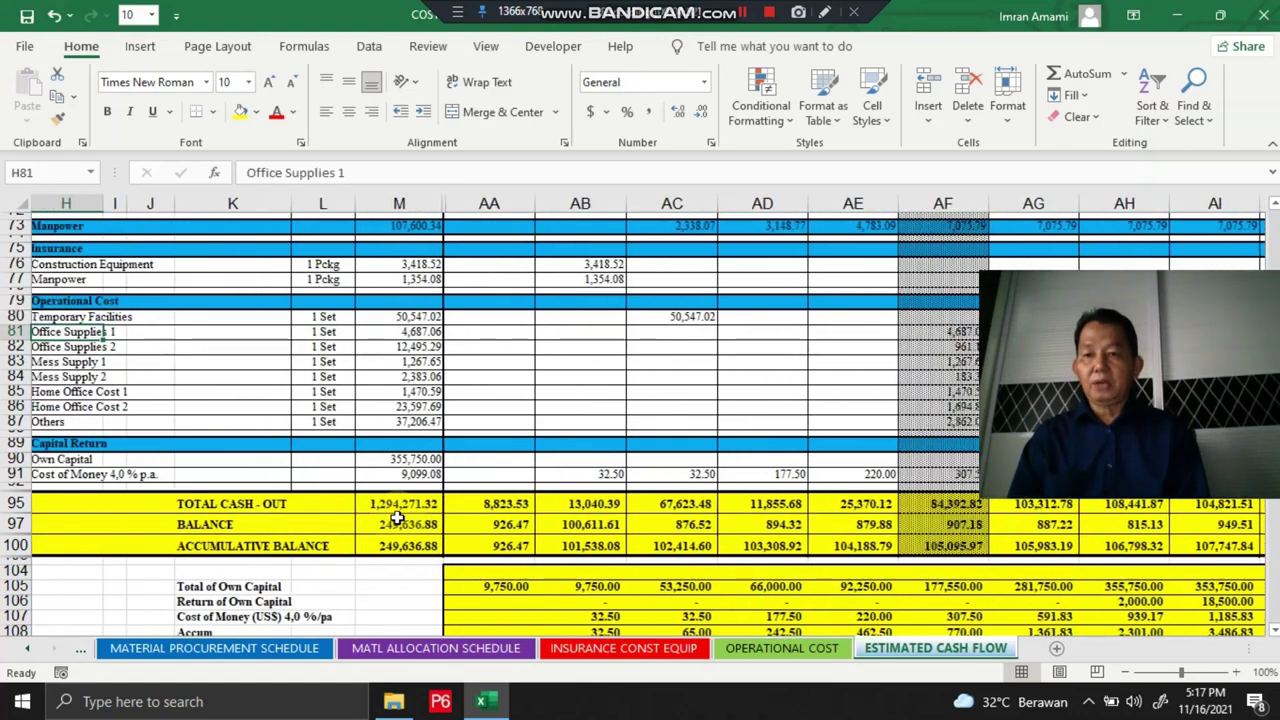
Scan the Office Supplies 1 monthly cells, then return to column J near the installation rows.
{"action": "key", "text": "Right"}
{"action": "key", "text": "Right"}
{"action": "key", "text": "Right"}
{"action": "key", "text": "Right"}
{"action": "key", "text": "Right"}
{"action": "key", "text": "Right"}
{"action": "key", "text": "Right"}
{"action": "key", "text": "Right"}
{"action": "key", "text": "Right"}
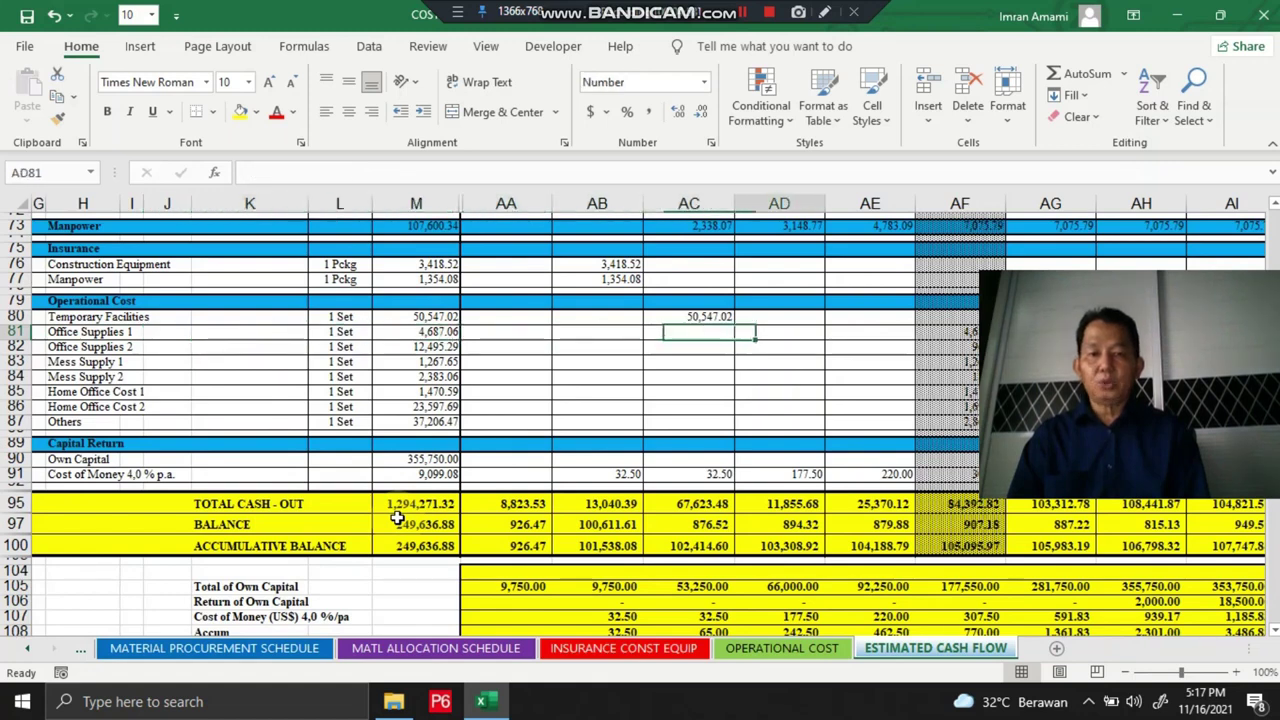
{"action": "key", "text": "Right"}
{"action": "key", "text": "Right"}
{"action": "key", "text": "Right"}
{"action": "key", "text": "Right"}
{"action": "key", "text": "Left"}
{"action": "key", "text": "Left"}
{"action": "key", "text": "Left"}
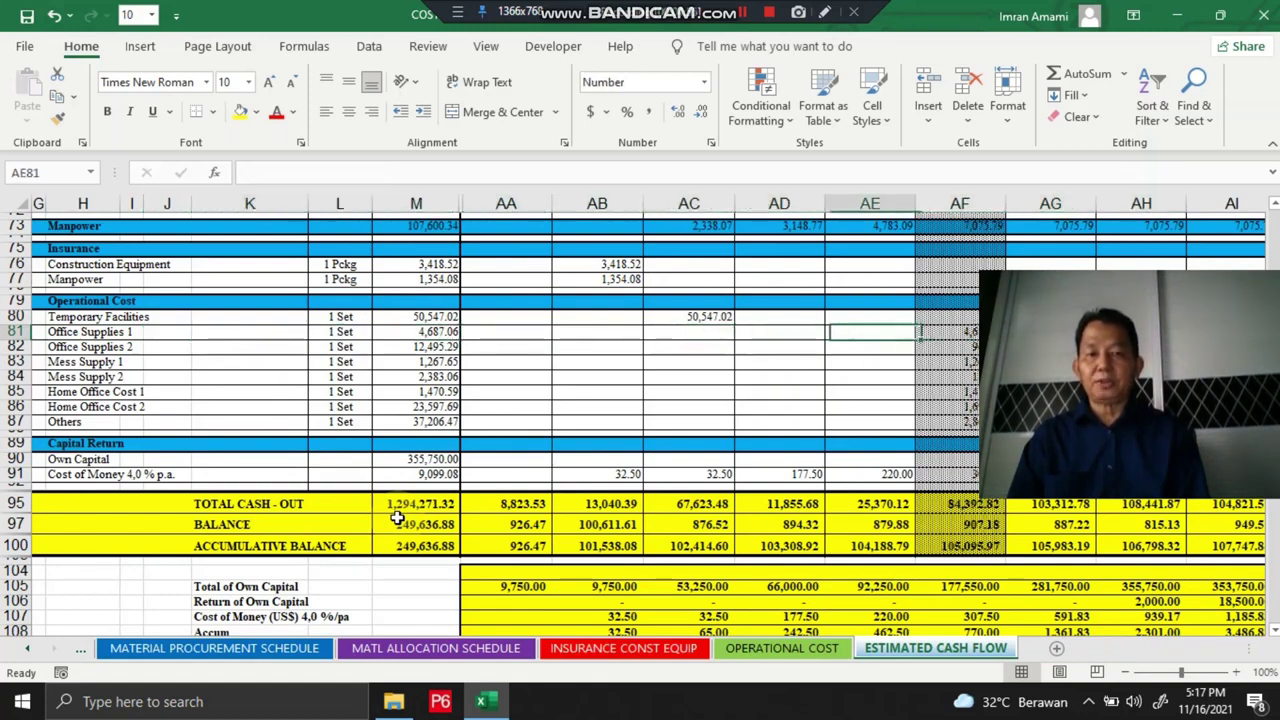
{"action": "key", "text": "Left"}
{"action": "key", "text": "Left"}
{"action": "key", "text": "Left"}
{"action": "key", "text": "Left"}
{"action": "key", "text": "Left"}
{"action": "key", "text": "Left"}
{"action": "key", "text": "Left"}
{"action": "key", "text": "Left"}
{"action": "key", "text": "Down"}
{"action": "key", "text": "Down"}
{"action": "key", "text": "Down"}
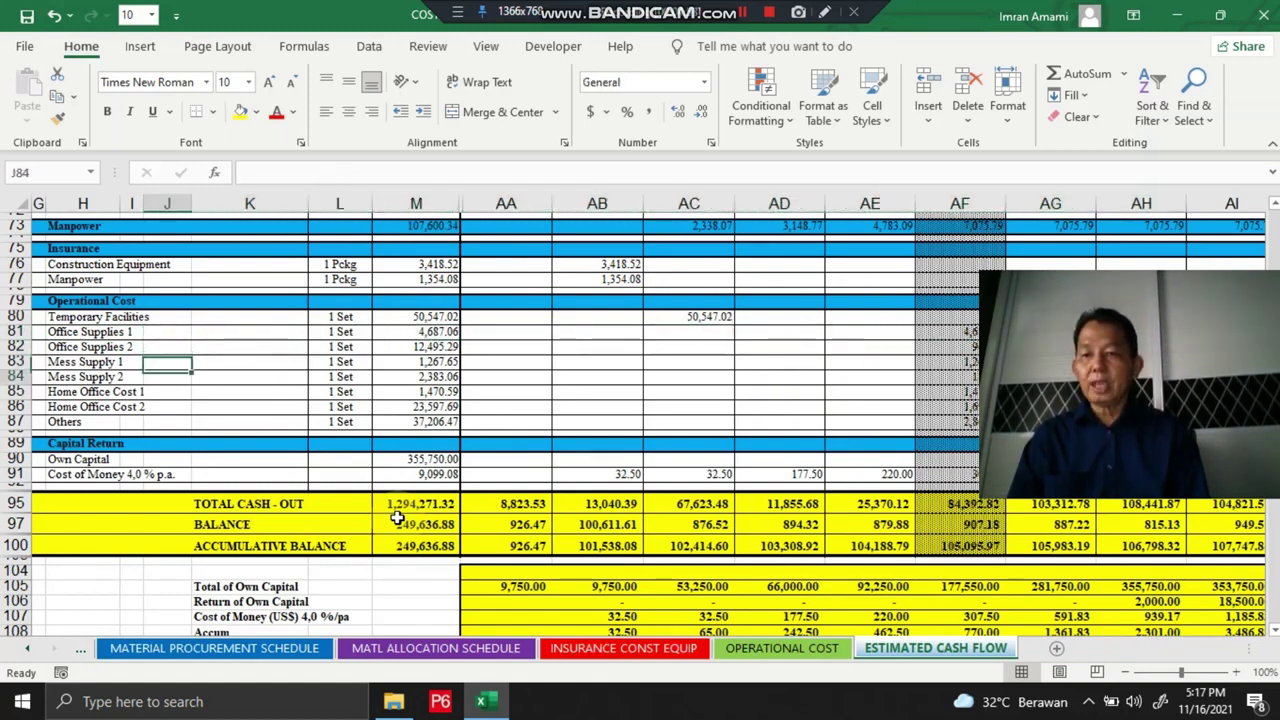
{"action": "key", "text": "Down"}
{"action": "key", "text": "Down"}
{"action": "key", "text": "Down"}
{"action": "key", "text": "Down"}
{"action": "key", "text": "Down"}
{"action": "key", "text": "Down"}
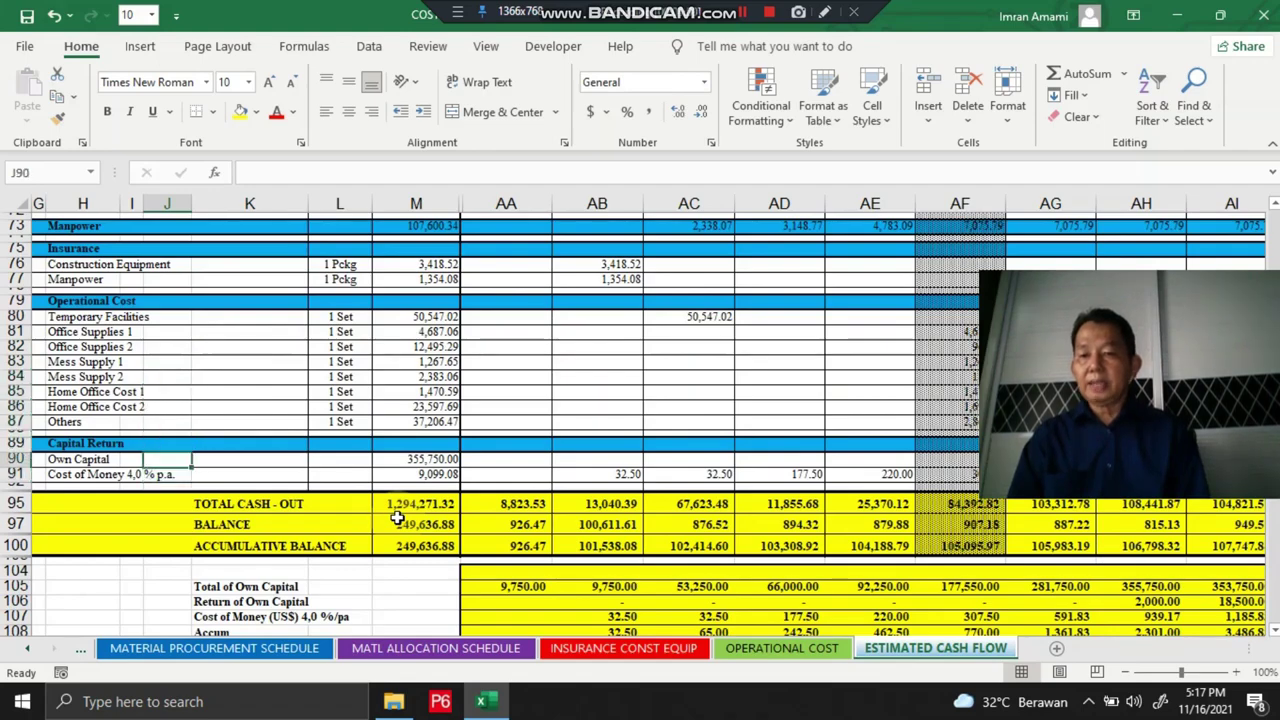
{"action": "key", "text": "Up"}
{"action": "key", "text": "Up"}
{"action": "key", "text": "Up"}
{"action": "key", "text": "Up"}
{"action": "key", "text": "Up"}
{"action": "key", "text": "Up"}
{"action": "key", "text": "Up"}
{"action": "key", "text": "Up"}
{"action": "key", "text": "Up"}
{"action": "key", "text": "Up"}
{"action": "key", "text": "Up"}
{"action": "key", "text": "Up"}
{"action": "key", "text": "Up"}
{"action": "key", "text": "Up"}
{"action": "key", "text": "Up"}
{"action": "key", "text": "Up"}
{"action": "key", "text": "Up"}
{"action": "key", "text": "Up"}
{"action": "key", "text": "Up"}
{"action": "key", "text": "Up"}
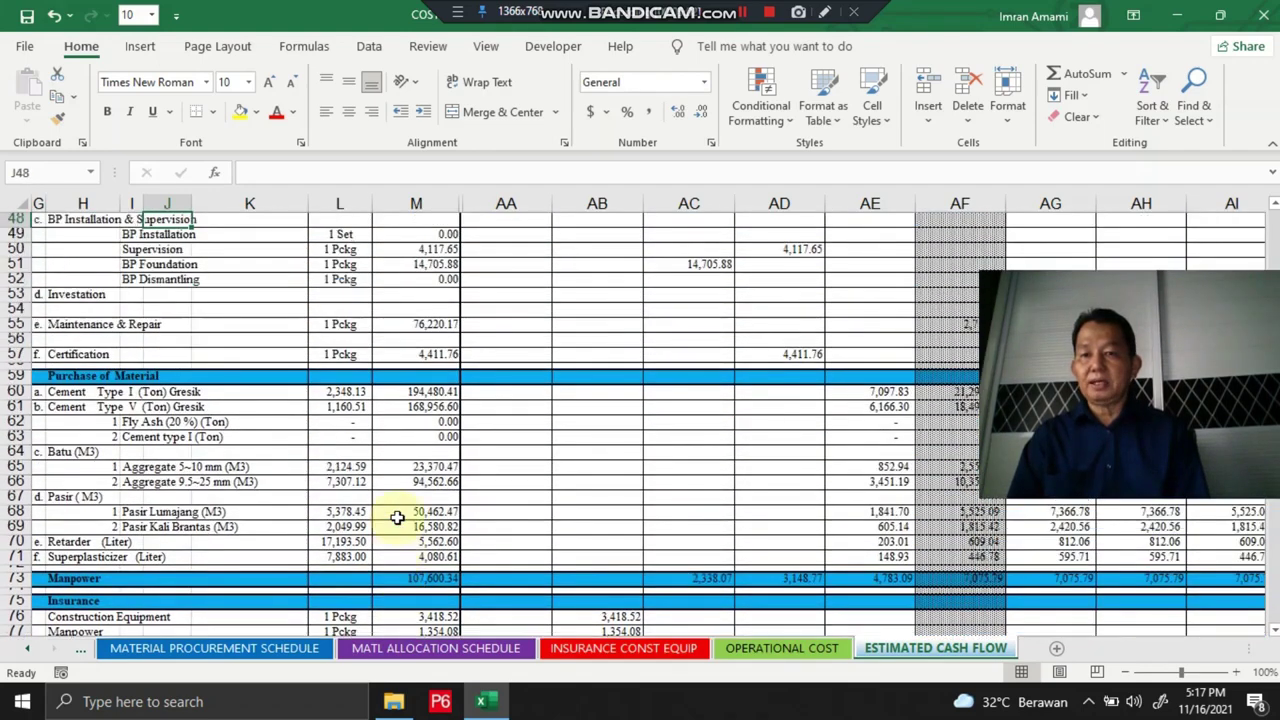
Check the Project Capital rows and the 9,750.00 Own Capital amount in AA35.
{"action": "key", "text": "Up"}
{"action": "key", "text": "Up"}
{"action": "key", "text": "Up"}
{"action": "key", "text": "Up"}
{"action": "key", "text": "Up"}
{"action": "key", "text": "Up"}
{"action": "key", "text": "Up"}
{"action": "key", "text": "Up"}
{"action": "key", "text": "Up"}
{"action": "key", "text": "Up"}
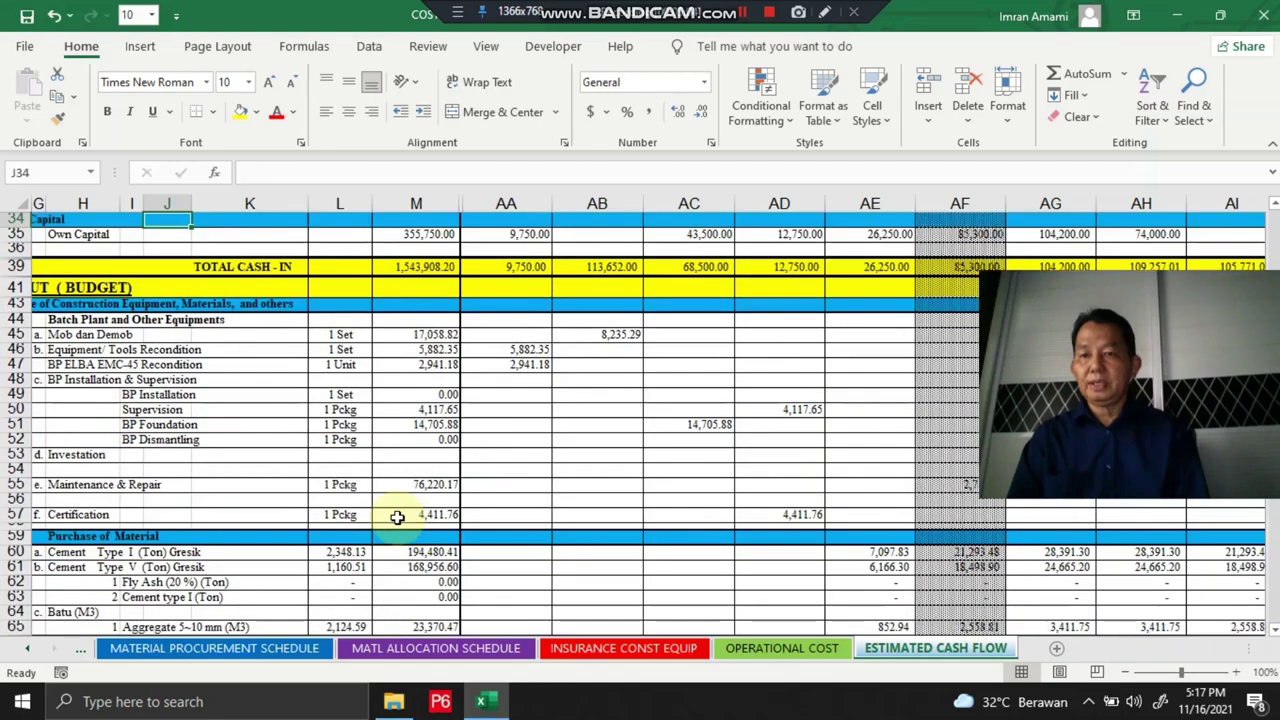
{"action": "key", "text": "Up"}
{"action": "key", "text": "Up"}
{"action": "key", "text": "Up"}
{"action": "key", "text": "Down"}
{"action": "key", "text": "Down"}
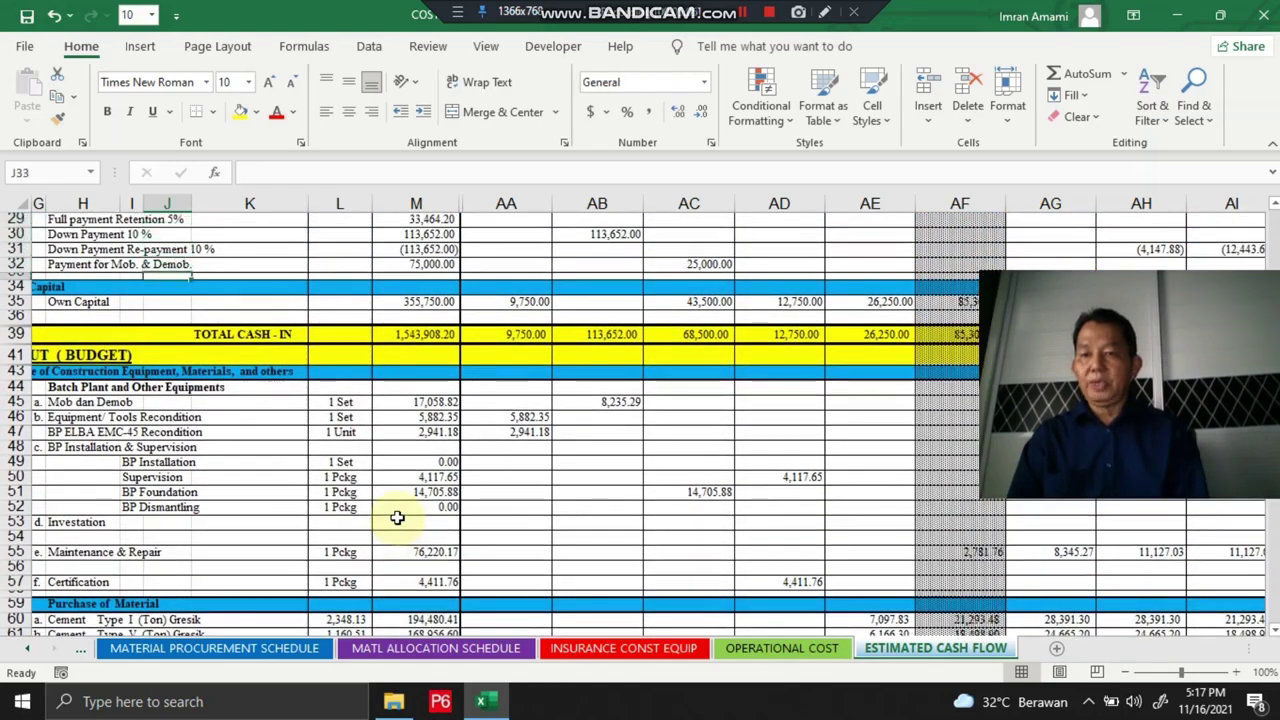
{"action": "key", "text": "Left"}
{"action": "key", "text": "Left"}
{"action": "key", "text": "Left"}
{"action": "key", "text": "Left"}
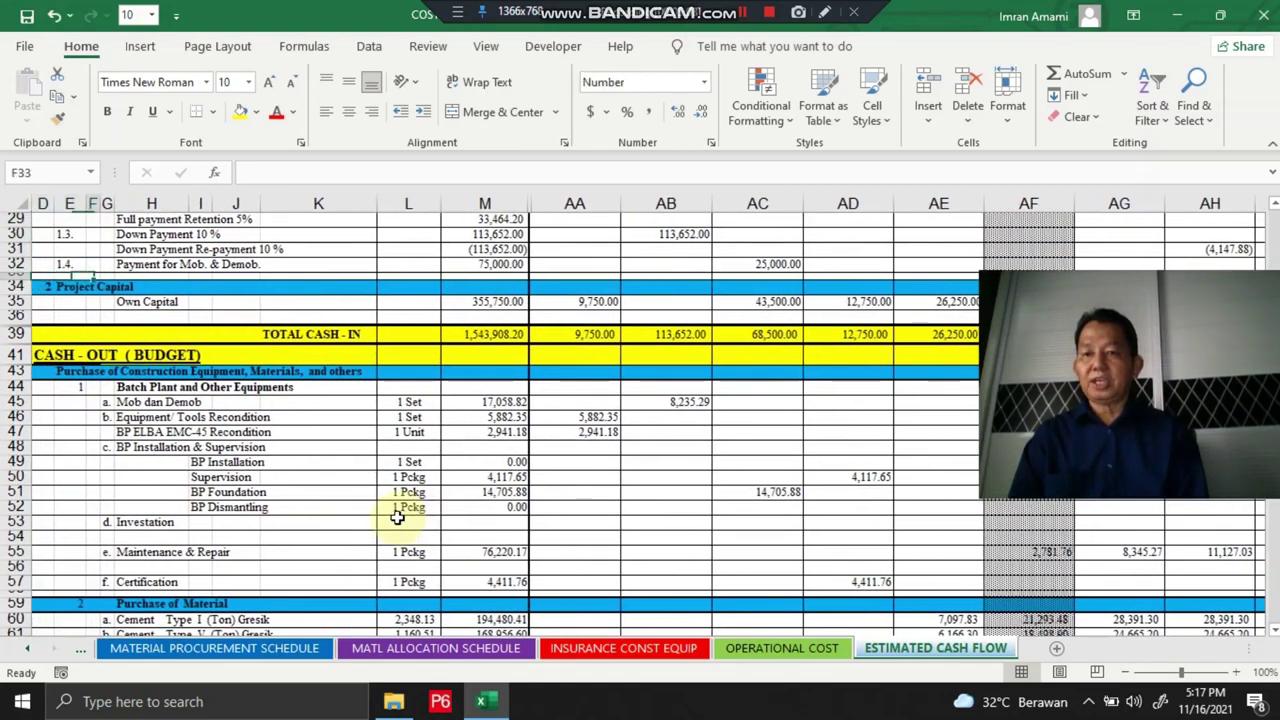
{"action": "key", "text": "Down"}
{"action": "key", "text": "Left"}
{"action": "key", "text": "Right"}
{"action": "key", "text": "Right"}
{"action": "key", "text": "Down"}
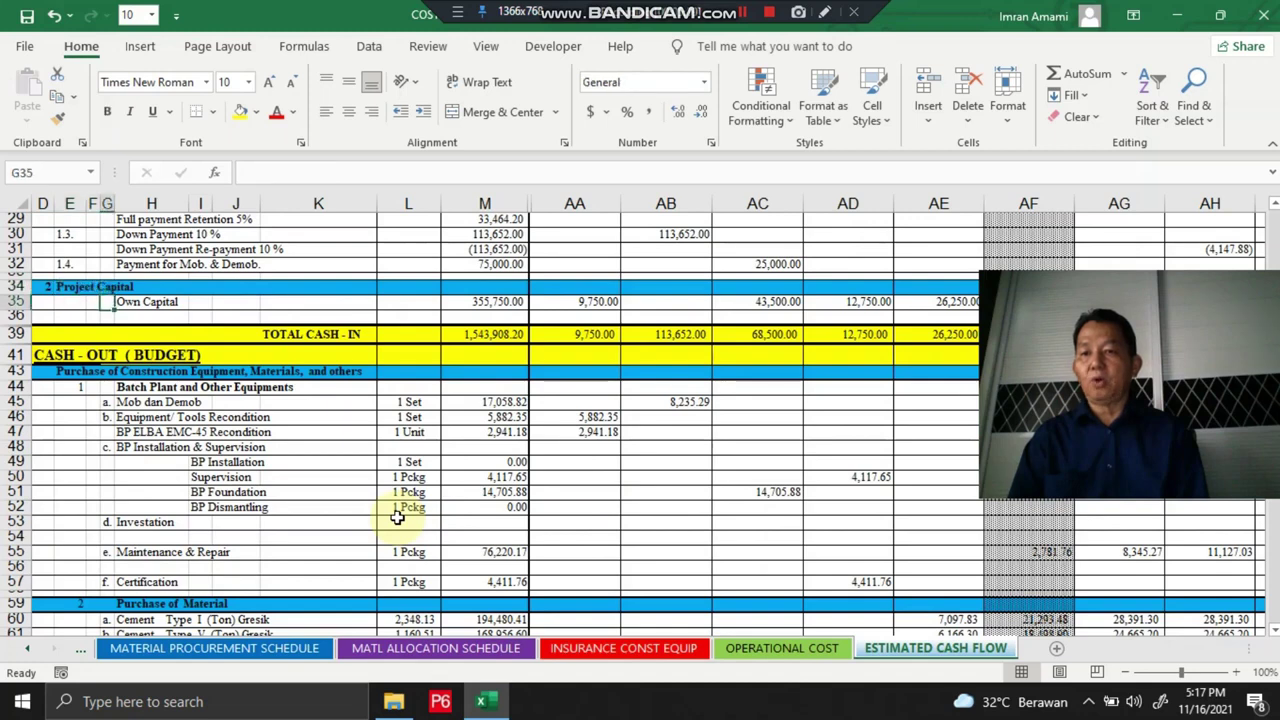
{"action": "key", "text": "Right"}
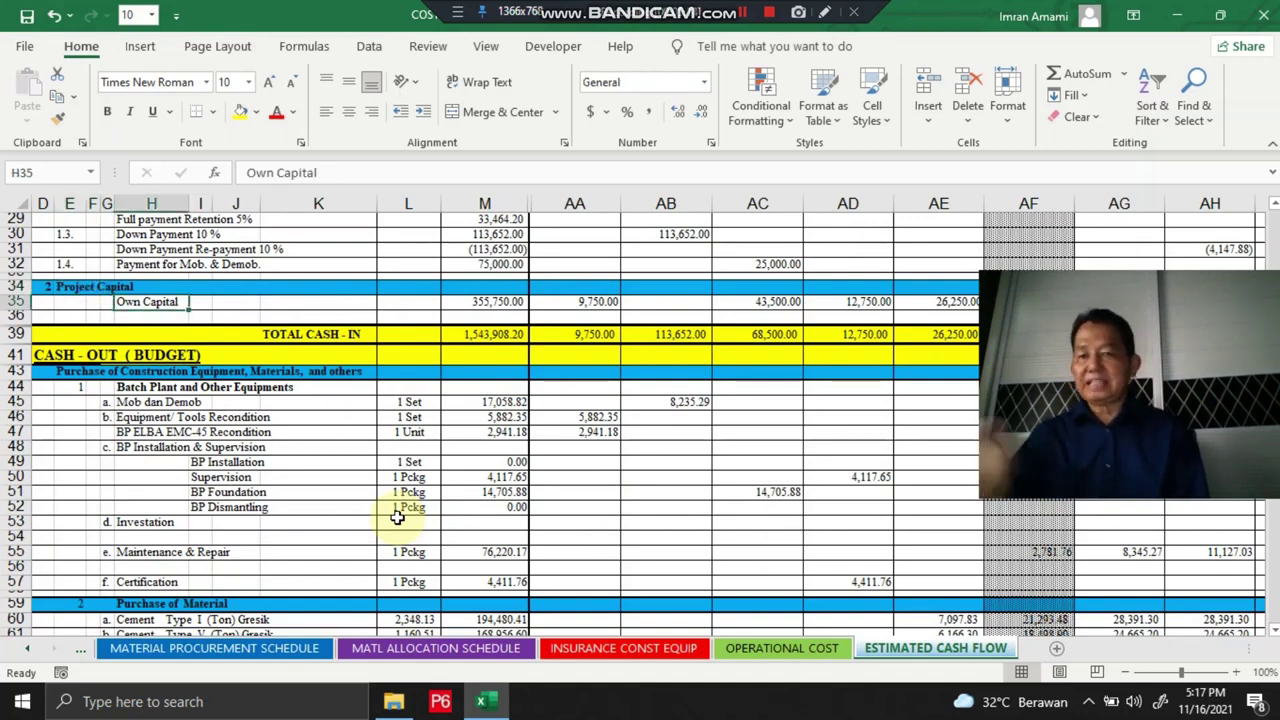
{"action": "key", "text": "Up"}
{"action": "key", "text": "Right"}
{"action": "key", "text": "Right"}
{"action": "key", "text": "Right"}
{"action": "key", "text": "Right"}
{"action": "key", "text": "Right"}
{"action": "key", "text": "Right"}
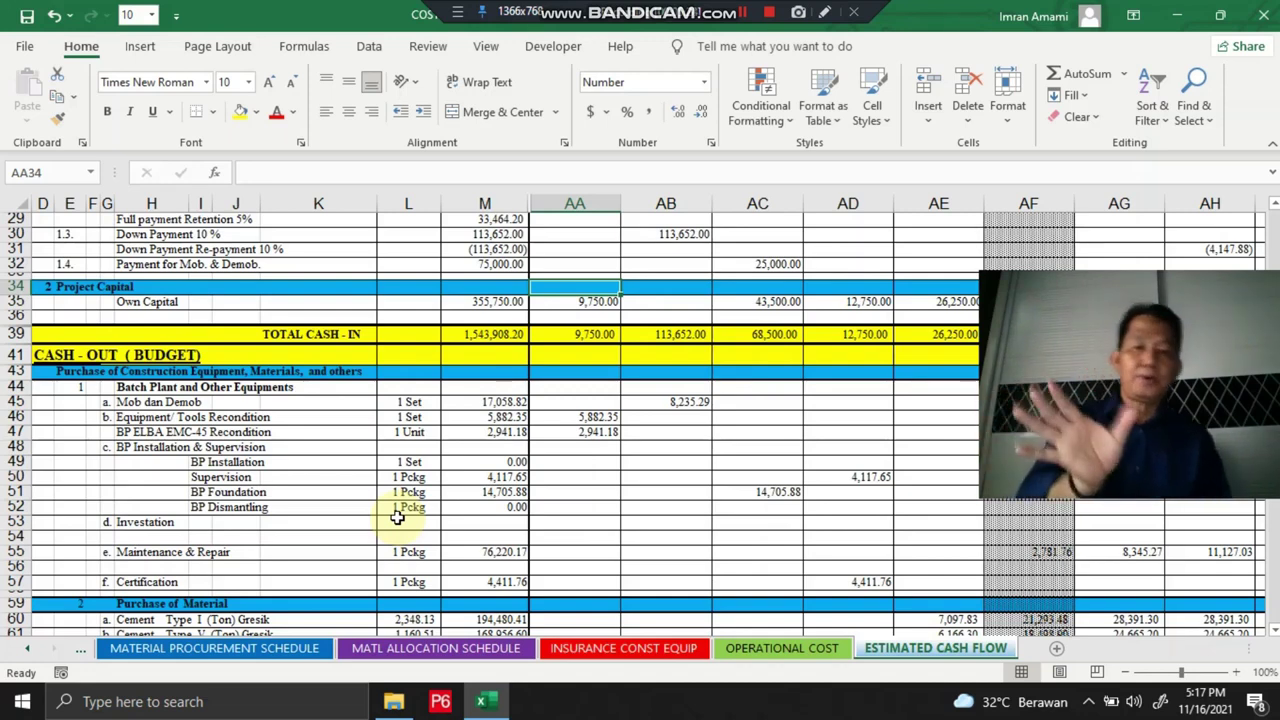
{"action": "key", "text": "Down"}
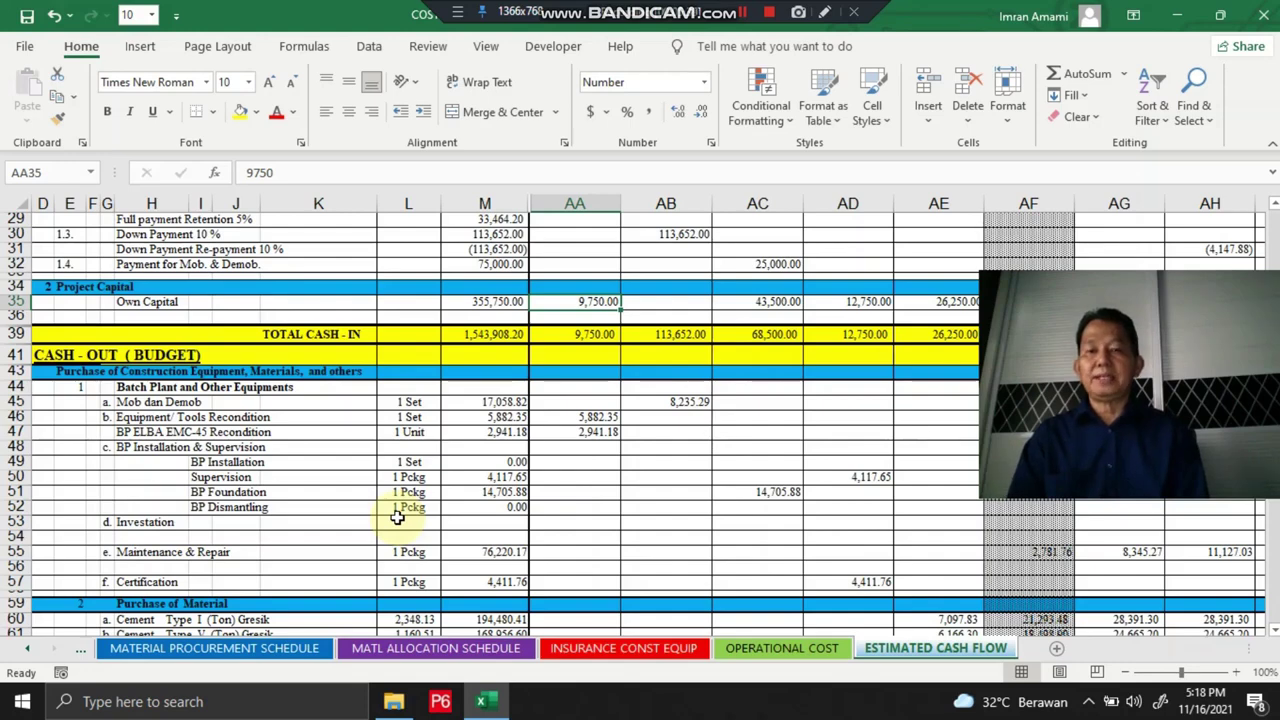
Browse the material purchase rows from Cement Type V through aggregates and admixtures.
{"action": "key", "text": "Down"}
{"action": "key", "text": "Down"}
{"action": "key", "text": "Down"}
{"action": "key", "text": "Down"}
{"action": "key", "text": "Down"}
{"action": "key", "text": "Down"}
{"action": "key", "text": "Down"}
{"action": "key", "text": "Down"}
{"action": "key", "text": "Down"}
{"action": "key", "text": "Down"}
{"action": "key", "text": "Down"}
{"action": "key", "text": "Down"}
{"action": "key", "text": "Down"}
{"action": "key", "text": "Down"}
{"action": "key", "text": "Down"}
{"action": "key", "text": "Down"}
{"action": "key", "text": "Down"}
{"action": "key", "text": "Down"}
{"action": "key", "text": "Down"}
{"action": "key", "text": "Down"}
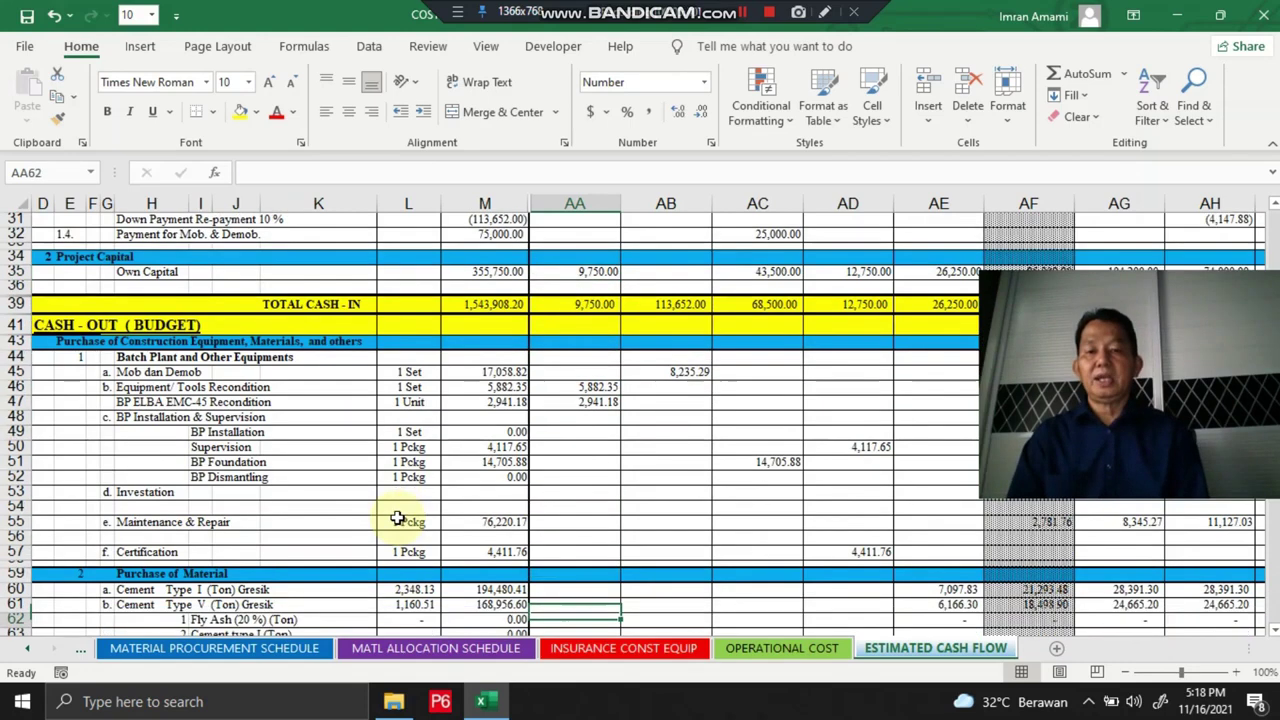
{"action": "key", "text": "Down"}
{"action": "key", "text": "Down"}
{"action": "key", "text": "Down"}
{"action": "key", "text": "Down"}
{"action": "key", "text": "Down"}
{"action": "key", "text": "Down"}
{"action": "key", "text": "Down"}
{"action": "key", "text": "Down"}
{"action": "key", "text": "Down"}
{"action": "key", "text": "Down"}
{"action": "key", "text": "Down"}
{"action": "key", "text": "Down"}
{"action": "key", "text": "Down"}
{"action": "key", "text": "Down"}
{"action": "key", "text": "Down"}
{"action": "key", "text": "Up"}
{"action": "key", "text": "Up"}
{"action": "key", "text": "Up"}
{"action": "key", "text": "Up"}
{"action": "key", "text": "Up"}
{"action": "key", "text": "Up"}
{"action": "key", "text": "Up"}
{"action": "key", "text": "Up"}
{"action": "key", "text": "Up"}
{"action": "key", "text": "Up"}
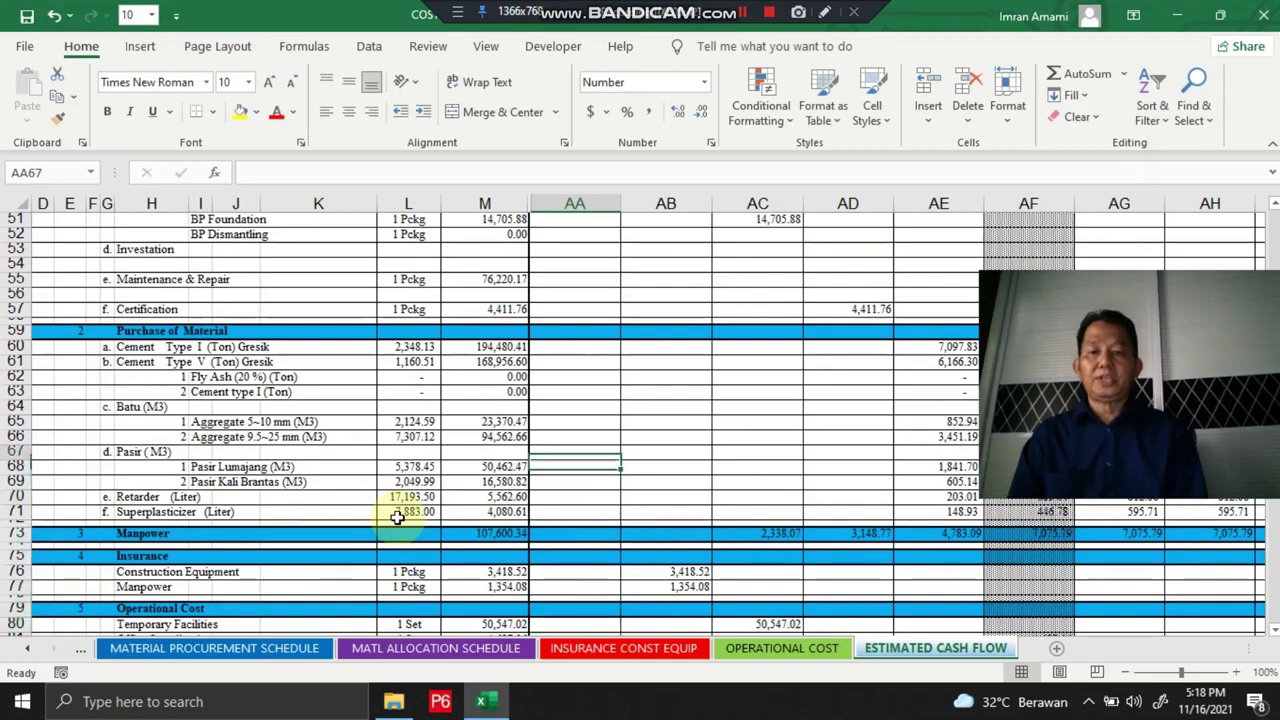
{"action": "key", "text": "Up"}
{"action": "key", "text": "Up"}
{"action": "key", "text": "Up"}
{"action": "key", "text": "Up"}
{"action": "key", "text": "Up"}
{"action": "key", "text": "Up"}
{"action": "key", "text": "Left"}
{"action": "key", "text": "Left"}
{"action": "key", "text": "Left"}
{"action": "key", "text": "Left"}
{"action": "key", "text": "Left"}
{"action": "key", "text": "Left"}
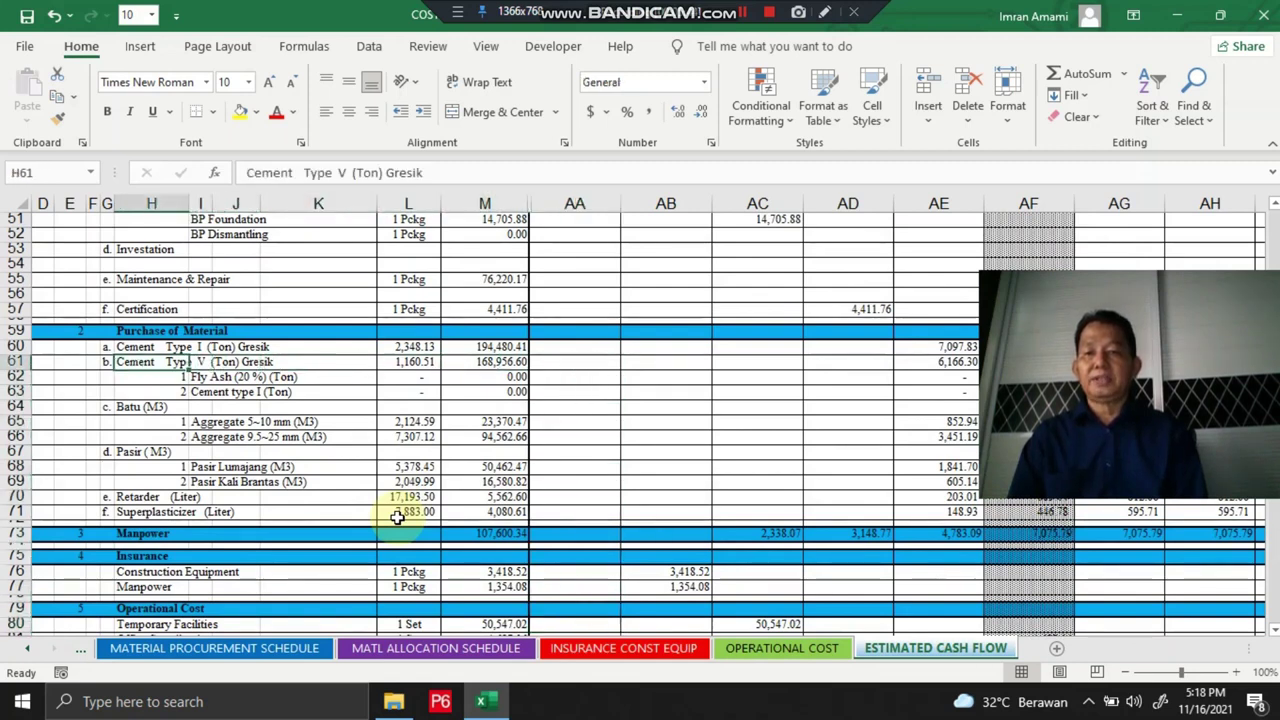
{"action": "key", "text": "Right"}
{"action": "key", "text": "Down"}
{"action": "key", "text": "Down"}
{"action": "key", "text": "Down"}
{"action": "key", "text": "Down"}
{"action": "key", "text": "Down"}
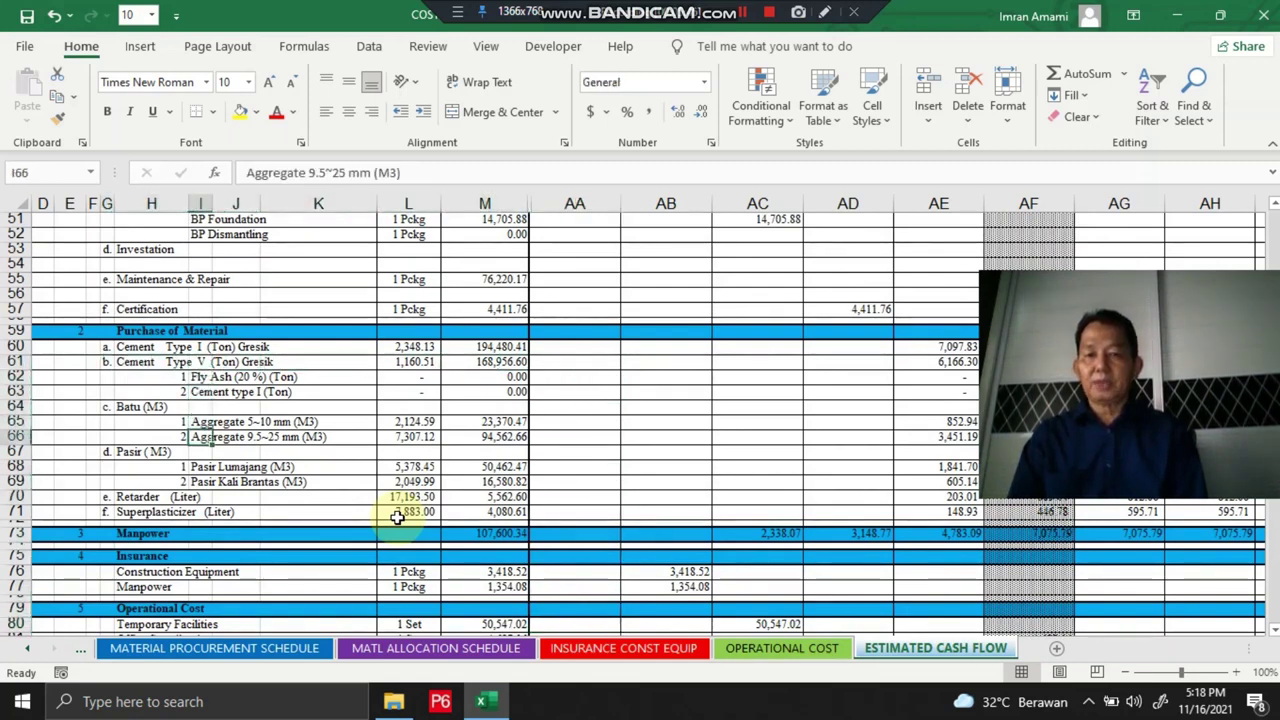
{"action": "key", "text": "Down"}
{"action": "key", "text": "Down"}
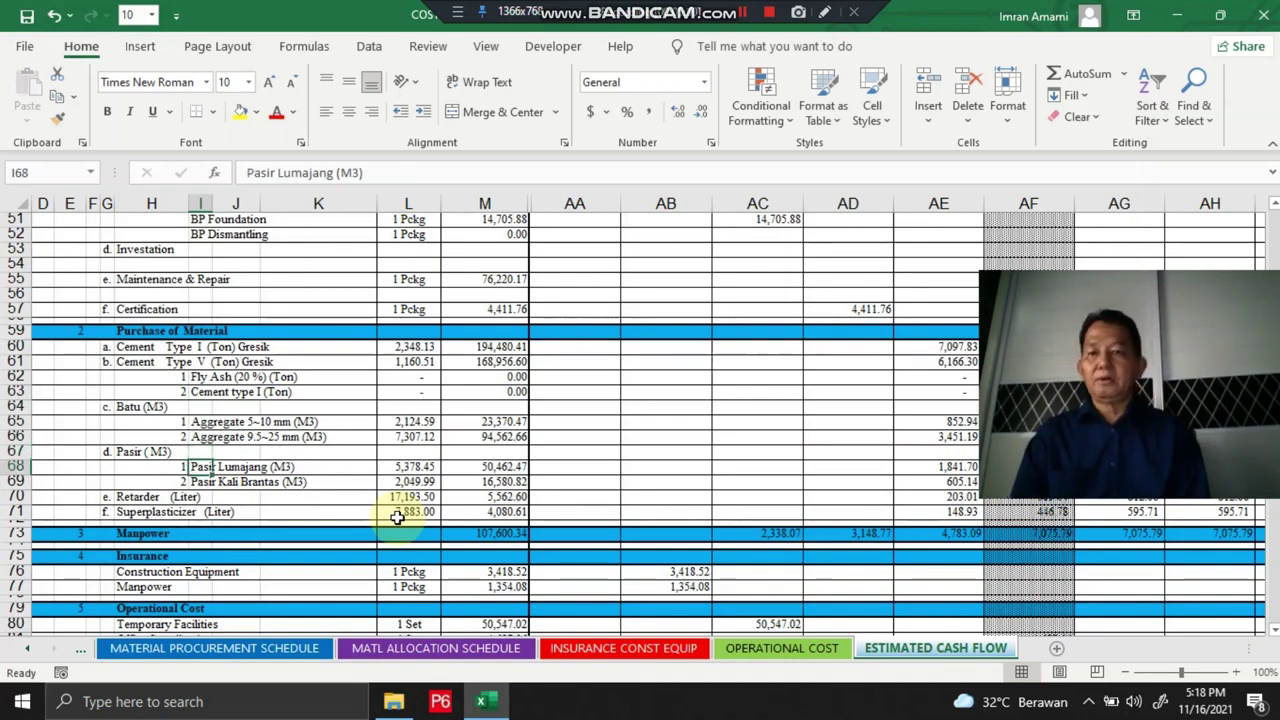
{"action": "key", "text": "Down"}
{"action": "key", "text": "Down"}
{"action": "key", "text": "Down"}
{"action": "key", "text": "Down"}
{"action": "key", "text": "Down"}
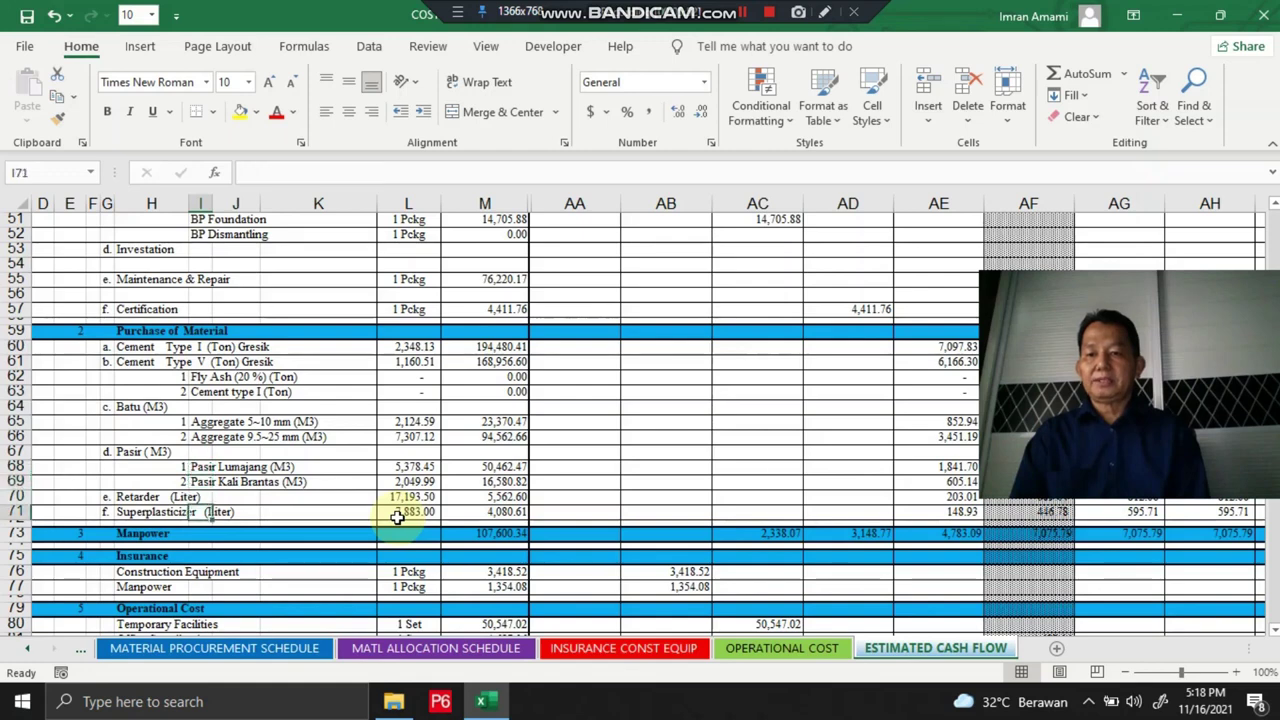
Check column AE formulas from the 7,097.83 Cement Type I purchase down to Manpower.
{"action": "key", "text": "Up"}
{"action": "key", "text": "Up"}
{"action": "key", "text": "Up"}
{"action": "key", "text": "Up"}
{"action": "key", "text": "Up"}
{"action": "key", "text": "Up"}
{"action": "key", "text": "Up"}
{"action": "key", "text": "Up"}
{"action": "key", "text": "Up"}
{"action": "key", "text": "Up"}
{"action": "key", "text": "Up"}
{"action": "key", "text": "Up"}
{"action": "key", "text": "Up"}
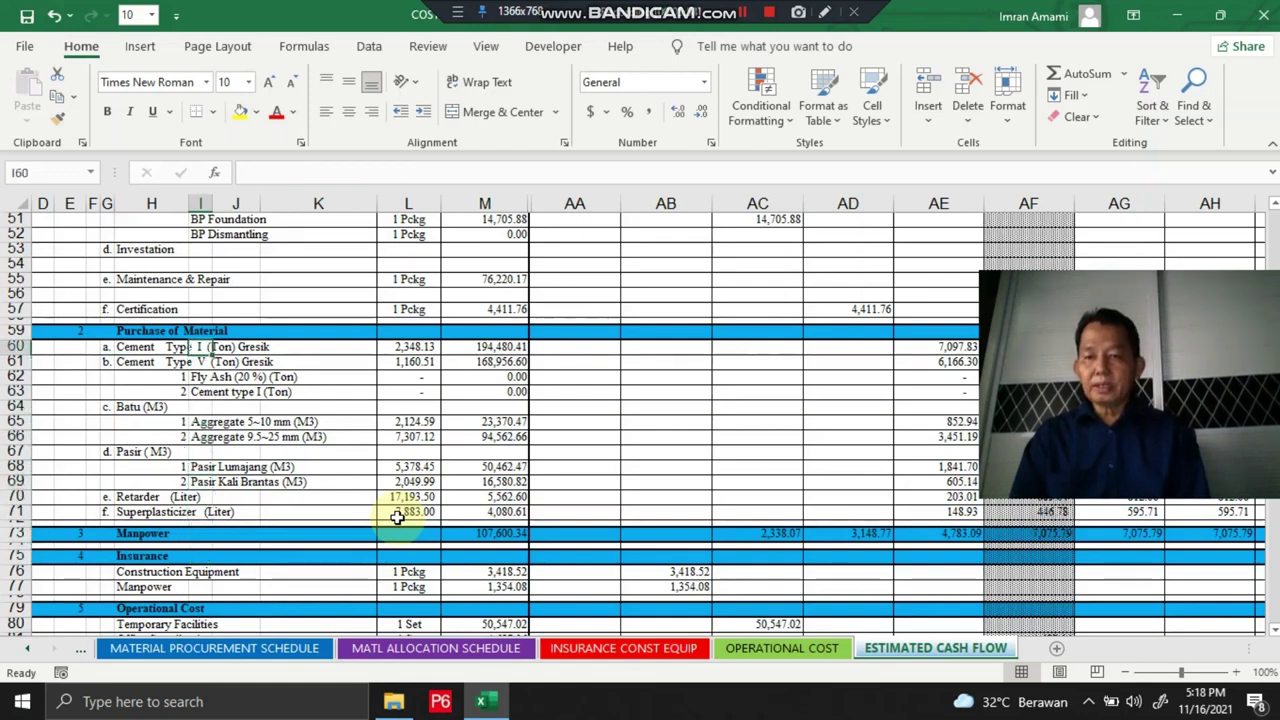
{"action": "key", "text": "Right"}
{"action": "key", "text": "Right"}
{"action": "key", "text": "Right"}
{"action": "key", "text": "Right"}
{"action": "key", "text": "Right"}
{"action": "key", "text": "Right"}
{"action": "key", "text": "Right"}
{"action": "key", "text": "Right"}
{"action": "key", "text": "Right"}
{"action": "key", "text": "Right"}
{"action": "key", "text": "Right"}
{"action": "key", "text": "Right"}
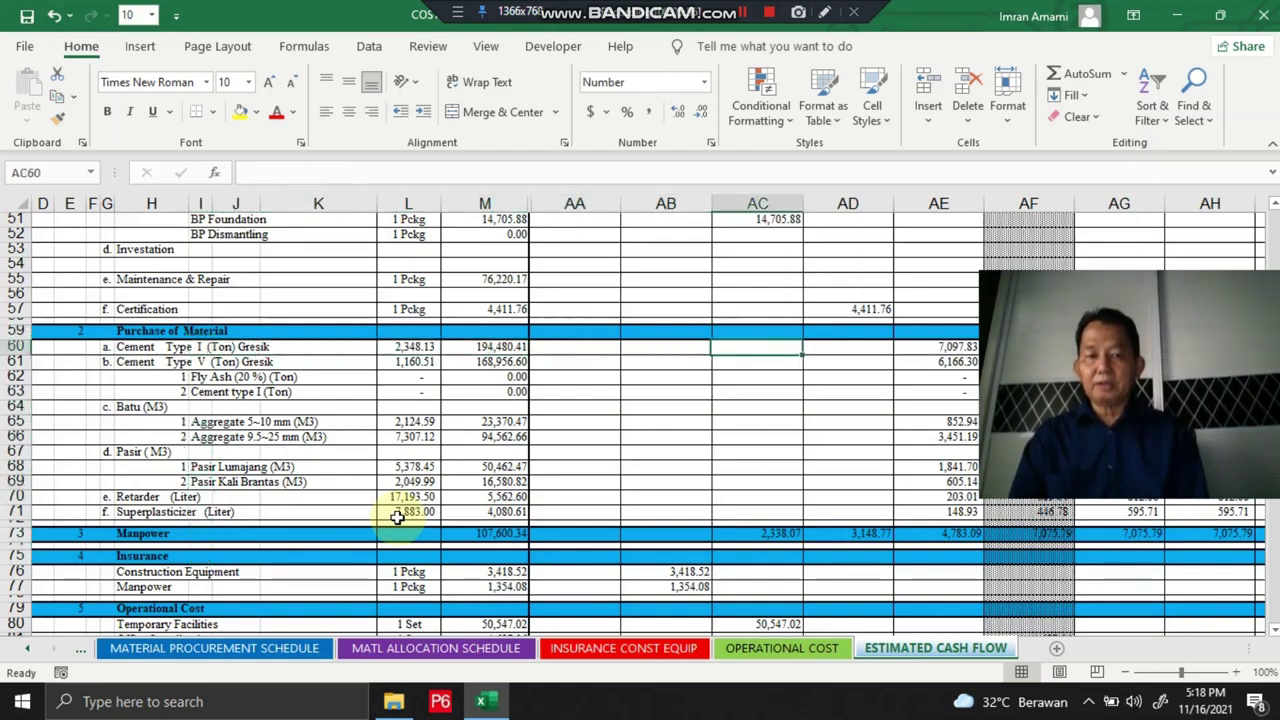
{"action": "key", "text": "Left"}
{"action": "key", "text": "Left"}
{"action": "key", "text": "Left"}
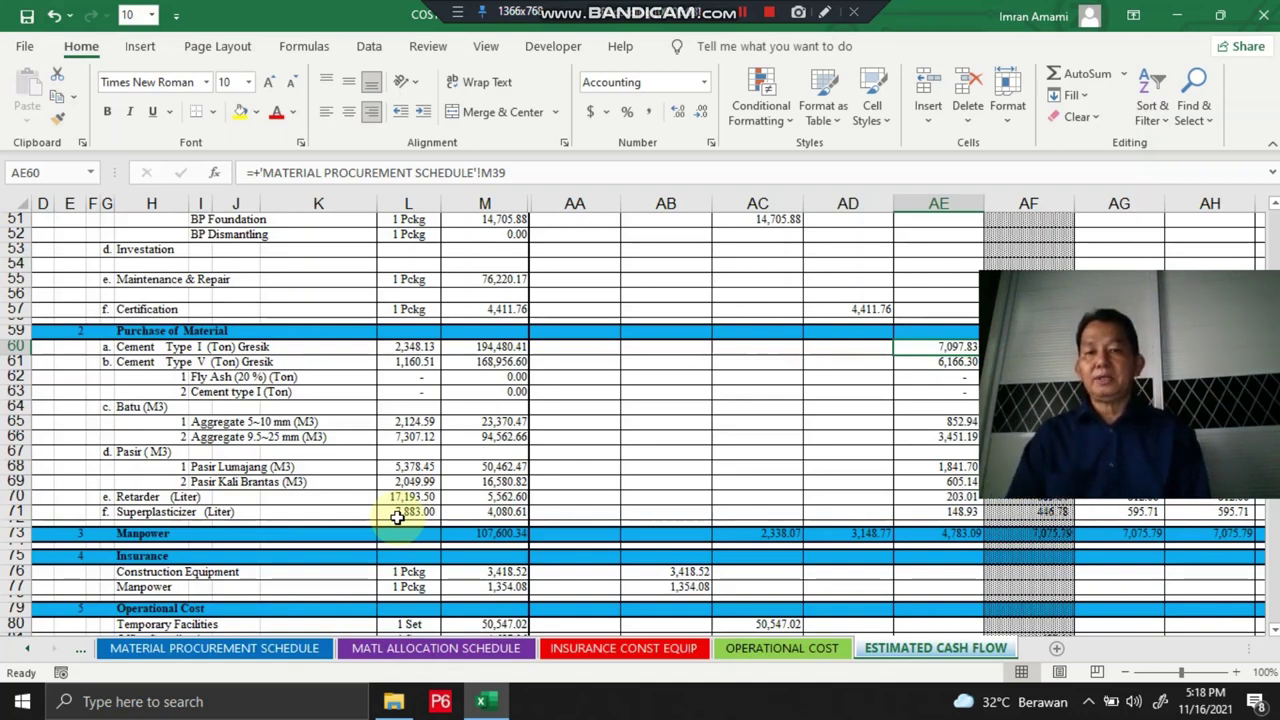
{"action": "key", "text": "Down"}
{"action": "key", "text": "Down"}
{"action": "key", "text": "Down"}
{"action": "key", "text": "Down"}
{"action": "key", "text": "Down"}
{"action": "key", "text": "Down"}
{"action": "key", "text": "Down"}
{"action": "key", "text": "Down"}
{"action": "key", "text": "Down"}
{"action": "key", "text": "Down"}
{"action": "key", "text": "Down"}
{"action": "key", "text": "Down"}
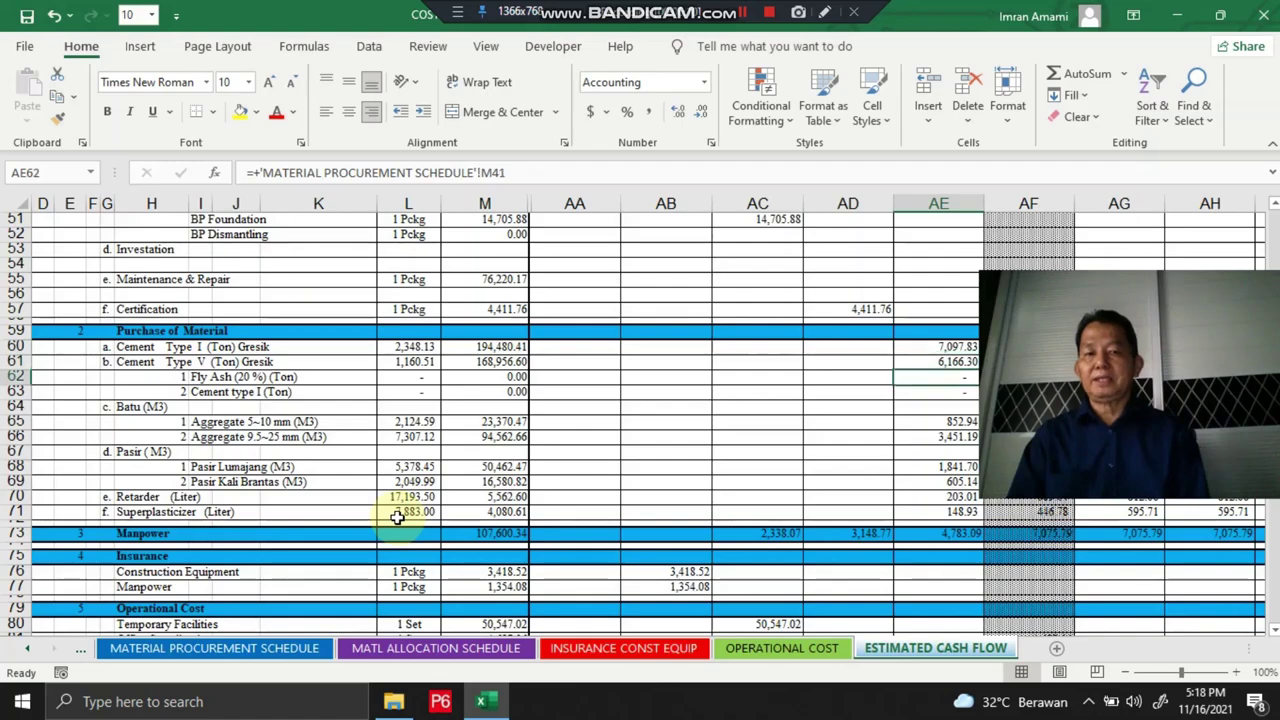
{"action": "key", "text": "Down"}
{"action": "key", "text": "Down"}
{"action": "key", "text": "Down"}
{"action": "key", "text": "Down"}
{"action": "key", "text": "Down"}
{"action": "key", "text": "Down"}
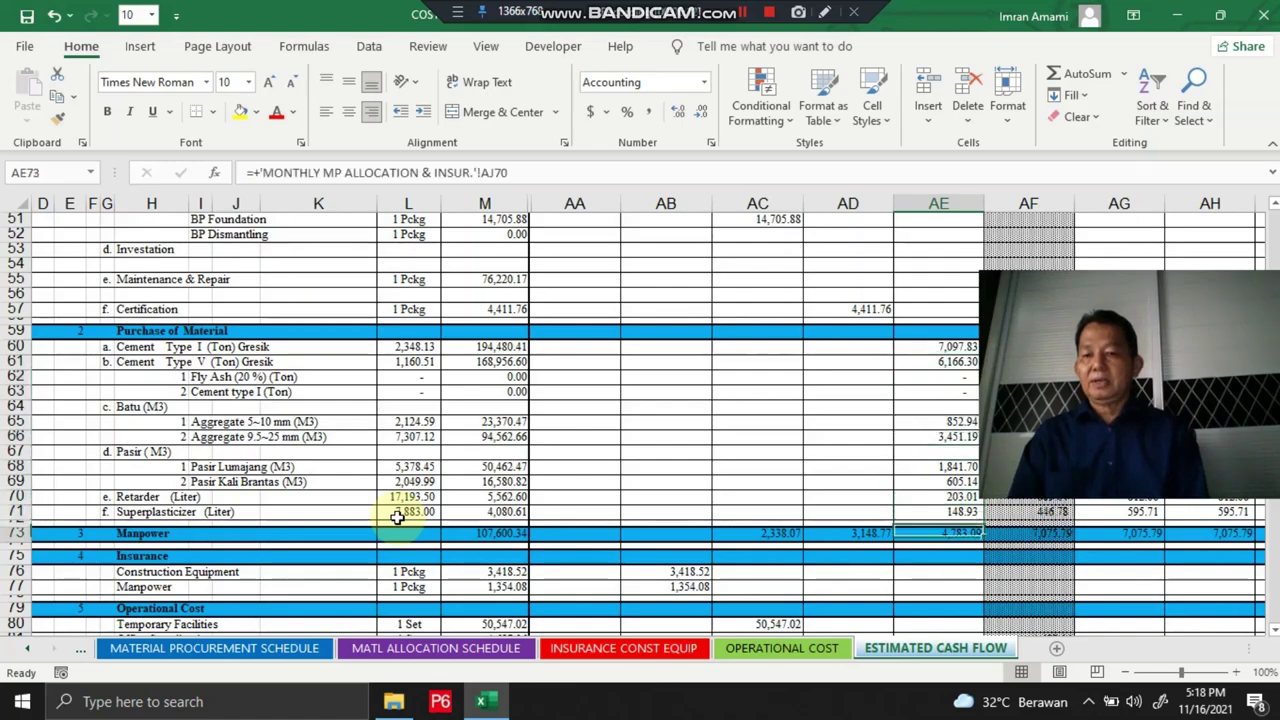
{"action": "key", "text": "Down"}
{"action": "key", "text": "Down"}
{"action": "key", "text": "Down"}
{"action": "key", "text": "Down"}
{"action": "key", "text": "Down"}
{"action": "key", "text": "Down"}
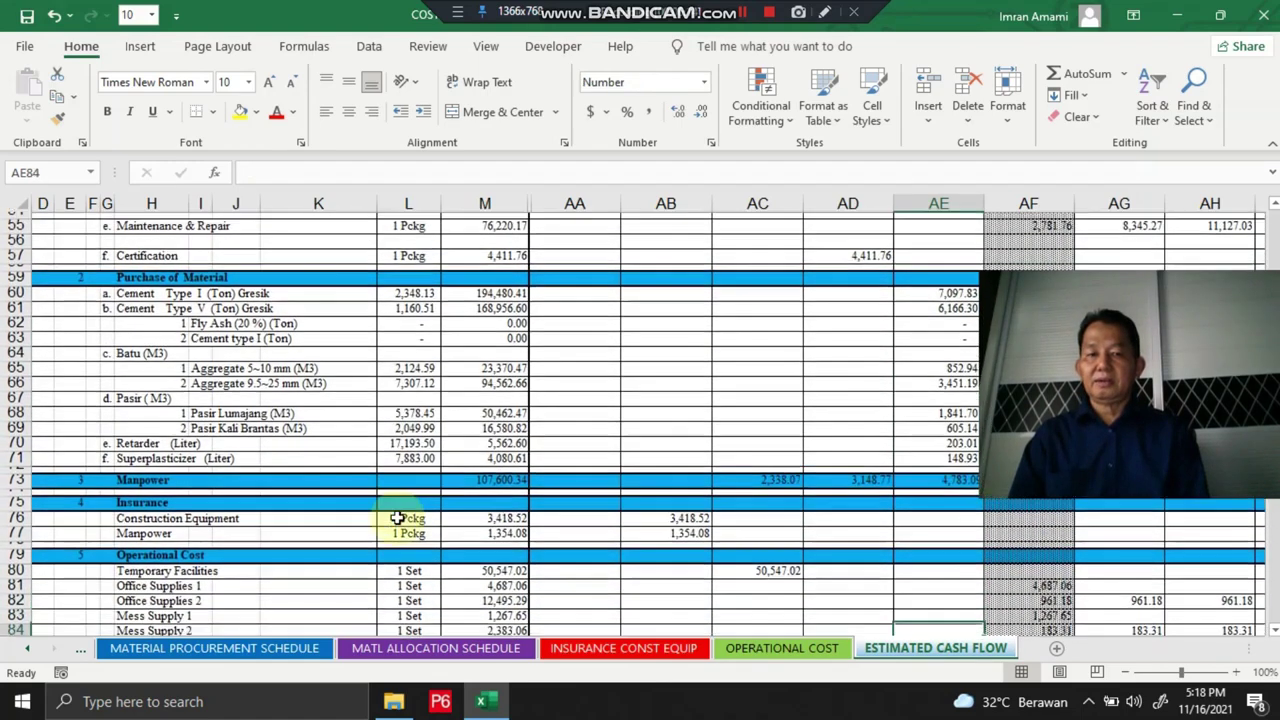
Check the row 76 insurance amounts, including the 3,418.52 Construction Equipment link in AB76.
{"action": "key", "text": "Up"}
{"action": "key", "text": "Up"}
{"action": "key", "text": "Up"}
{"action": "key", "text": "Up"}
{"action": "key", "text": "Up"}
{"action": "key", "text": "Up"}
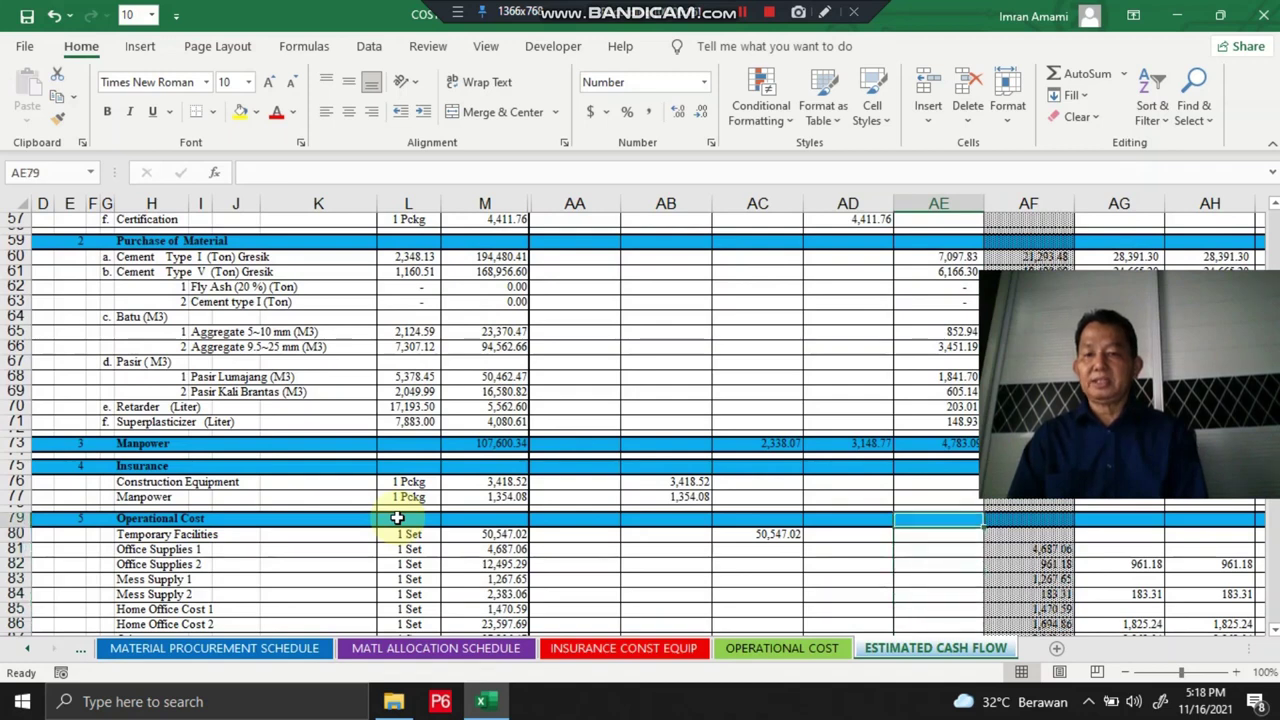
{"action": "key", "text": "Left"}
{"action": "key", "text": "Left"}
{"action": "key", "text": "Up"}
{"action": "key", "text": "Up"}
{"action": "key", "text": "Left"}
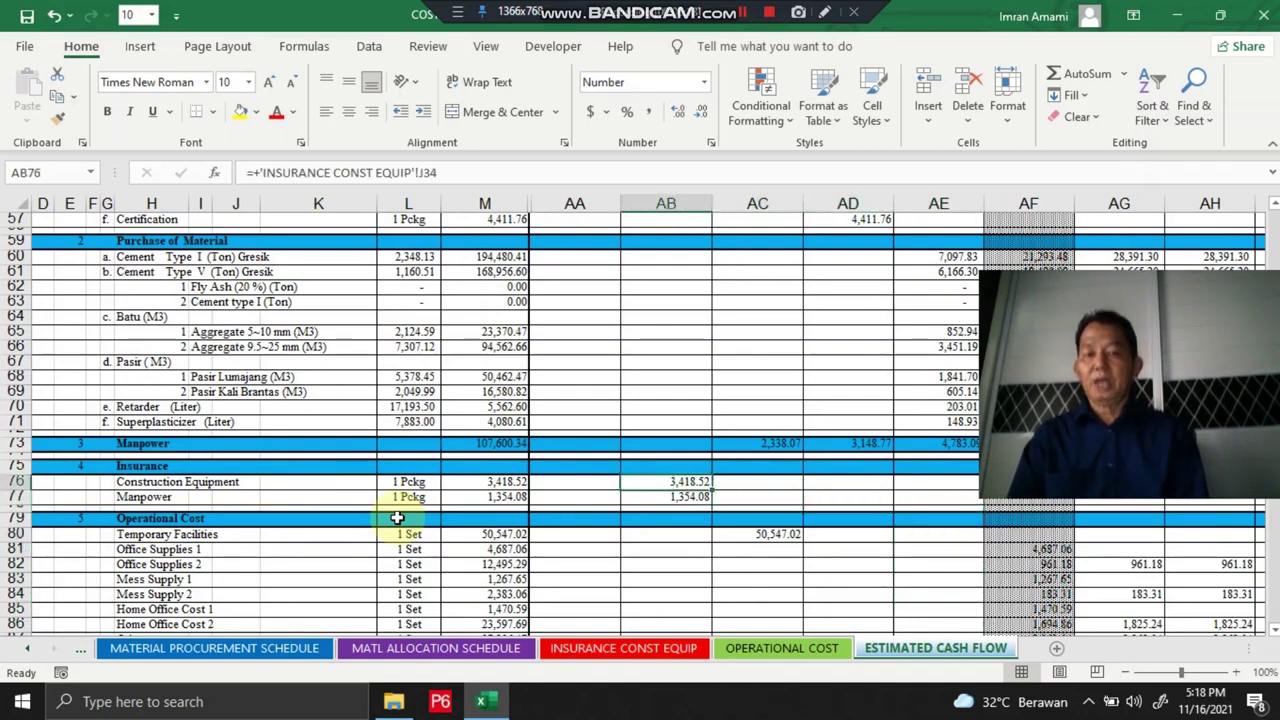
{"action": "key", "text": "Right"}
{"action": "key", "text": "Right"}
{"action": "key", "text": "Right"}
{"action": "key", "text": "Left"}
{"action": "key", "text": "Left"}
{"action": "key", "text": "Left"}
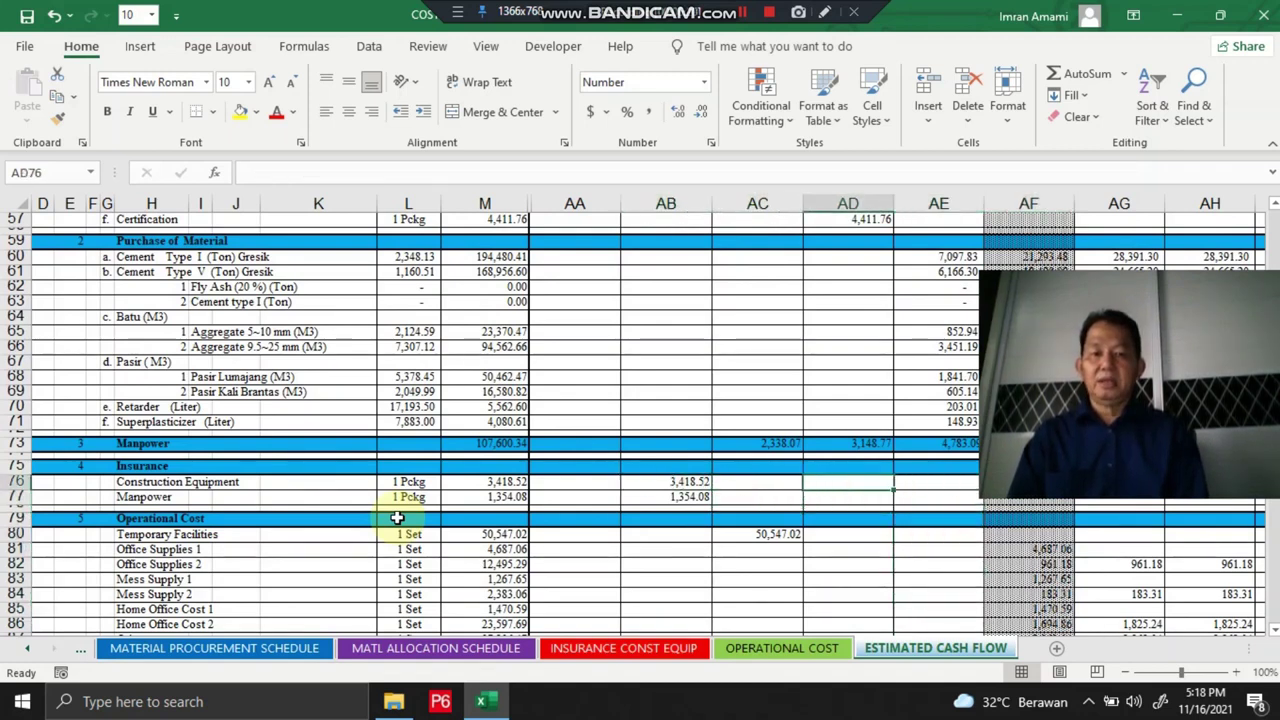
{"action": "key", "text": "Down"}
{"action": "key", "text": "Down"}
{"action": "key", "text": "Down"}
{"action": "key", "text": "Down"}
{"action": "key", "text": "Down"}
{"action": "key", "text": "Down"}
{"action": "key", "text": "Down"}
{"action": "key", "text": "Down"}
{"action": "key", "text": "Down"}
{"action": "key", "text": "Down"}
{"action": "key", "text": "Down"}
{"action": "key", "text": "Down"}
{"action": "key", "text": "Down"}
{"action": "key", "text": "Down"}
{"action": "key", "text": "Down"}
{"action": "key", "text": "Down"}
{"action": "key", "text": "Down"}
{"action": "key", "text": "Down"}
{"action": "key", "text": "Down"}
{"action": "key", "text": "Down"}
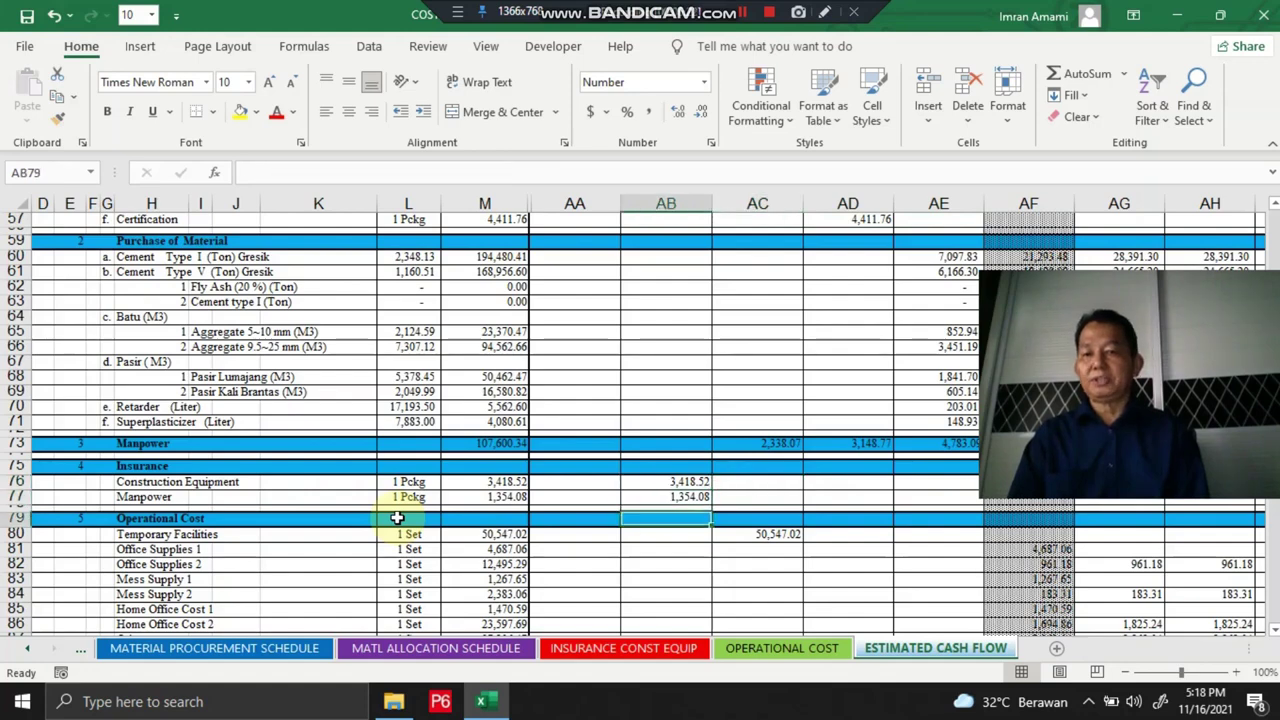
{"action": "key", "text": "Up"}
{"action": "key", "text": "Up"}
{"action": "key", "text": "Up"}
{"action": "key", "text": "Up"}
{"action": "key", "text": "Up"}
{"action": "key", "text": "Up"}
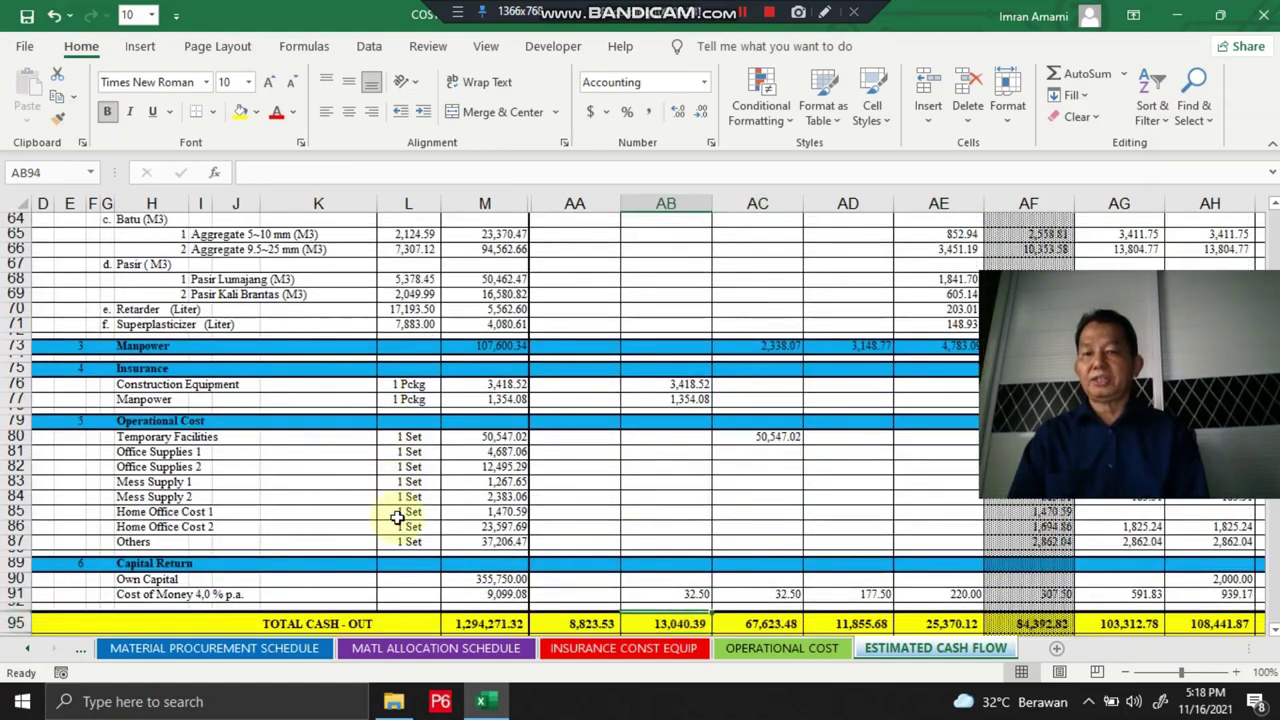
Check the Temporary Facilities amount in AC80, then move down to the 1,294,271.32 cash-out total.
{"action": "key", "text": "Up"}
{"action": "key", "text": "Up"}
{"action": "key", "text": "Up"}
{"action": "key", "text": "Up"}
{"action": "key", "text": "Up"}
{"action": "key", "text": "Up"}
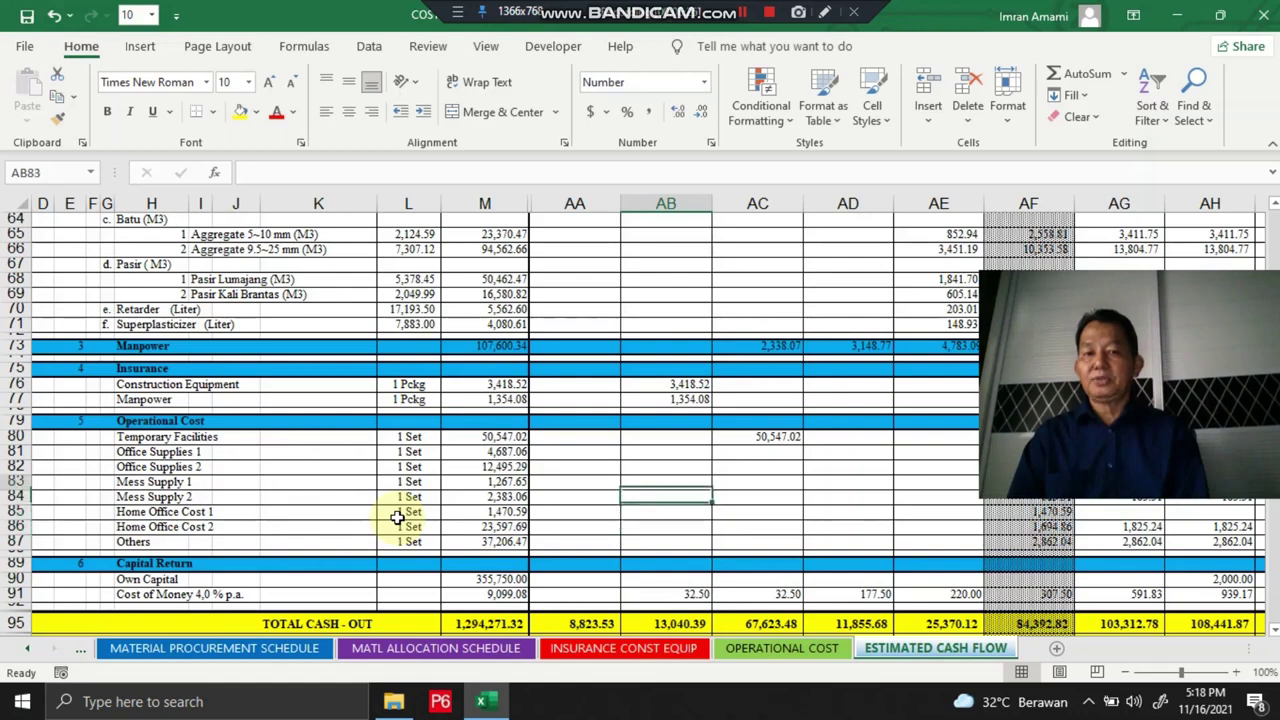
{"action": "key", "text": "Right"}
{"action": "key", "text": "Right"}
{"action": "key", "text": "Right"}
{"action": "key", "text": "Right"}
{"action": "key", "text": "Right"}
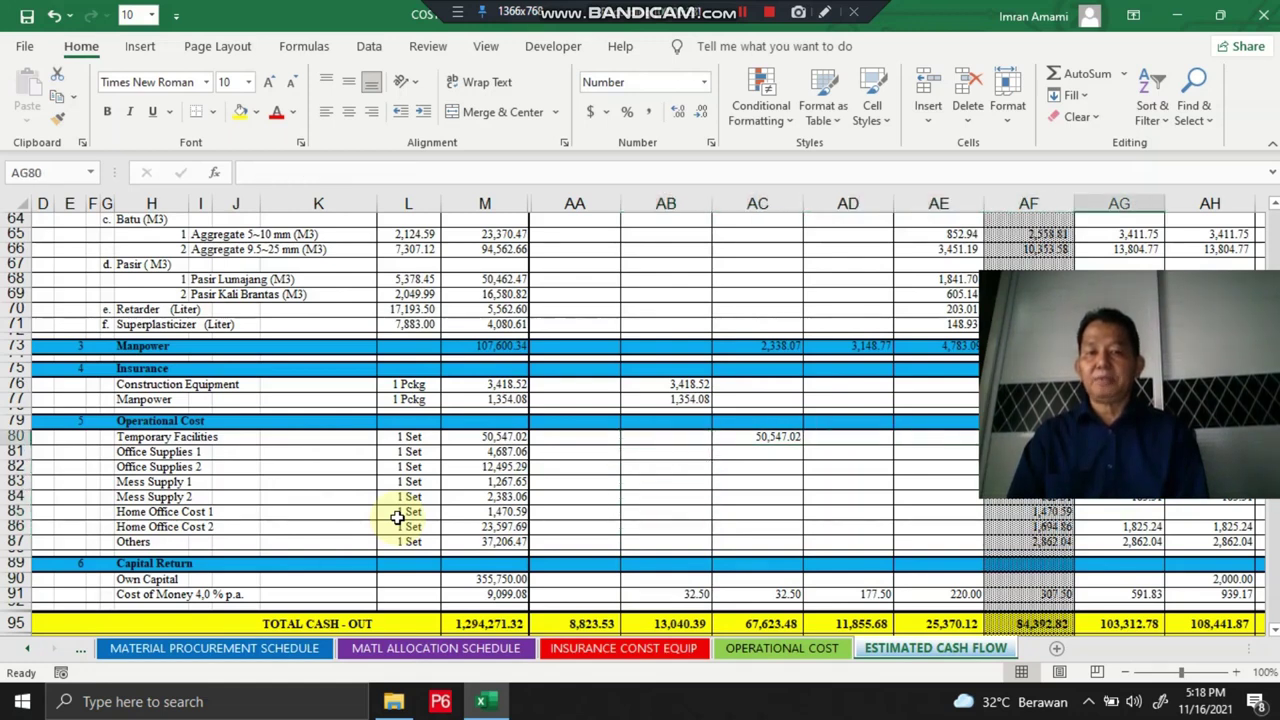
{"action": "key", "text": "Left"}
{"action": "key", "text": "Left"}
{"action": "key", "text": "Left"}
{"action": "key", "text": "Left"}
{"action": "key", "text": "Left"}
{"action": "key", "text": "Right"}
{"action": "key", "text": "Down"}
{"action": "key", "text": "Down"}
{"action": "key", "text": "Down"}
{"action": "key", "text": "Down"}
{"action": "key", "text": "Down"}
{"action": "key", "text": "Down"}
{"action": "key", "text": "Down"}
{"action": "key", "text": "Down"}
{"action": "key", "text": "Down"}
{"action": "key", "text": "Down"}
{"action": "key", "text": "Down"}
{"action": "key", "text": "Down"}
{"action": "key", "text": "Down"}
{"action": "key", "text": "Down"}
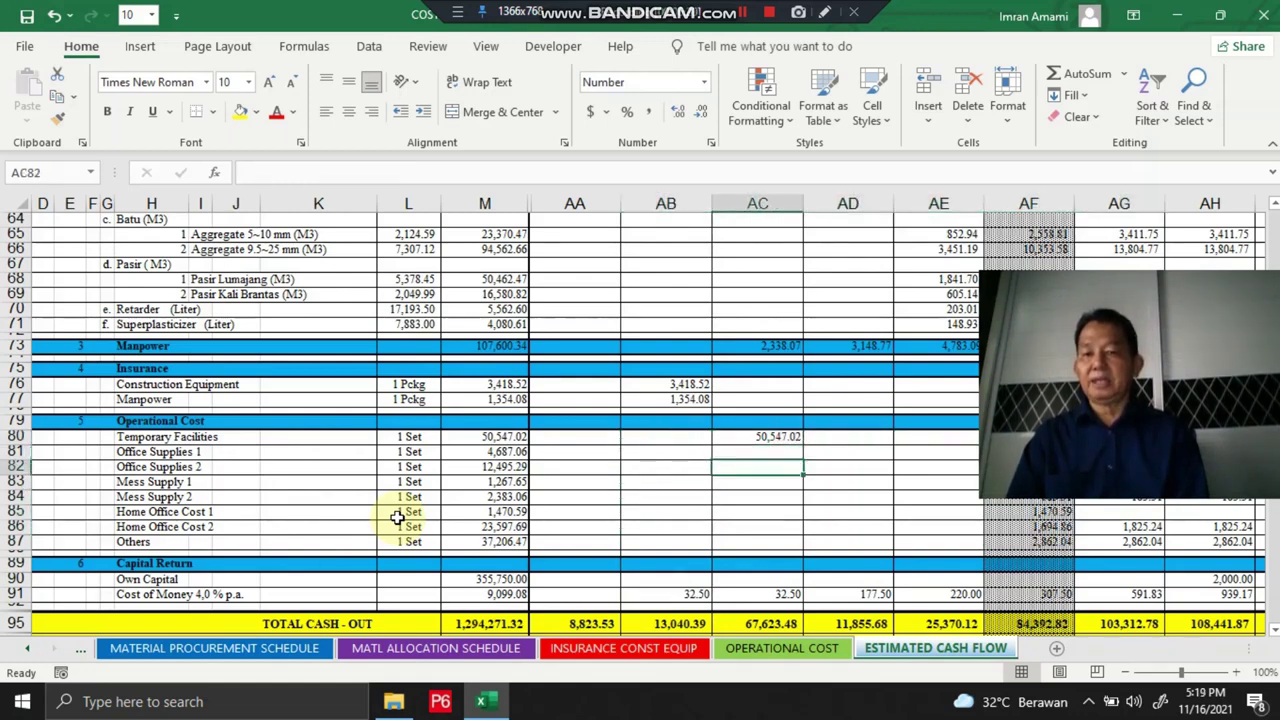
Move up column AC through the cash-out items, including the 2,338.07 Manpower cost in AC73.
{"action": "key", "text": "Up"}
{"action": "key", "text": "Up"}
{"action": "key", "text": "Up"}
{"action": "key", "text": "Up"}
{"action": "key", "text": "Up"}
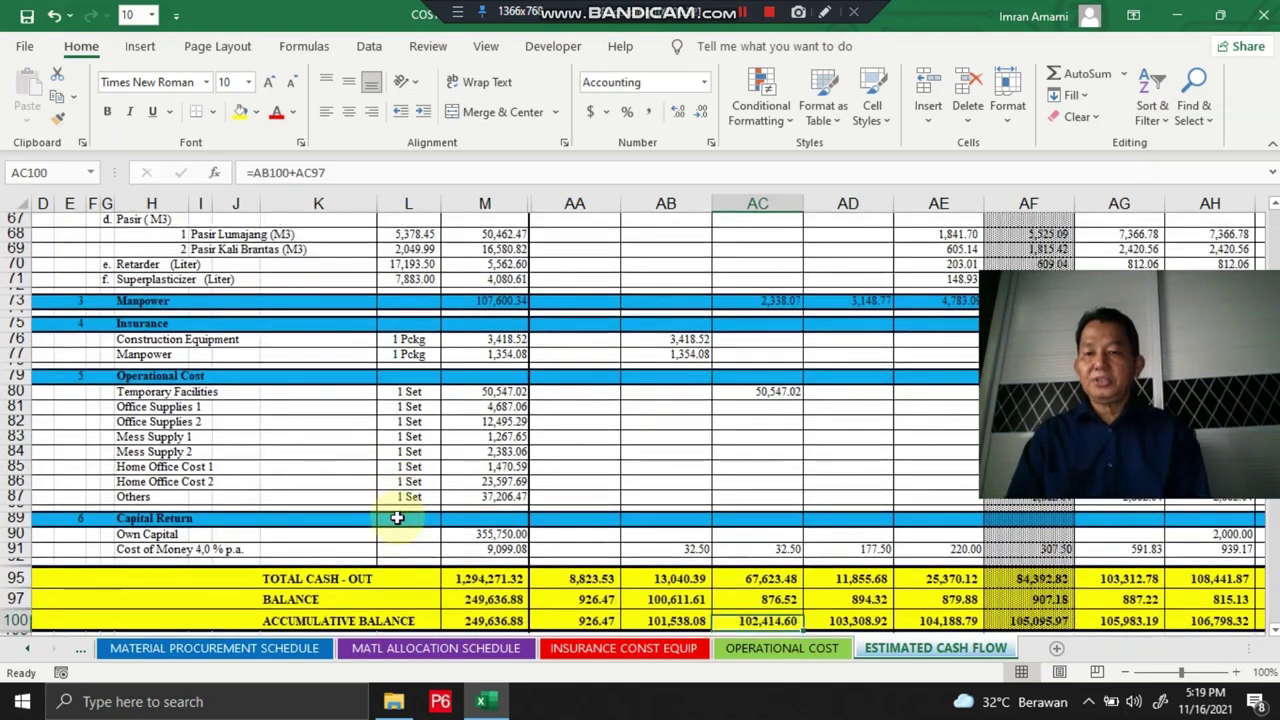
{"action": "key", "text": "Up"}
{"action": "key", "text": "Up"}
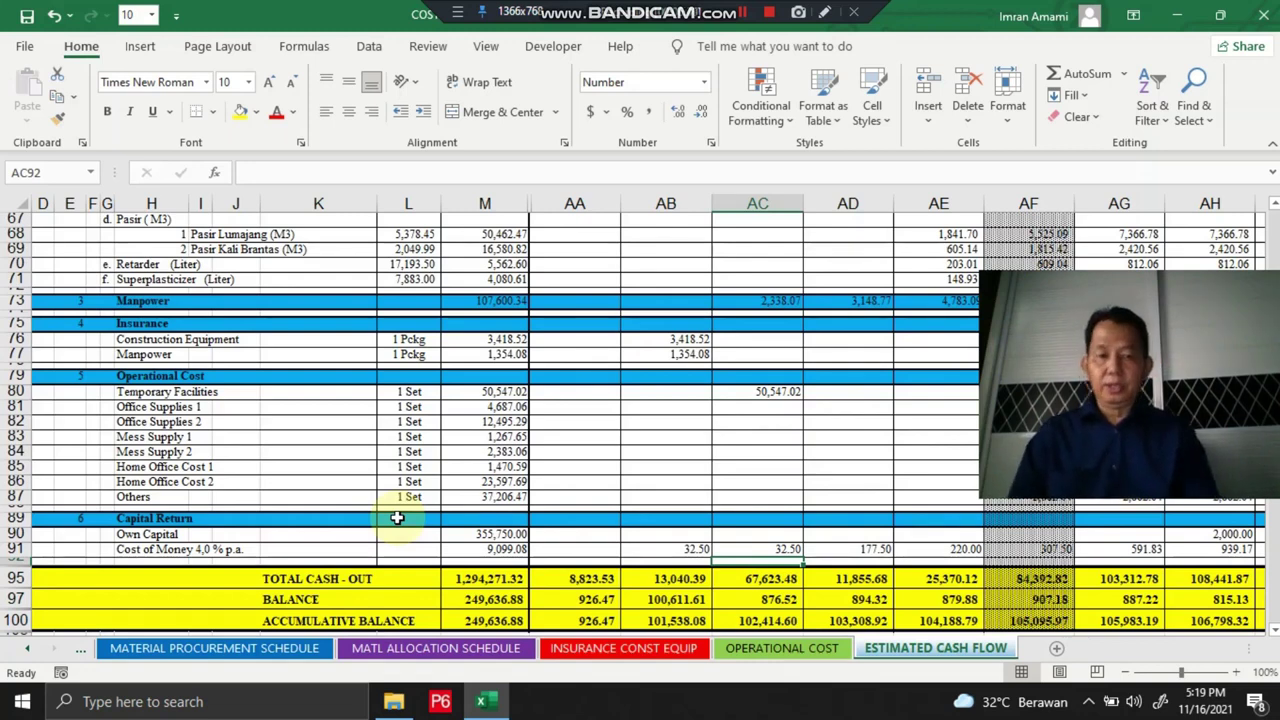
{"action": "key", "text": "Up"}
{"action": "key", "text": "Up"}
{"action": "key", "text": "Up"}
{"action": "key", "text": "Up"}
{"action": "key", "text": "Up"}
{"action": "key", "text": "Up"}
{"action": "key", "text": "Up"}
{"action": "key", "text": "Up"}
{"action": "key", "text": "Up"}
{"action": "key", "text": "Up"}
{"action": "key", "text": "Up"}
{"action": "key", "text": "Up"}
{"action": "key", "text": "Up"}
{"action": "key", "text": "Up"}
{"action": "key", "text": "Up"}
{"action": "key", "text": "Up"}
{"action": "key", "text": "Up"}
{"action": "key", "text": "Up"}
{"action": "key", "text": "Up"}
{"action": "key", "text": "Up"}
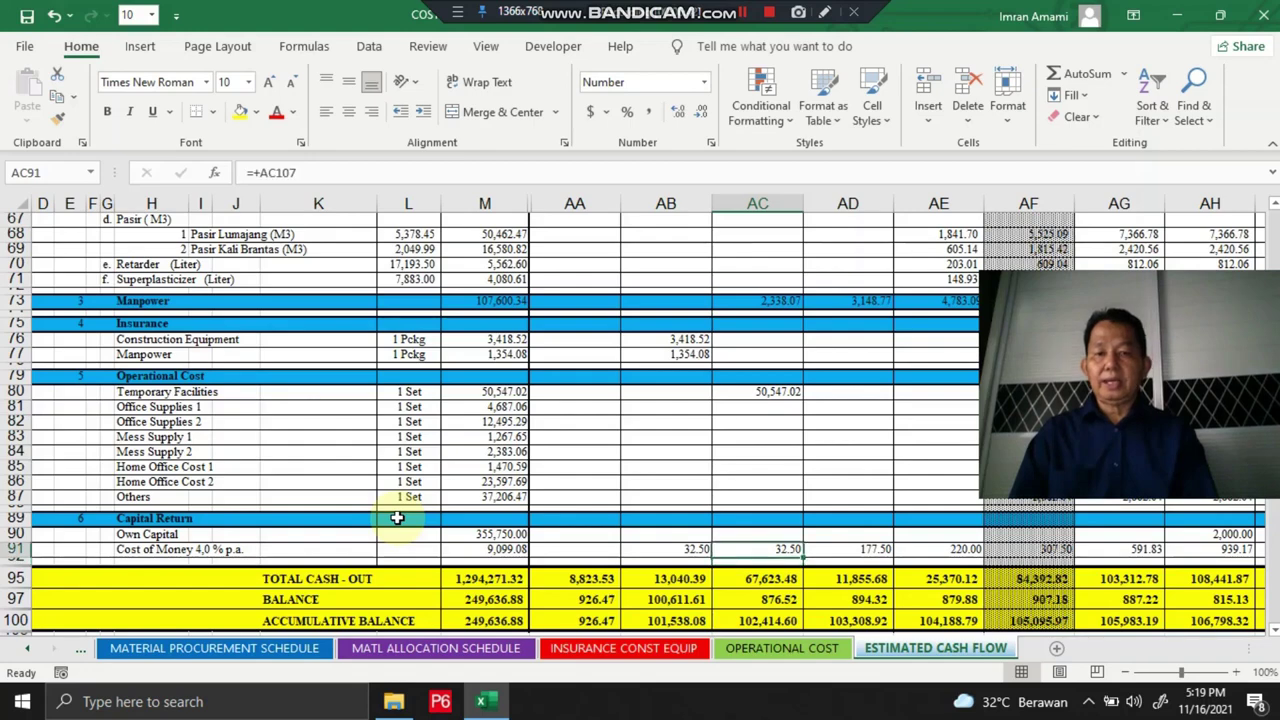
{"action": "key", "text": "Up"}
{"action": "key", "text": "Up"}
{"action": "key", "text": "Up"}
{"action": "key", "text": "Up"}
{"action": "key", "text": "Up"}
{"action": "key", "text": "Up"}
{"action": "key", "text": "Up"}
{"action": "key", "text": "Up"}
{"action": "key", "text": "Up"}
{"action": "key", "text": "Up"}
{"action": "key", "text": "Up"}
{"action": "key", "text": "Up"}
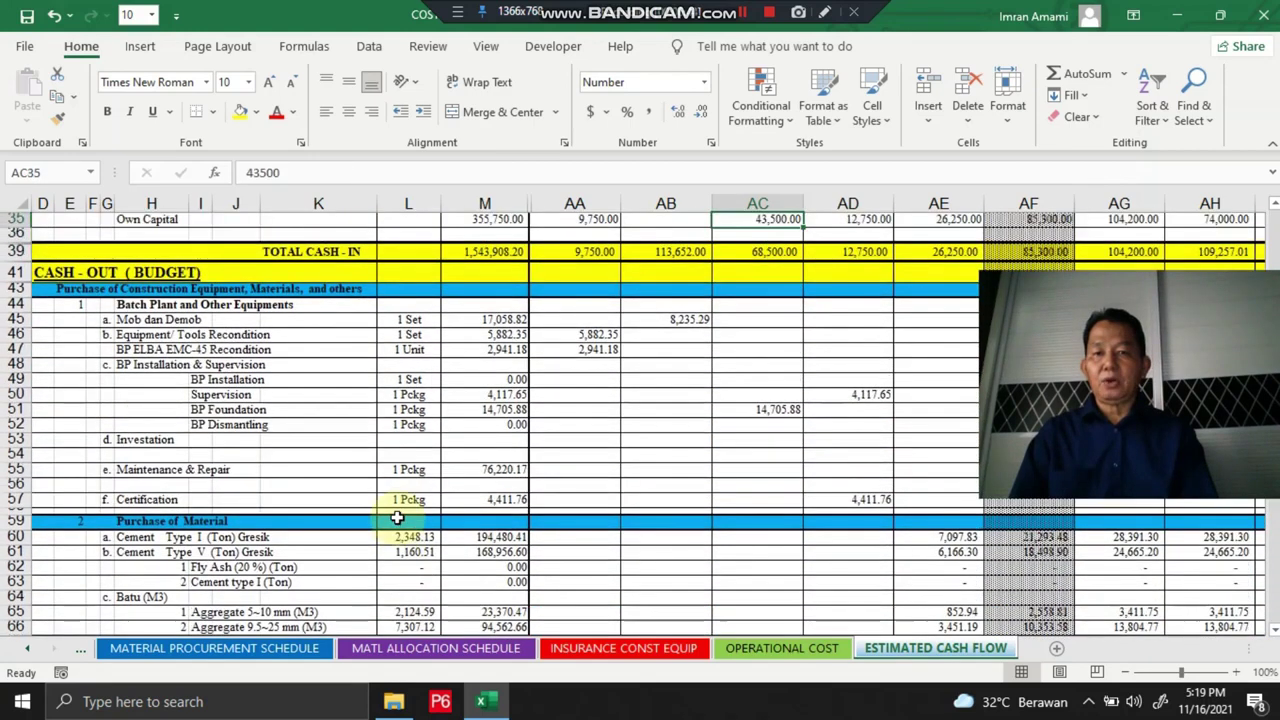
Check the Own Capital row, then go down to ACCUMULATIVE BALANCE and the own-capital cost table.
{"action": "key", "text": "Right"}
{"action": "key", "text": "Right"}
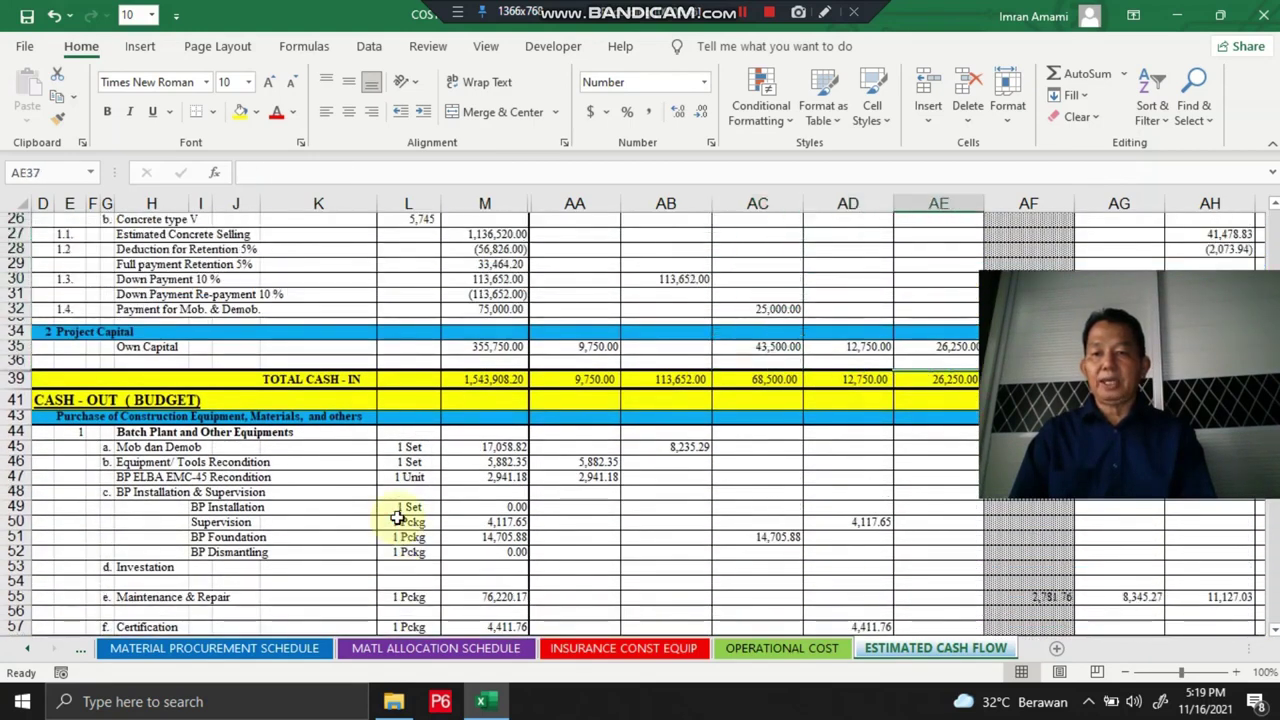
{"action": "key", "text": "Up"}
{"action": "key", "text": "Left"}
{"action": "key", "text": "Left"}
{"action": "key", "text": "Left"}
{"action": "key", "text": "Left"}
{"action": "key", "text": "Left"}
{"action": "key", "text": "Left"}
{"action": "key", "text": "Left"}
{"action": "key", "text": "Left"}
{"action": "key", "text": "Left"}
{"action": "key", "text": "Left"}
{"action": "key", "text": "Left"}
{"action": "key", "text": "Up"}
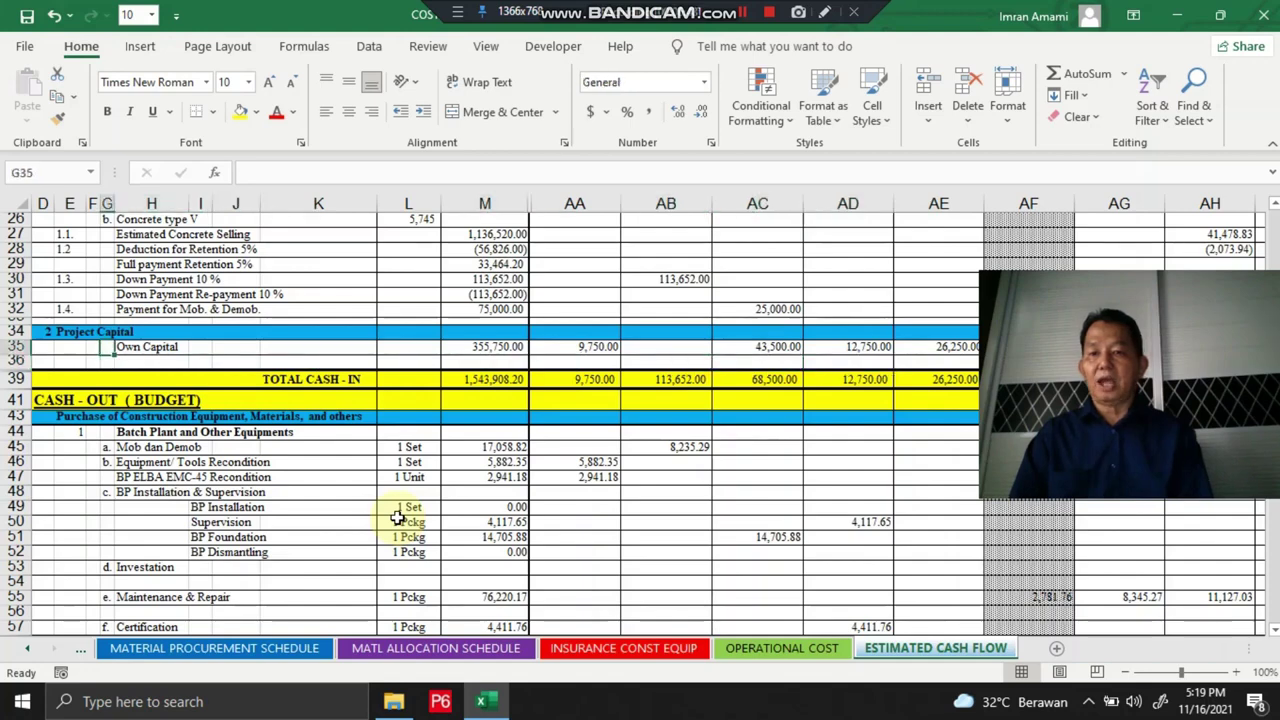
{"action": "key", "text": "Right"}
{"action": "key", "text": "Right"}
{"action": "key", "text": "Right"}
{"action": "key", "text": "Right"}
{"action": "key", "text": "Right"}
{"action": "key", "text": "Right"}
{"action": "key", "text": "Right"}
{"action": "key", "text": "Right"}
{"action": "key", "text": "Right"}
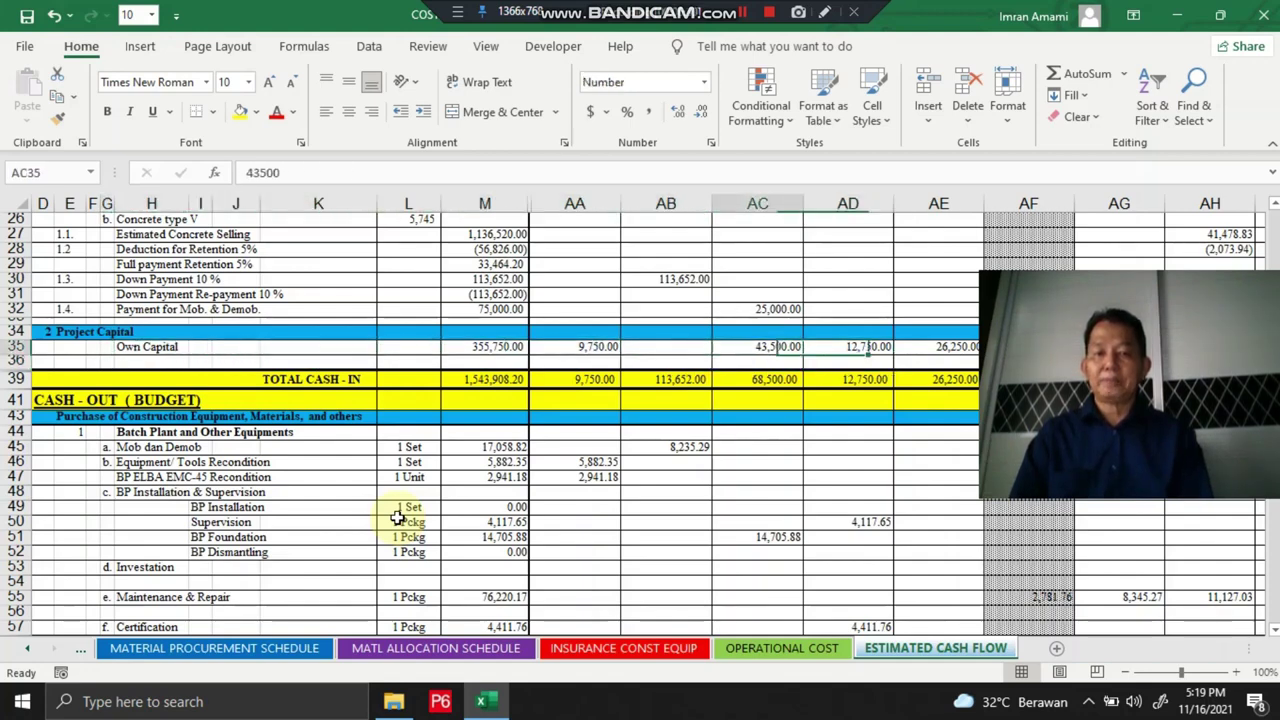
{"action": "key", "text": "Down"}
{"action": "key", "text": "Down"}
{"action": "key", "text": "Down"}
{"action": "key", "text": "Down"}
{"action": "key", "text": "Down"}
{"action": "key", "text": "Down"}
{"action": "key", "text": "Down"}
{"action": "key", "text": "Down"}
{"action": "key", "text": "Down"}
{"action": "key", "text": "Down"}
{"action": "key", "text": "Down"}
{"action": "key", "text": "Down"}
{"action": "key", "text": "Down"}
{"action": "key", "text": "Down"}
{"action": "key", "text": "Down"}
{"action": "key", "text": "Down"}
{"action": "key", "text": "Down"}
{"action": "key", "text": "Down"}
{"action": "key", "text": "Down"}
{"action": "key", "text": "Down"}
{"action": "key", "text": "Down"}
{"action": "key", "text": "Down"}
{"action": "key", "text": "Down"}
{"action": "key", "text": "Down"}
{"action": "key", "text": "Down"}
{"action": "key", "text": "Down"}
{"action": "key", "text": "Down"}
{"action": "key", "text": "Down"}
{"action": "key", "text": "Down"}
{"action": "key", "text": "Down"}
{"action": "key", "text": "Down"}
{"action": "key", "text": "Down"}
{"action": "key", "text": "Down"}
{"action": "key", "text": "Down"}
{"action": "key", "text": "Down"}
{"action": "key", "text": "Down"}
{"action": "key", "text": "Down"}
{"action": "key", "text": "Down"}
{"action": "key", "text": "Down"}
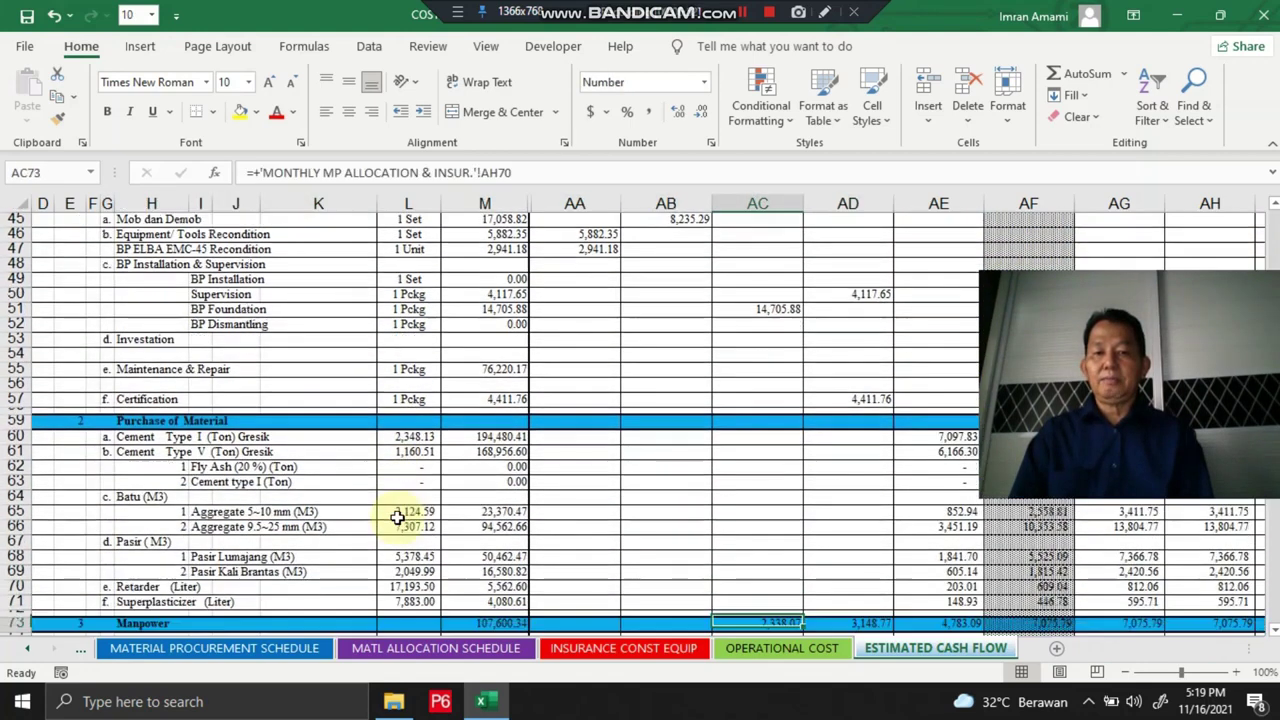
{"action": "key", "text": "Down"}
{"action": "key", "text": "Down"}
{"action": "key", "text": "Down"}
{"action": "key", "text": "Down"}
{"action": "key", "text": "Down"}
{"action": "key", "text": "Down"}
{"action": "key", "text": "Down"}
{"action": "key", "text": "Down"}
{"action": "key", "text": "Down"}
{"action": "key", "text": "Down"}
{"action": "key", "text": "Down"}
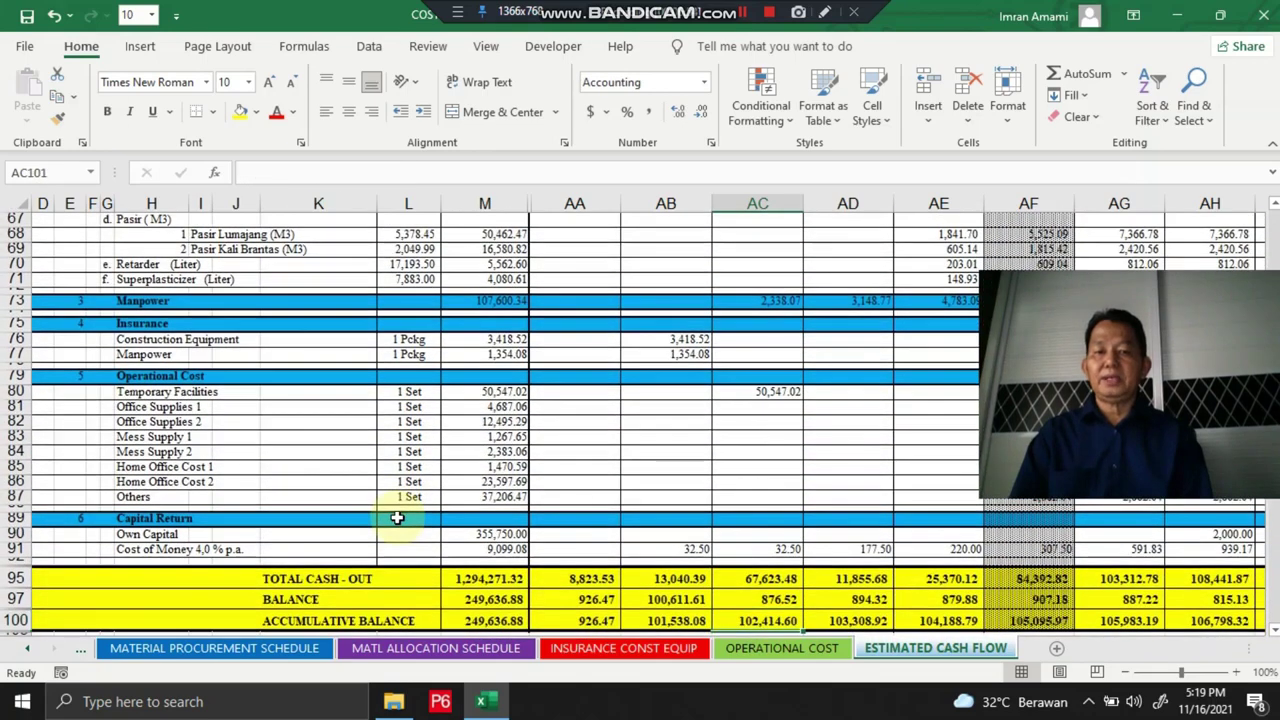
{"action": "key", "text": "Up"}
{"action": "key", "text": "Up"}
{"action": "key", "text": "Up"}
{"action": "key", "text": "Up"}
{"action": "key", "text": "Up"}
{"action": "key", "text": "Up"}
{"action": "key", "text": "Up"}
{"action": "key", "text": "Up"}
{"action": "key", "text": "Up"}
{"action": "key", "text": "Up"}
{"action": "key", "text": "Up"}
{"action": "key", "text": "Up"}
{"action": "key", "text": "Up"}
{"action": "key", "text": "Up"}
{"action": "key", "text": "Up"}
{"action": "key", "text": "Up"}
{"action": "key", "text": "Up"}
{"action": "key", "text": "Up"}
{"action": "key", "text": "Up"}
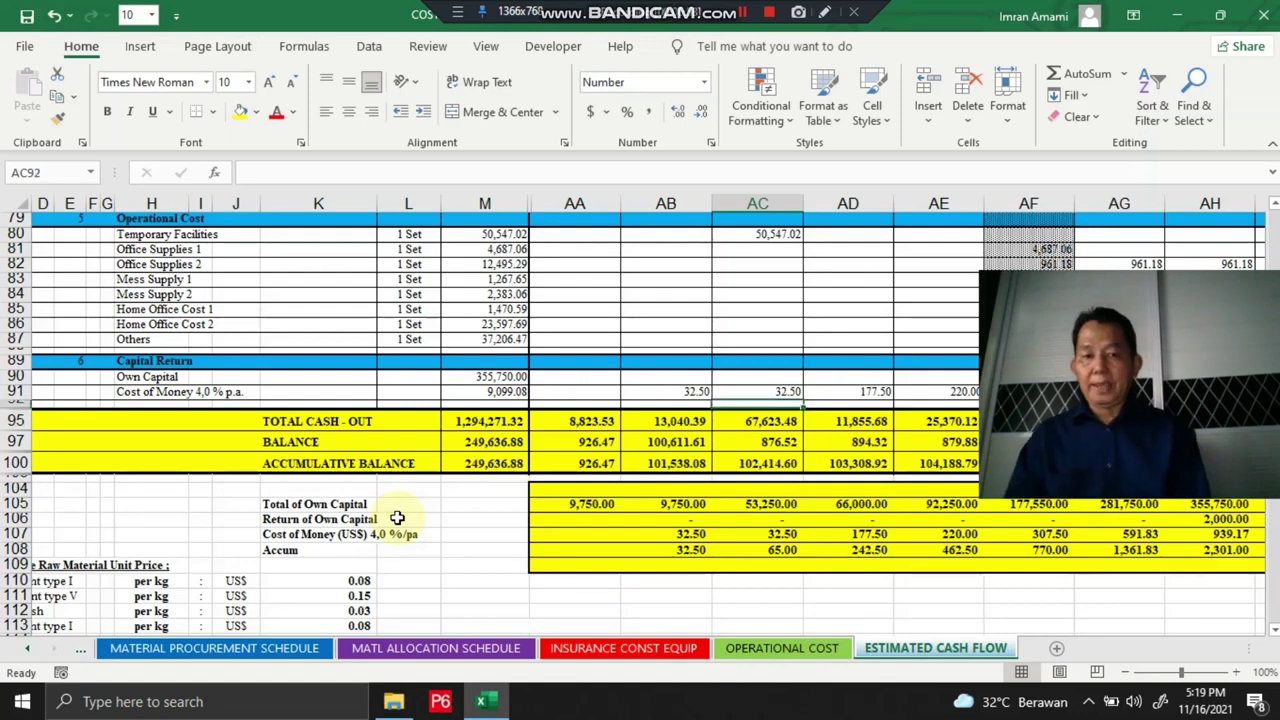
{"action": "key", "text": "Up"}
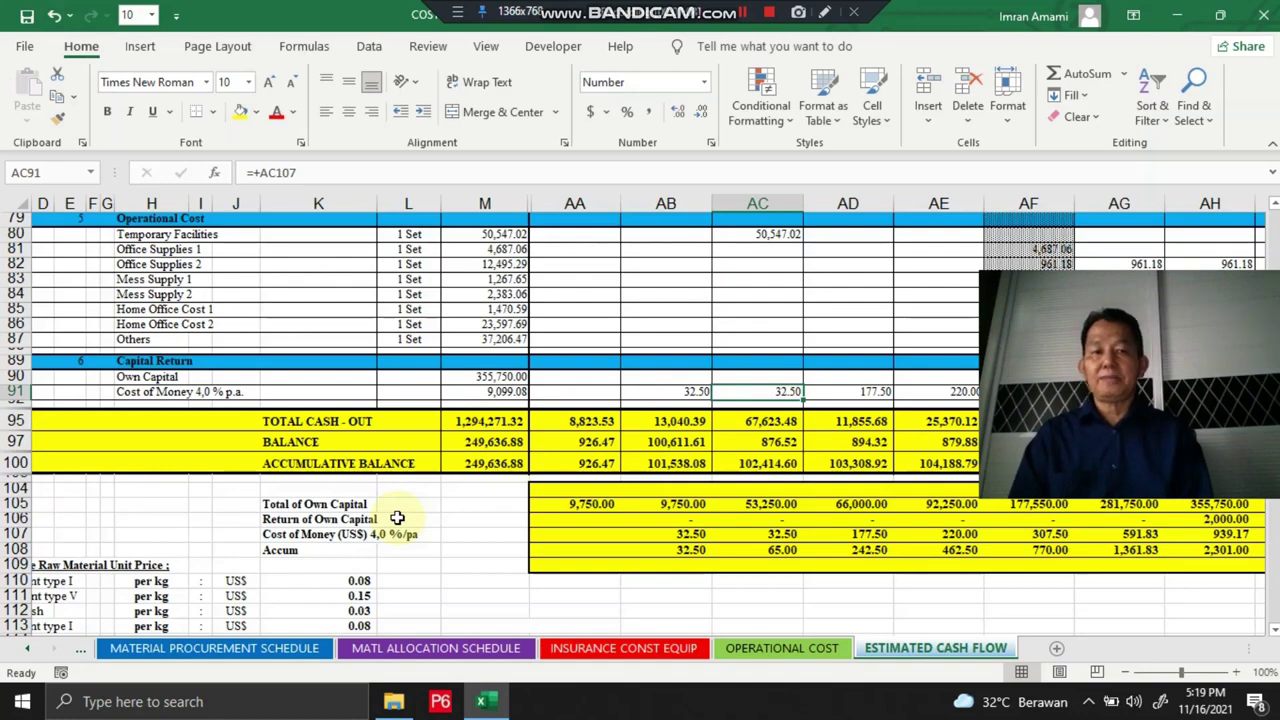
{"action": "key", "text": "Left"}
{"action": "key", "text": "Left"}
{"action": "key", "text": "Right"}
{"action": "key", "text": "Right"}
{"action": "key", "text": "Right"}
{"action": "key", "text": "Left"}
{"action": "key", "text": "Left"}
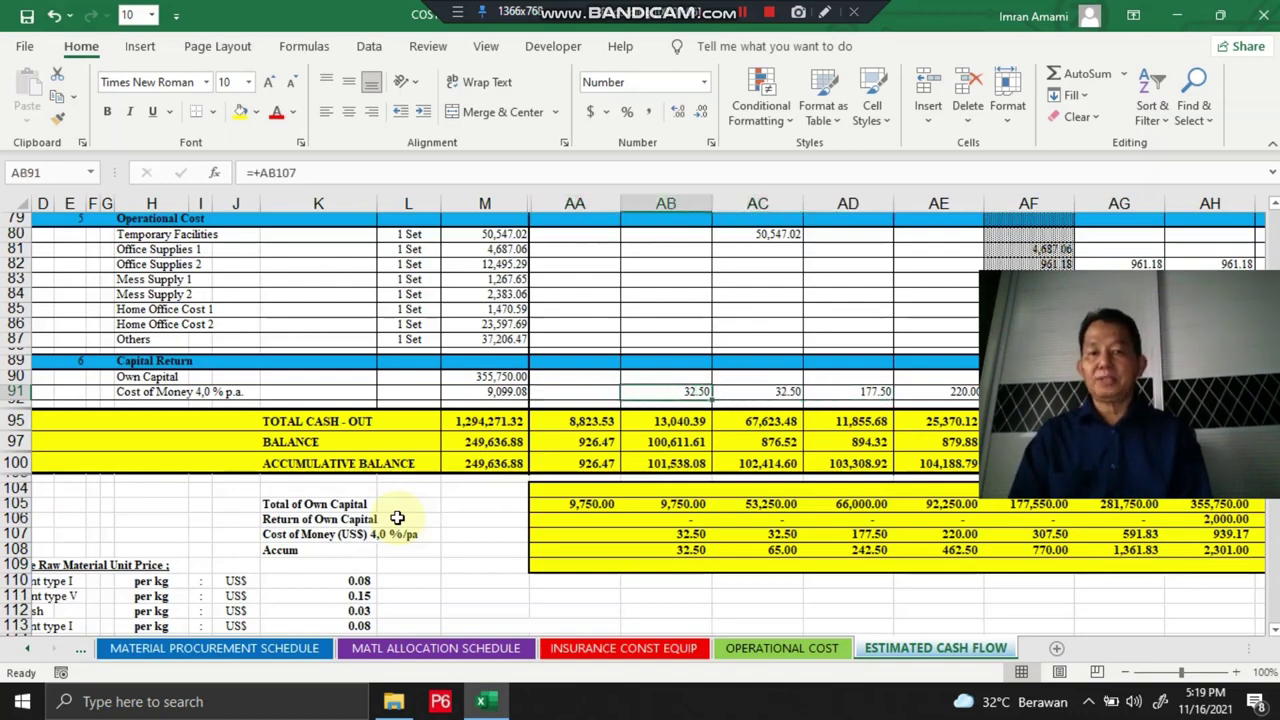
{"action": "key", "text": "Right"}
{"action": "key", "text": "Right"}
{"action": "key", "text": "Right"}
{"action": "key", "text": "Right"}
{"action": "key", "text": "Right"}
{"action": "key", "text": "Left"}
{"action": "key", "text": "Left"}
{"action": "key", "text": "Left"}
{"action": "key", "text": "Left"}
{"action": "key", "text": "Left"}
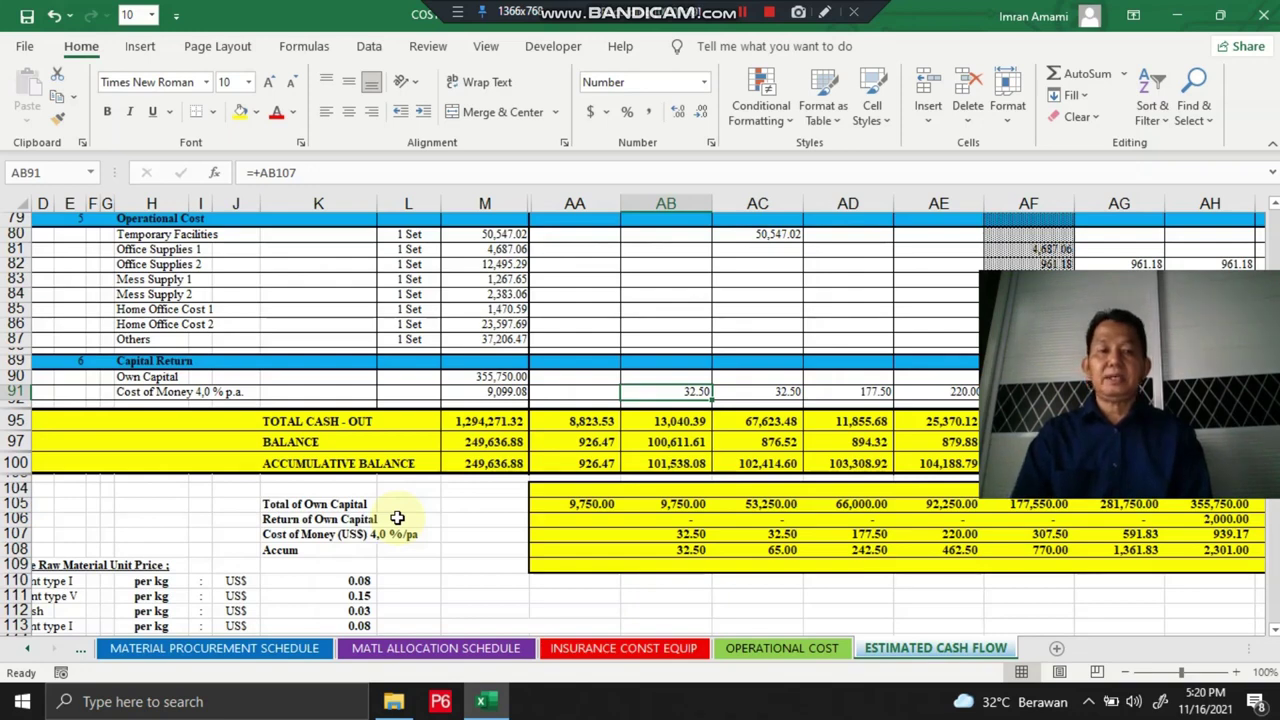
{"action": "key", "text": "Down"}
{"action": "key", "text": "Down"}
{"action": "key", "text": "Down"}
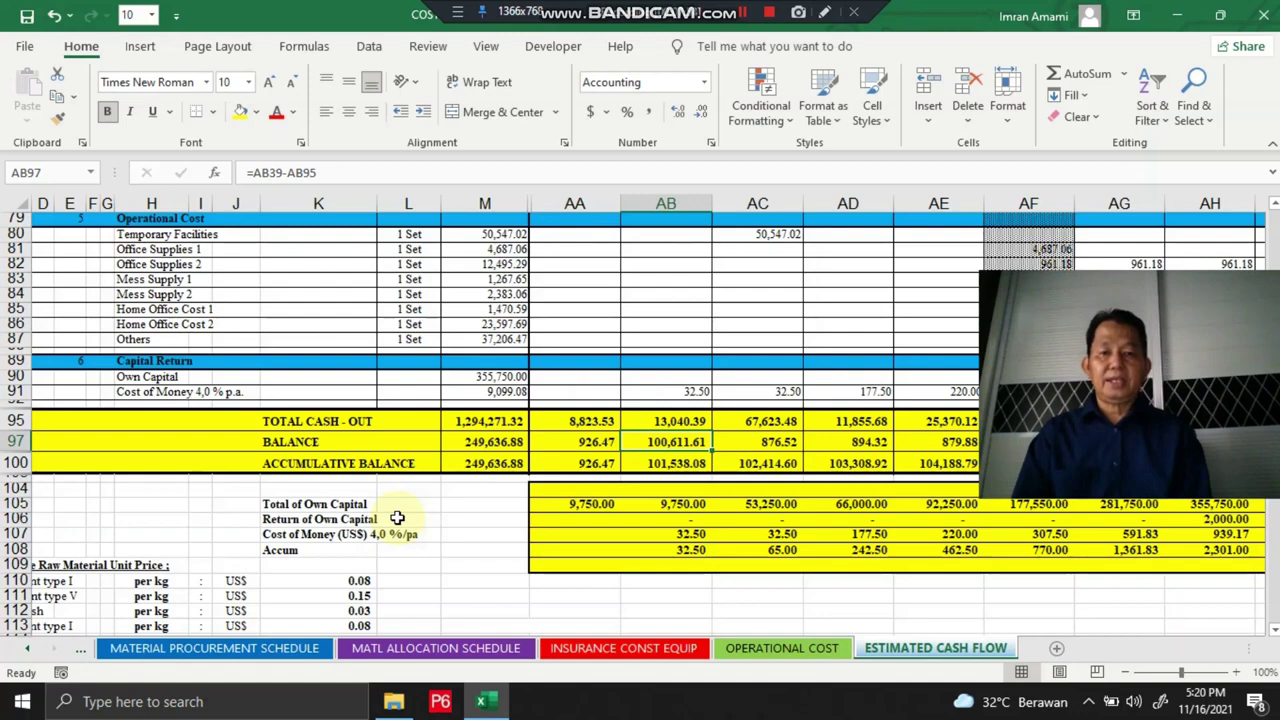
{"action": "key", "text": "Down"}
{"action": "key", "text": "Down"}
{"action": "key", "text": "Down"}
{"action": "key", "text": "Down"}
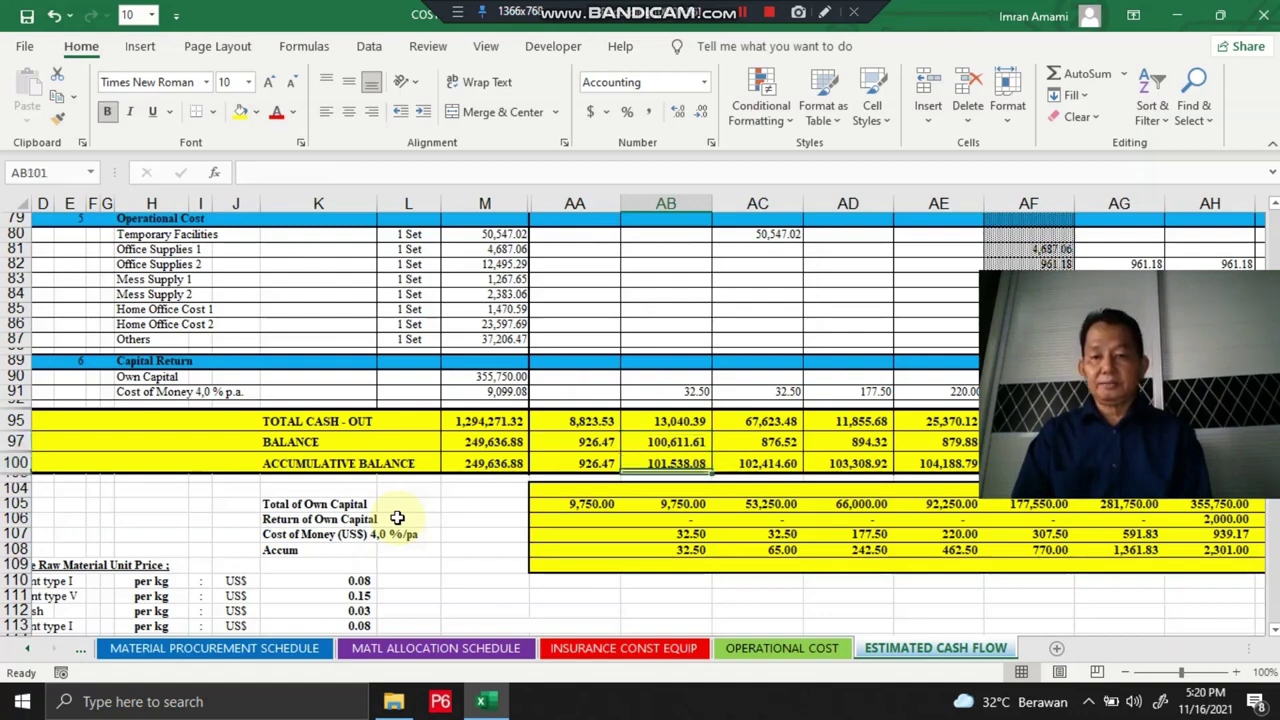
{"action": "key", "text": "Left"}
{"action": "key", "text": "Left"}
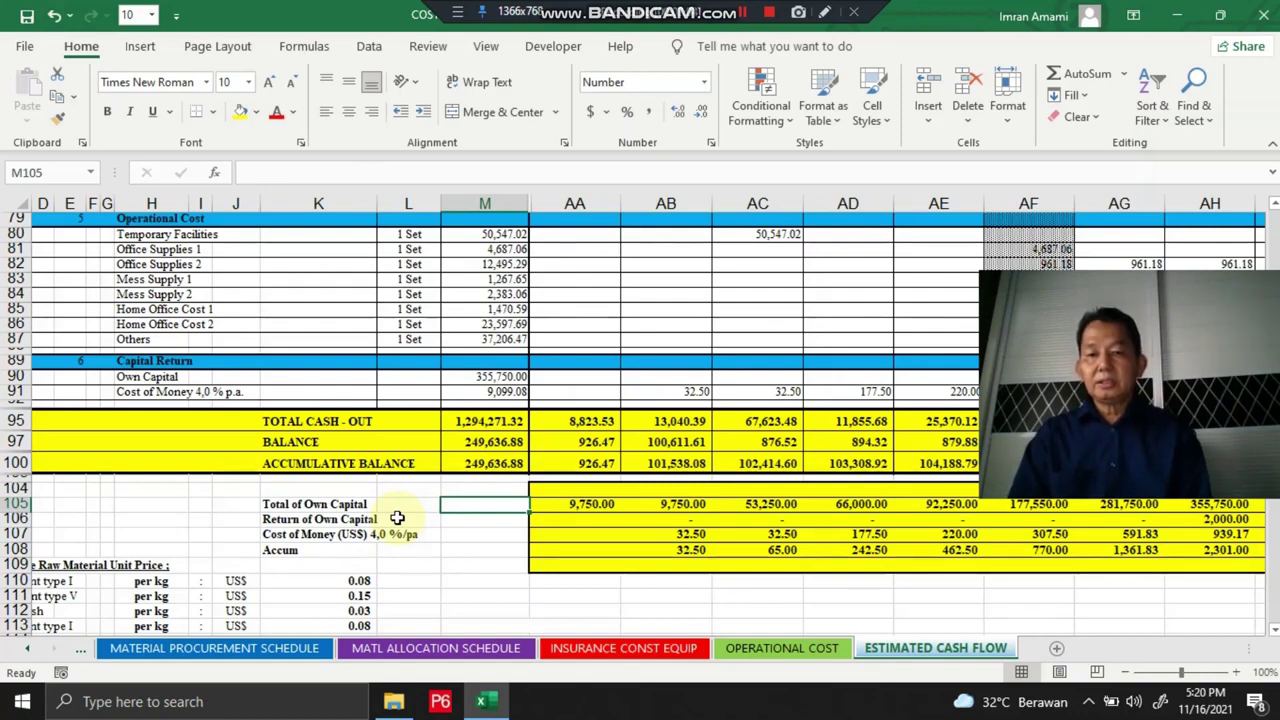
{"action": "key", "text": "Right"}
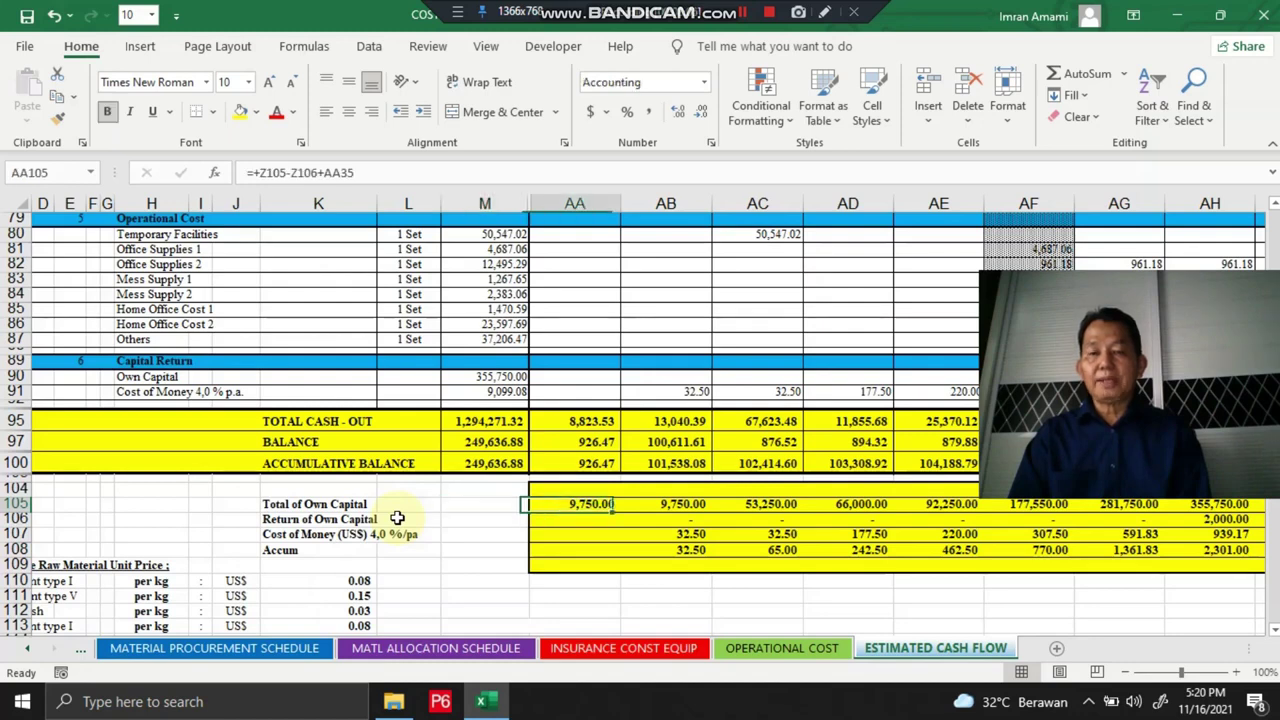
{"action": "key", "text": "Right"}
{"action": "key", "text": "Left"}
{"action": "key", "text": "Left"}
{"action": "key", "text": "Right"}
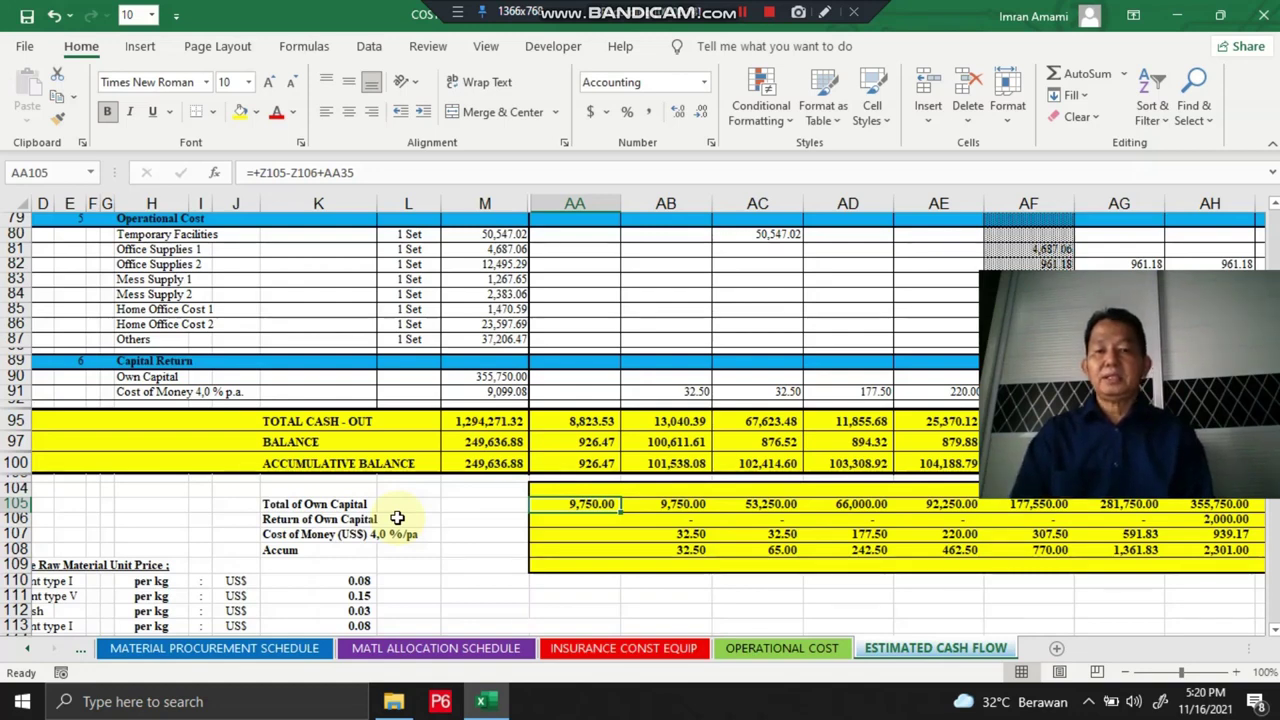
{"action": "key", "text": "Right"}
{"action": "key", "text": "Right"}
{"action": "key", "text": "Right"}
{"action": "key", "text": "Right"}
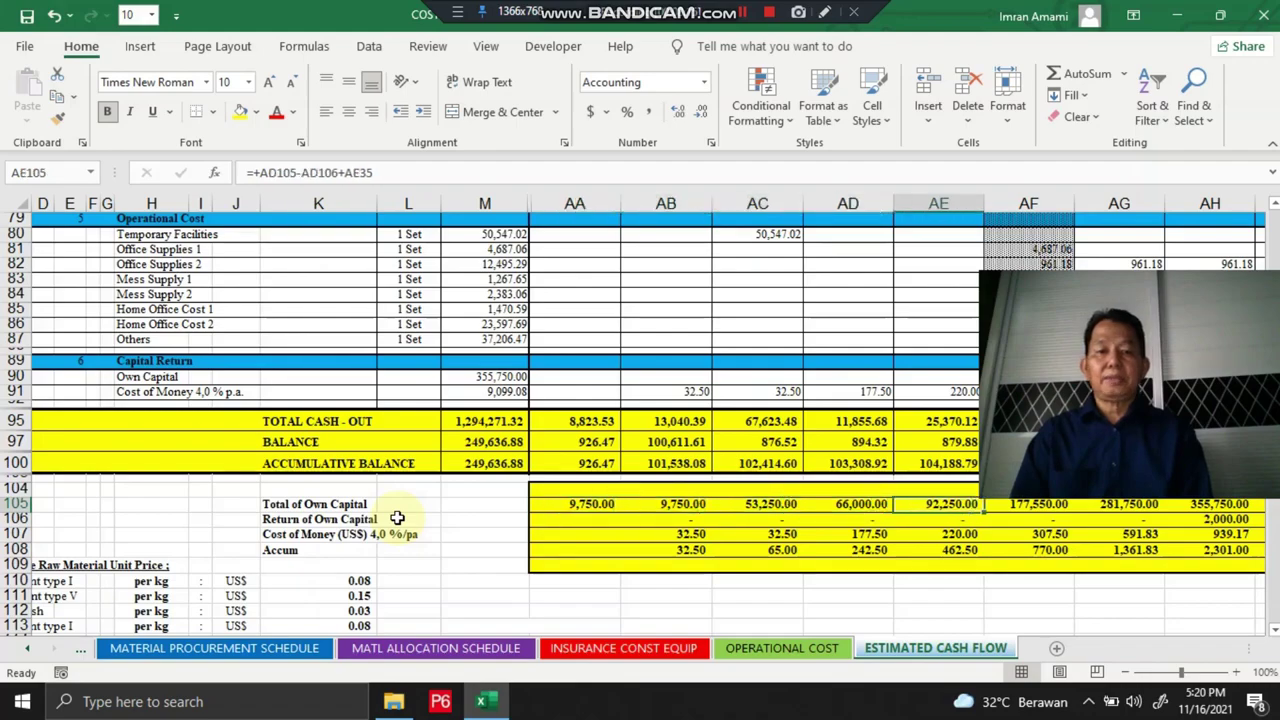
{"action": "key", "text": "Right"}
{"action": "key", "text": "Right"}
{"action": "key", "text": "Right"}
{"action": "key", "text": "Right"}
{"action": "key", "text": "Right"}
{"action": "key", "text": "Right"}
{"action": "key", "text": "Right"}
{"action": "key", "text": "Right"}
{"action": "key", "text": "Right"}
{"action": "key", "text": "Right"}
{"action": "key", "text": "Right"}
{"action": "key", "text": "Right"}
{"action": "key", "text": "Right"}
{"action": "key", "text": "Right"}
{"action": "key", "text": "Right"}
{"action": "key", "text": "Right"}
{"action": "key", "text": "Right"}
{"action": "key", "text": "Right"}
{"action": "key", "text": "Right"}
{"action": "key", "text": "Right"}
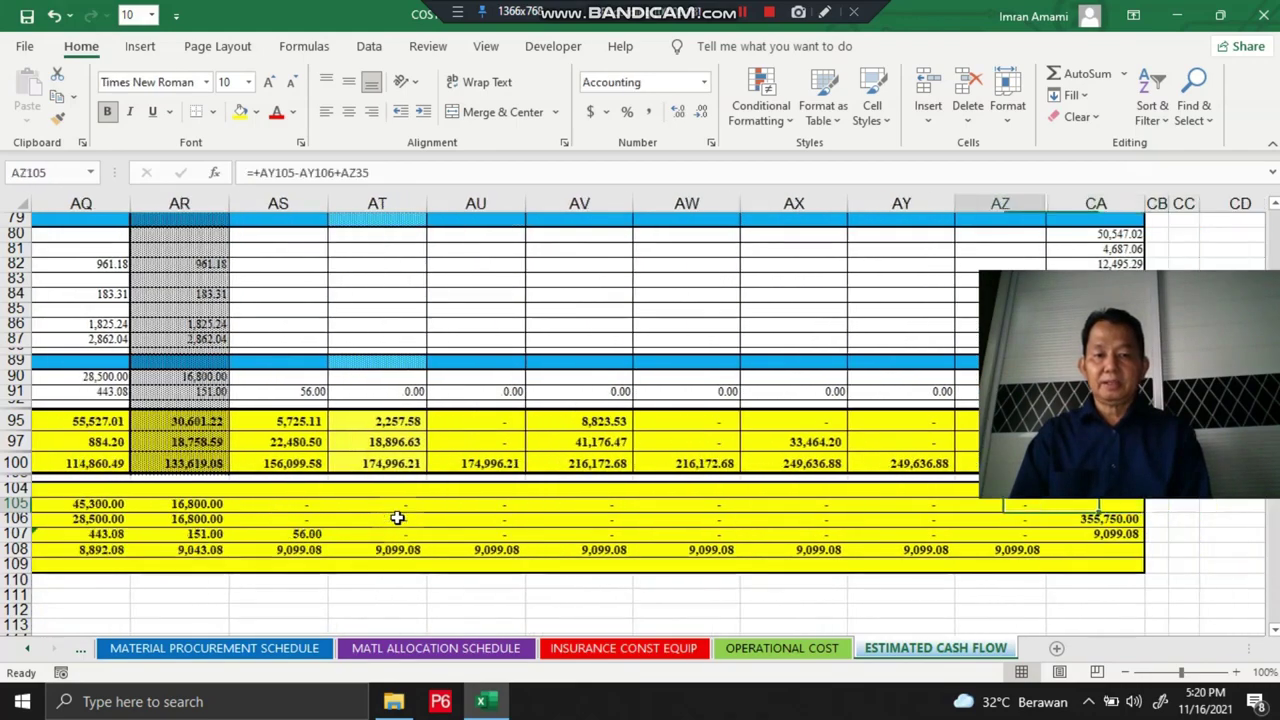
{"action": "key", "text": "Left"}
{"action": "key", "text": "Left"}
{"action": "key", "text": "Left"}
{"action": "key", "text": "Left"}
{"action": "key", "text": "Left"}
{"action": "key", "text": "Left"}
{"action": "key", "text": "Left"}
{"action": "key", "text": "Left"}
{"action": "key", "text": "Left"}
{"action": "key", "text": "Left"}
{"action": "key", "text": "Left"}
{"action": "key", "text": "Left"}
{"action": "key", "text": "Left"}
{"action": "key", "text": "Left"}
{"action": "key", "text": "Left"}
{"action": "key", "text": "Left"}
{"action": "key", "text": "Left"}
{"action": "key", "text": "Left"}
{"action": "key", "text": "Left"}
{"action": "key", "text": "Left"}
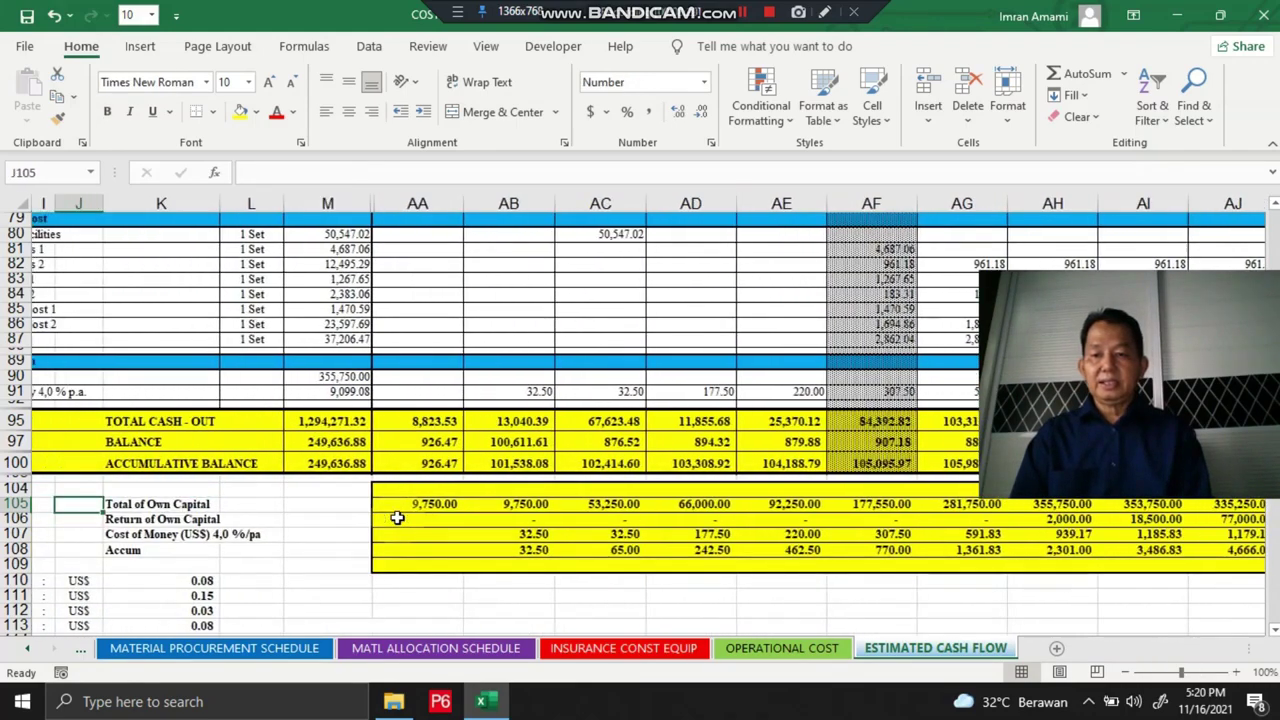
Verify the Accumulative Balance total in M100 is =M97, giving 249,636.88.
{"action": "key", "text": "Up"}
{"action": "key", "text": "Up"}
{"action": "key", "text": "Up"}
{"action": "key", "text": "Up"}
{"action": "key", "text": "Right"}
{"action": "key", "text": "Right"}
{"action": "key", "text": "Right"}
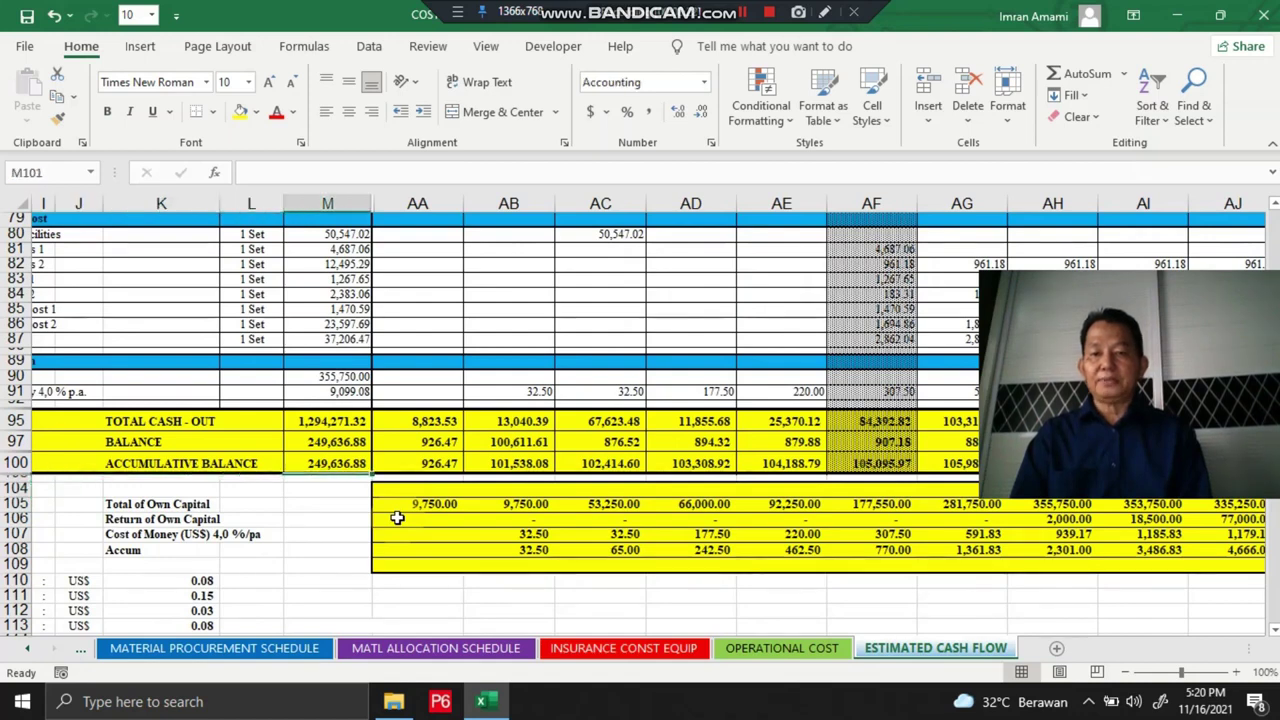
{"action": "key", "text": "Up"}
{"action": "key", "text": "Right"}
{"action": "key", "text": "Left"}
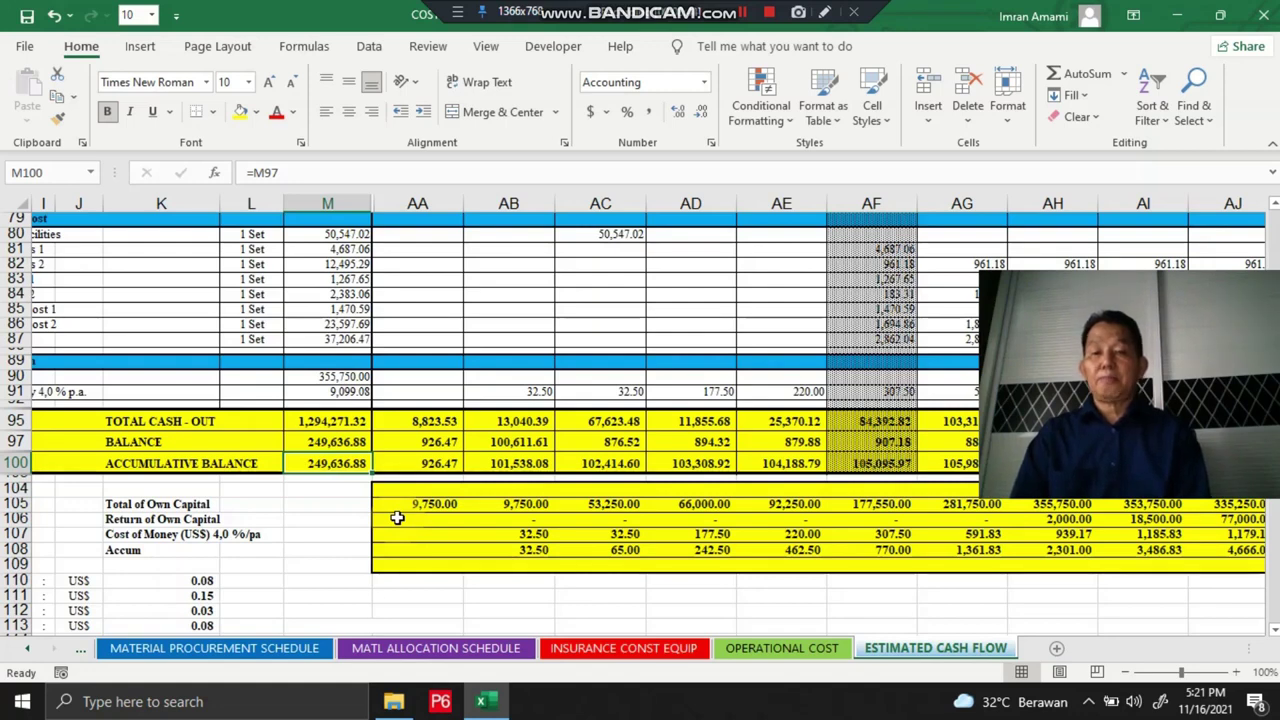
{"action": "key", "text": "Right"}
{"action": "key", "text": "Right"}
{"action": "key", "text": "Left"}
{"action": "key", "text": "Left"}
{"action": "key", "text": "Left"}
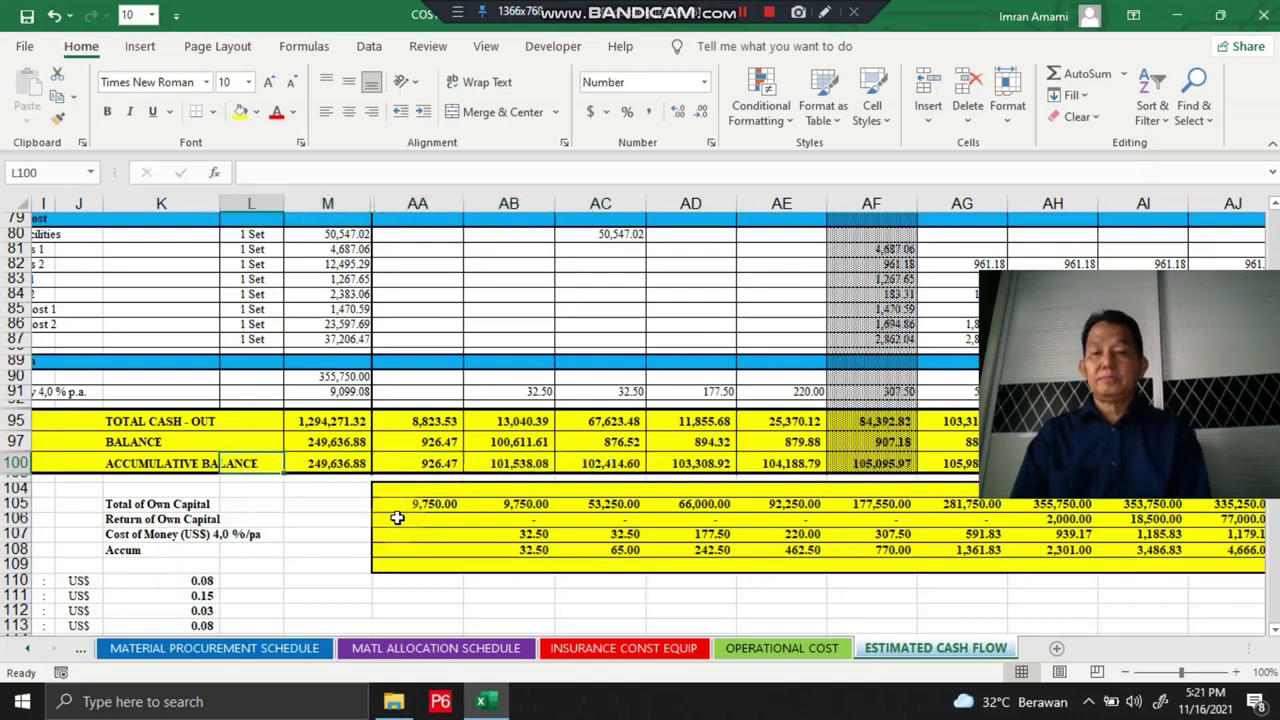